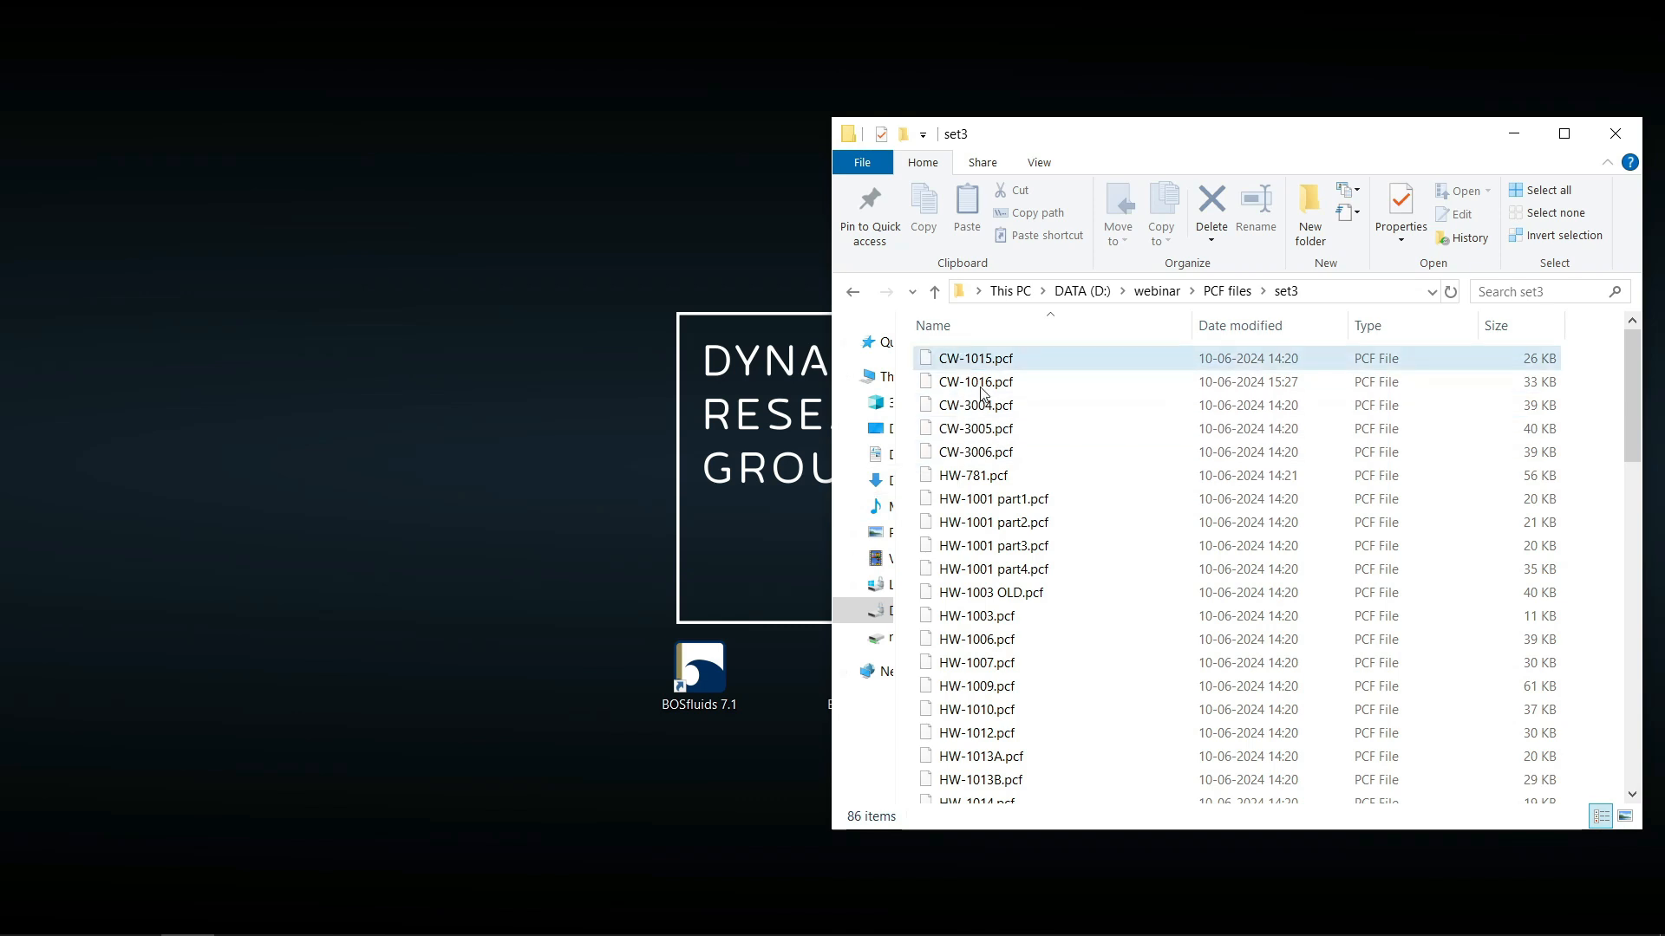
Look through the set3 folder's PCF files and open CW-1016.pcf in Notepad++, placing its window fully in view
scroll(1029, 607, "down", 7)
scroll(1028, 610, "up", 7)
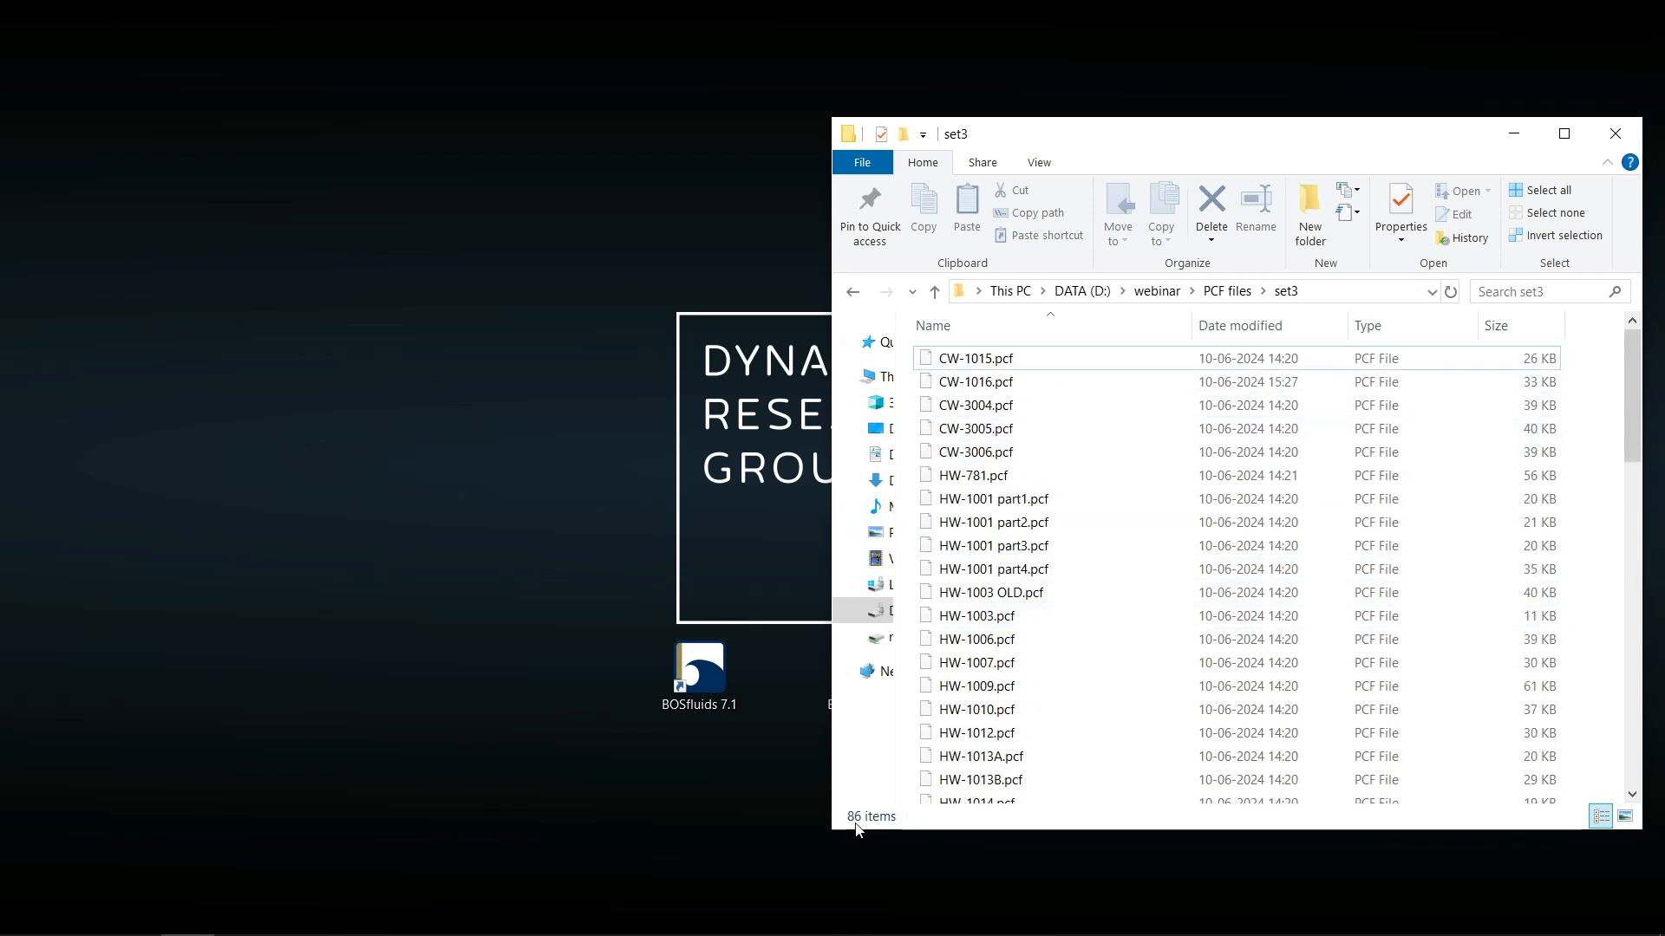
right_click(1002, 386)
left_click(1075, 468)
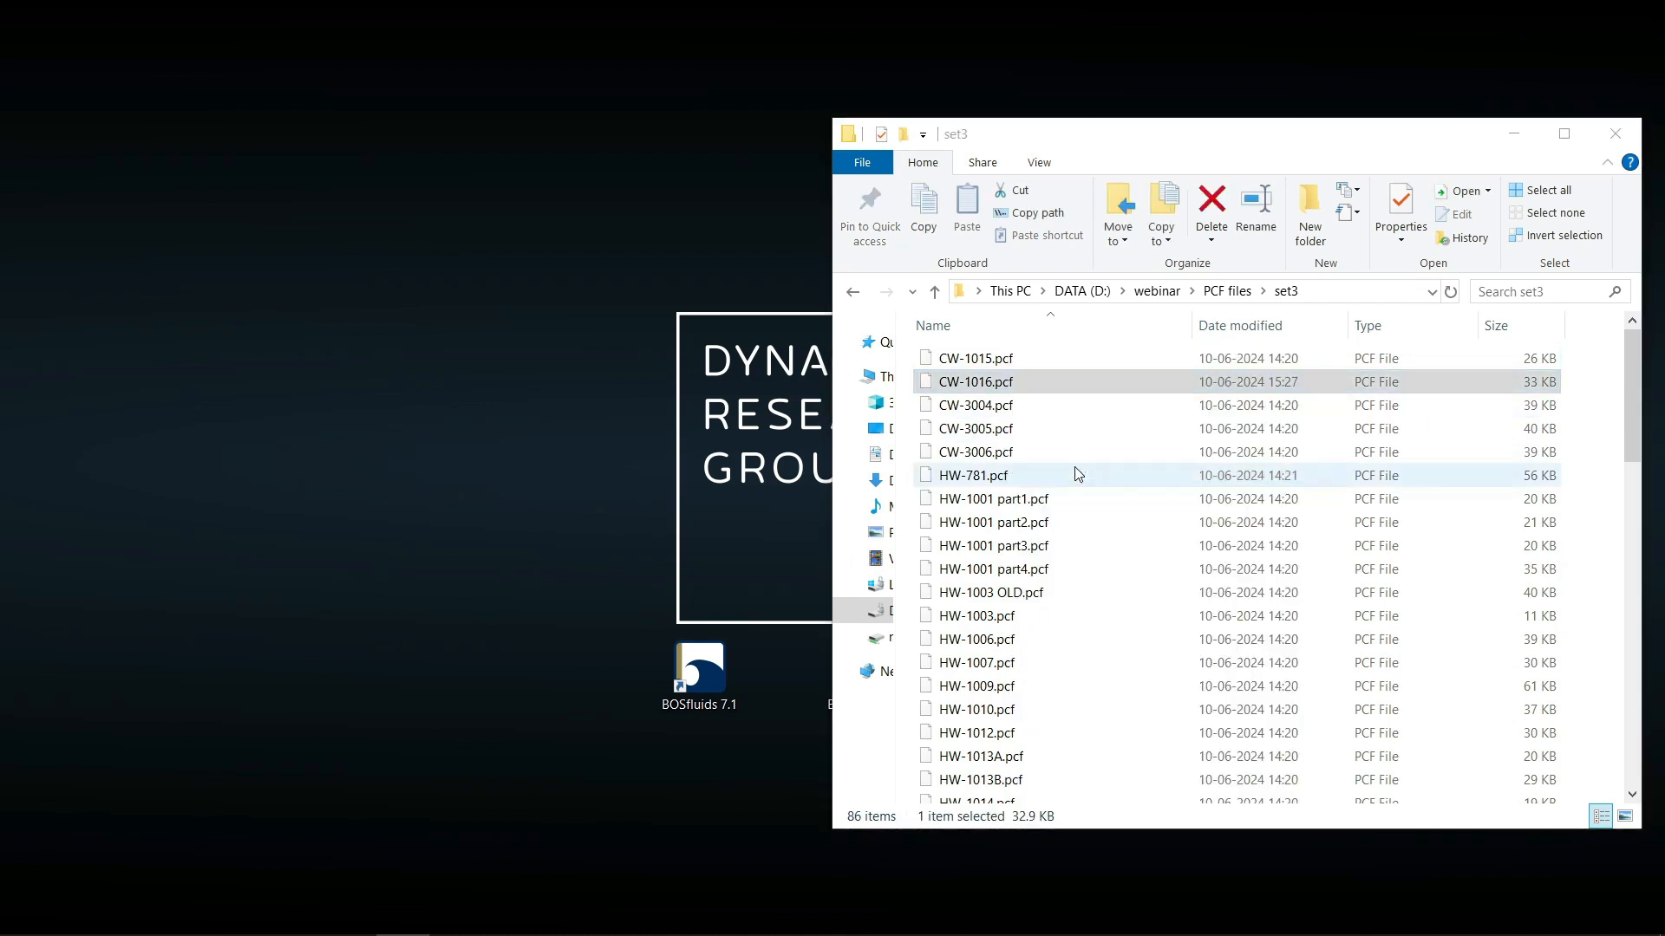
left_click_drag(1664, 184, 1035, 182)
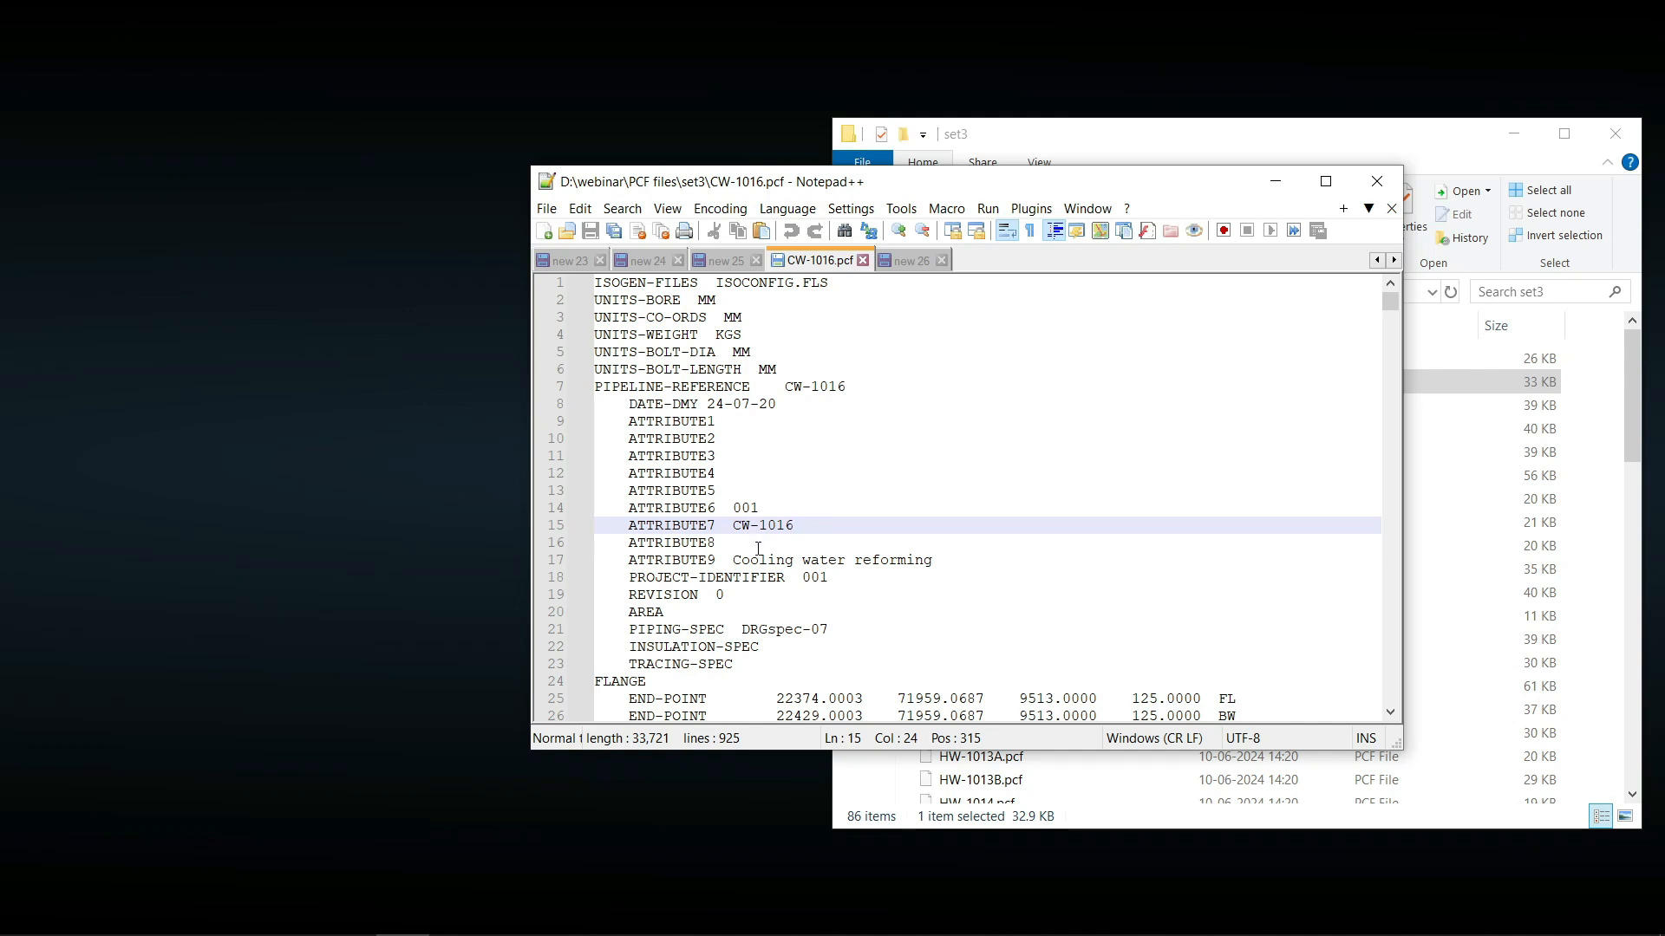
Examine the file's header, the first flange's end-point coordinates, bore and piping spec, and the weld, pipe and flange entries that follow
scroll(758, 548, "down", 4)
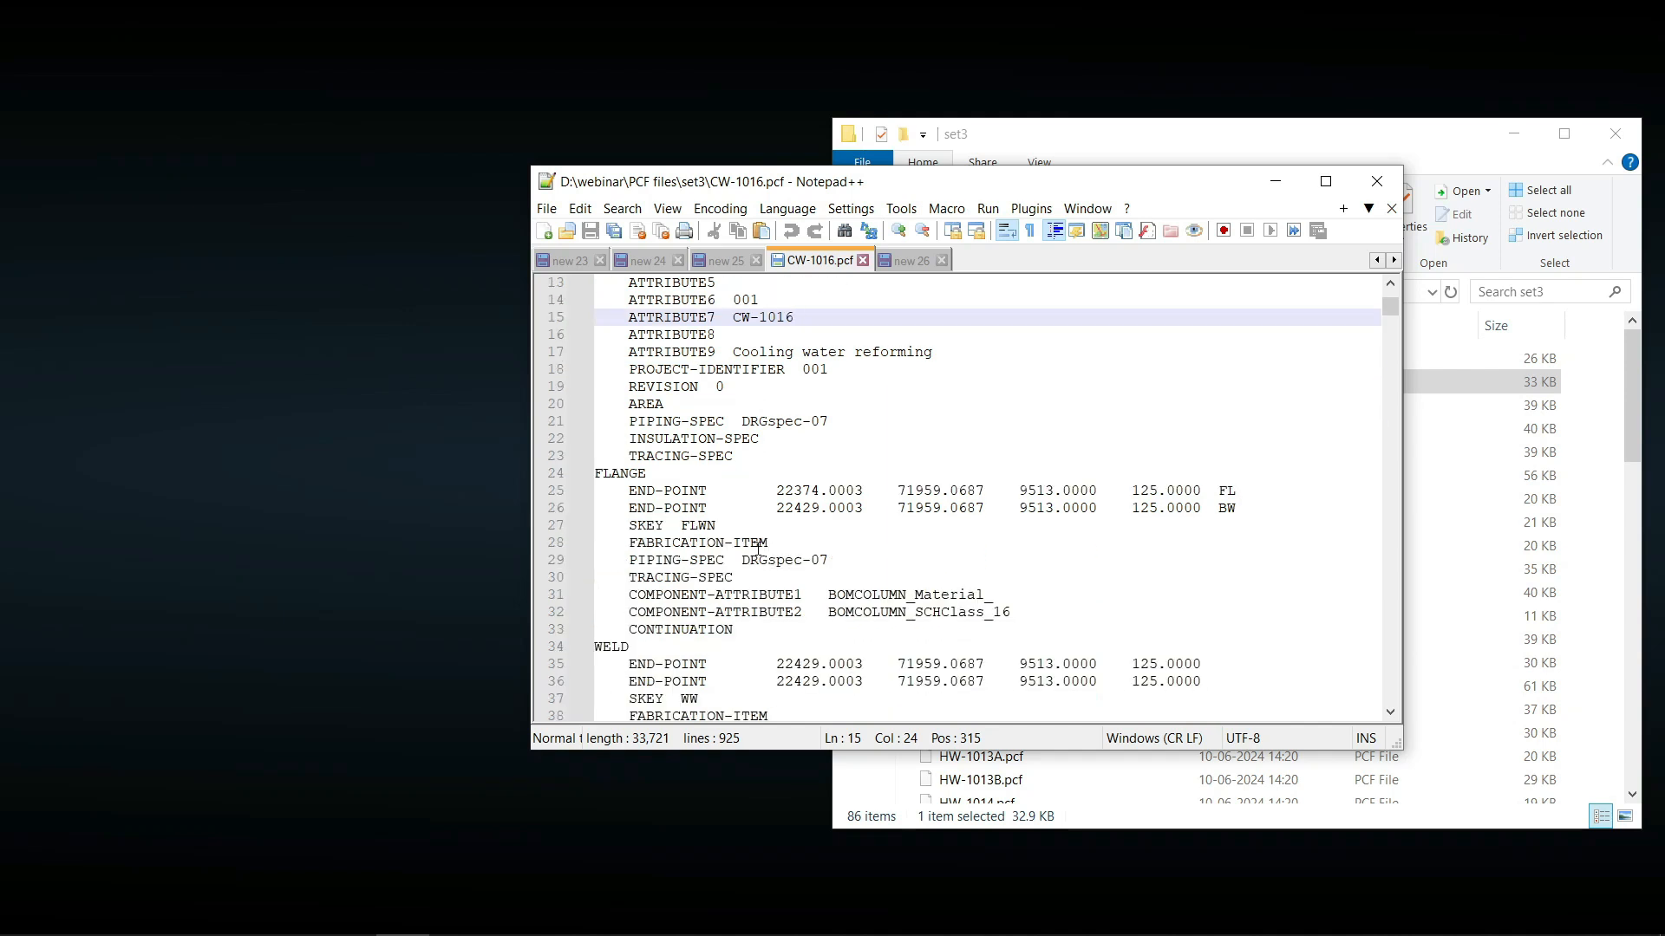
scroll(758, 548, "down", 1)
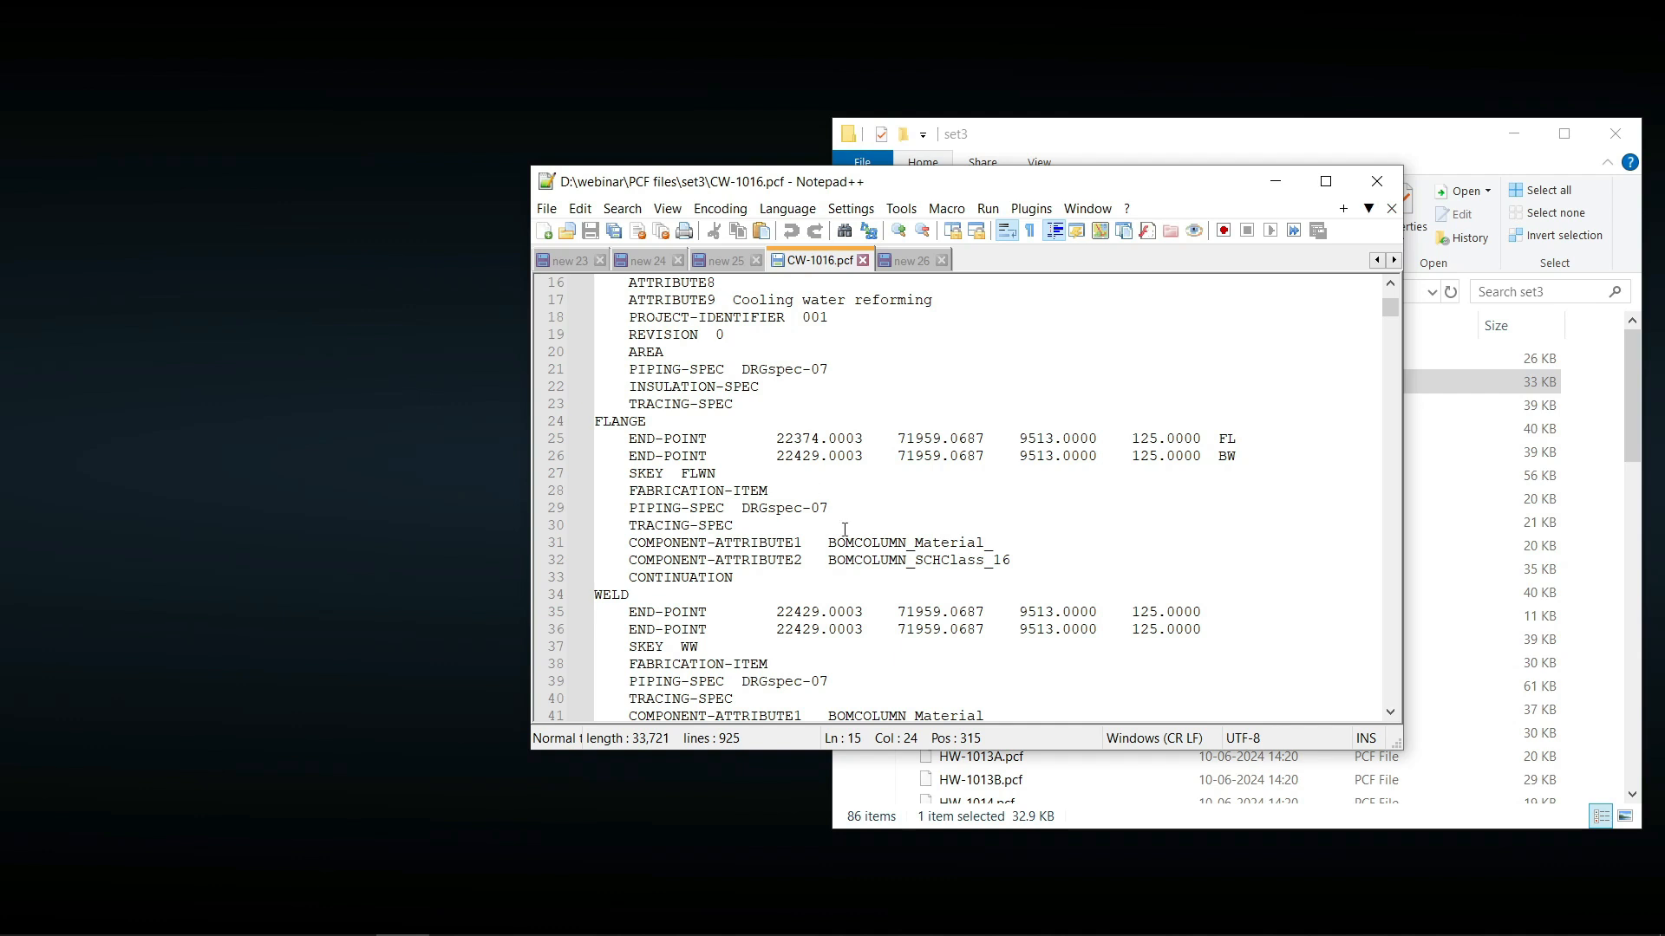
left_click_drag(776, 438, 1096, 433)
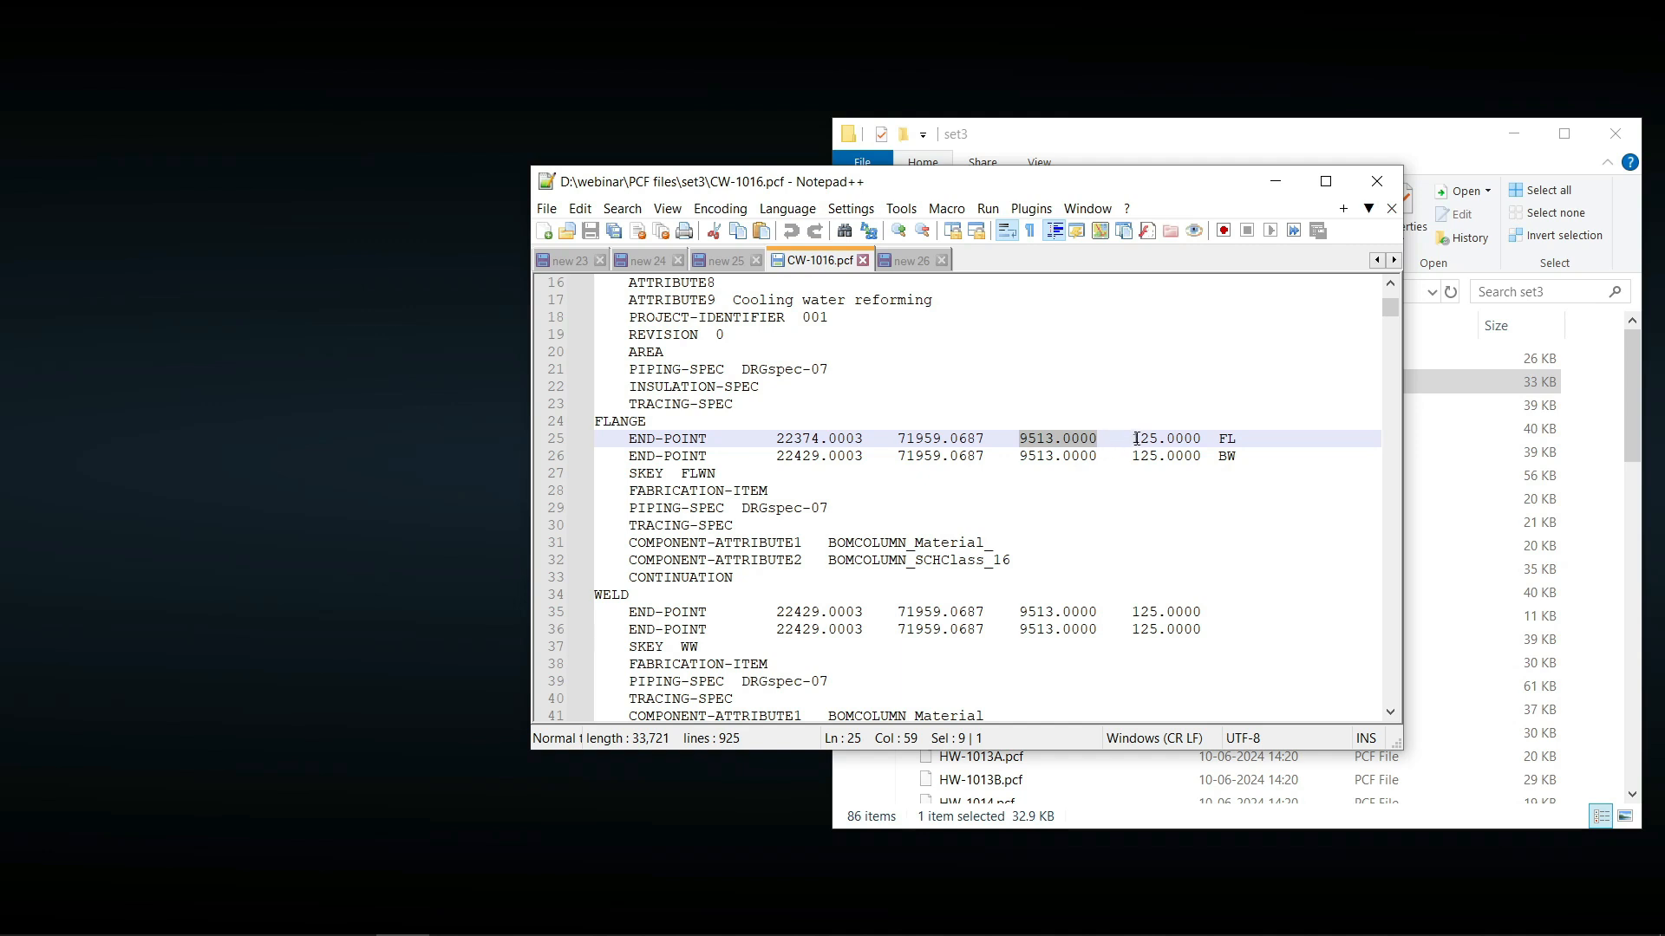
left_click_drag(1134, 439, 1161, 439)
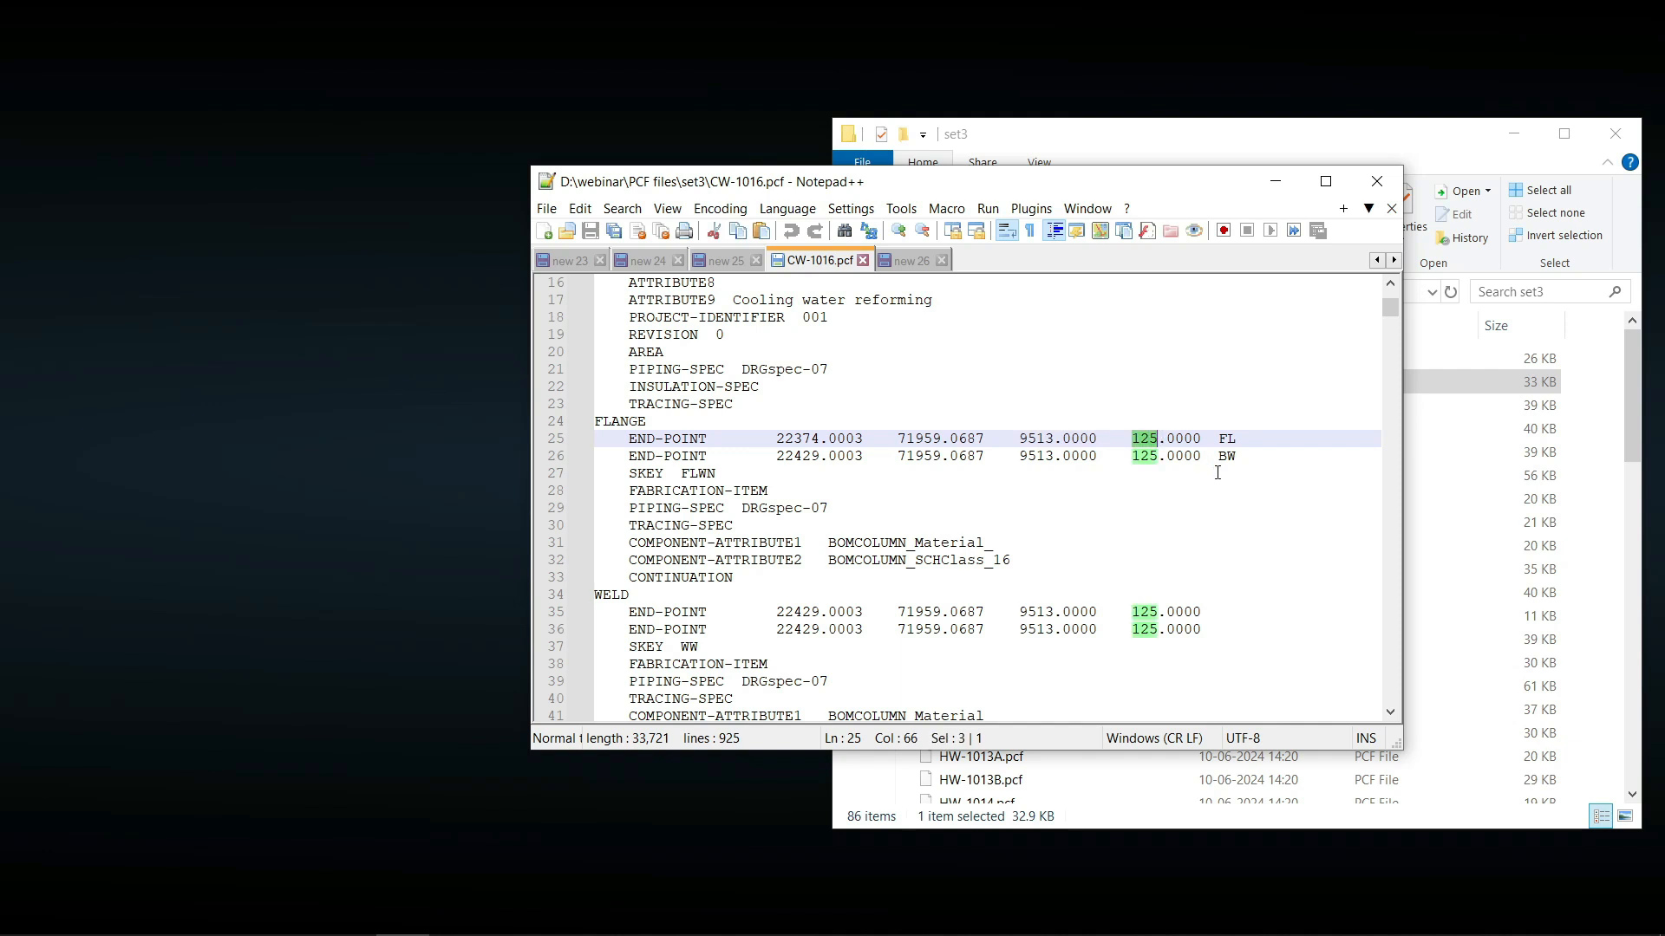
left_click(1197, 440)
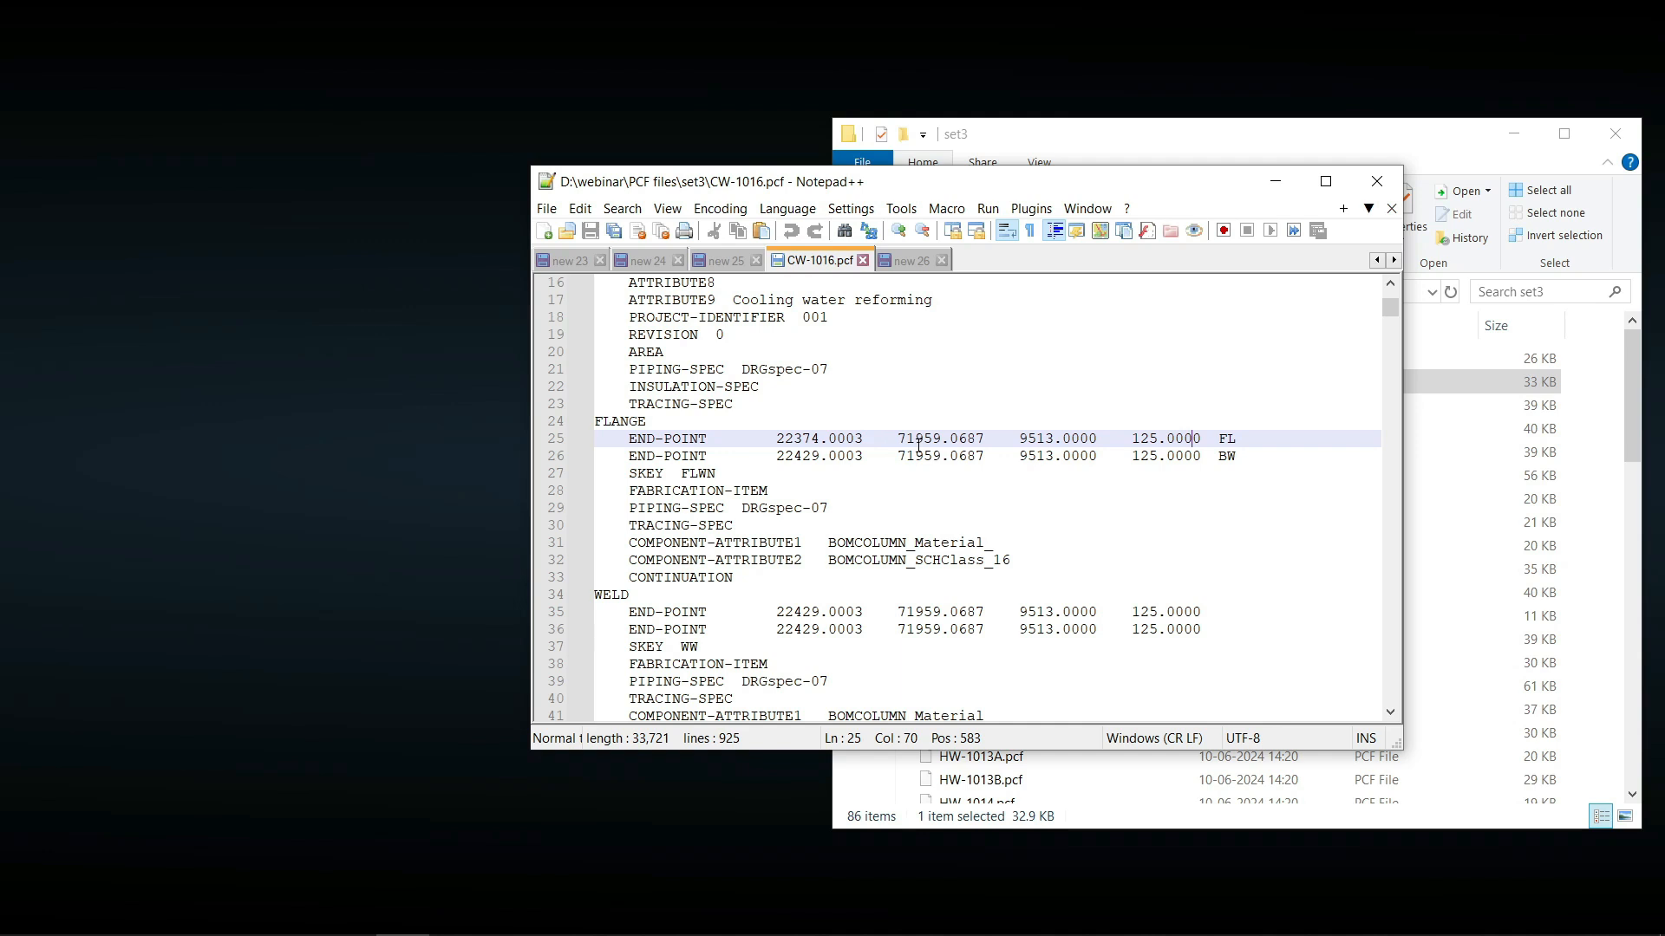
left_click(861, 494)
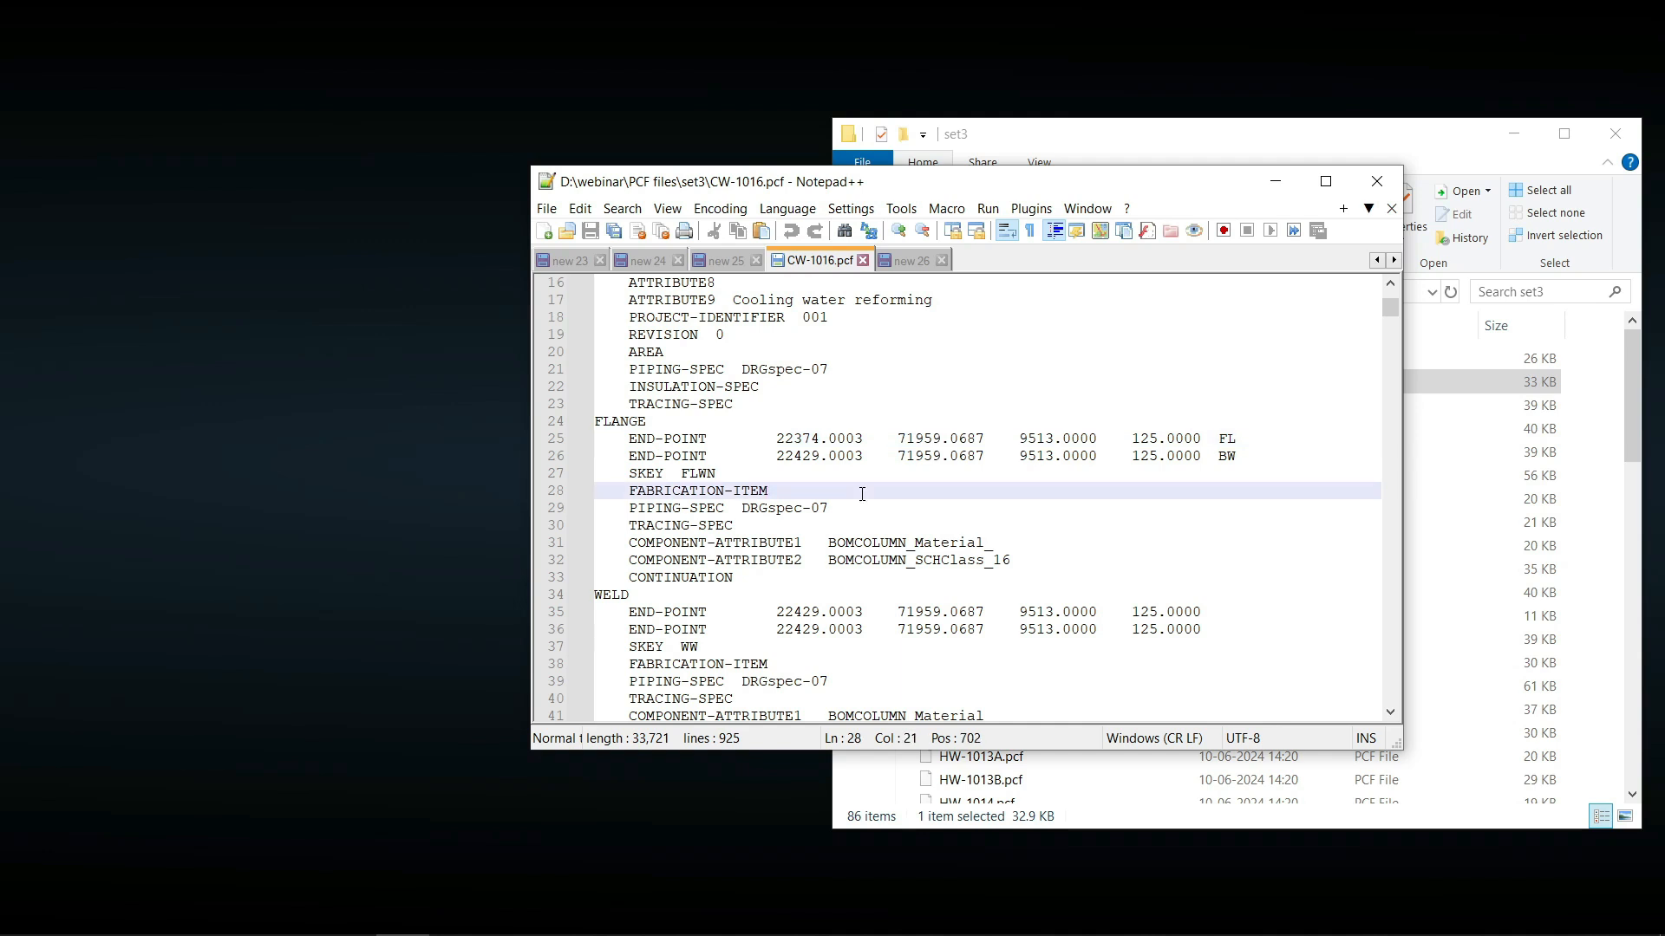
left_click_drag(630, 508, 827, 509)
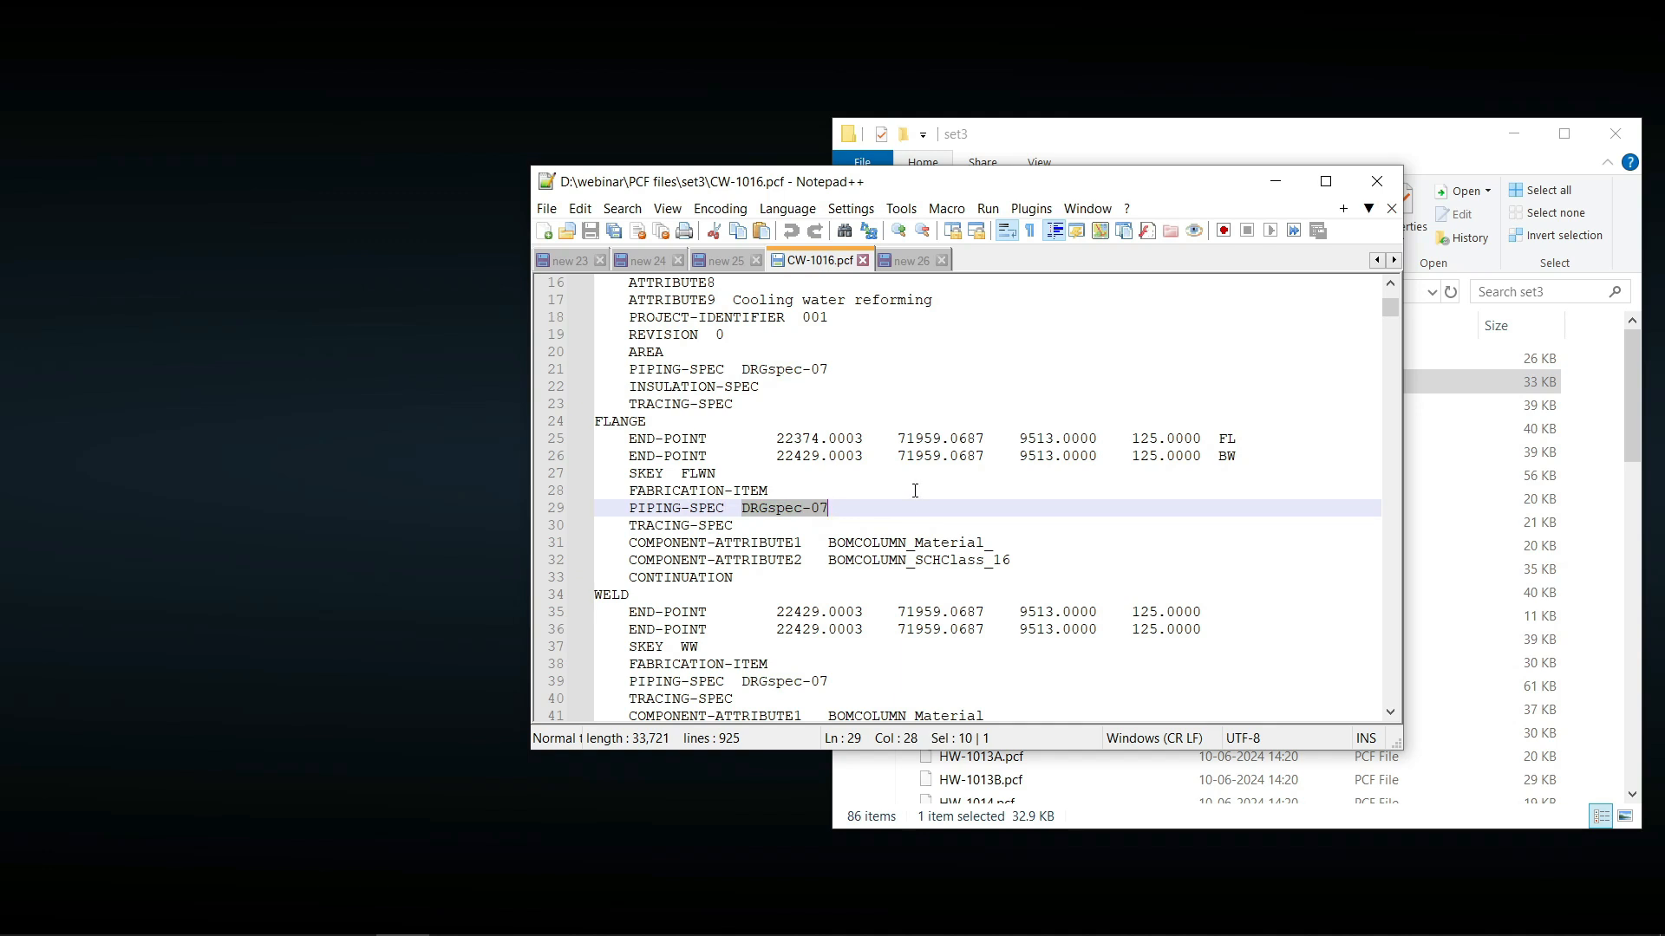
scroll(915, 491, "down", 3)
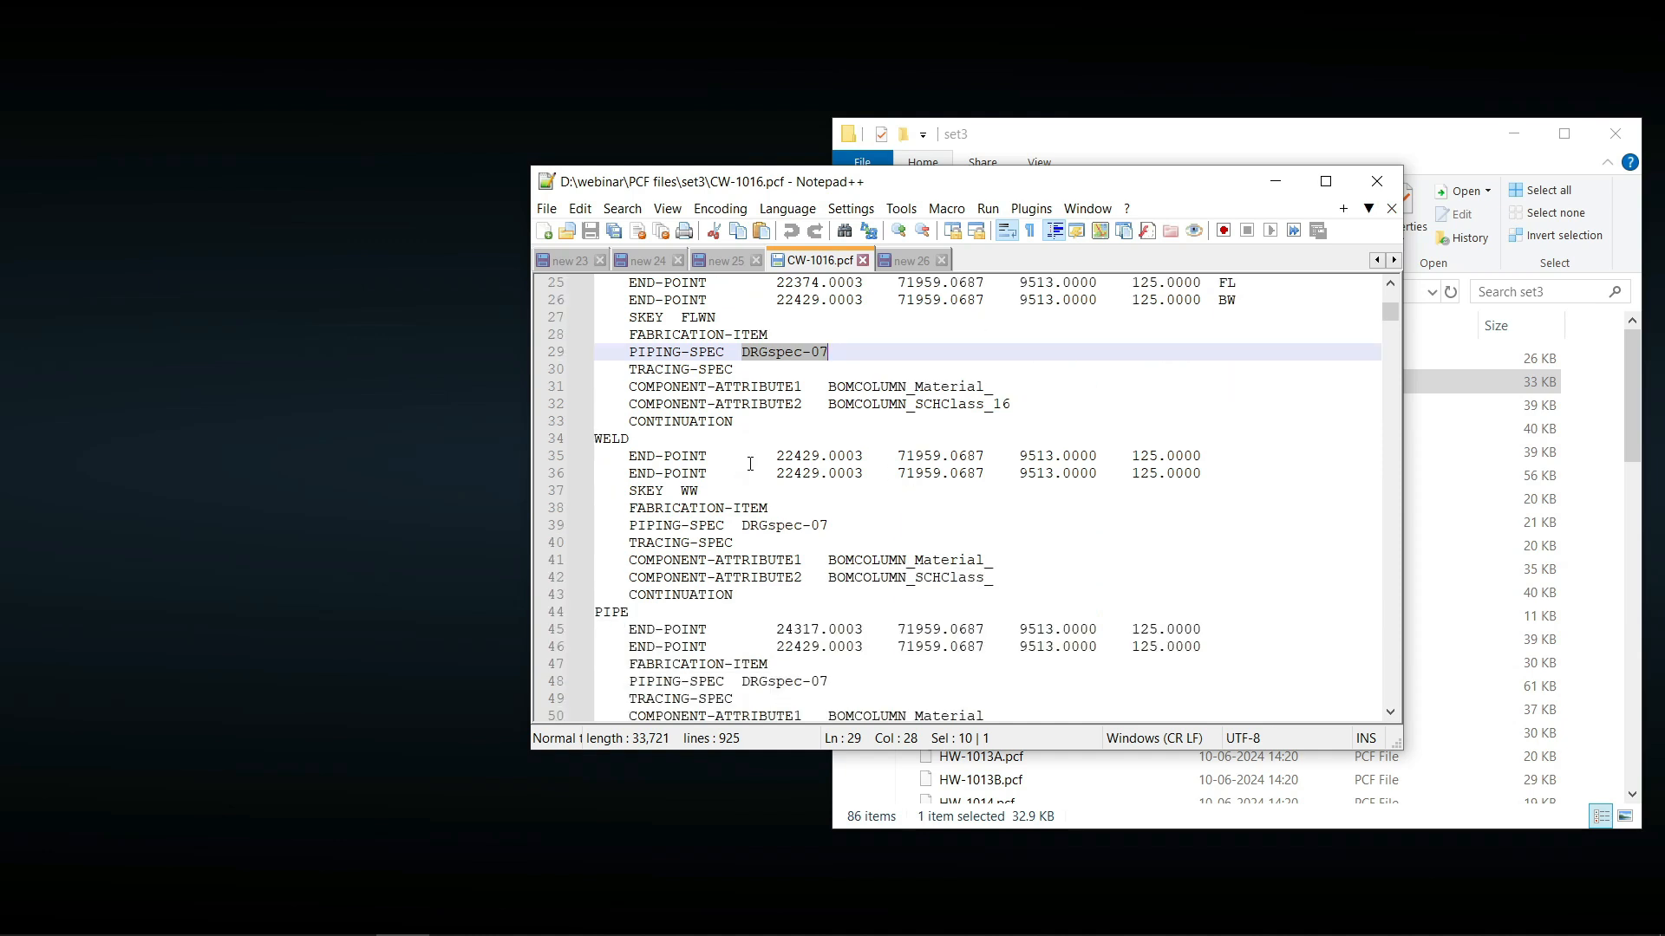
scroll(860, 515, "down", 3)
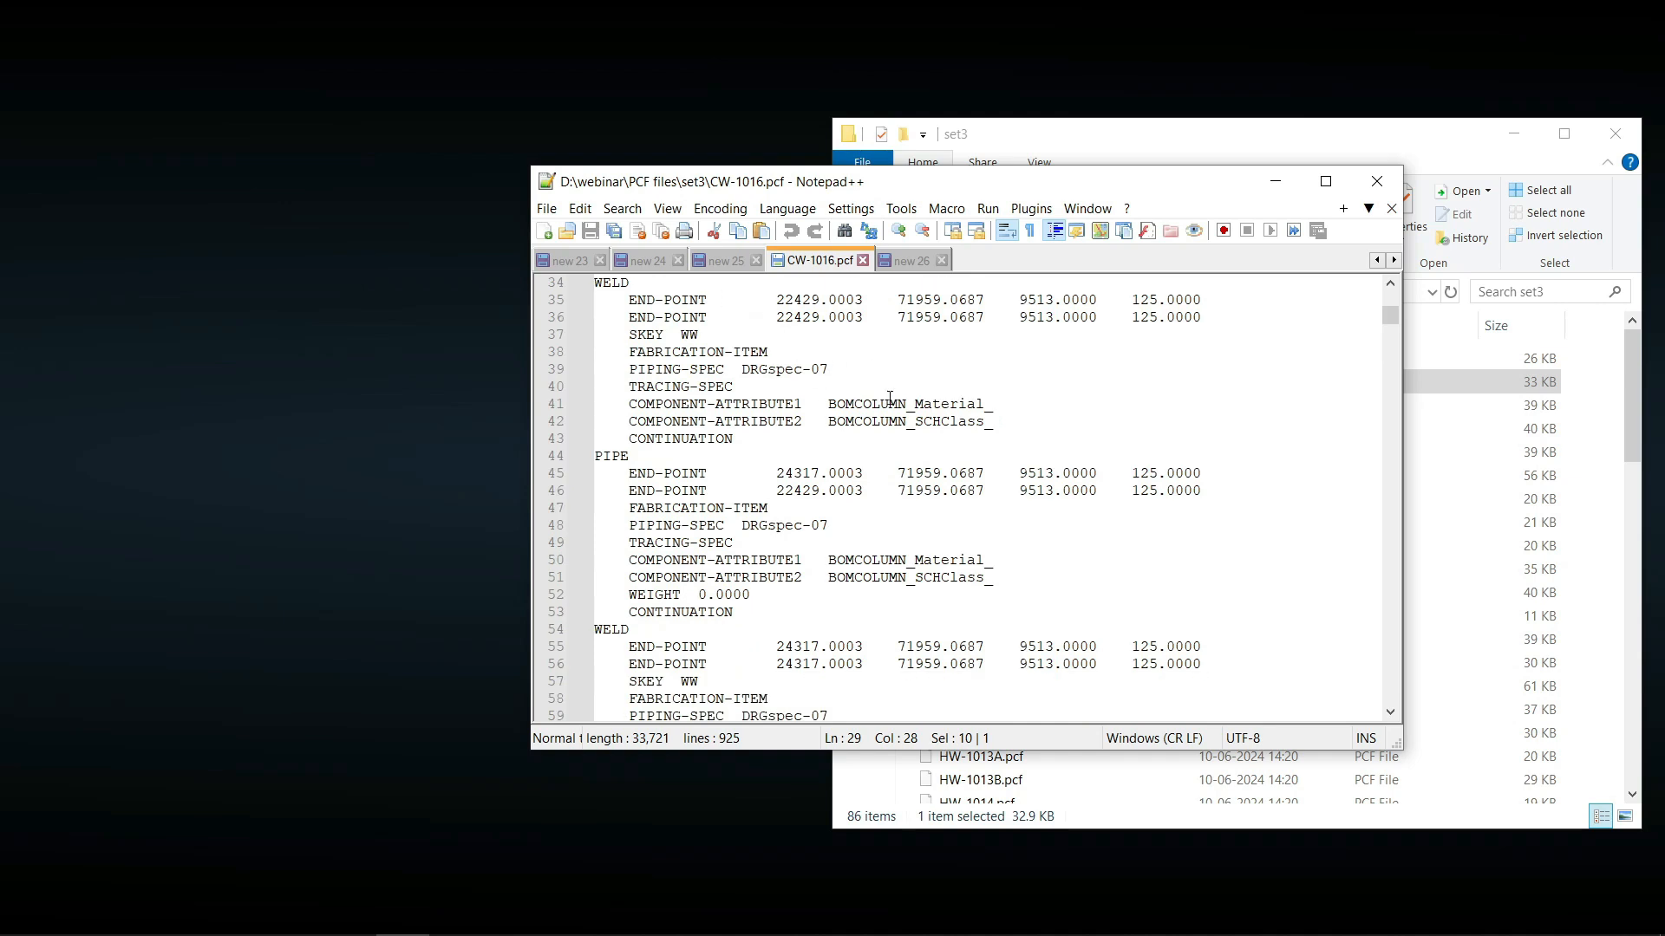
scroll(674, 468, "down", 1)
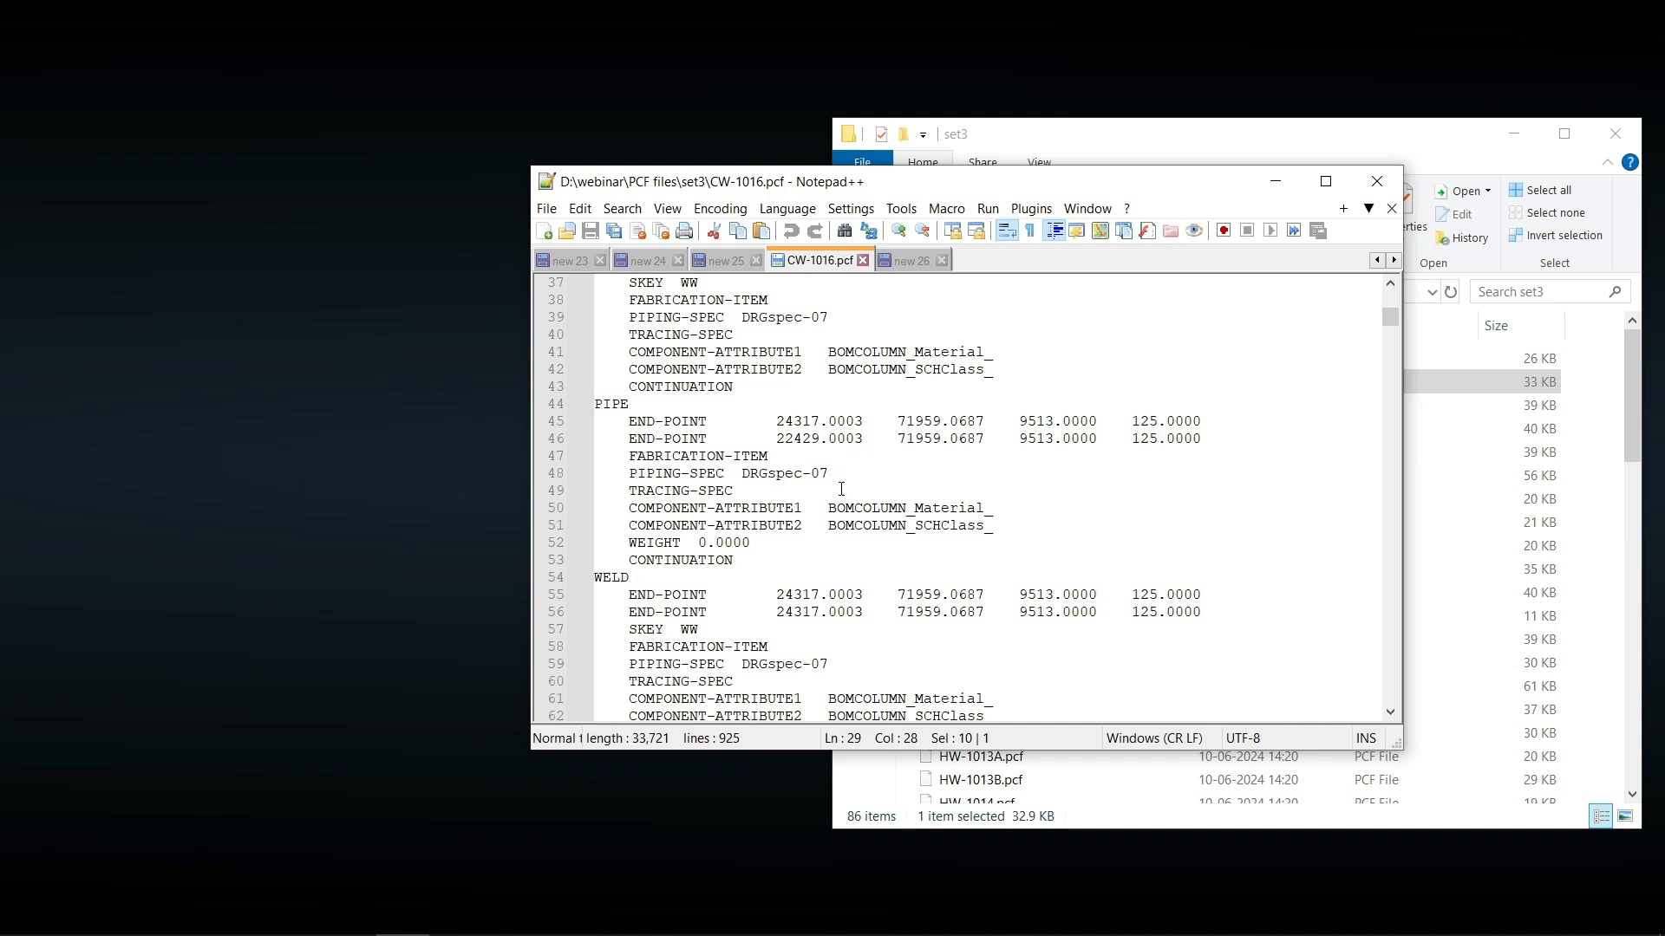
scroll(842, 490, "down", 4)
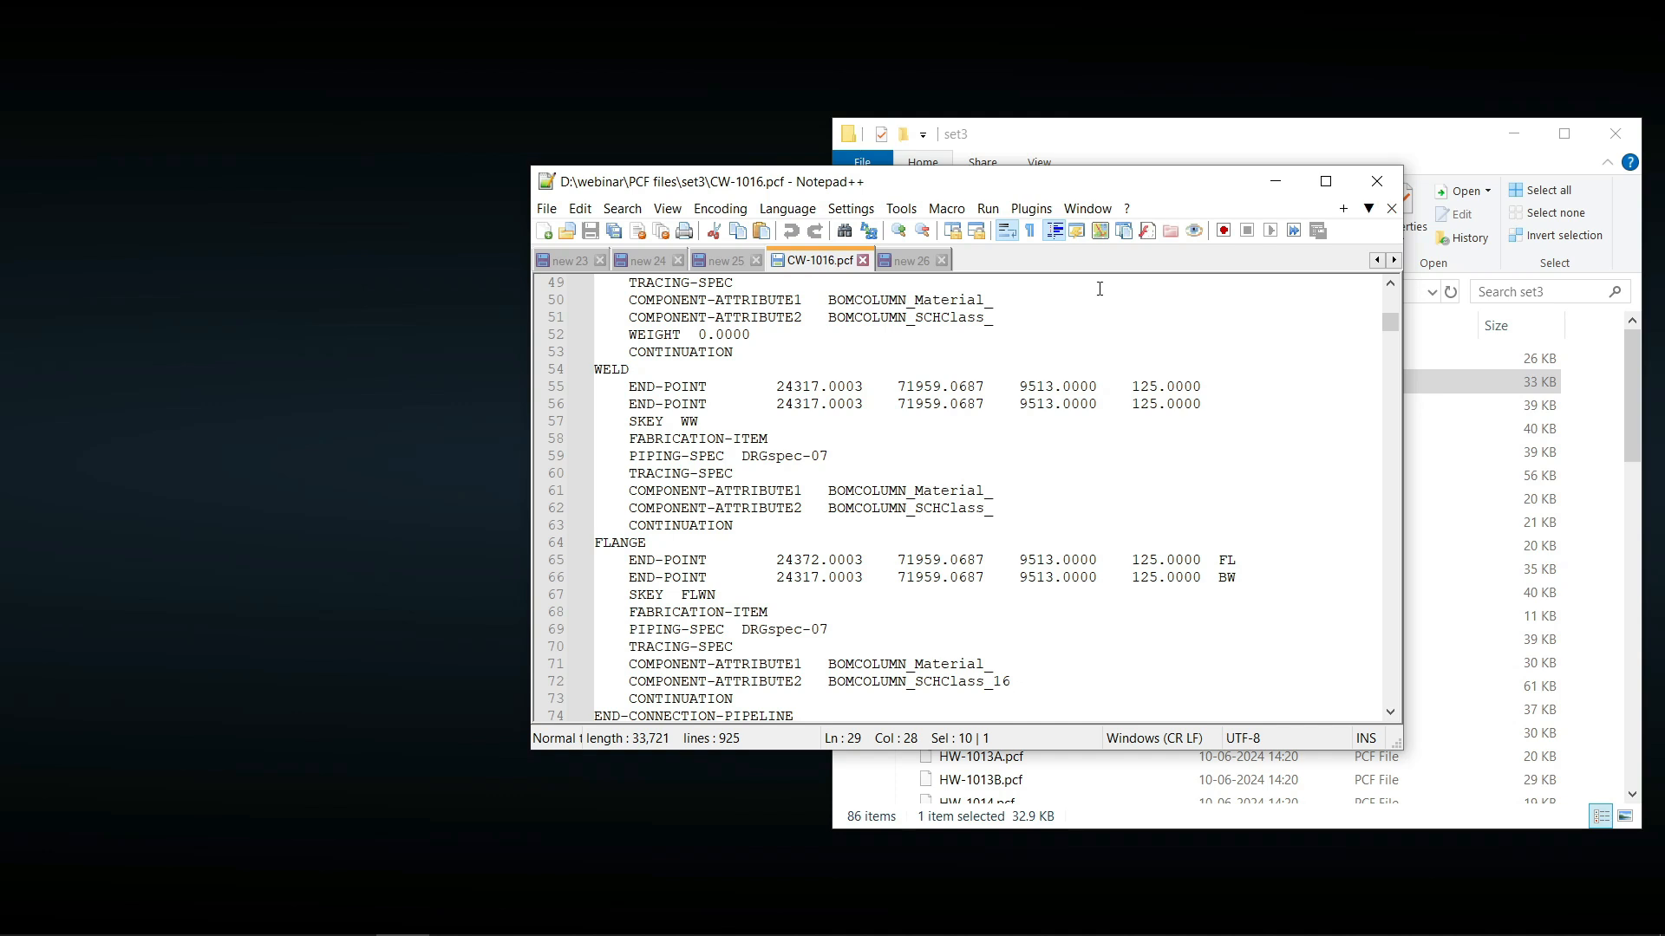
Move the text file aside, launch BOSfluids 7.1 and create a new job named PCF-import in D:\webinar
left_click_drag(1094, 183, 1372, 238)
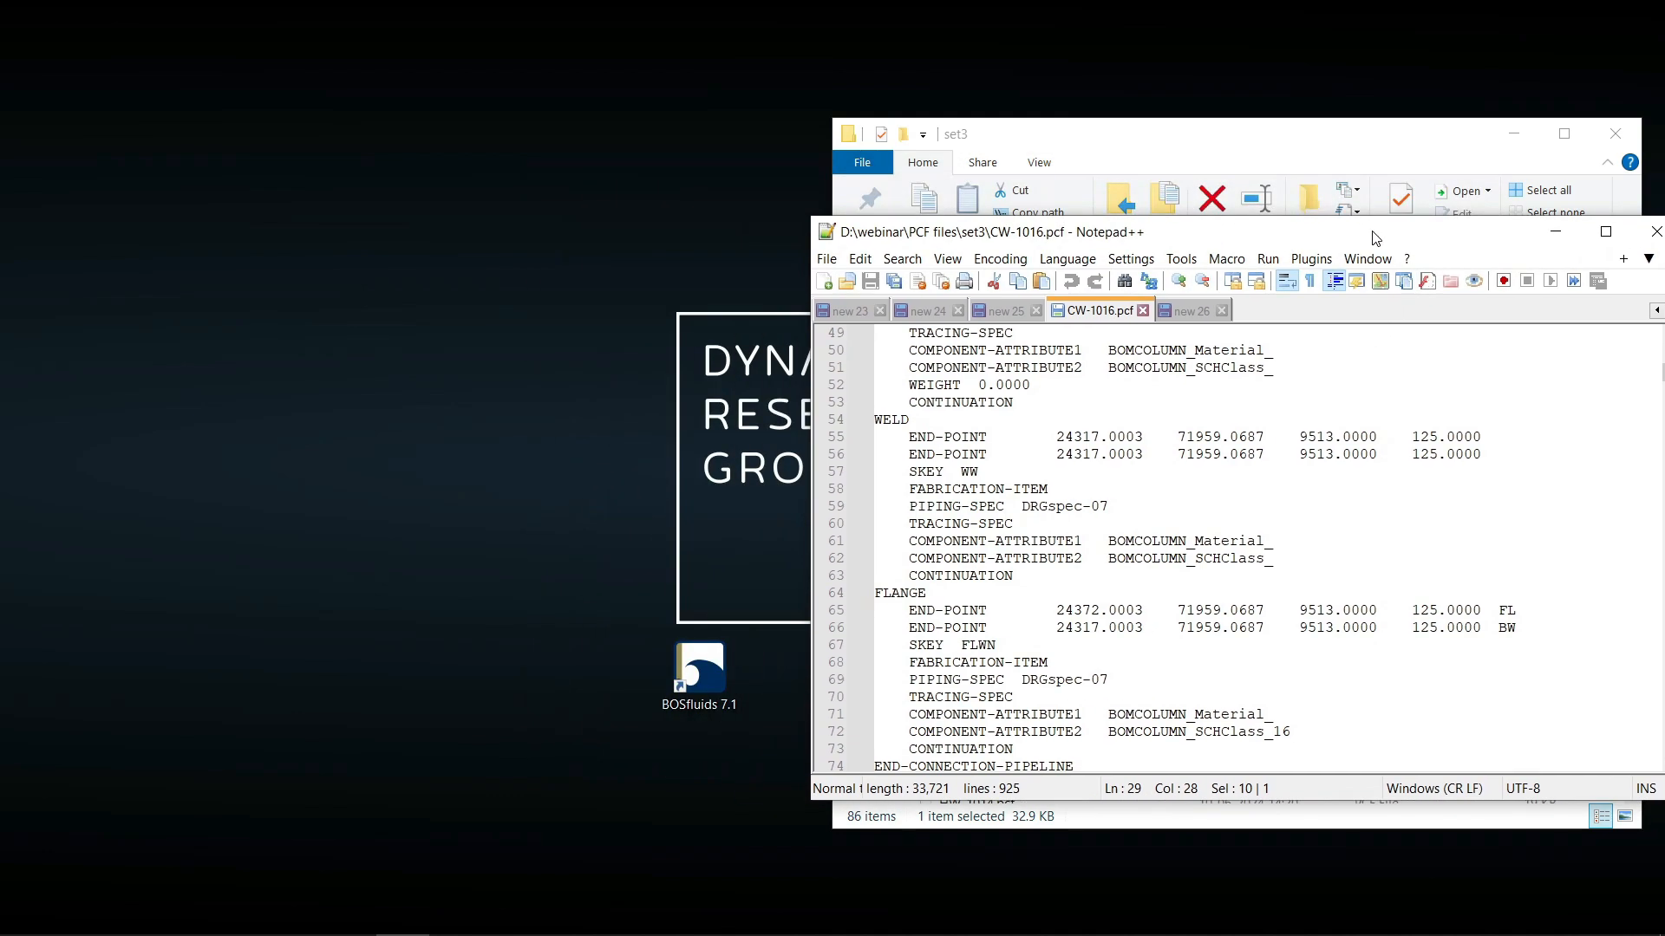
double_click(716, 666)
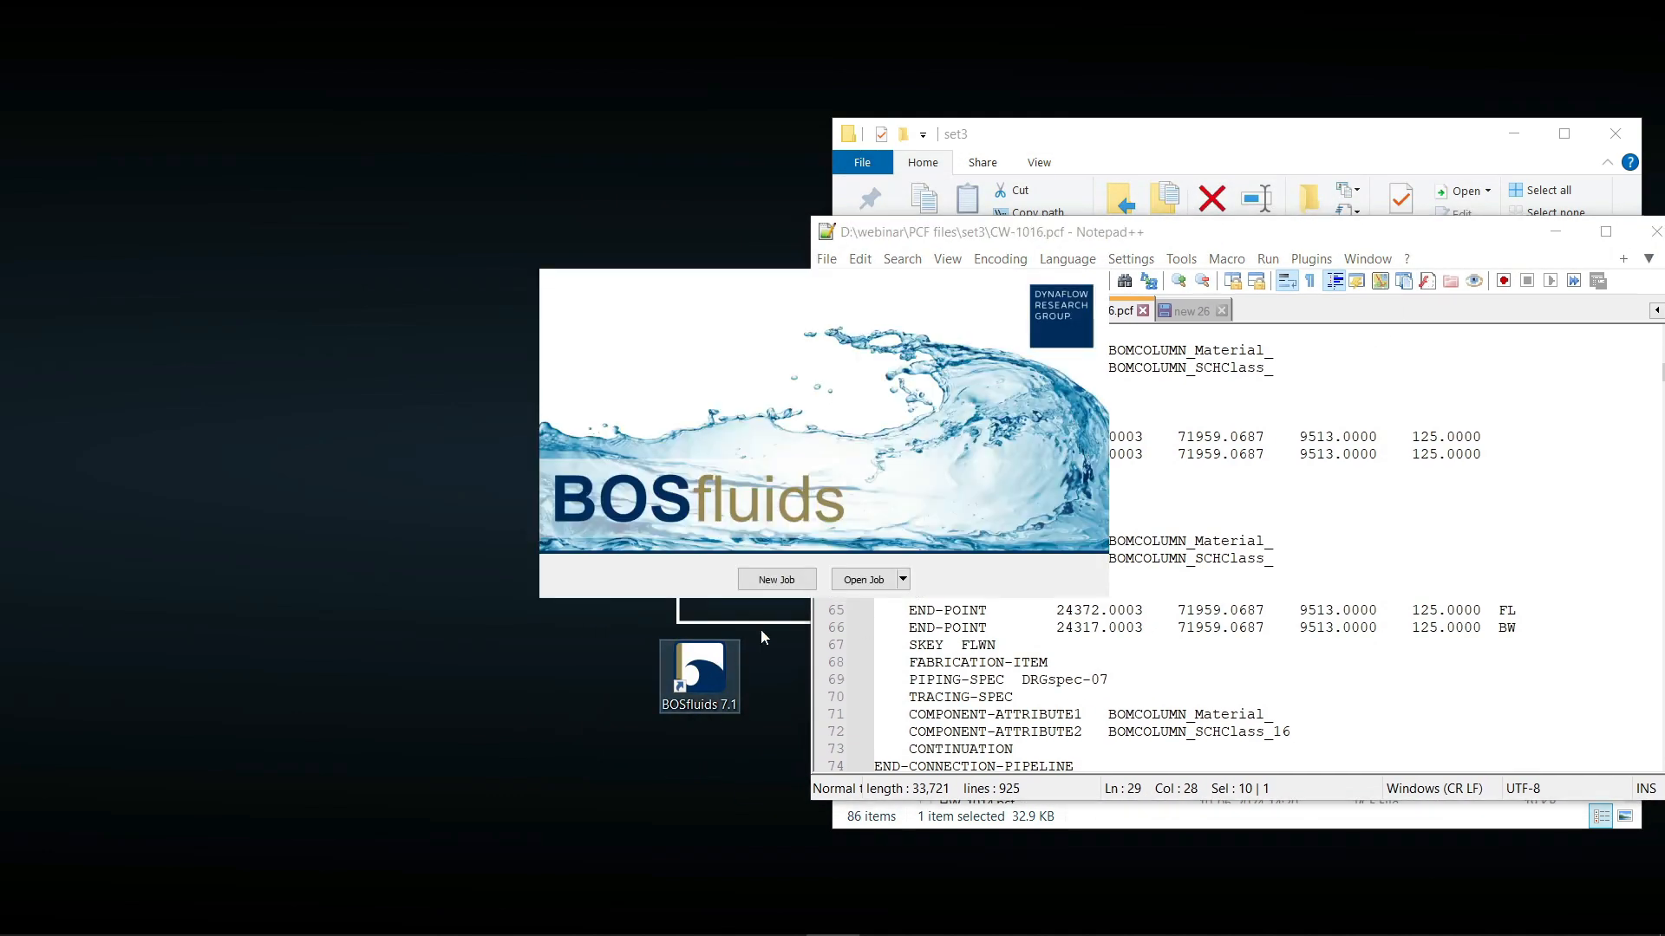
left_click(774, 579)
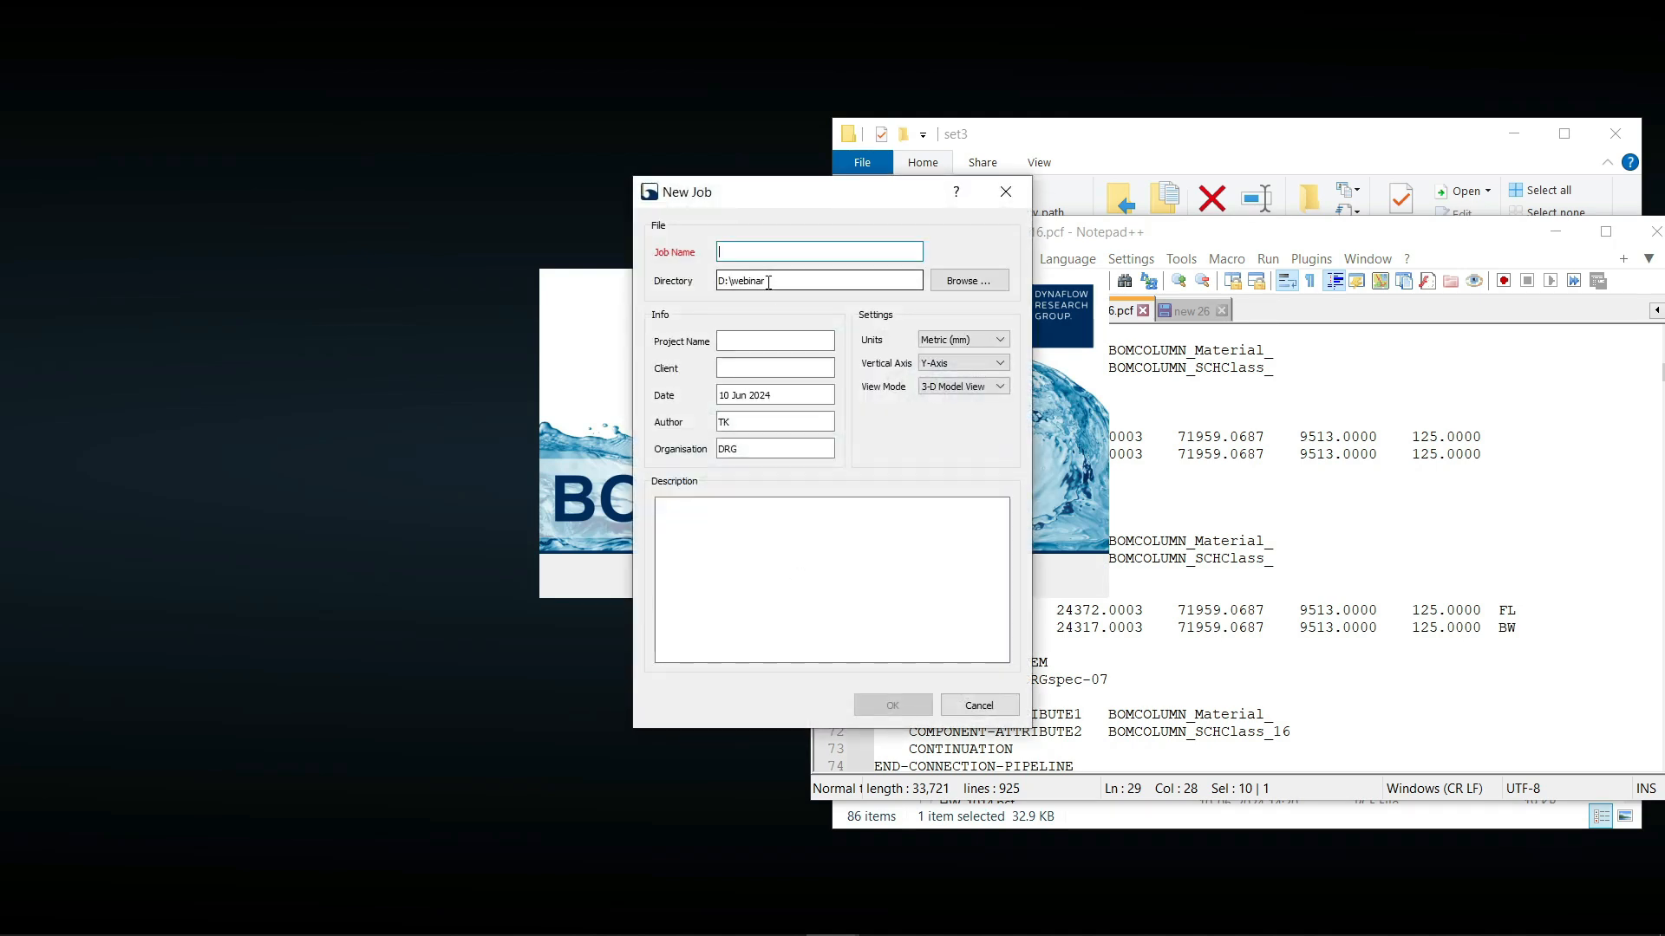
type("PCF-import")
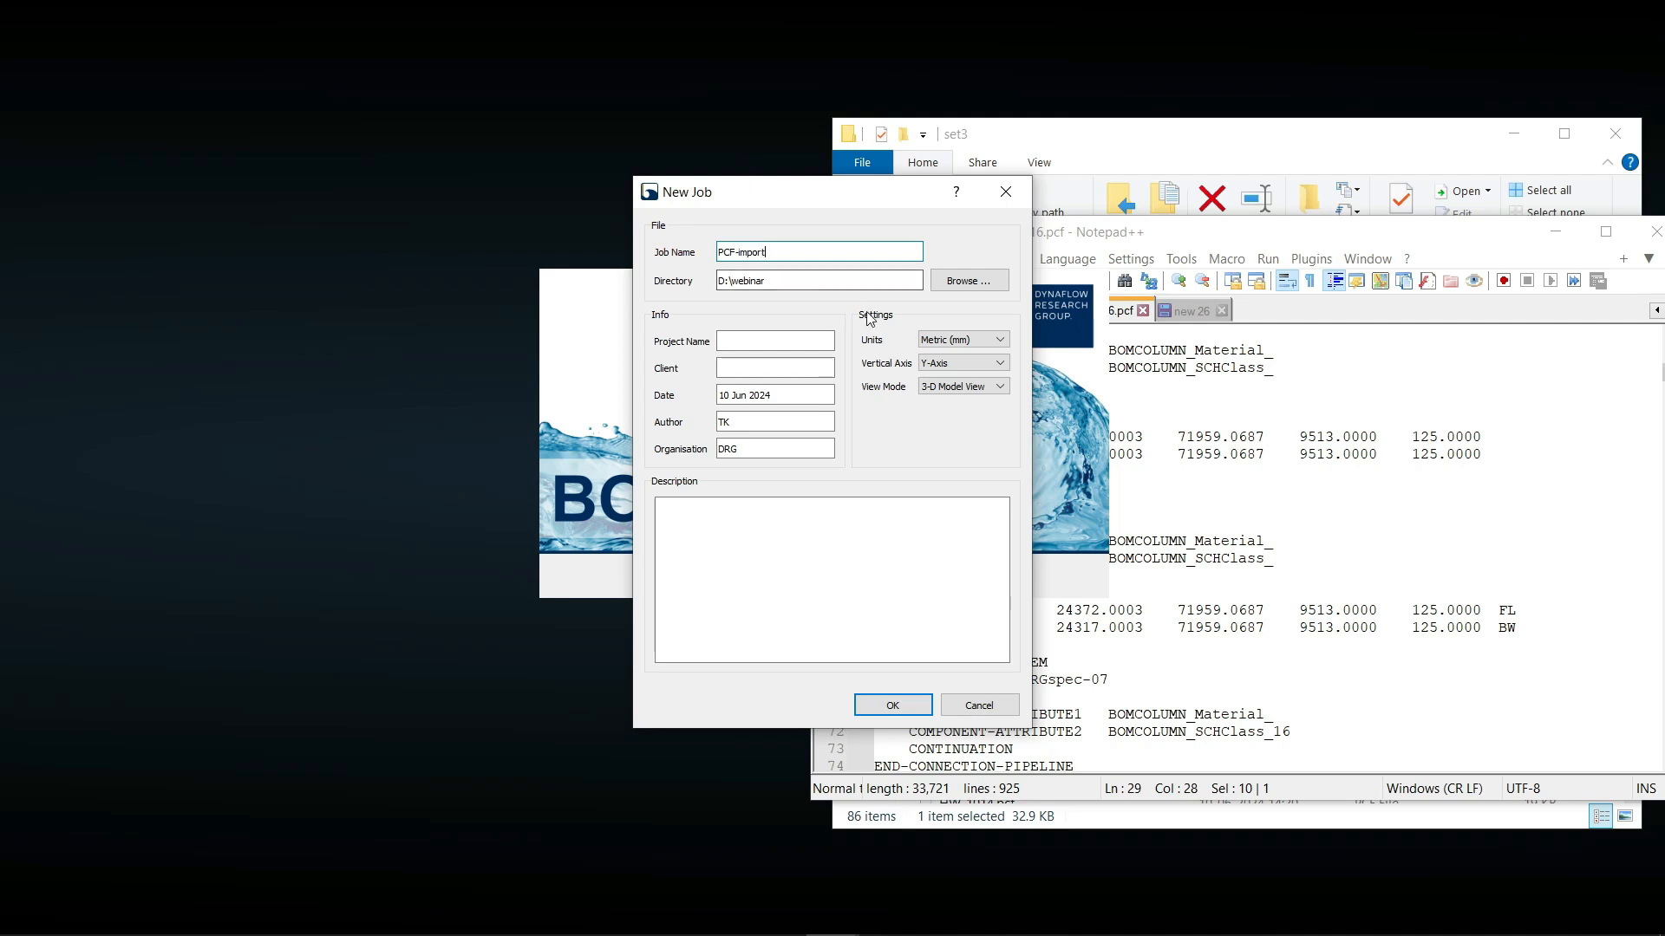
left_click(893, 705)
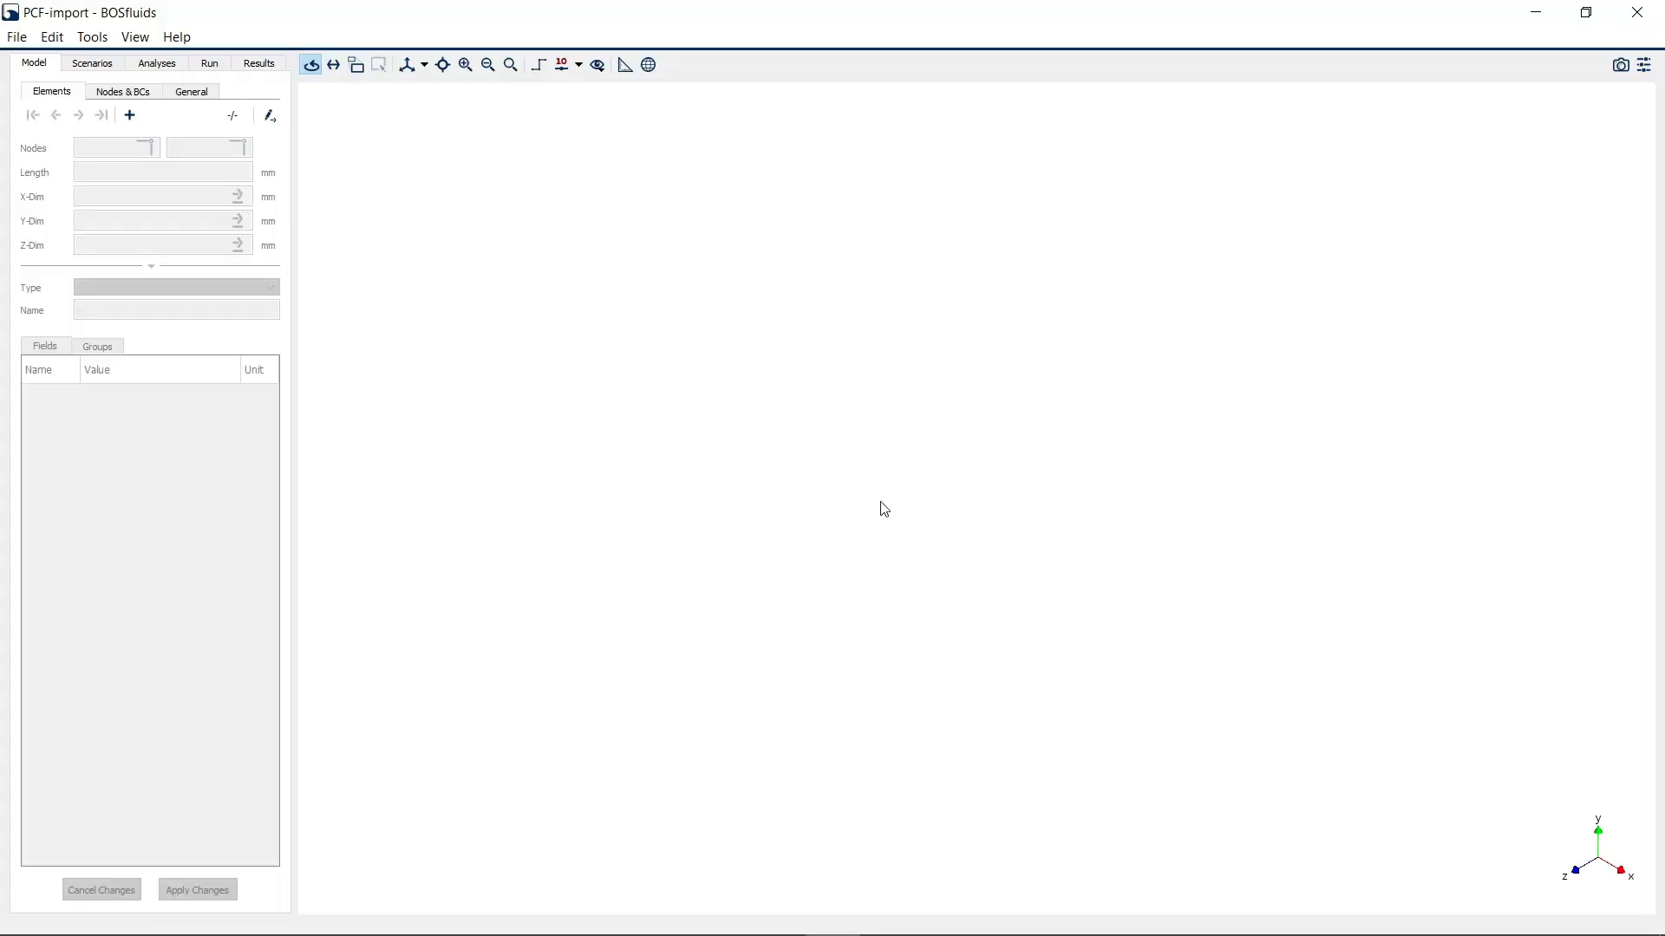
Import CW-1016.pcf from the set3 folder, replacing the current model and keeping the default component settings and the steel DRGspec-07 piping specification
left_click(19, 38)
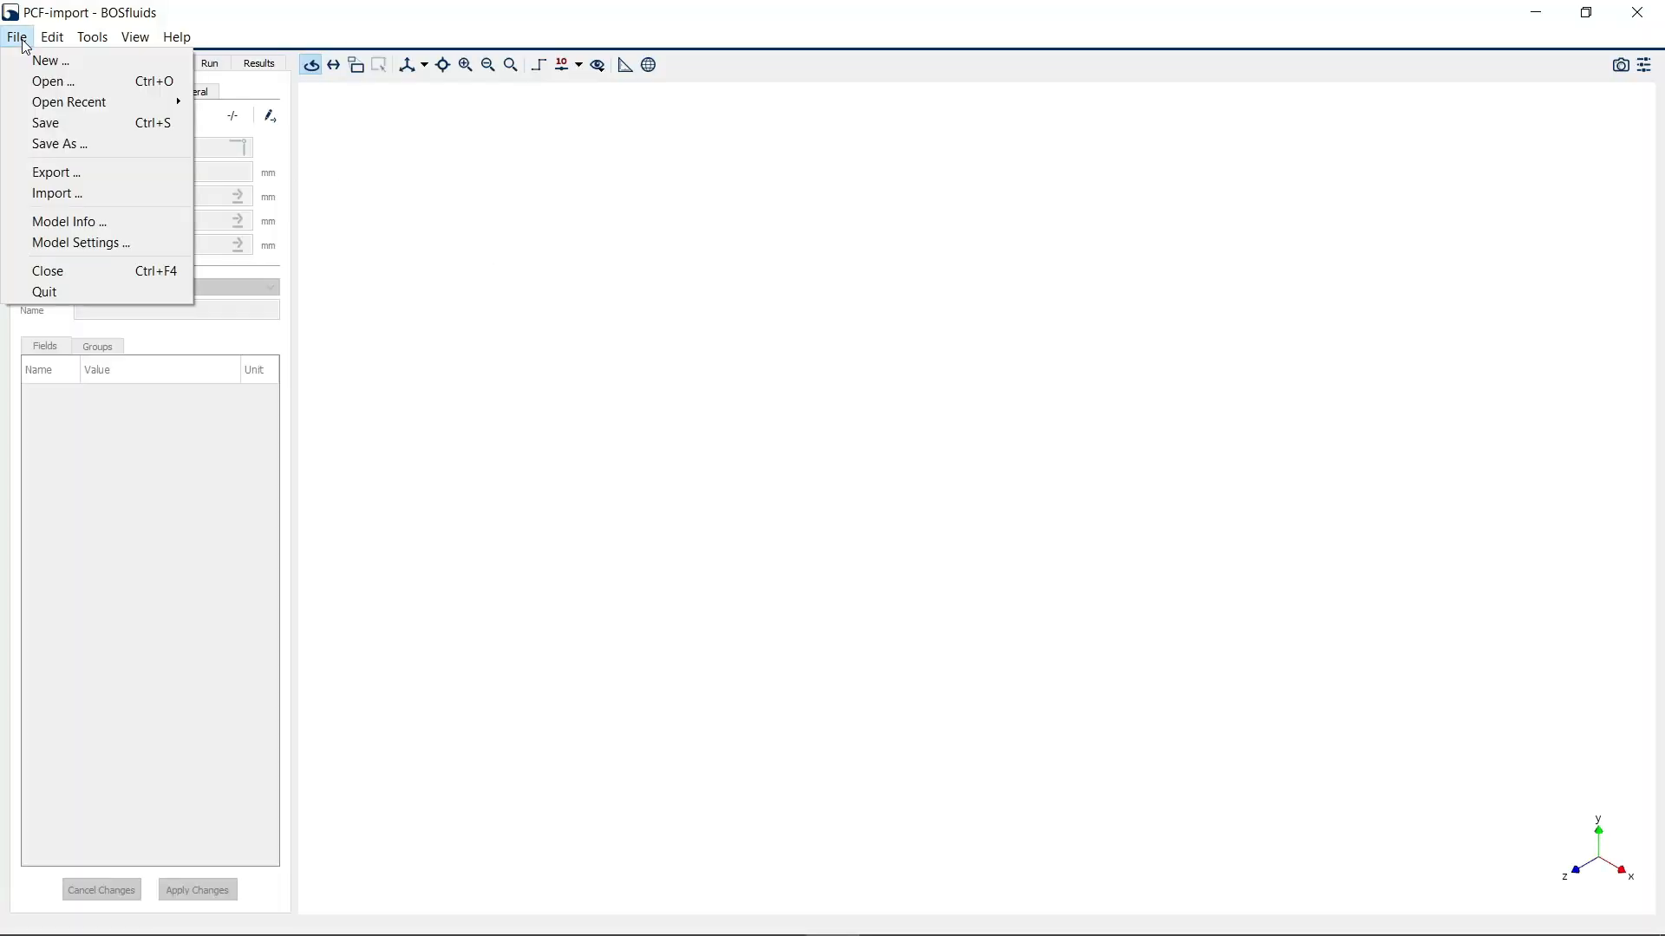
left_click(60, 195)
left_click(962, 413)
left_click(905, 469)
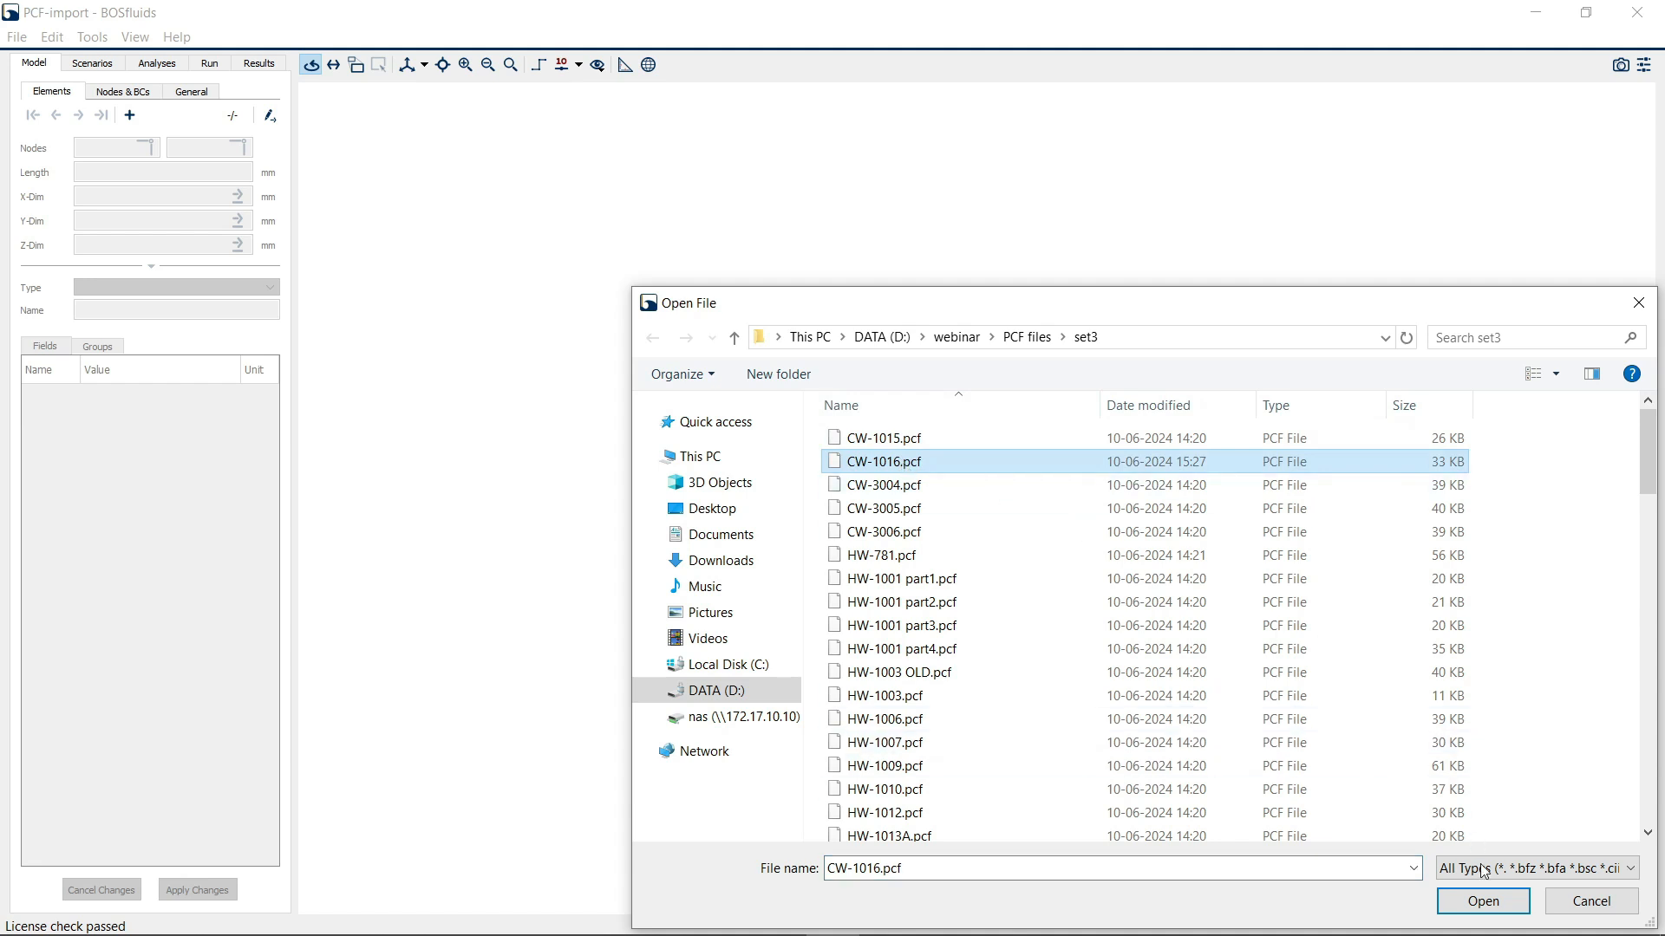
left_click(1484, 902)
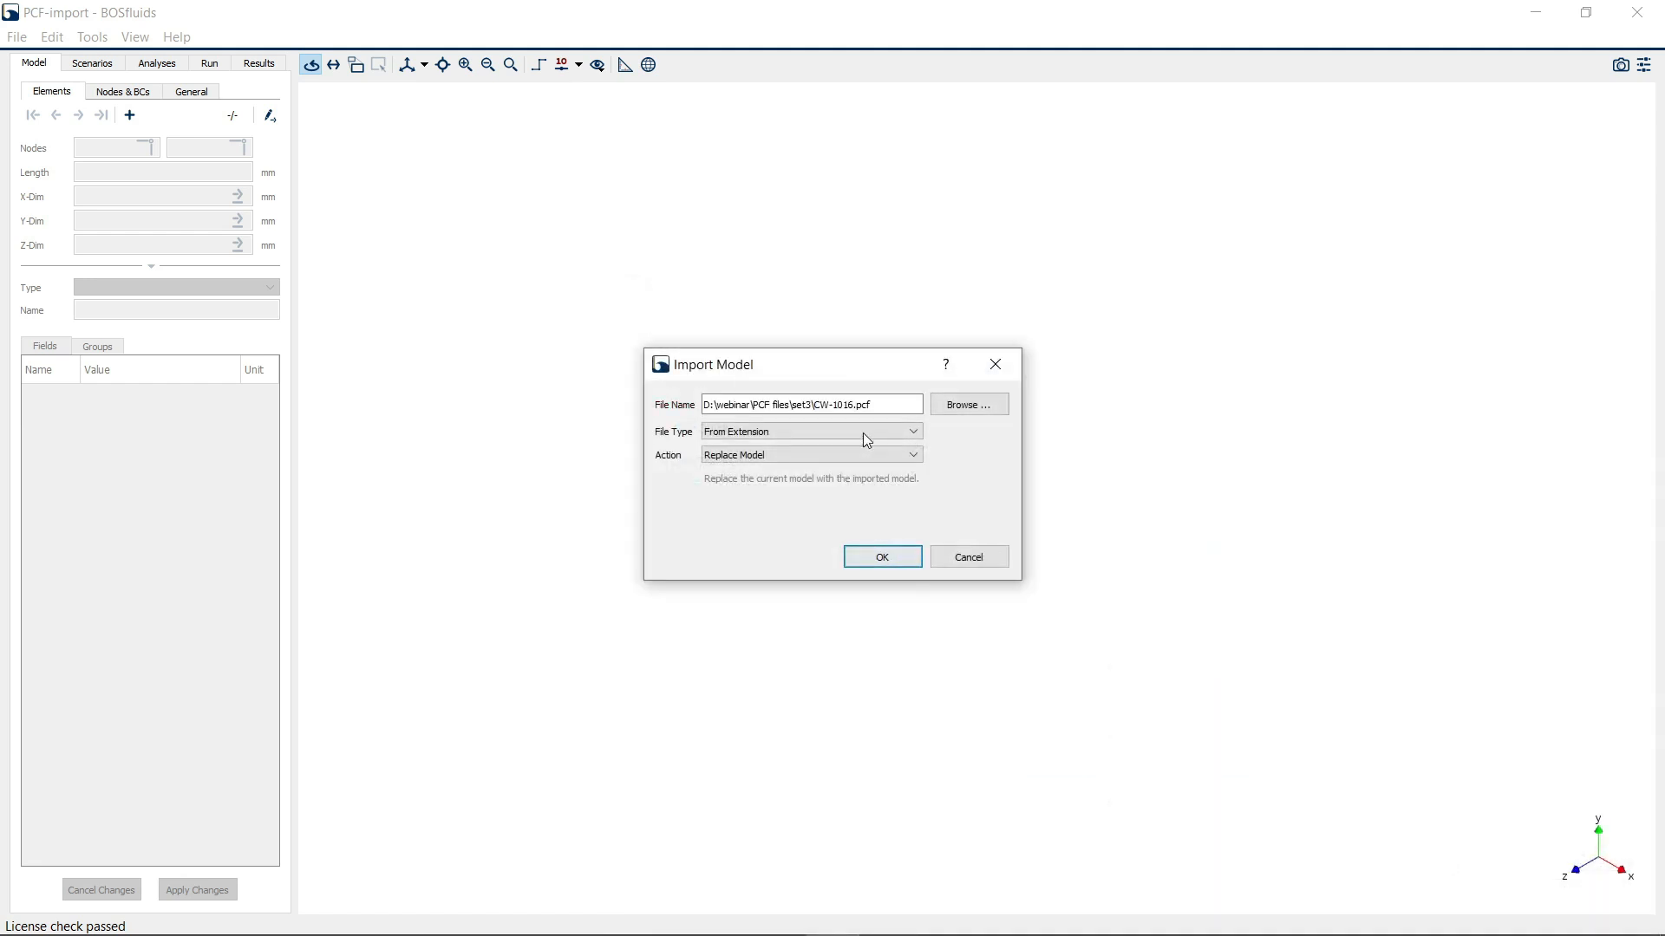
left_click(884, 558)
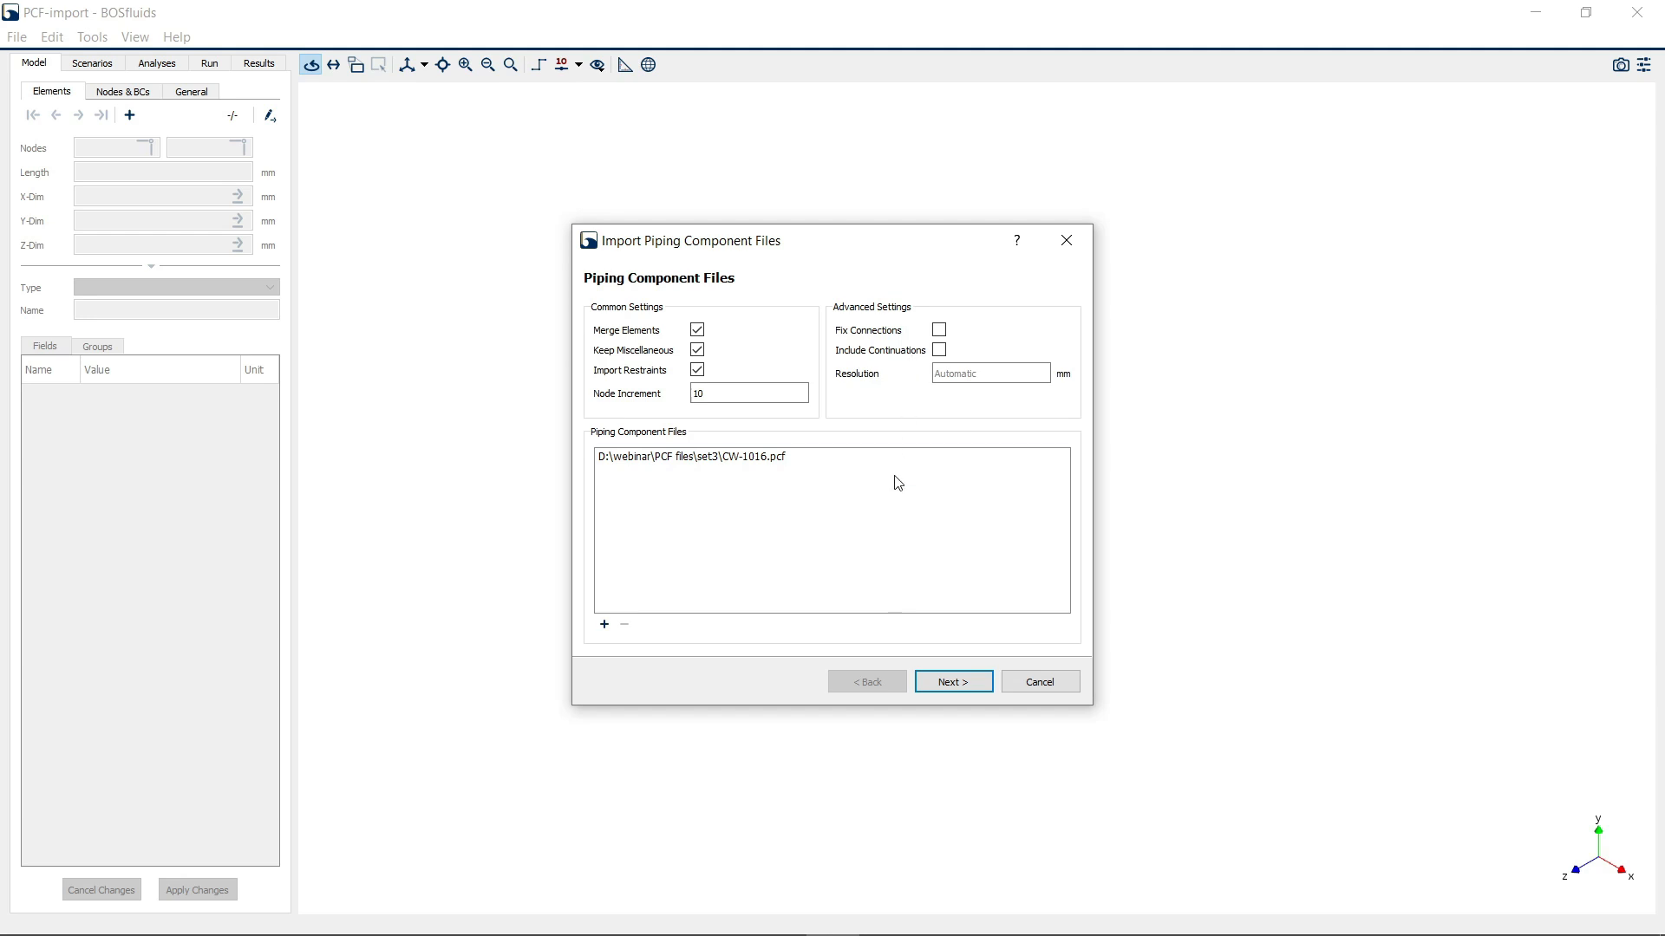
left_click(954, 682)
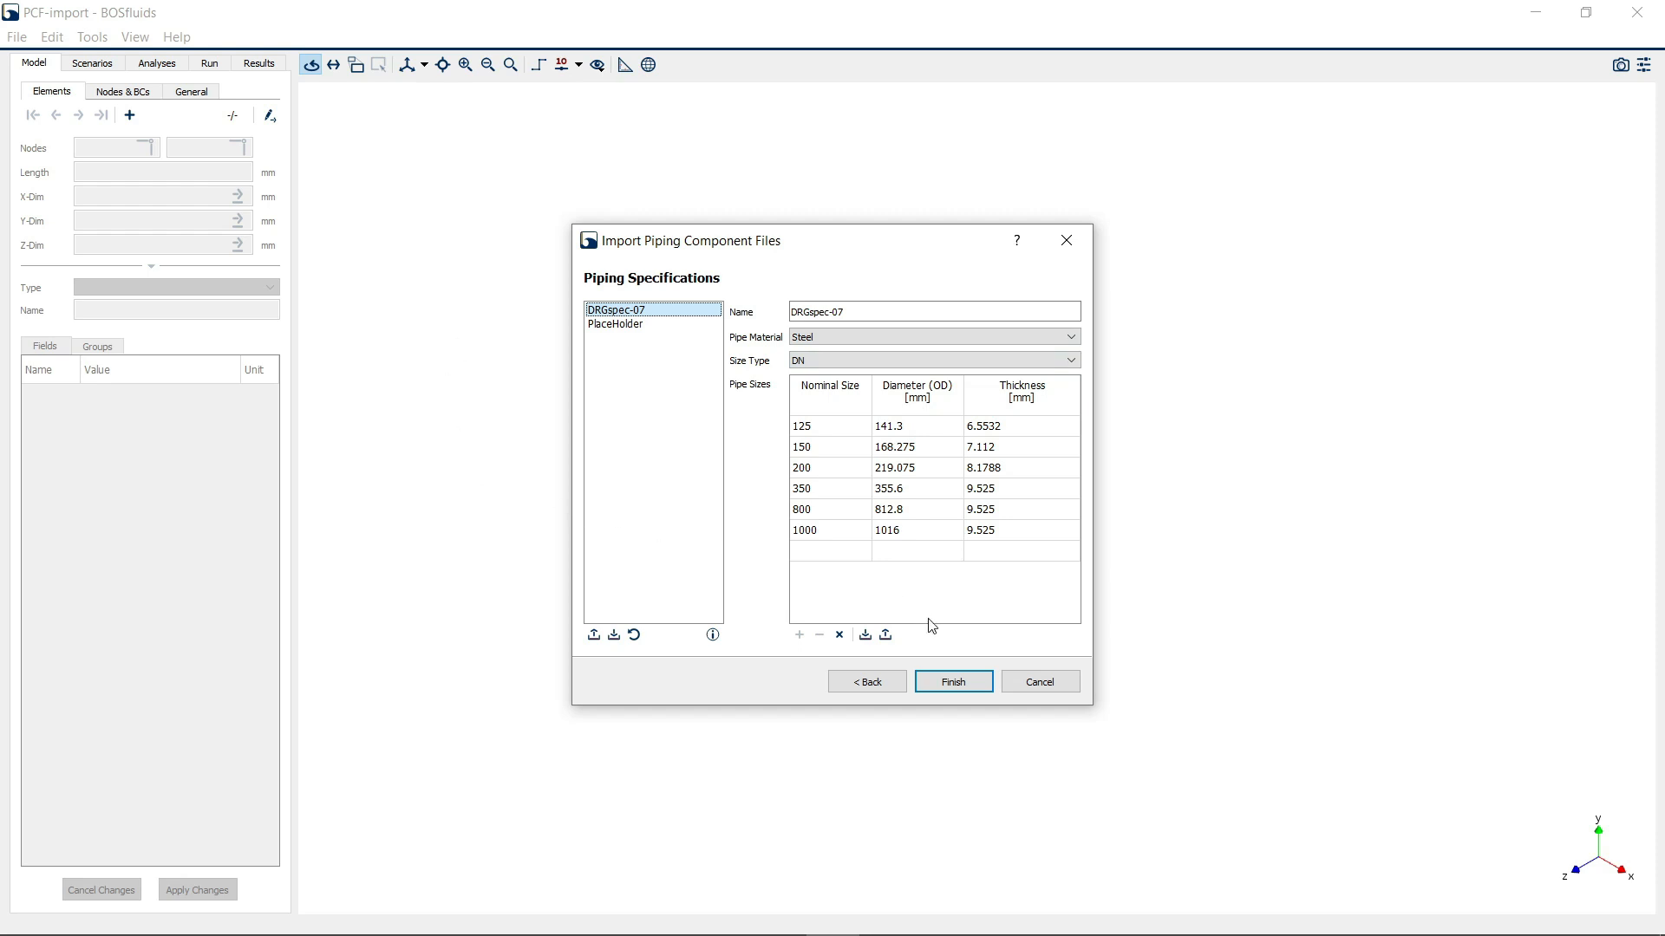
left_click(954, 683)
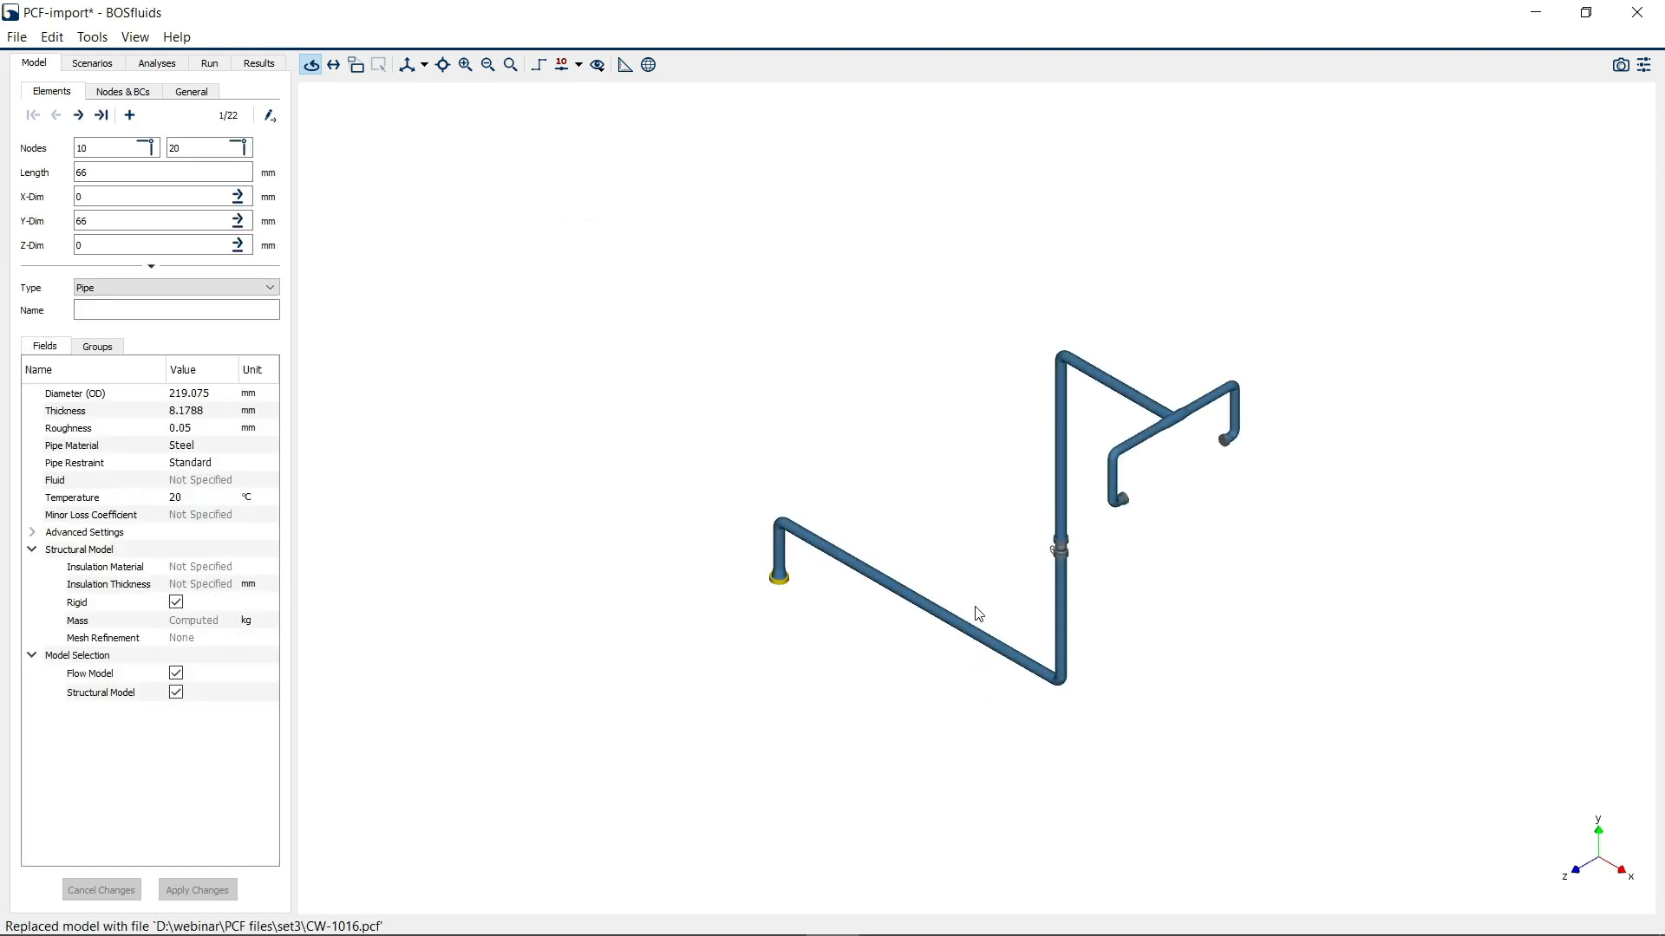
Inspect the imported pipe model, then switch to Notepad++ and review the first flange entry in CW-1016.pcf
middle_click_drag(981, 575, 870, 532)
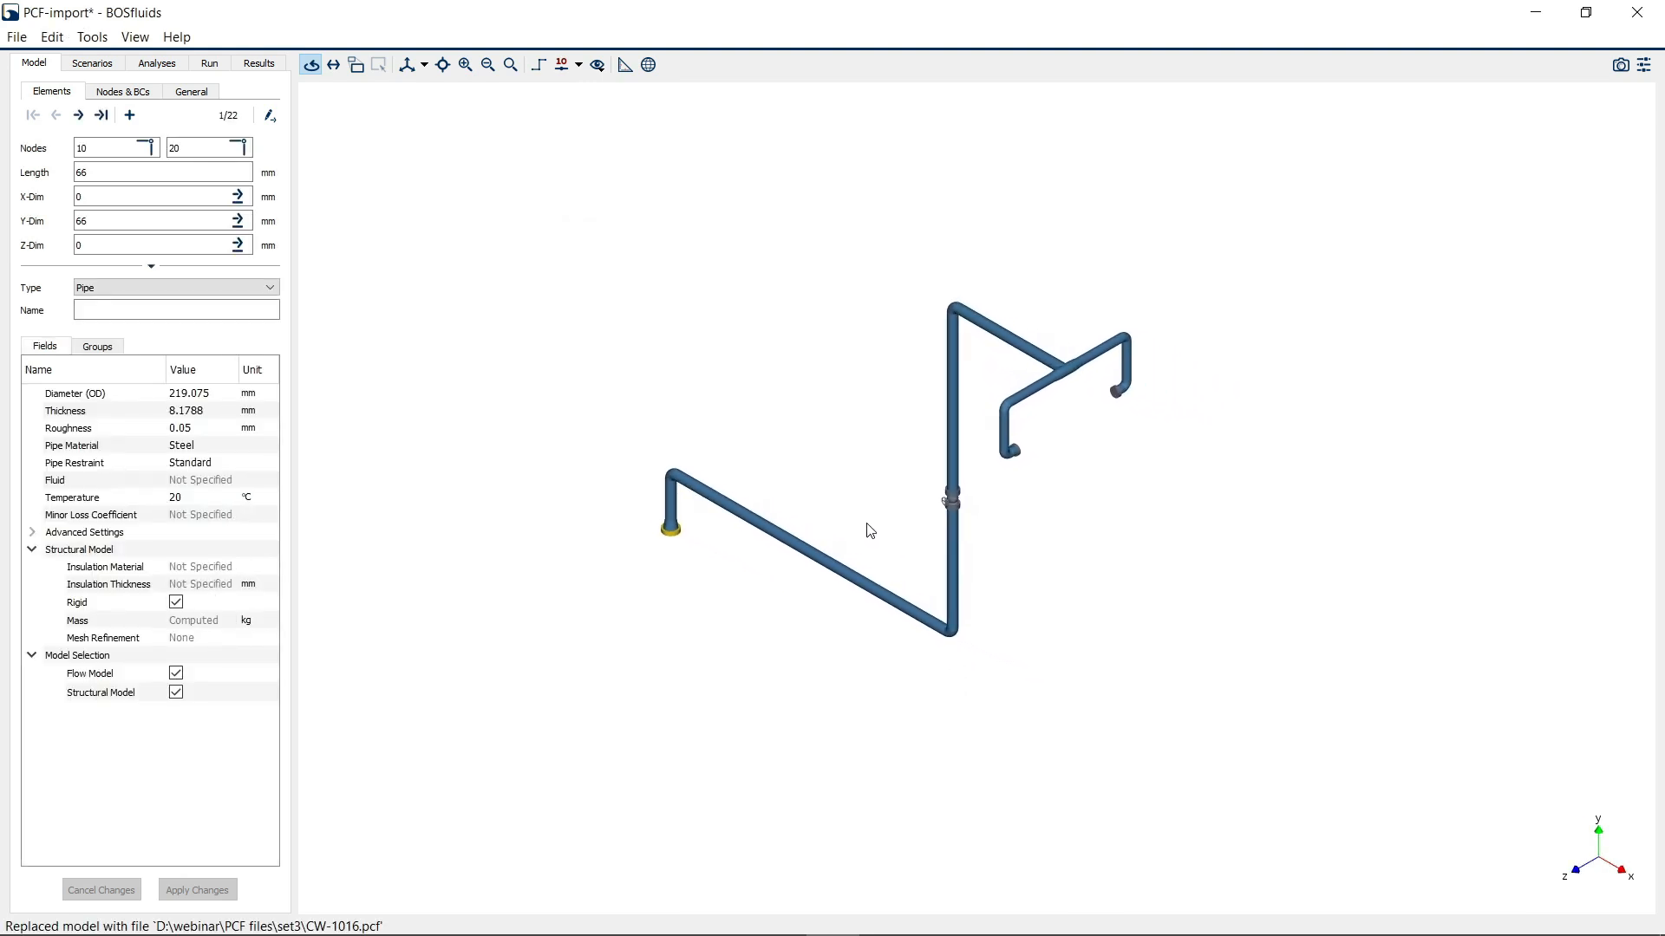
scroll(881, 538, "up", 2)
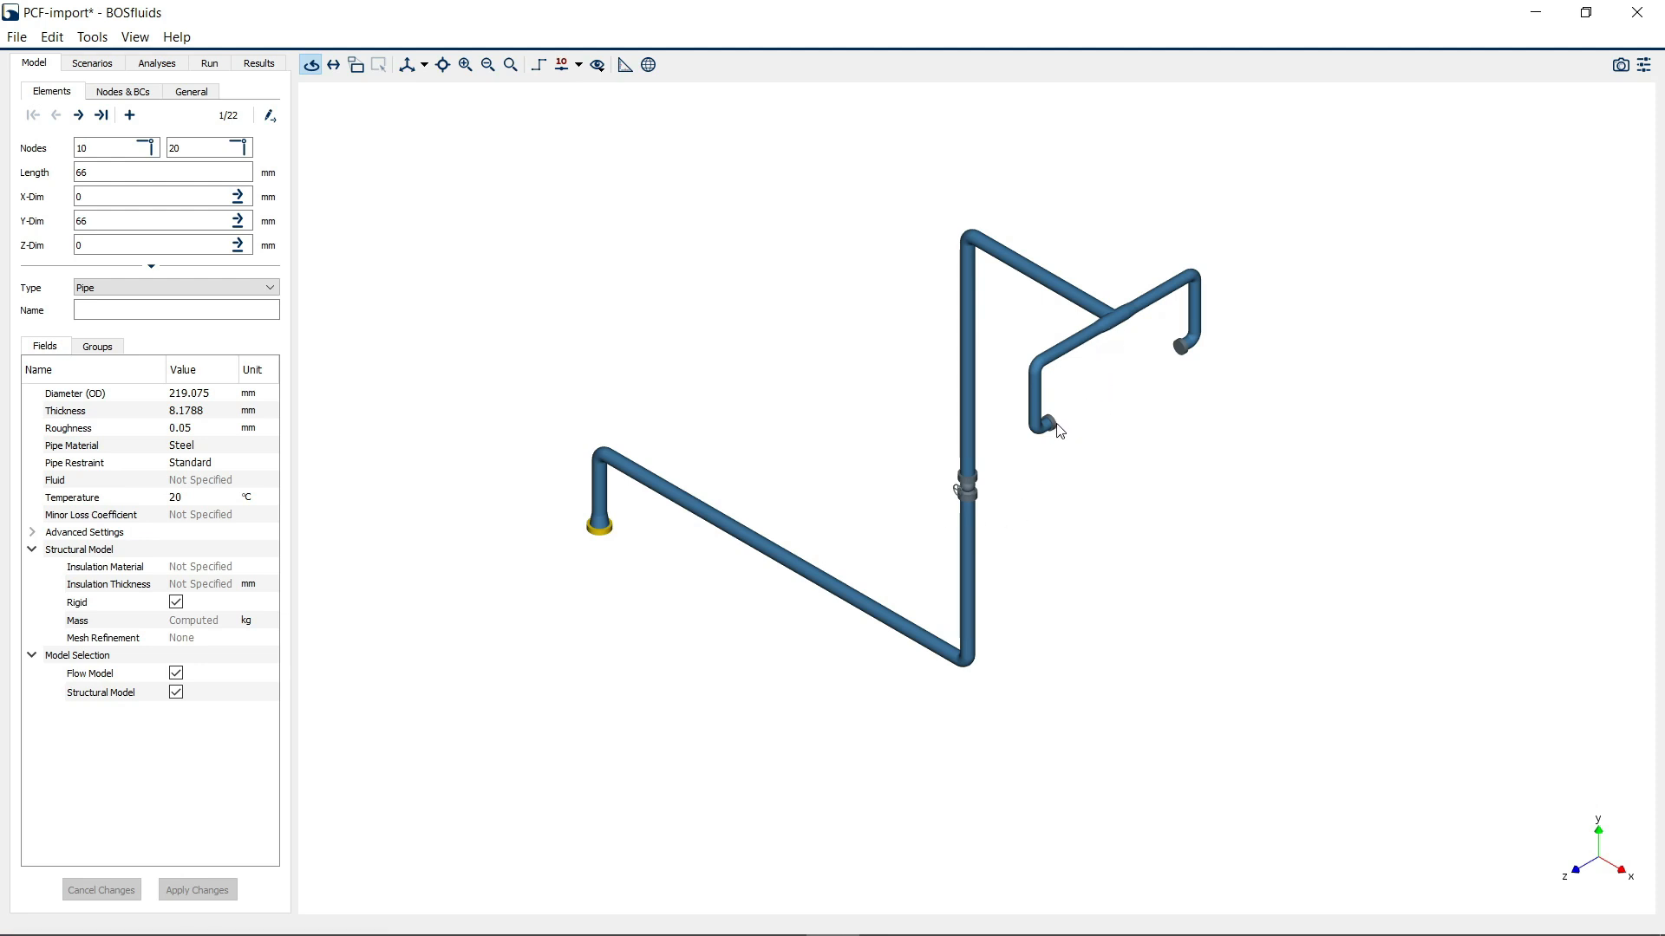
mouse_move(834, 934)
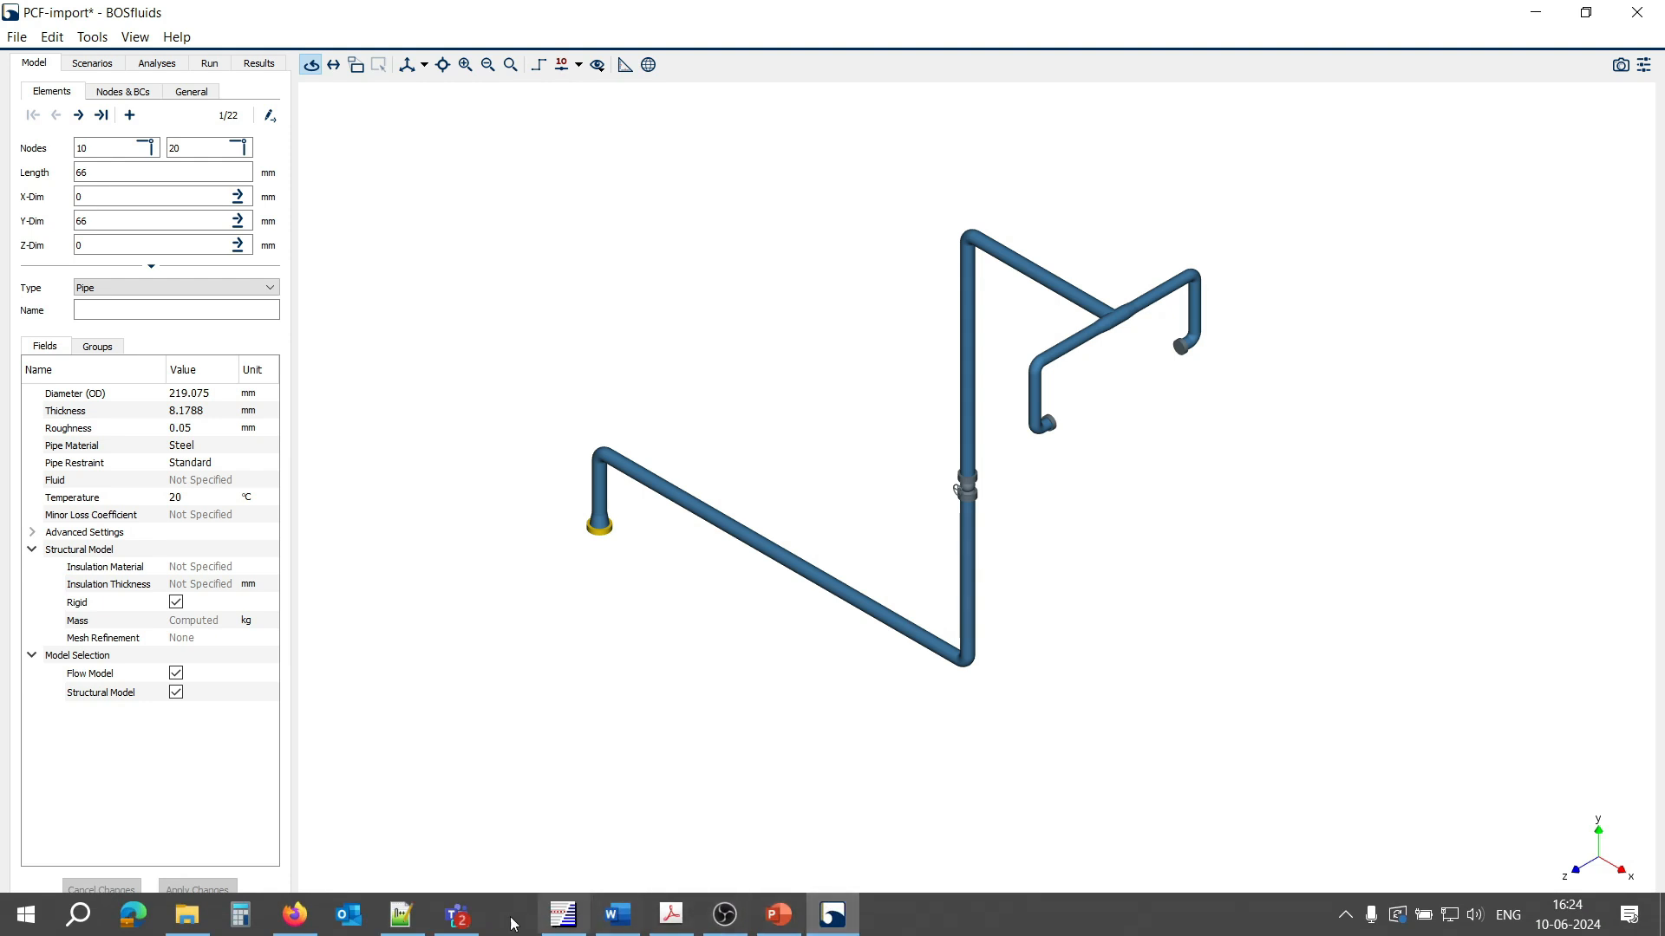
left_click(401, 914)
left_click(1386, 483)
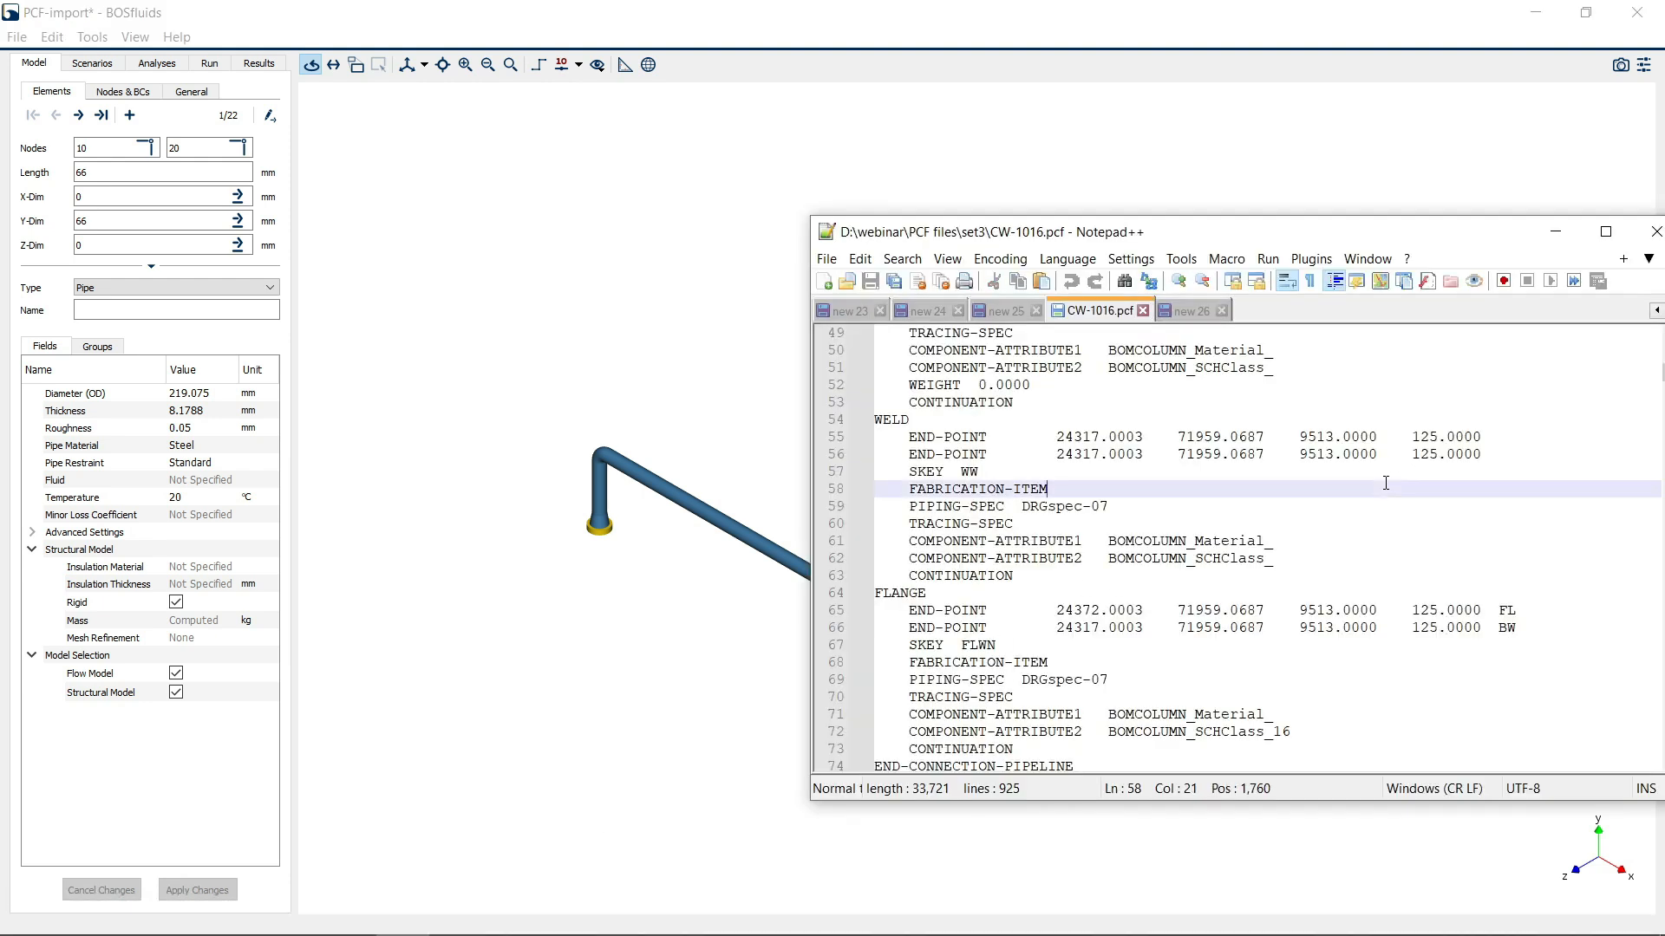
scroll(1386, 483, "up", 15)
scroll(1387, 487, "down", 4)
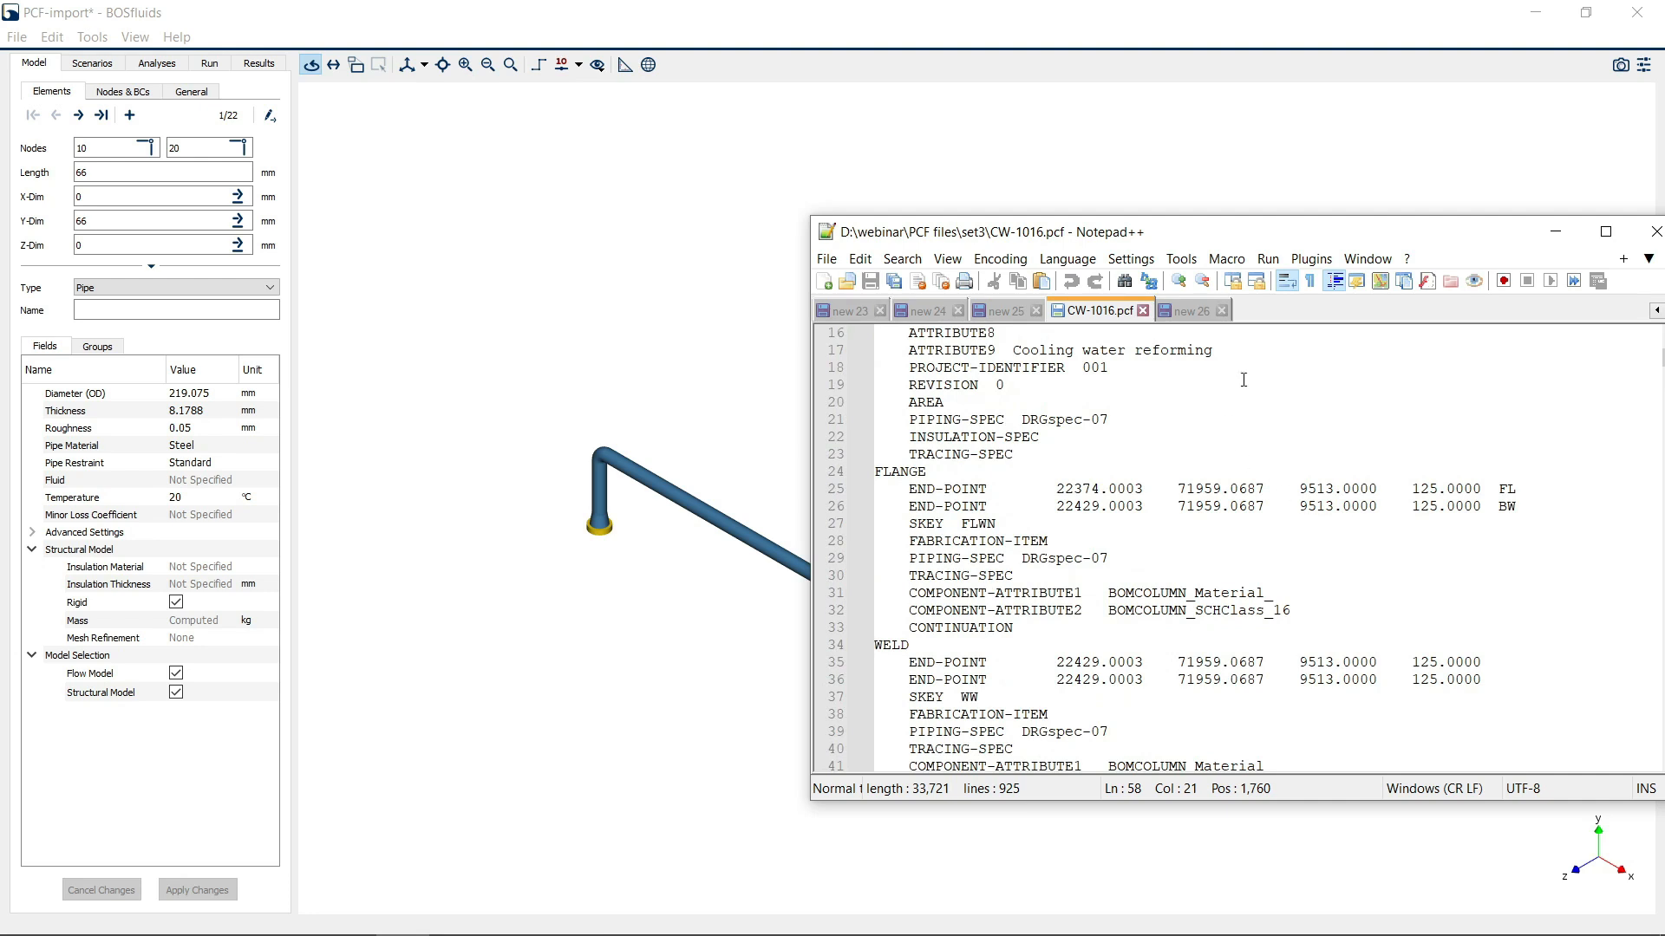
scroll(954, 495, "up", 1)
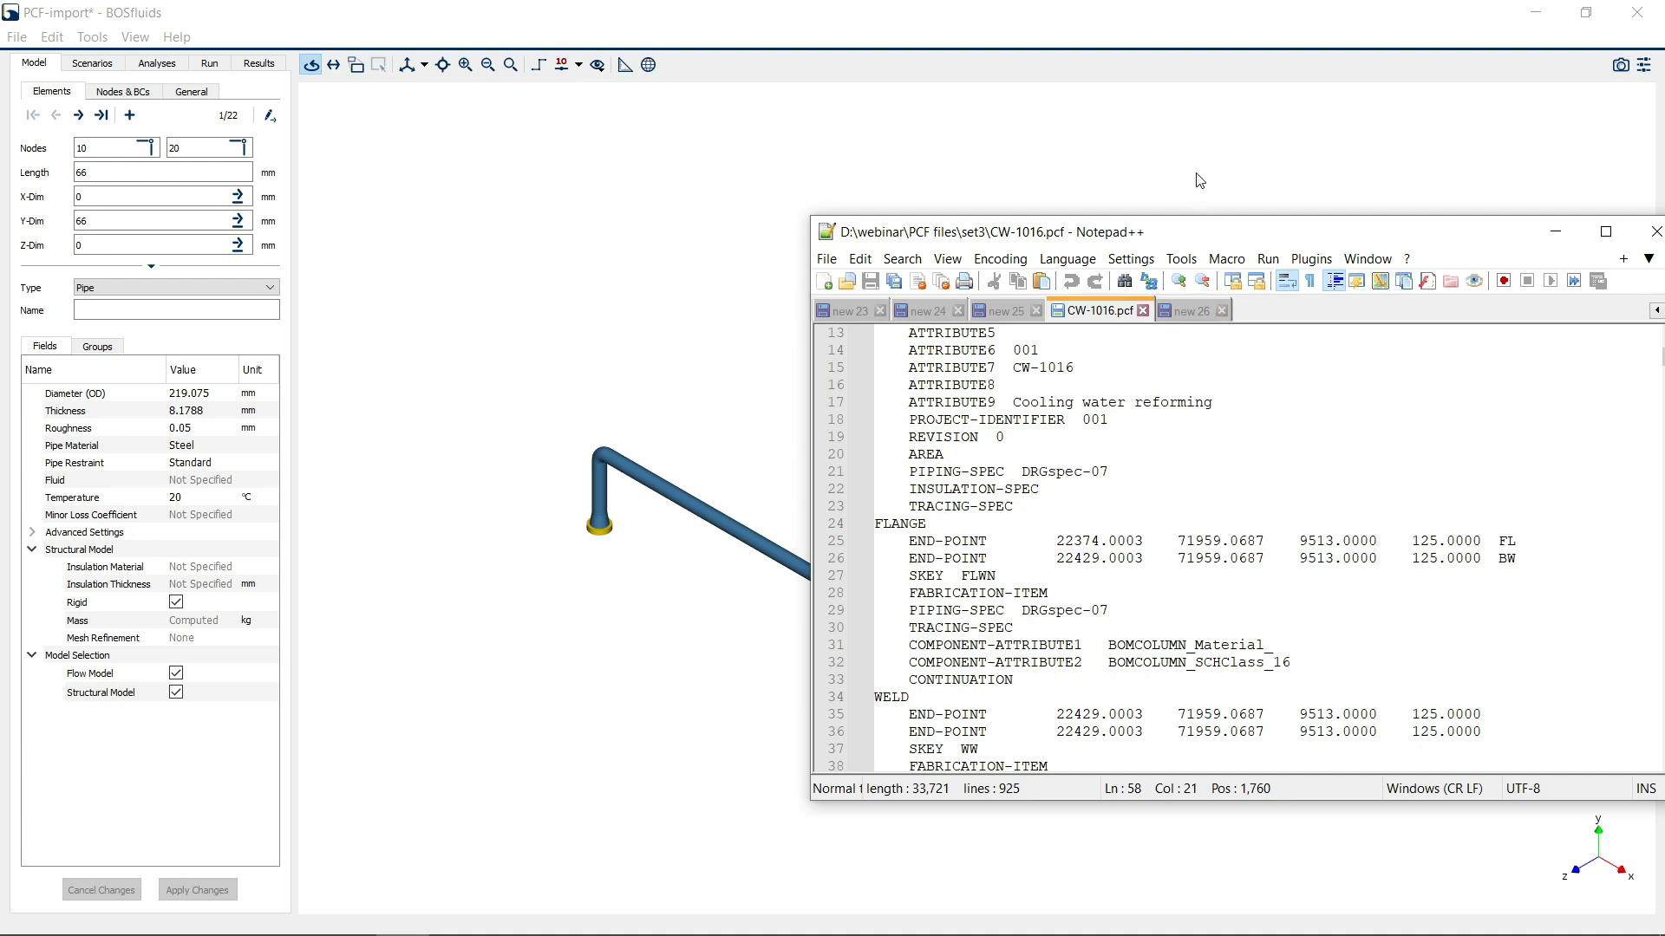
Switch to BOSfluids in a smaller window and inspect the flange element between nodes 350 and 360 at the branch end
left_click_drag(1156, 10, 771, 79)
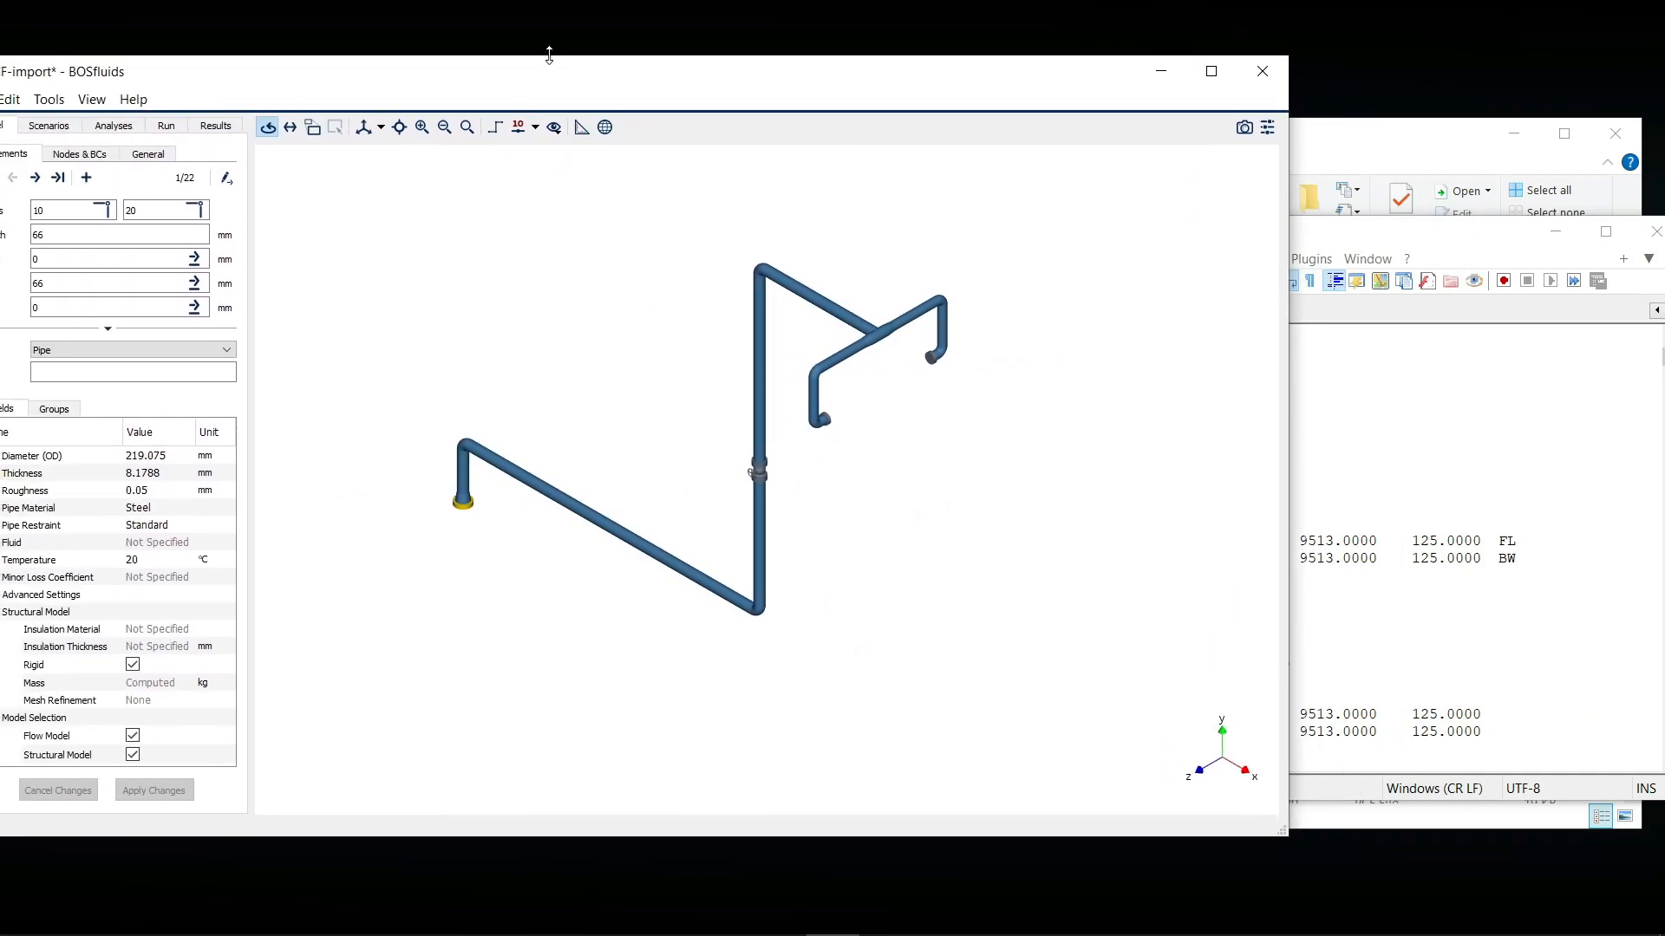
left_click_drag(556, 69, 595, 59)
scroll(876, 427, "up", 5)
left_click(848, 381)
middle_click_drag(848, 381, 944, 444)
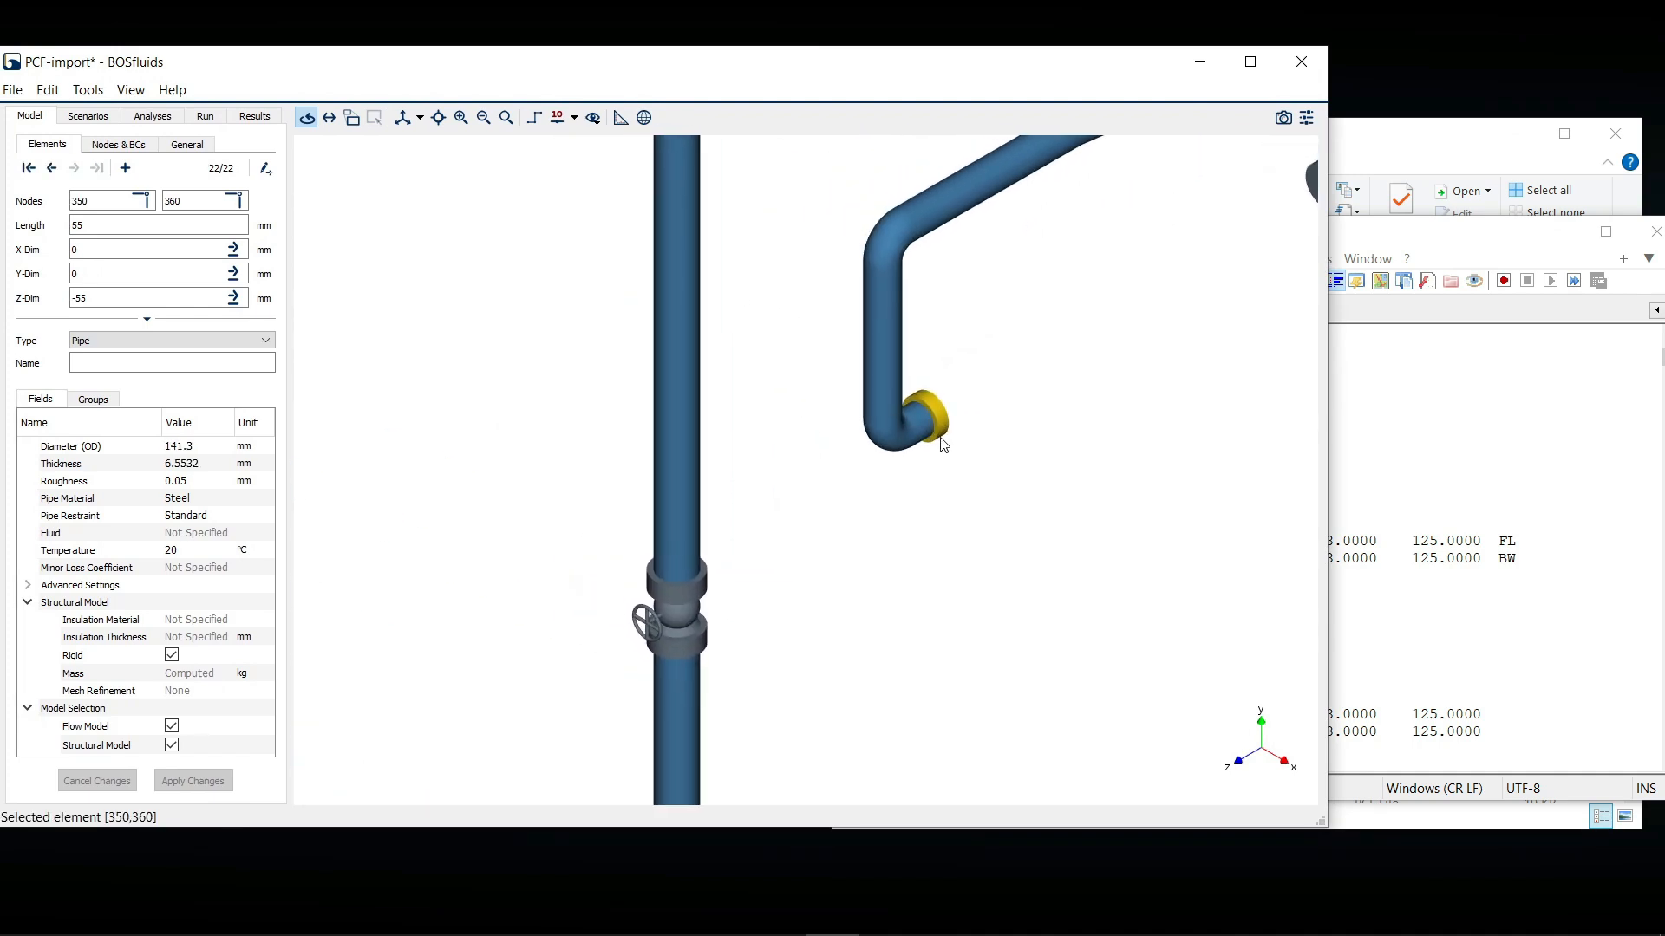
scroll(933, 424, "down", 4)
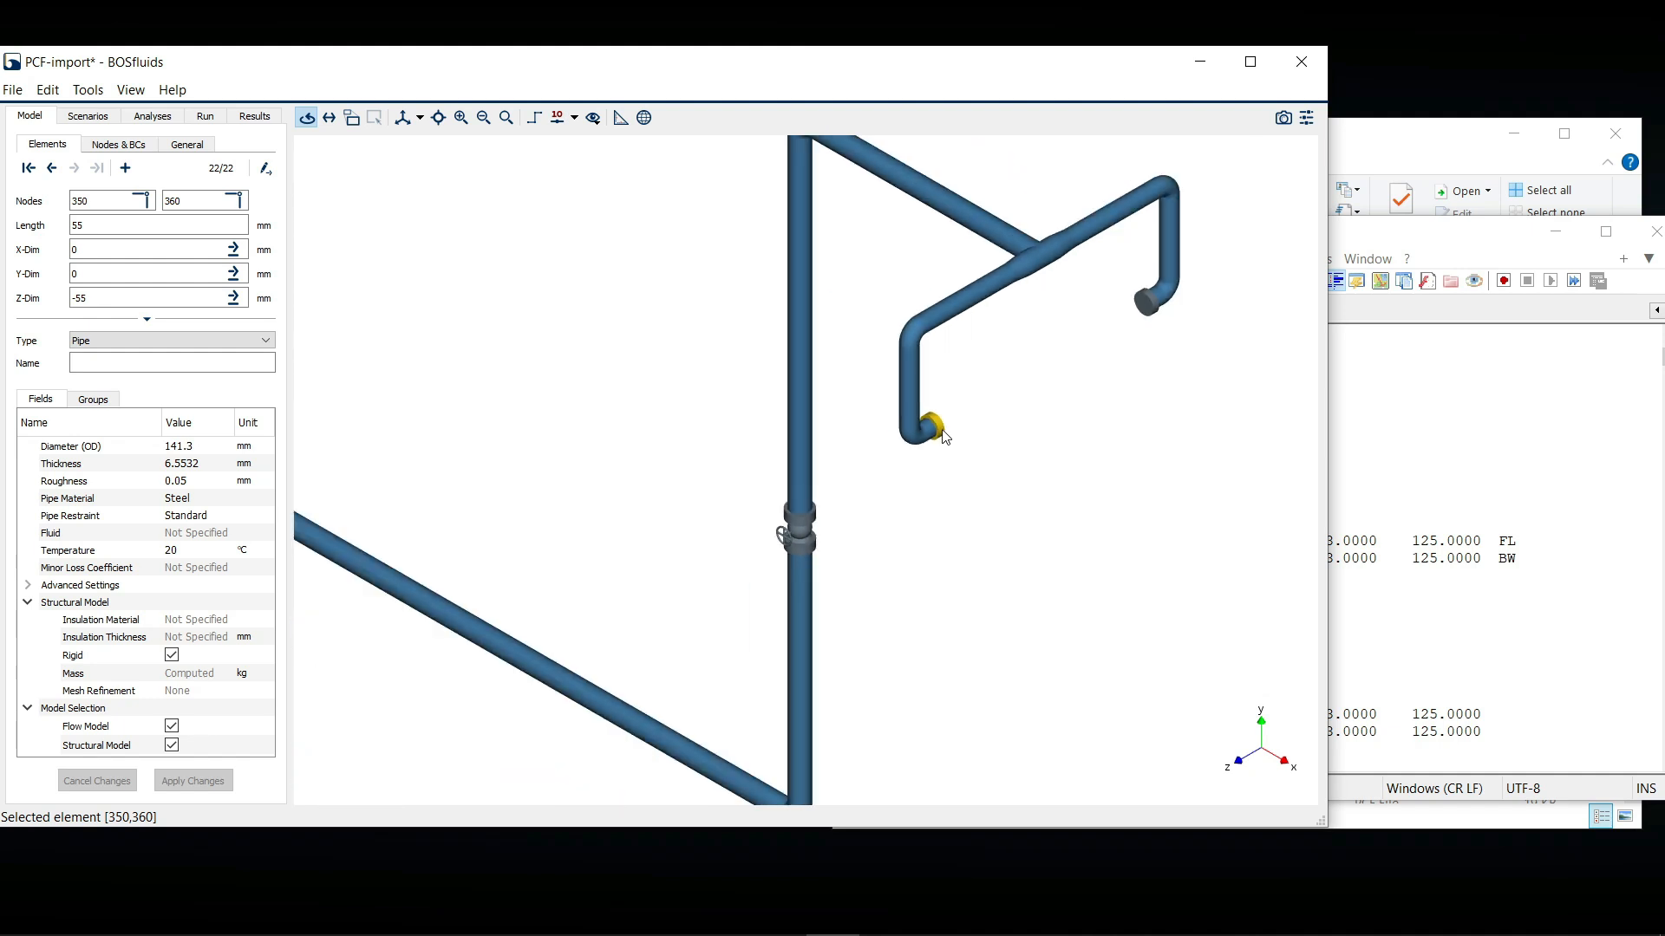
middle_click_drag(1023, 364, 991, 387)
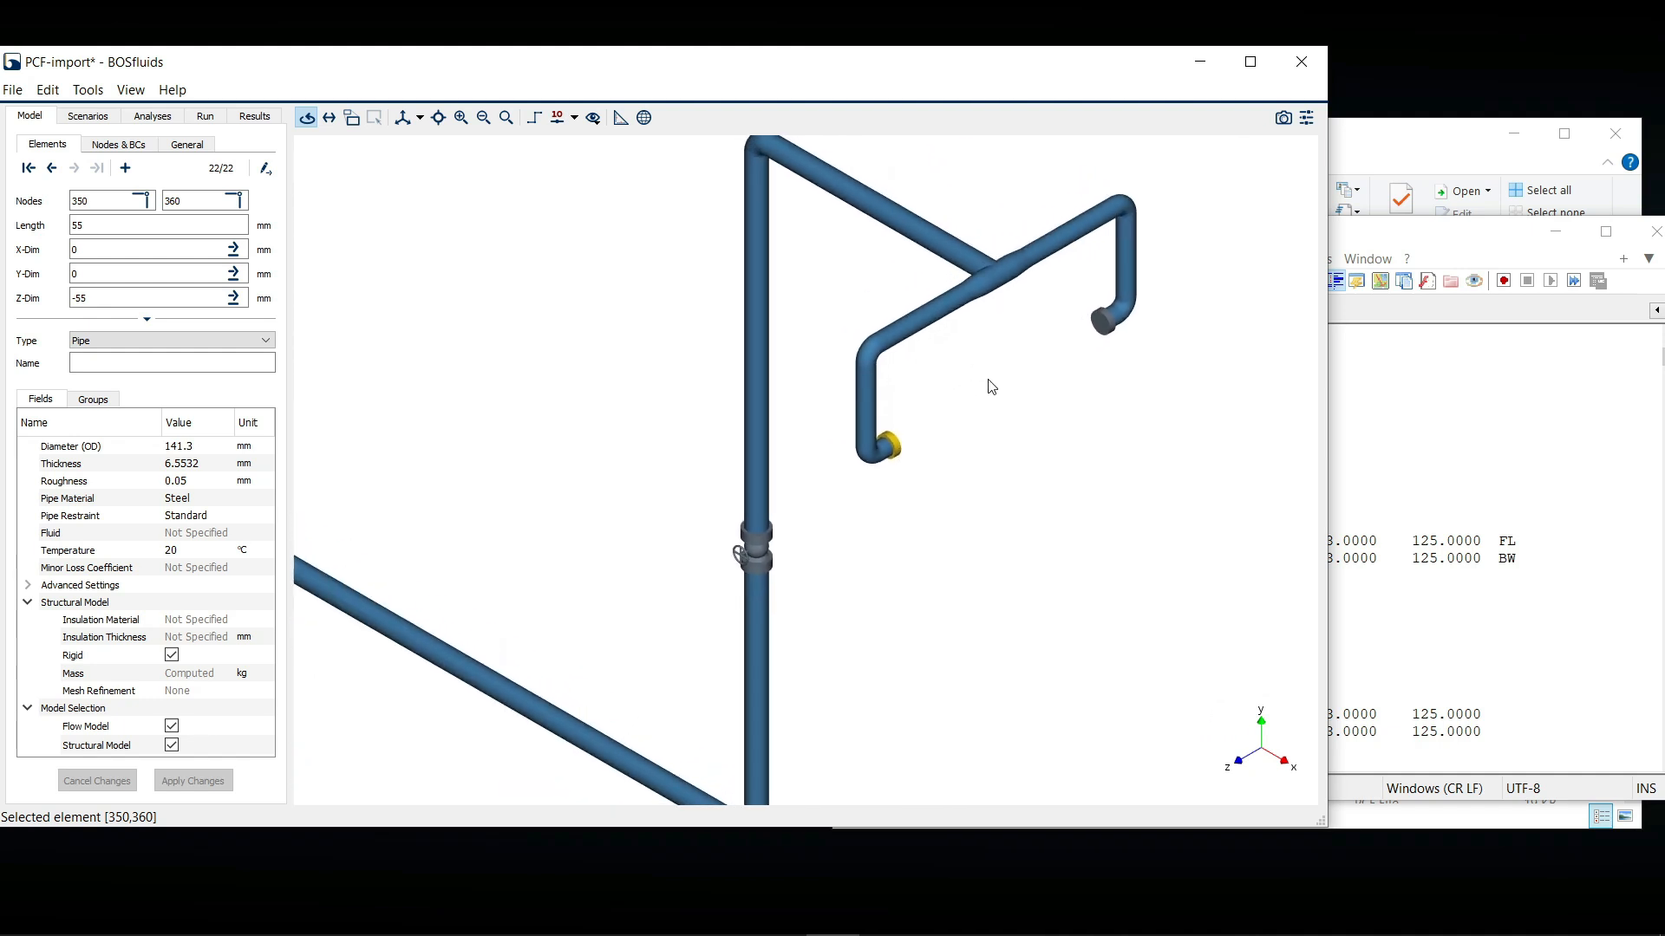
Show node 360's coordinates at the selected flange and compare them with the first flange END-POINT values in CW-1016.pcf in Notepad++
left_click(652, 125)
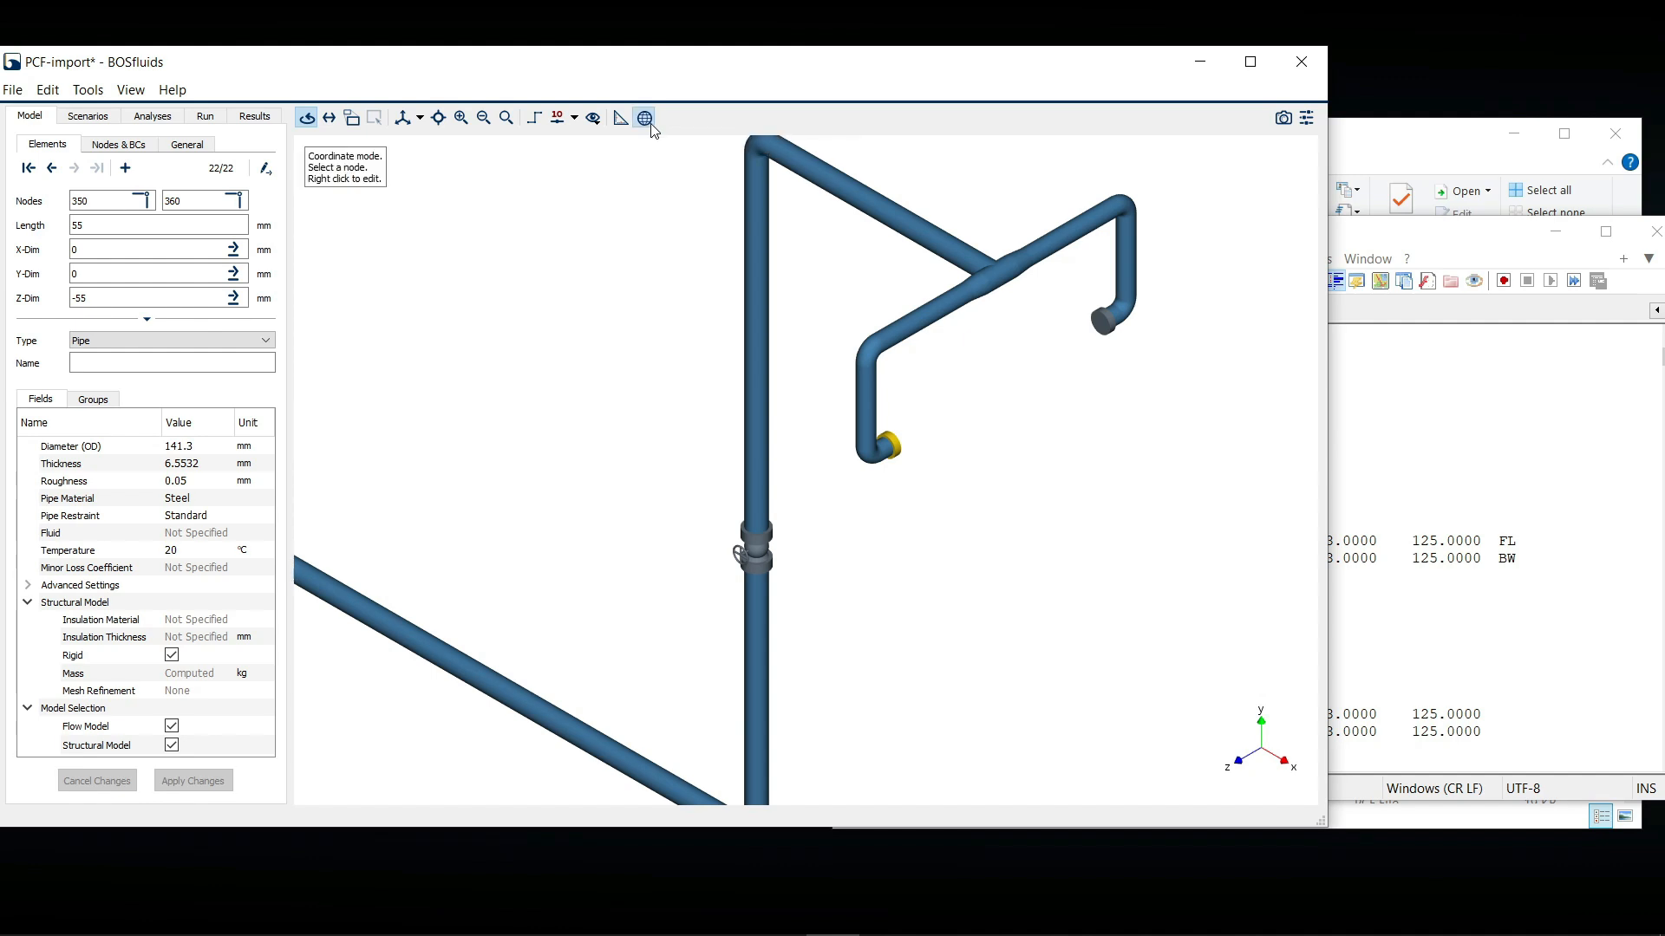
left_click(893, 447)
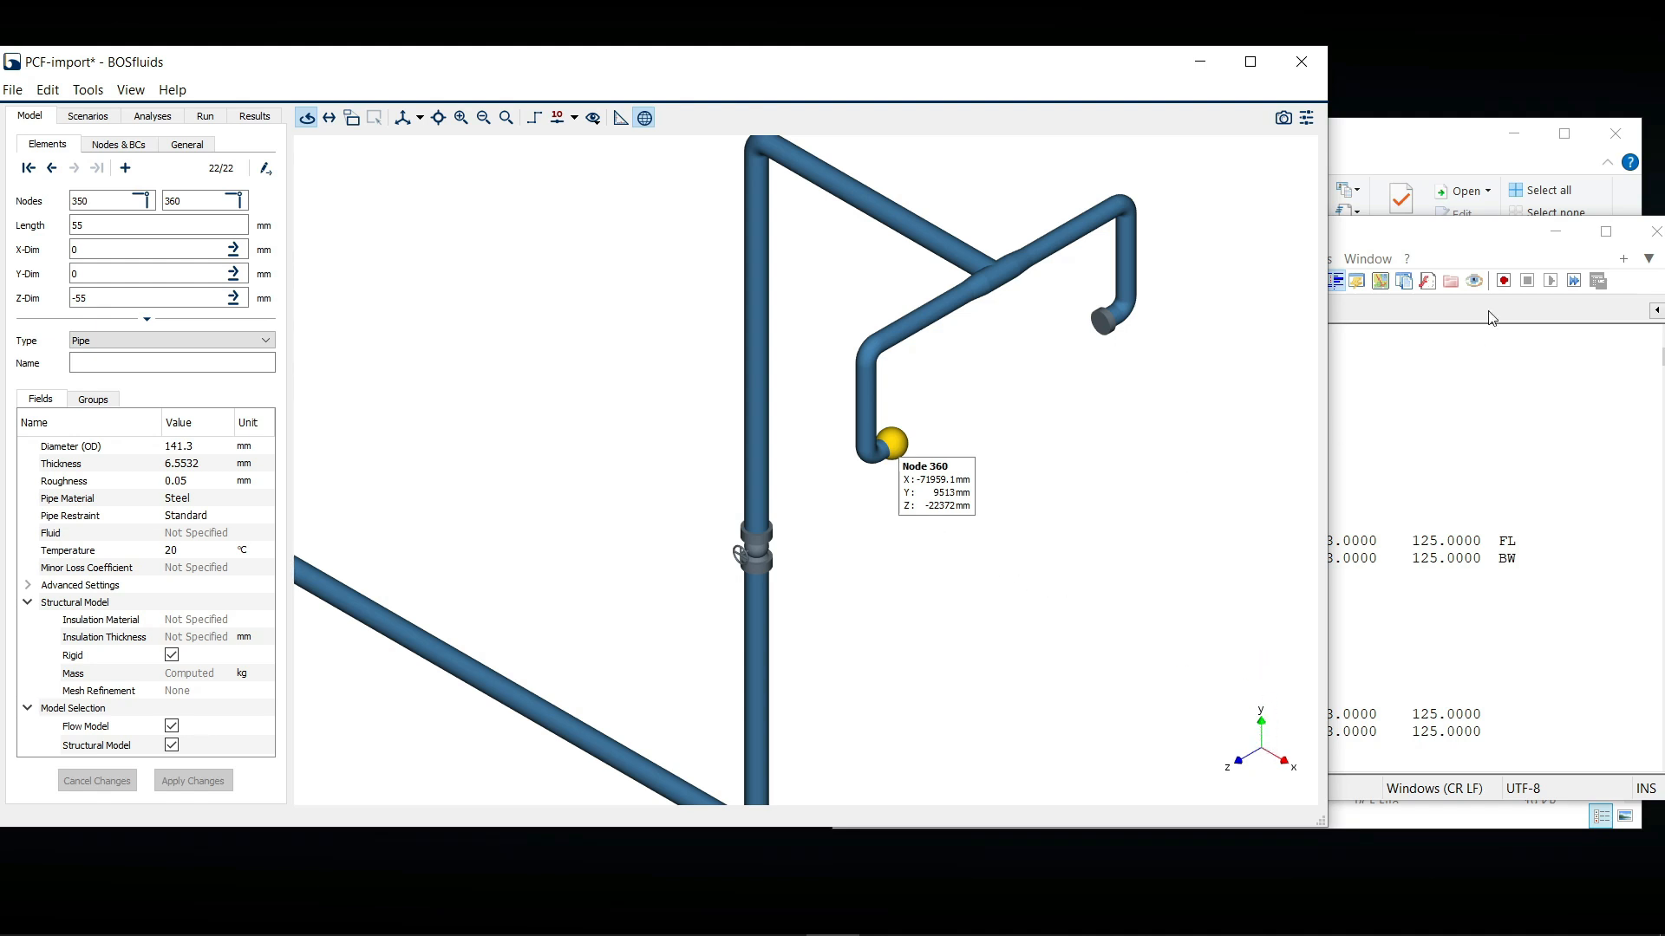
left_click(1437, 232)
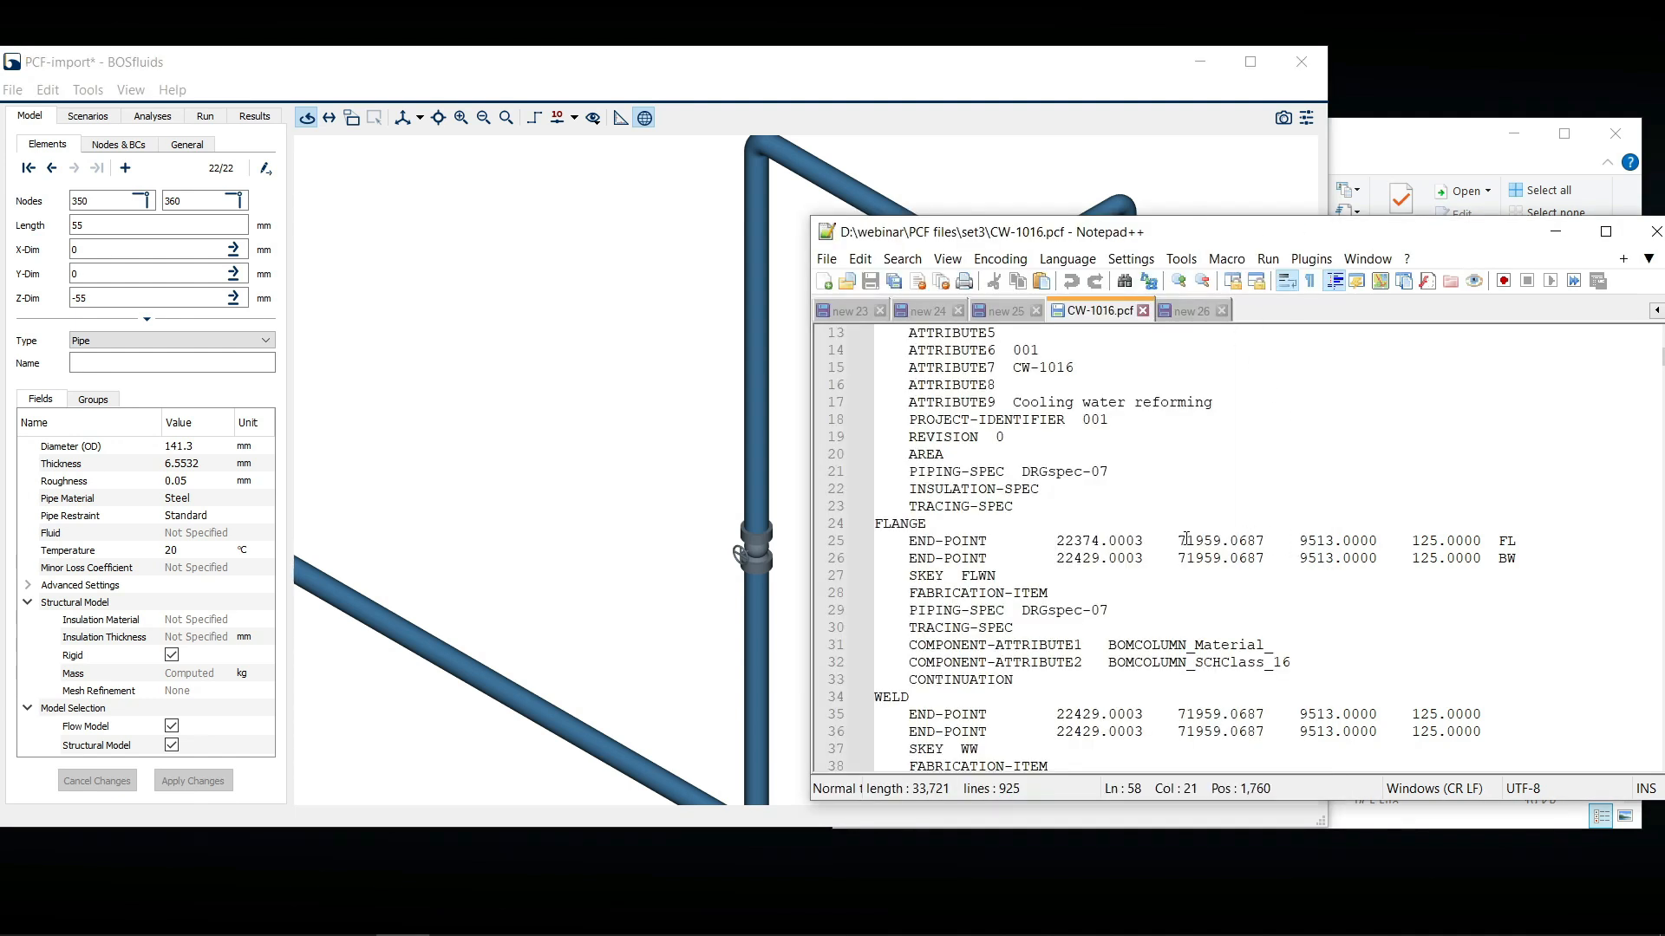
left_click_drag(1303, 540, 1335, 540)
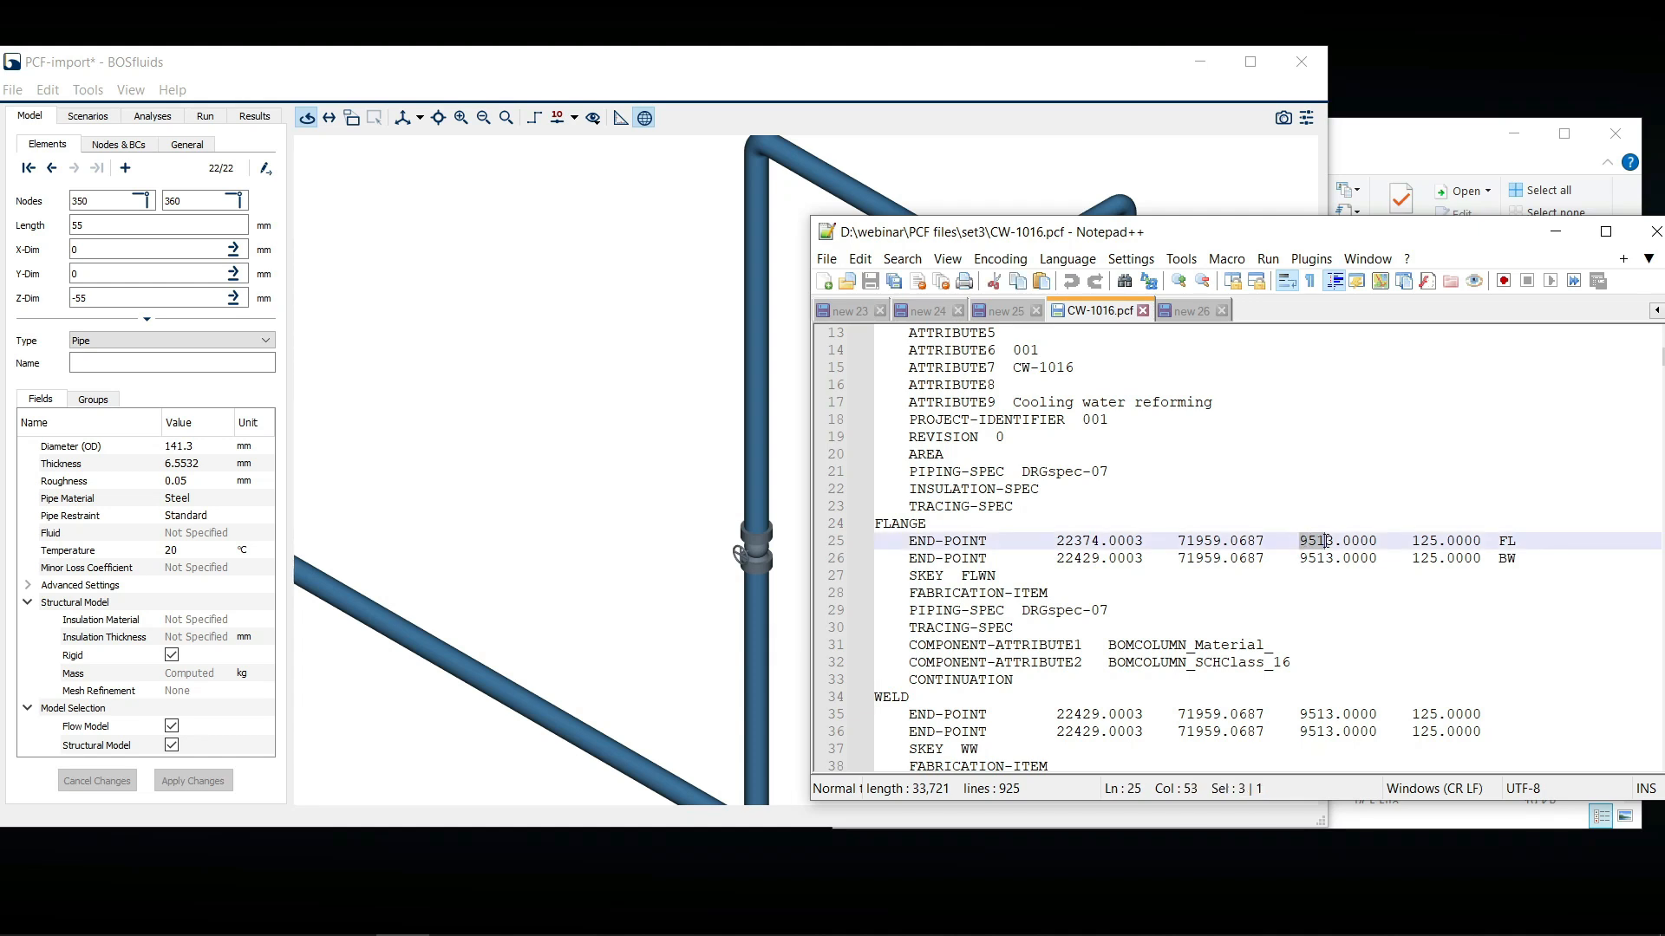
left_click_drag(1211, 242, 1357, 215)
left_click_drag(1015, 67, 670, 72)
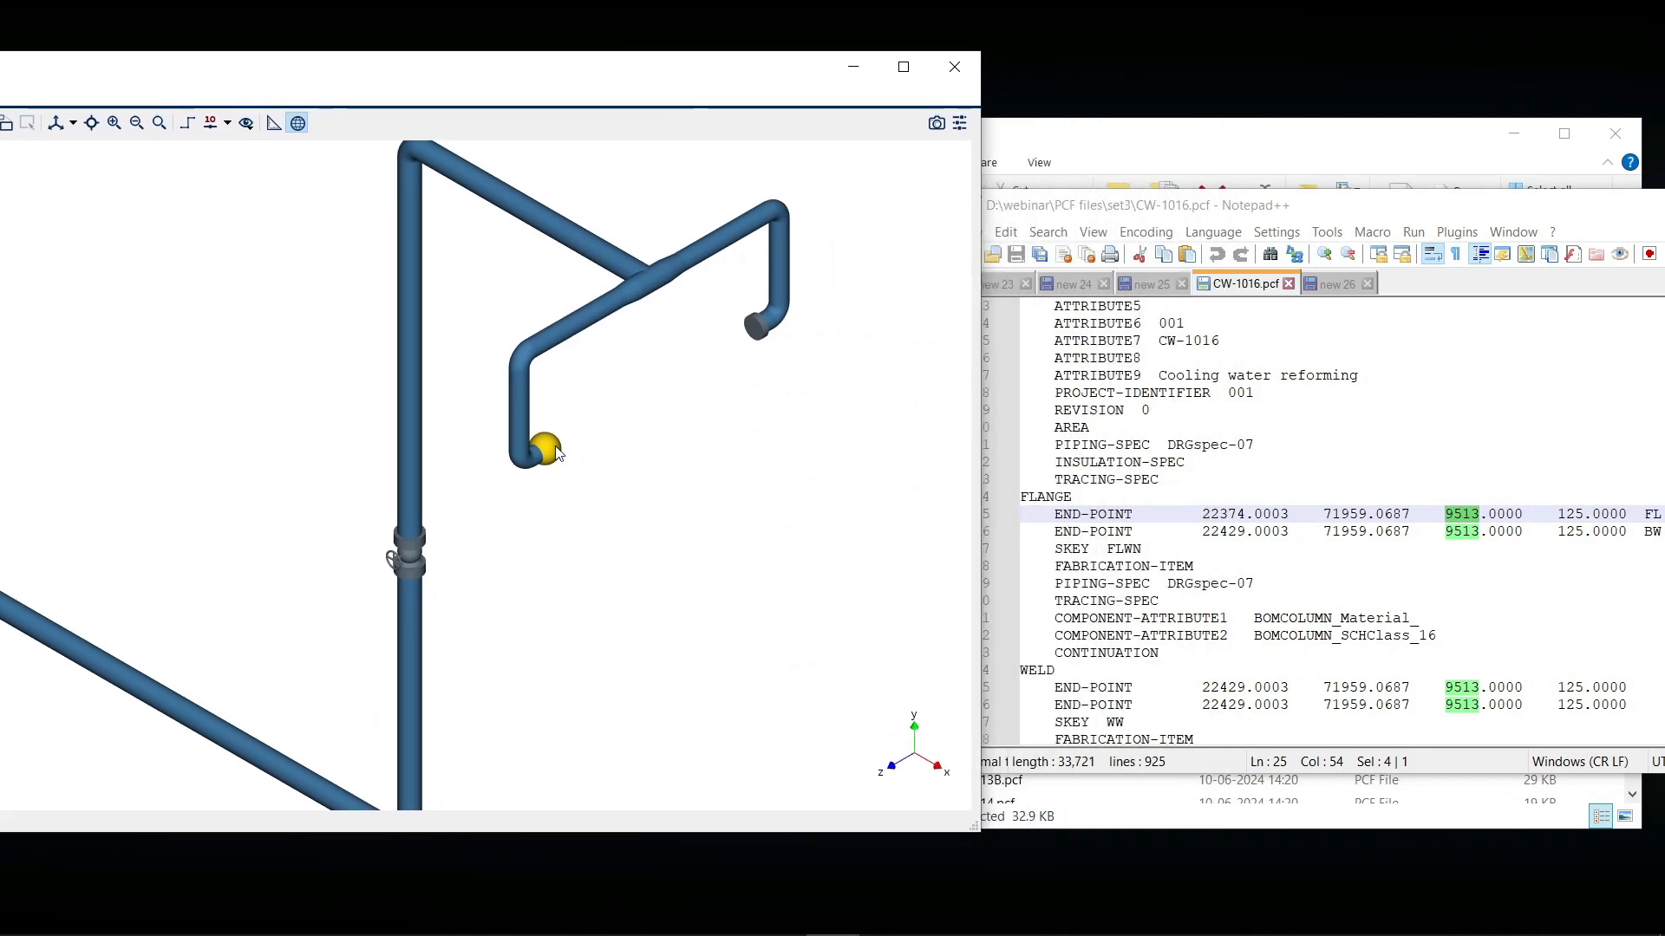
mouse_move(552, 453)
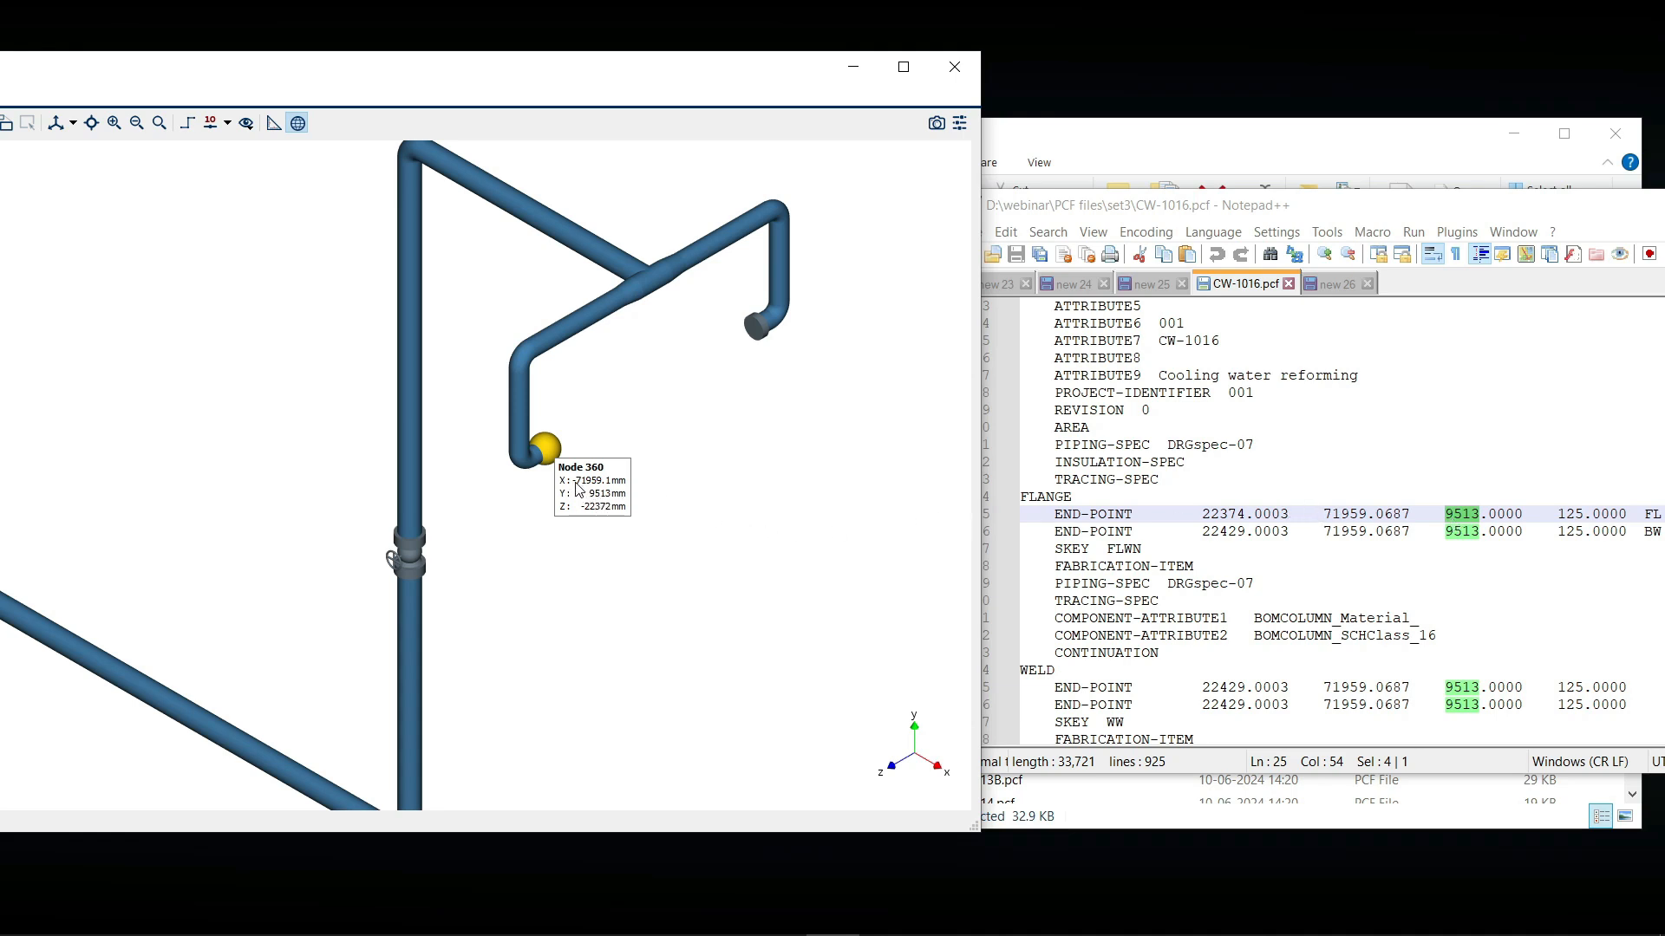
left_click(1324, 514)
double_click(1344, 514)
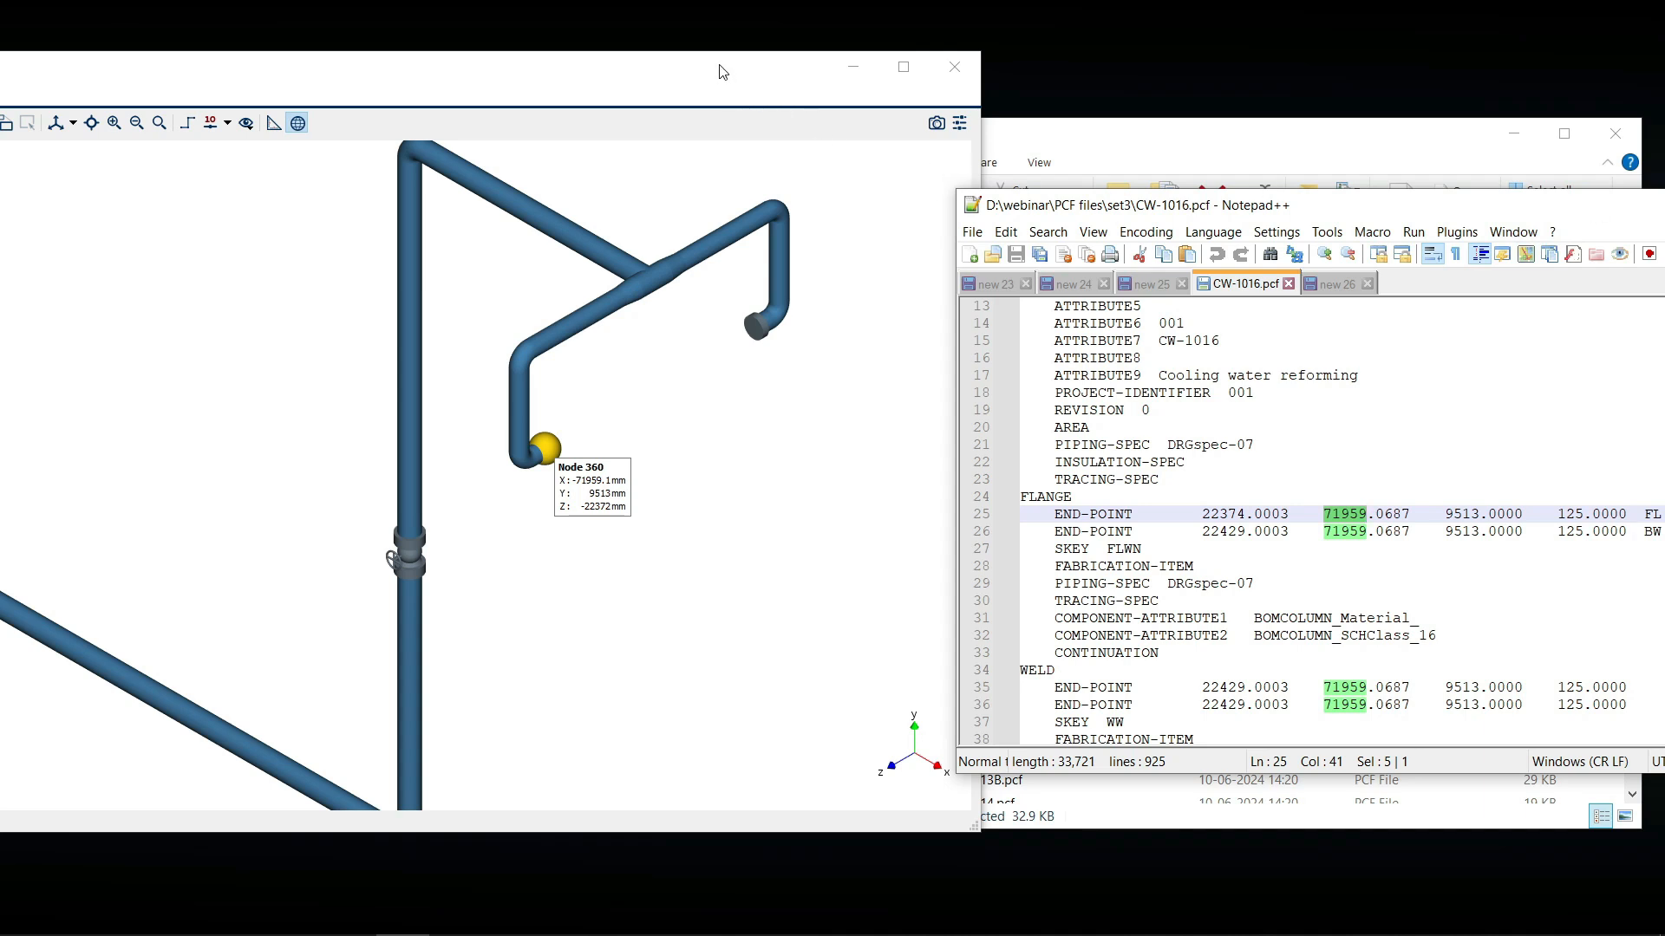
Maximize BOSfluids and start importing all PCF files from the set3 folder, replacing the current model
middle_click_drag(552, 569, 733, 581)
scroll(792, 551, "down", 2)
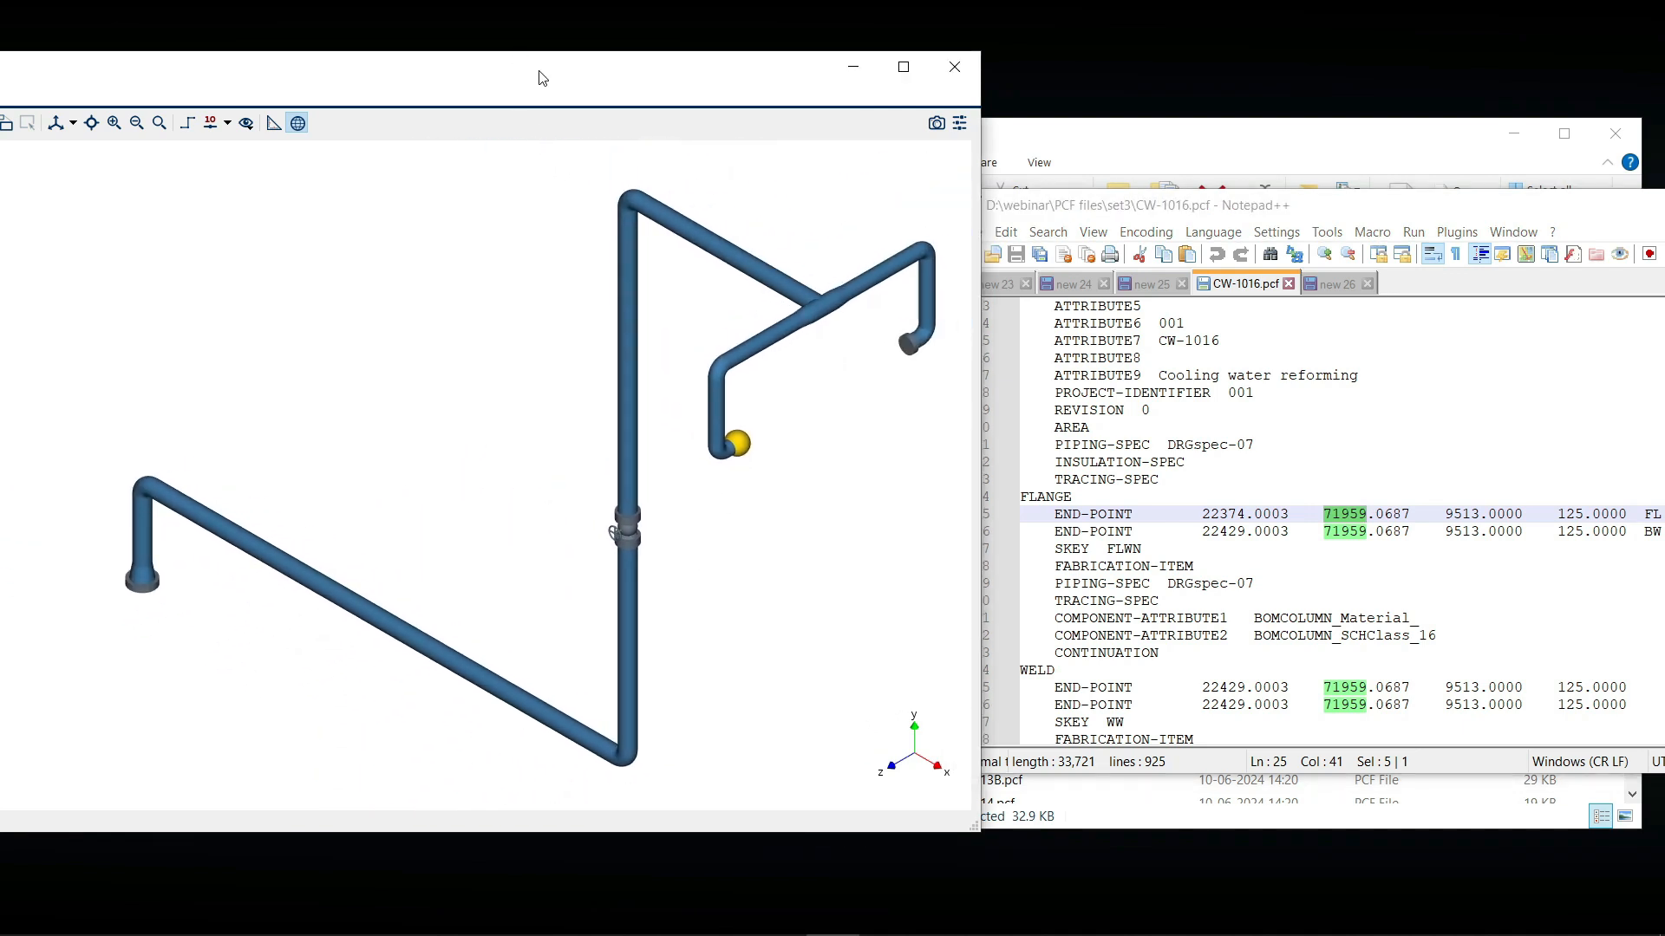
left_click(904, 70)
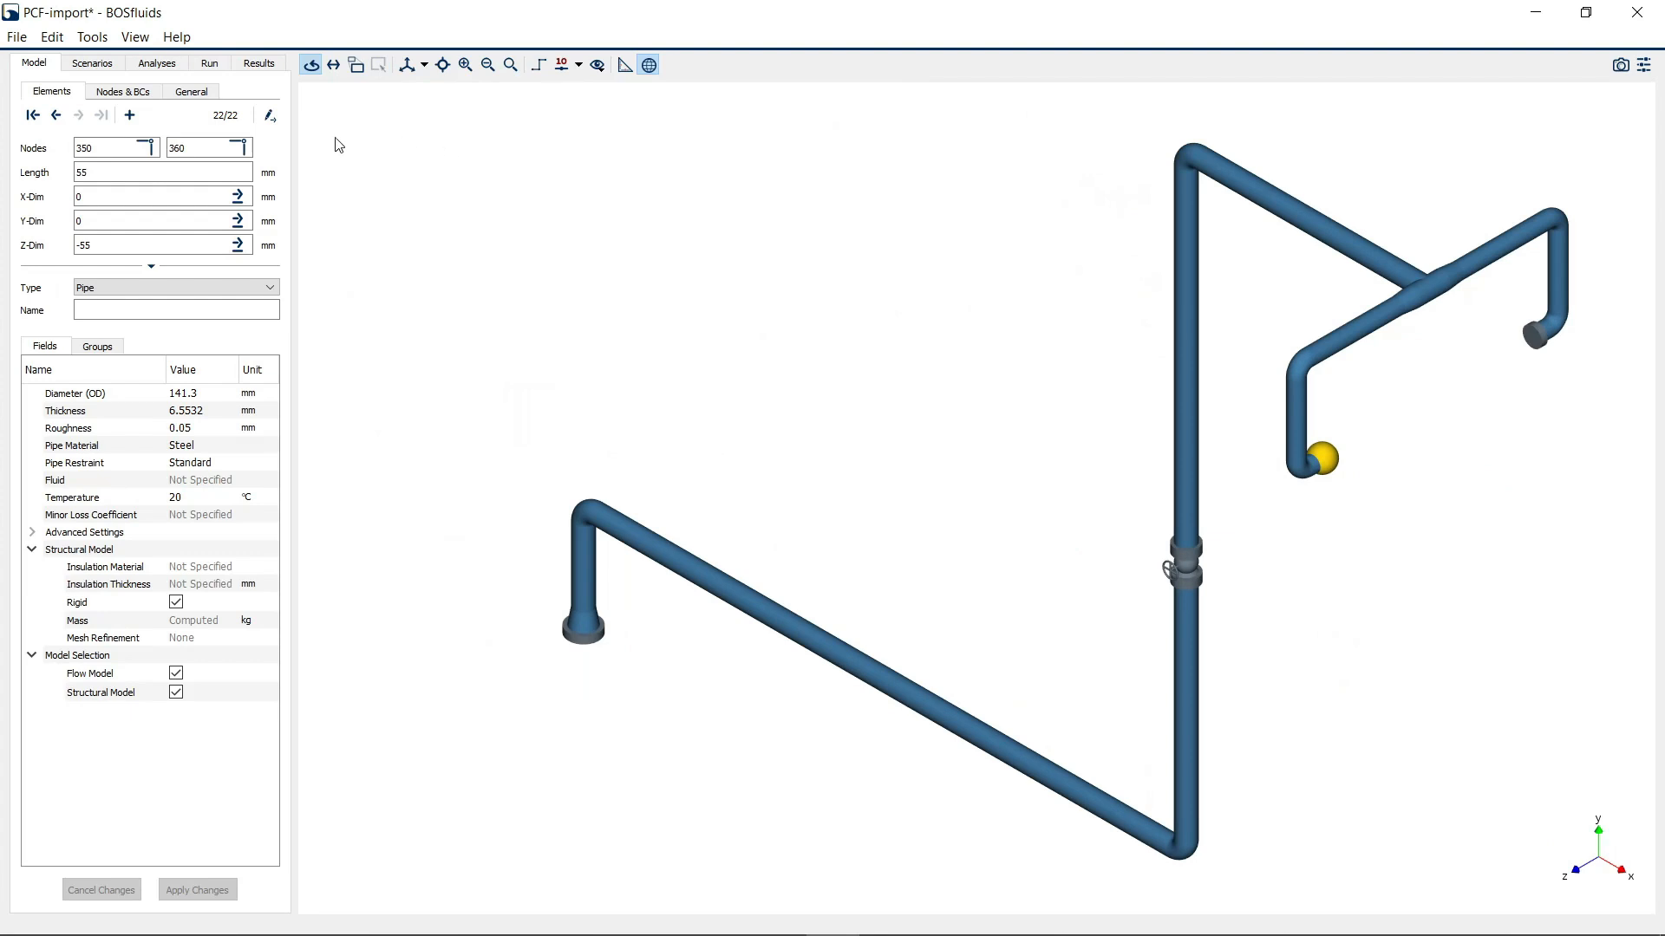
middle_click_drag(1010, 533, 848, 529)
scroll(839, 441, "down", 2)
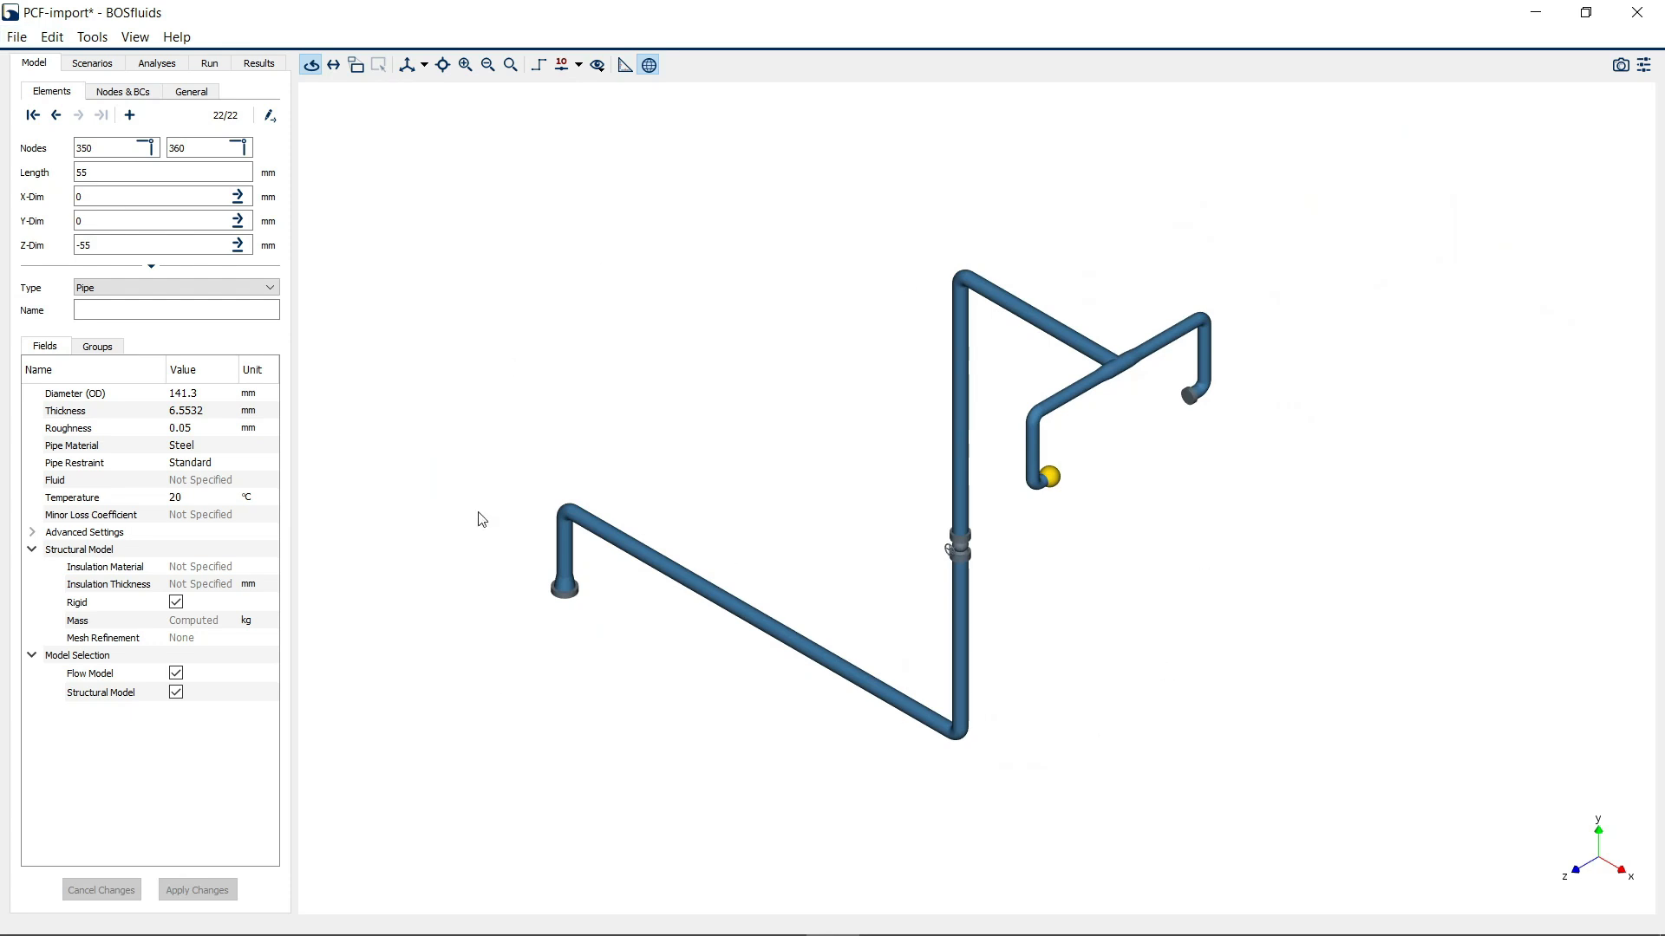
left_click(19, 37)
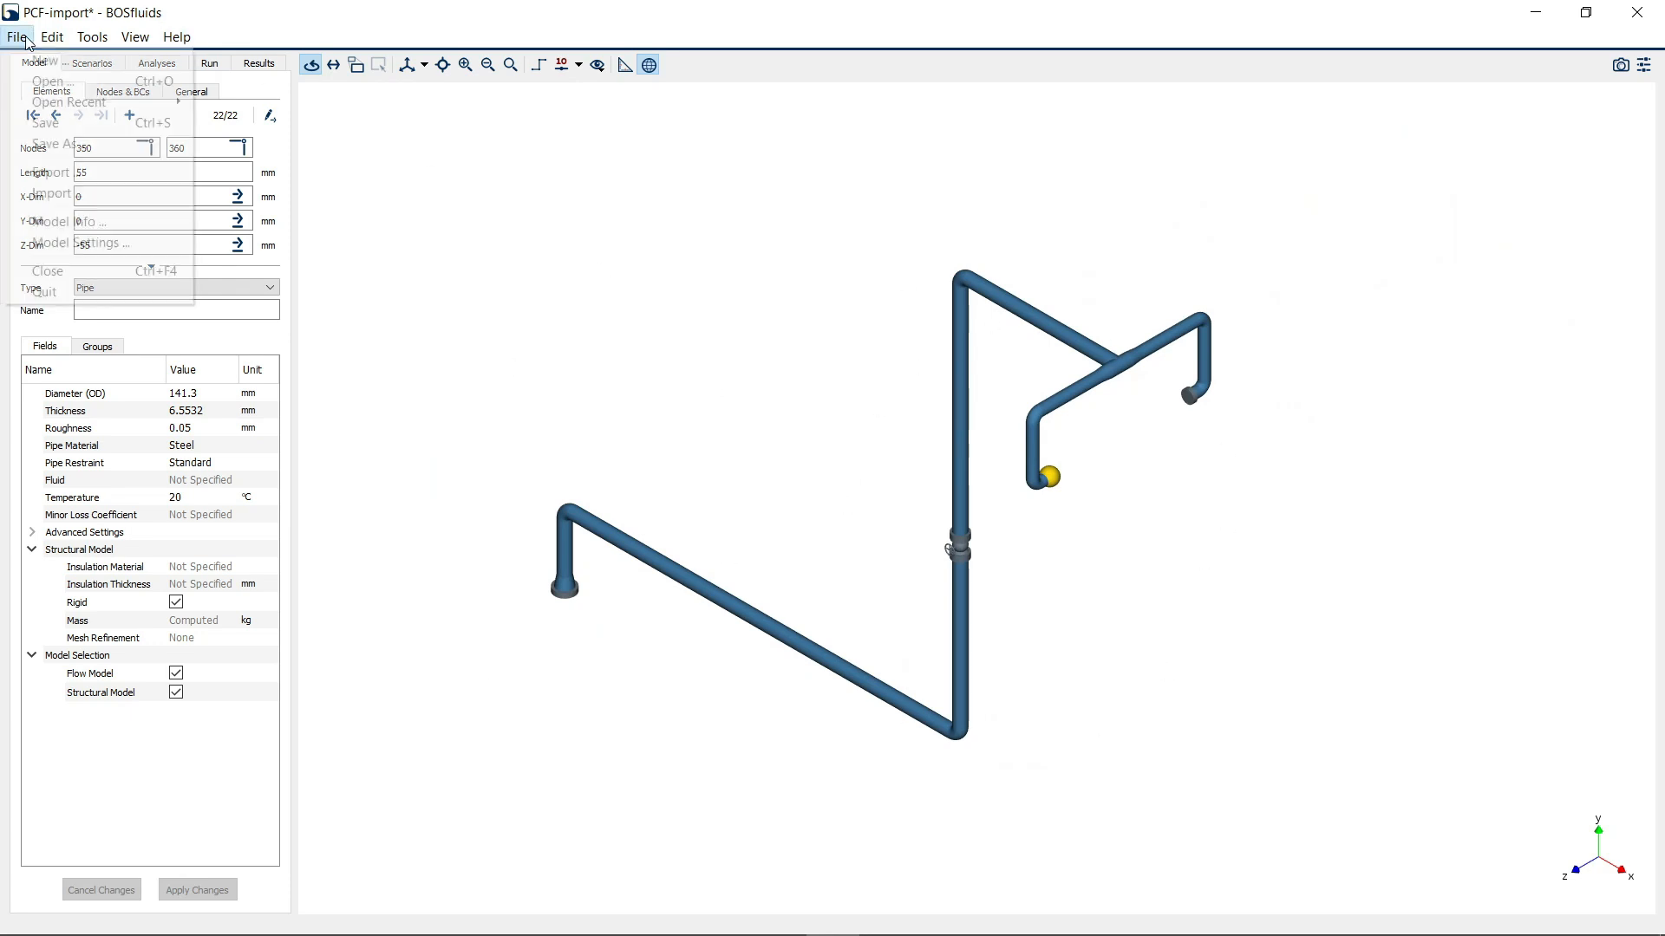
left_click(52, 195)
left_click(980, 413)
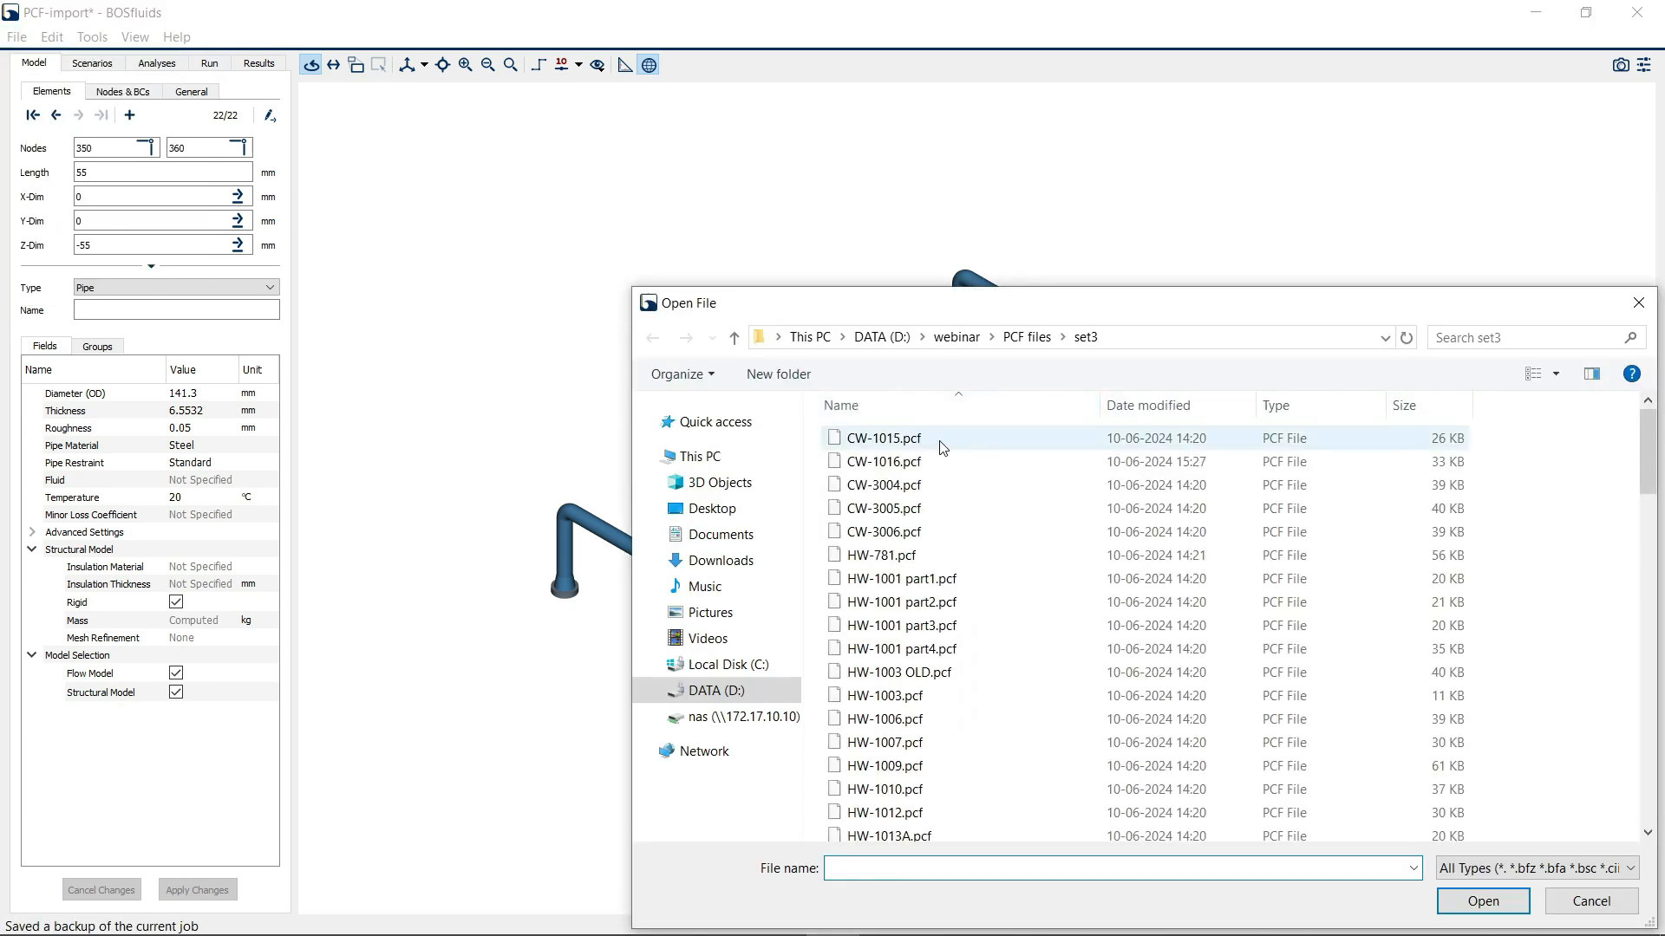
left_click(941, 439)
key("ctrl+a")
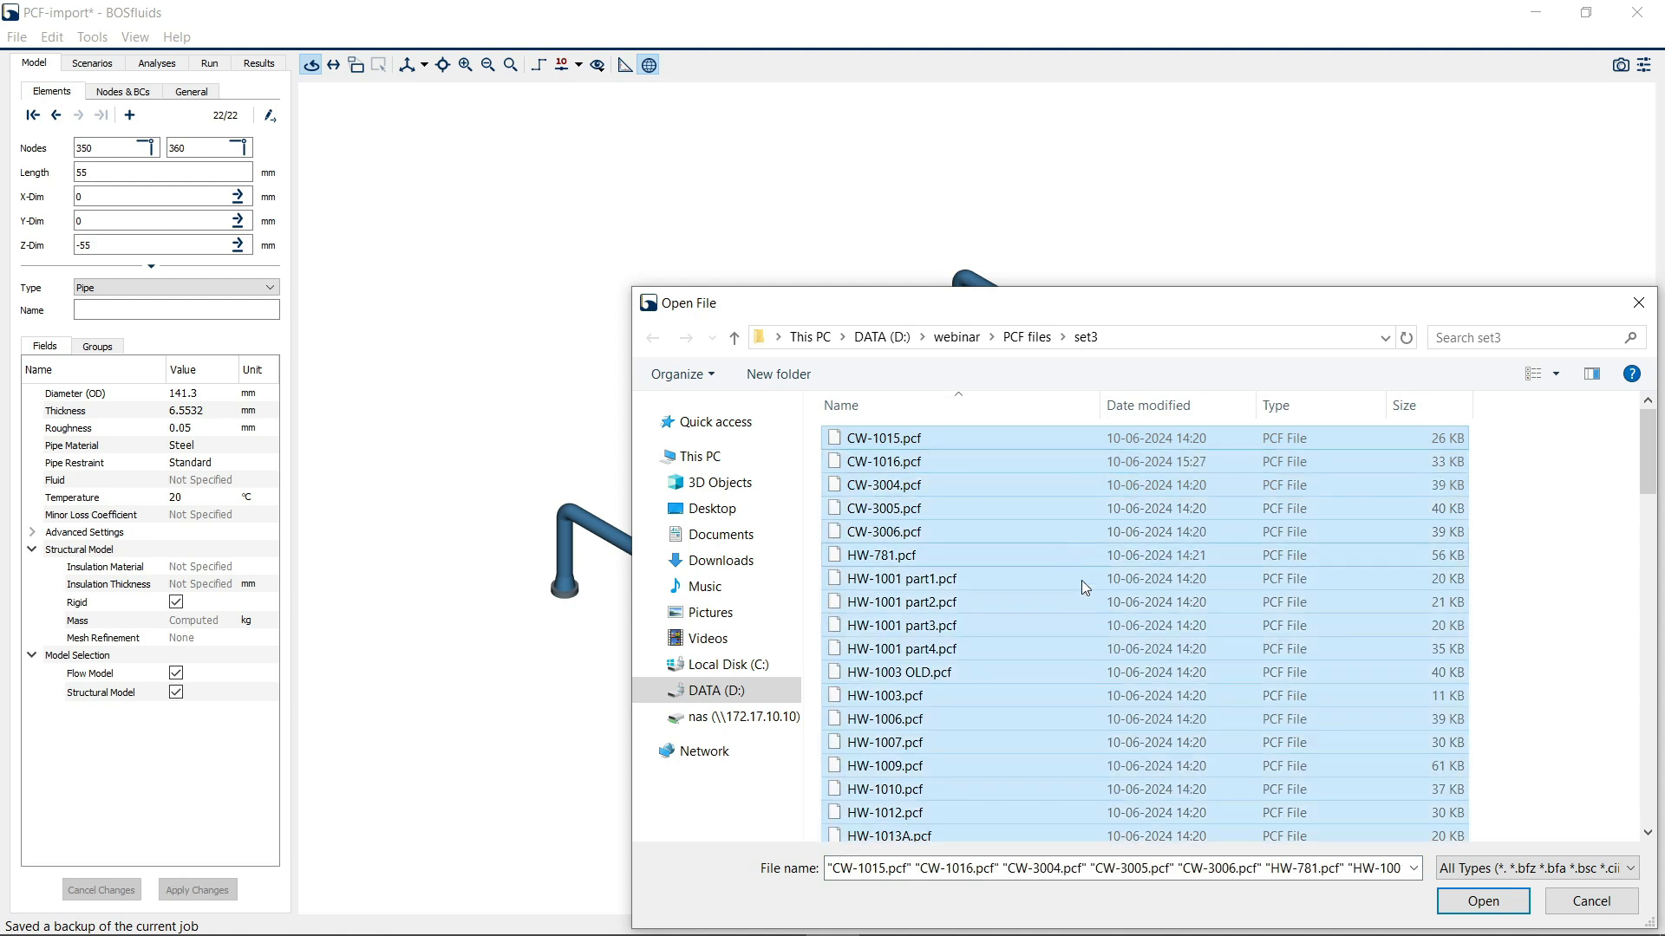
left_click(1483, 900)
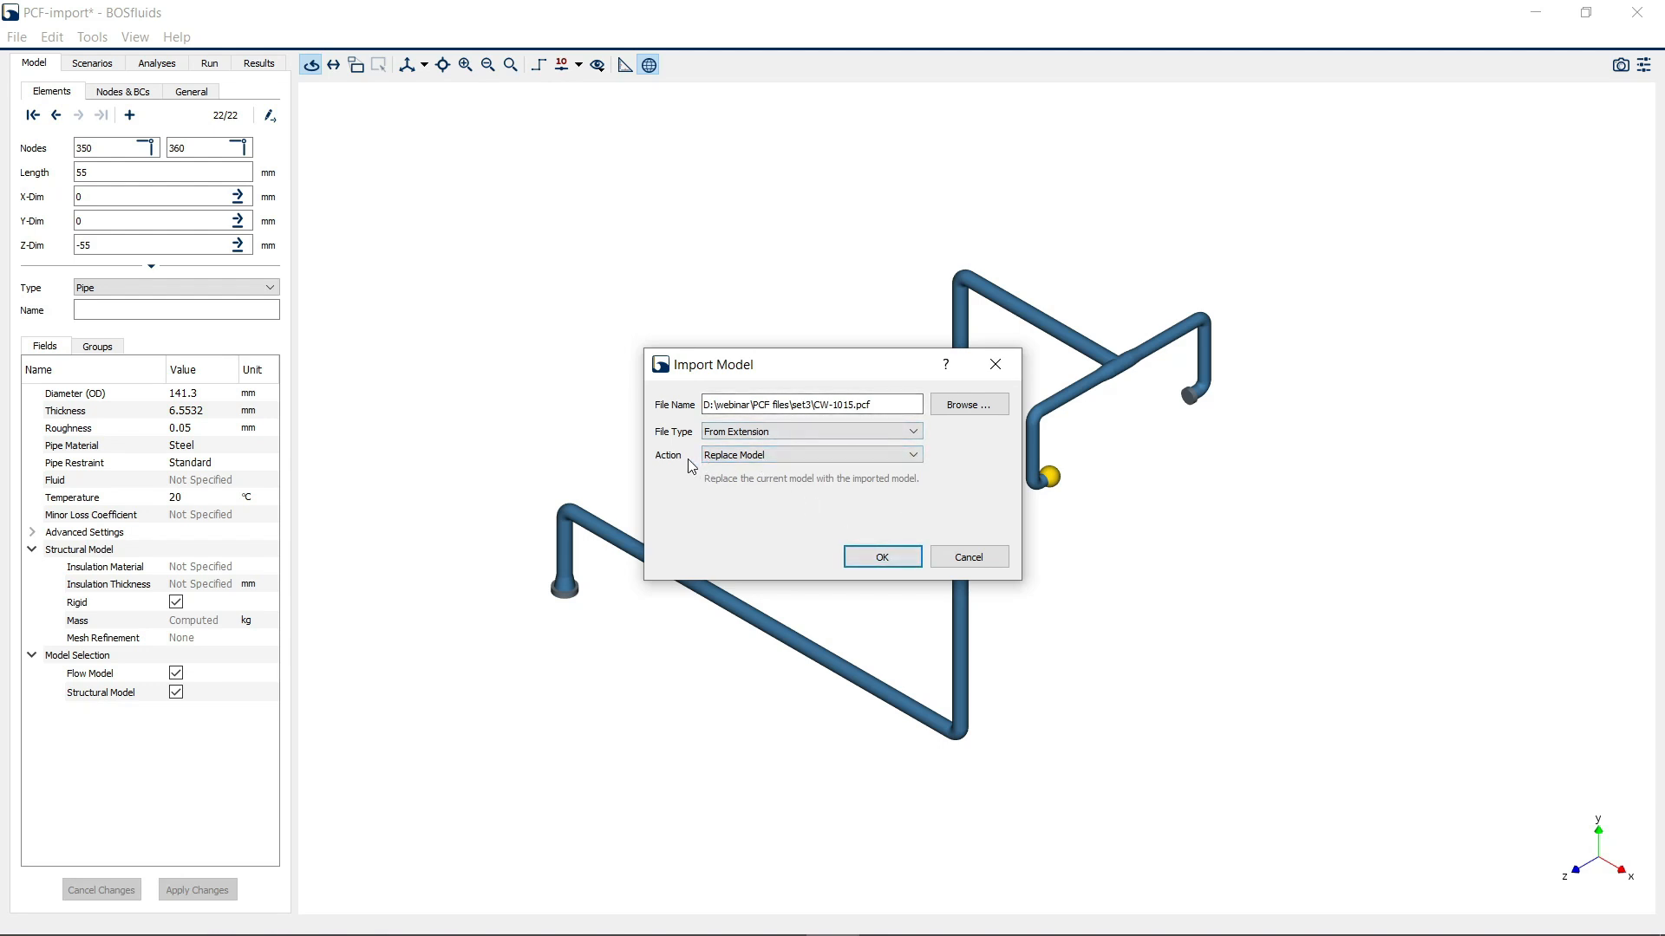
left_click(907, 562)
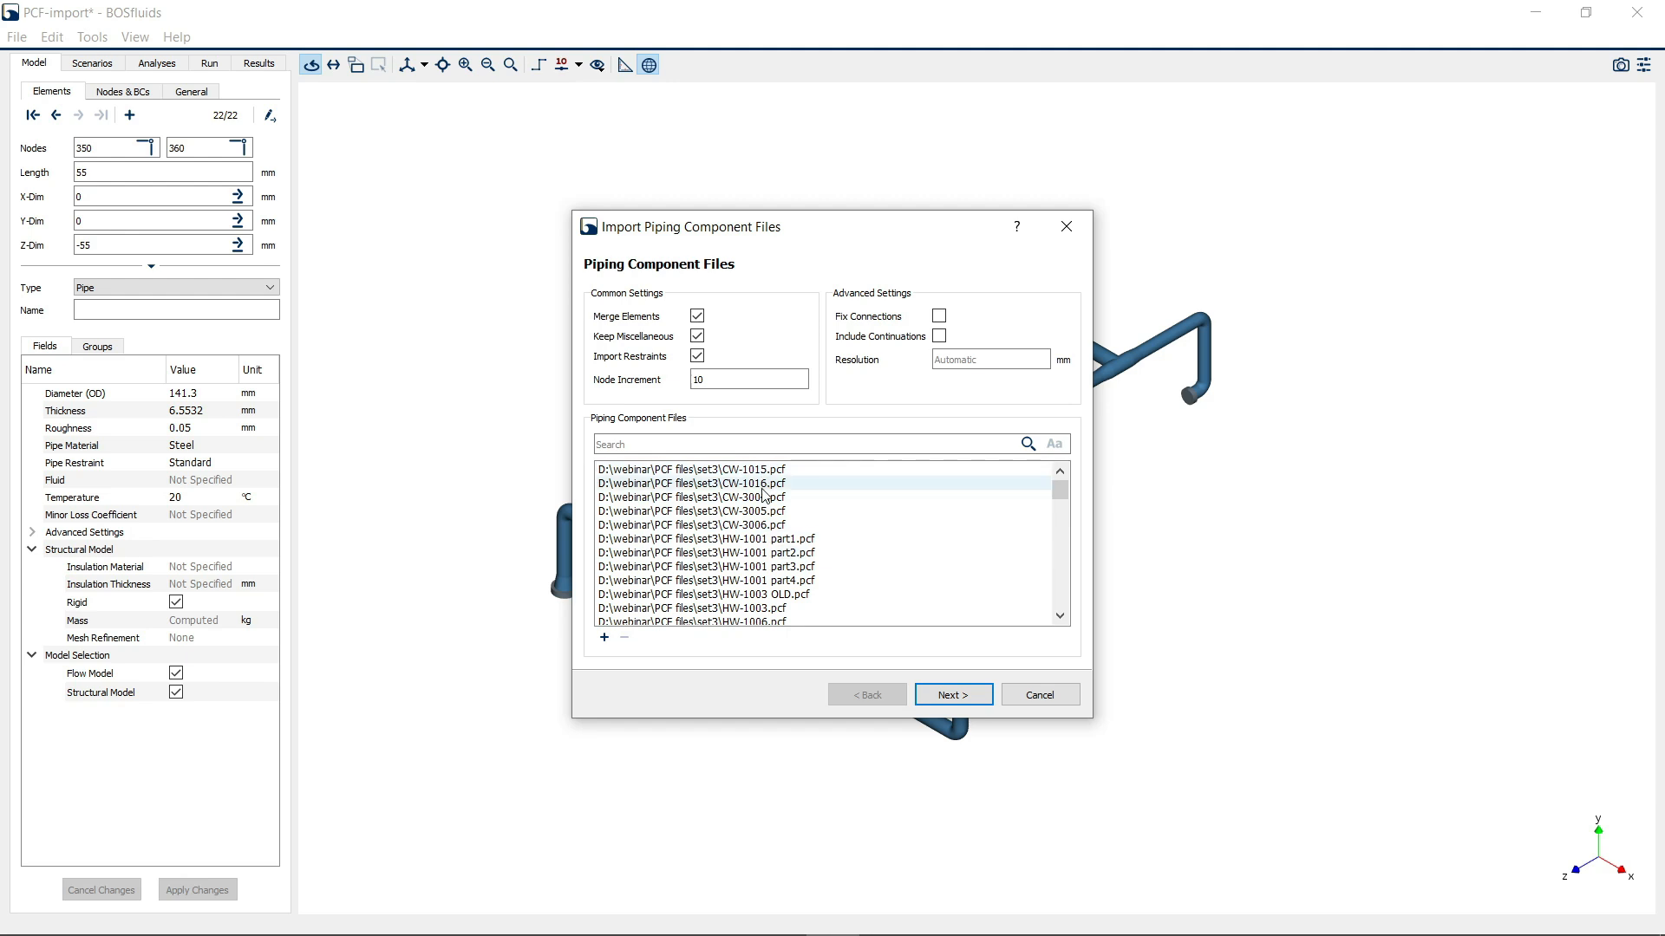
Review the listed piping component files, keep the default common and advanced import settings, and proceed to the piping specifications
mouse_move(1059, 490)
left_mouse_down()
mouse_move(1060, 590)
mouse_move(1060, 475)
left_mouse_up()
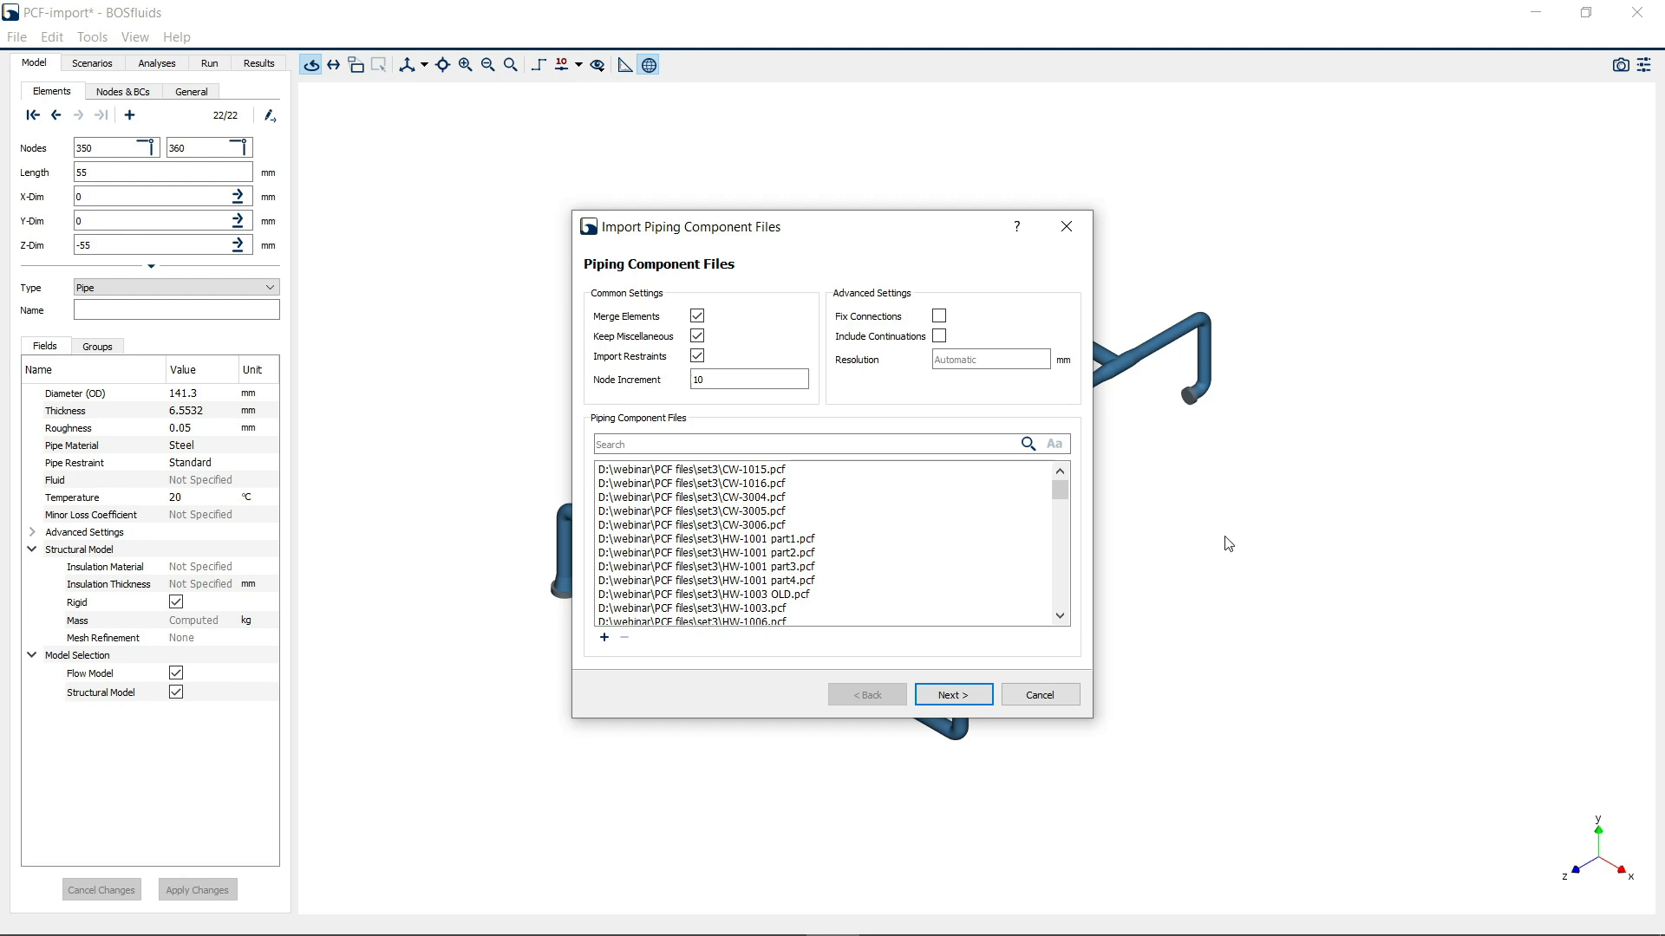
left_click_drag(918, 230, 649, 226)
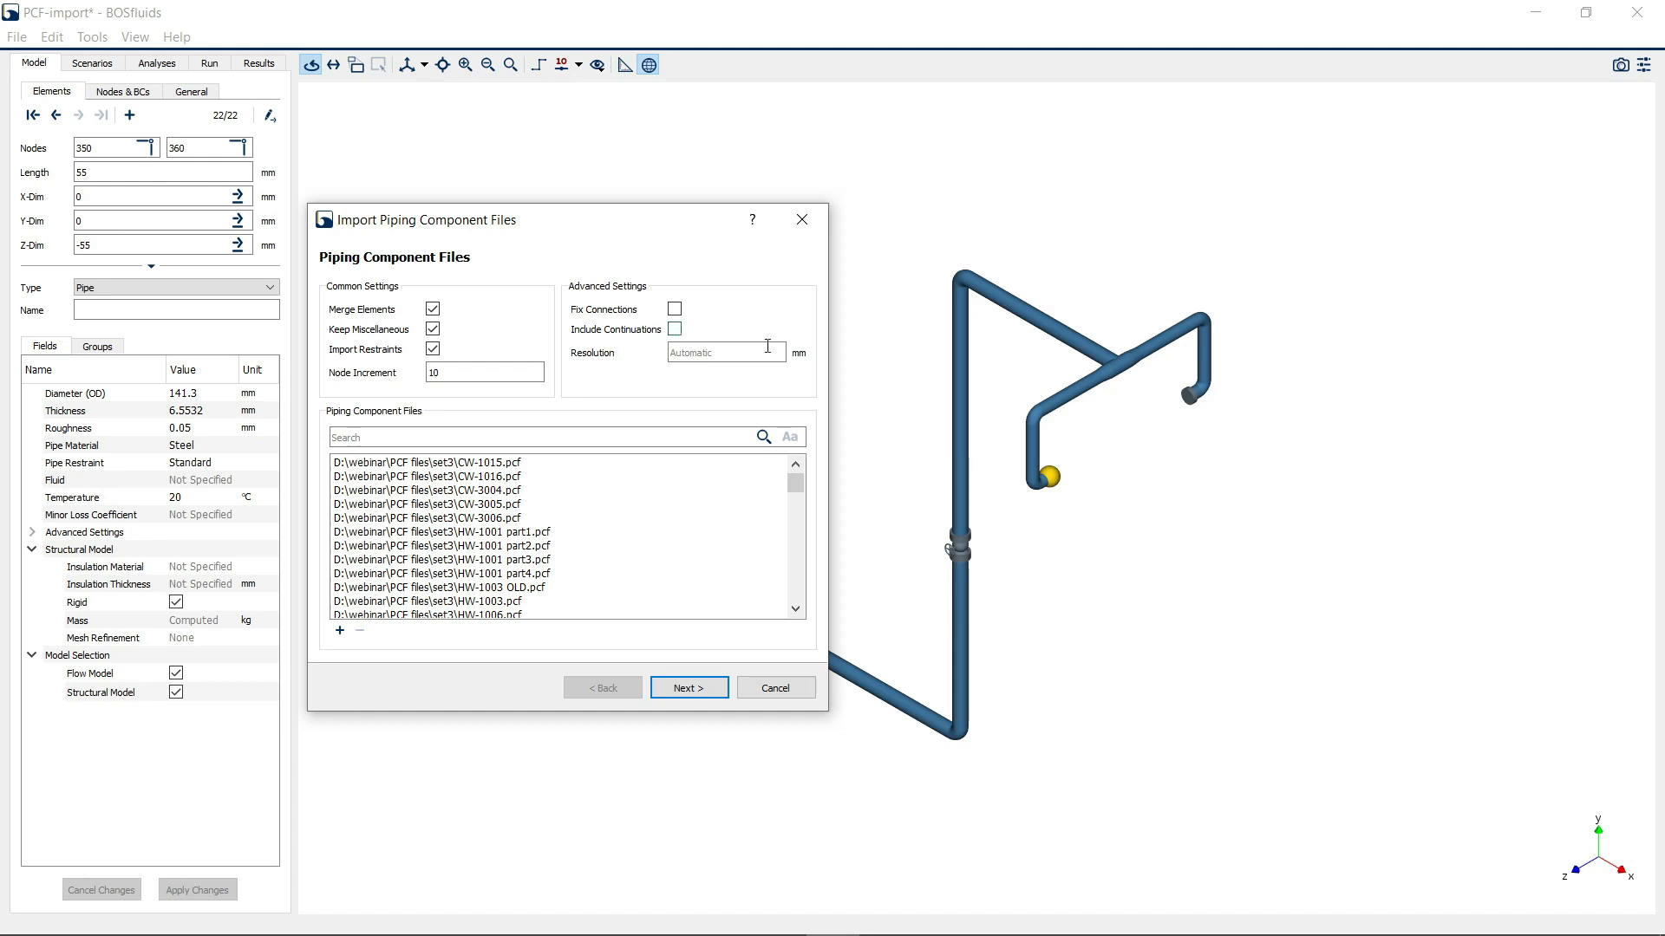
left_click(686, 346)
mouse_move(693, 354)
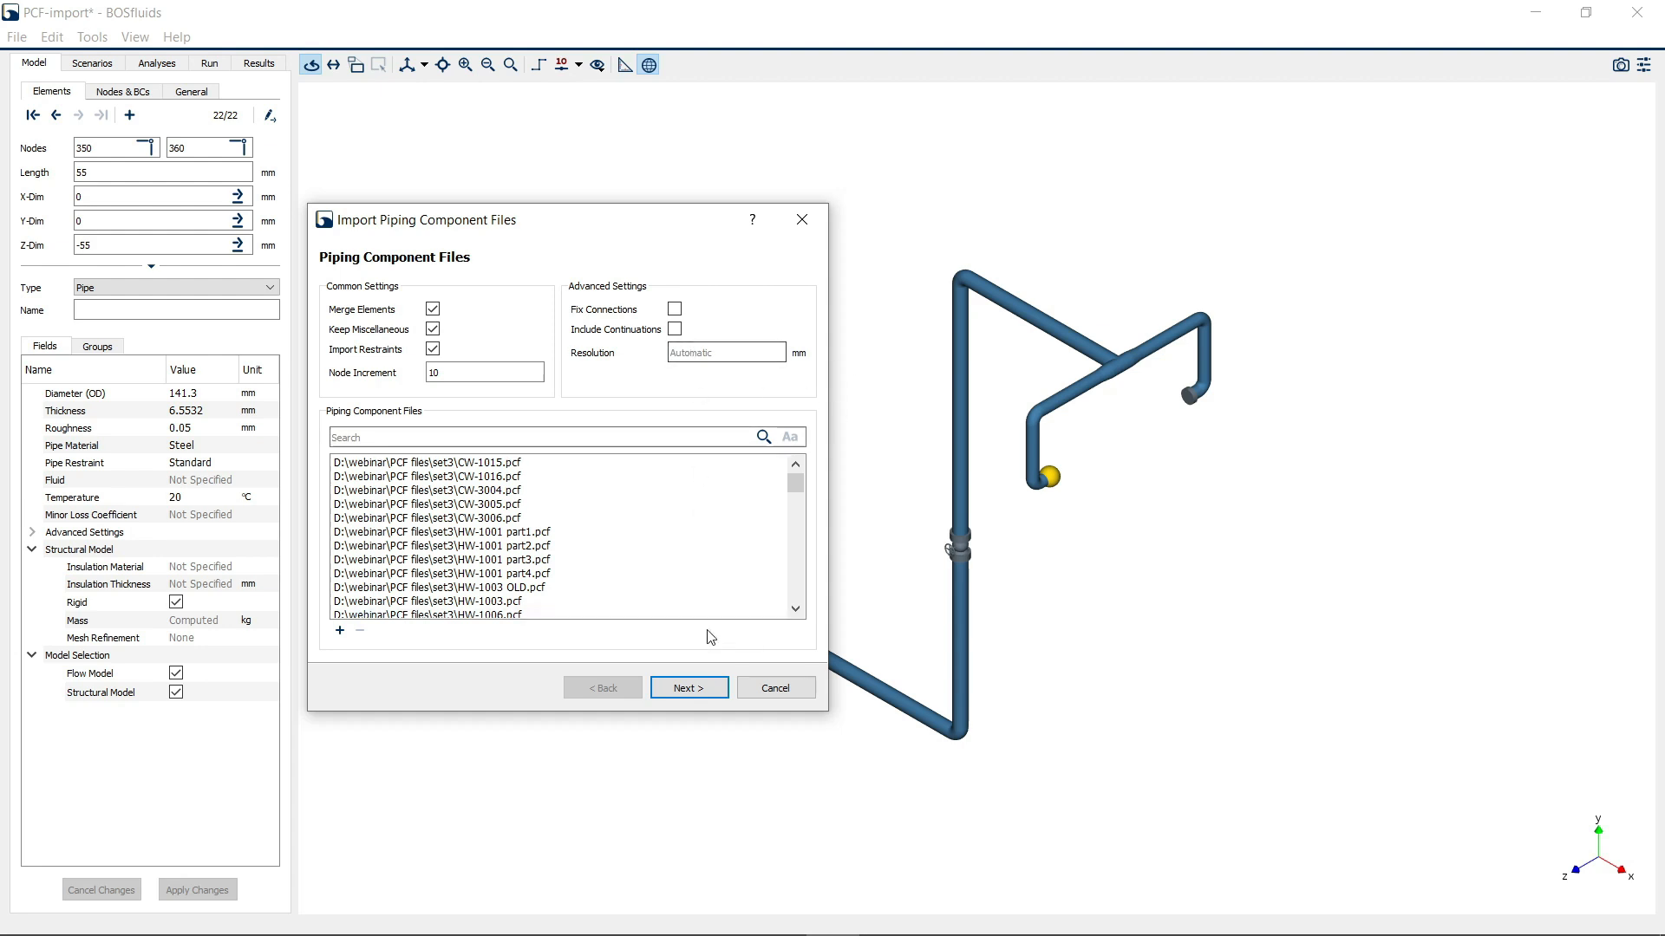
left_click(690, 688)
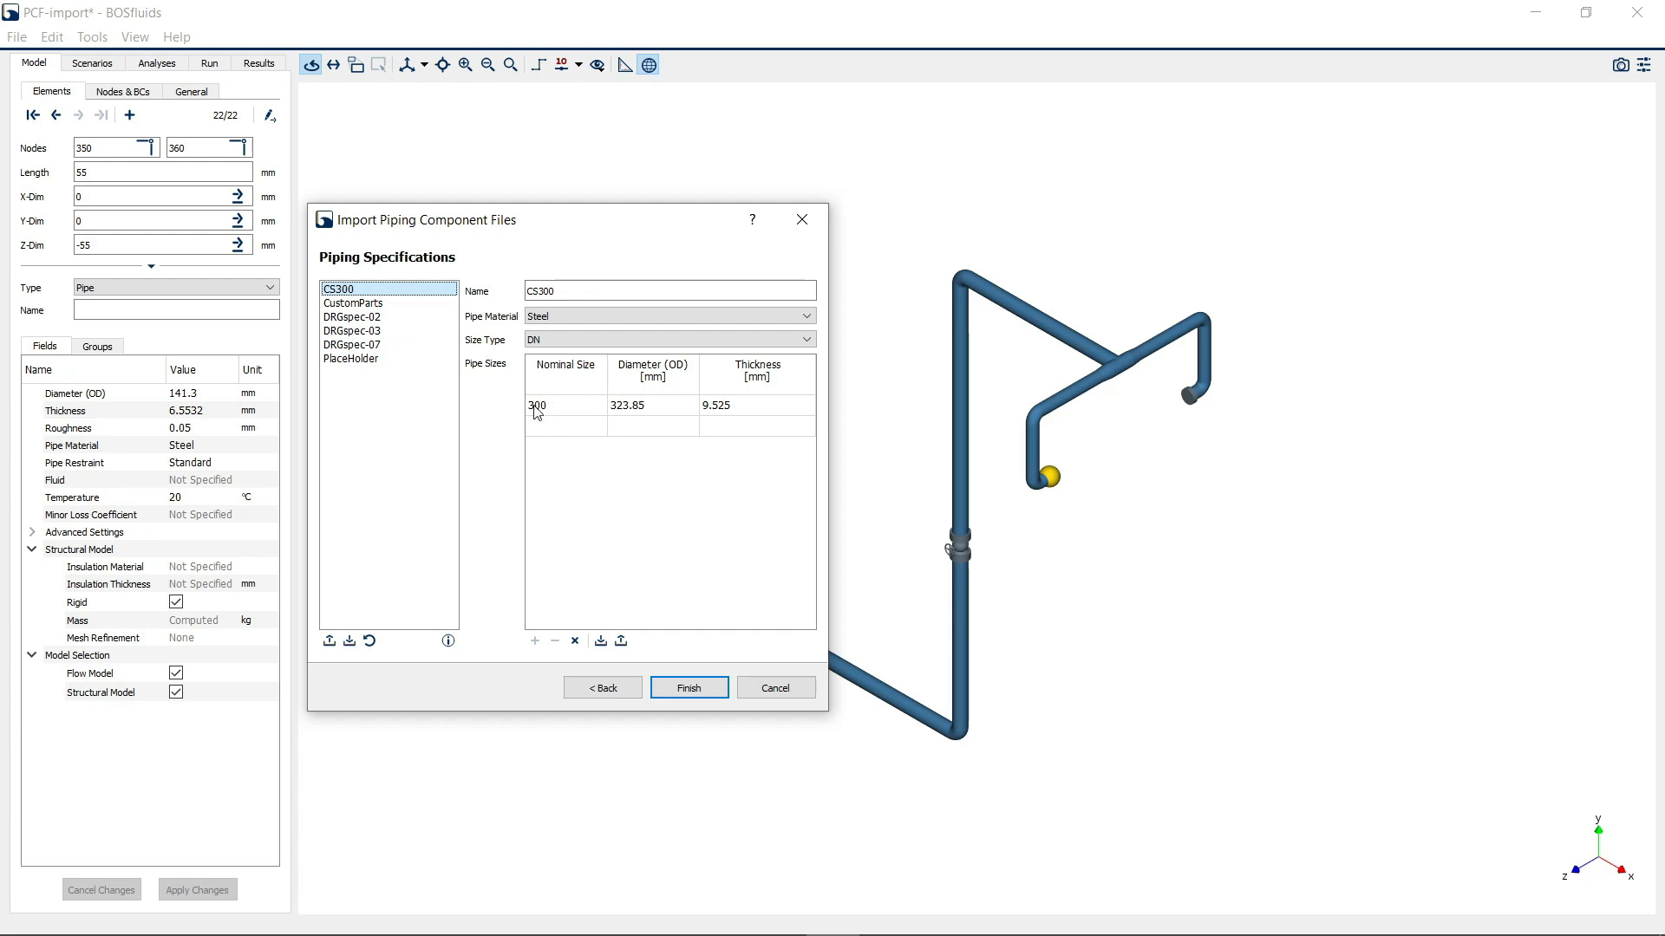
Check the first flange's nominal size in CW-1016.pcf in Notepad++, then return to BOSfluids and review the DRGspec-07 pipe size table
mouse_move(747, 928)
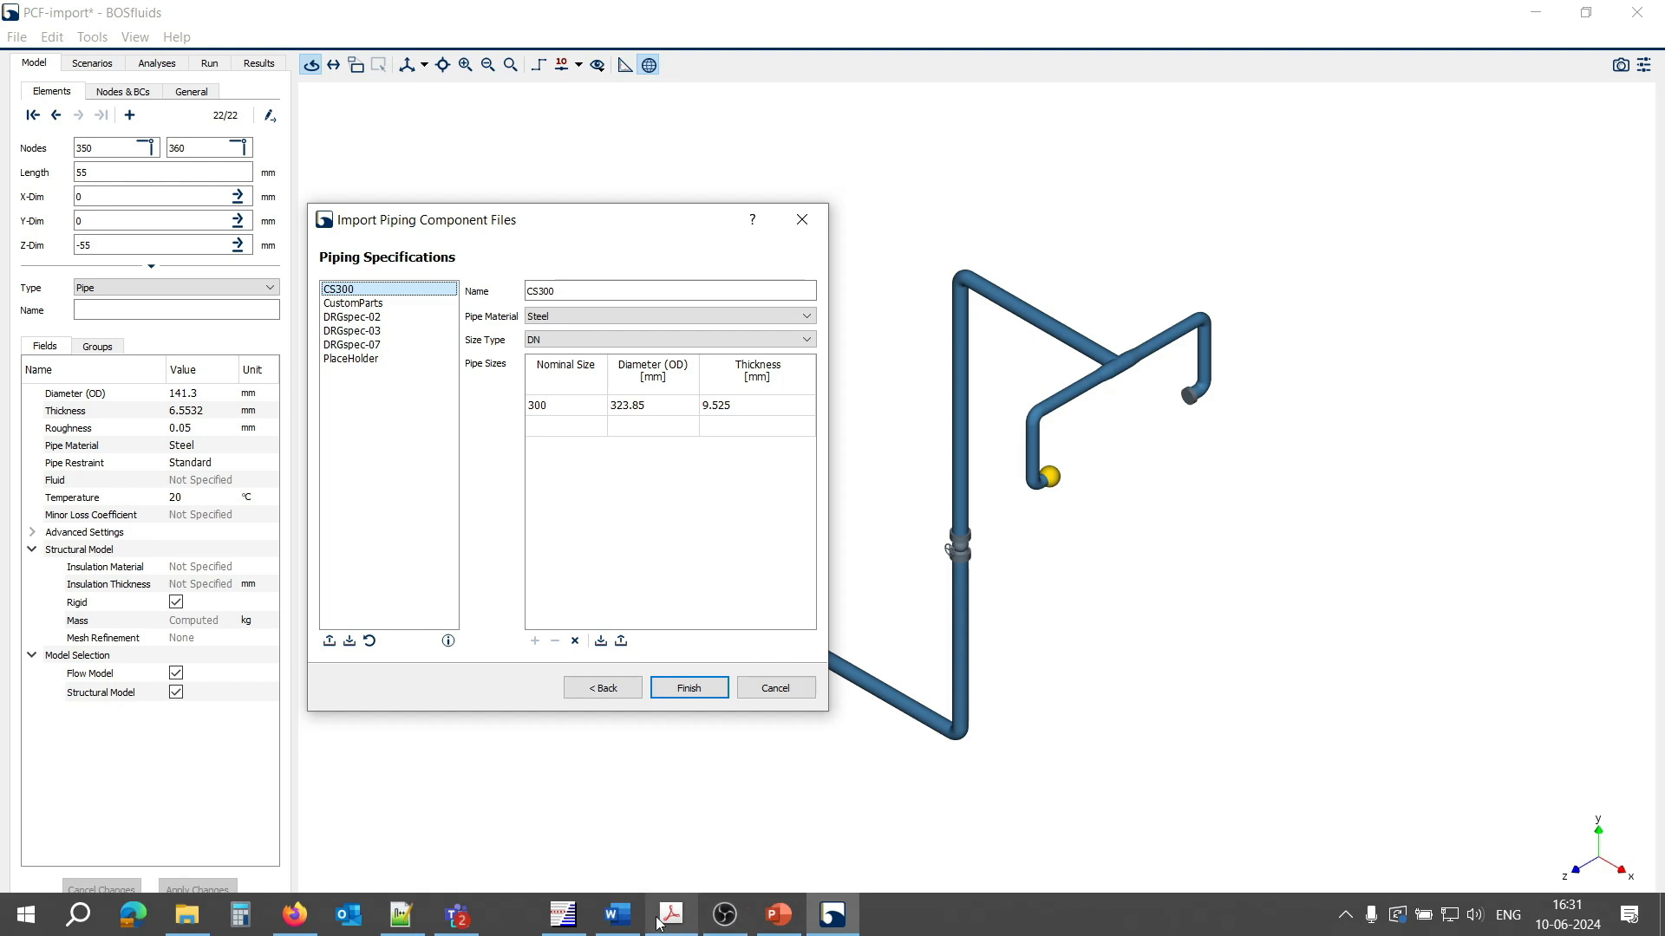
left_click(563, 914)
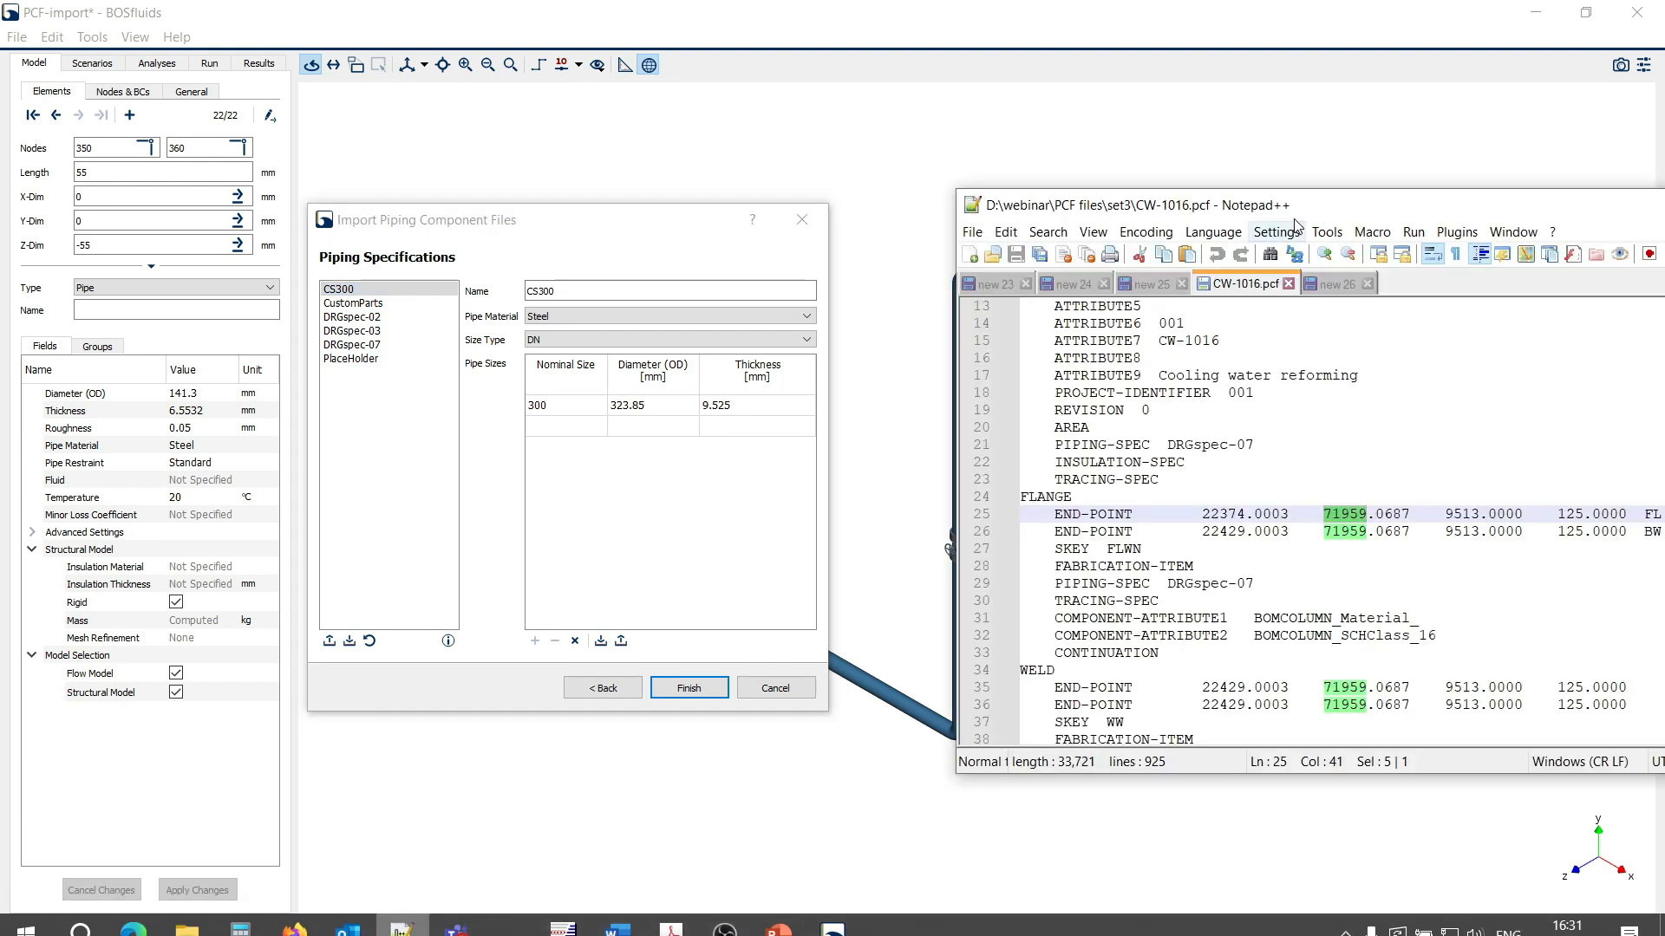
left_click_drag(1313, 206, 1048, 186)
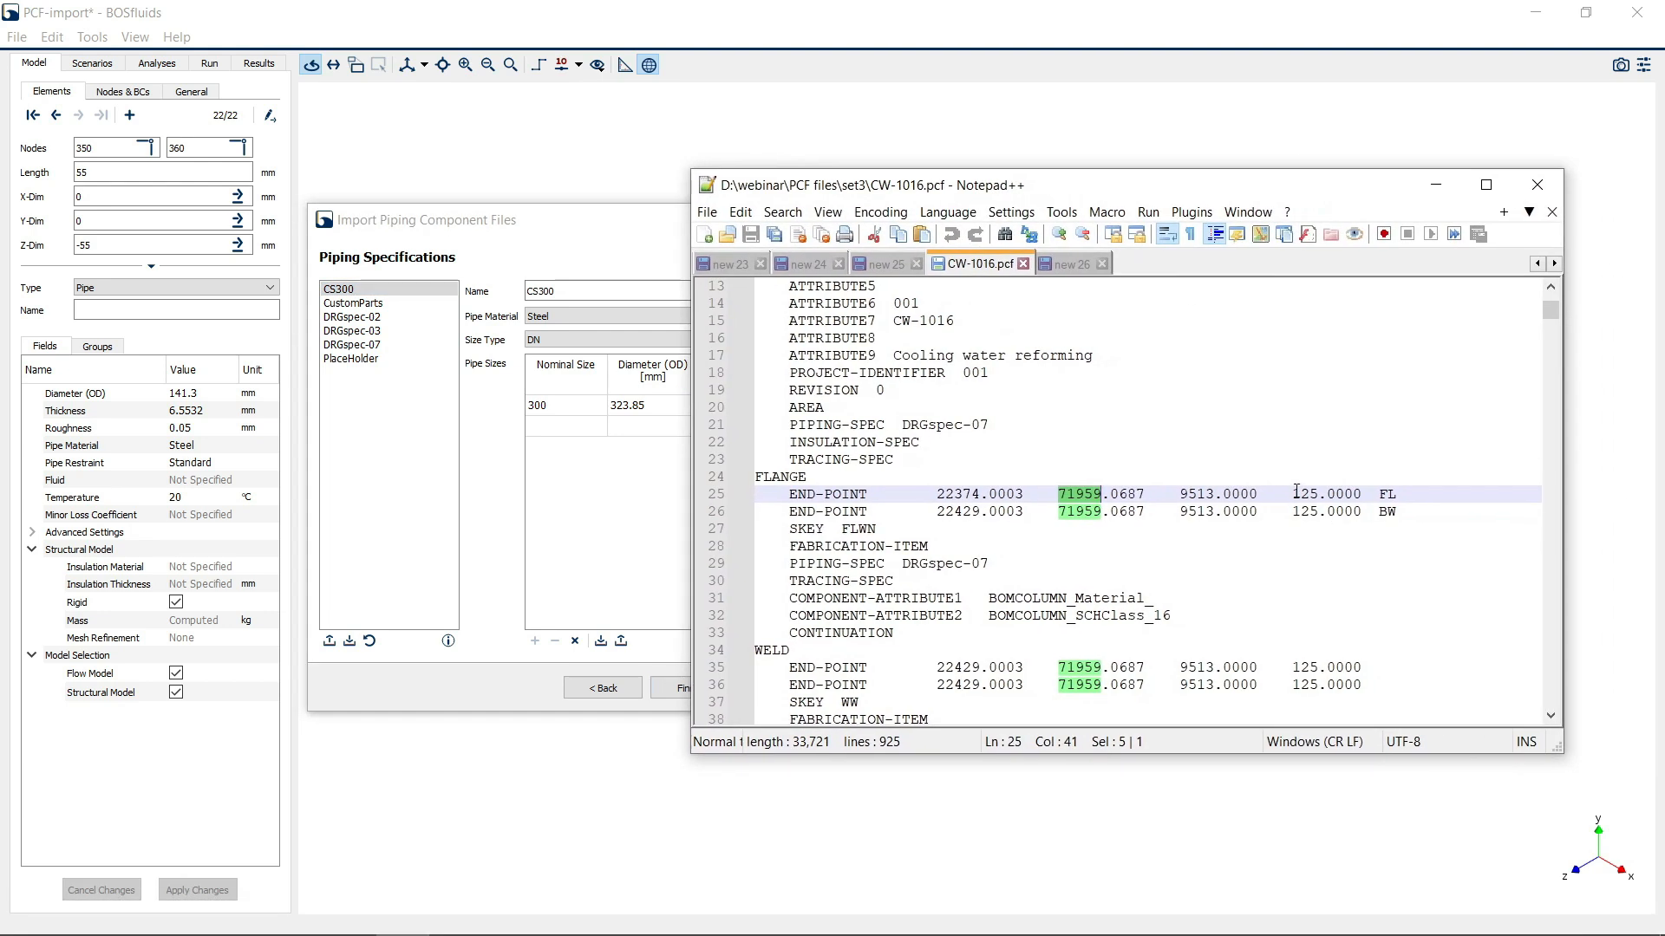
double_click(1299, 493)
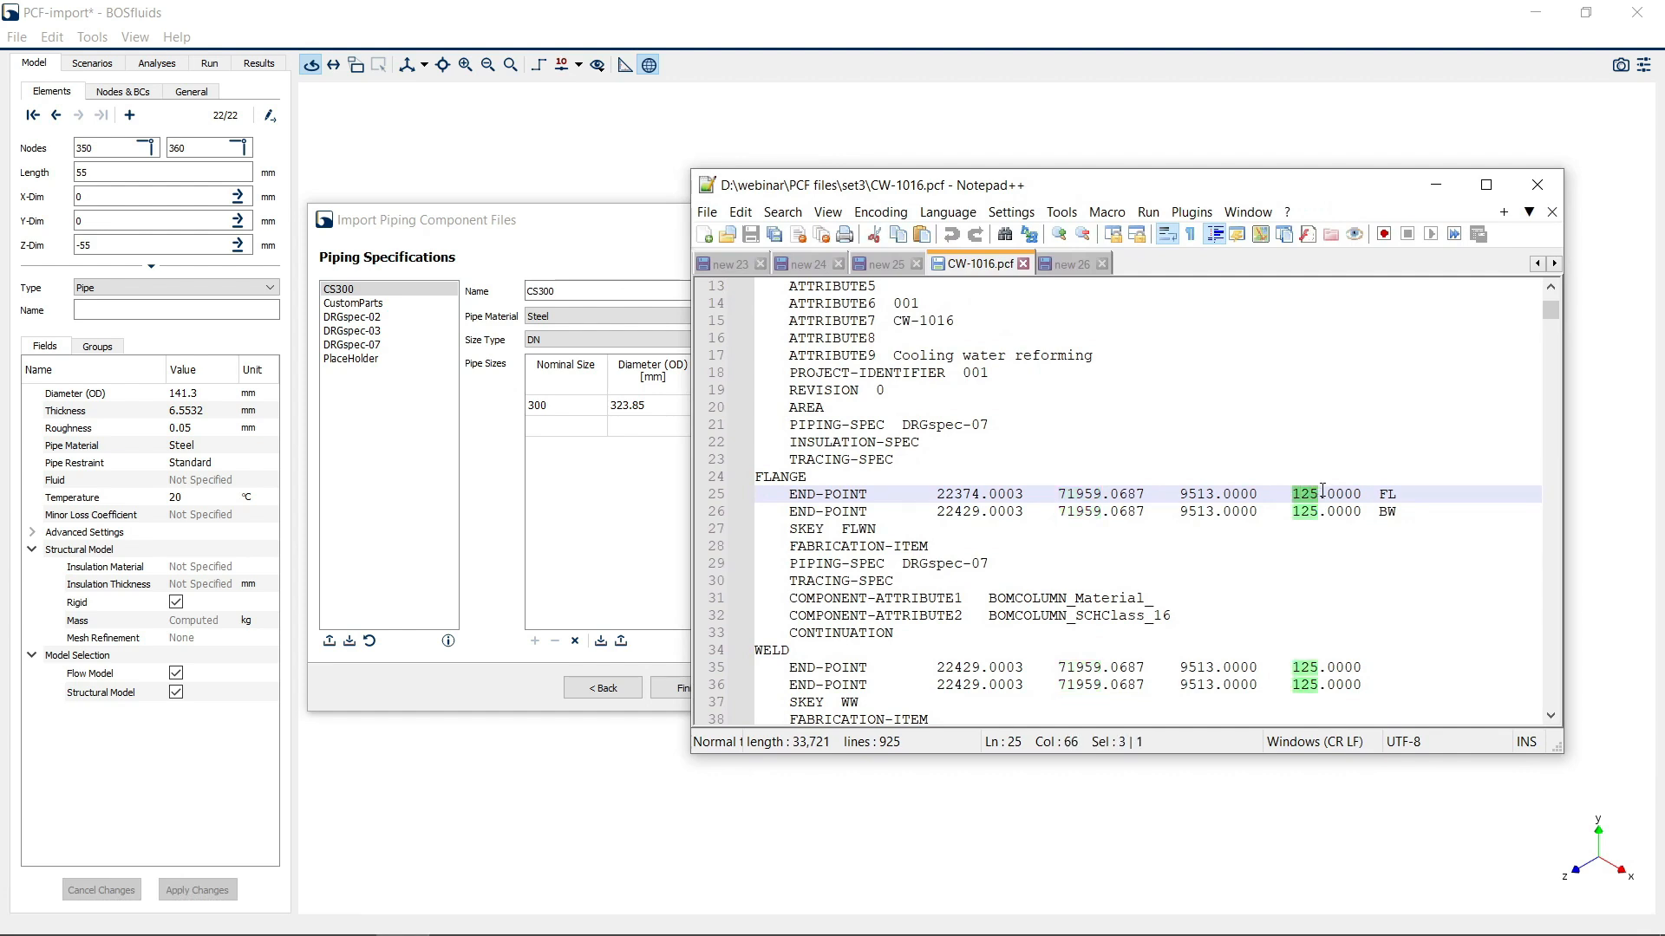
left_click(590, 224)
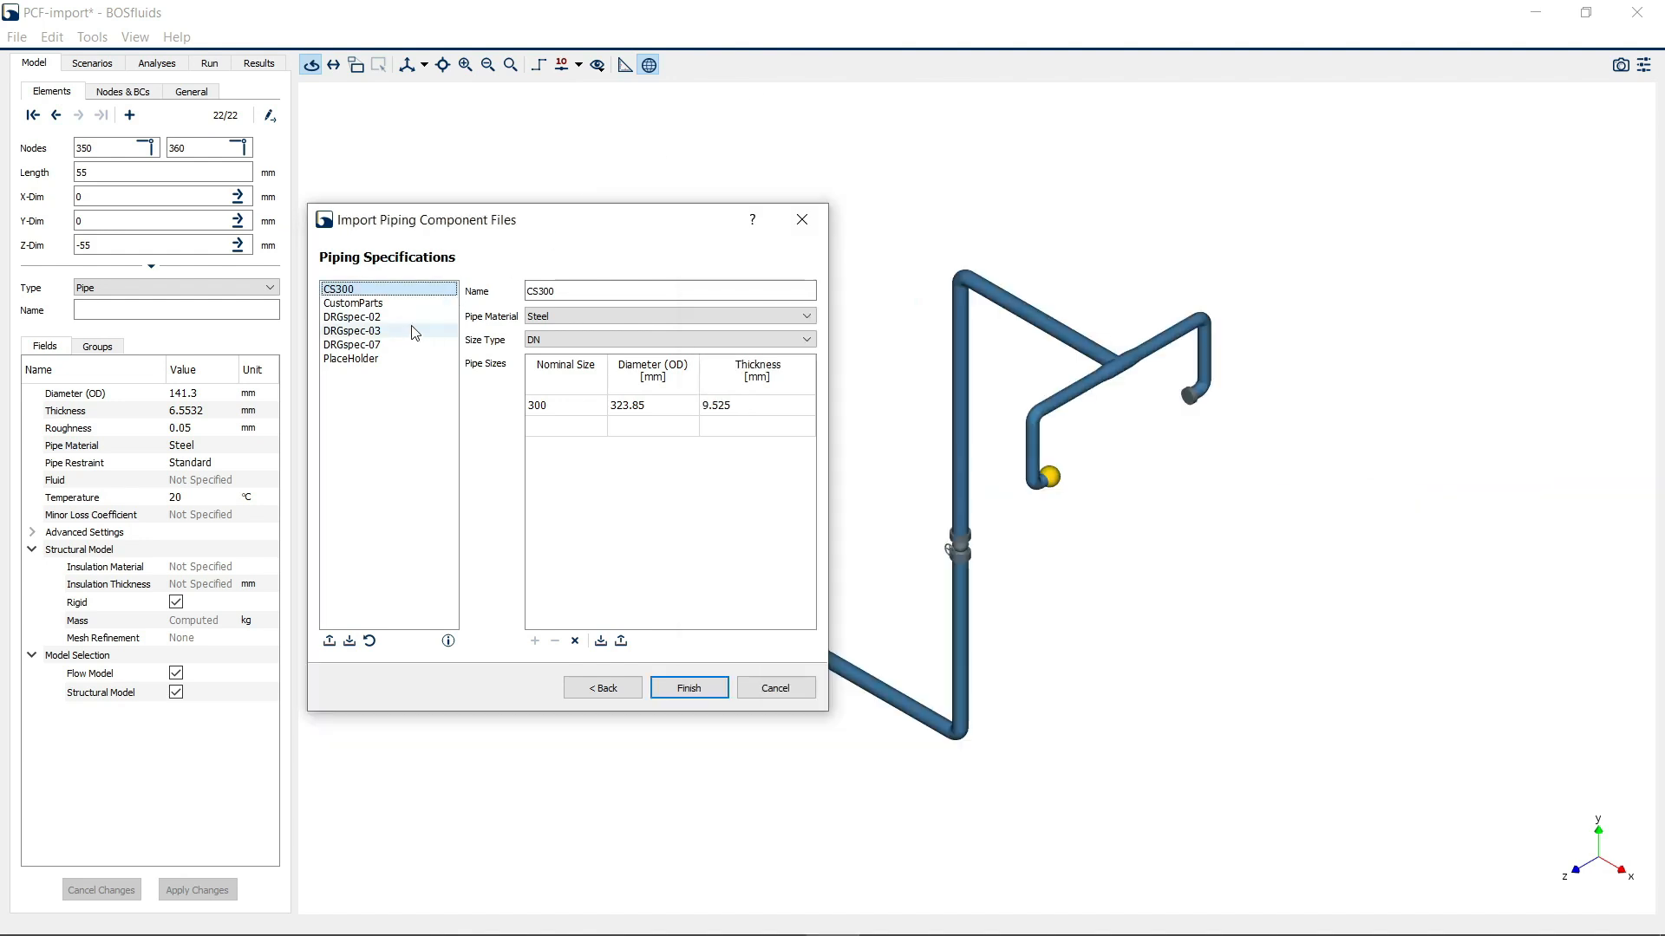
left_click(380, 347)
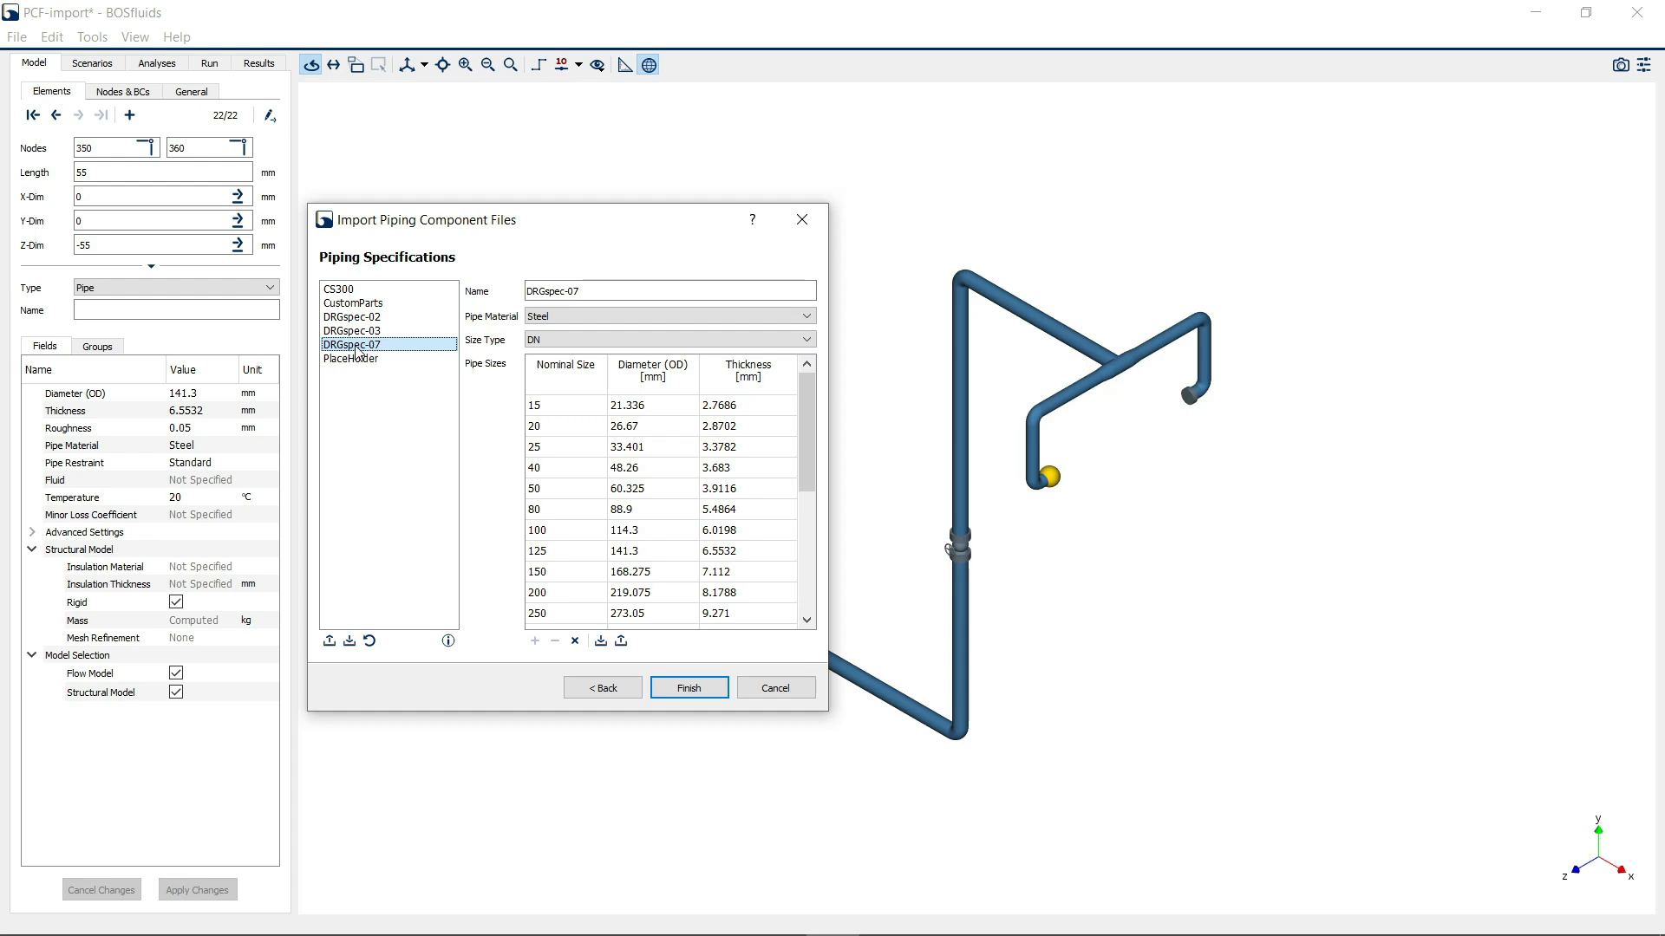
left_click_drag(809, 440, 799, 498)
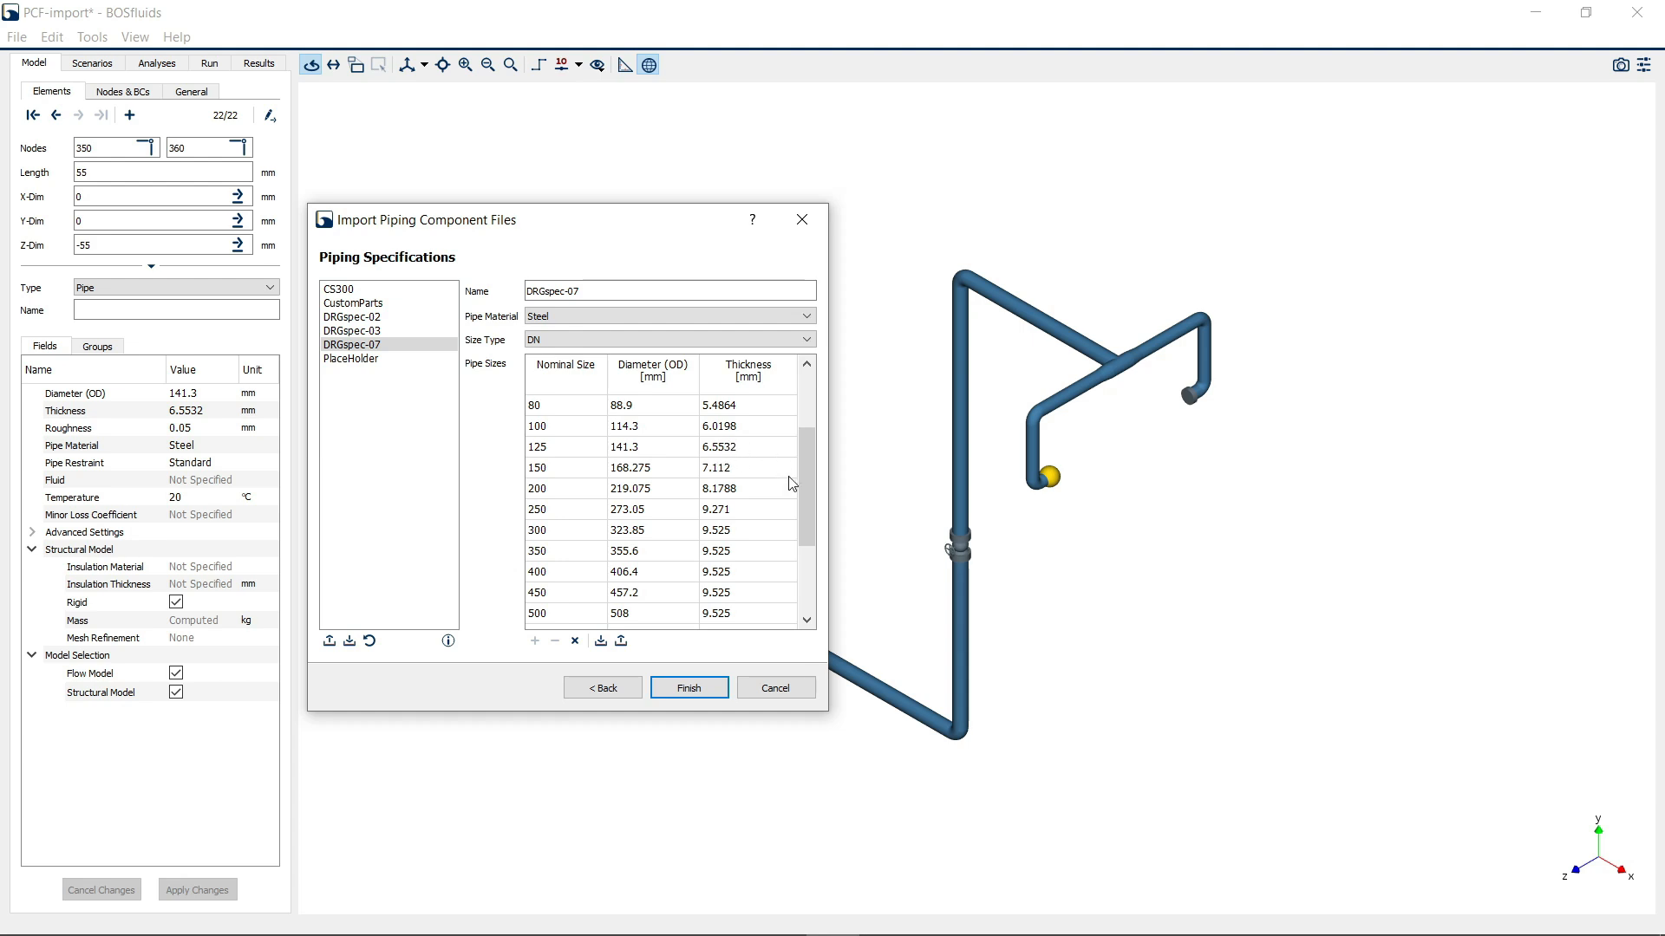
left_click_drag(808, 477, 799, 418)
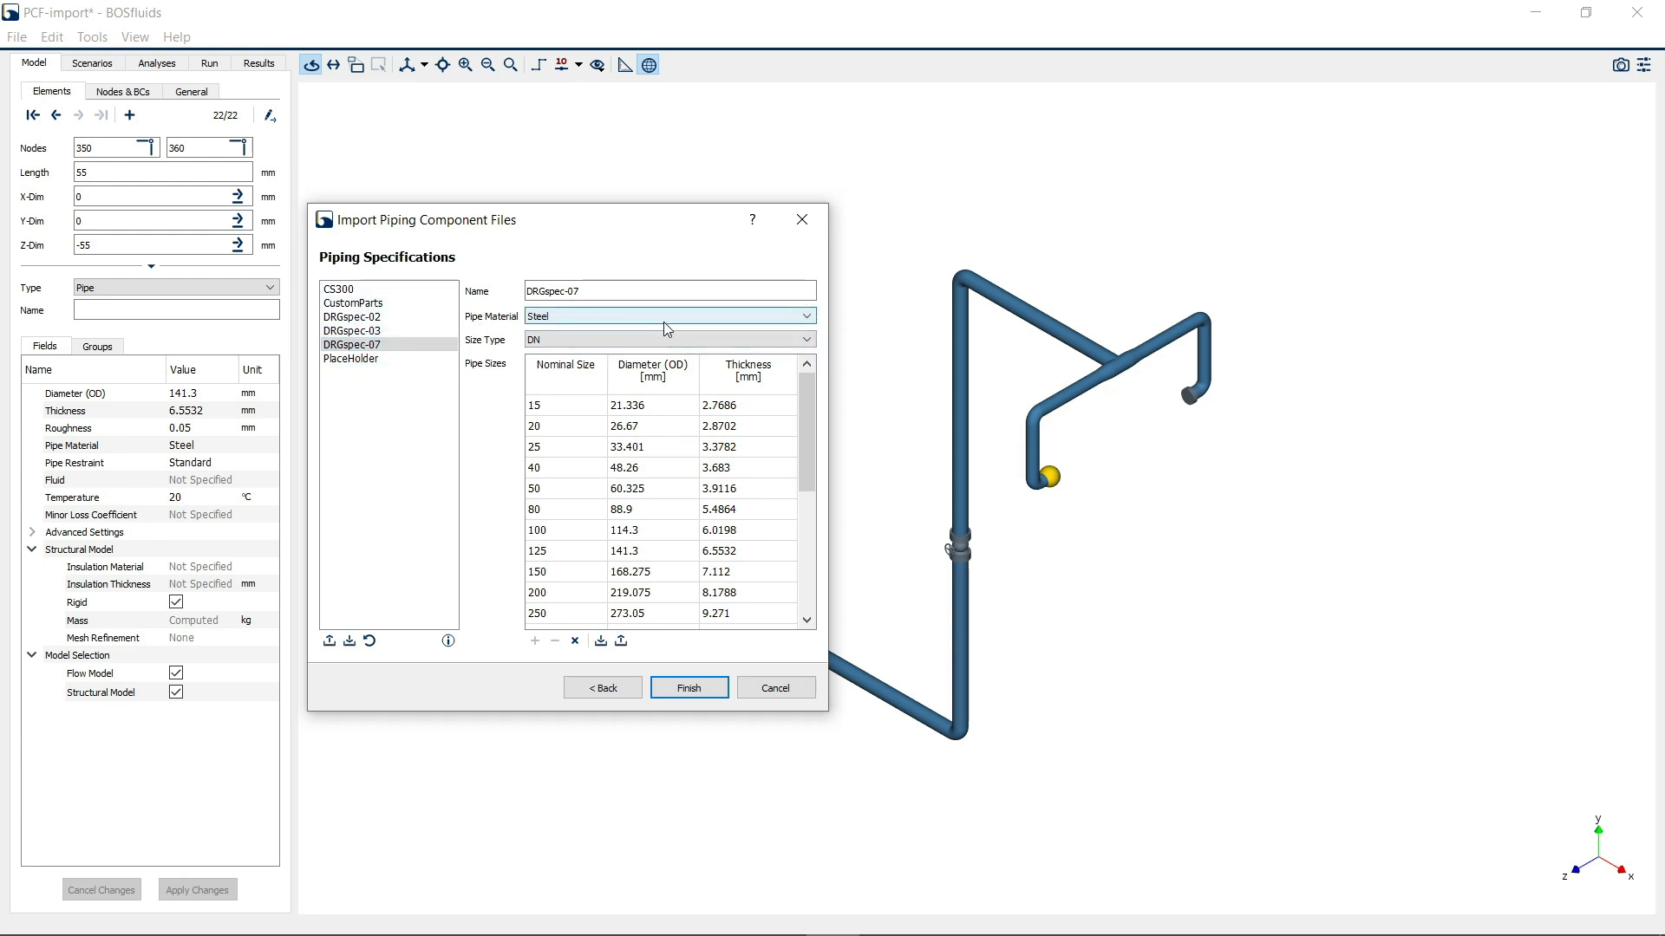
Set the pipe material of the DRGspec-03 piping specification to GRE55
left_click(373, 332)
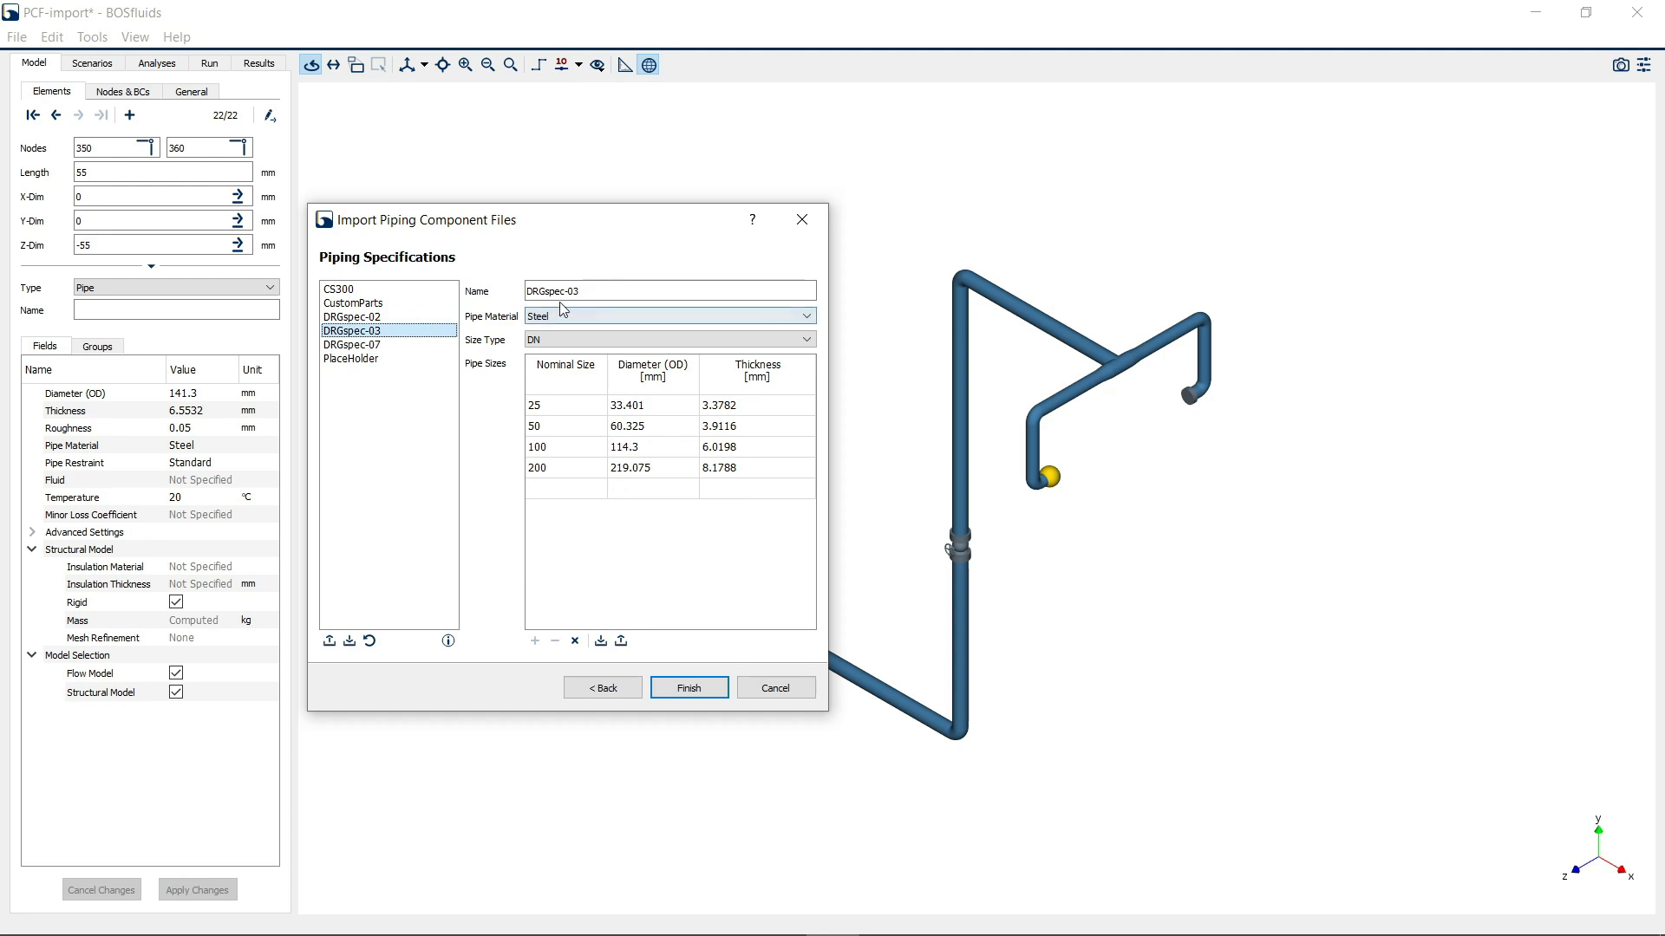
left_click(618, 319)
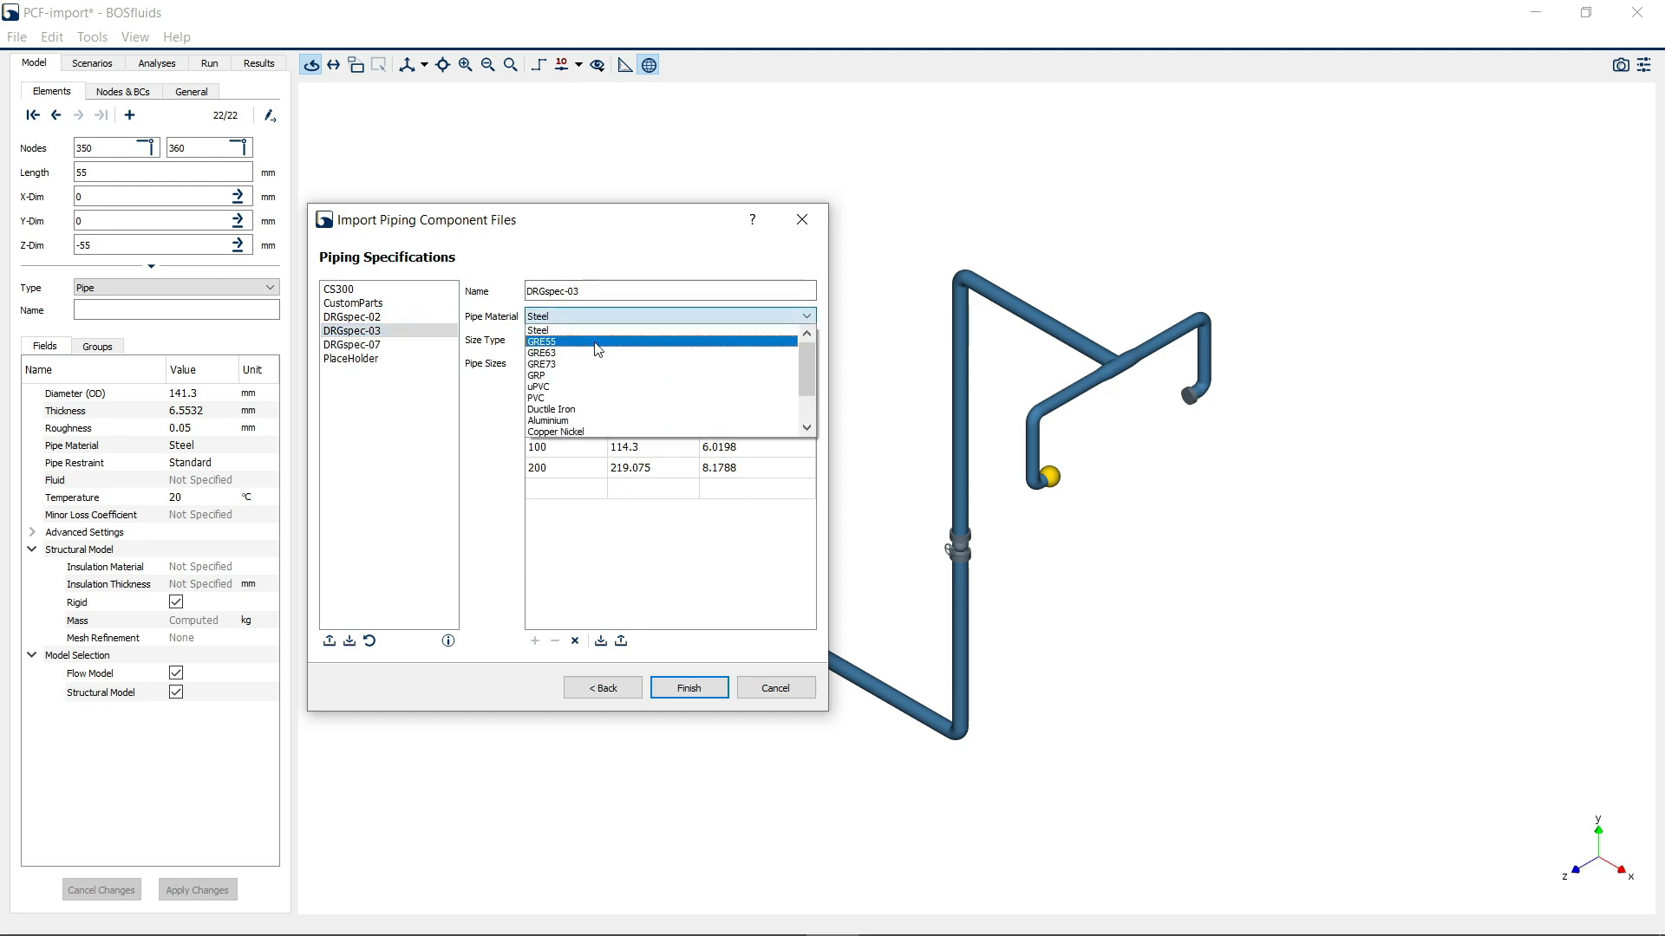
left_click(595, 343)
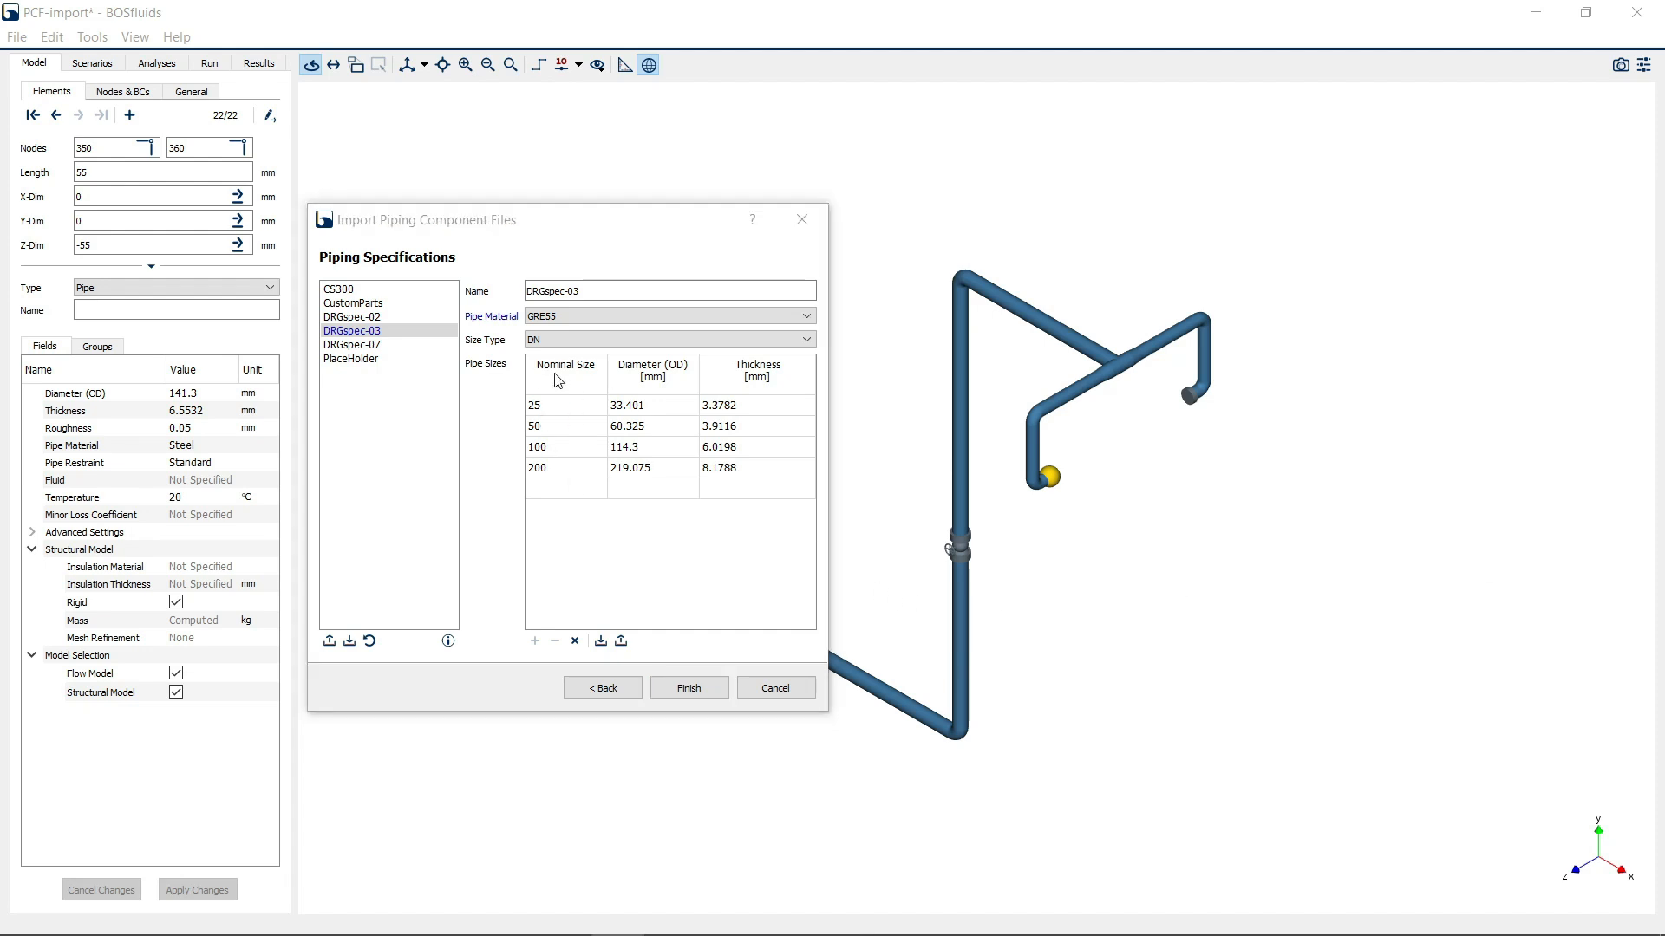
For nominal size 25 in DRGspec-03, set the outer diameter to 30.2 mm and the thickness to 2.6 mm
left_click(643, 411)
left_click(646, 406)
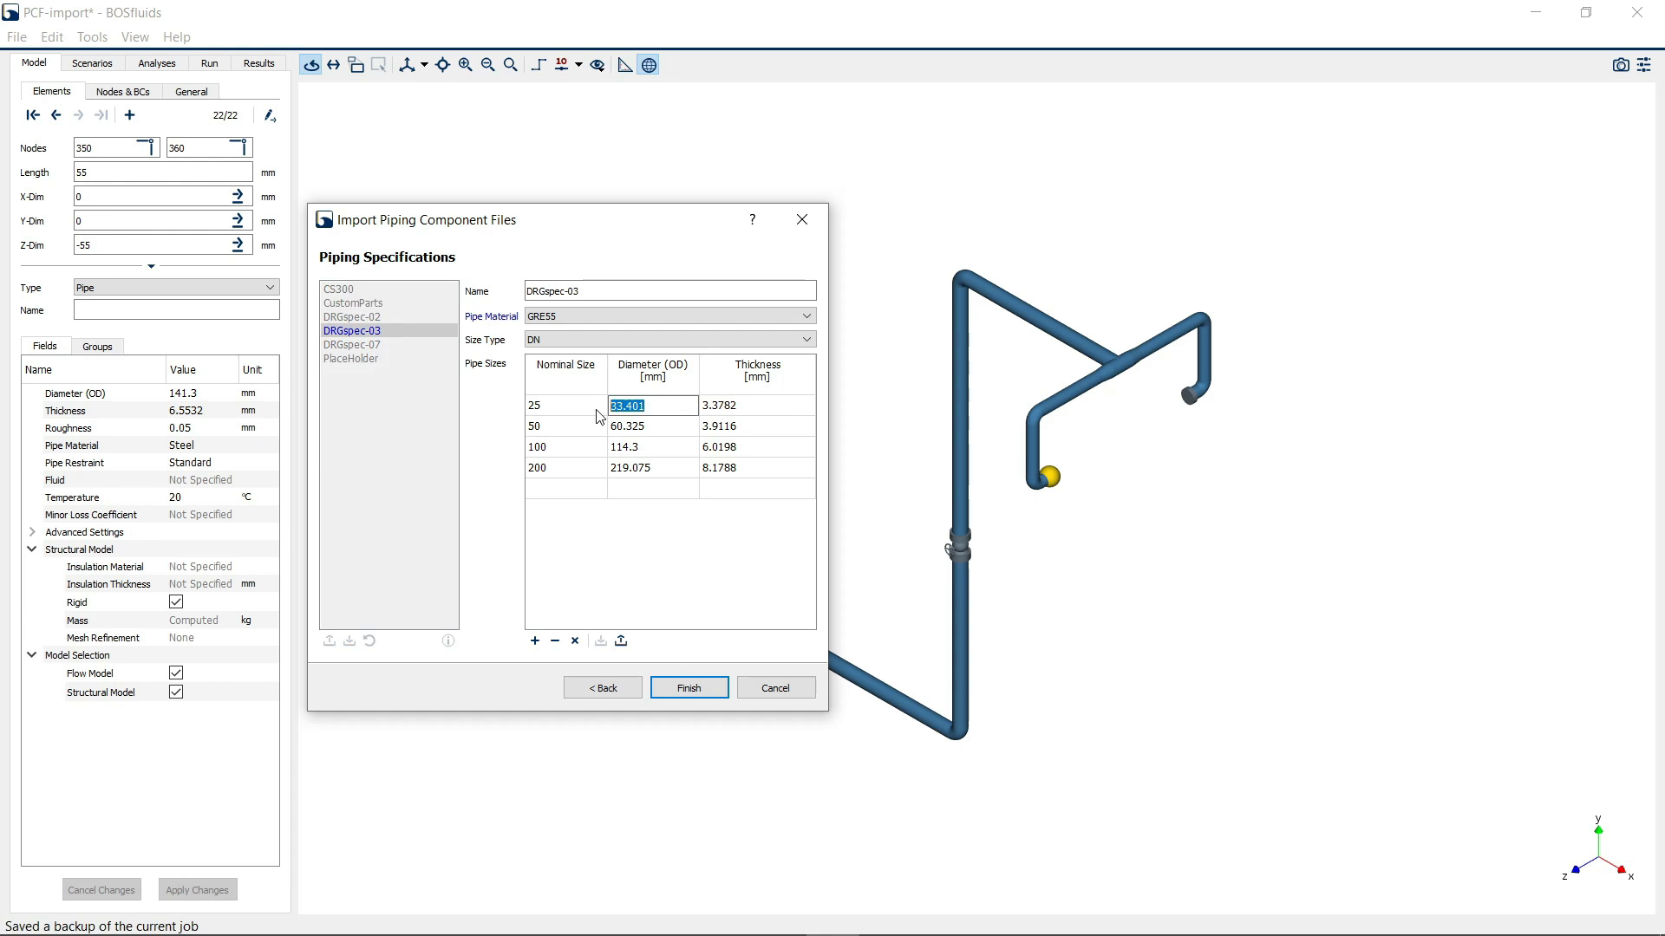
type("30.2")
key("Tab")
type("2.6")
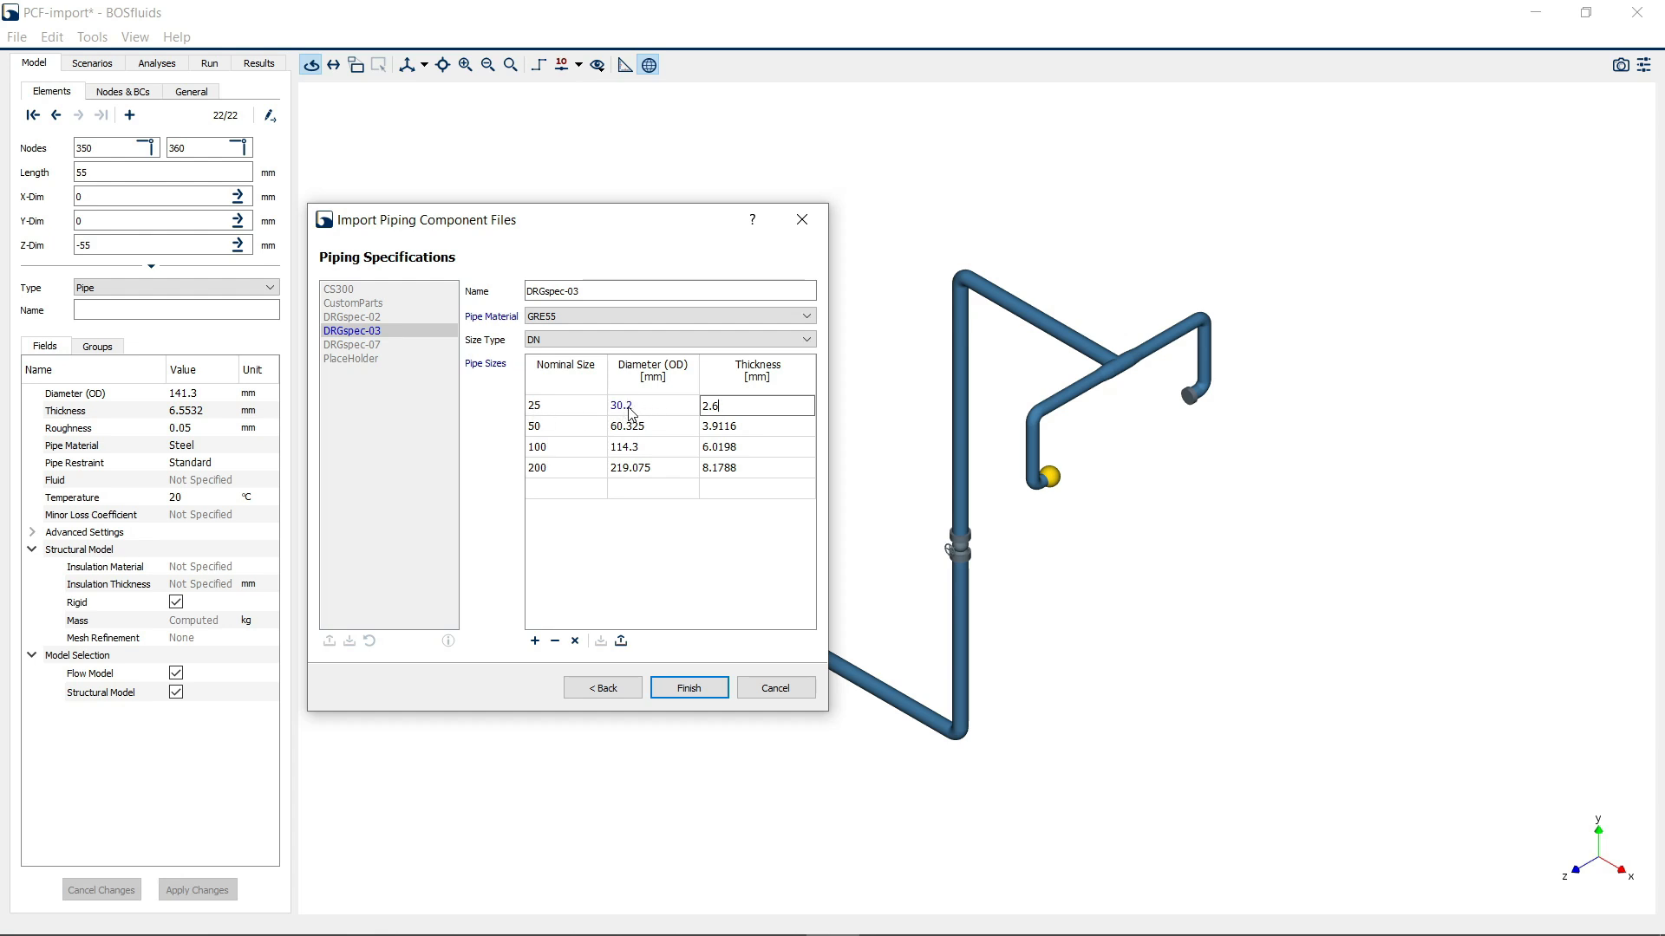
For nominal size 50 in DRGspec-03, set the outer diameter to 55.8 mm and the thickness to 2.9 mm
left_click(655, 434)
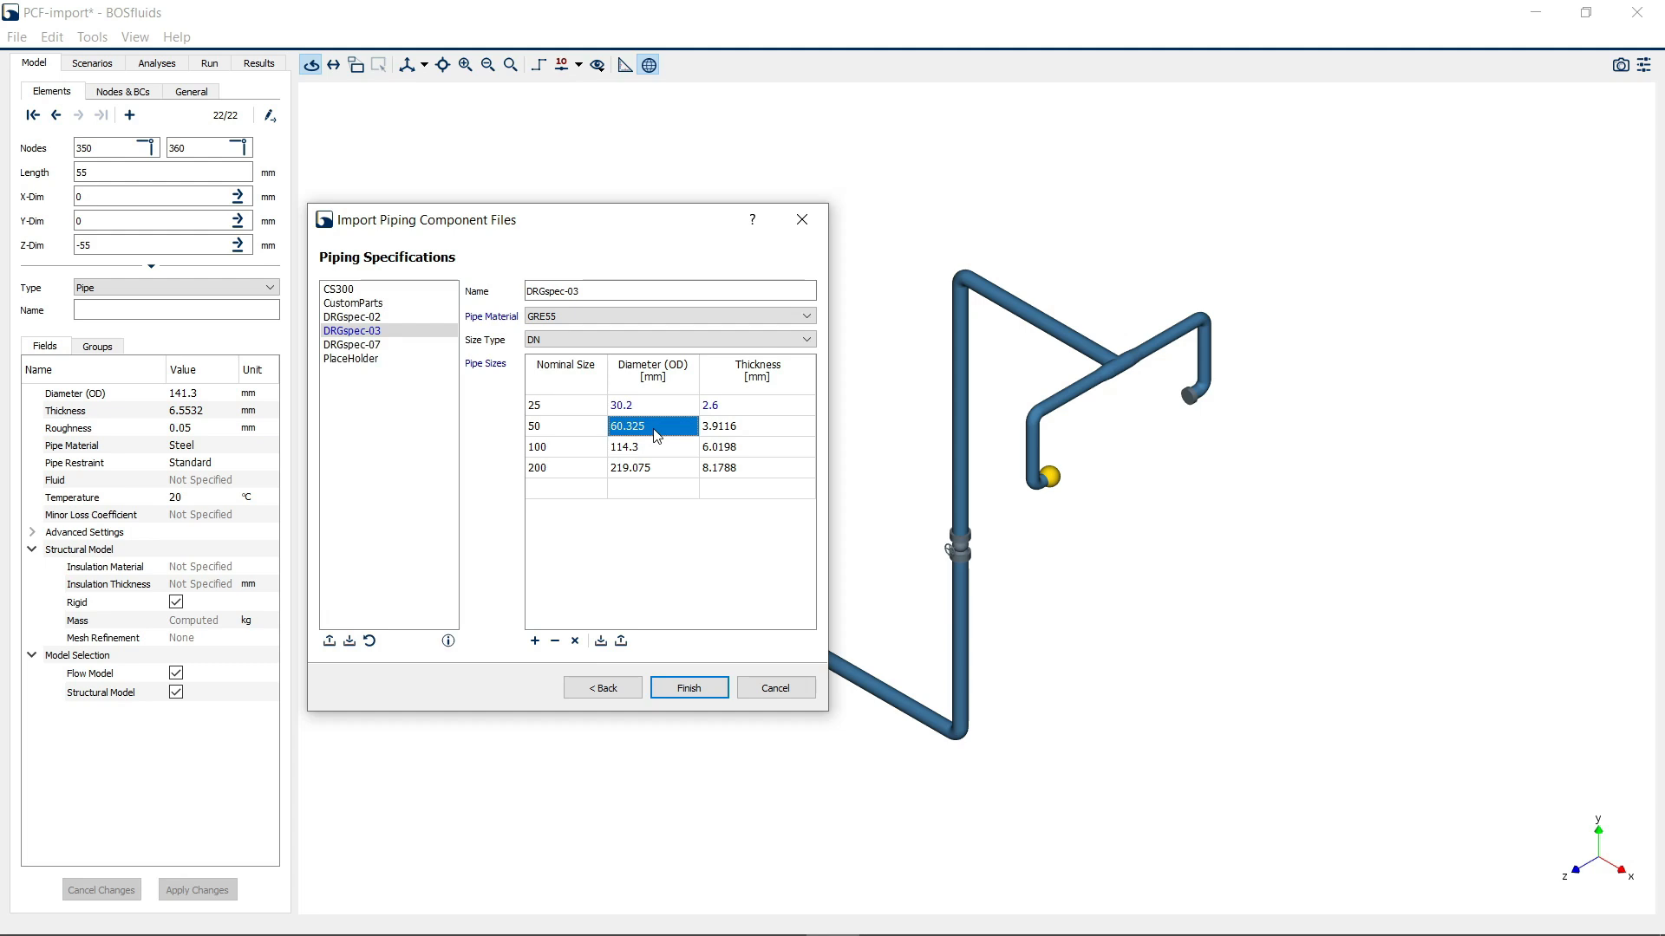
type("55.8")
key("Tab")
type("2.9")
key("Tab")
key("Tab")
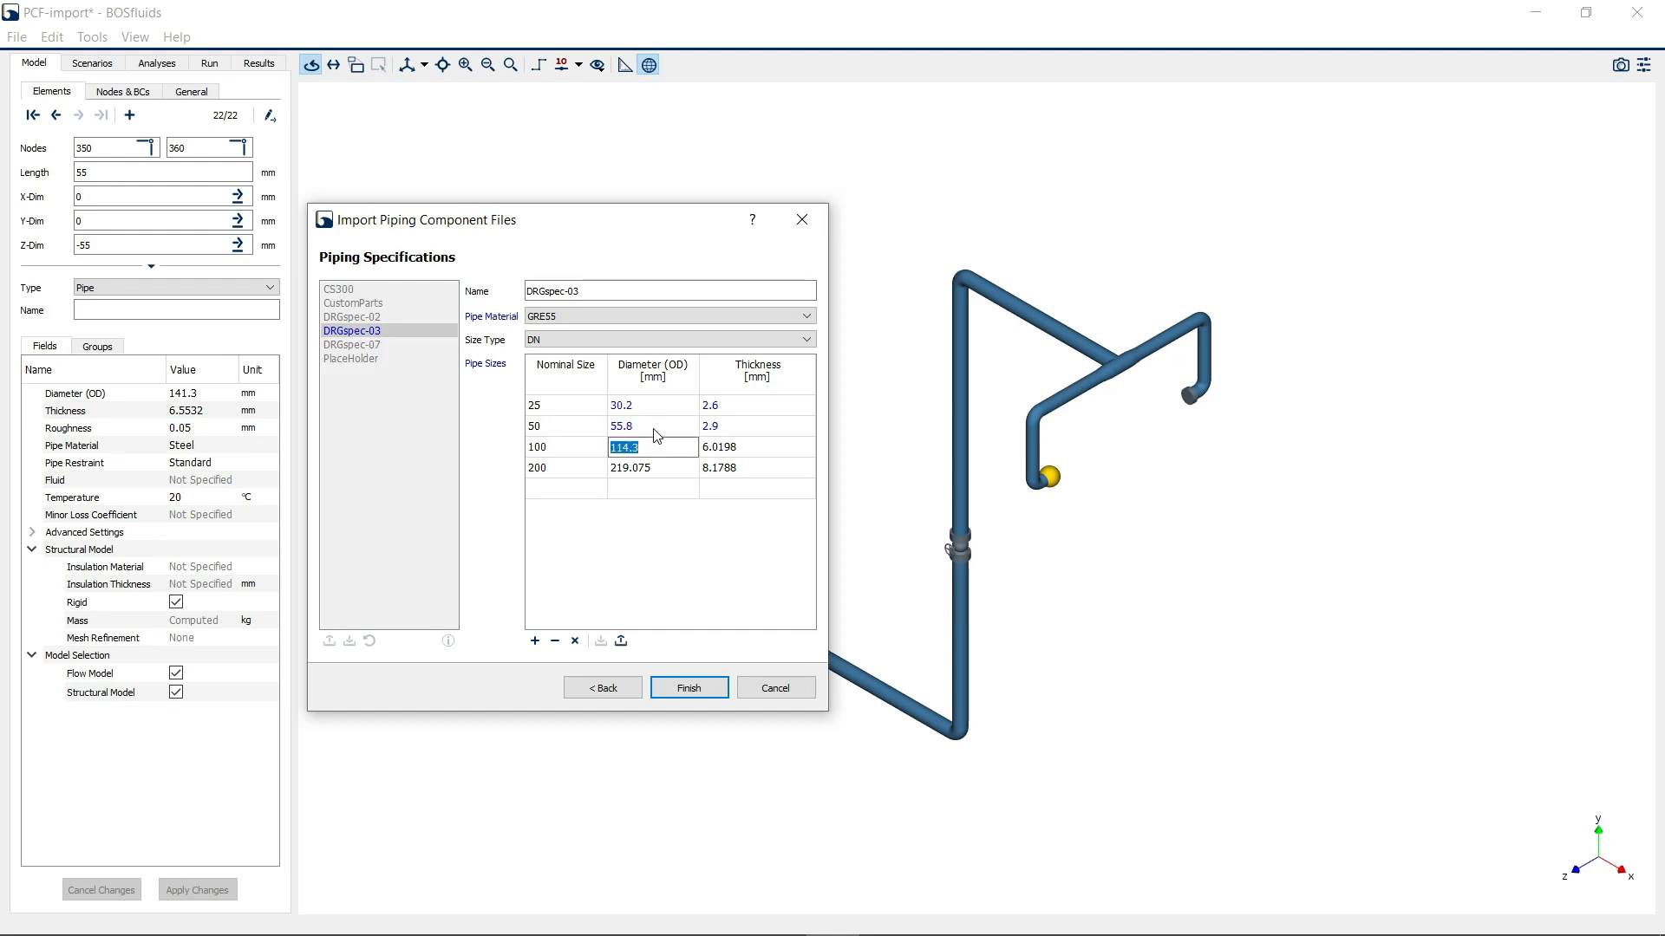
For nominal size 100 in DRGspec-03, set the outer diameter to 106.4 mm and the thickness to 3.2 mm
type("106.4")
key("Tab")
type("3.2")
key("Tab")
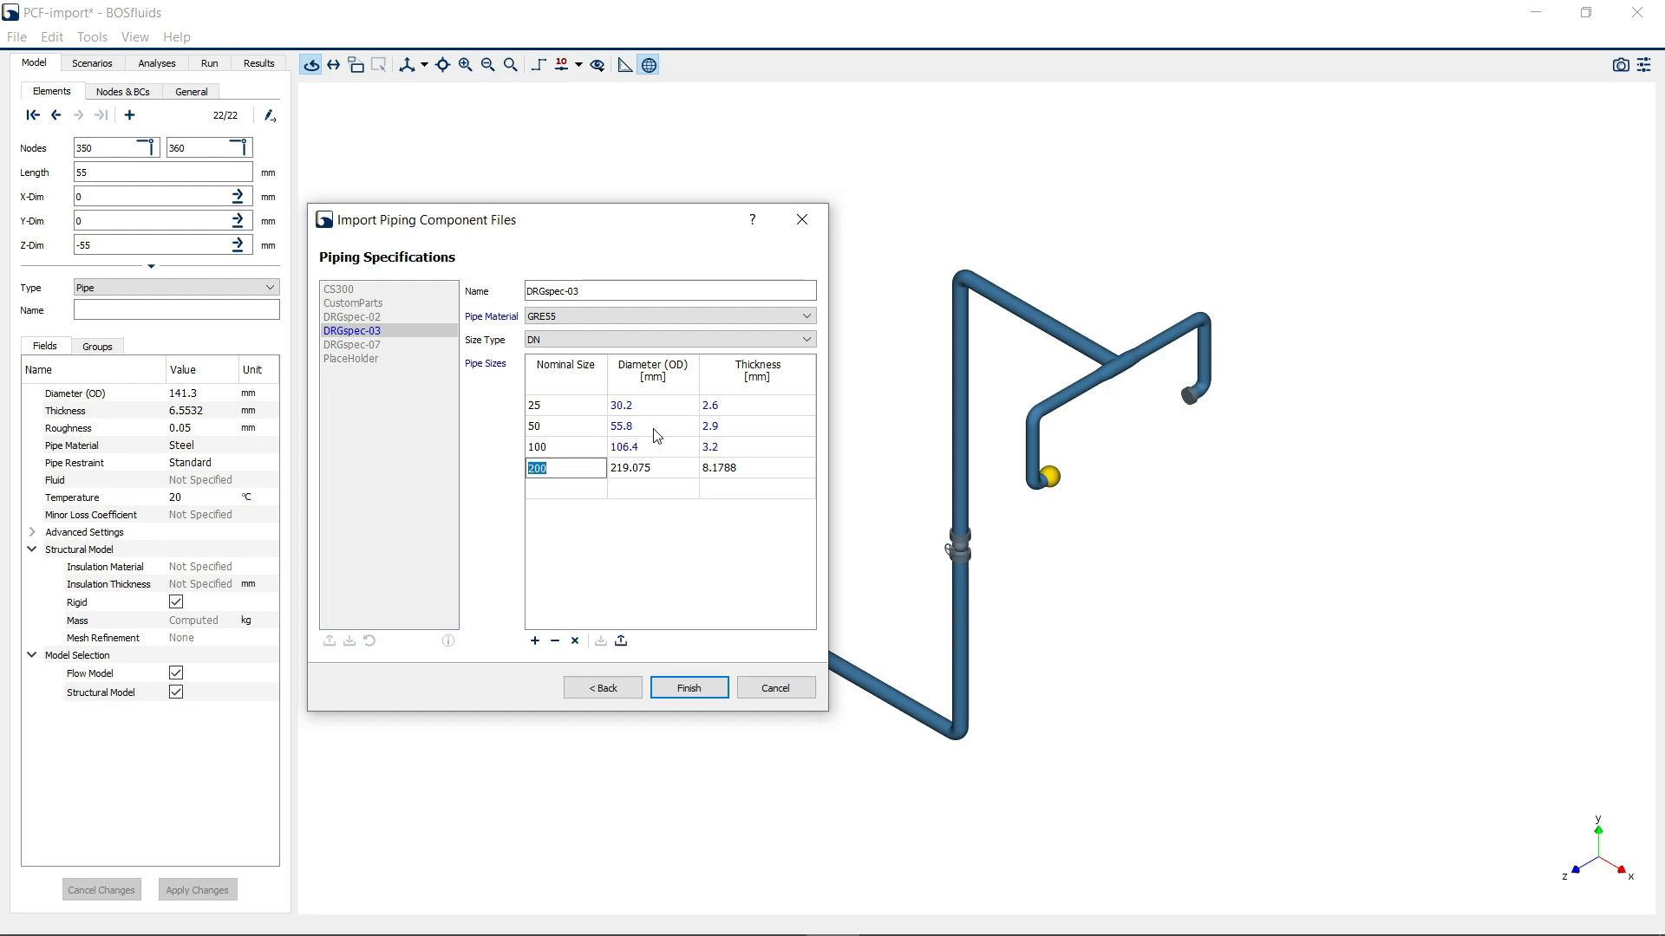
For nominal size 200 in DRGspec-03, set the outer diameter to 209.8 mm and thickness to 4.9 mm, using GRE55 as pipe material
key("Tab")
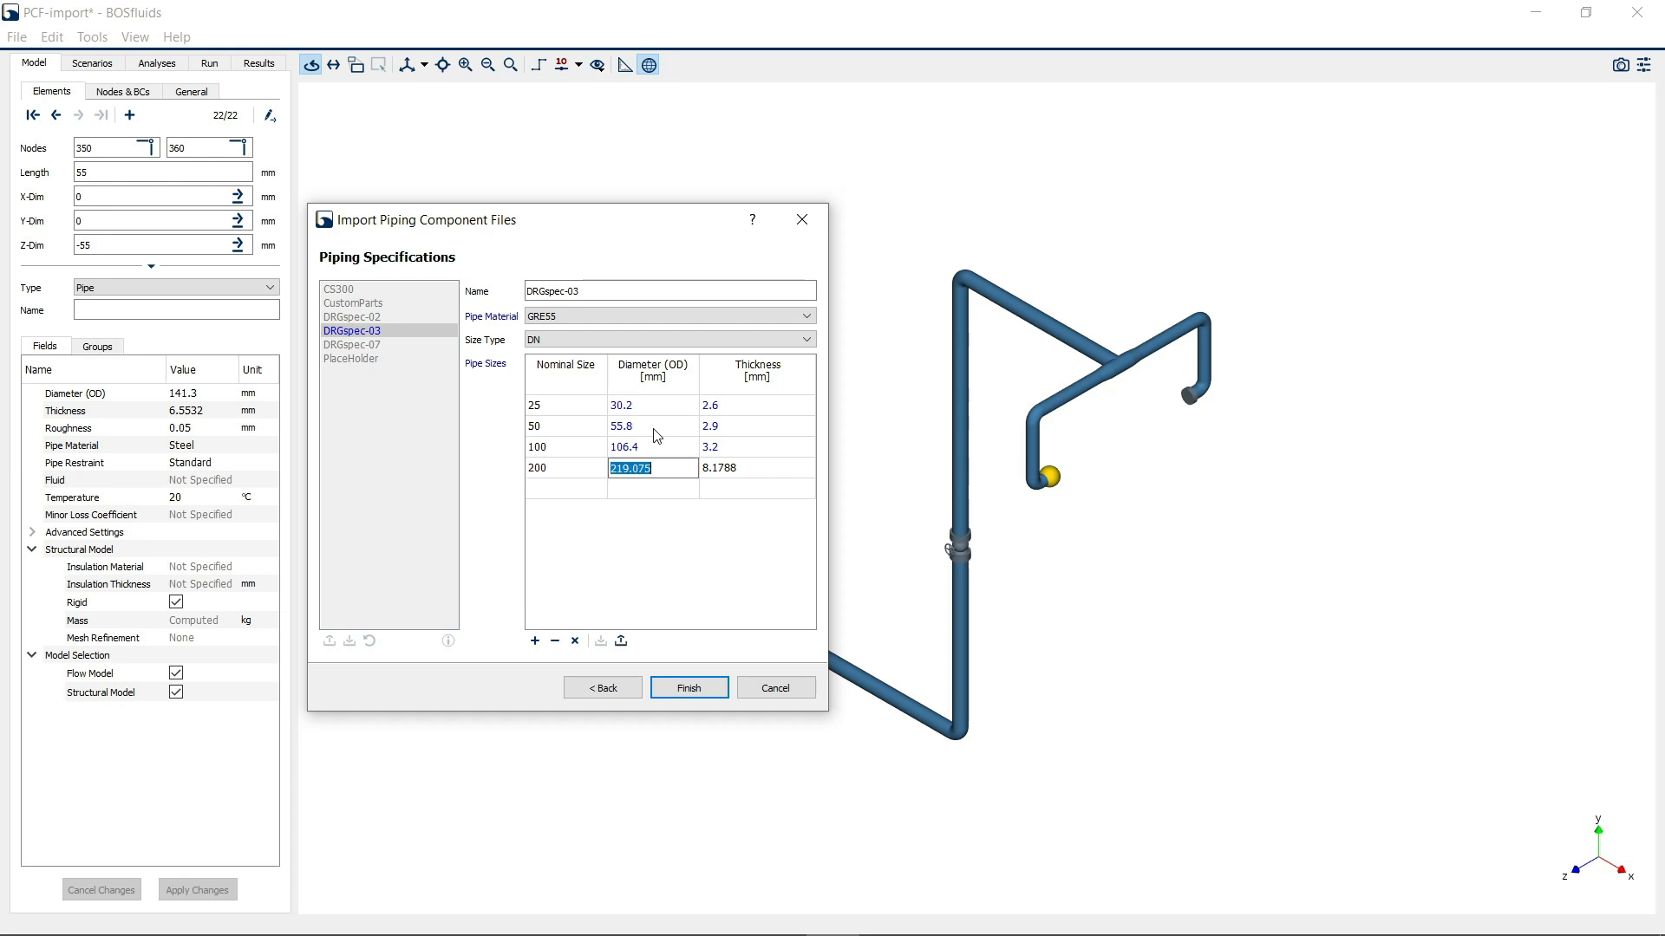
type("209.8")
key("Tab")
type("4.9")
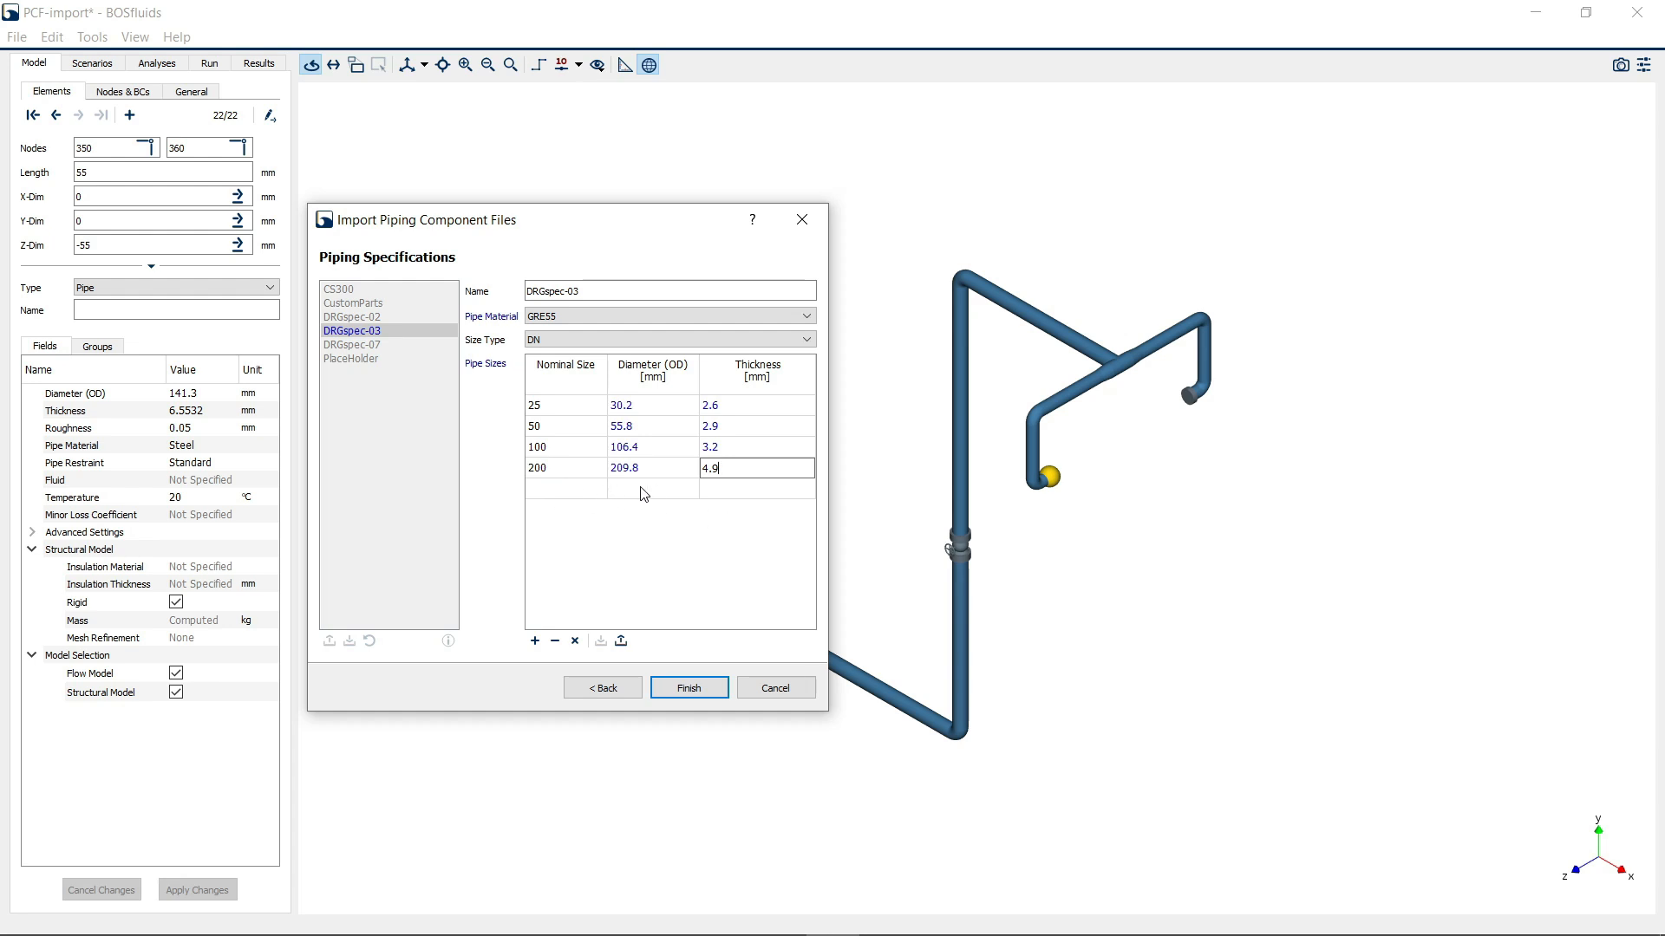
left_click(679, 492)
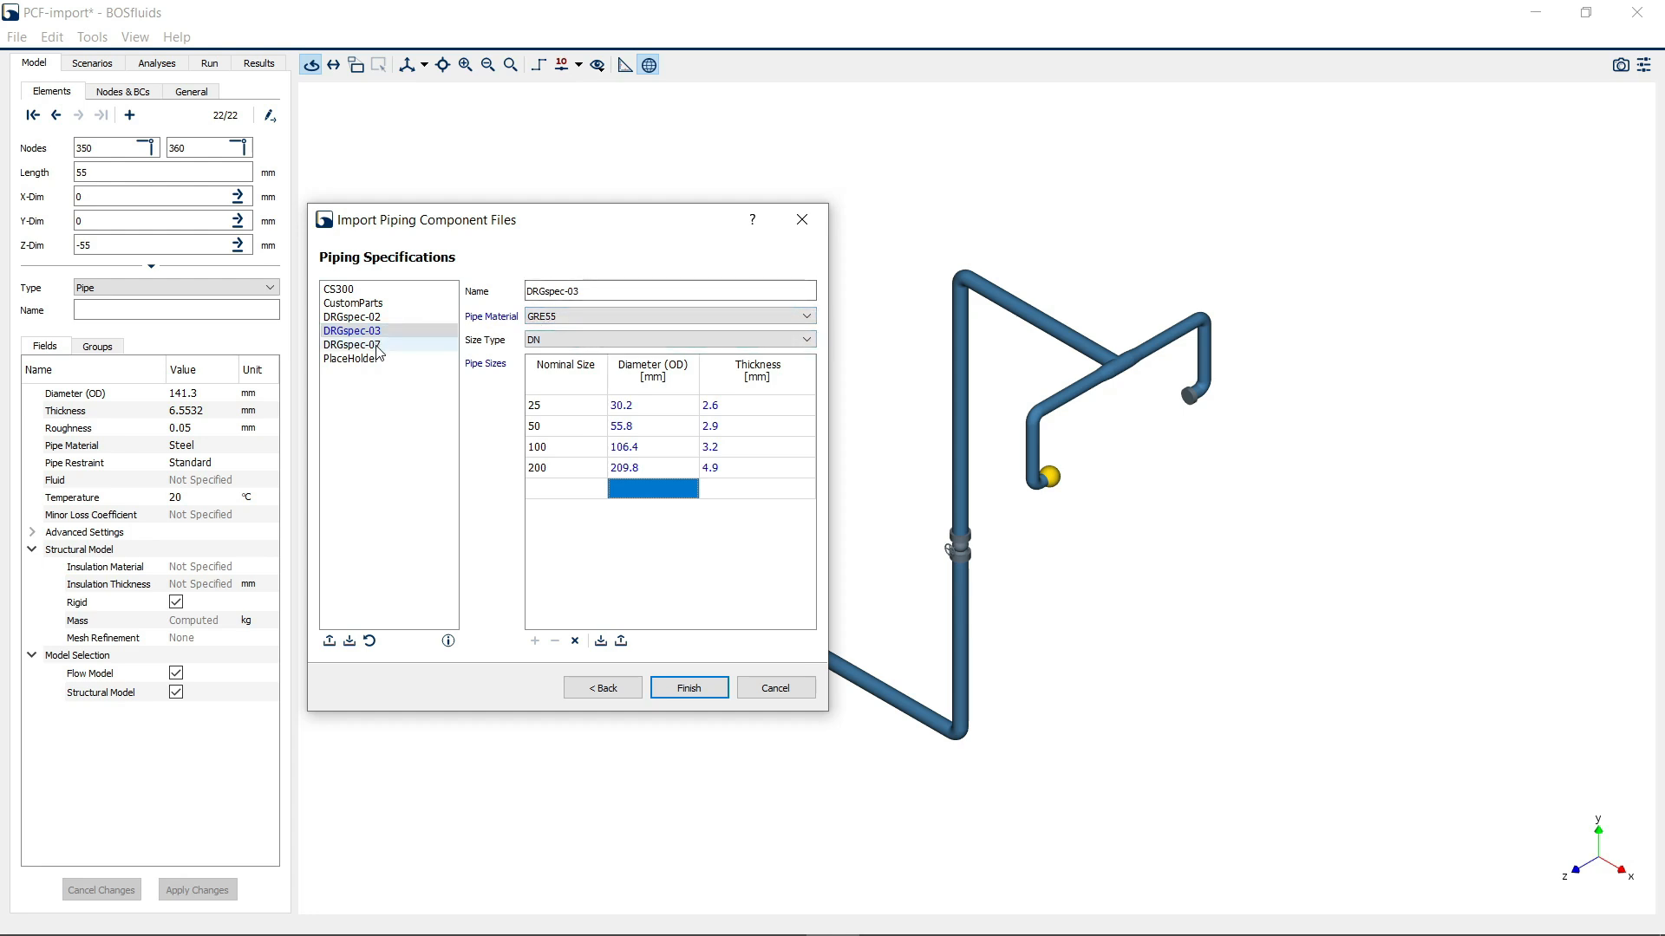
left_click(813, 322)
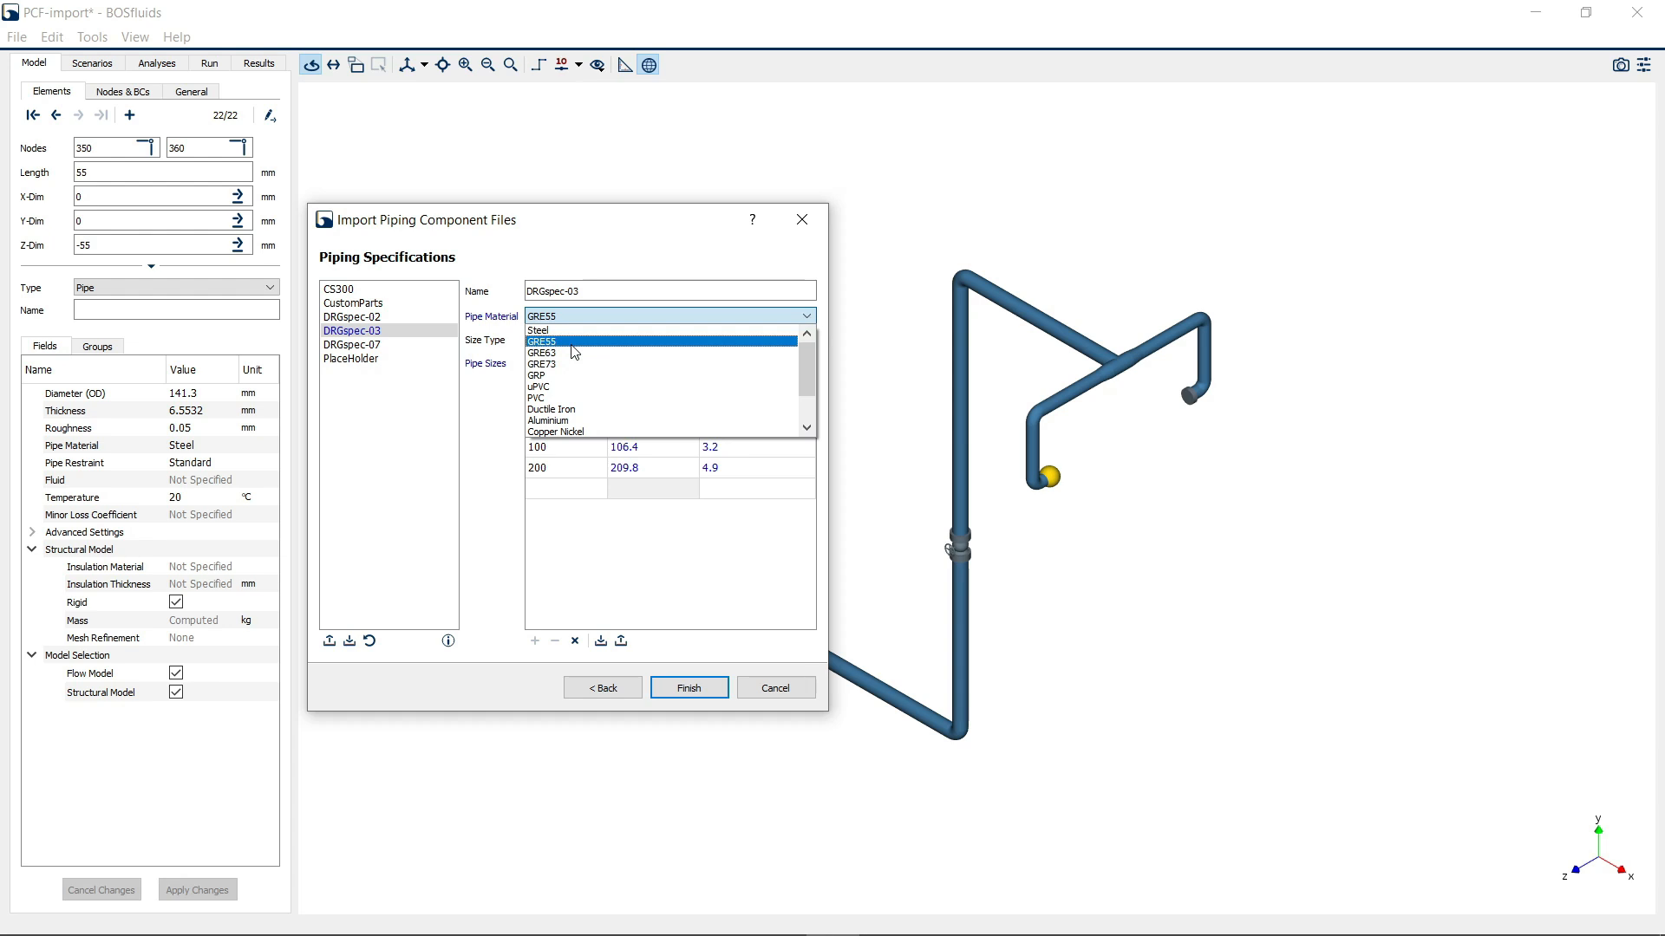
left_click(574, 343)
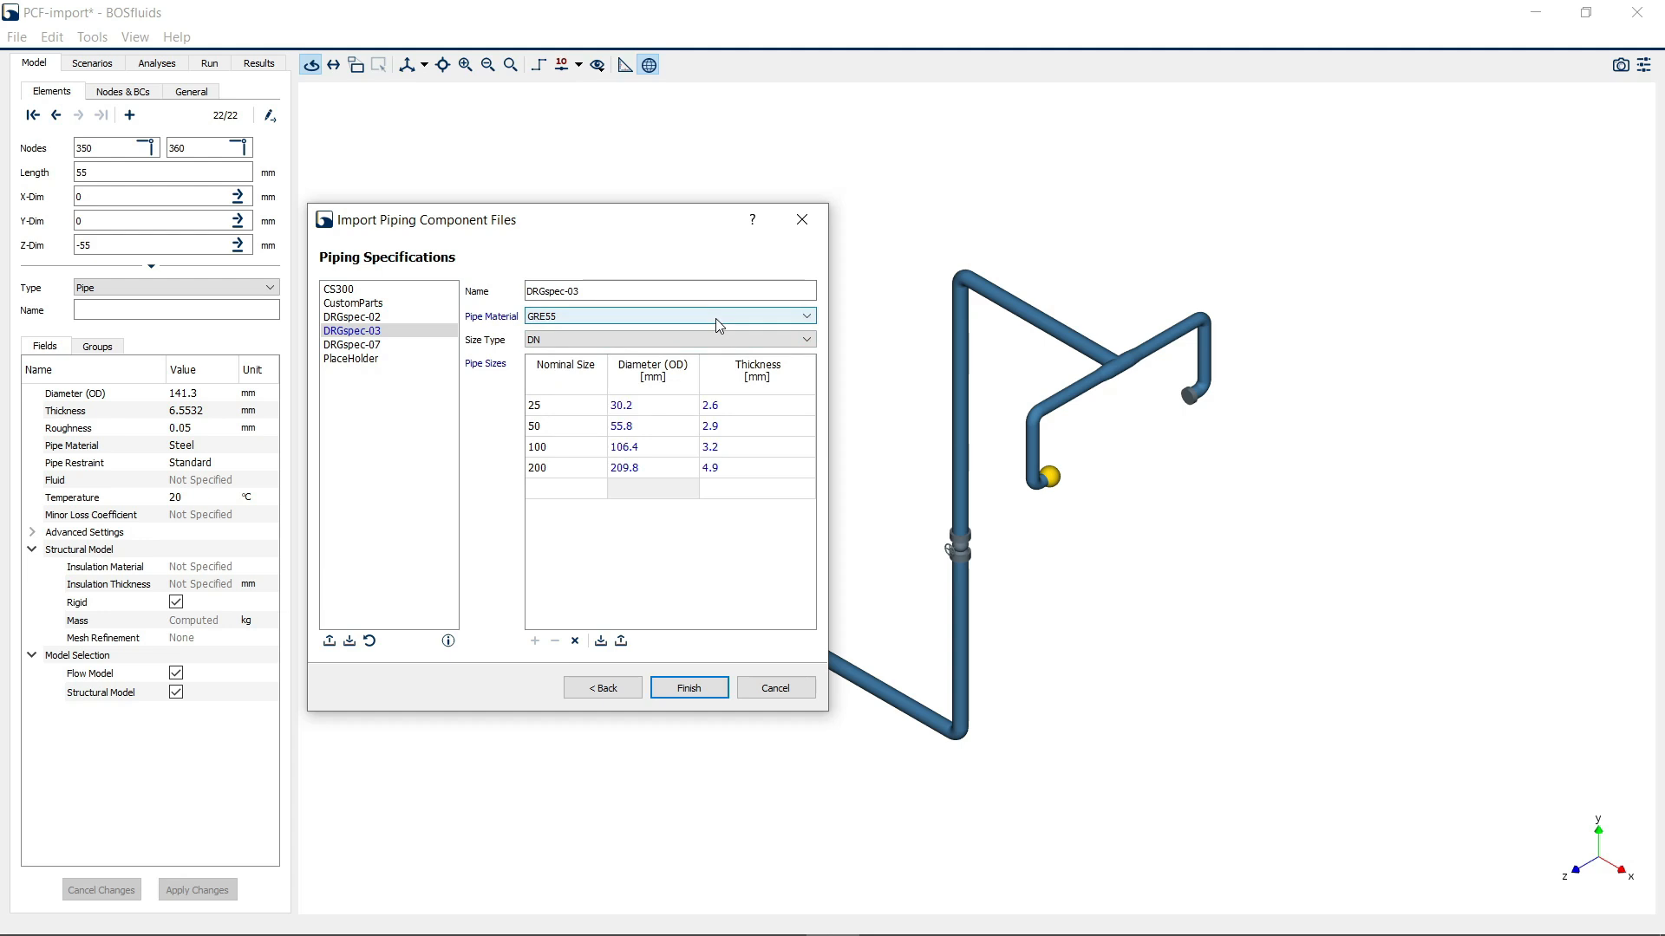
In DRGspec-07, set the thickness of nominal sizes 15, 20 and 25 to 3.7338, 3.9116 and 4.5466 mm, using pipe schedule 80
left_click(390, 346)
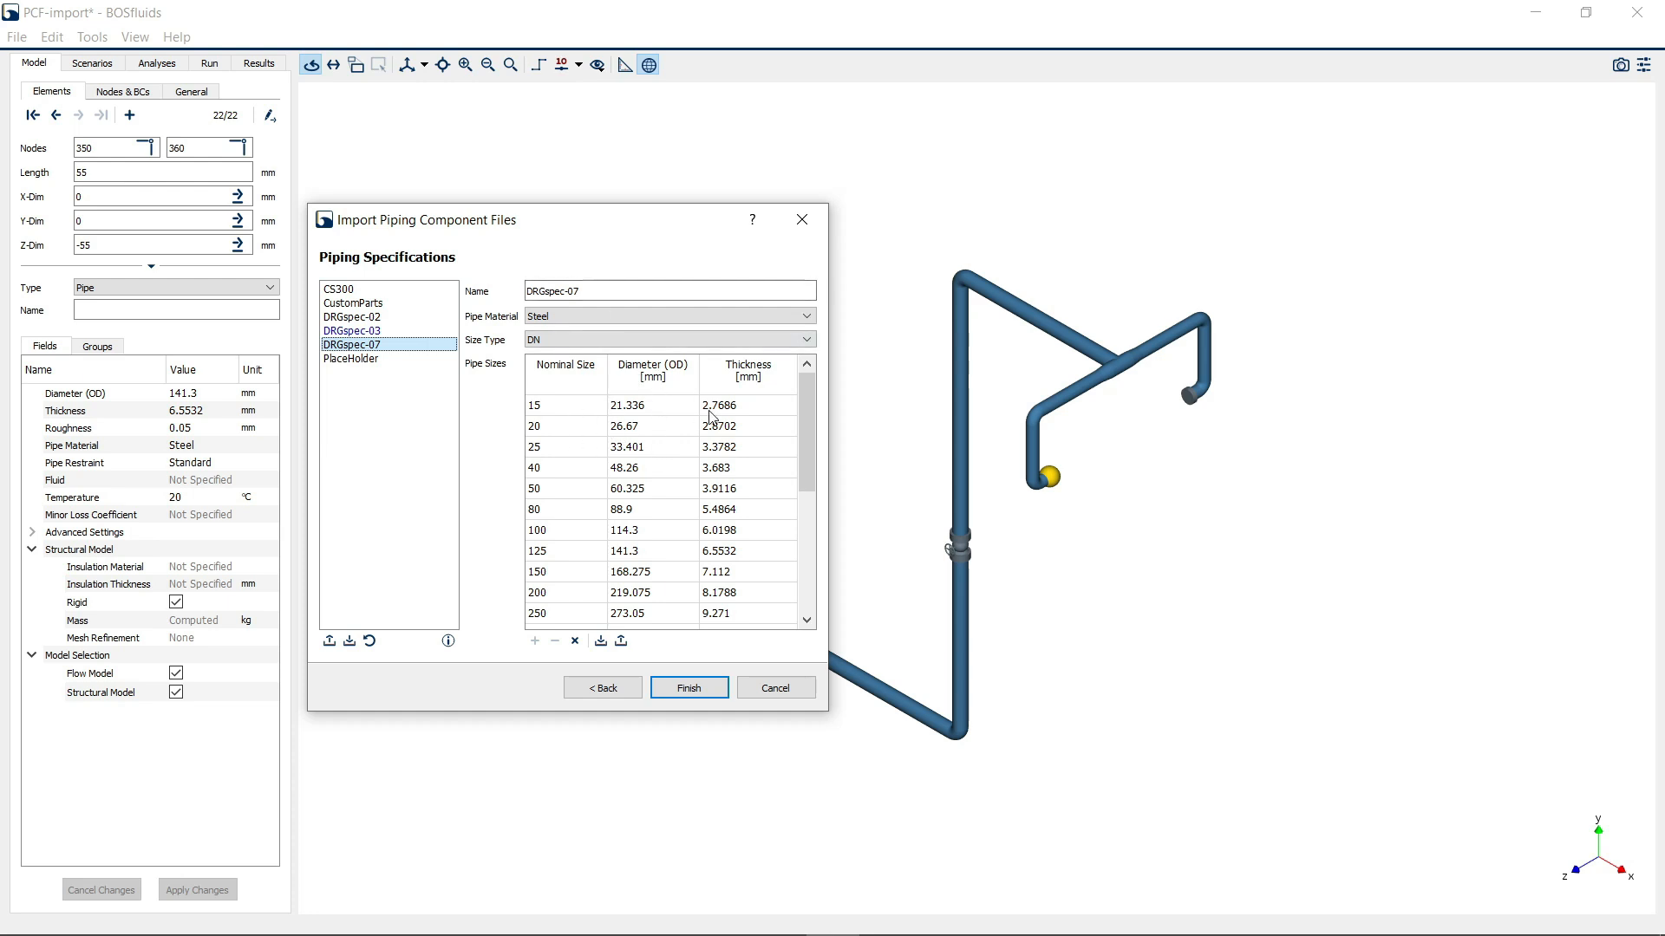
left_click_drag(814, 417, 777, 443)
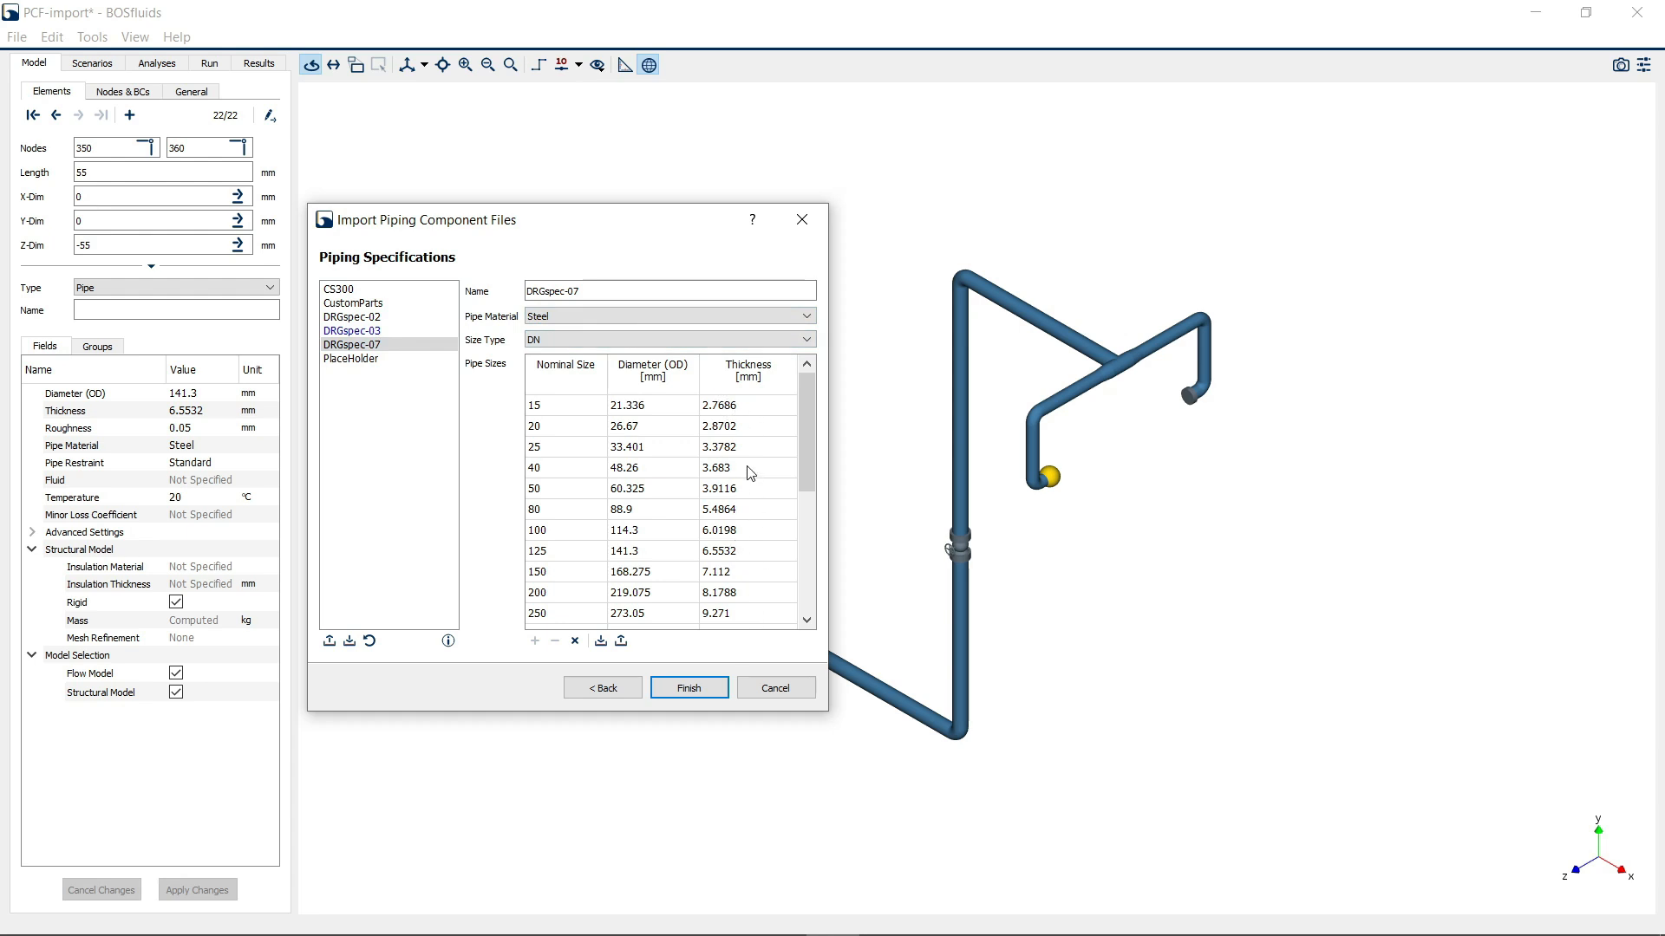
left_click_drag(800, 451, 803, 397)
left_click(731, 407)
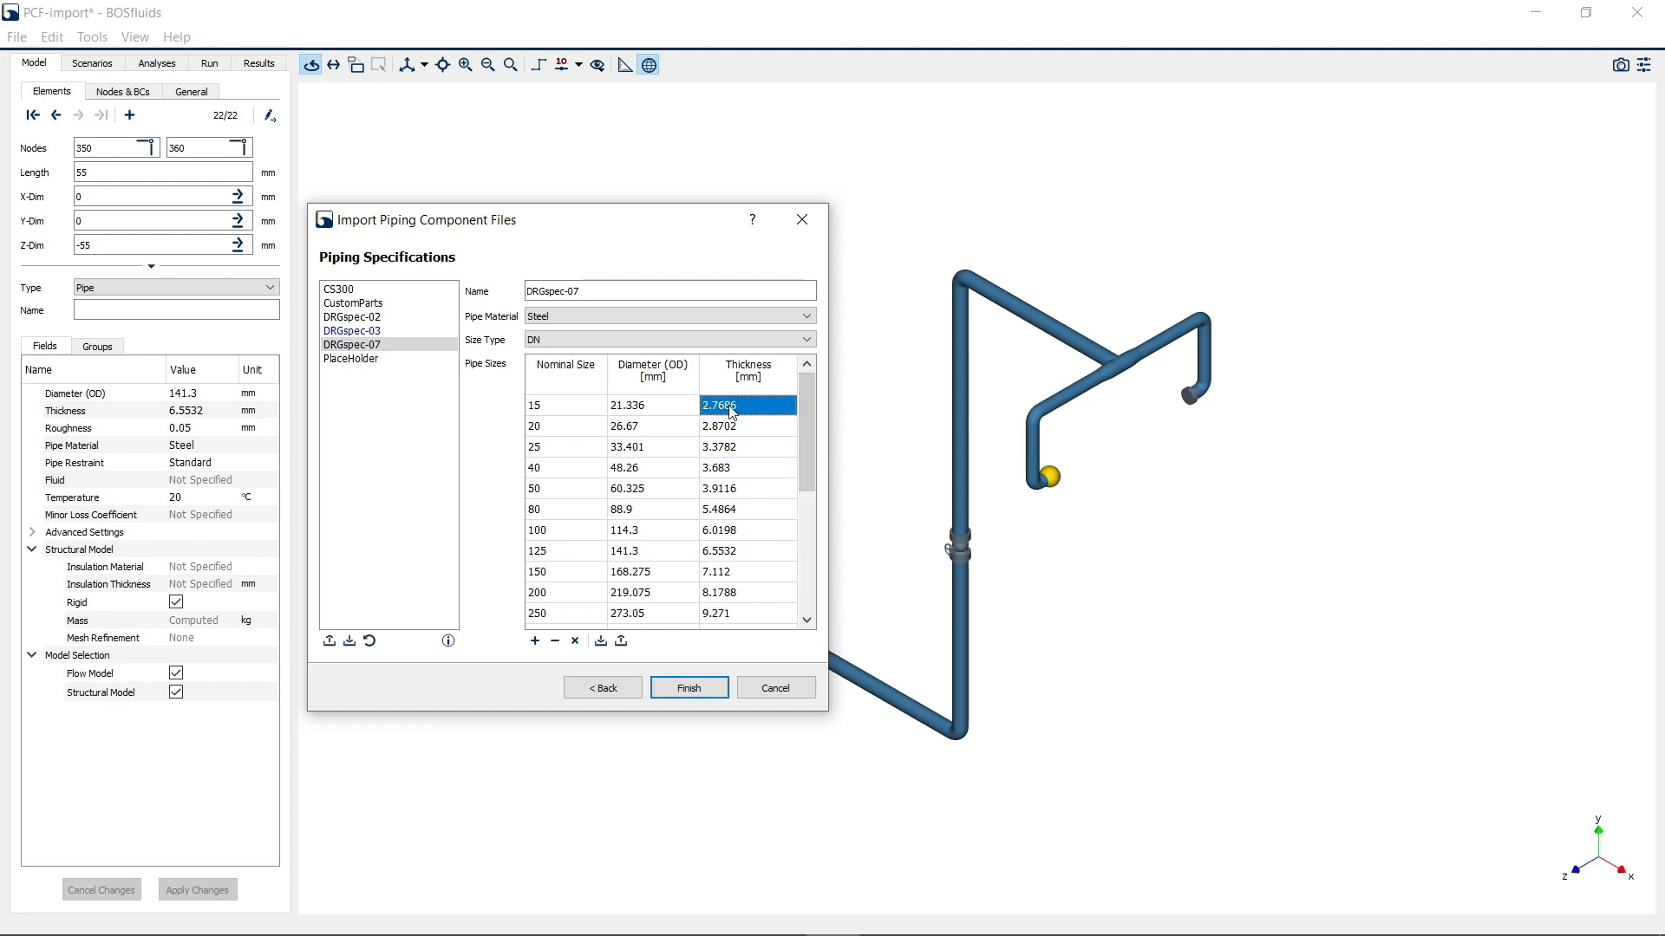
double_click(739, 408)
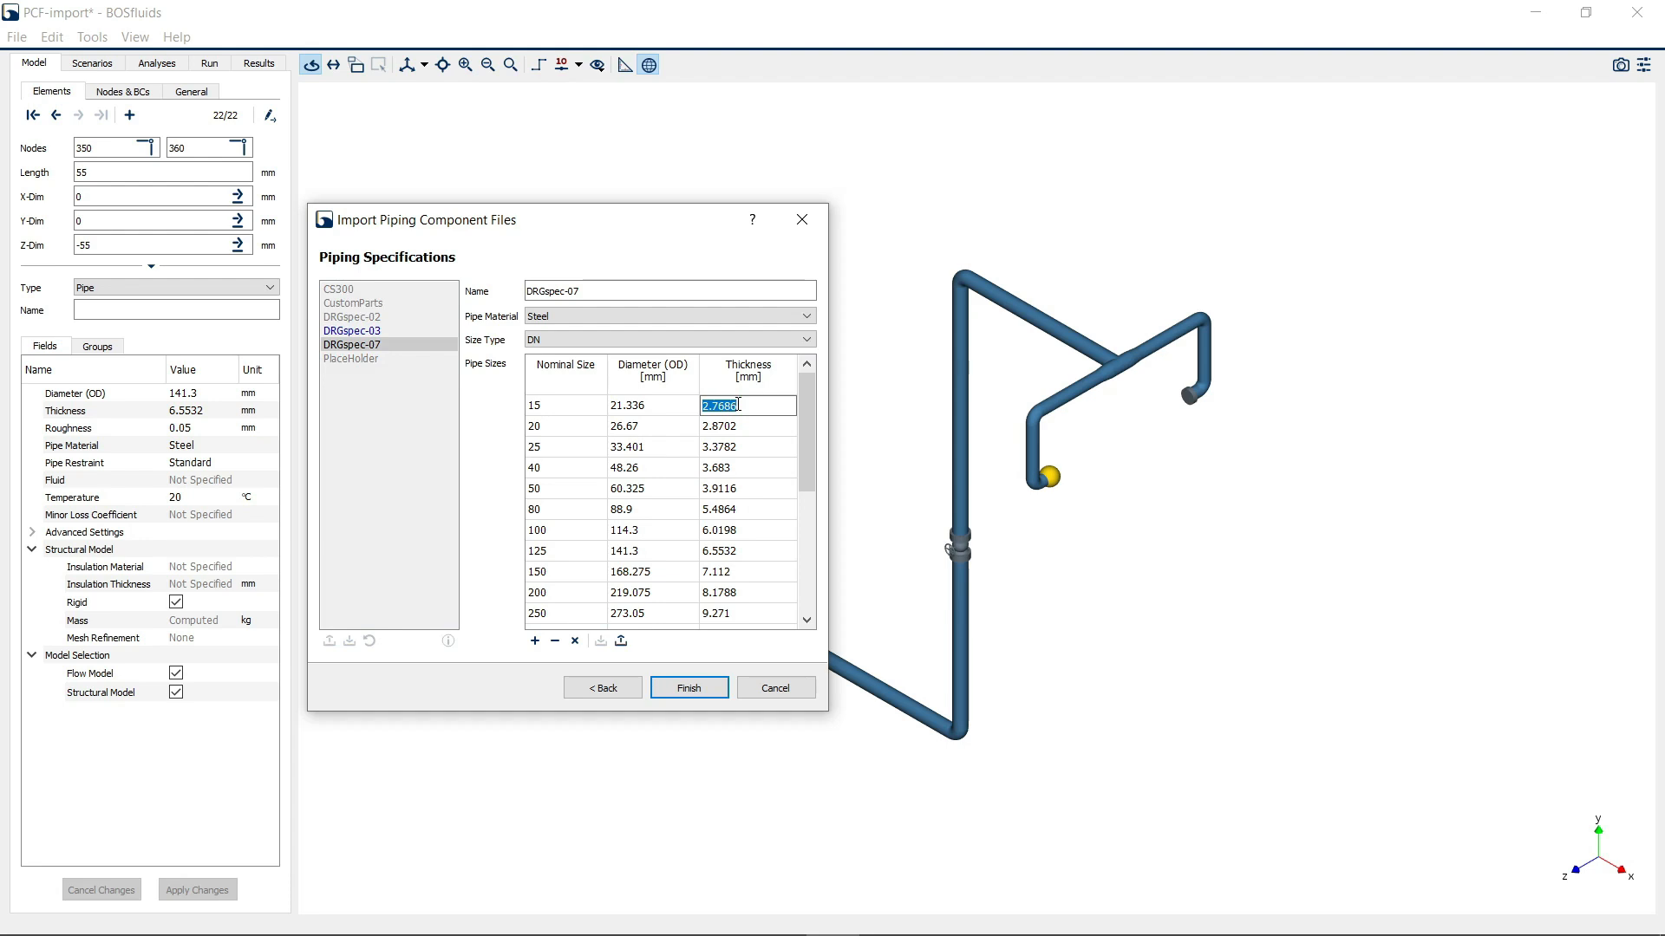
type("80")
key("Tab")
key("Tab")
key("Tab")
type("80")
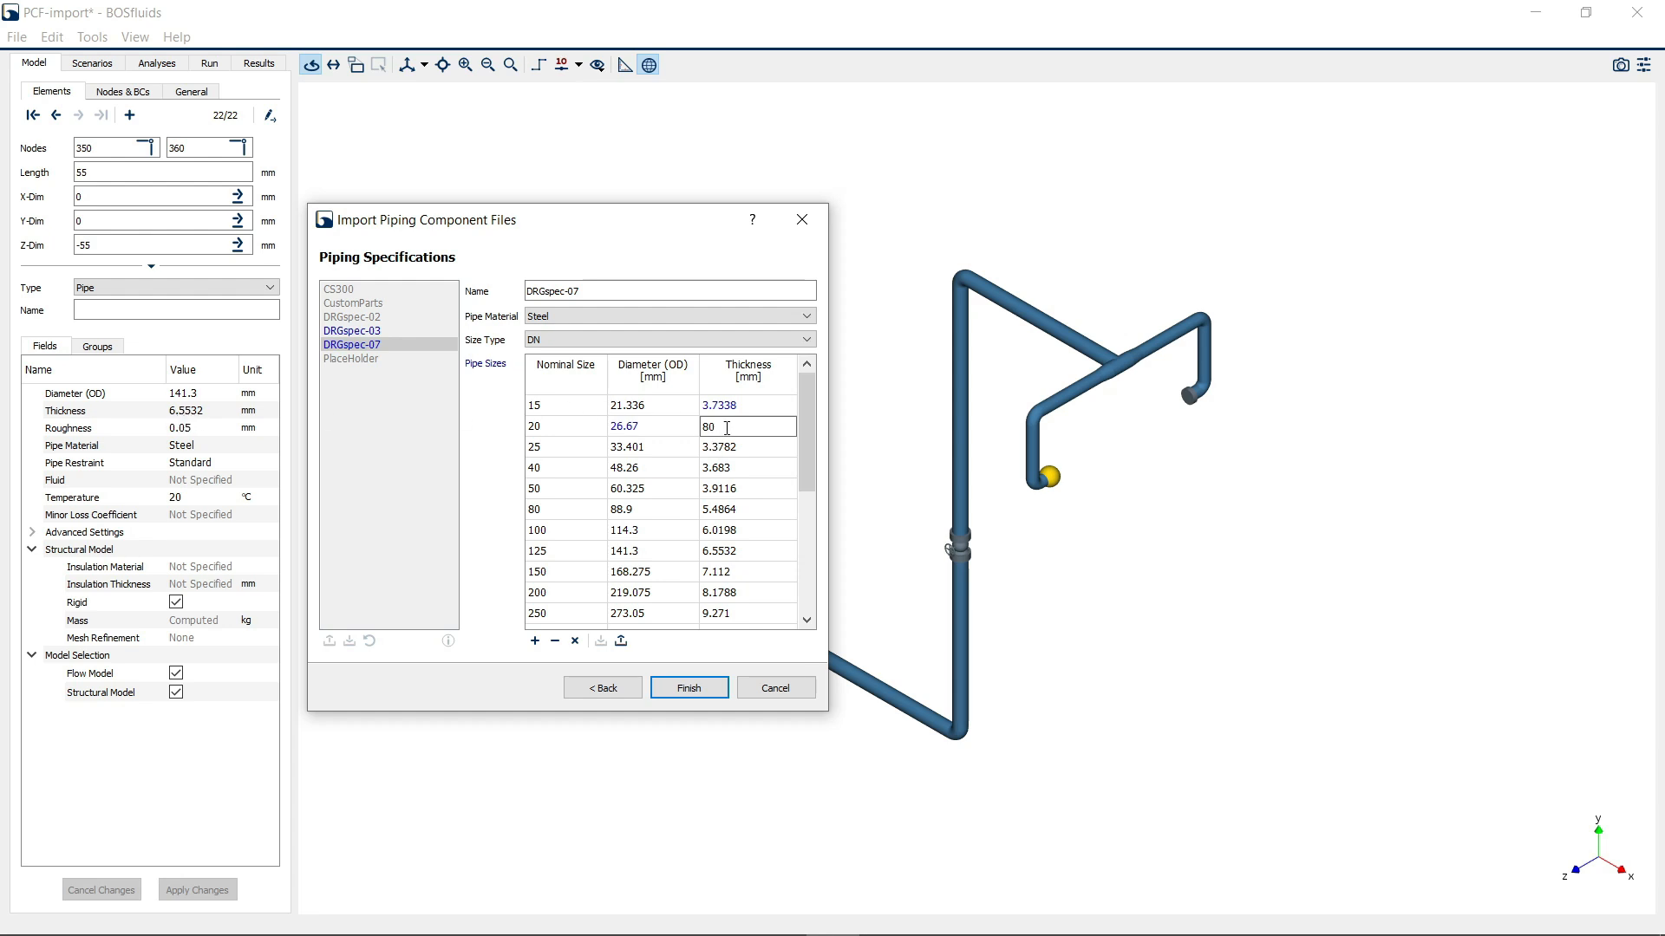
key("Tab")
left_click(741, 457)
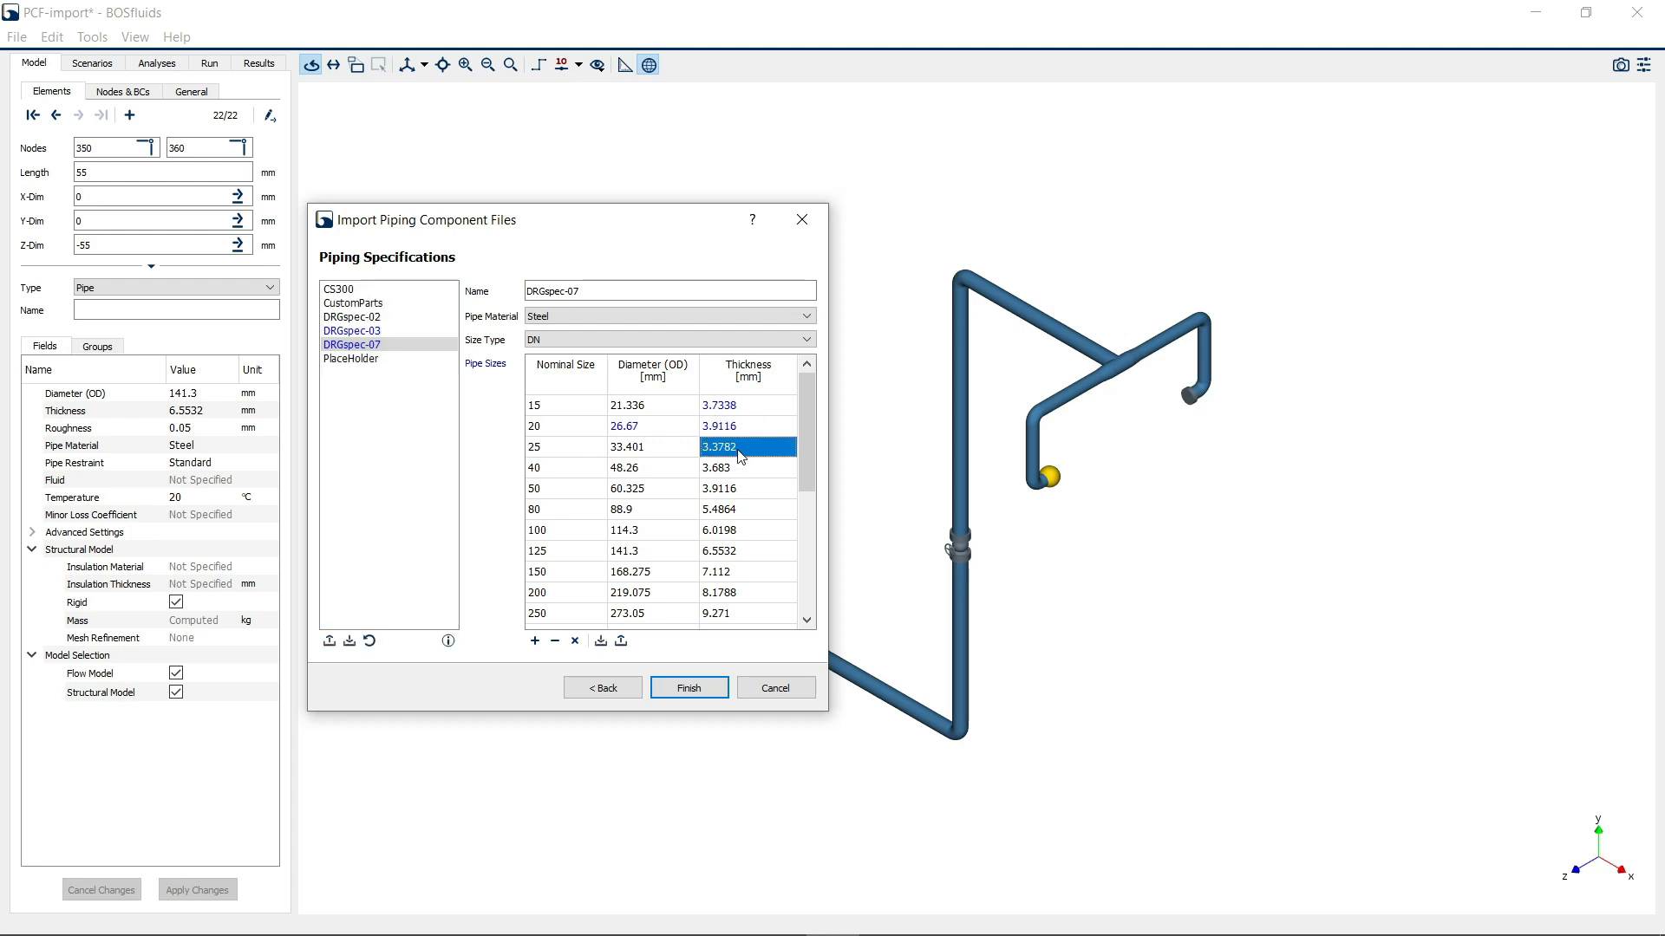
type("4.5466")
Try to set the thickness of nominal size 40 in DRGspec-07 with pipe schedule xxs
left_click(741, 477)
left_click(740, 472)
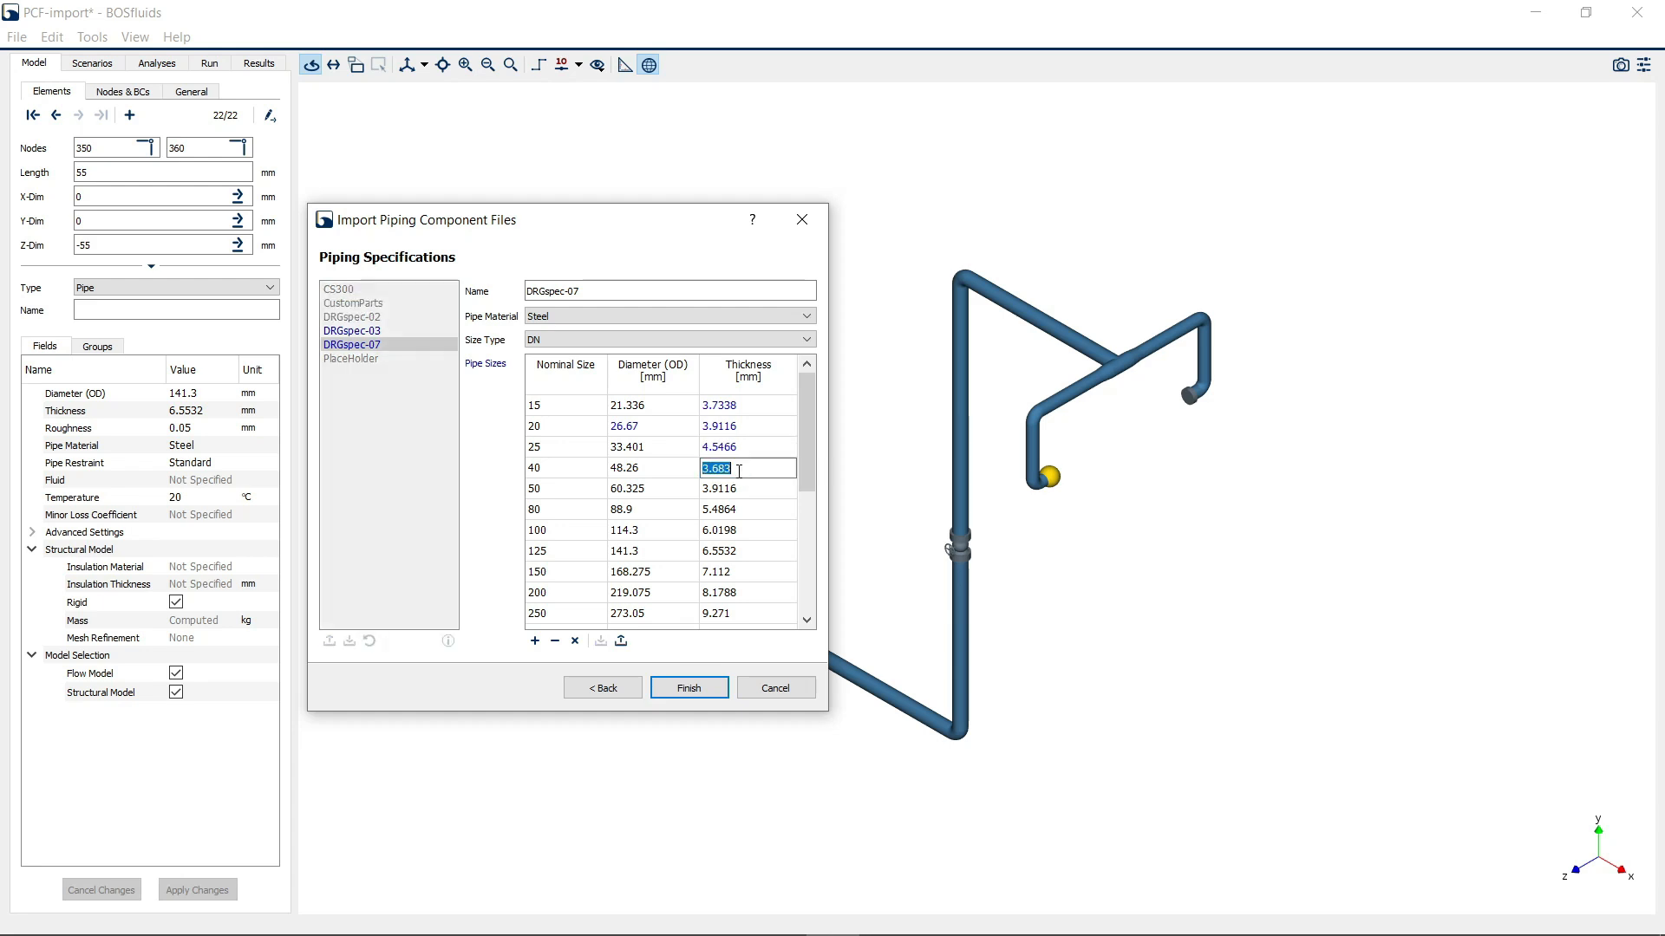
type("xxs")
key("Return")
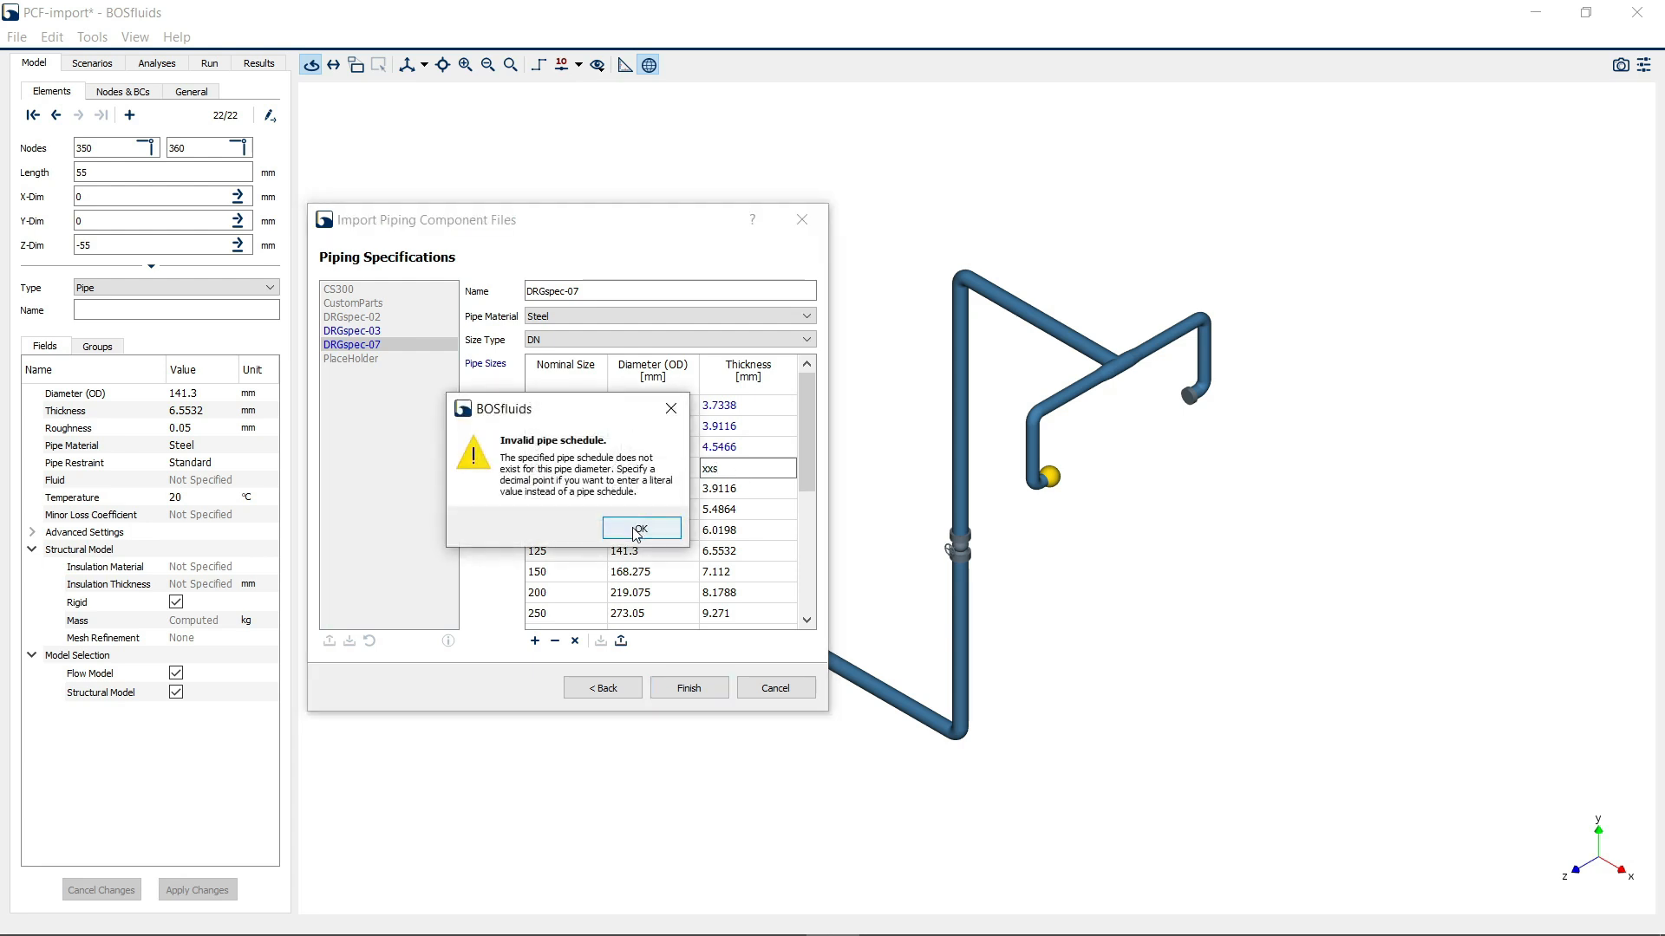
left_click(640, 529)
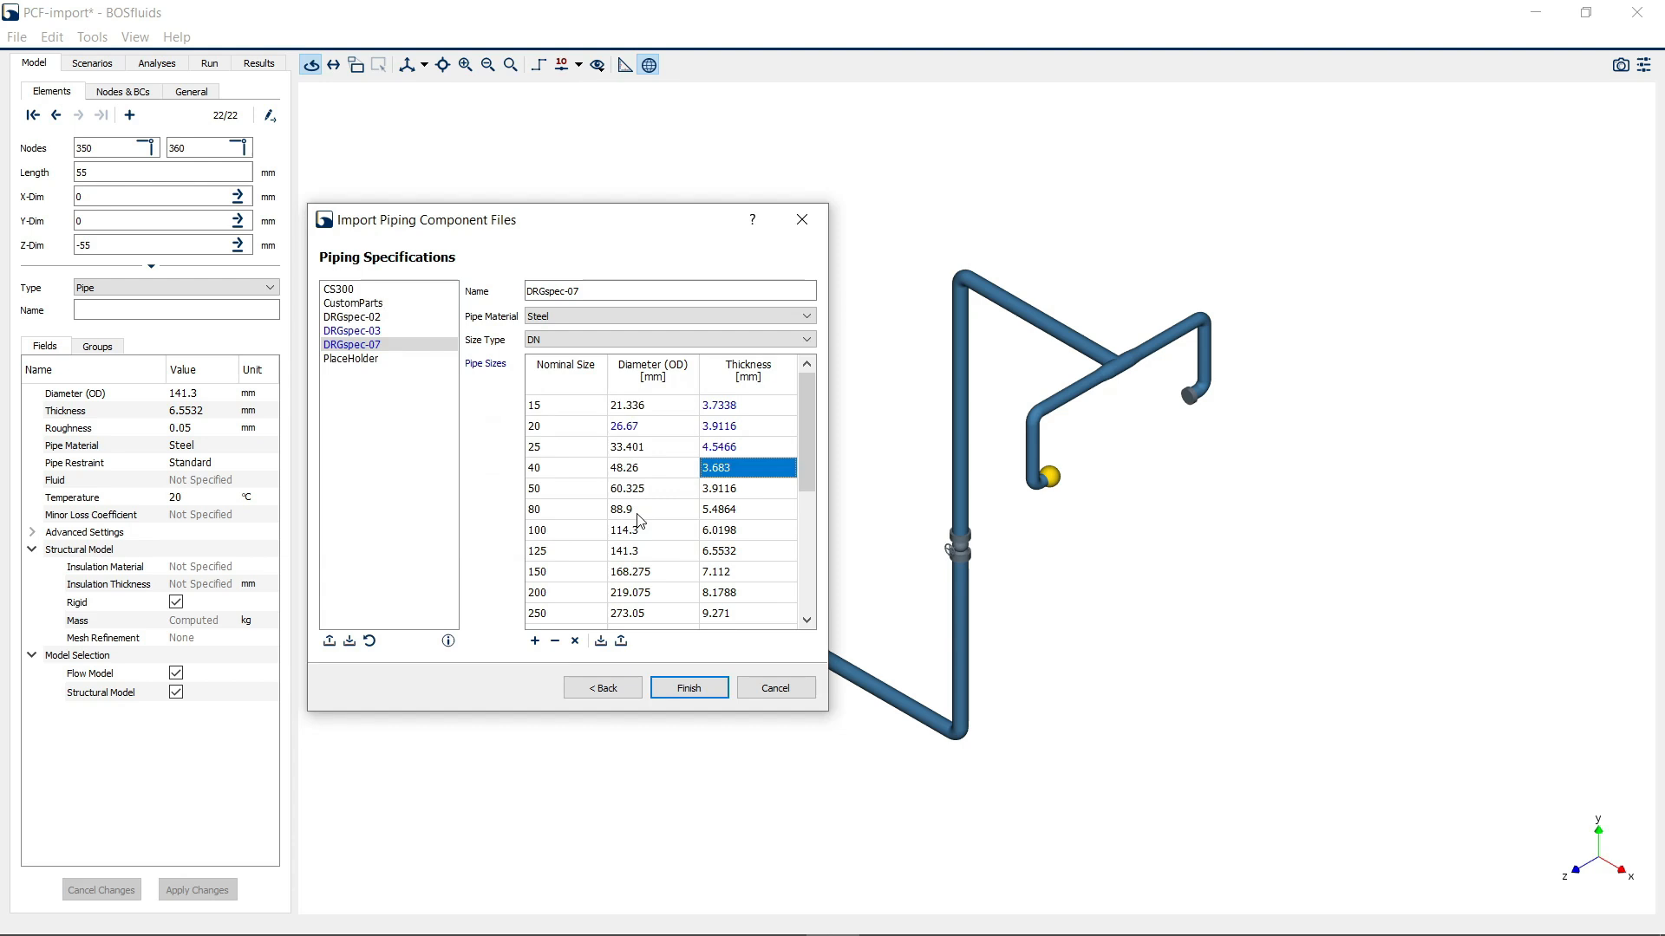
Set the thickness of nominal size 100 in DRGspec-07 by entering pipe schedule xxs
left_click(749, 491)
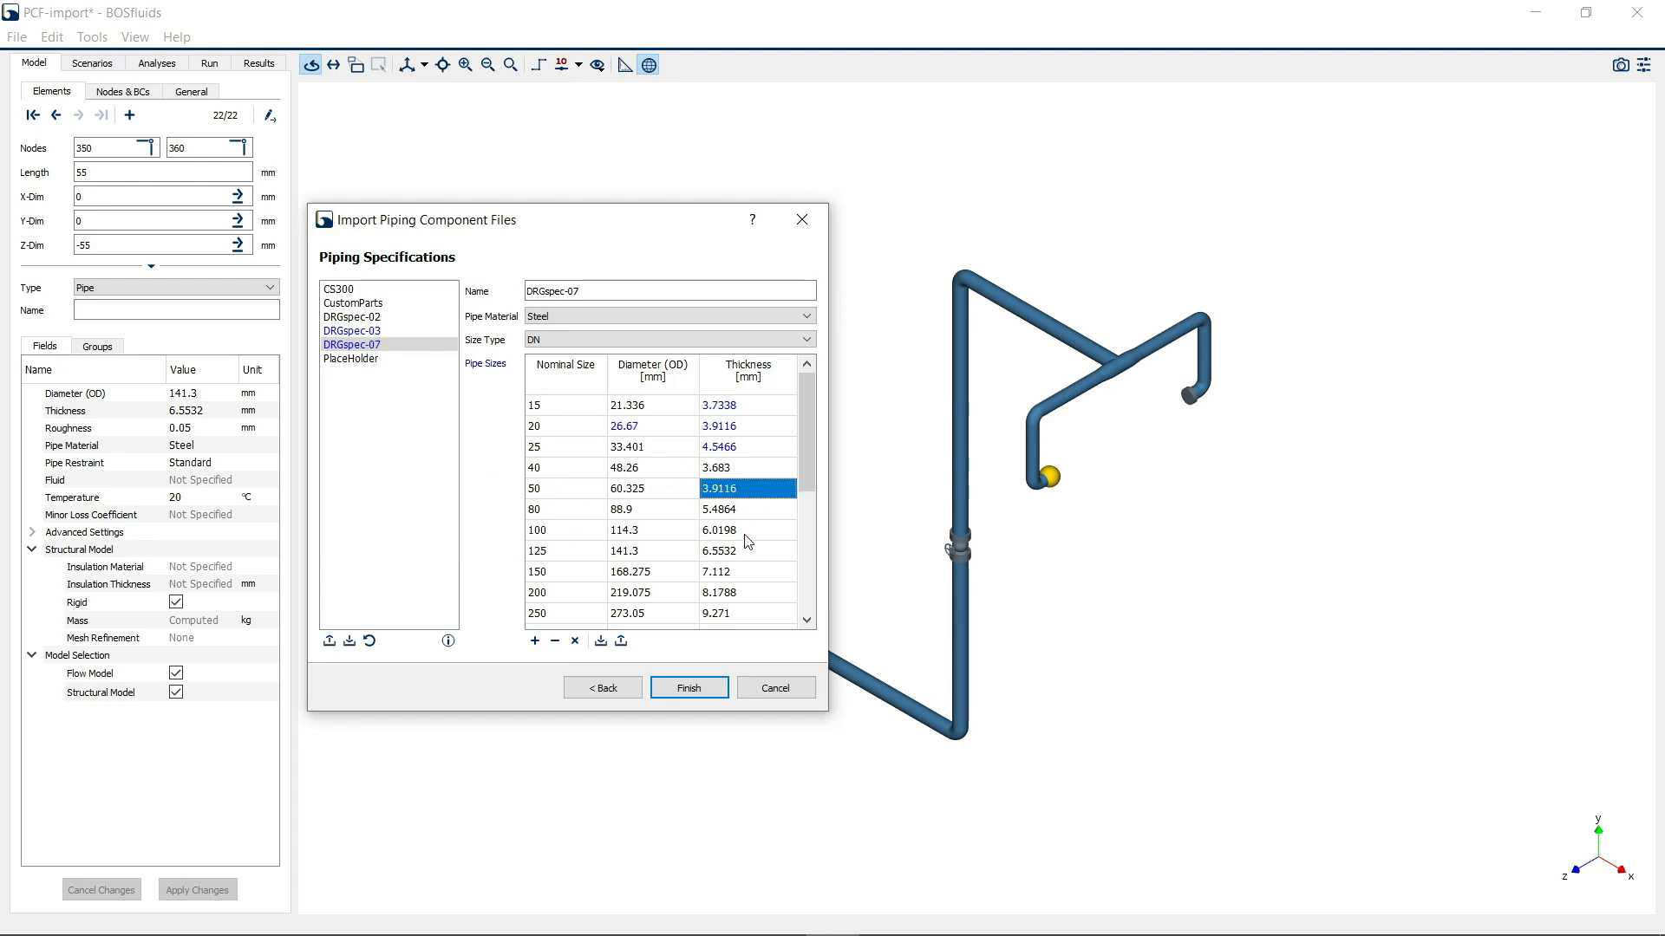
left_click(747, 530)
left_click(747, 530)
type("xxs")
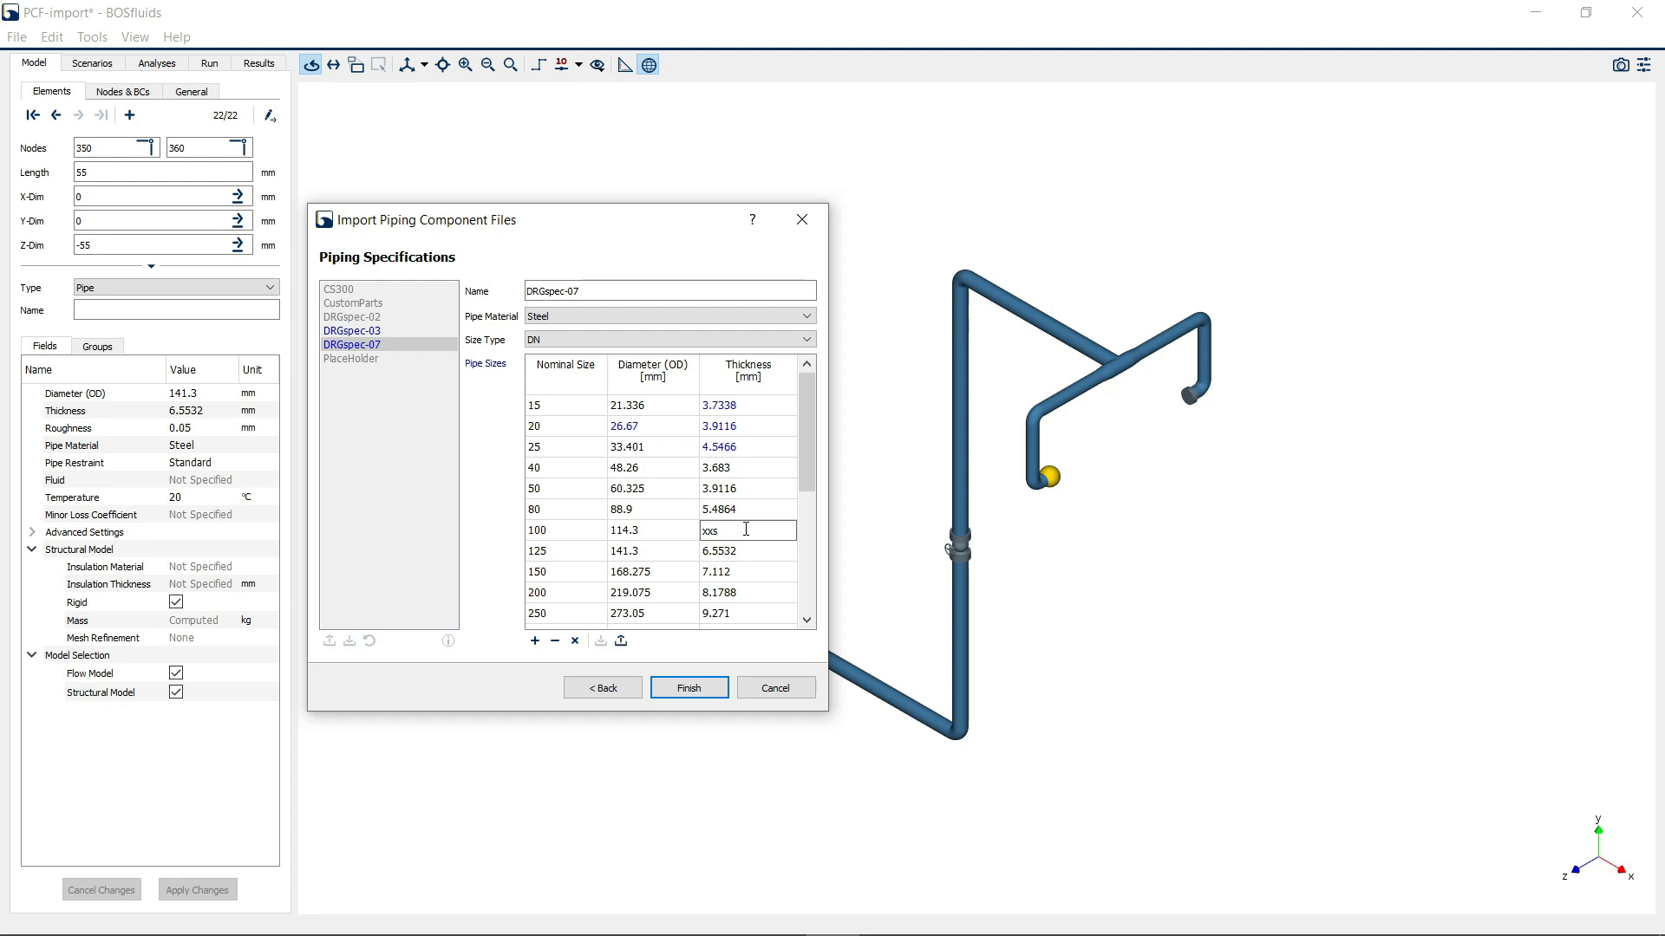
key("Return")
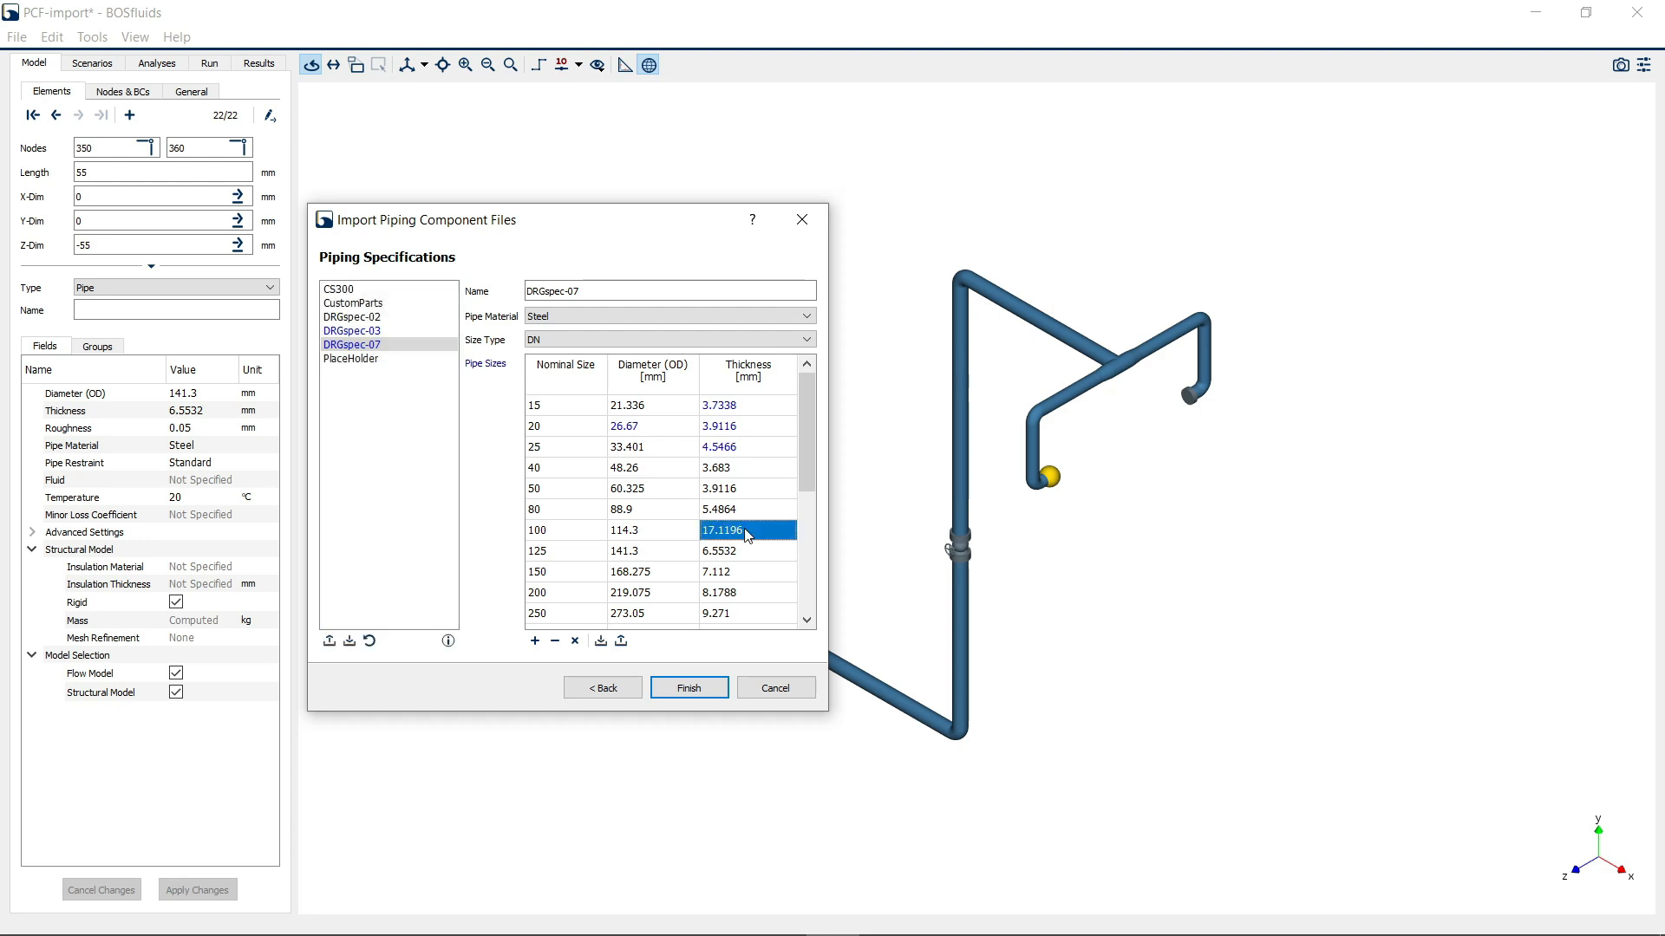
In DRGspec-07, set the thickness of nominal sizes 40, 50 and 80 to 5.08, 5.5372 and 7.62 mm by entering their pipe schedules
double_click(738, 468)
type("xs")
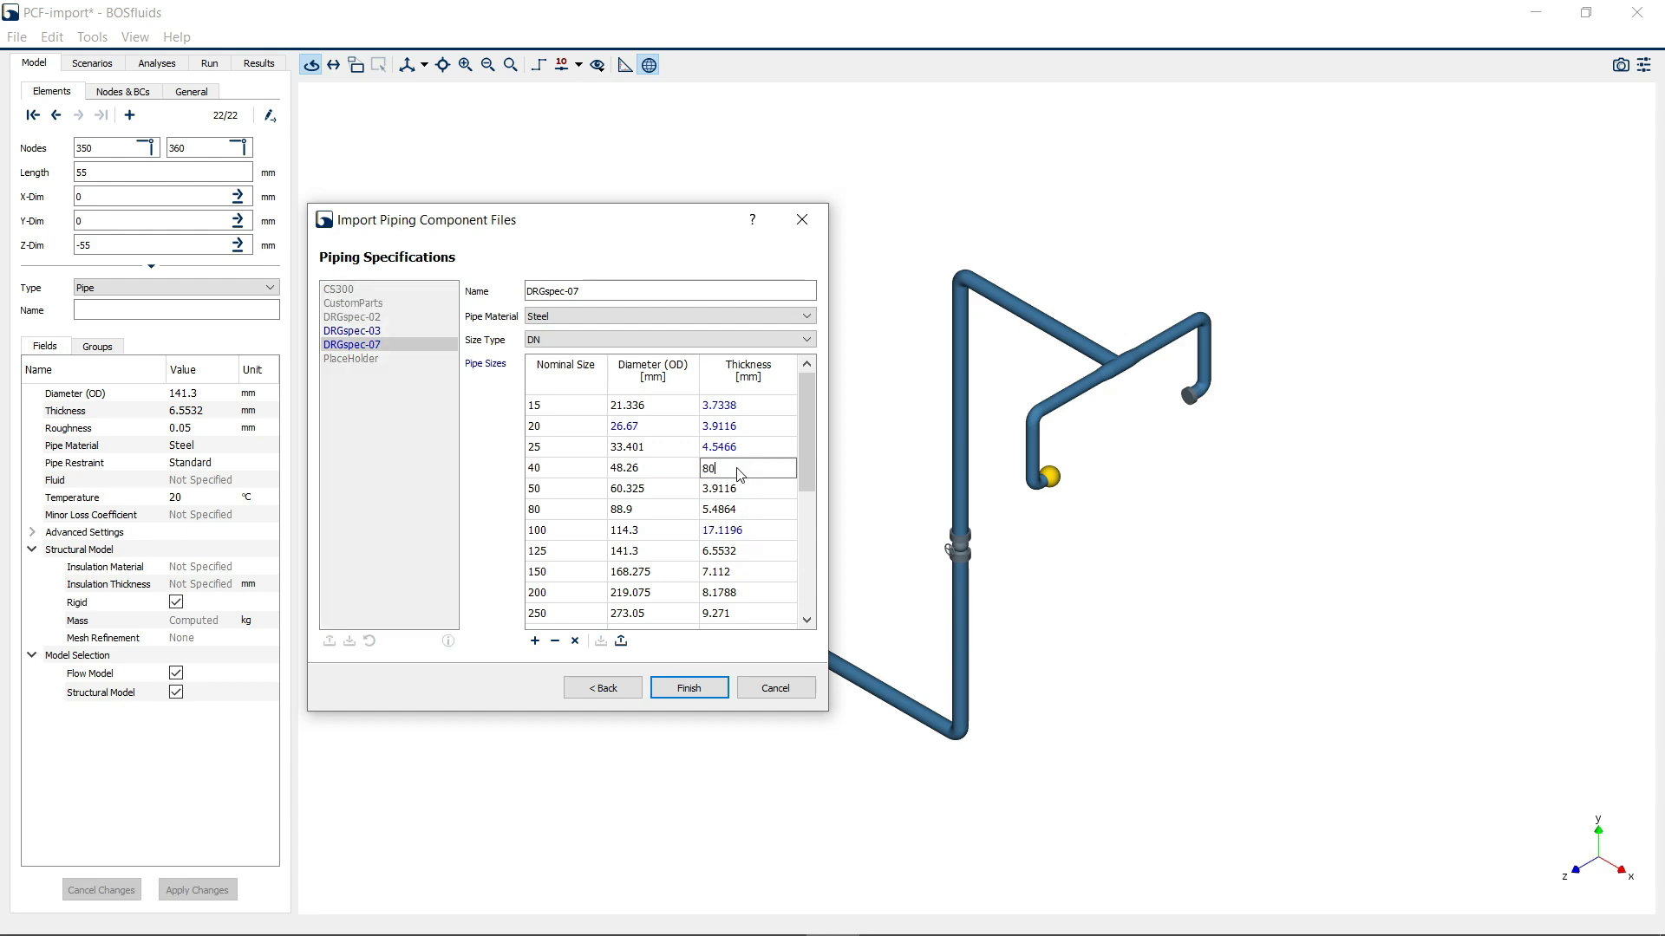
key("Return")
double_click(738, 489)
type("xs")
key("Return")
double_click(740, 510)
type("xs")
key("Return")
Save the DRGspec-07 pipe size table as the CSV file spec07 in the webinar folder and finish the PCF import
scroll(743, 515, "down", 4)
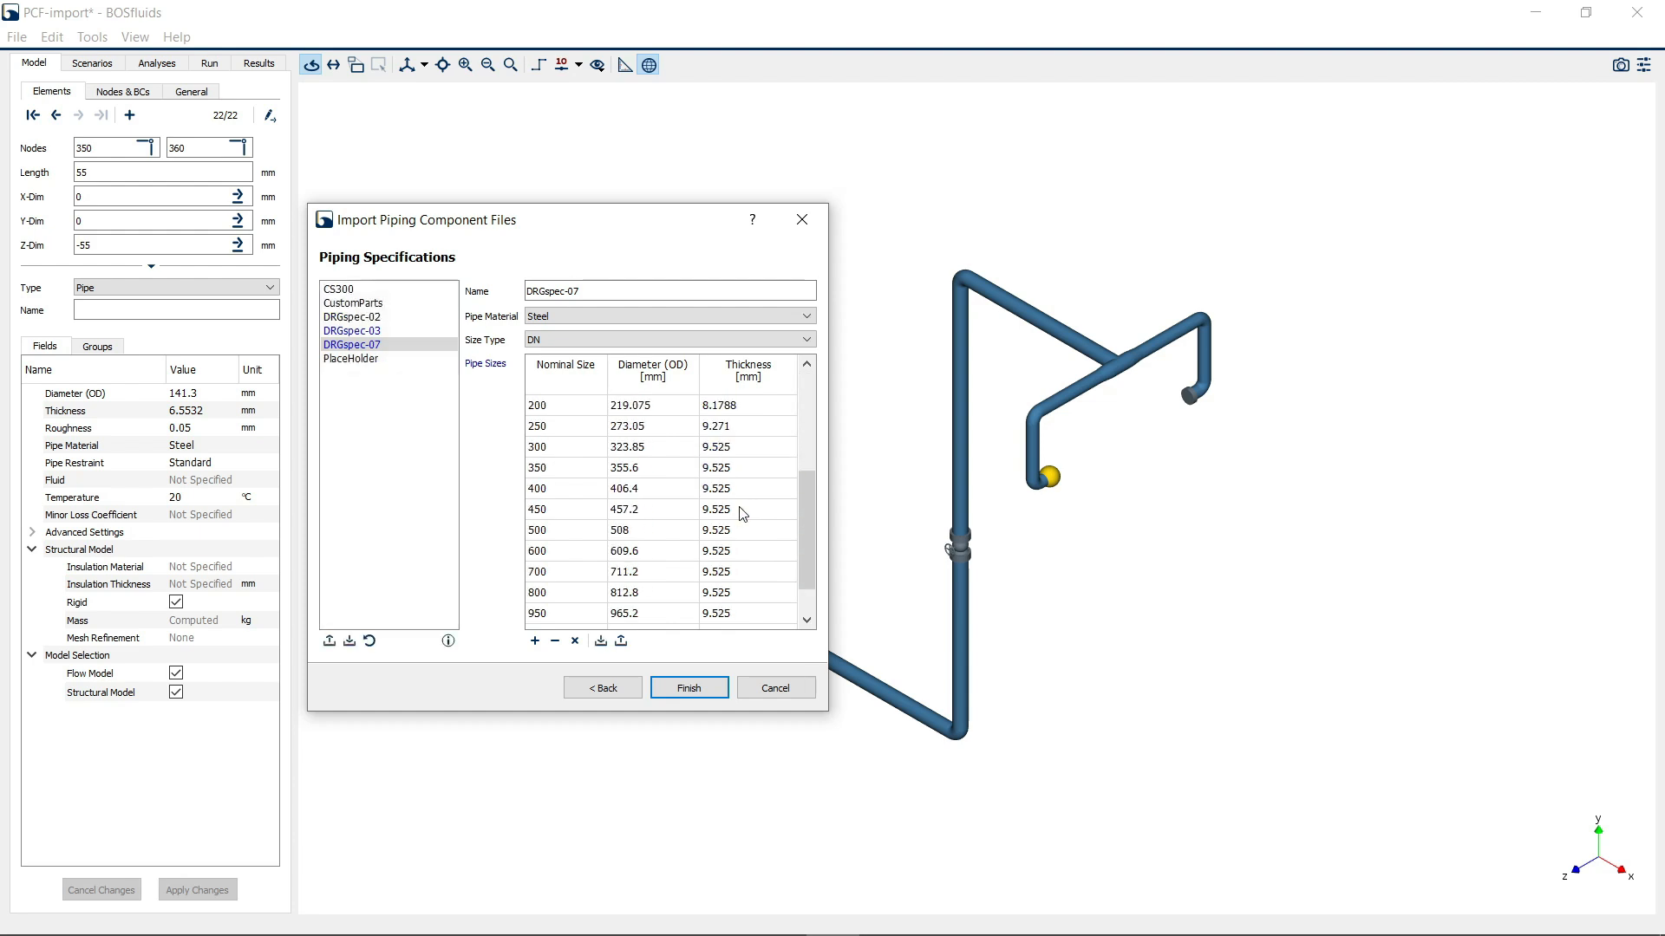
scroll(732, 486, "up", 4)
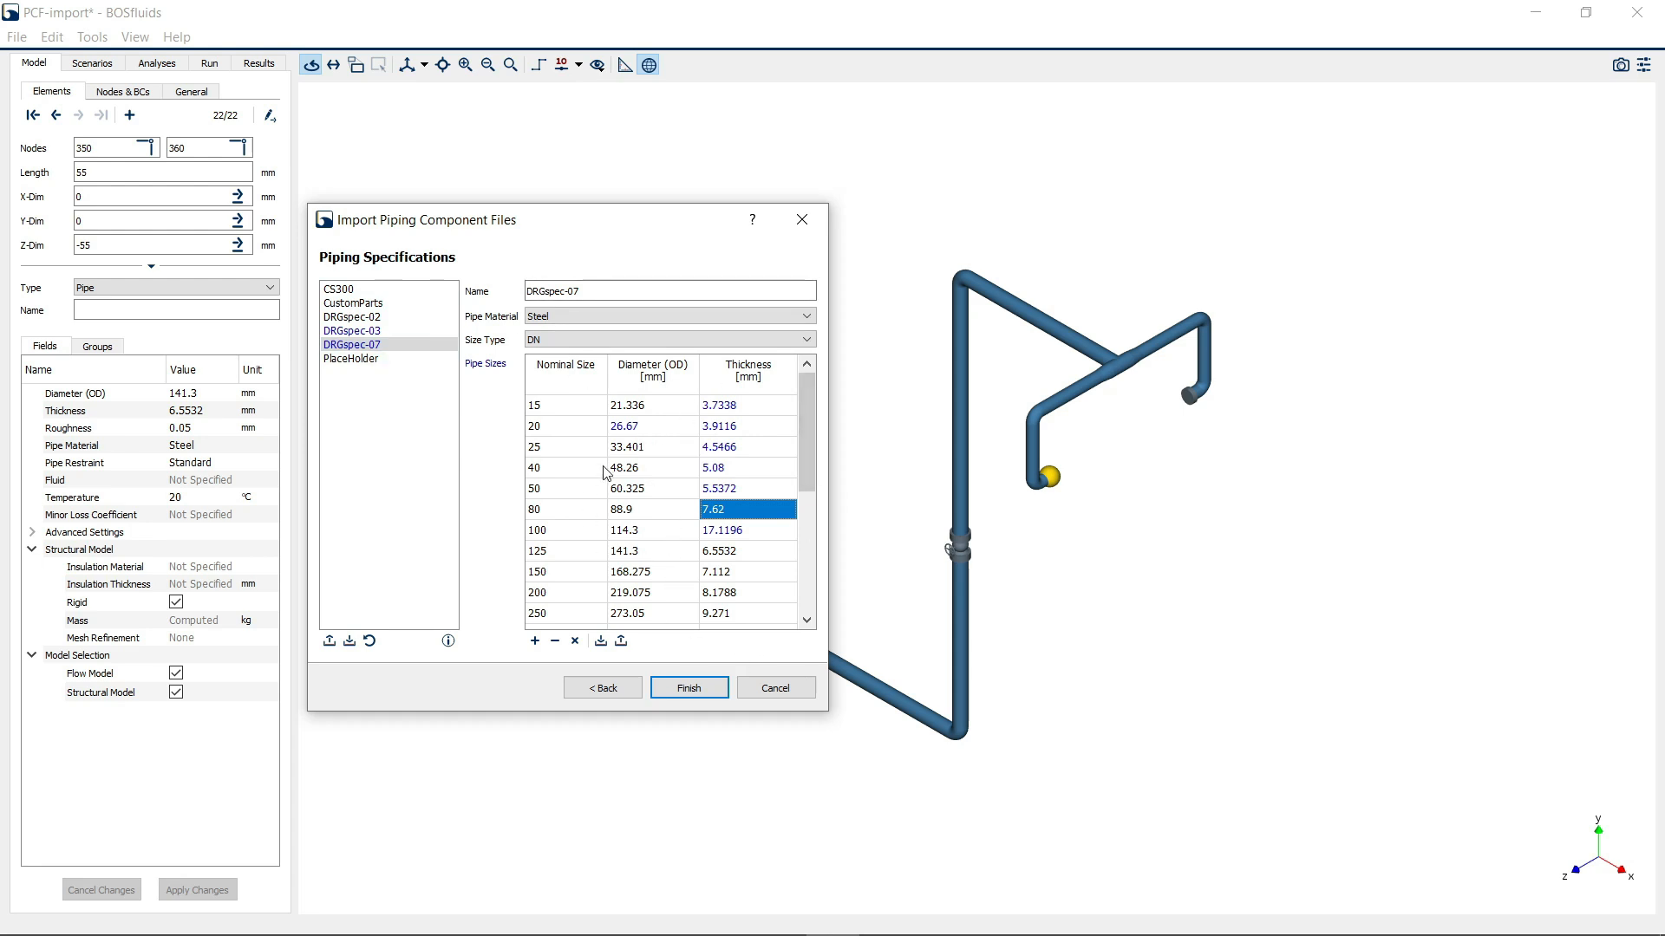
left_click(602, 646)
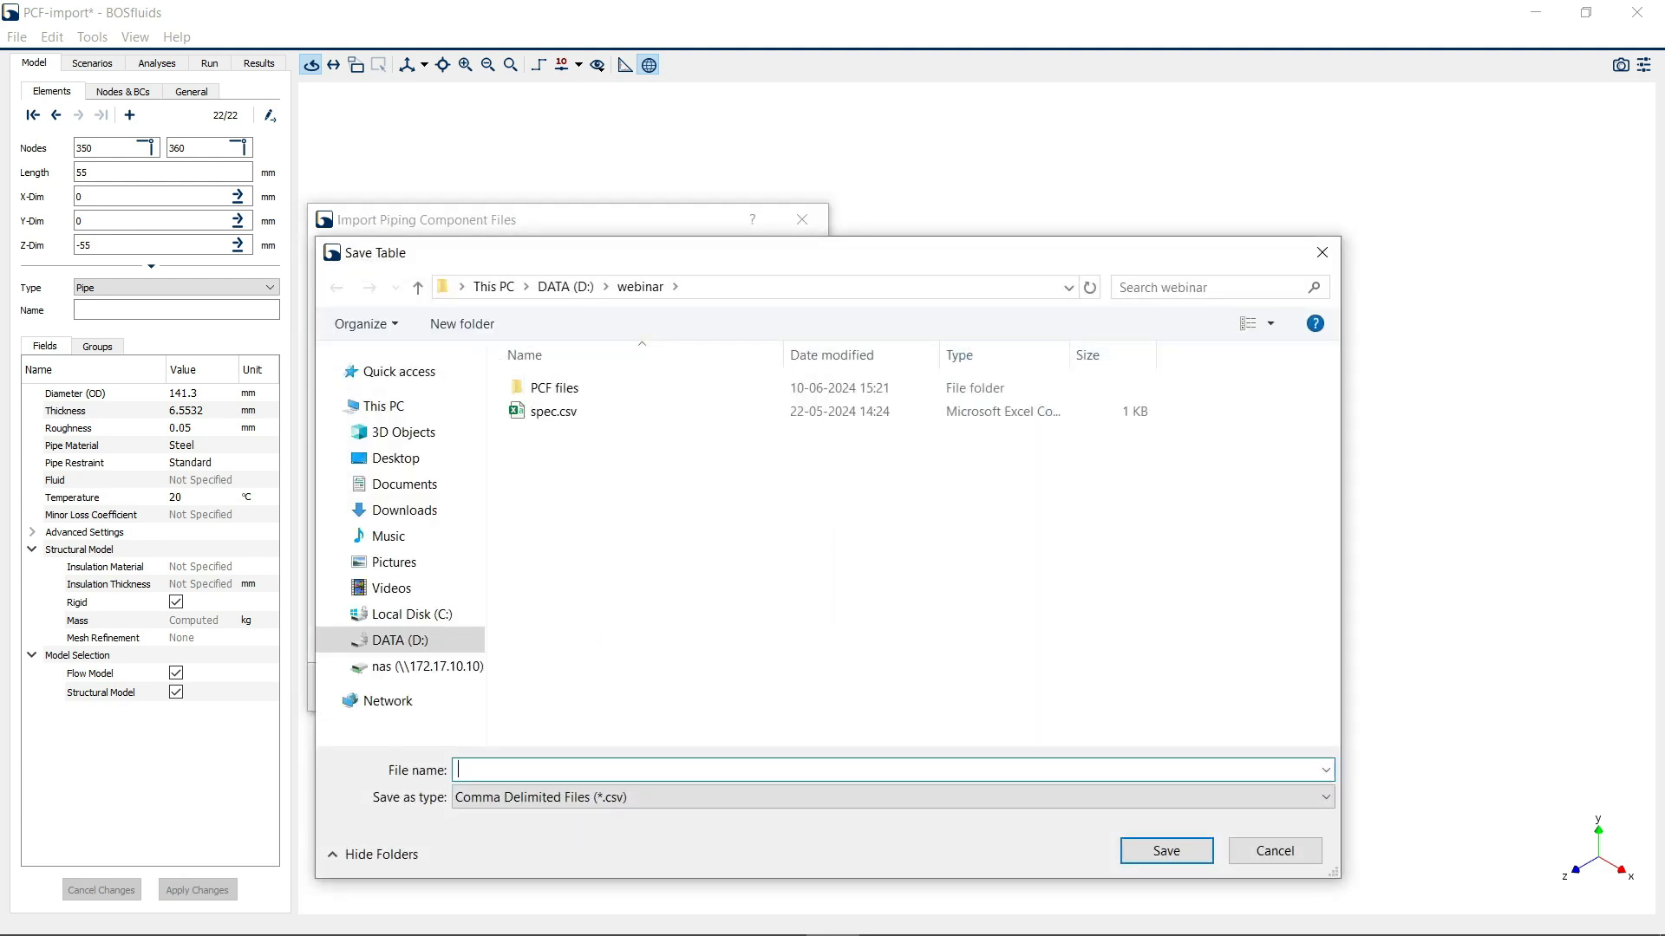
type("spec07")
left_click(1165, 852)
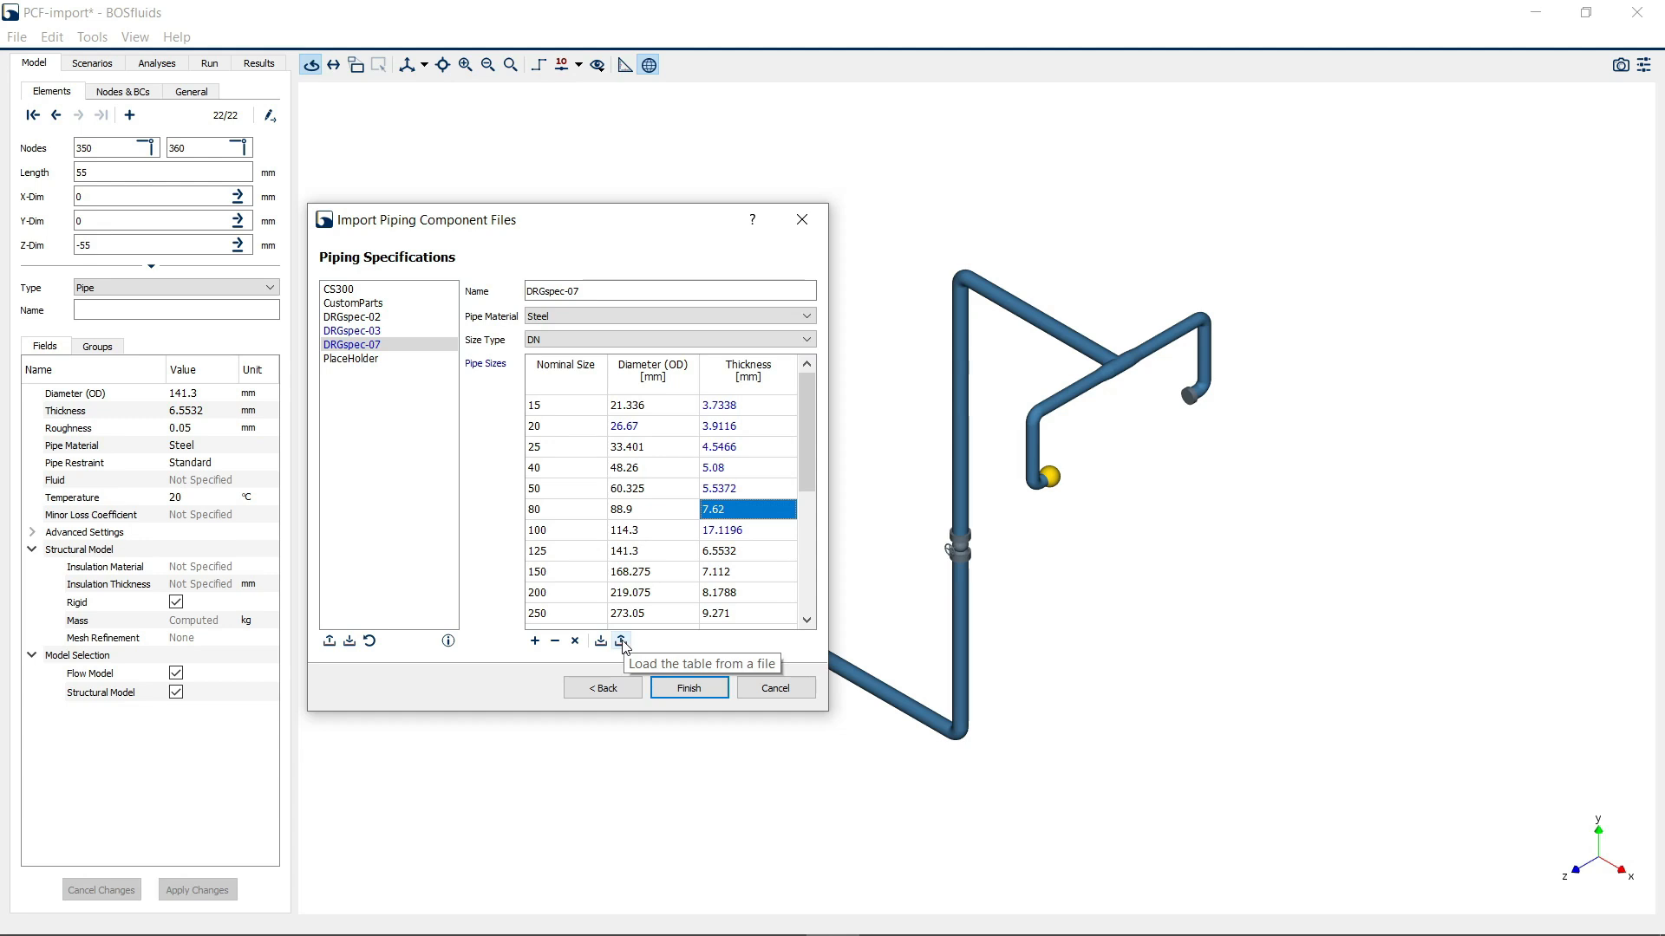
left_click(707, 689)
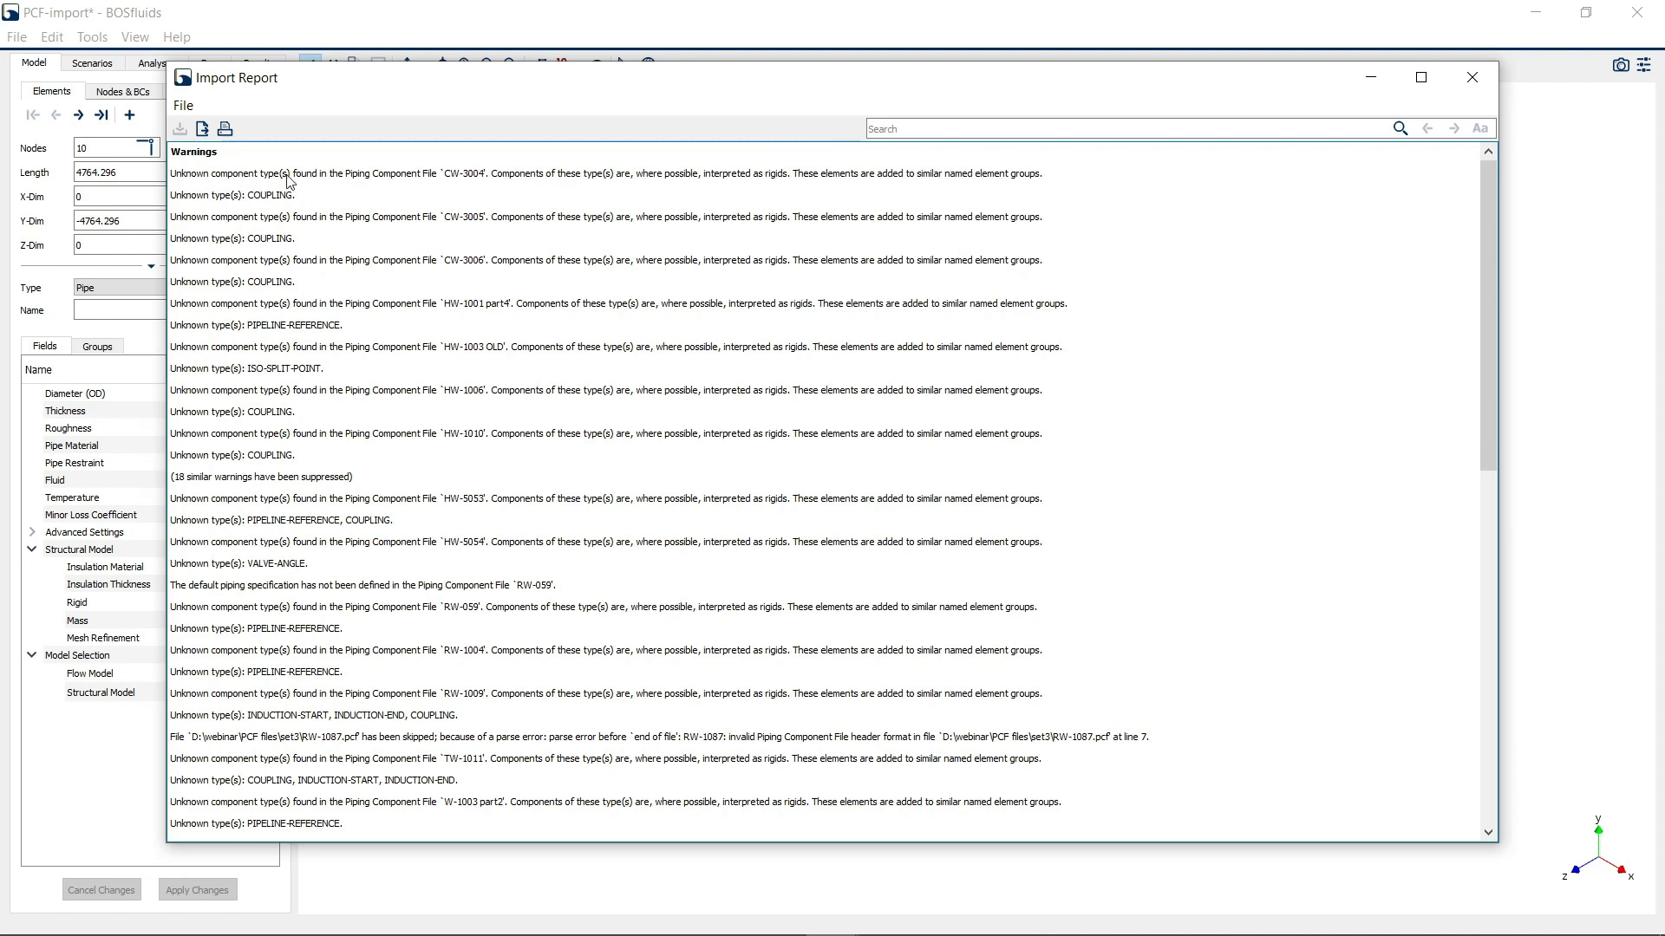
Examine the import report's unknown component warnings, its note on disconnected parts and the list of node connection descriptions
left_click_drag(259, 175, 788, 179)
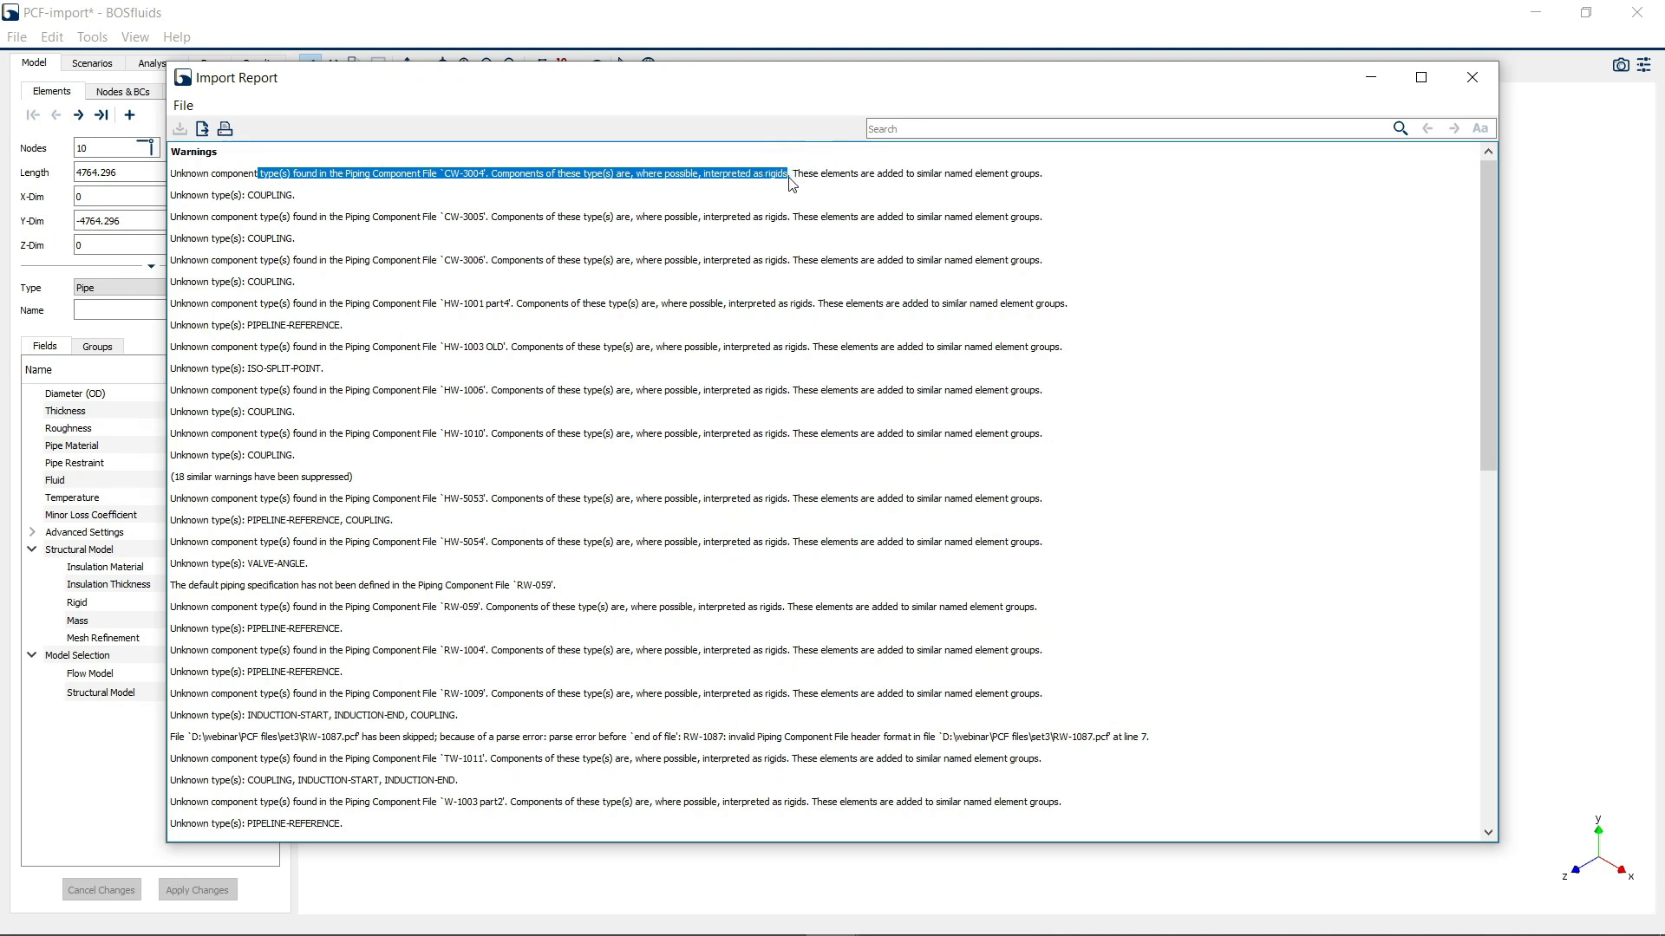
left_click_drag(246, 196, 295, 197)
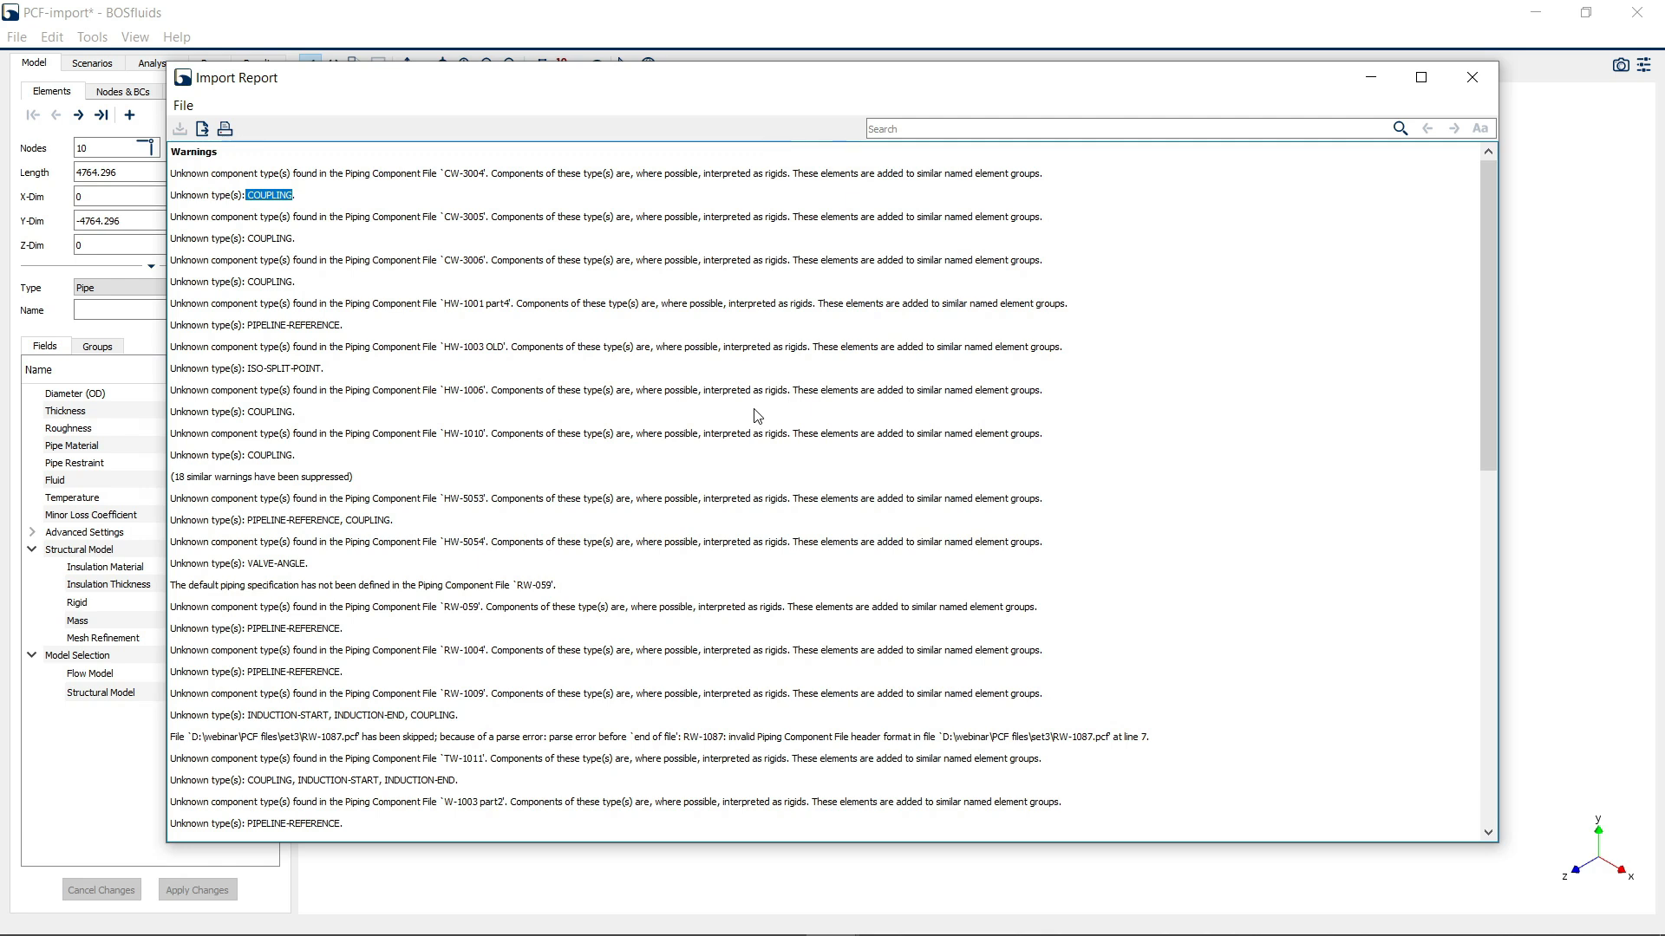
scroll(754, 417, "down", 3)
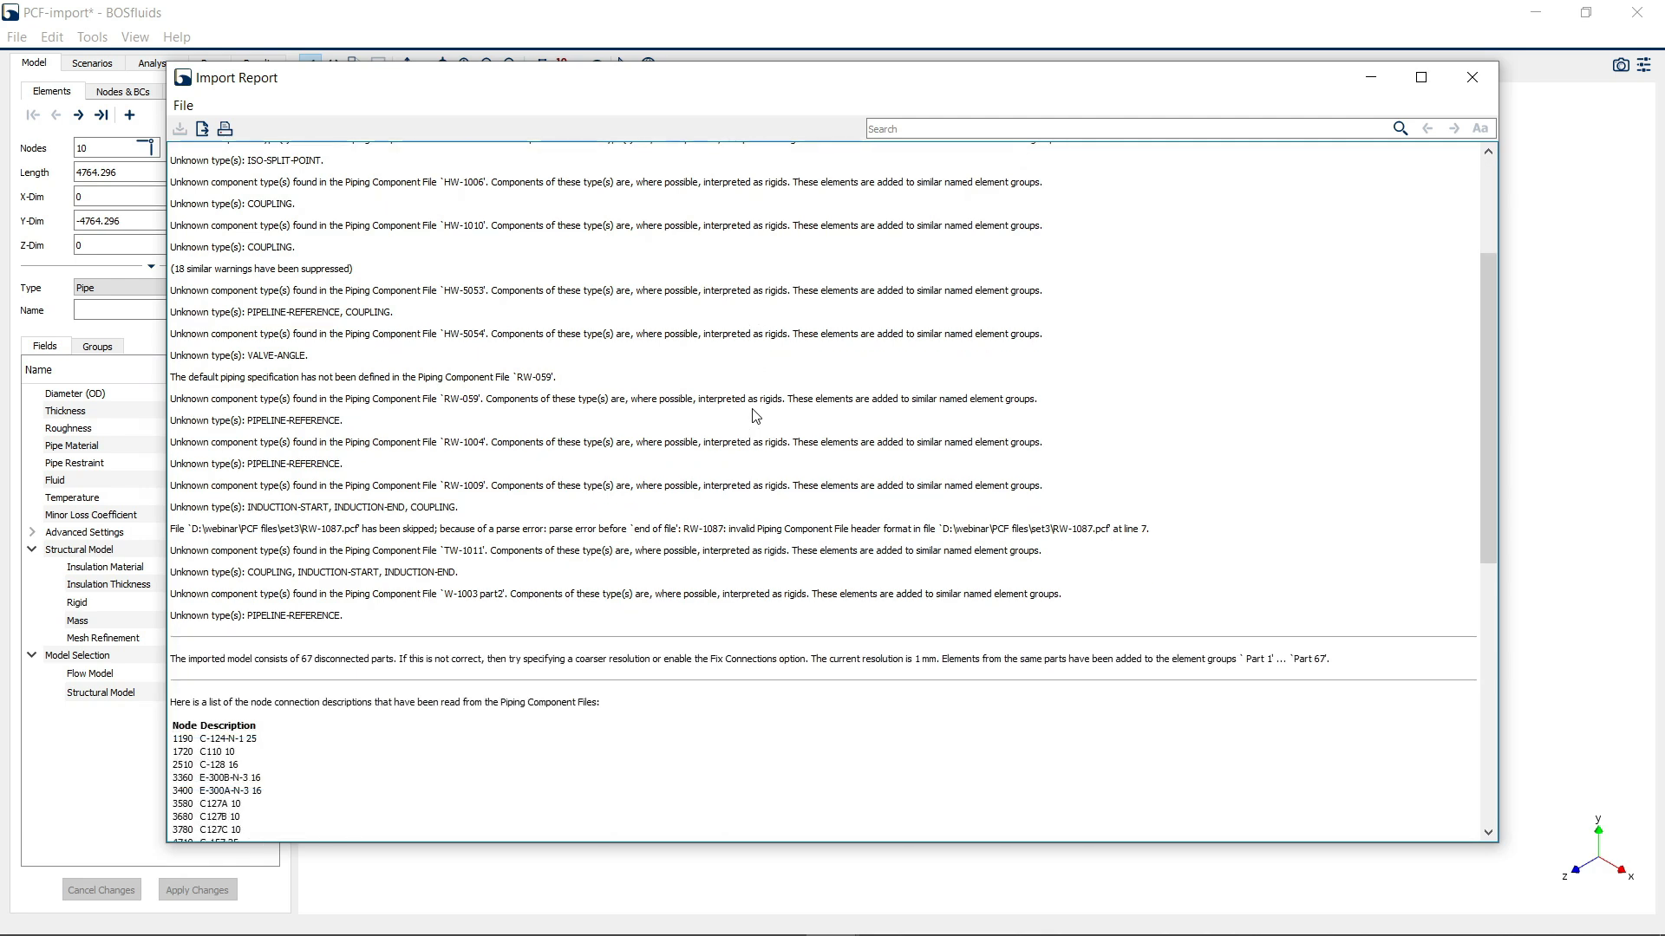
scroll(755, 416, "down", 6)
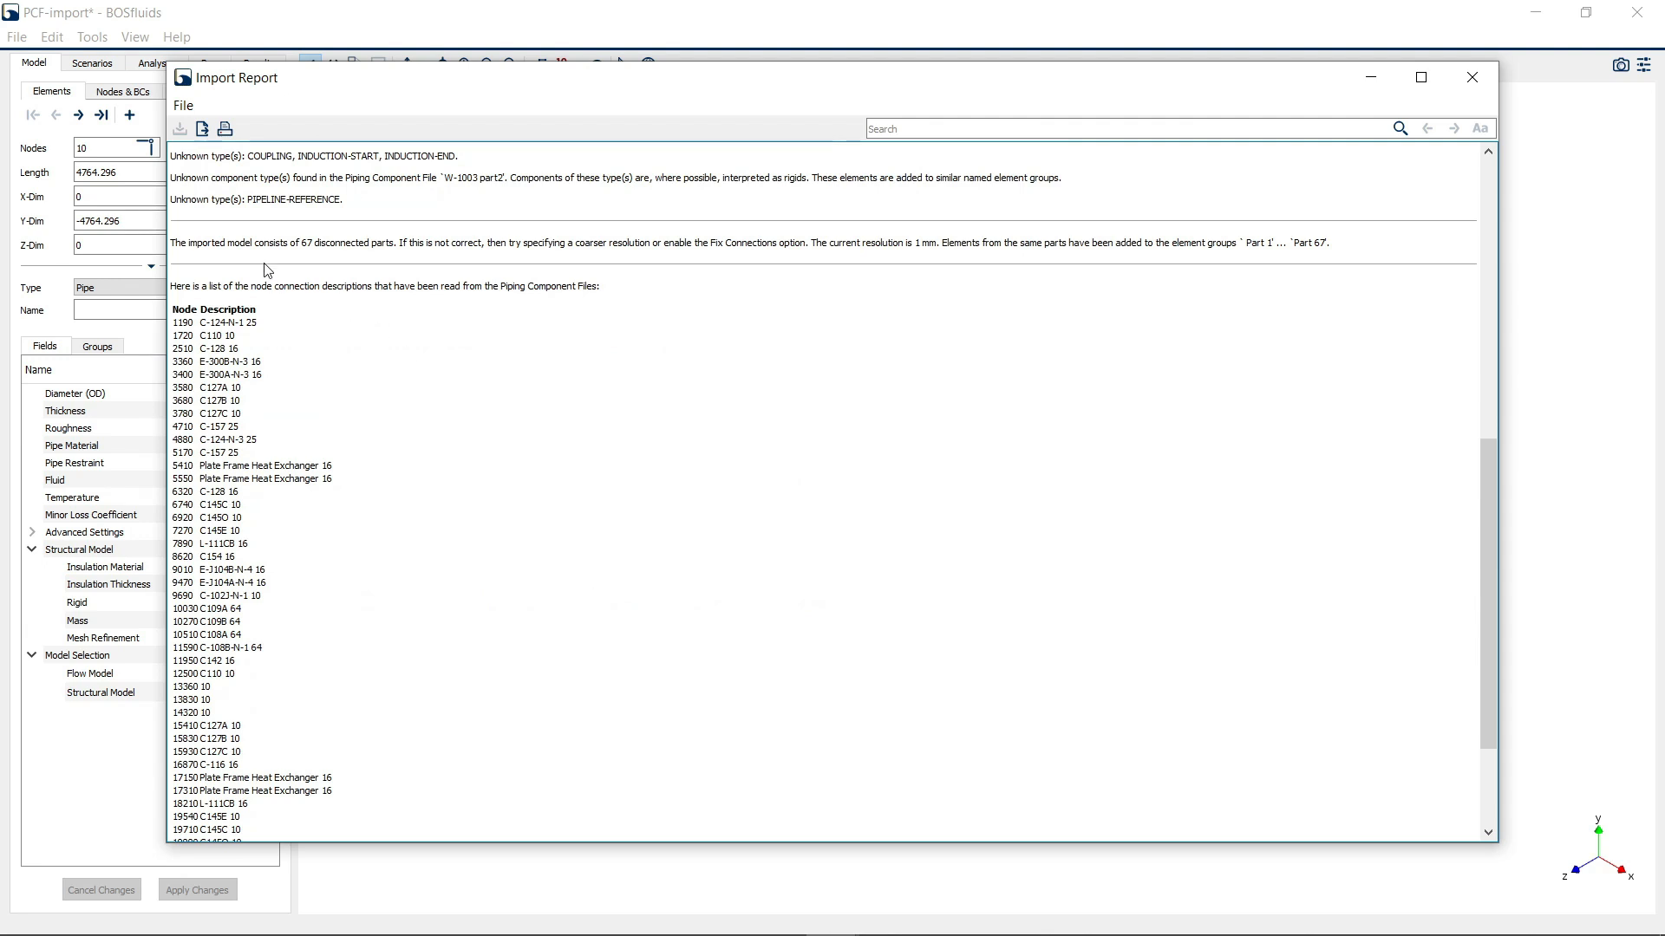
left_click_drag(177, 246, 1306, 254)
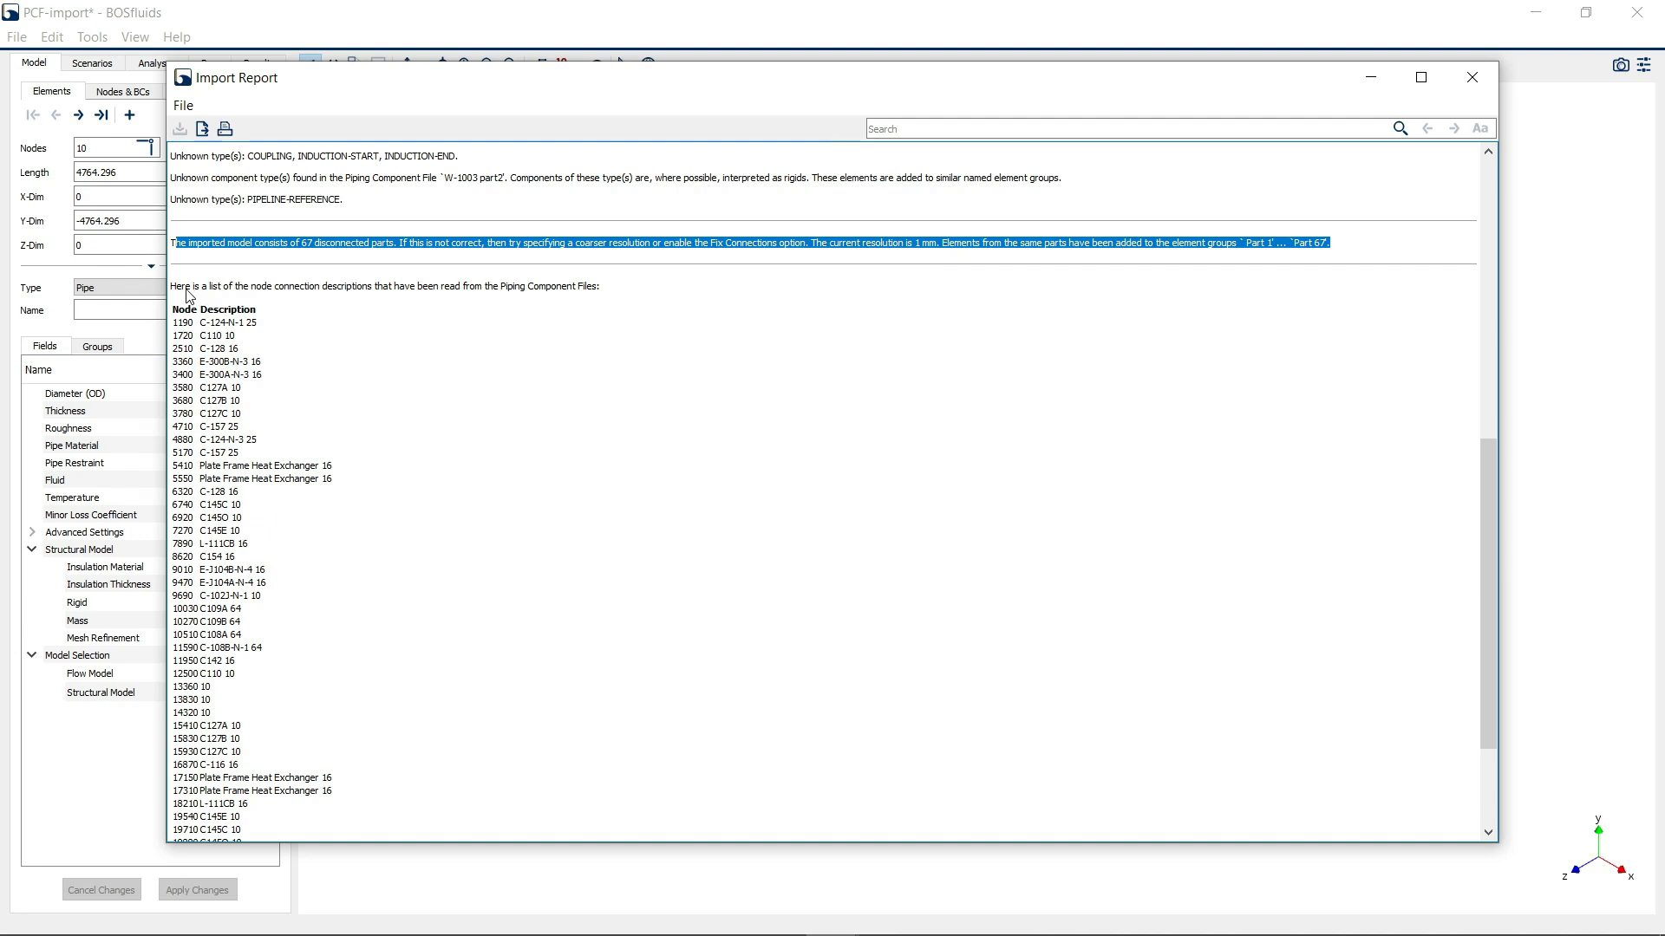
left_click_drag(315, 287, 576, 290)
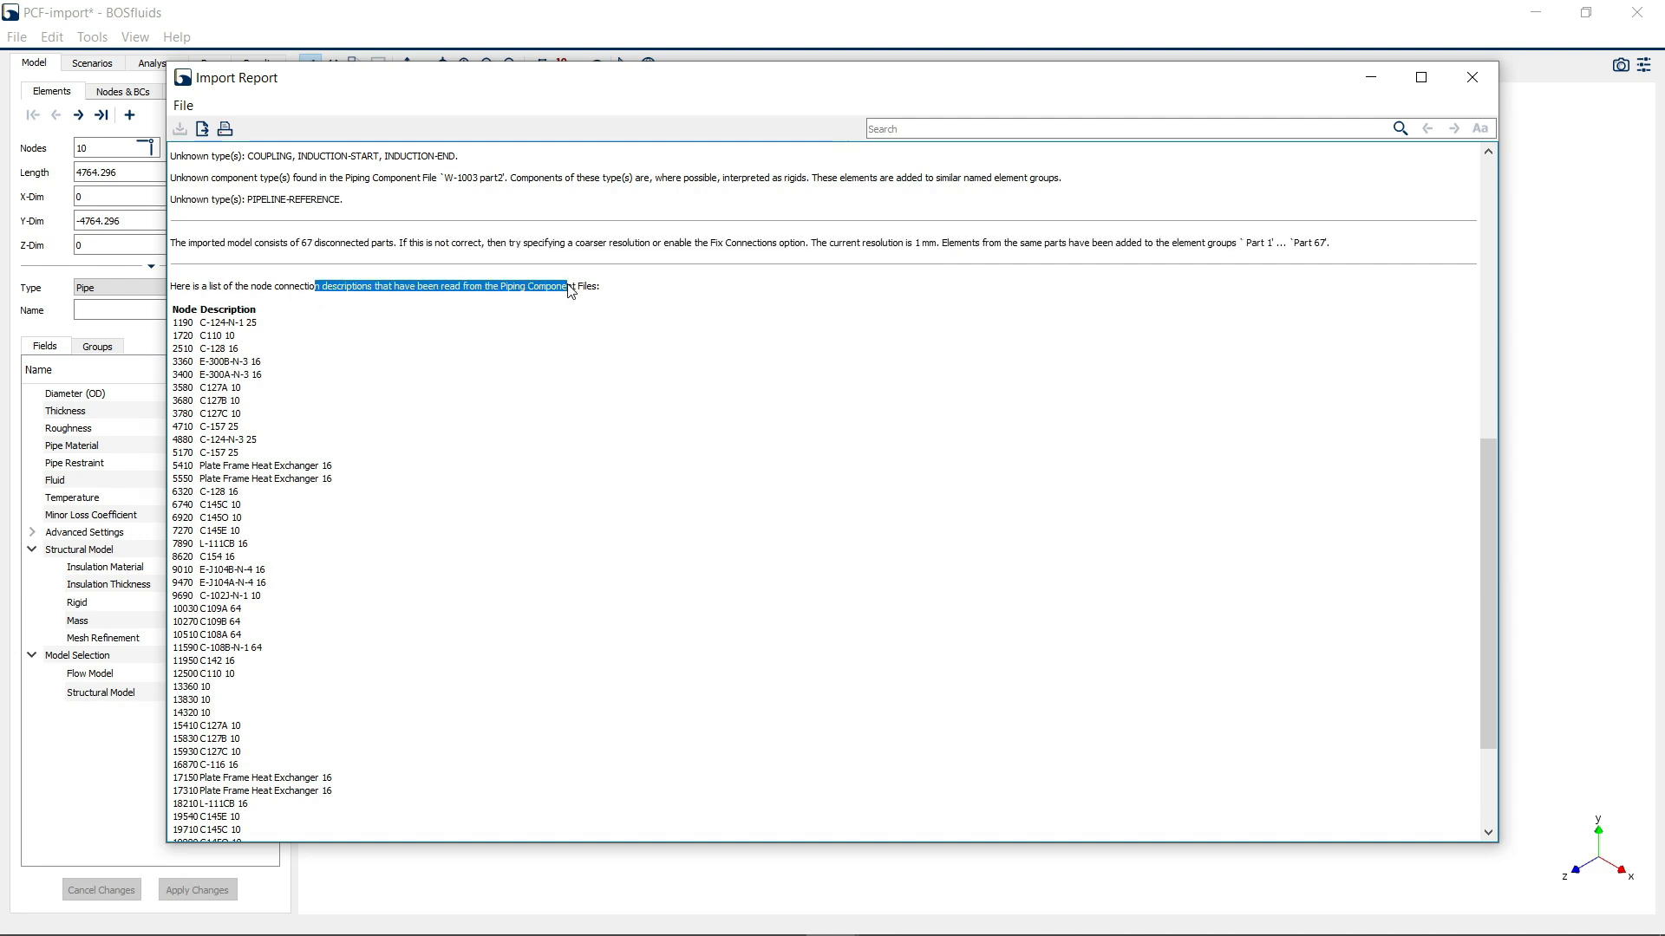
left_click(575, 293)
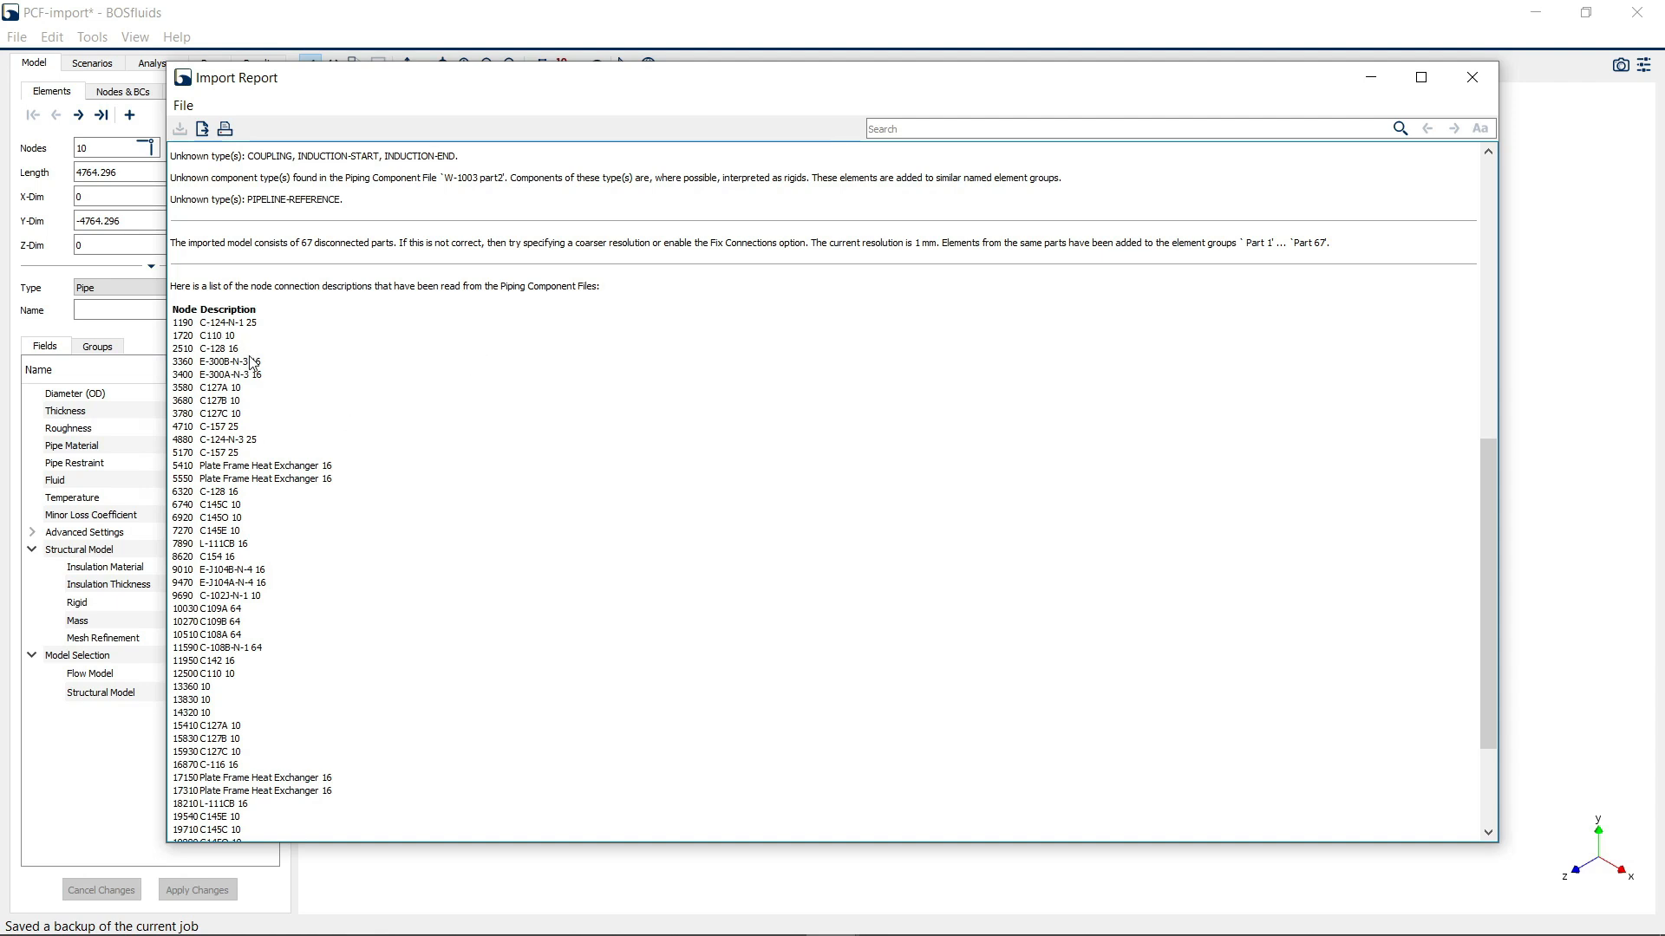
scroll(191, 336, "down", 5)
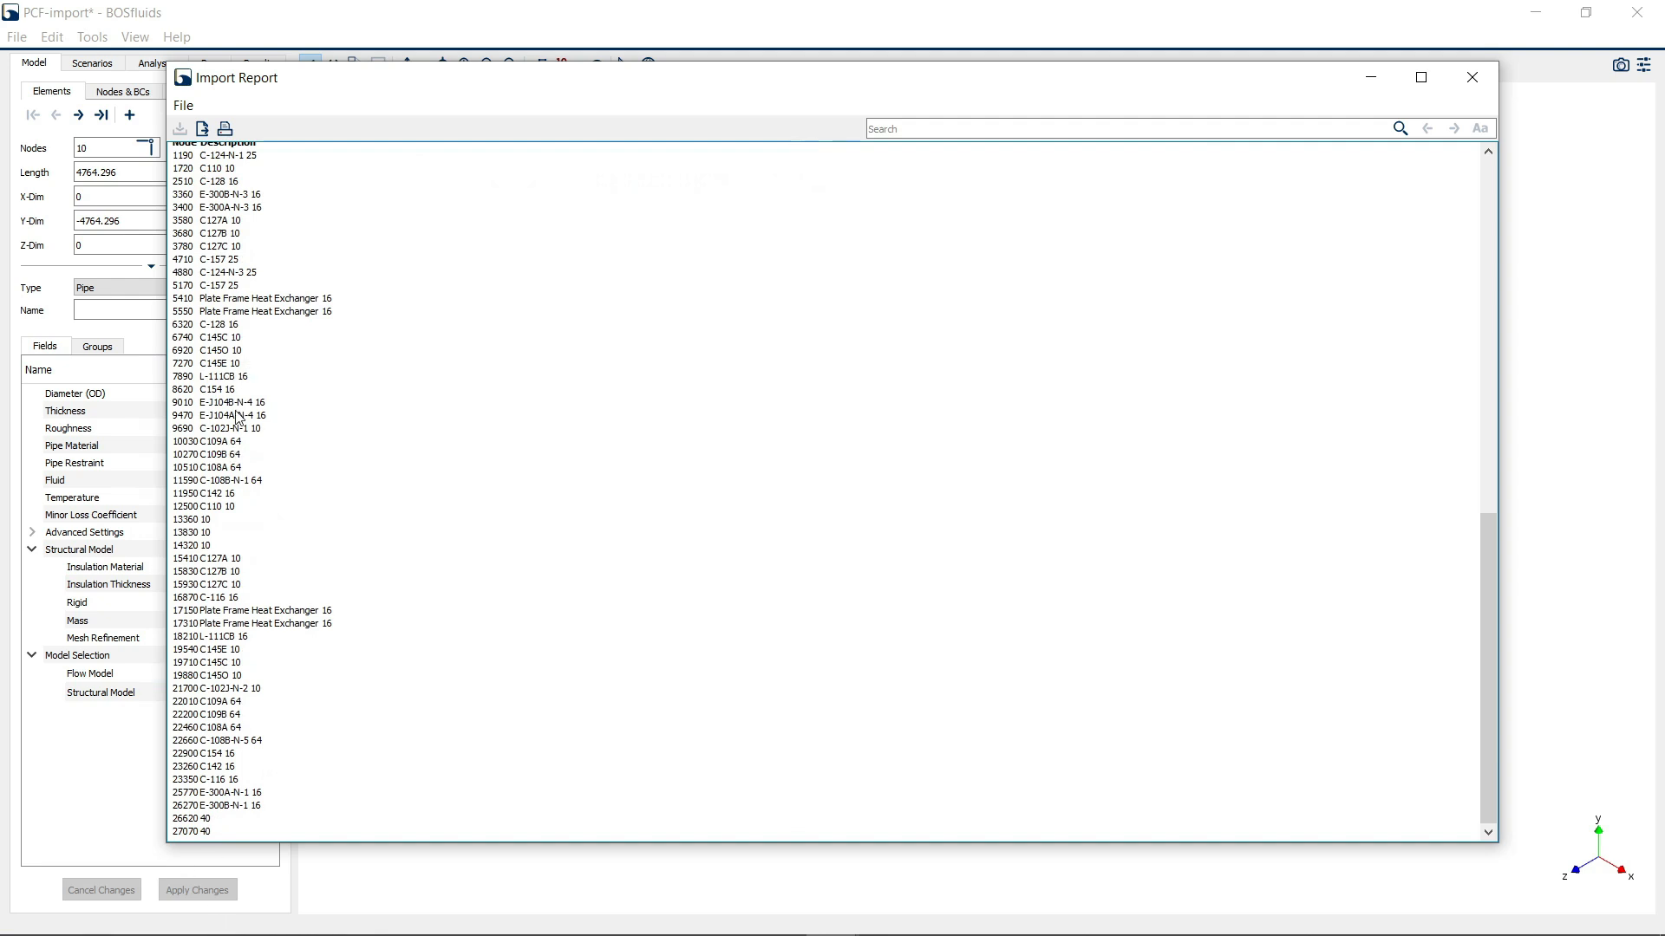
scroll(257, 435, "up", 4)
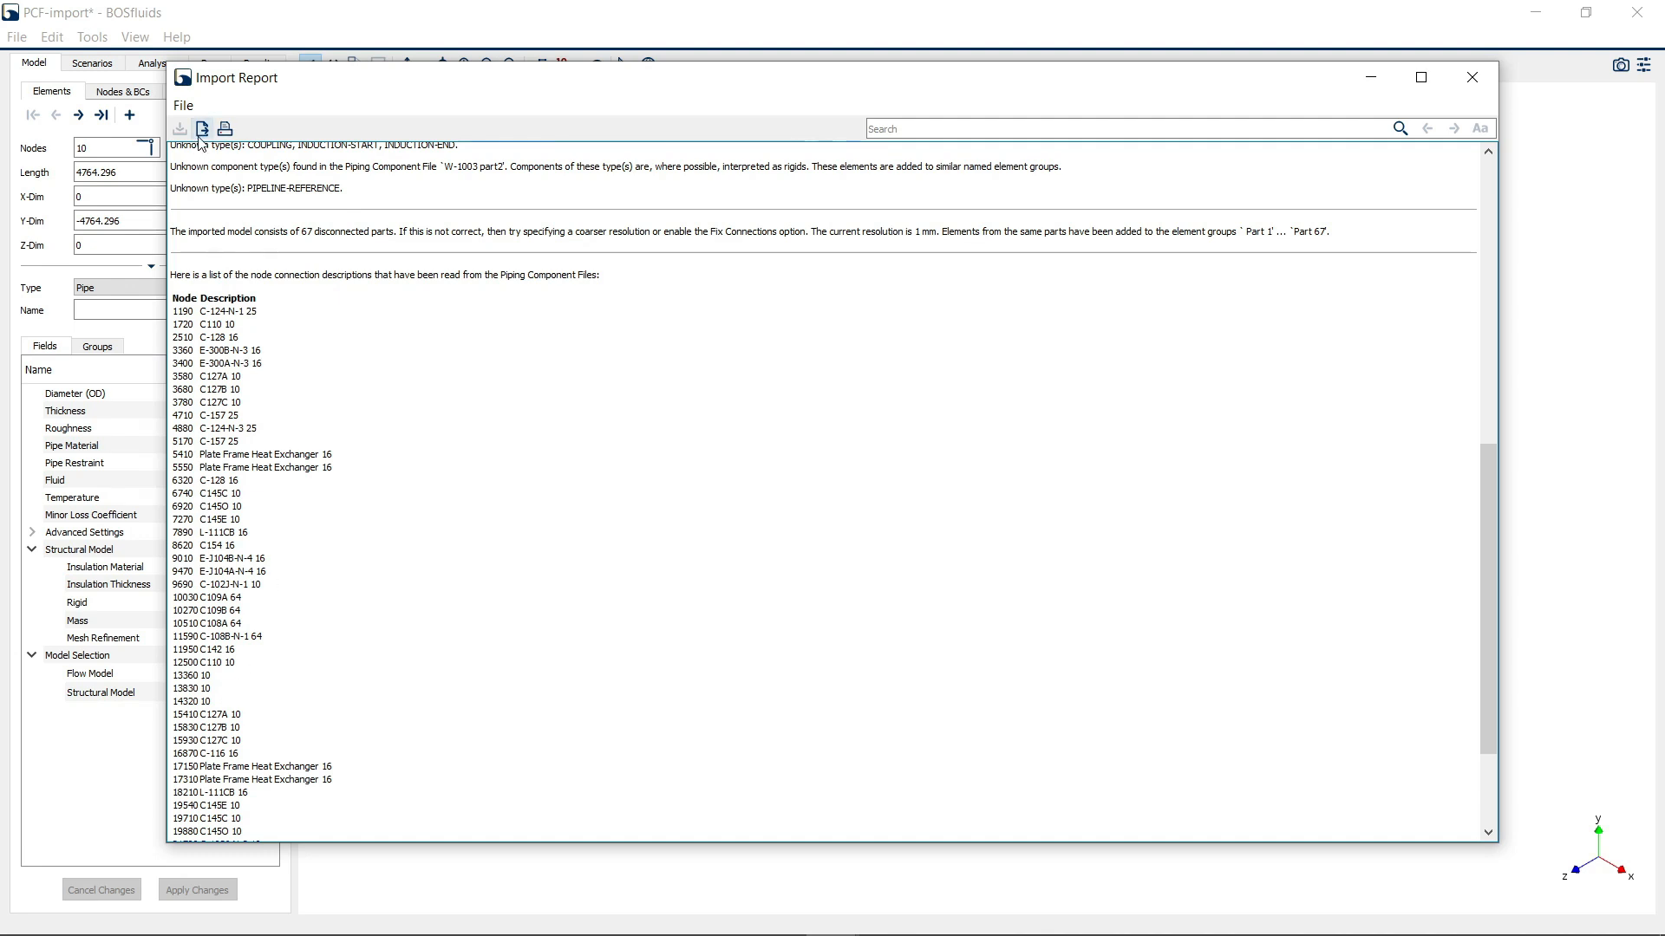
triple_click(222, 348)
left_click(489, 466)
Move the import report out of the way and inspect the whole imported piping model up close
left_click_drag(343, 79, 1664, 286)
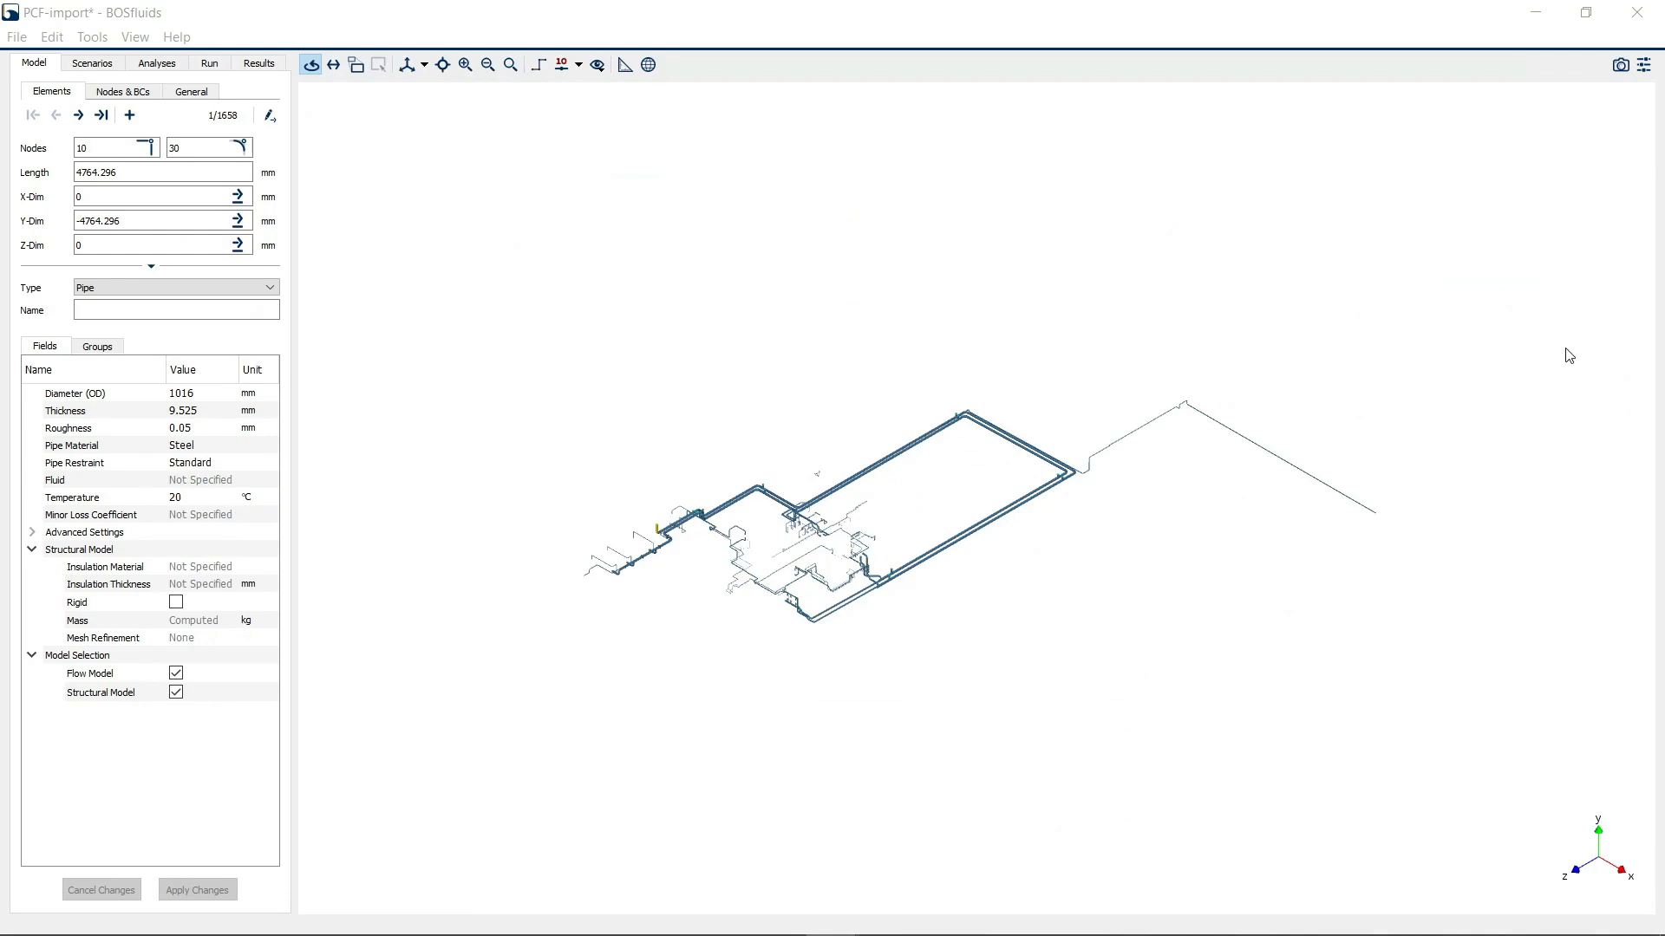
left_click(917, 524)
scroll(996, 495, "up", 2)
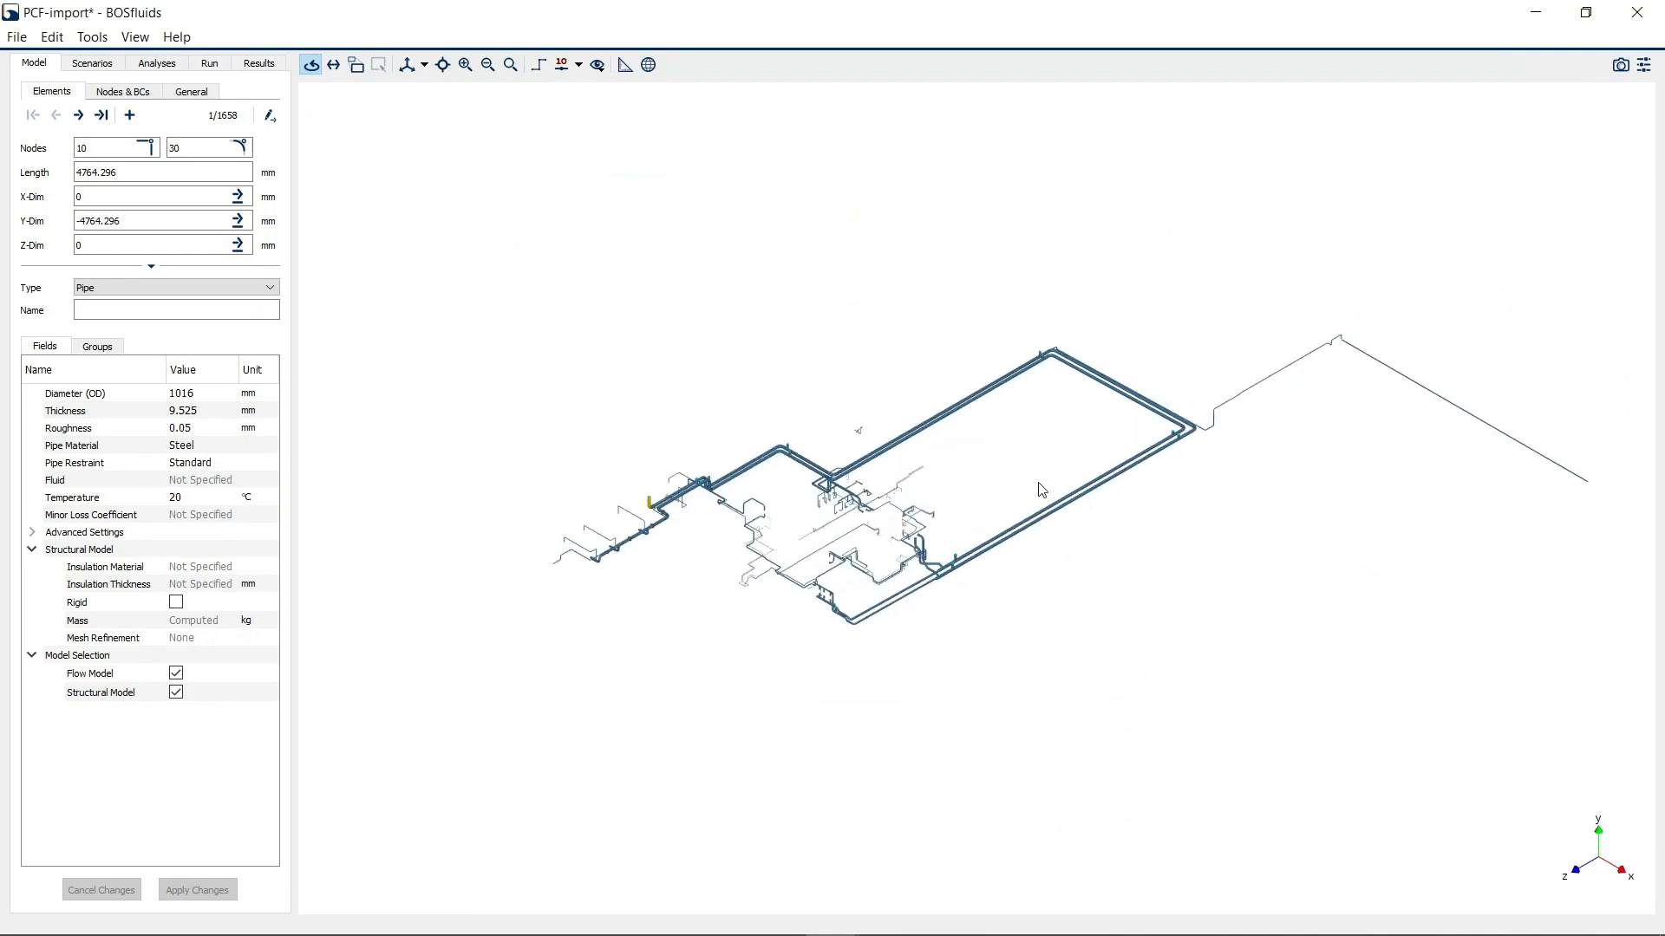
scroll(1041, 490, "up", 1)
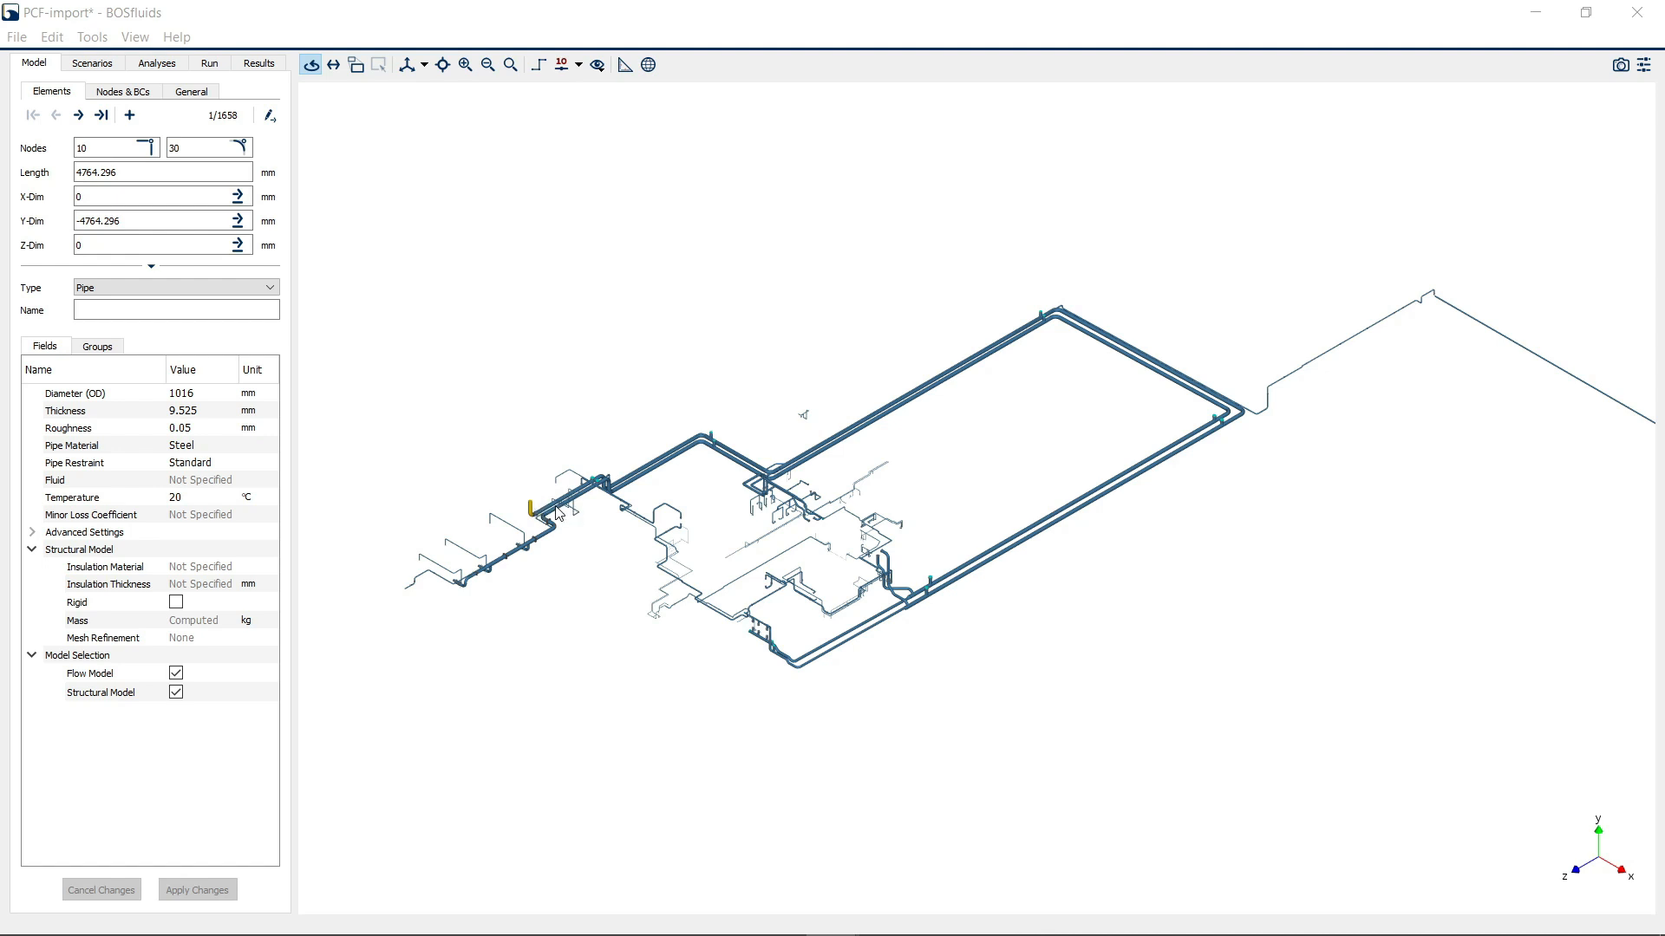
Examine the whole imported piping network and the smaller branch lines in its middle section
middle_click_drag(559, 517, 582, 528)
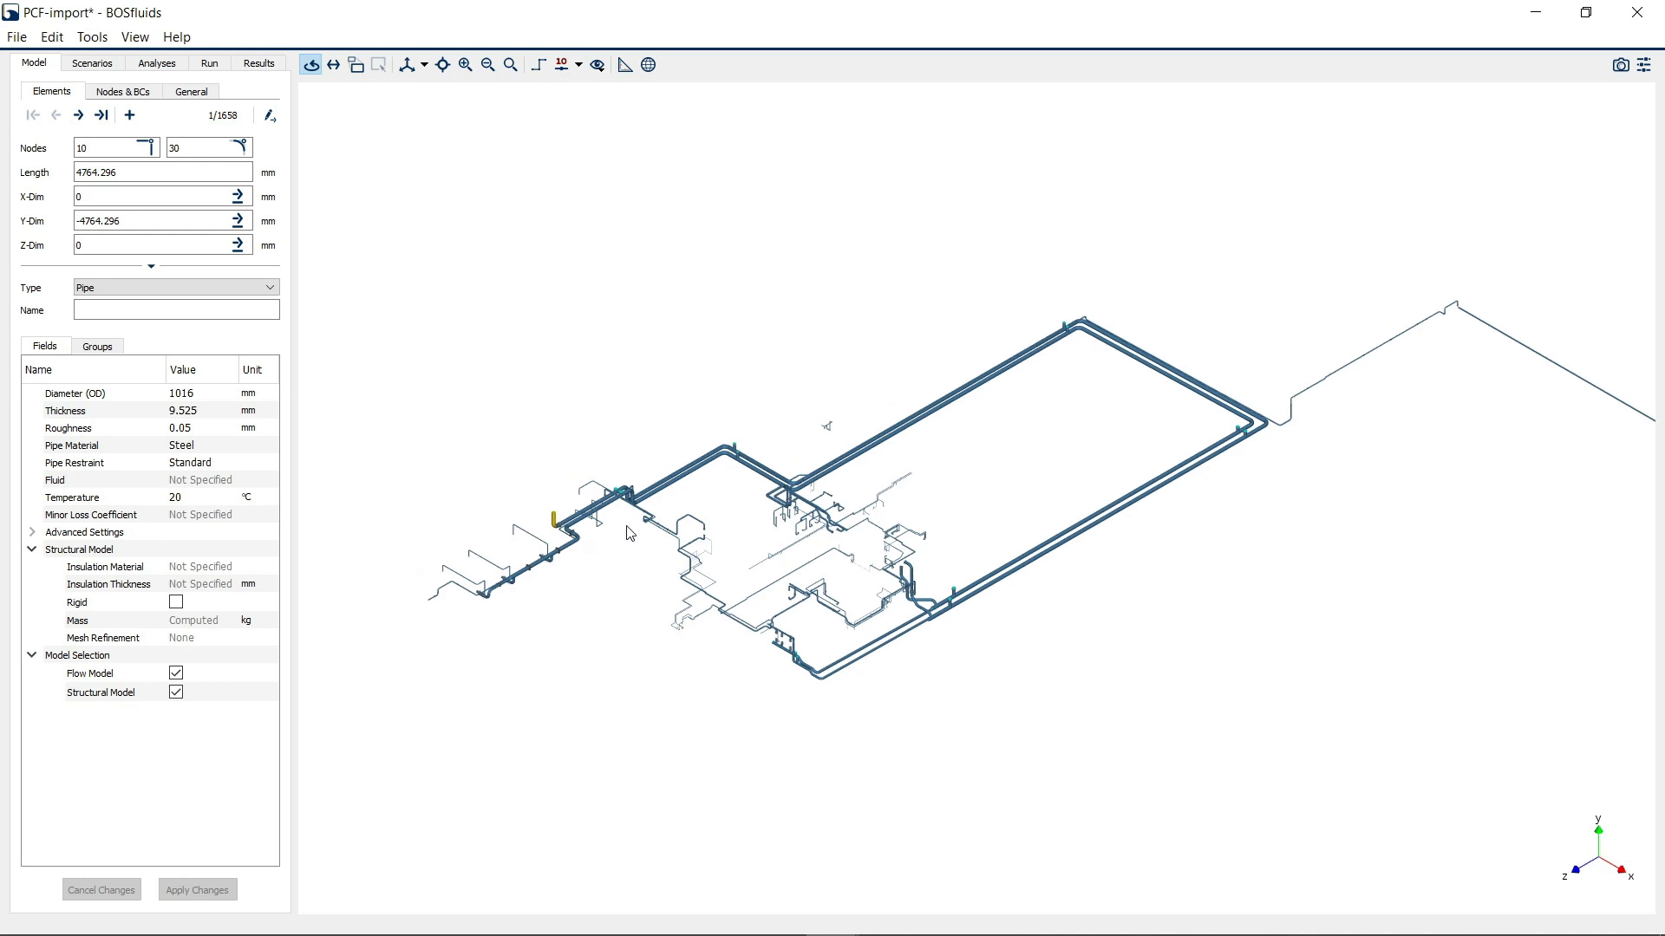
scroll(666, 523, "up", 2)
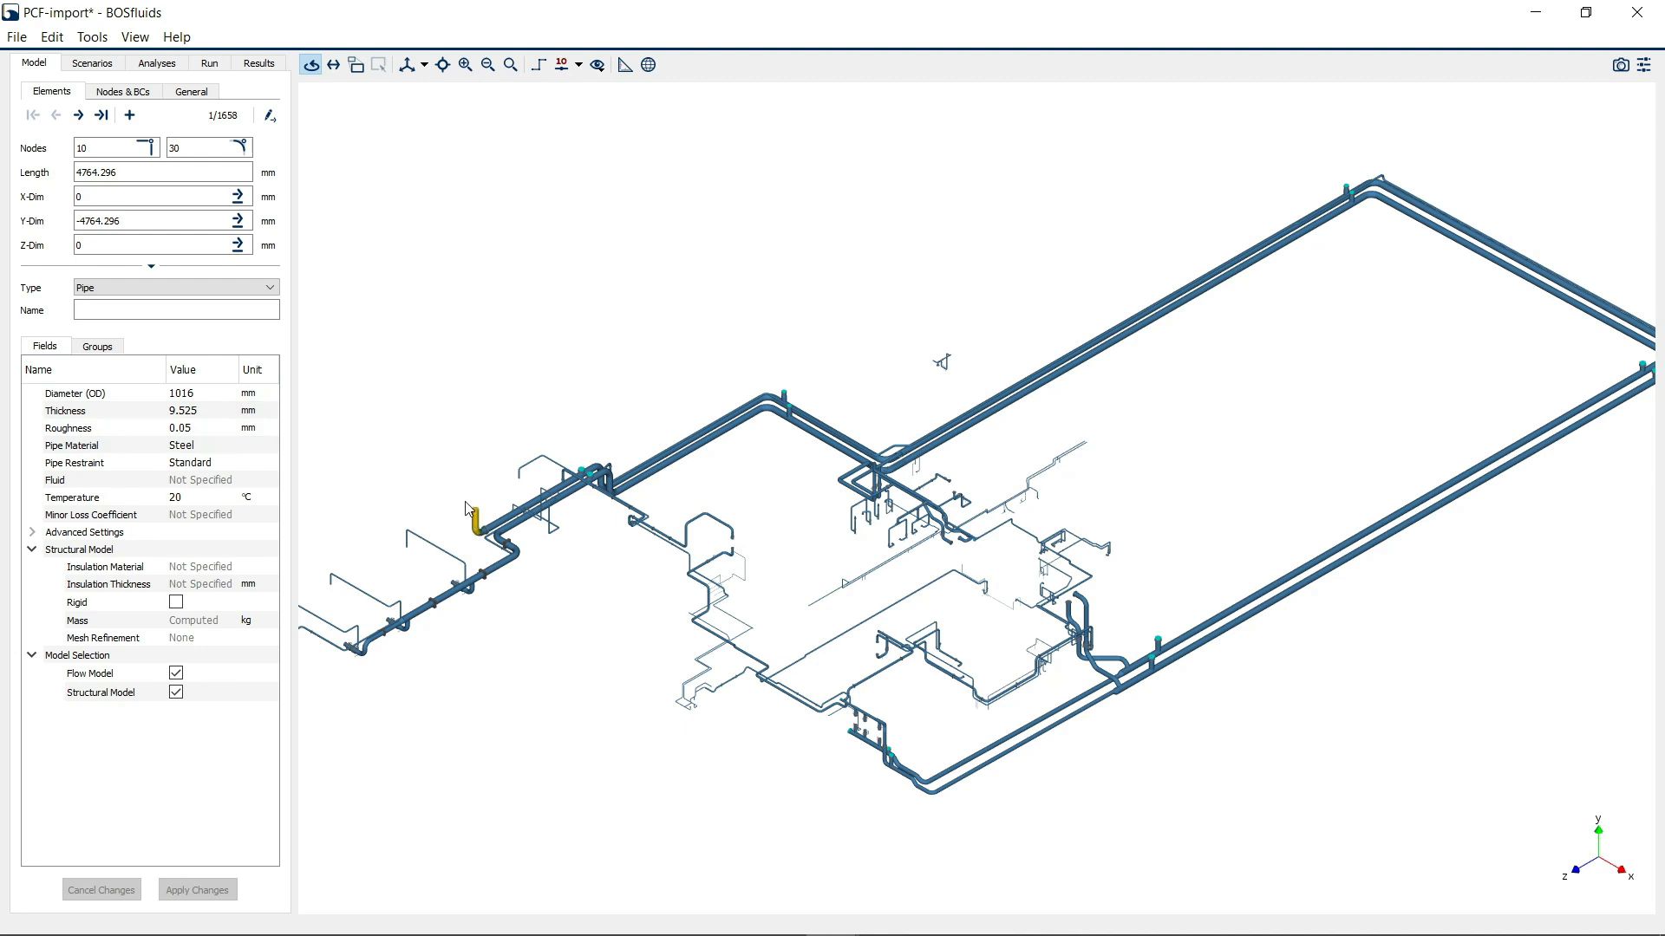
left_click_drag(1376, 431, 1350, 408)
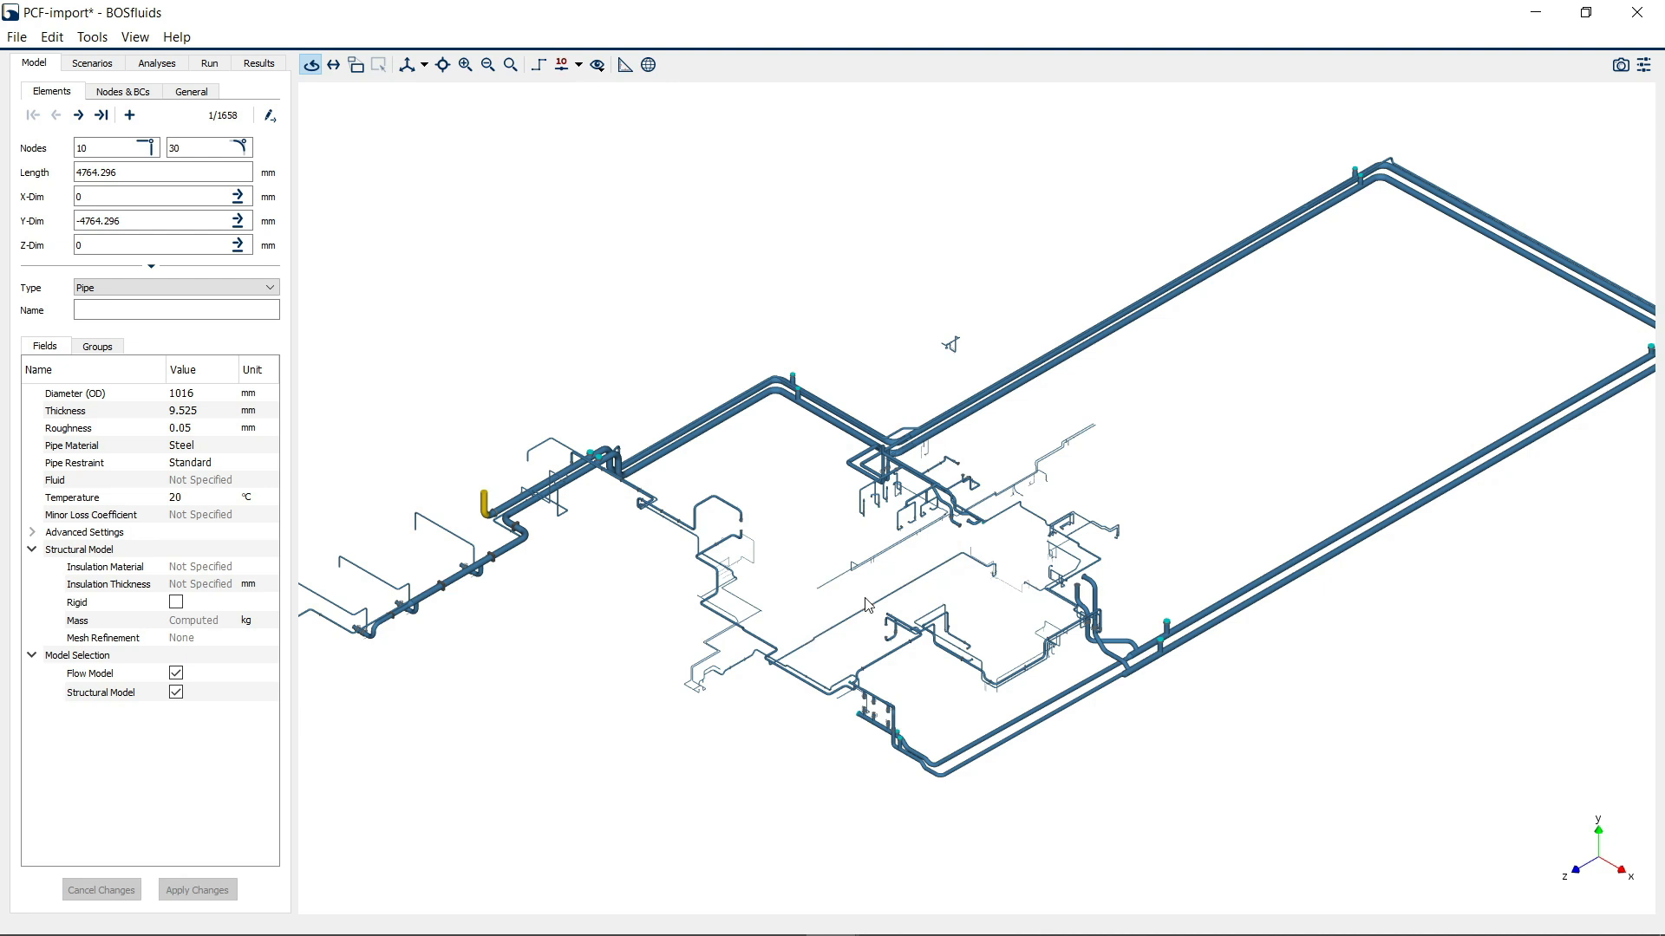
middle_click_drag(931, 615, 532, 653)
scroll(784, 567, "down", 3)
middle_click_drag(827, 563, 1131, 502)
scroll(962, 526, "up", 8)
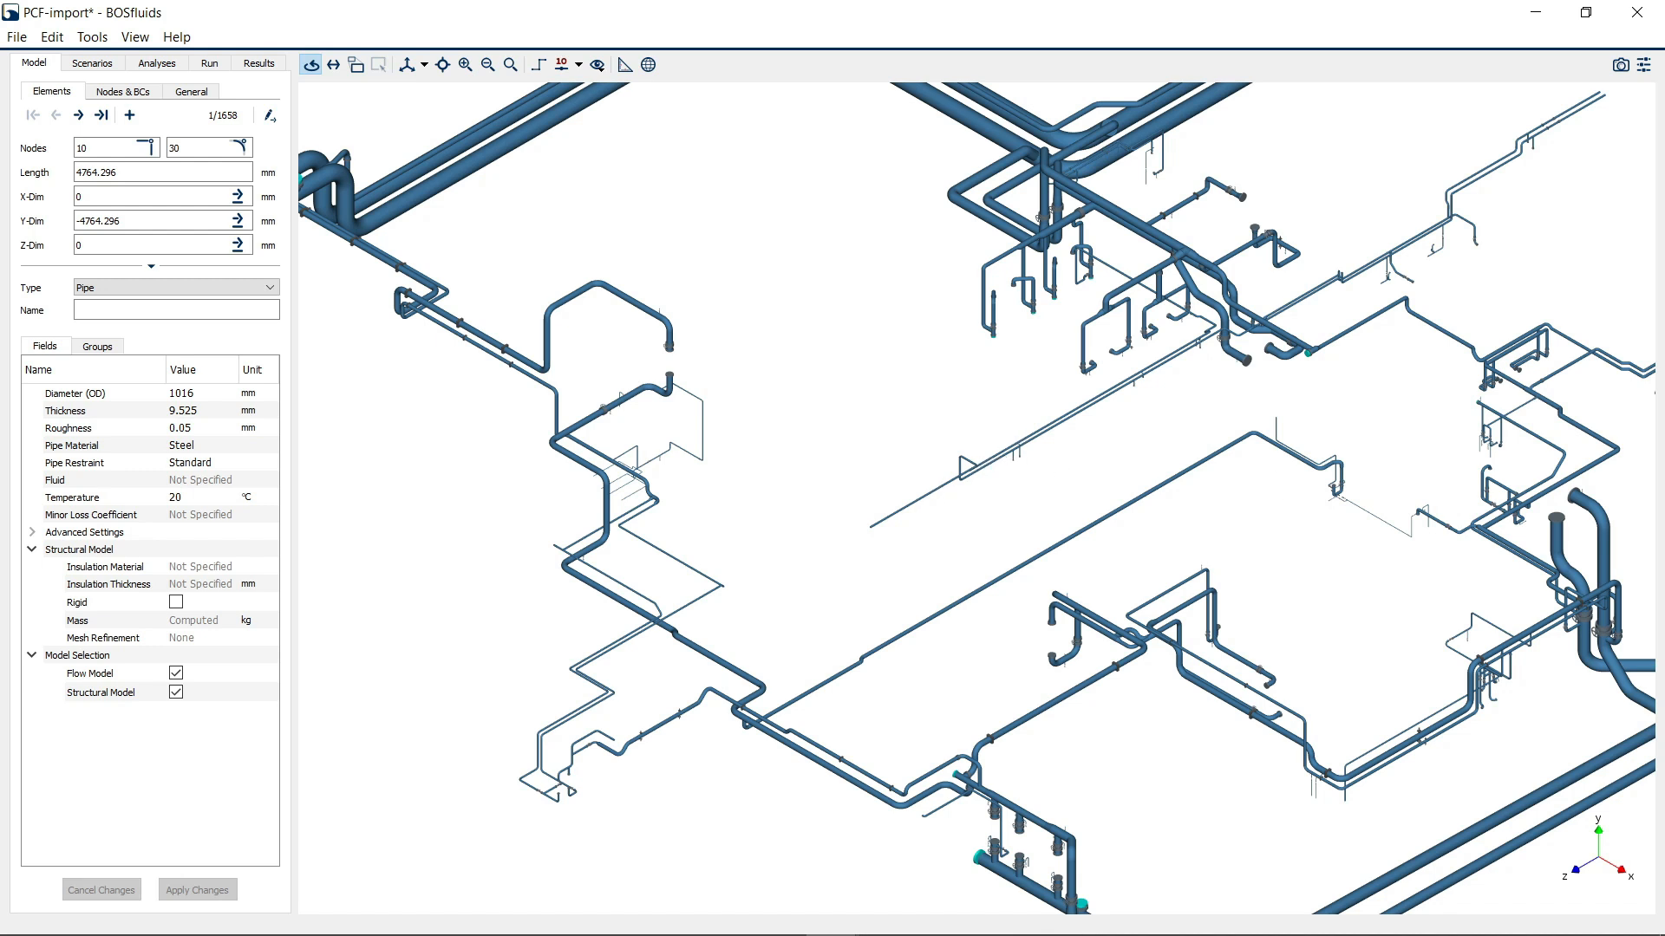
key("alt+Tab")
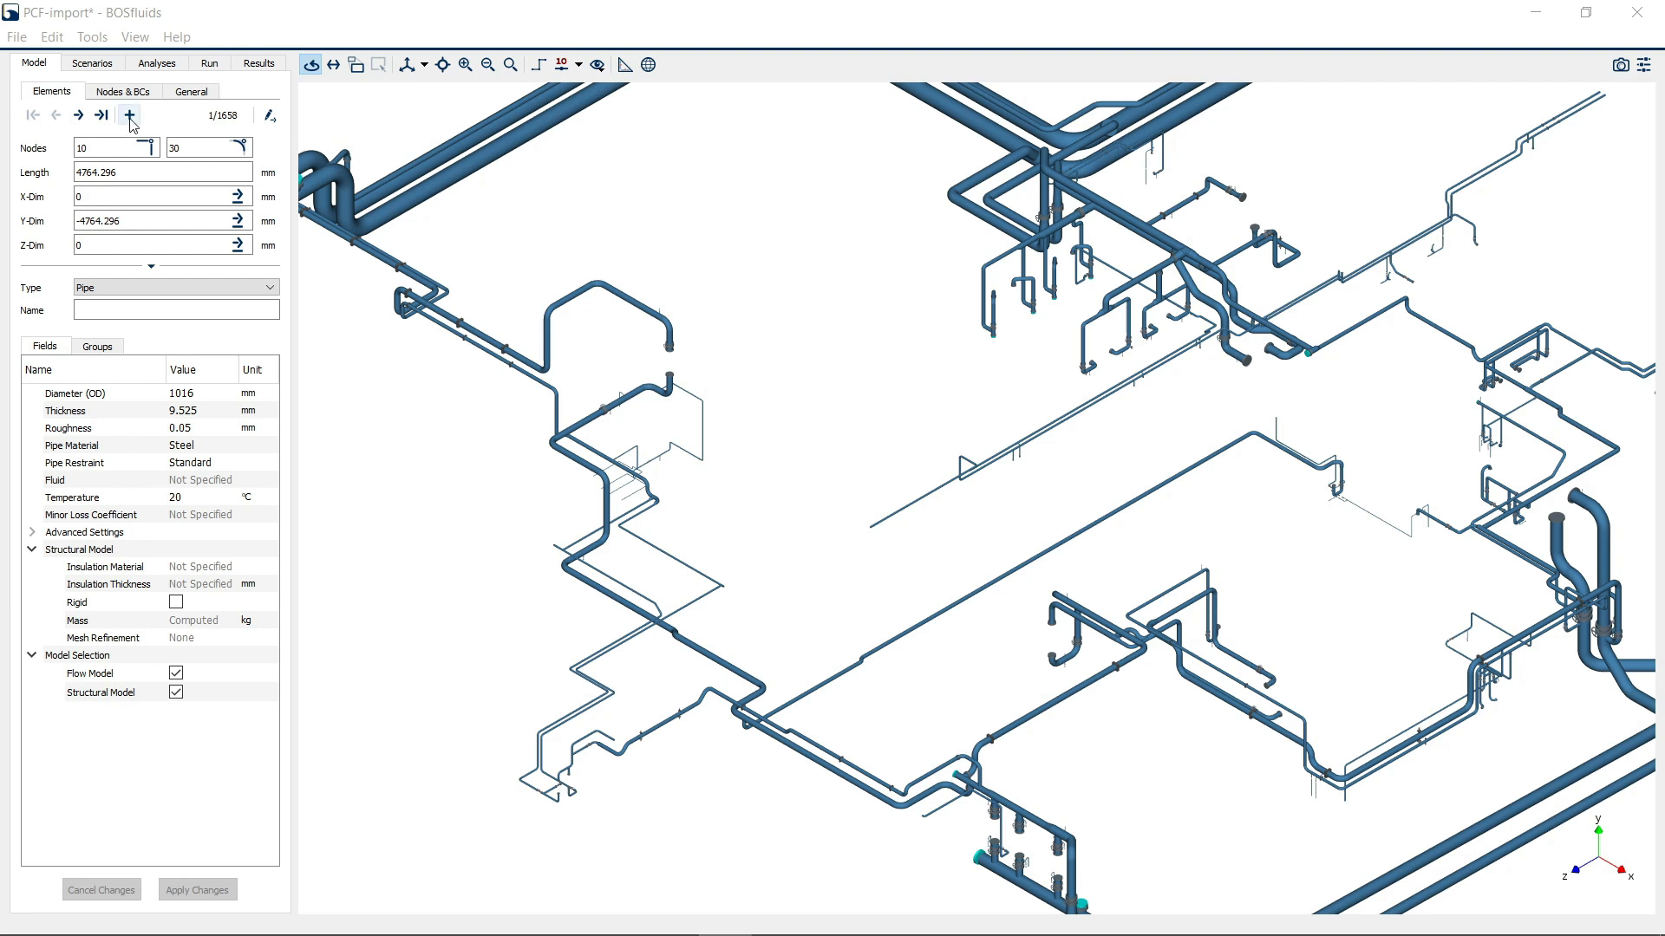
Switch the element editor to the element groups view and highlight the group Part 1 in the whole model
left_click(269, 116)
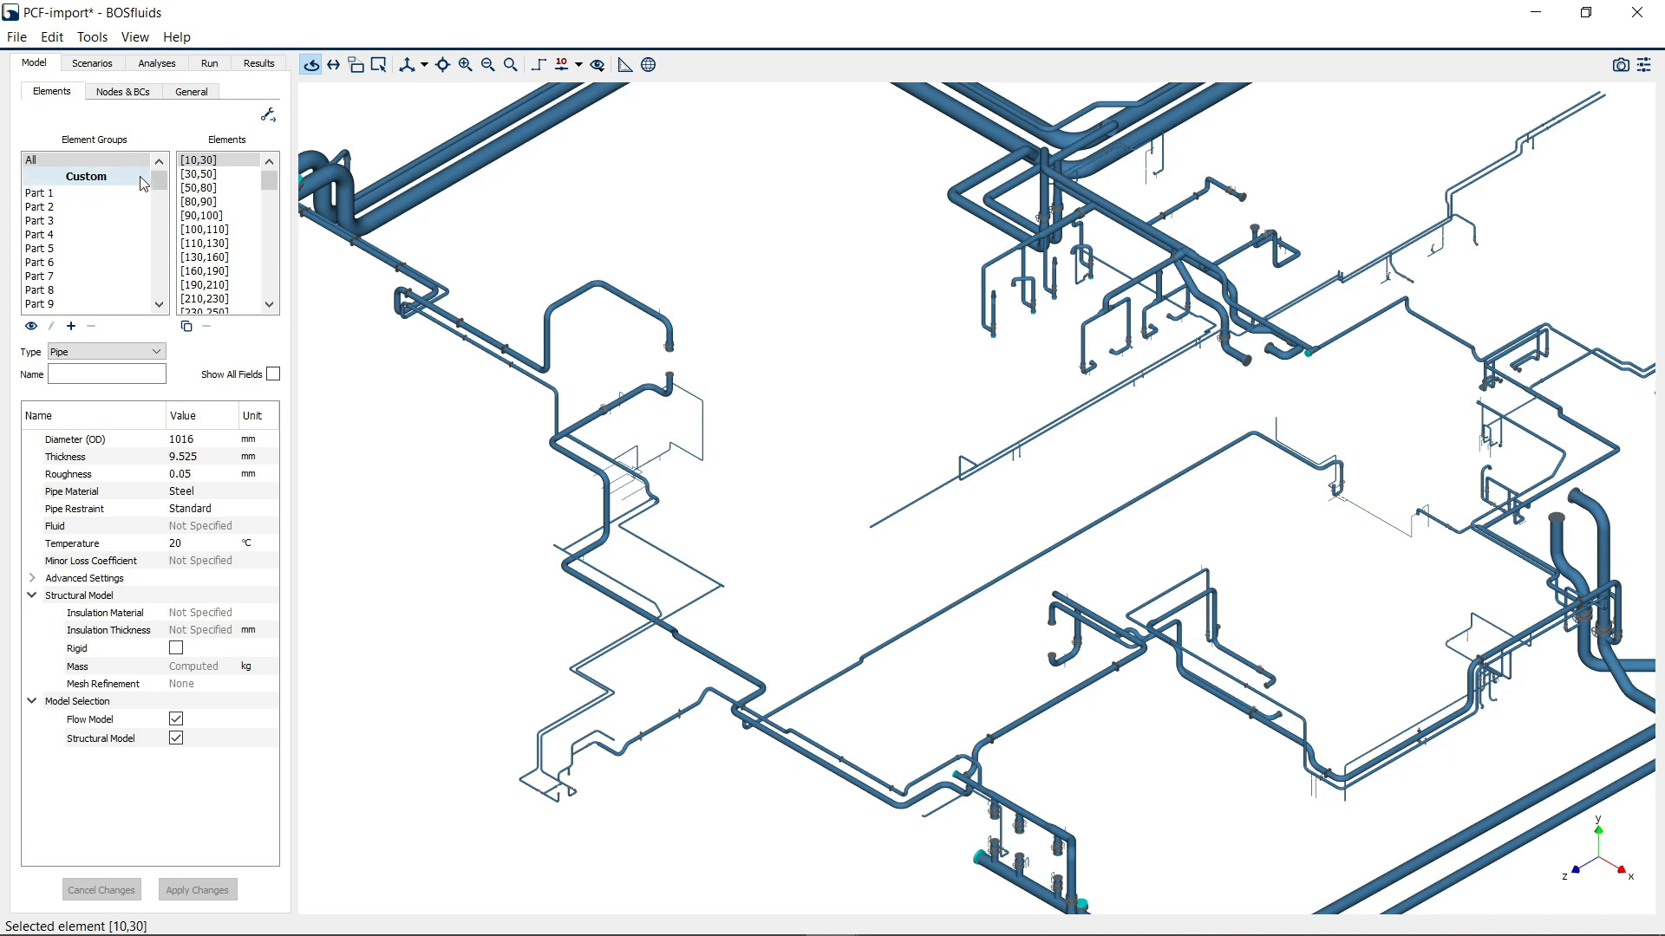
mouse_move(155, 179)
left_mouse_down()
mouse_move(168, 286)
mouse_move(171, 176)
left_mouse_up()
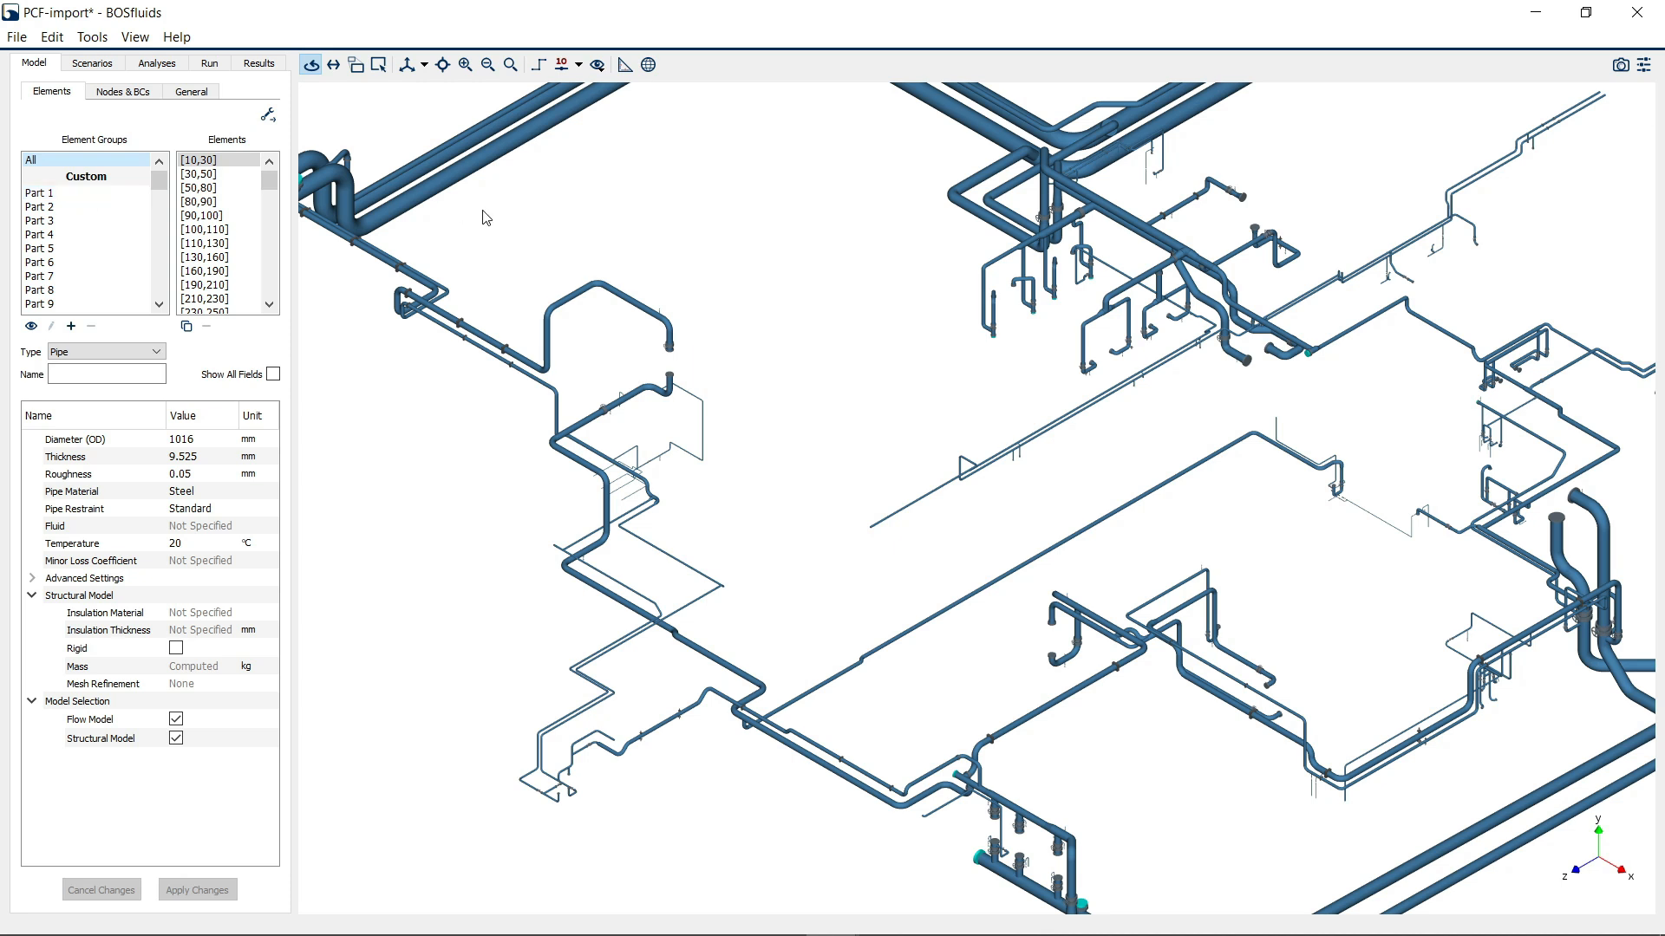
scroll(893, 304, "down", 5)
scroll(803, 460, "down", 3)
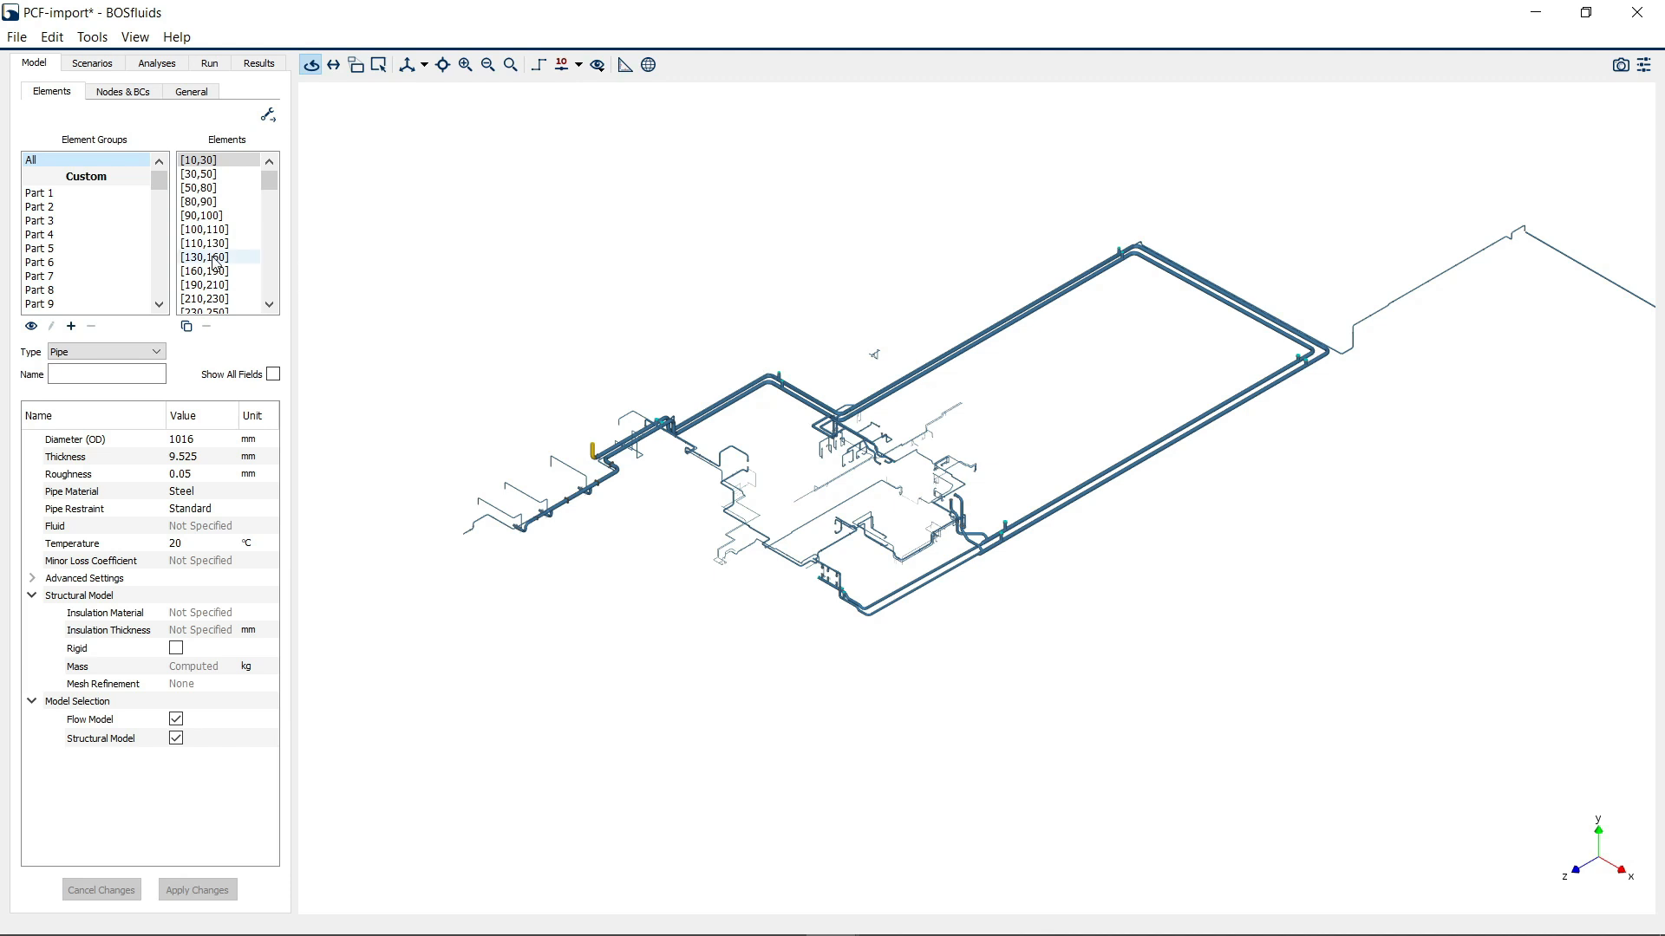
left_click(52, 193)
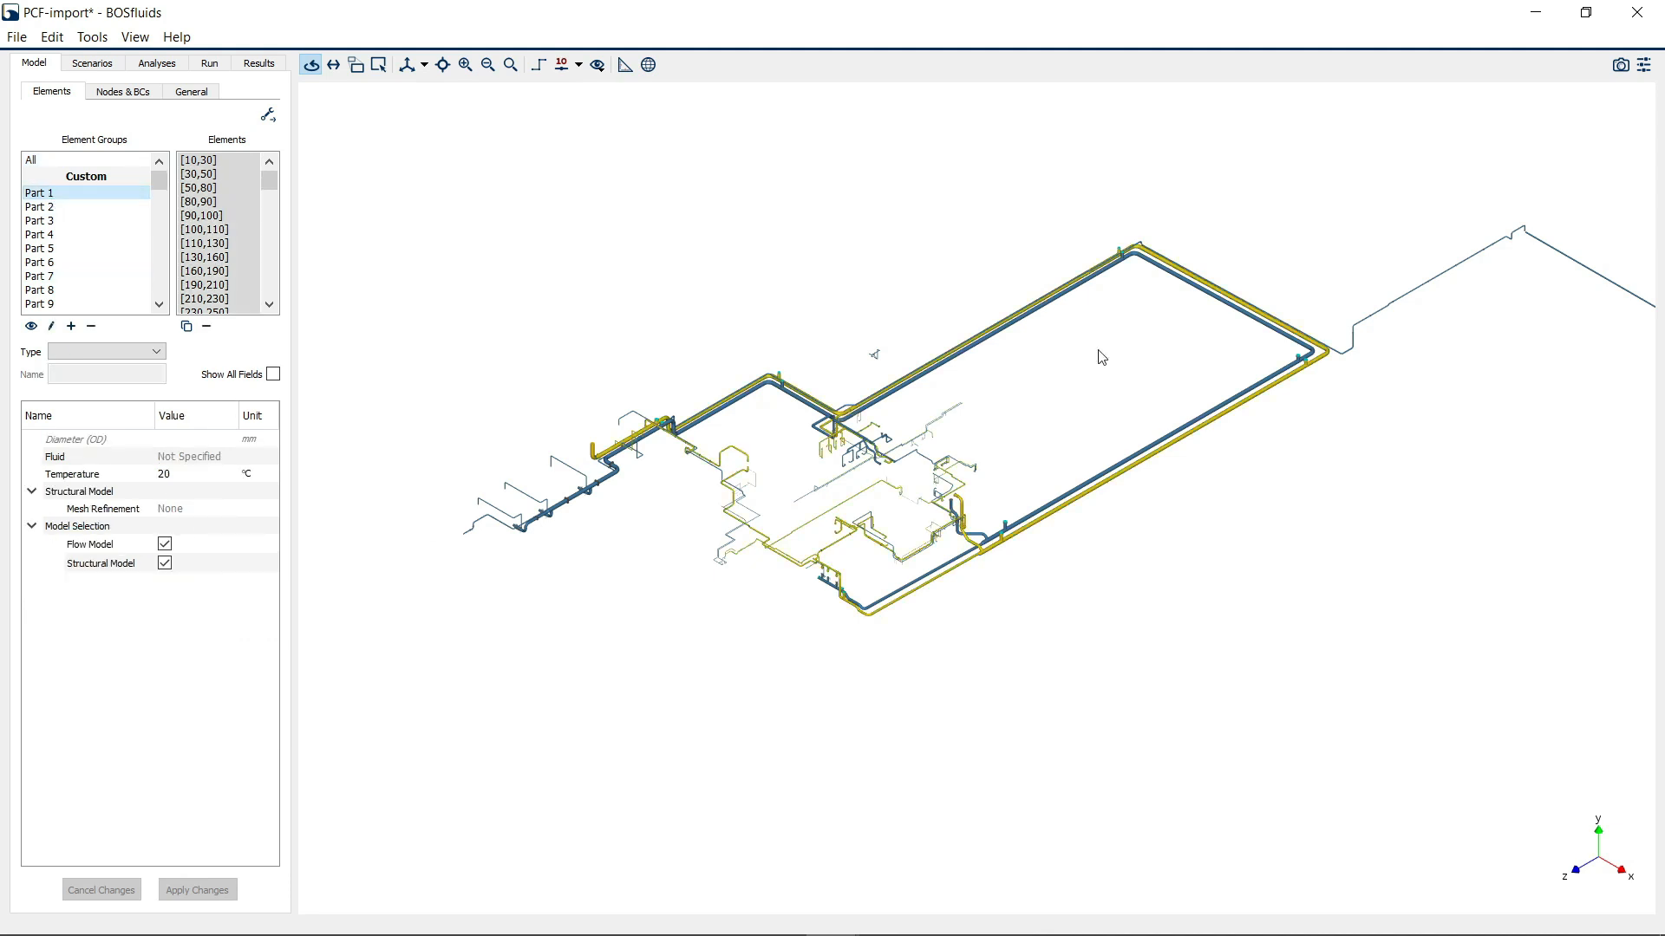
Examine the valve branches and small connecting lines around the highlighted Part 1 piping up close
scroll(749, 528, "up", 5)
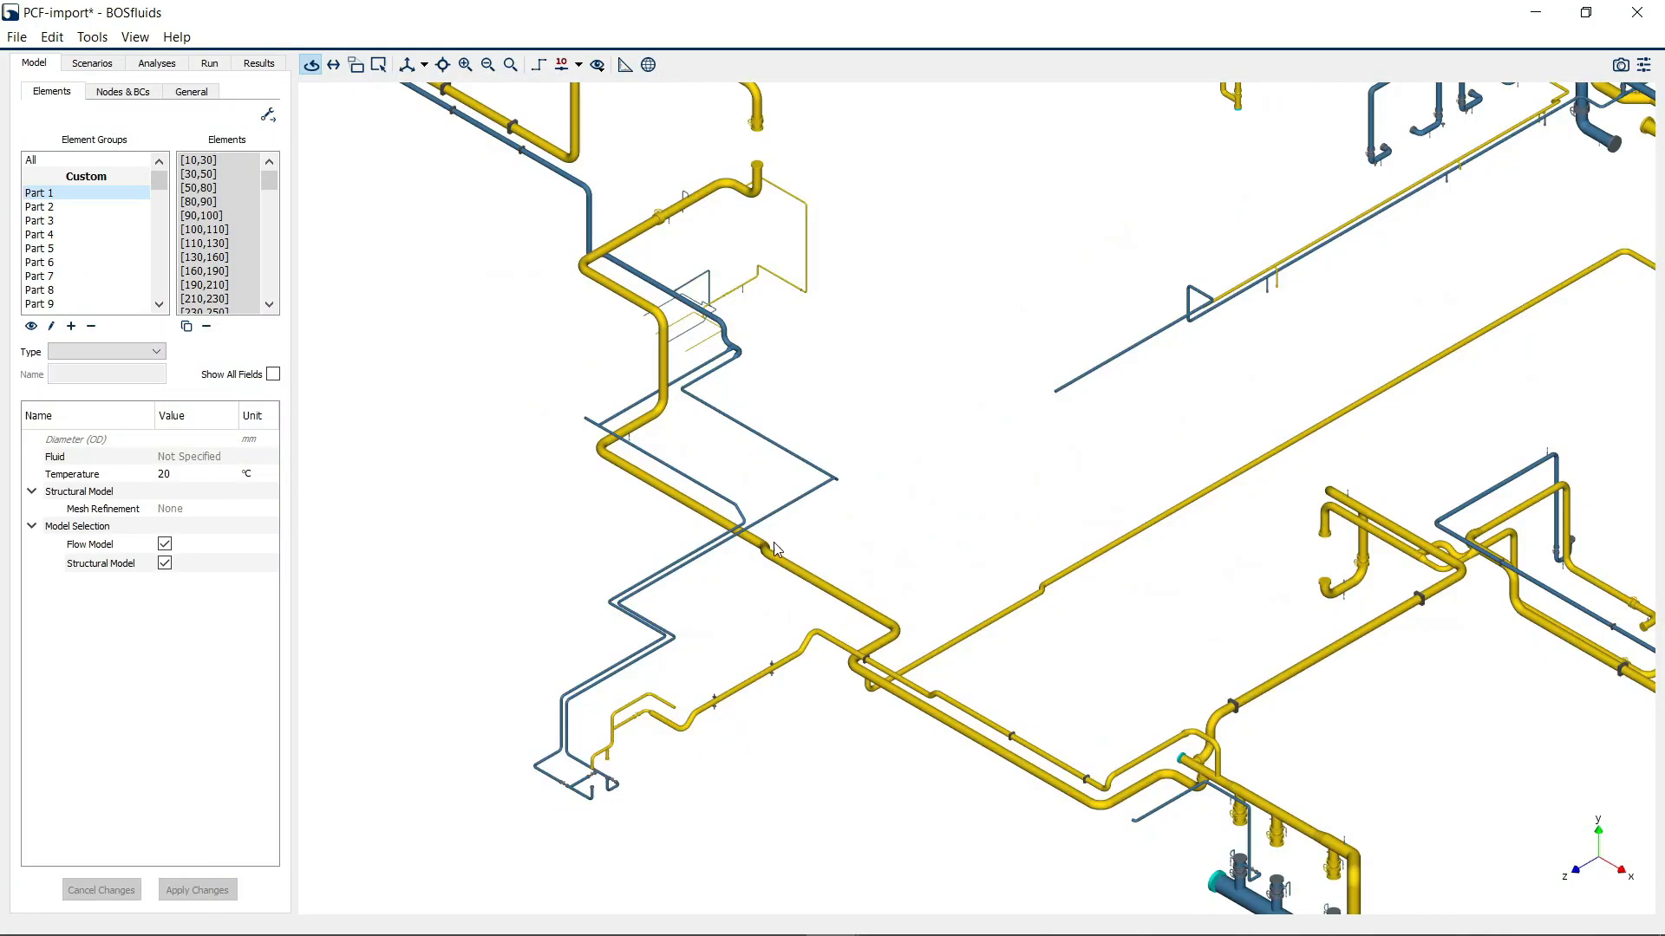
middle_click_drag(922, 535, 584, 330)
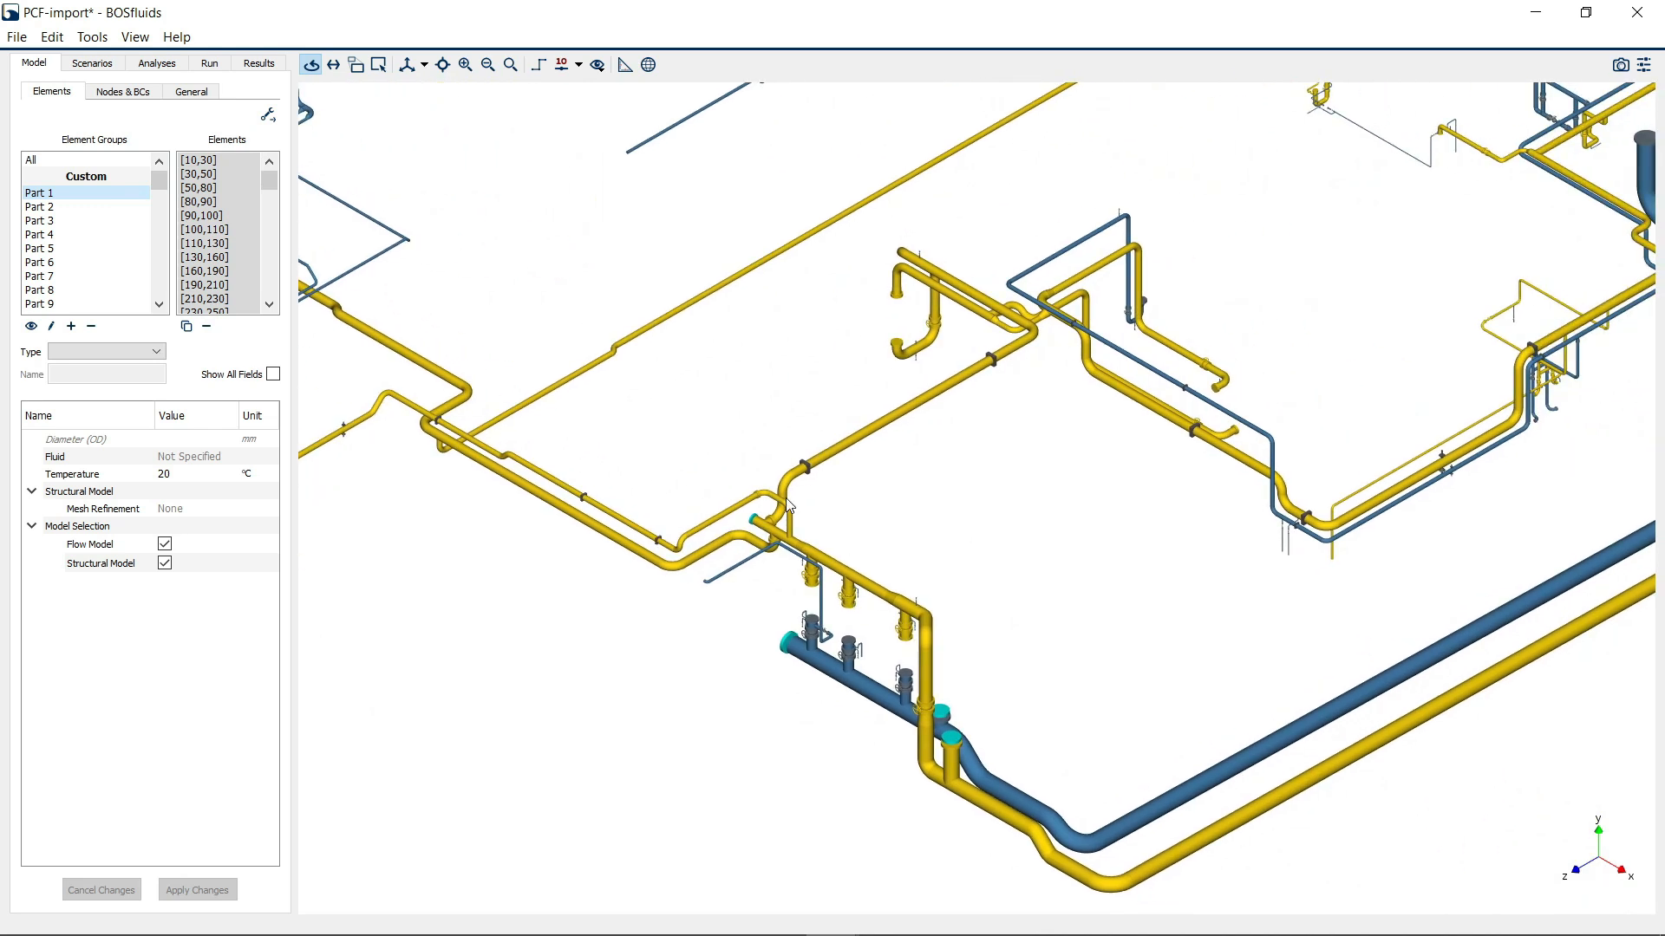
scroll(924, 552, "up", 10)
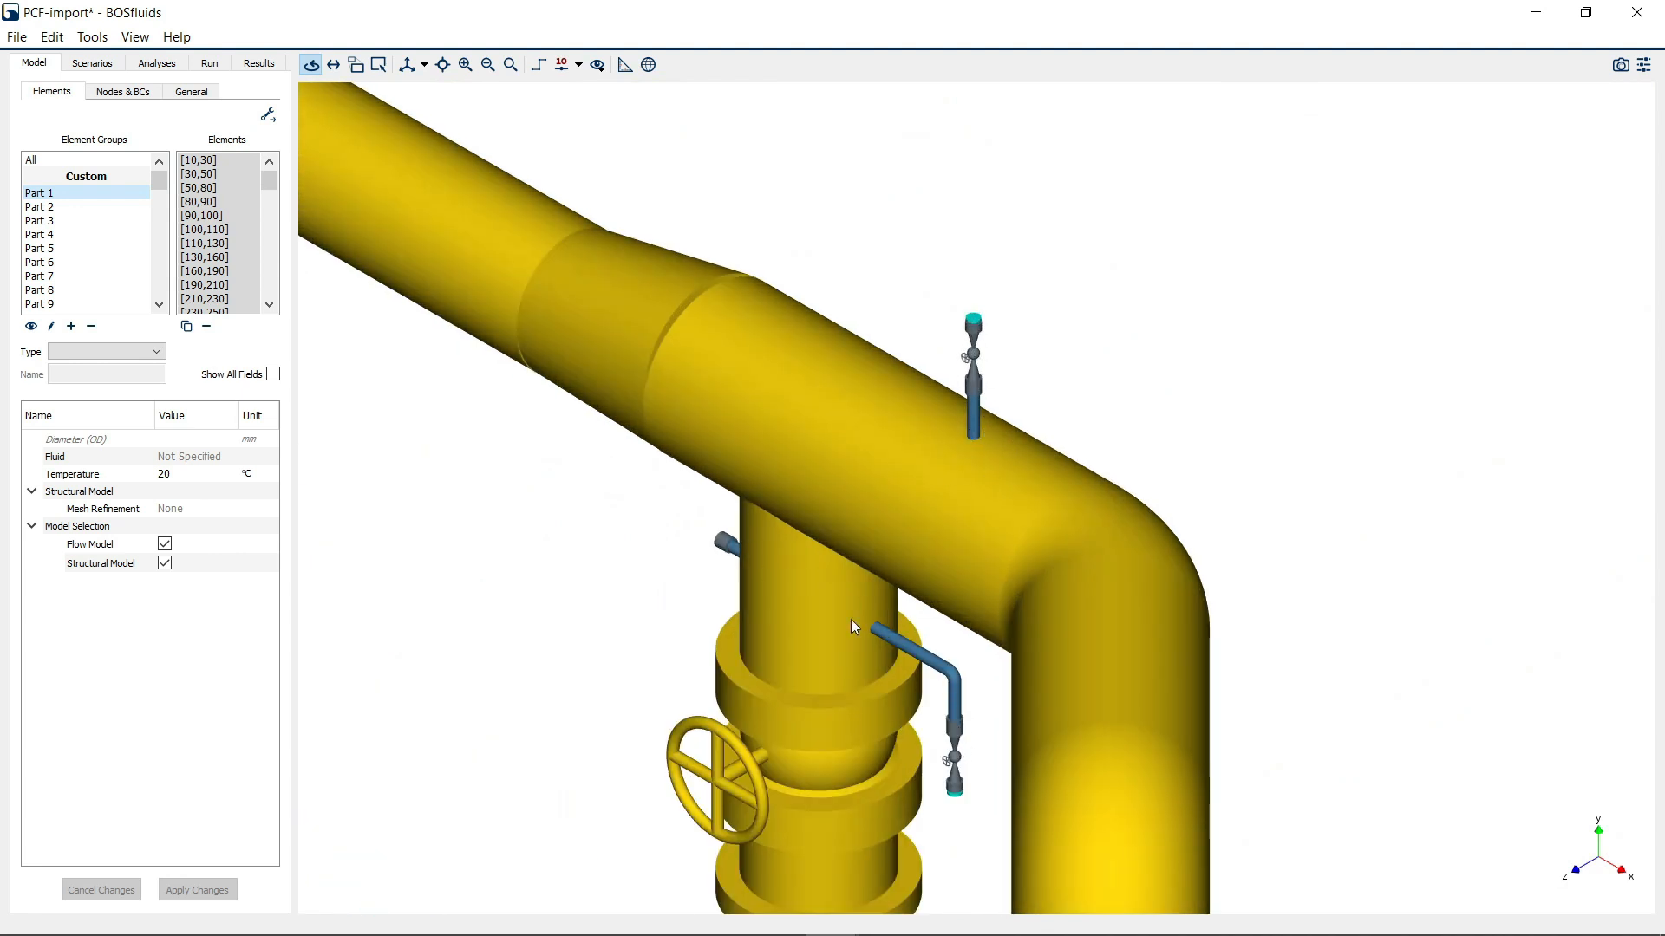
scroll(954, 798, "down", 8)
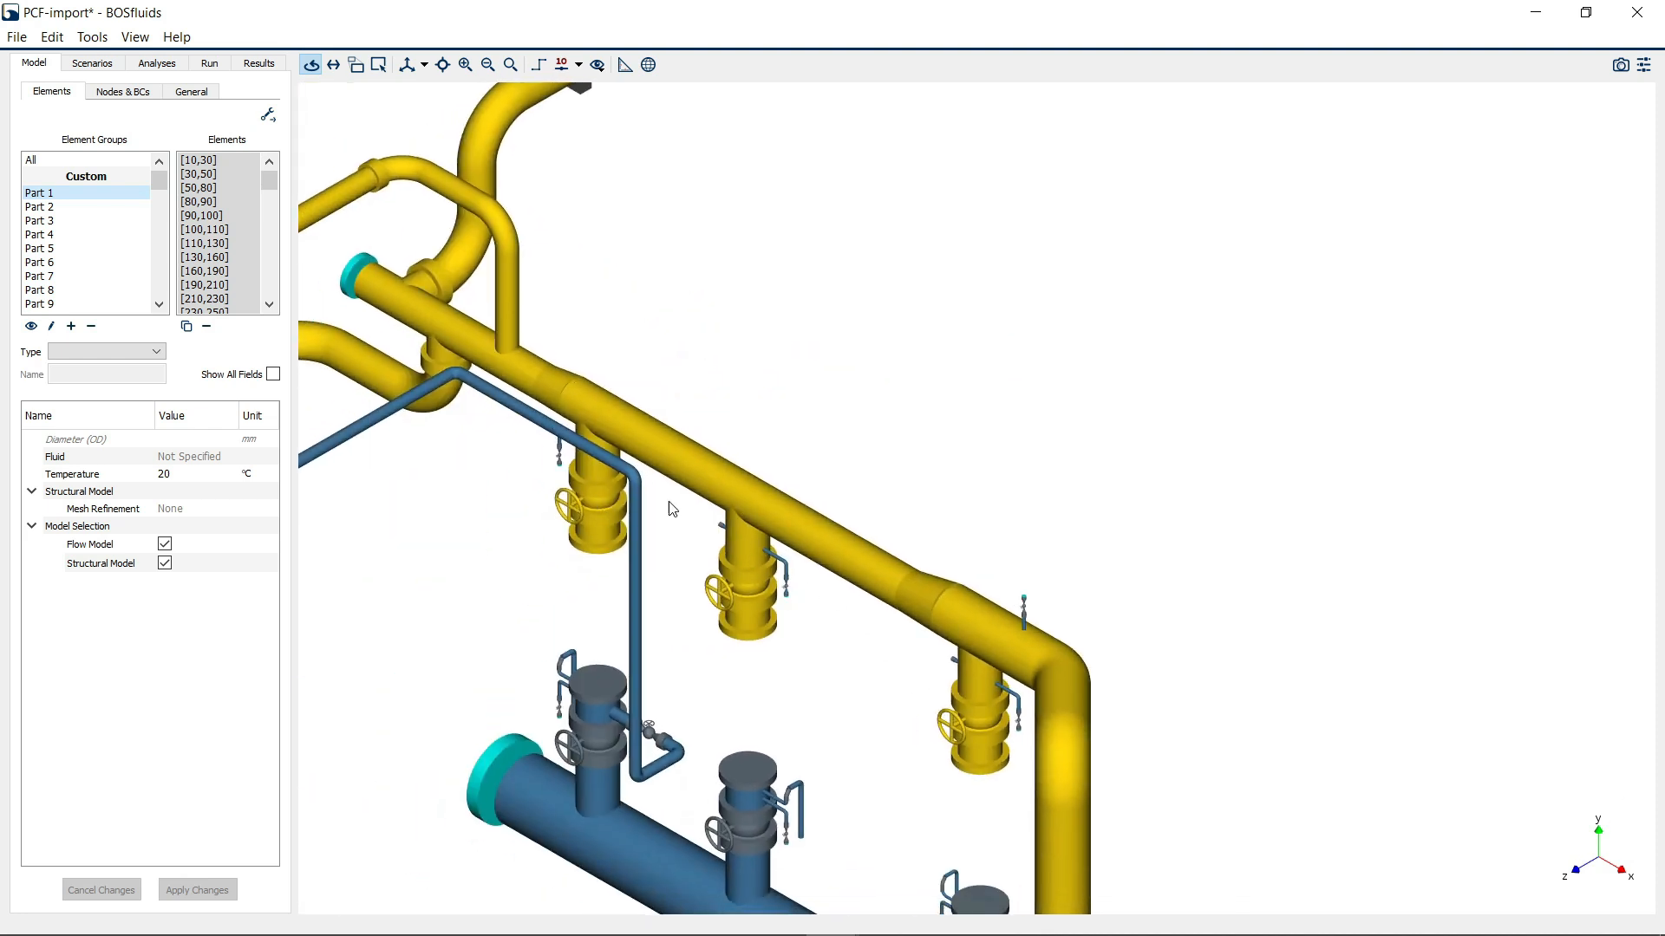
scroll(749, 507, "down", 10)
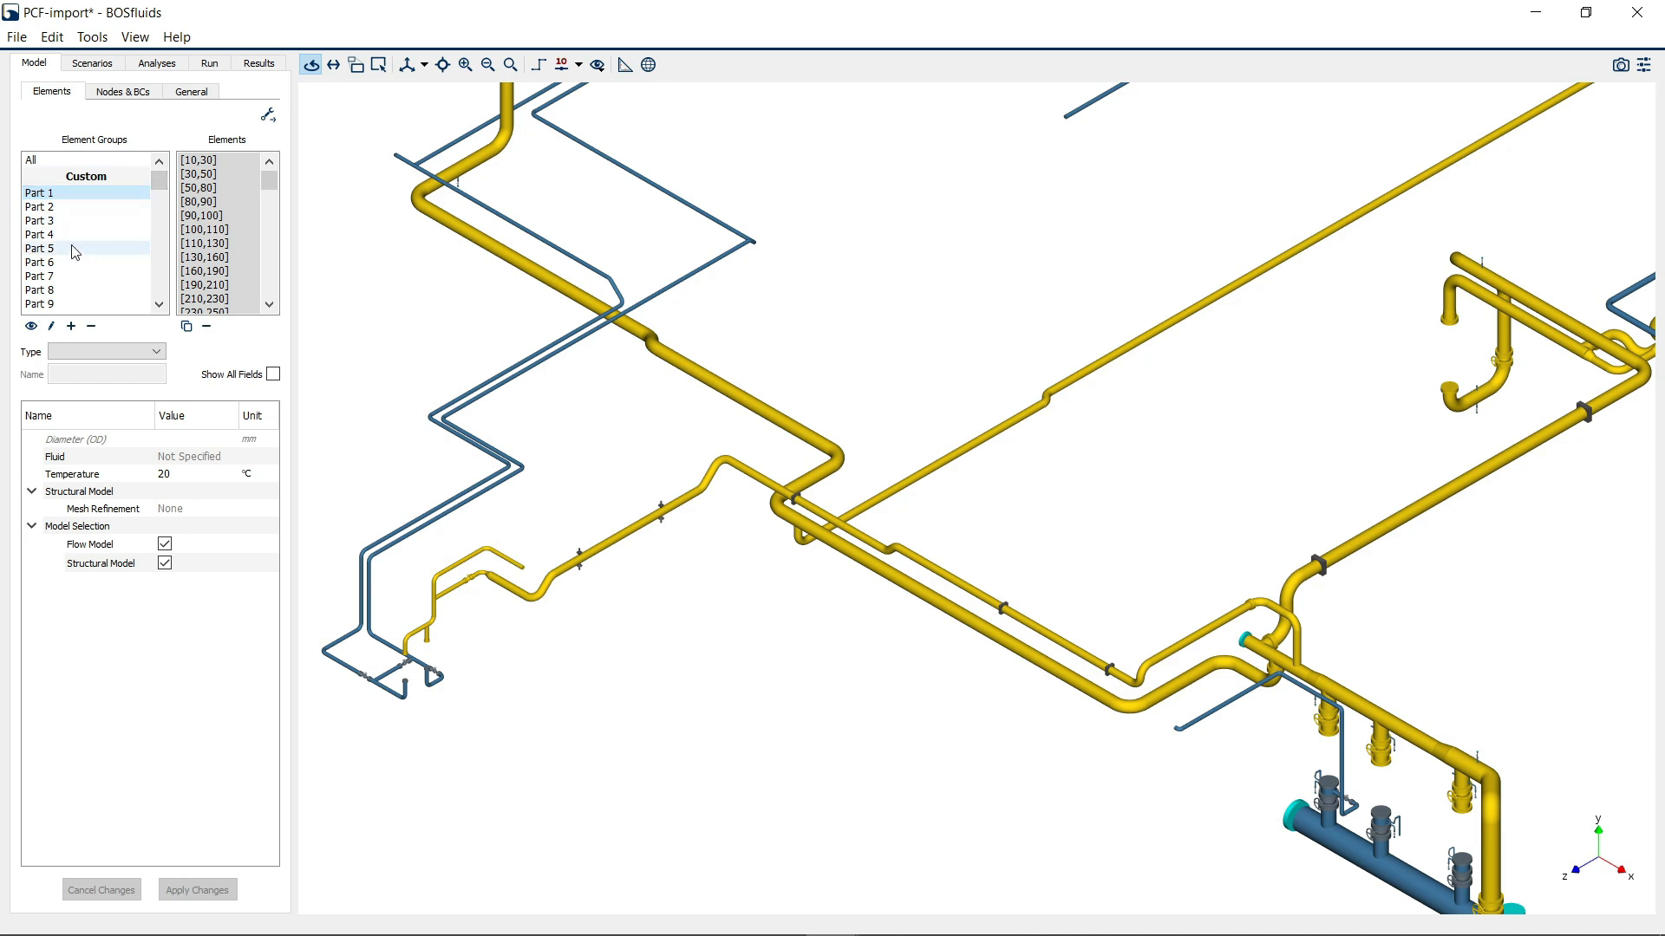
Highlight the element group Part 7 and examine where its piping meets the neighbouring lines
left_click(69, 276)
scroll(999, 326, "down", 5)
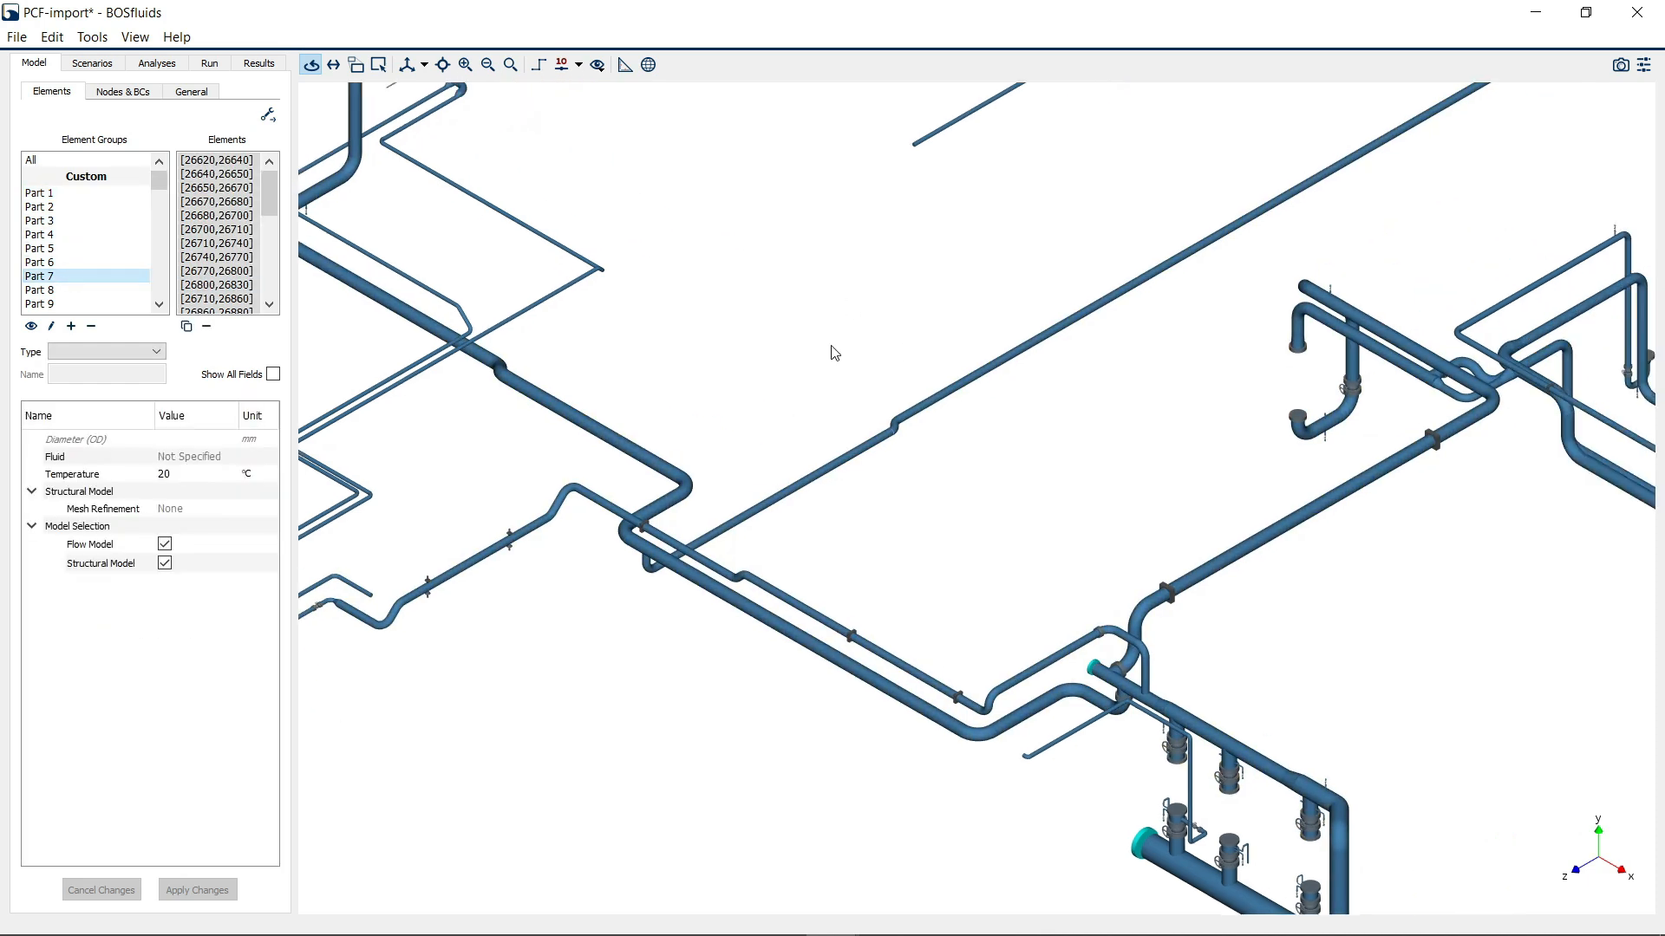
scroll(1087, 492, "up", 3)
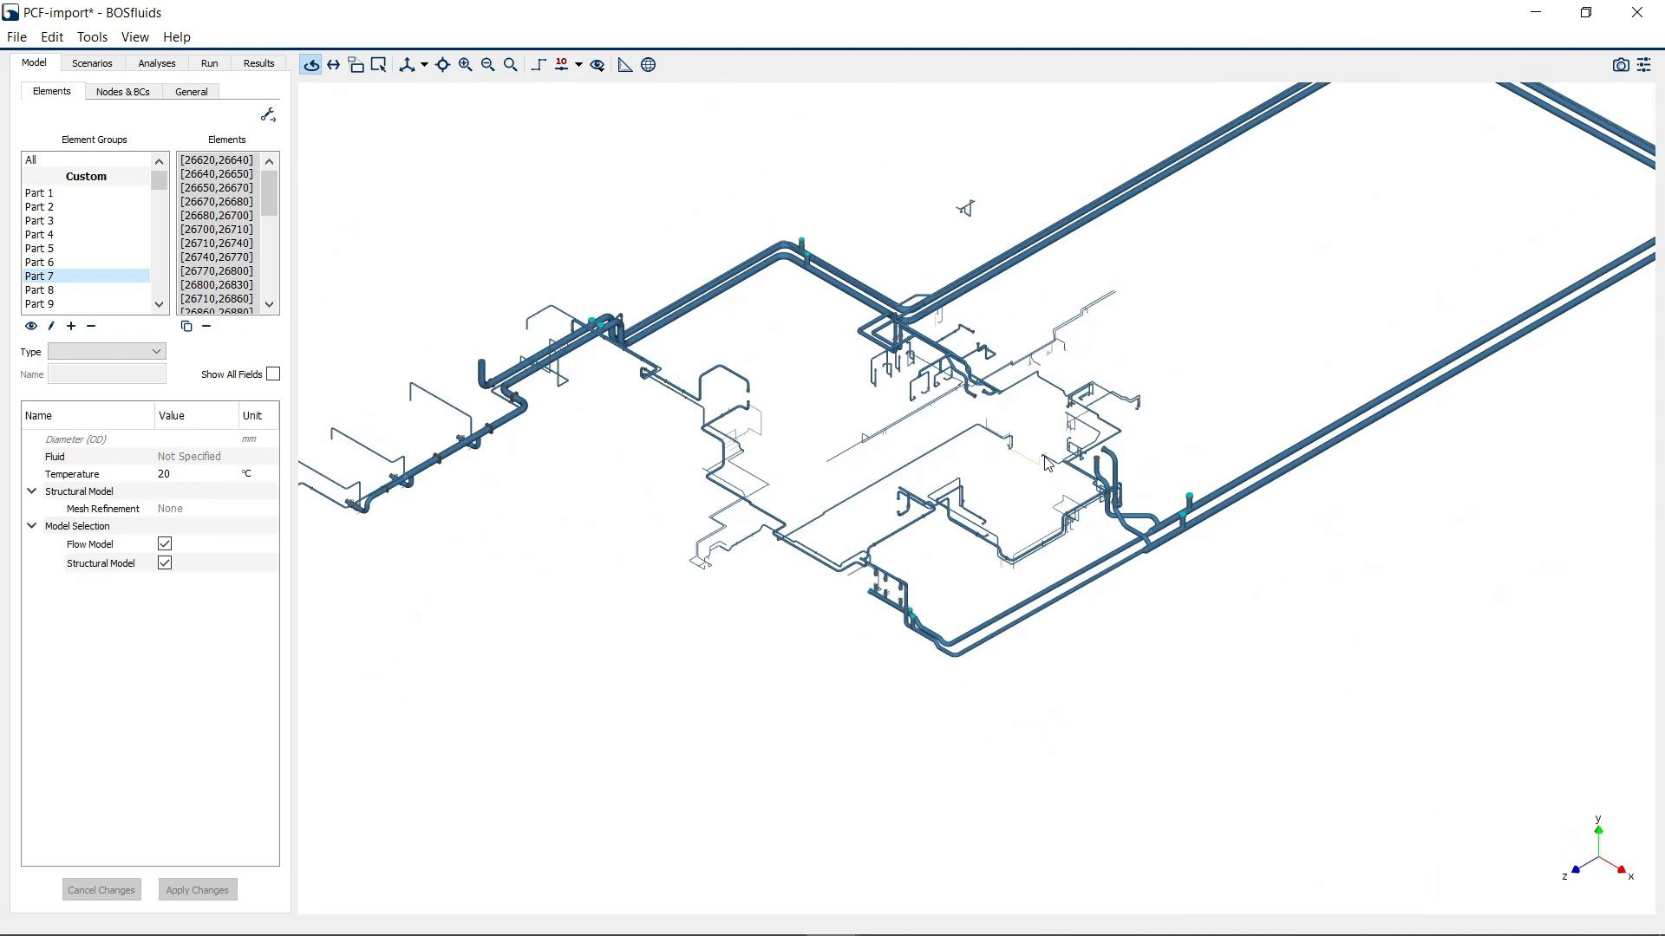
scroll(1045, 471, "up", 6)
scroll(1041, 471, "up", 5)
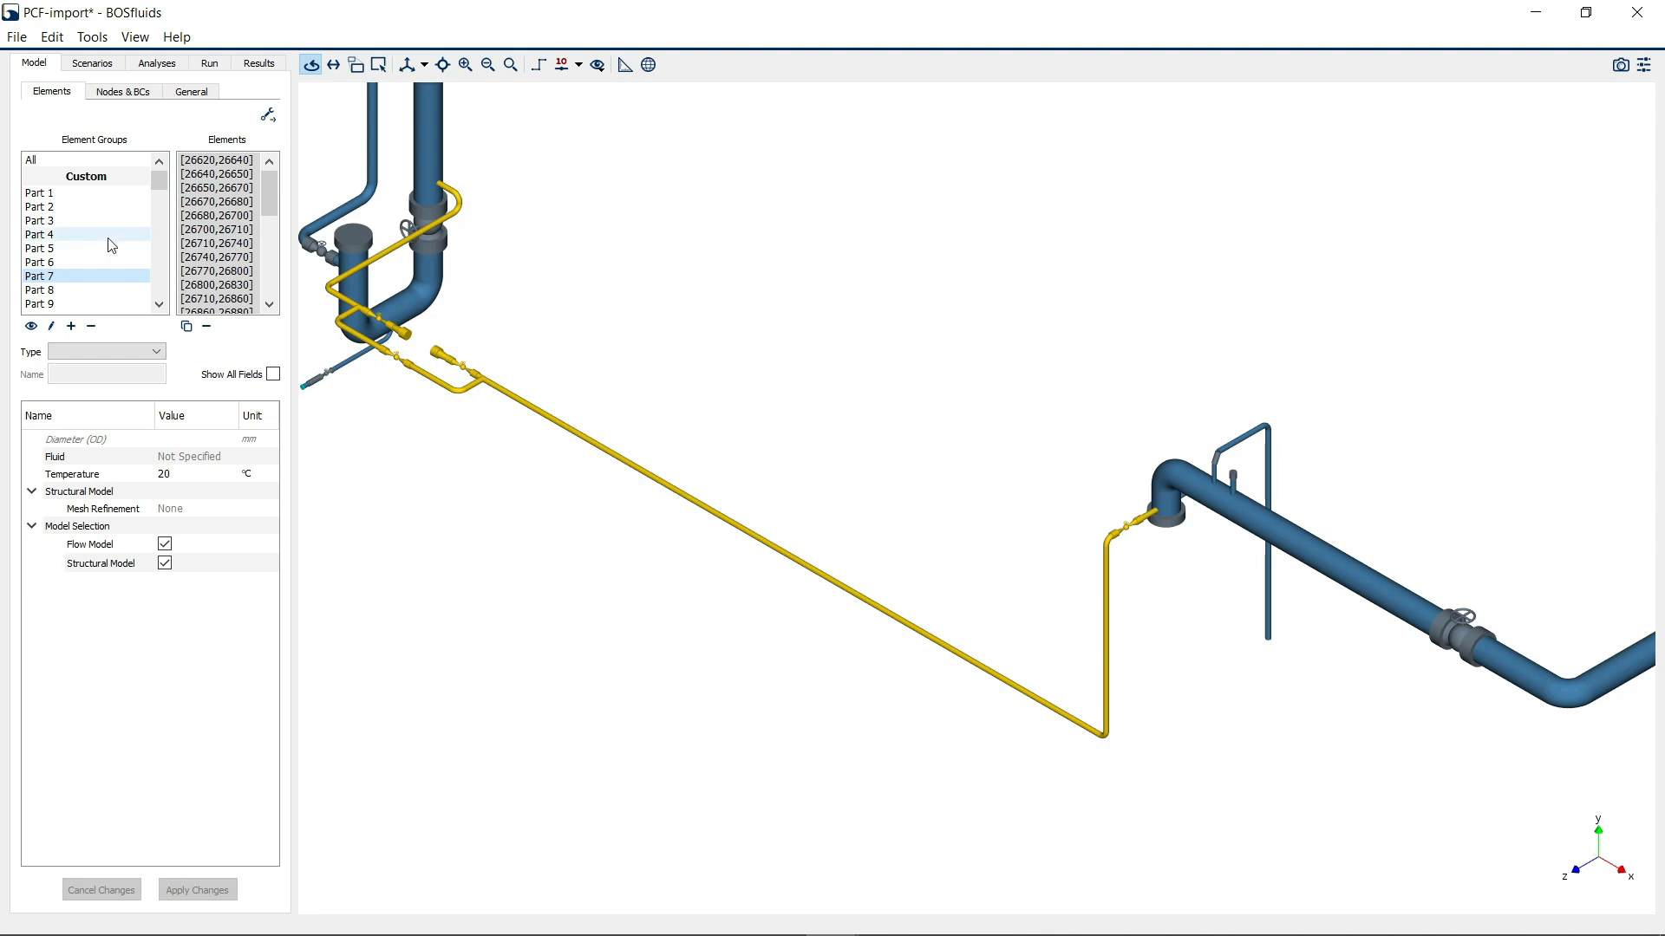
Find the COUPLING group among the element groups, select its elements and examine a coupling near the small valve up close
left_click(66, 245)
scroll(66, 245, "down", 5)
scroll(70, 245, "down", 14)
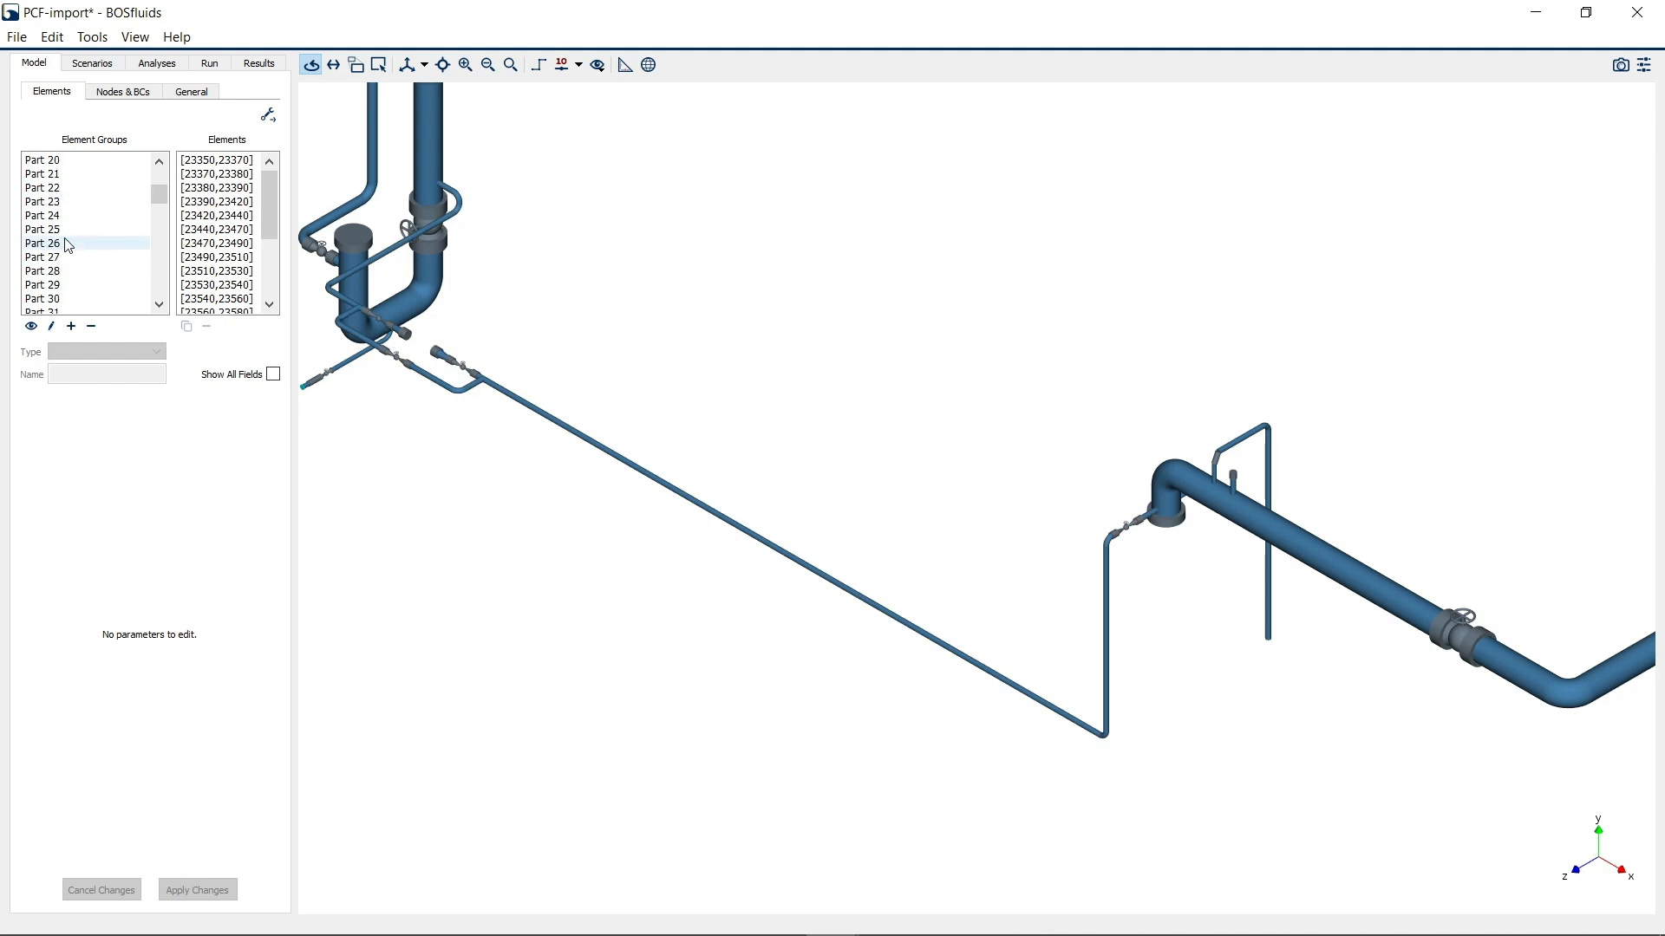
scroll(79, 243, "down", 2)
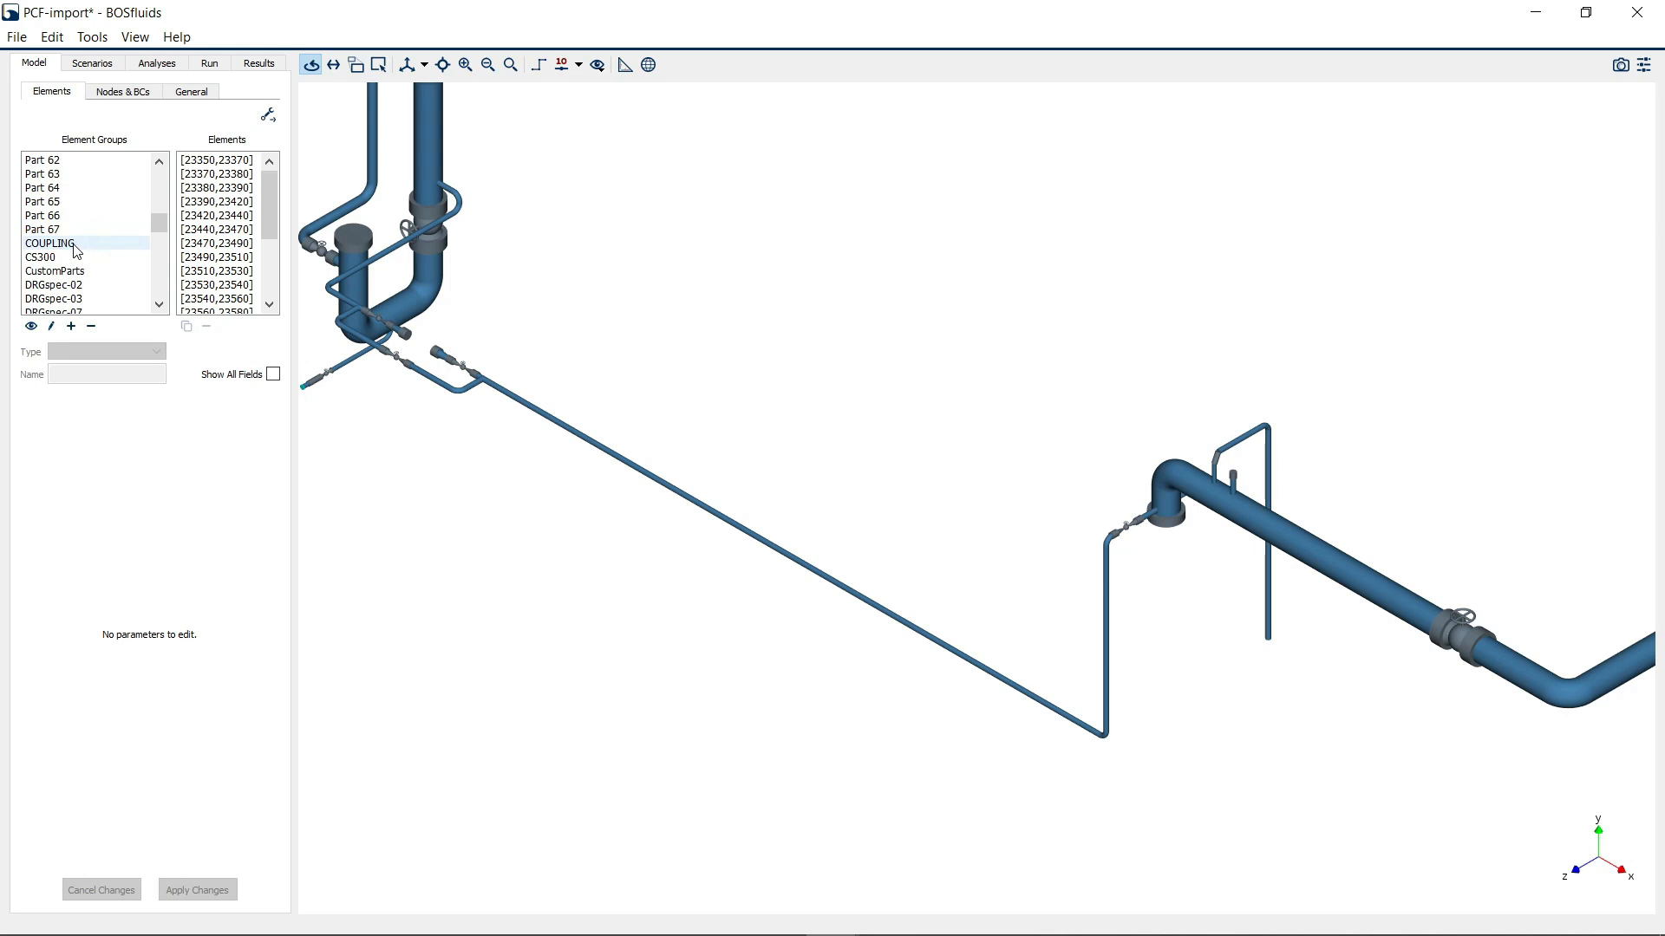
left_click(76, 248)
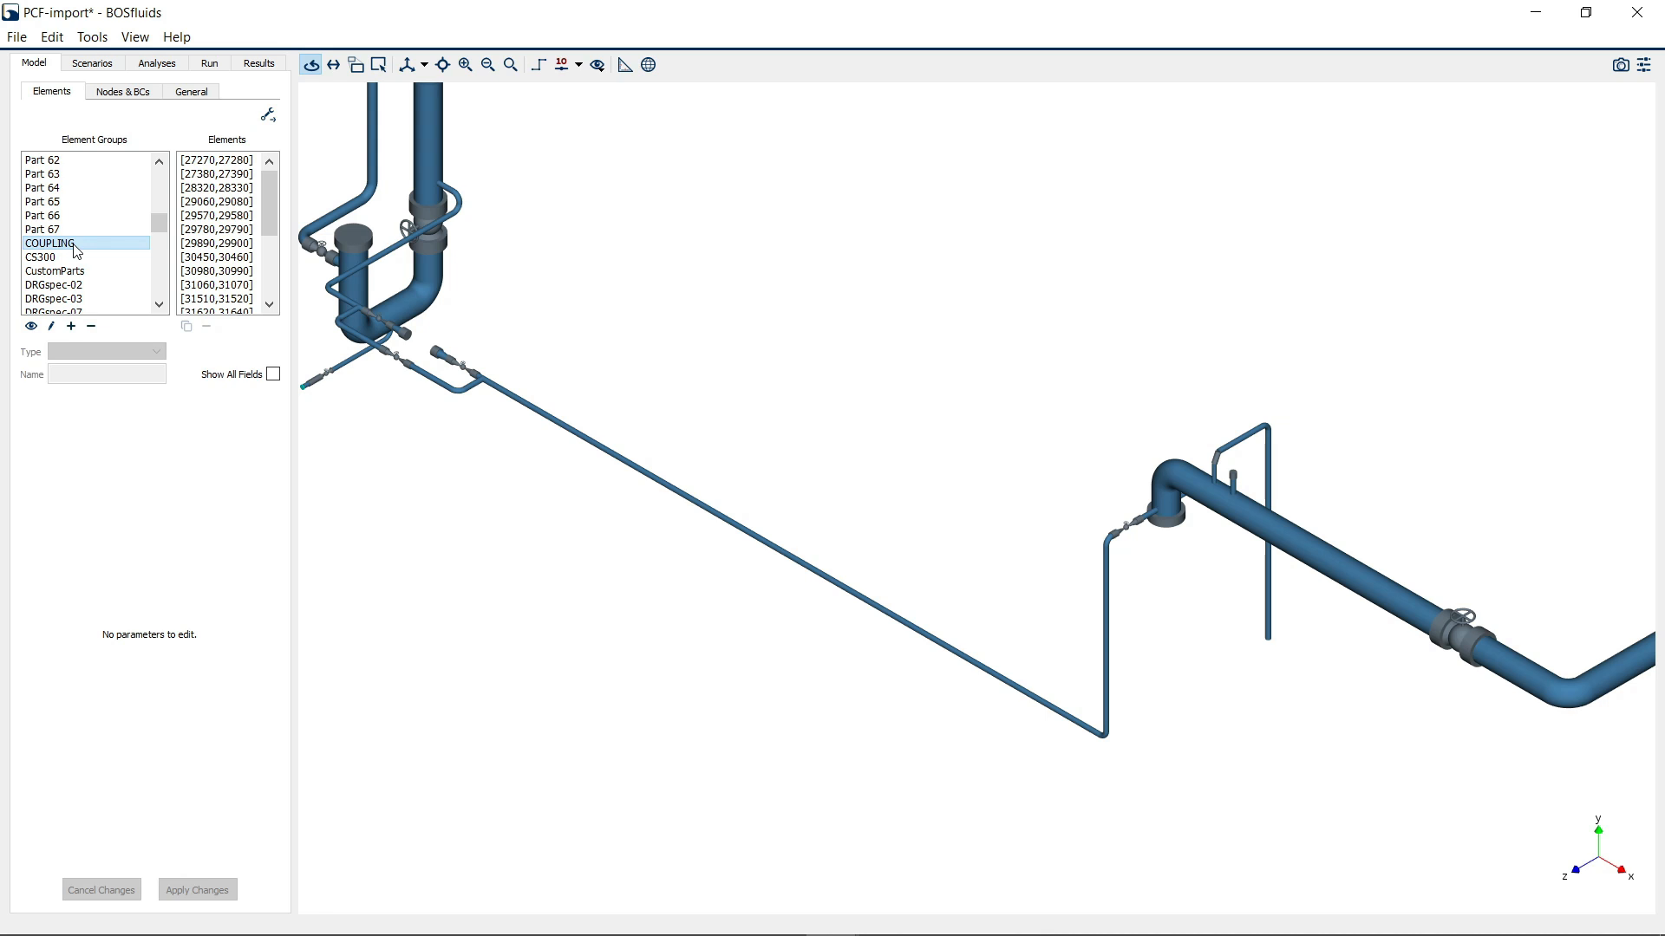
double_click(74, 244)
middle_click_drag(414, 402, 827, 432)
scroll(737, 414, "up", 5)
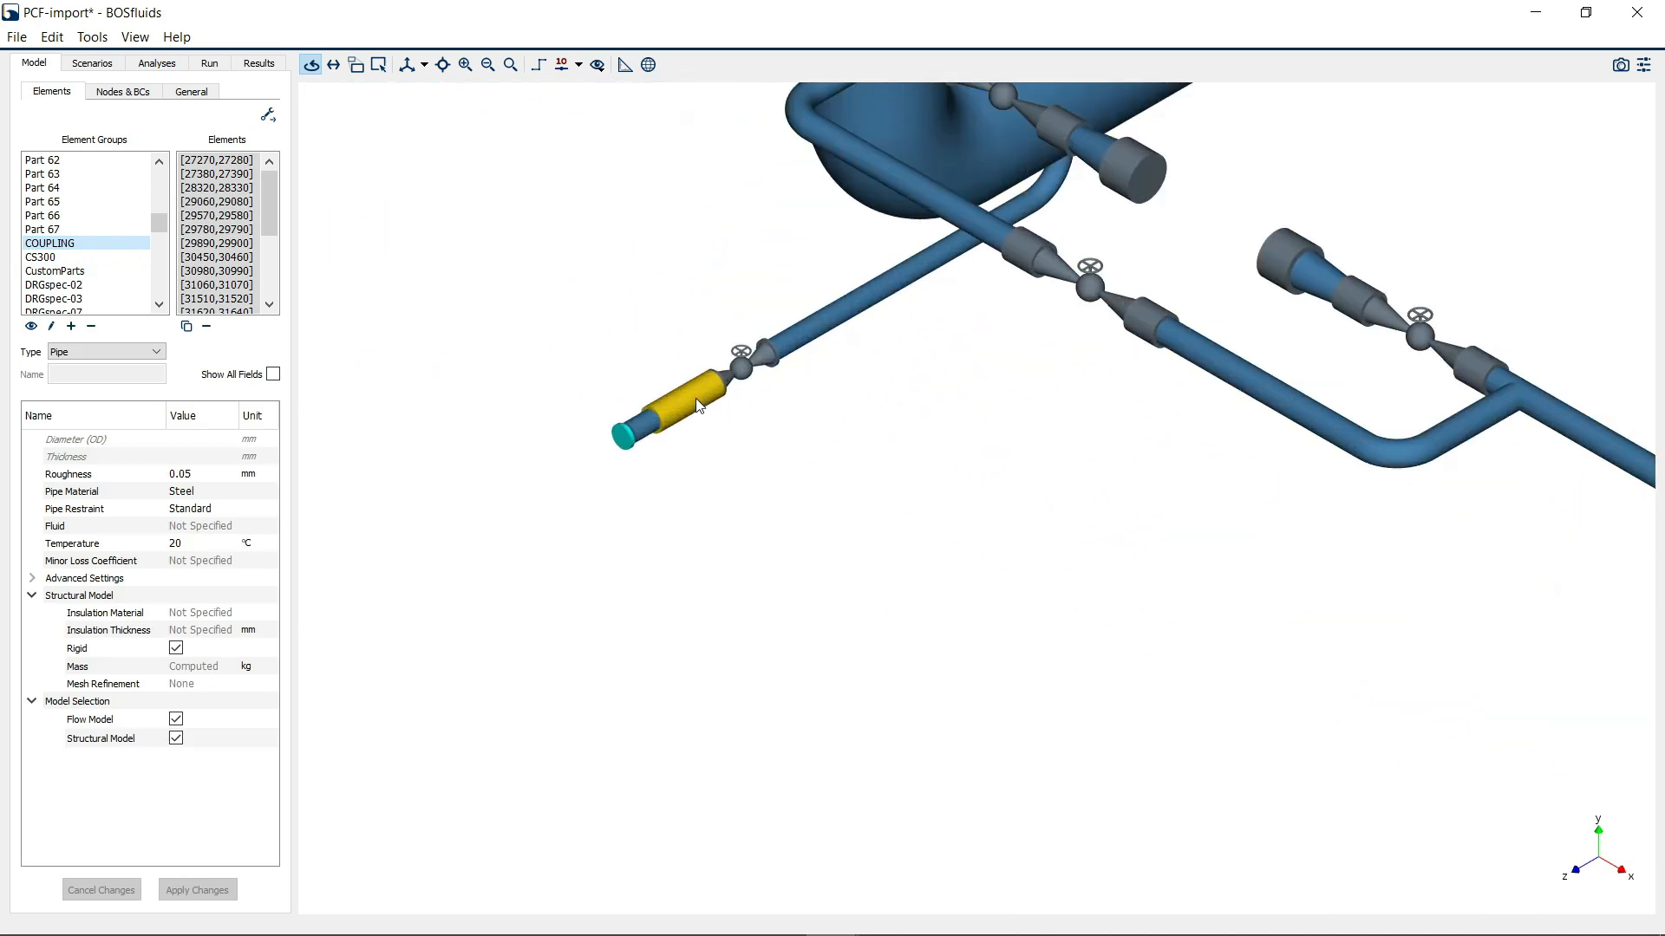
Check the DRGspec-02 group's elements, highlight the DRGspec-03 group and examine the piping that uses that specification
scroll(78, 255, "down", 1)
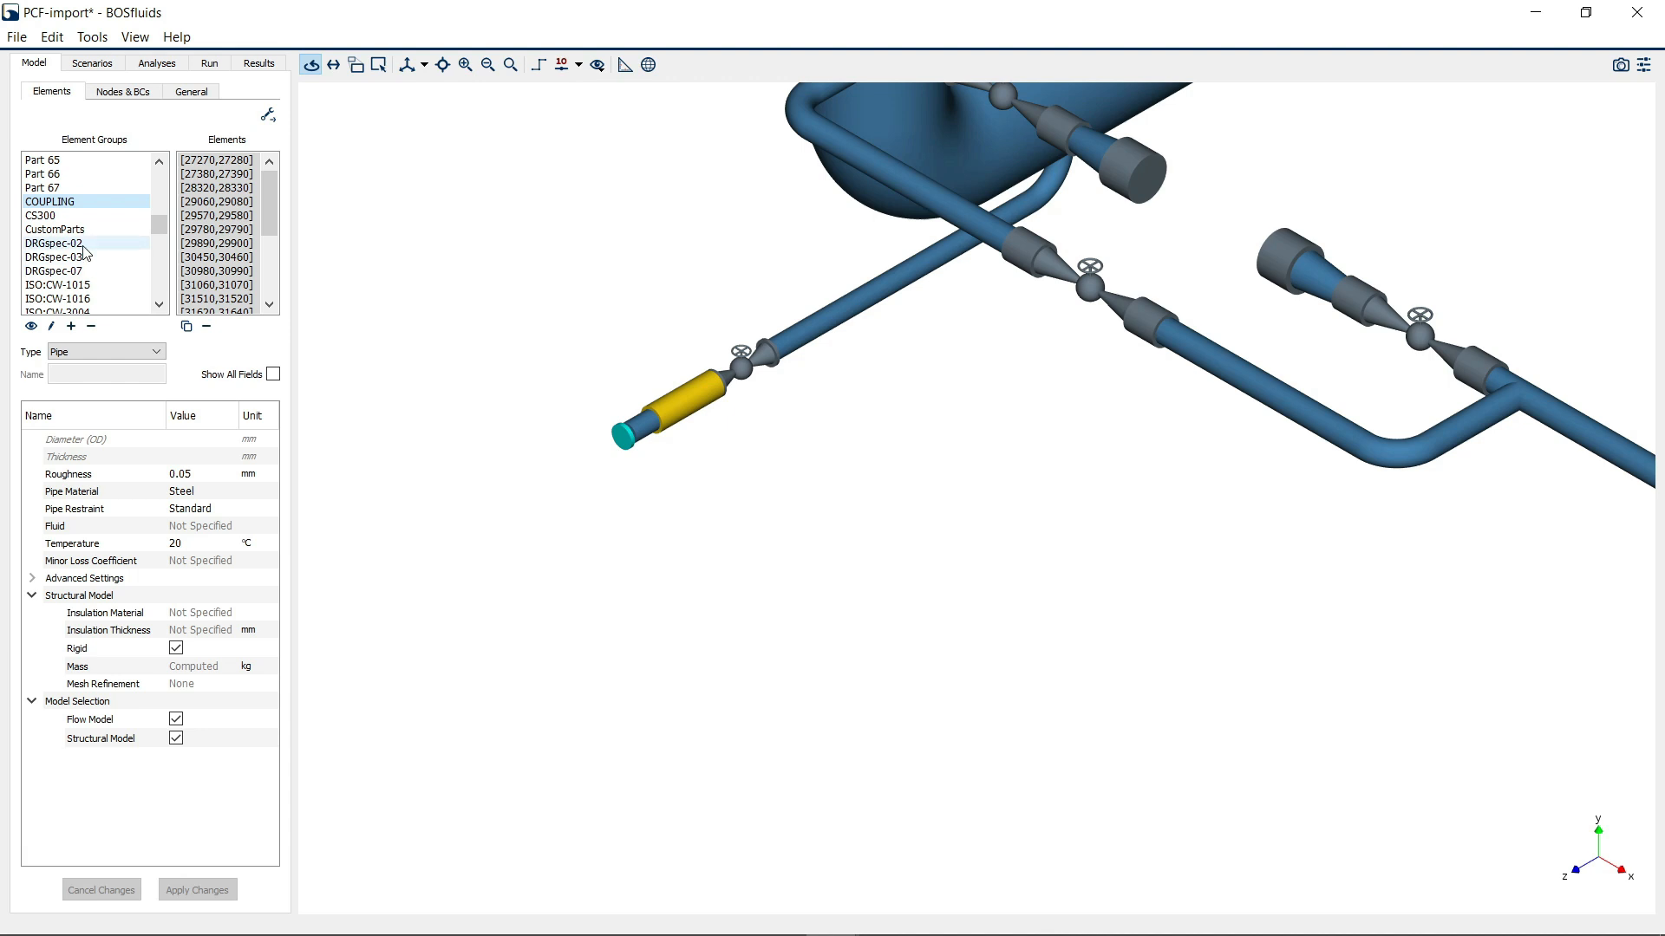
left_click(62, 247)
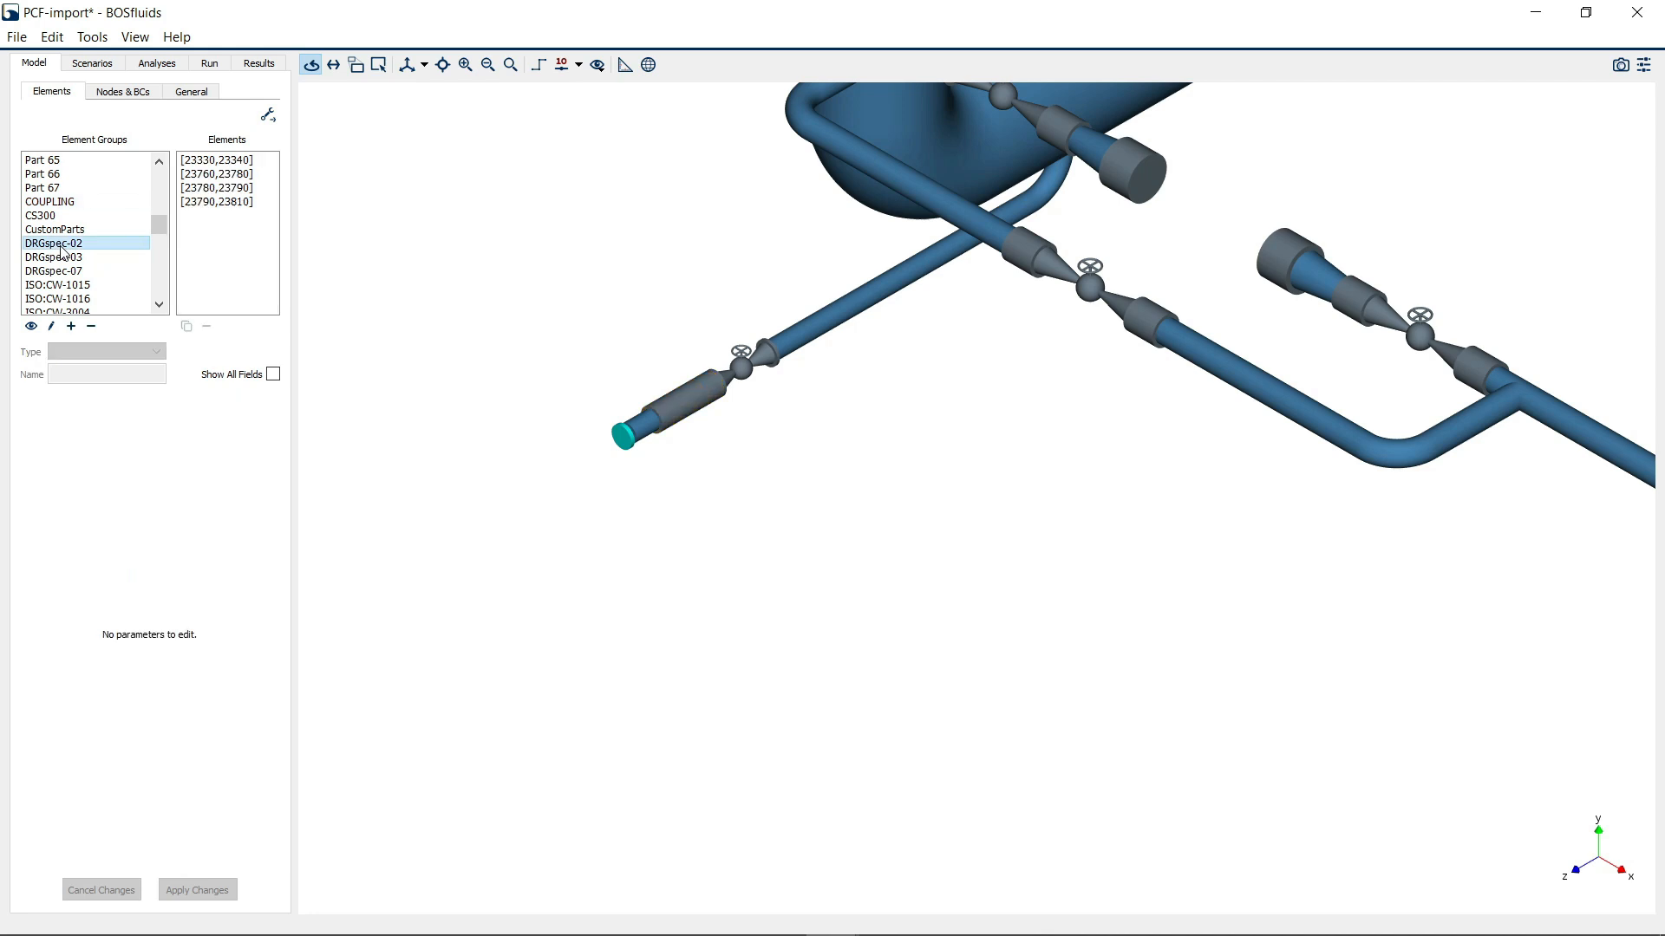
left_click(64, 259)
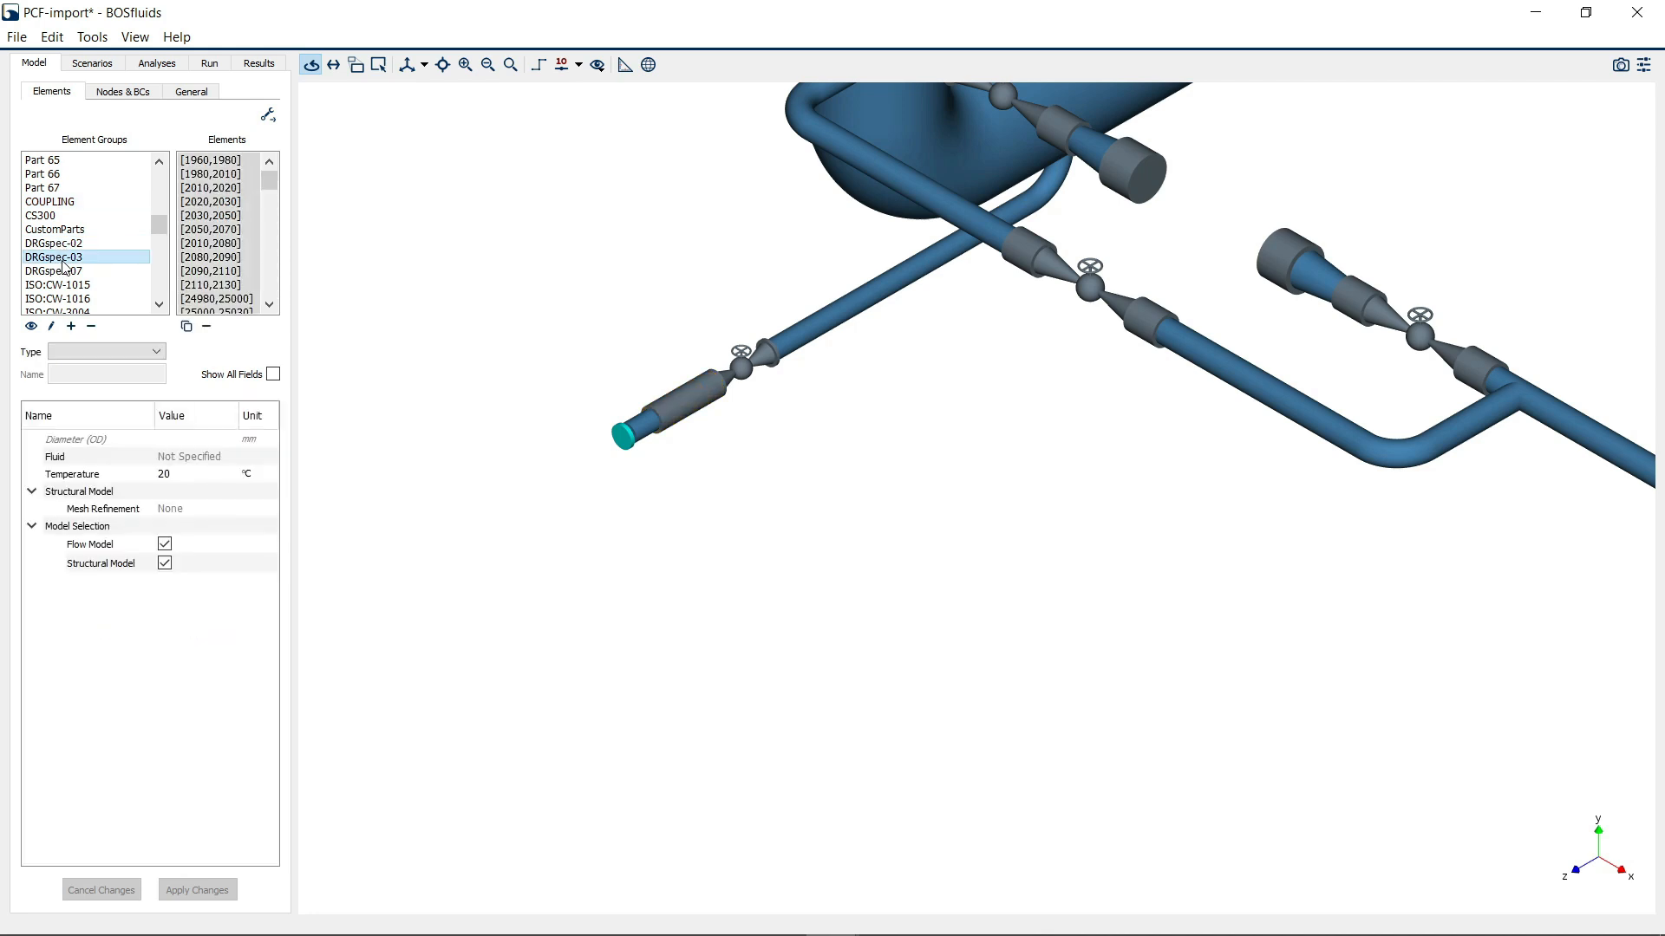
scroll(690, 306, "down", 15)
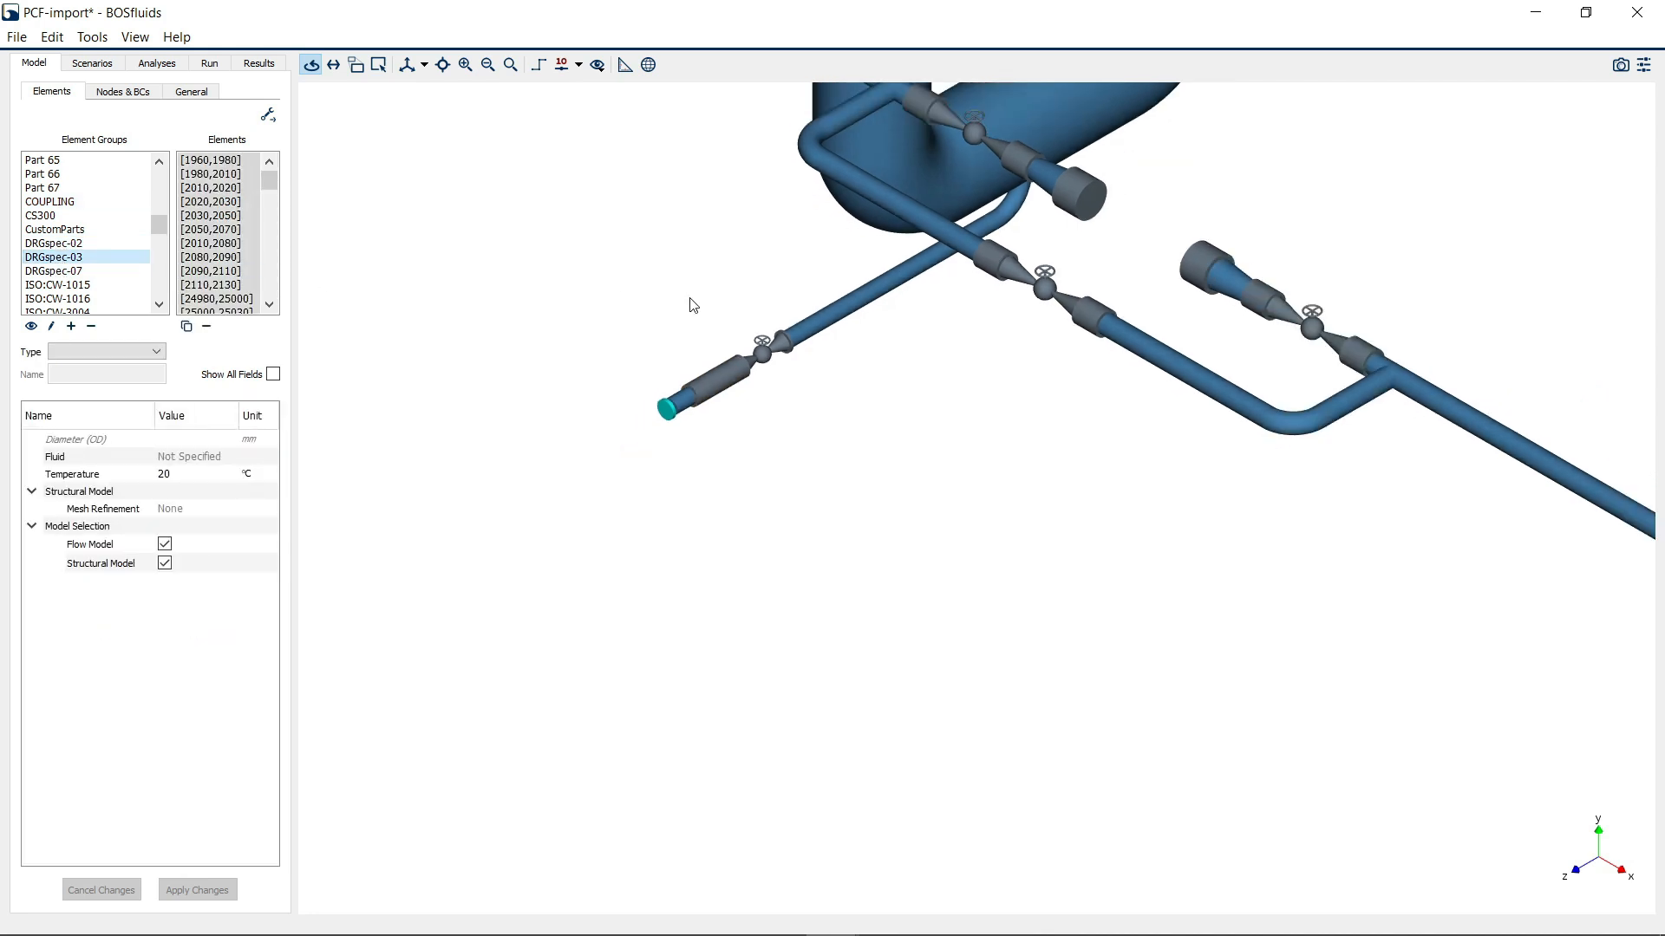
middle_click_drag(722, 370, 1214, 425)
middle_click_drag(831, 370, 1173, 460)
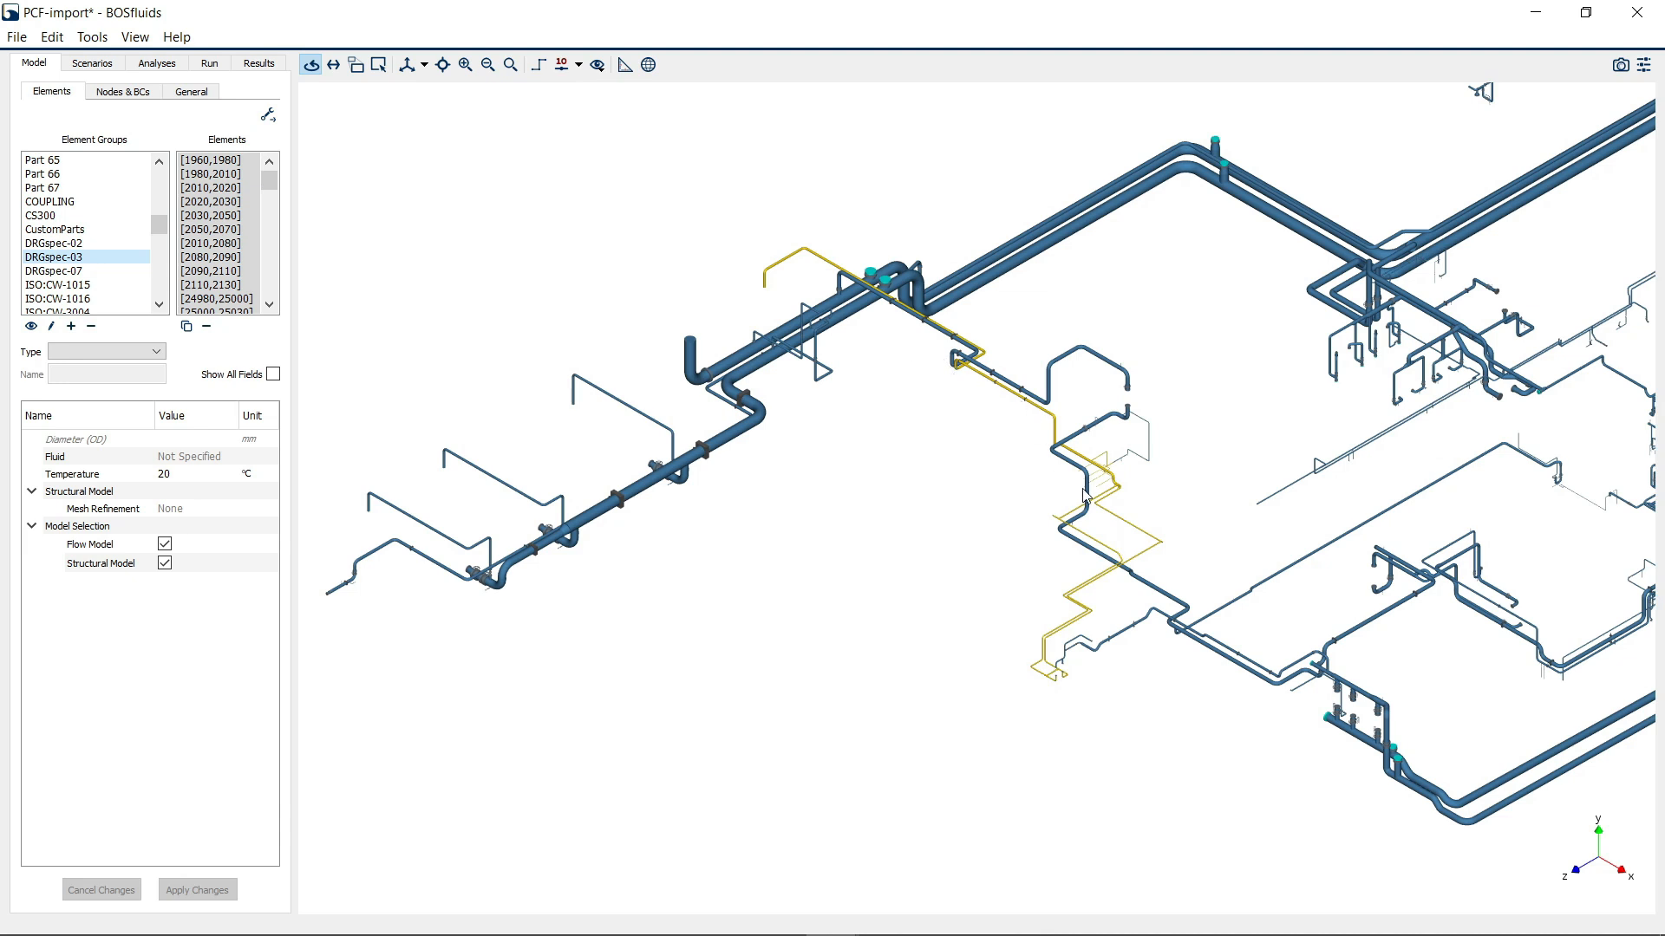
scroll(1145, 520, "up", 5)
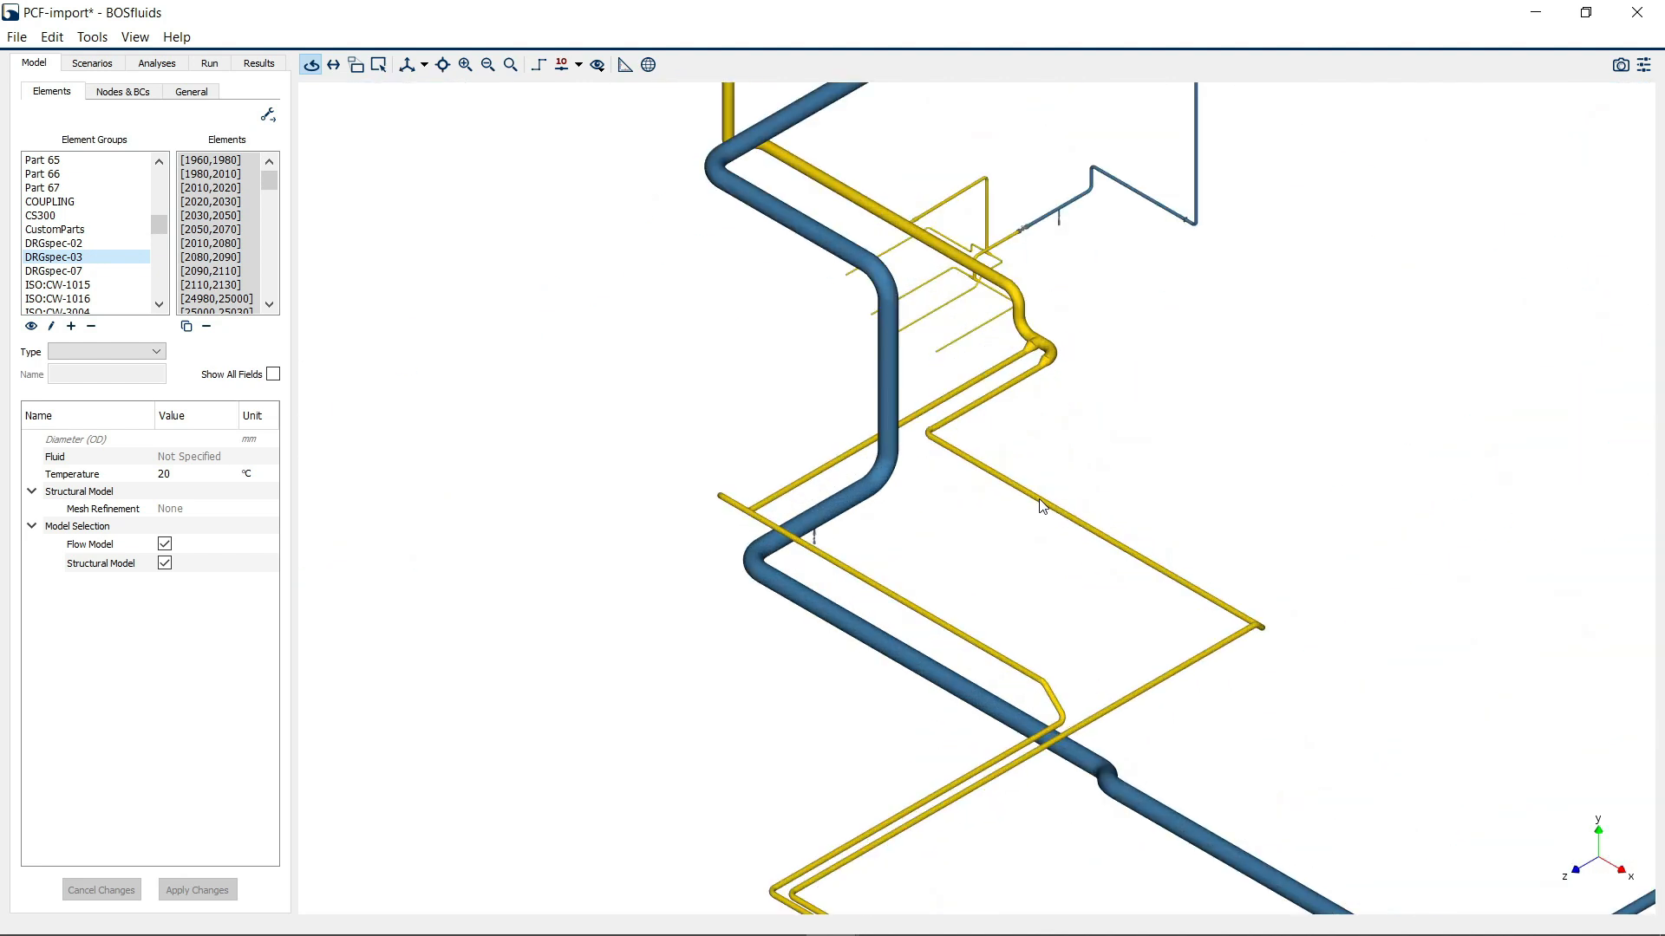
middle_click_drag(1024, 519, 1052, 576)
scroll(1196, 237, "down", 4)
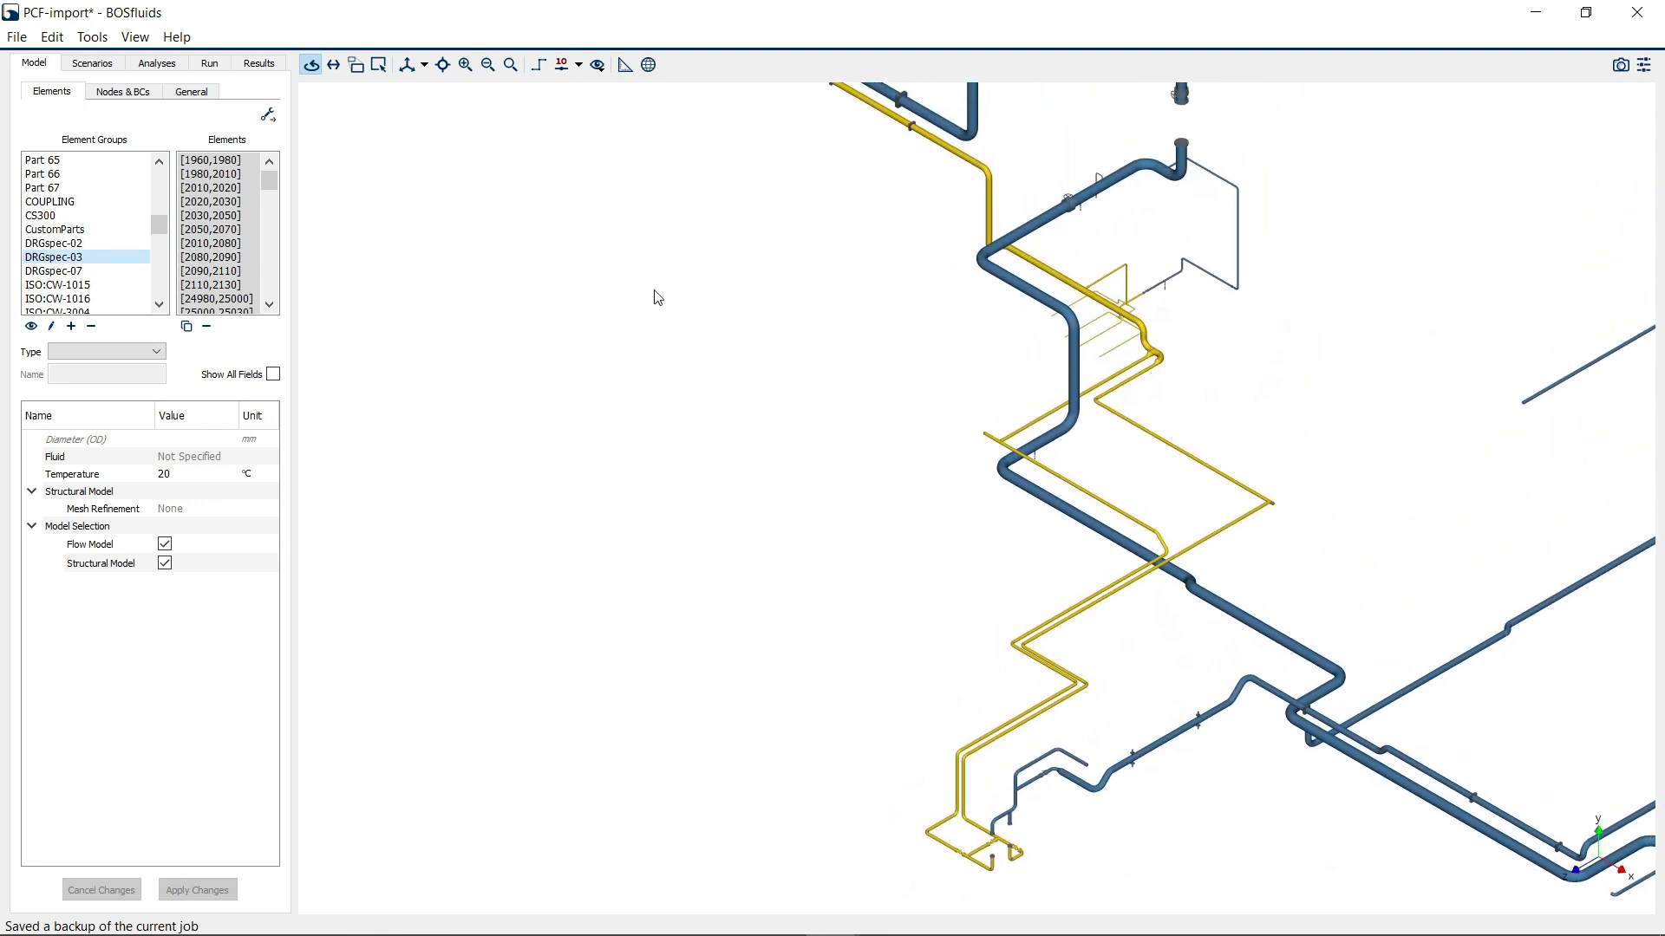
Highlight the DRGspec-07 group and examine its extent across the whole model
left_click(76, 271)
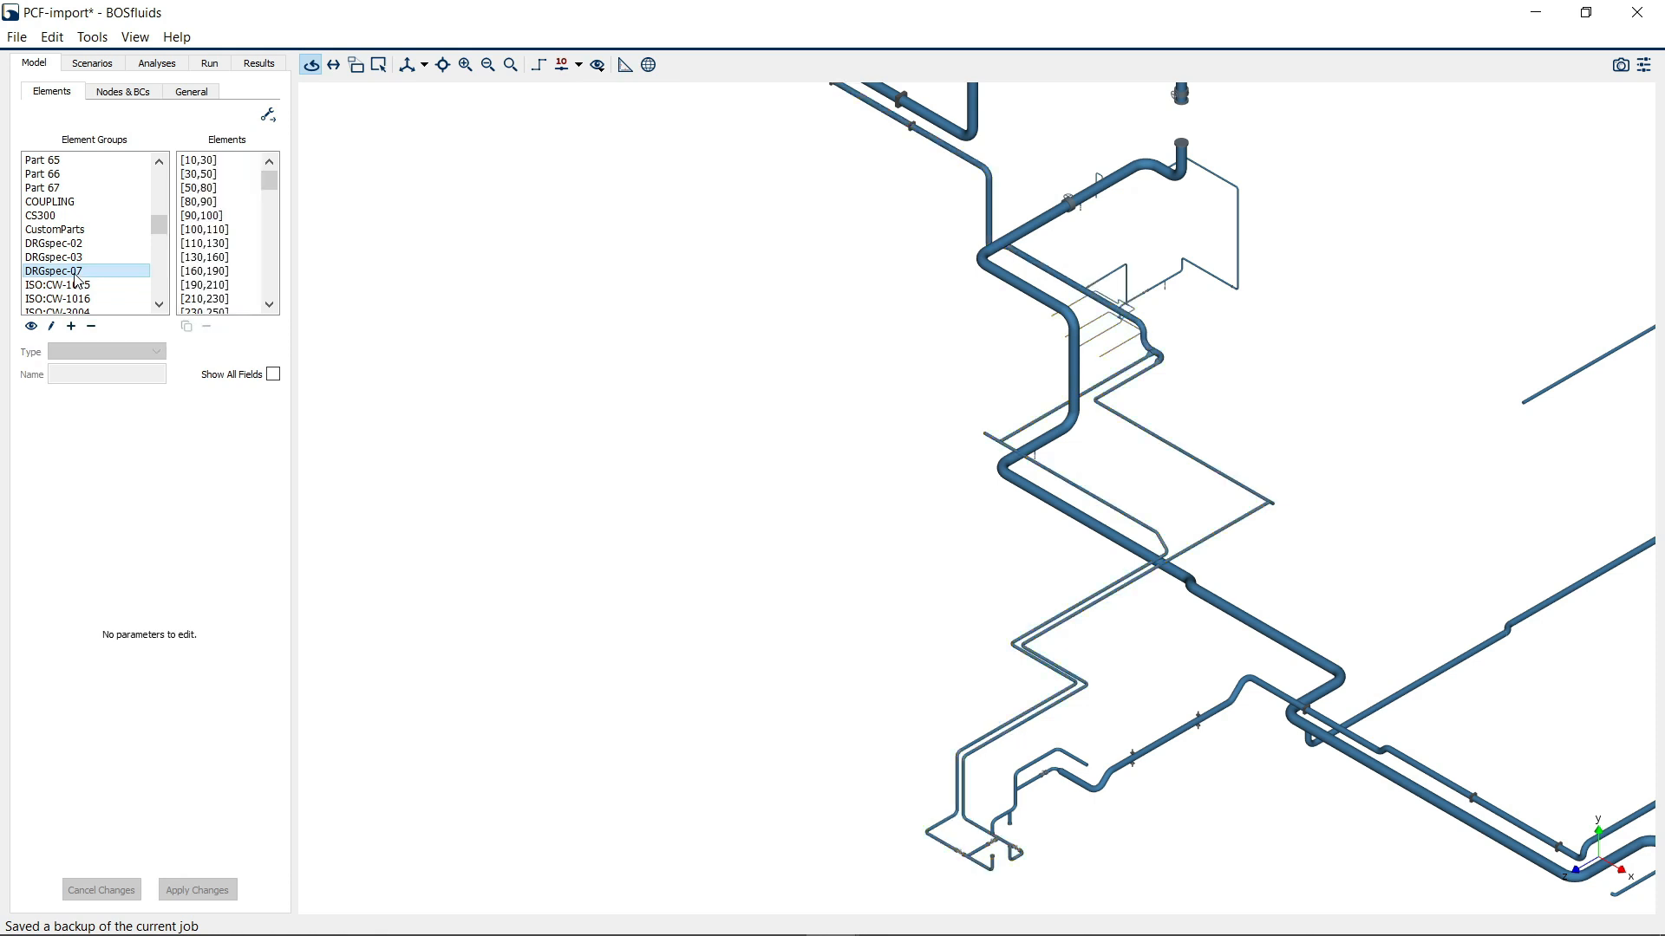
scroll(646, 485, "down", 5)
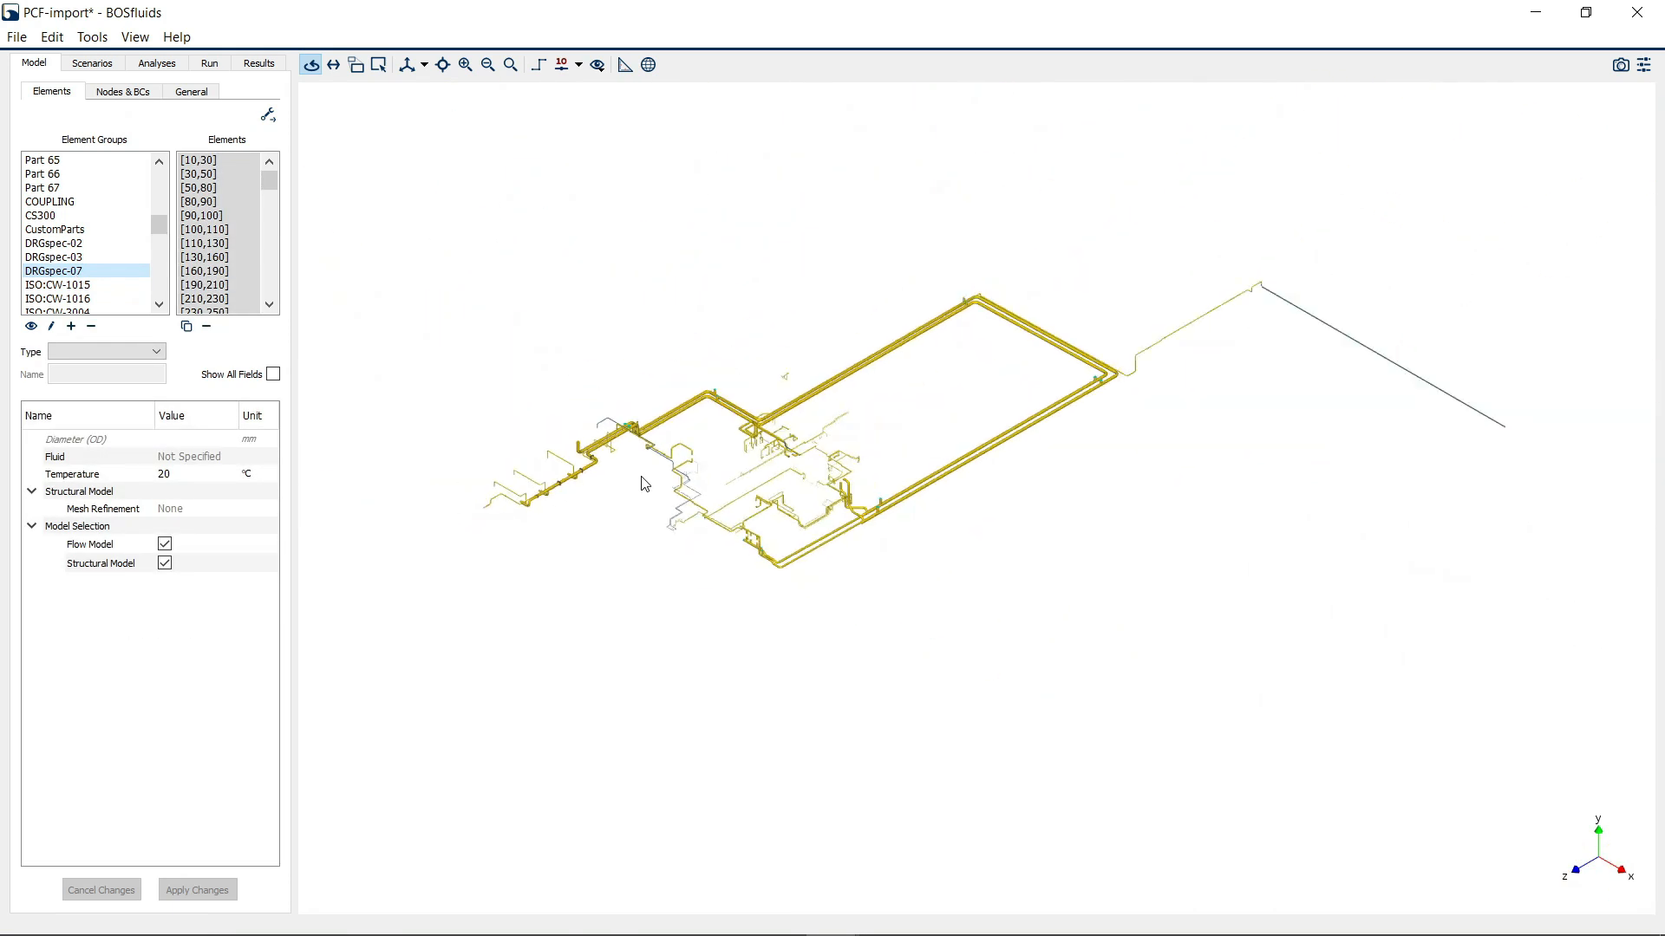
scroll(645, 485, "up", 5)
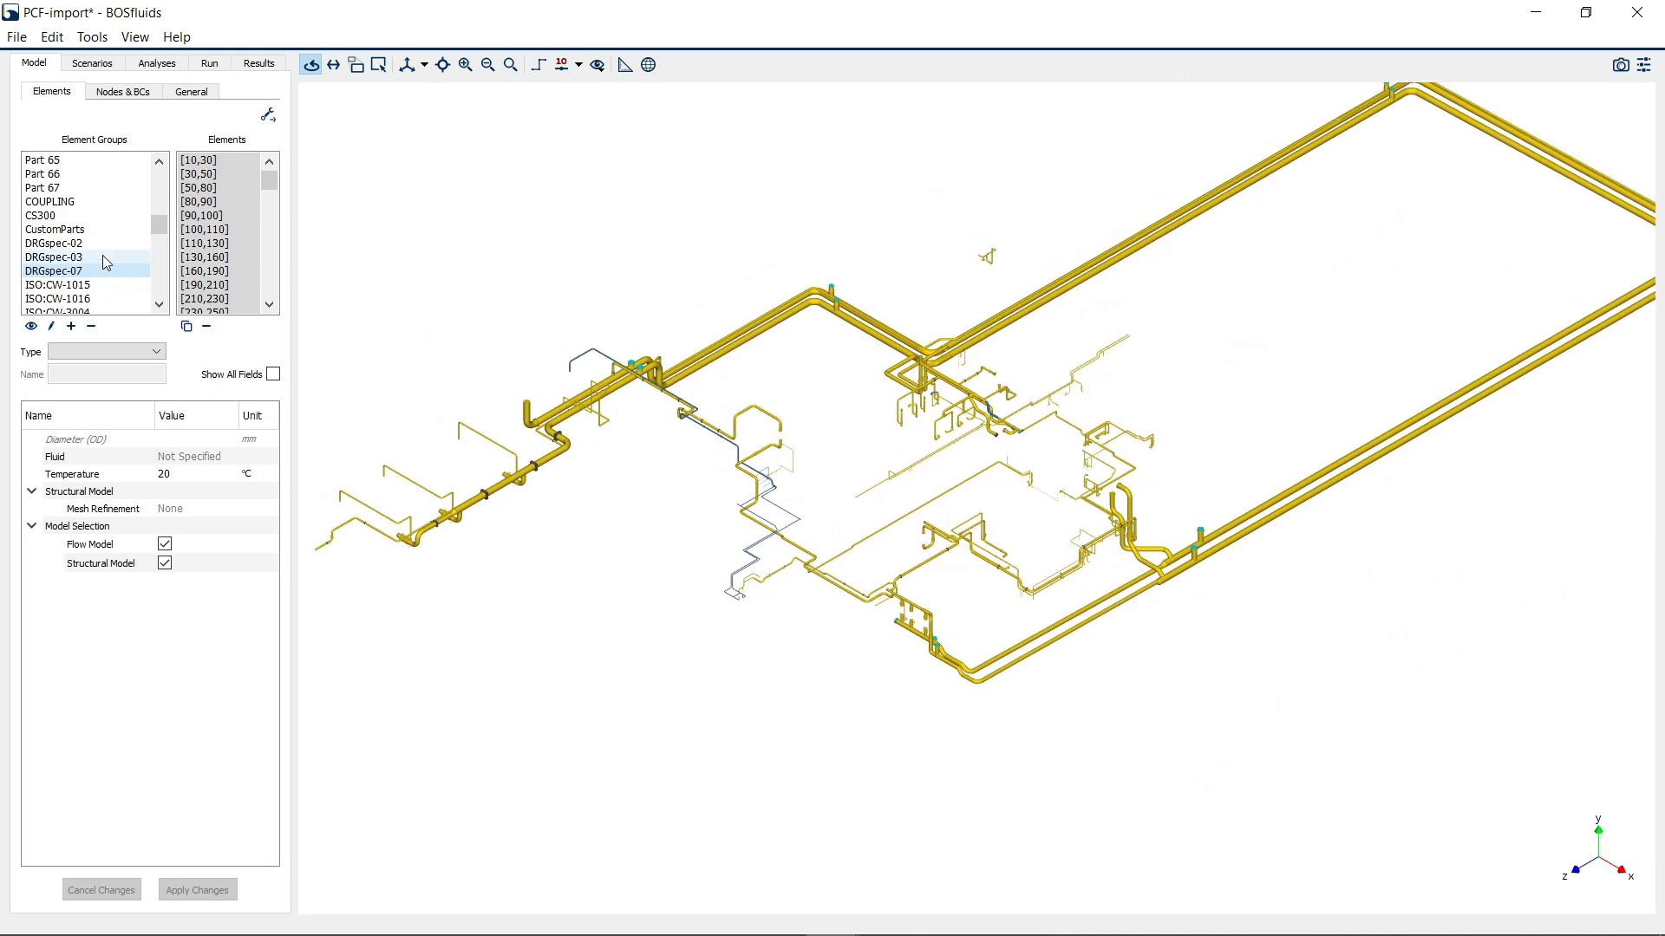
Highlight the isometric group ISO:CW-1016 and examine its piping beside the large main lines up close
scroll(101, 252, "down", 1)
scroll(95, 224, "down", 1)
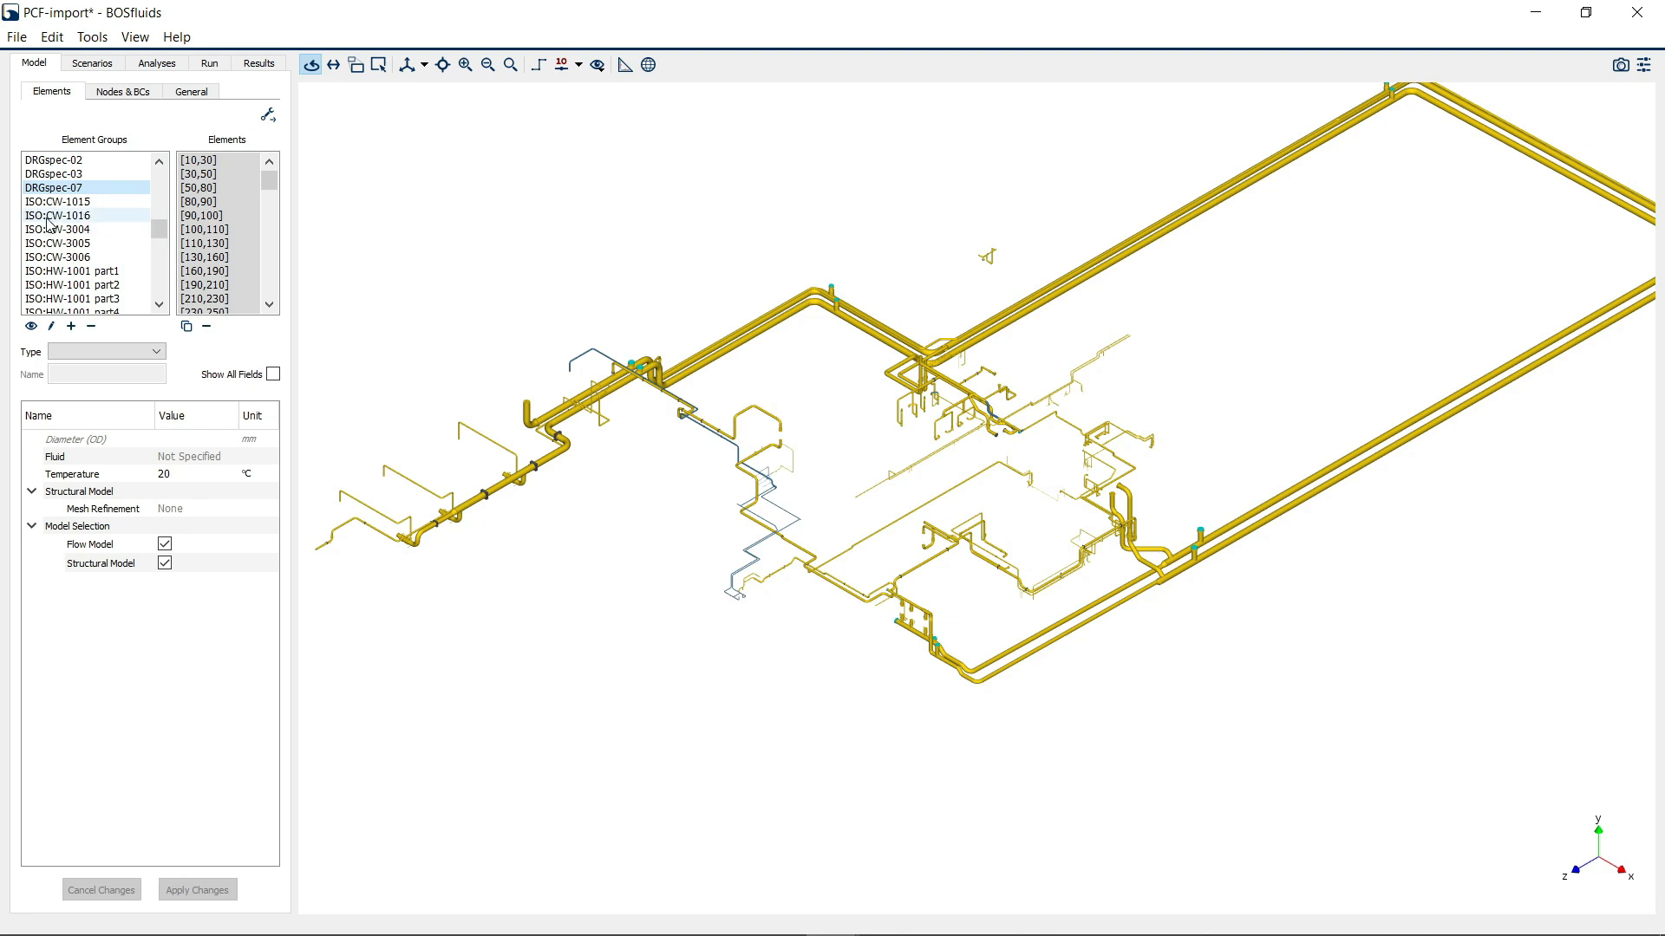
left_click(91, 217)
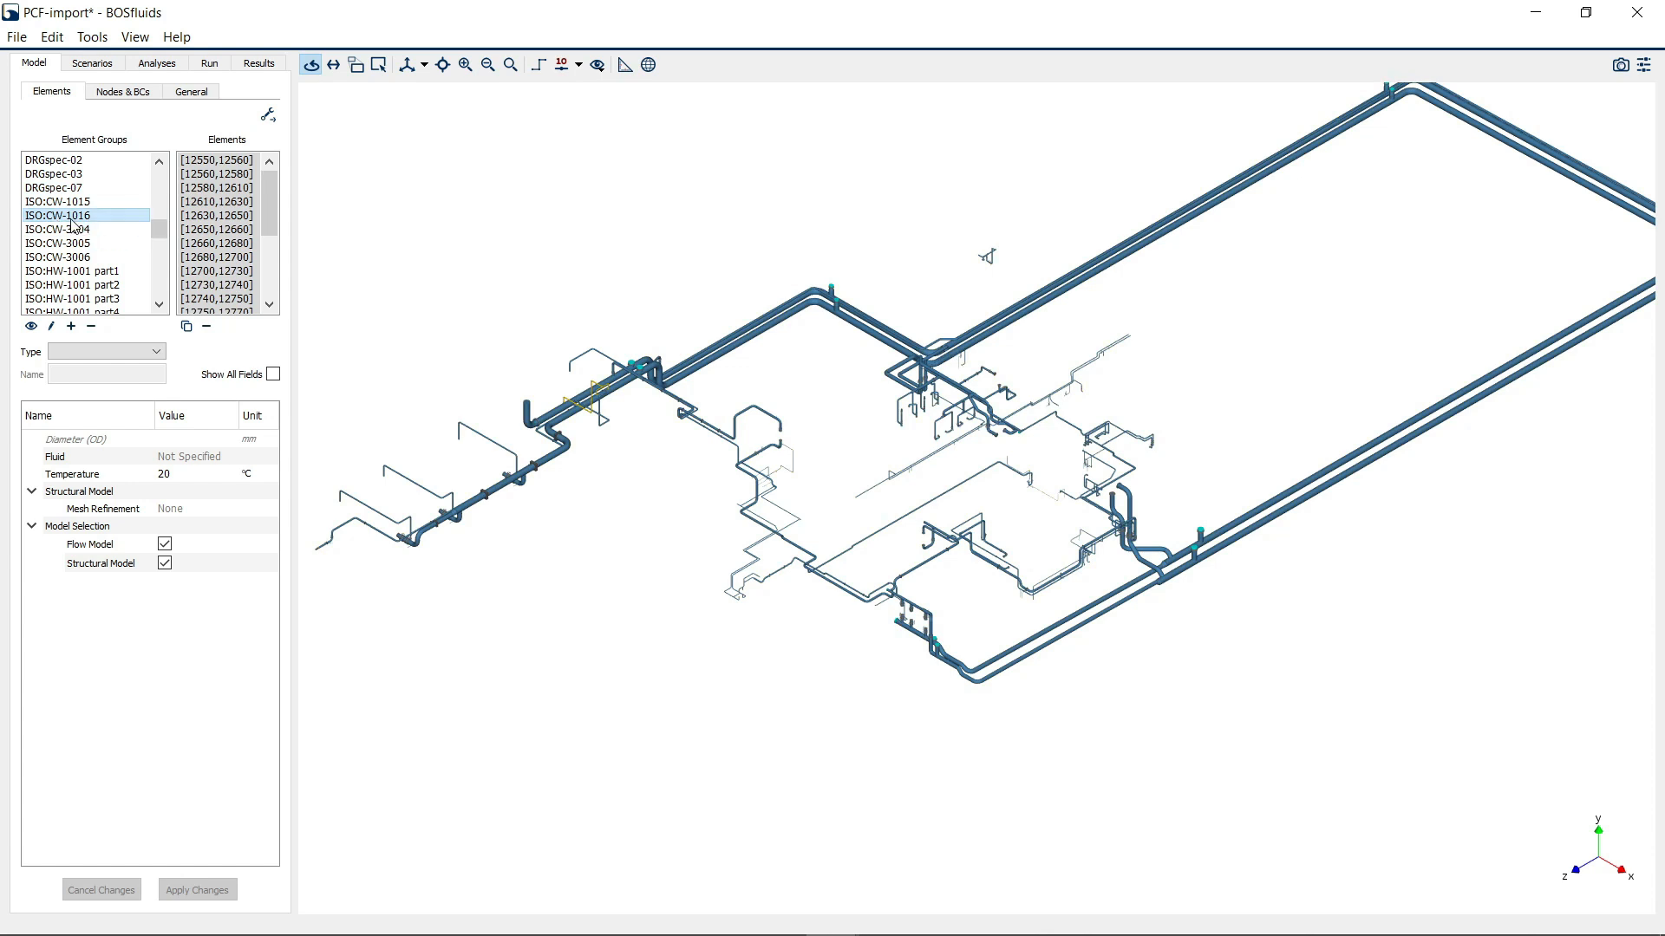
scroll(572, 385, "up", 5)
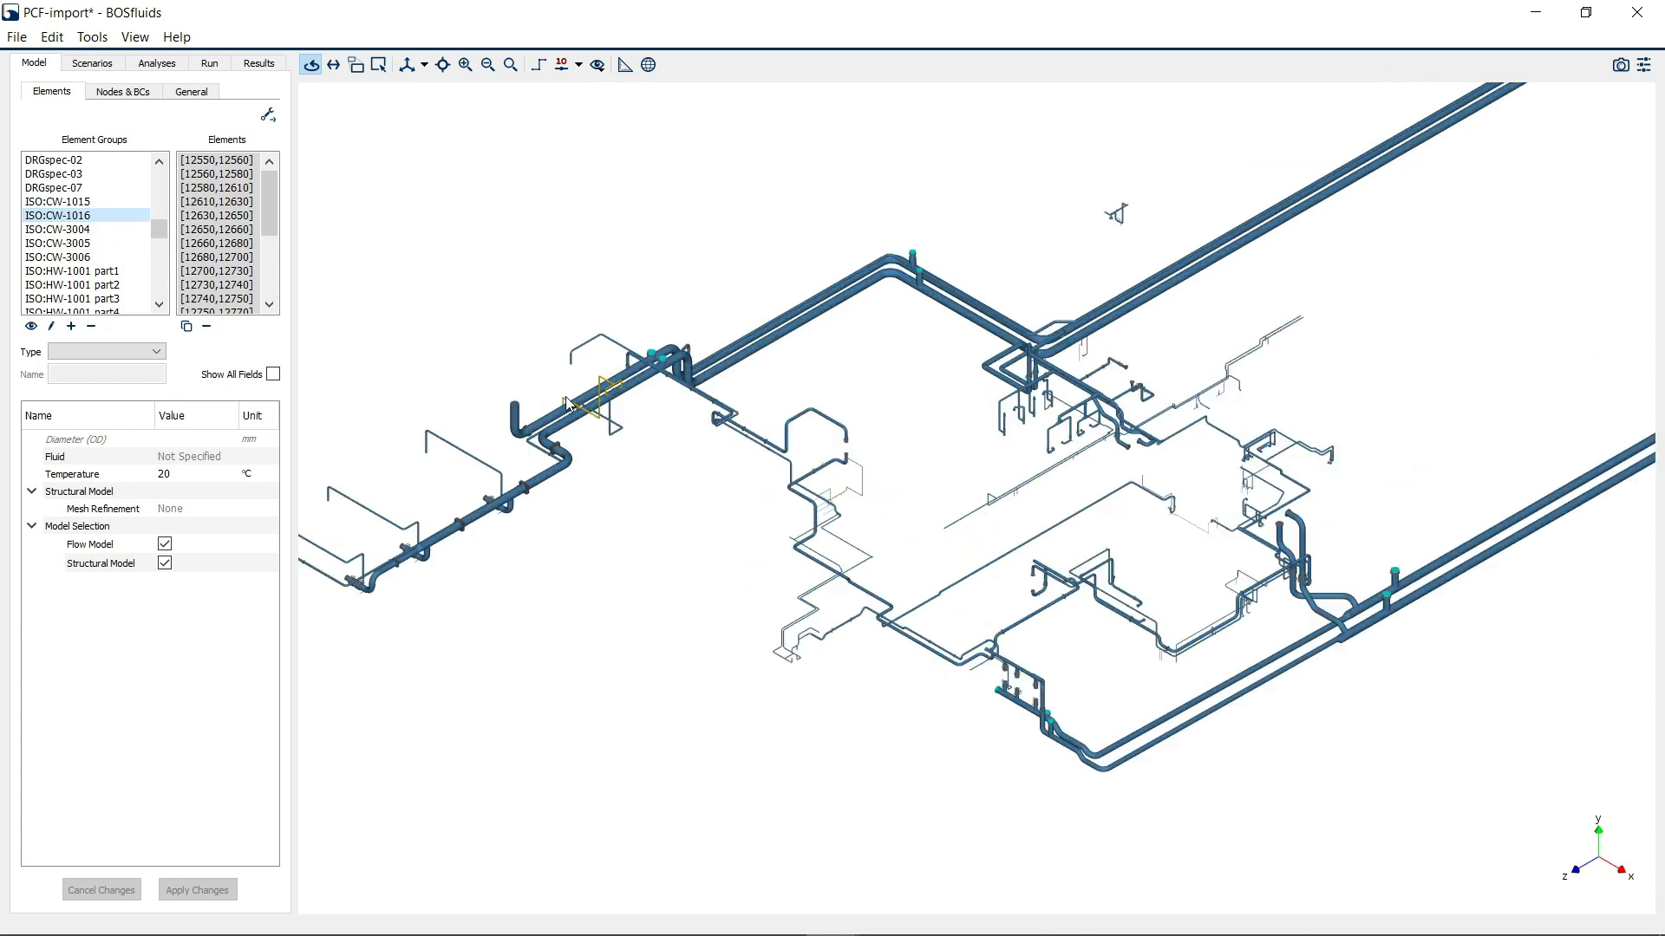
scroll(747, 431, "up", 3)
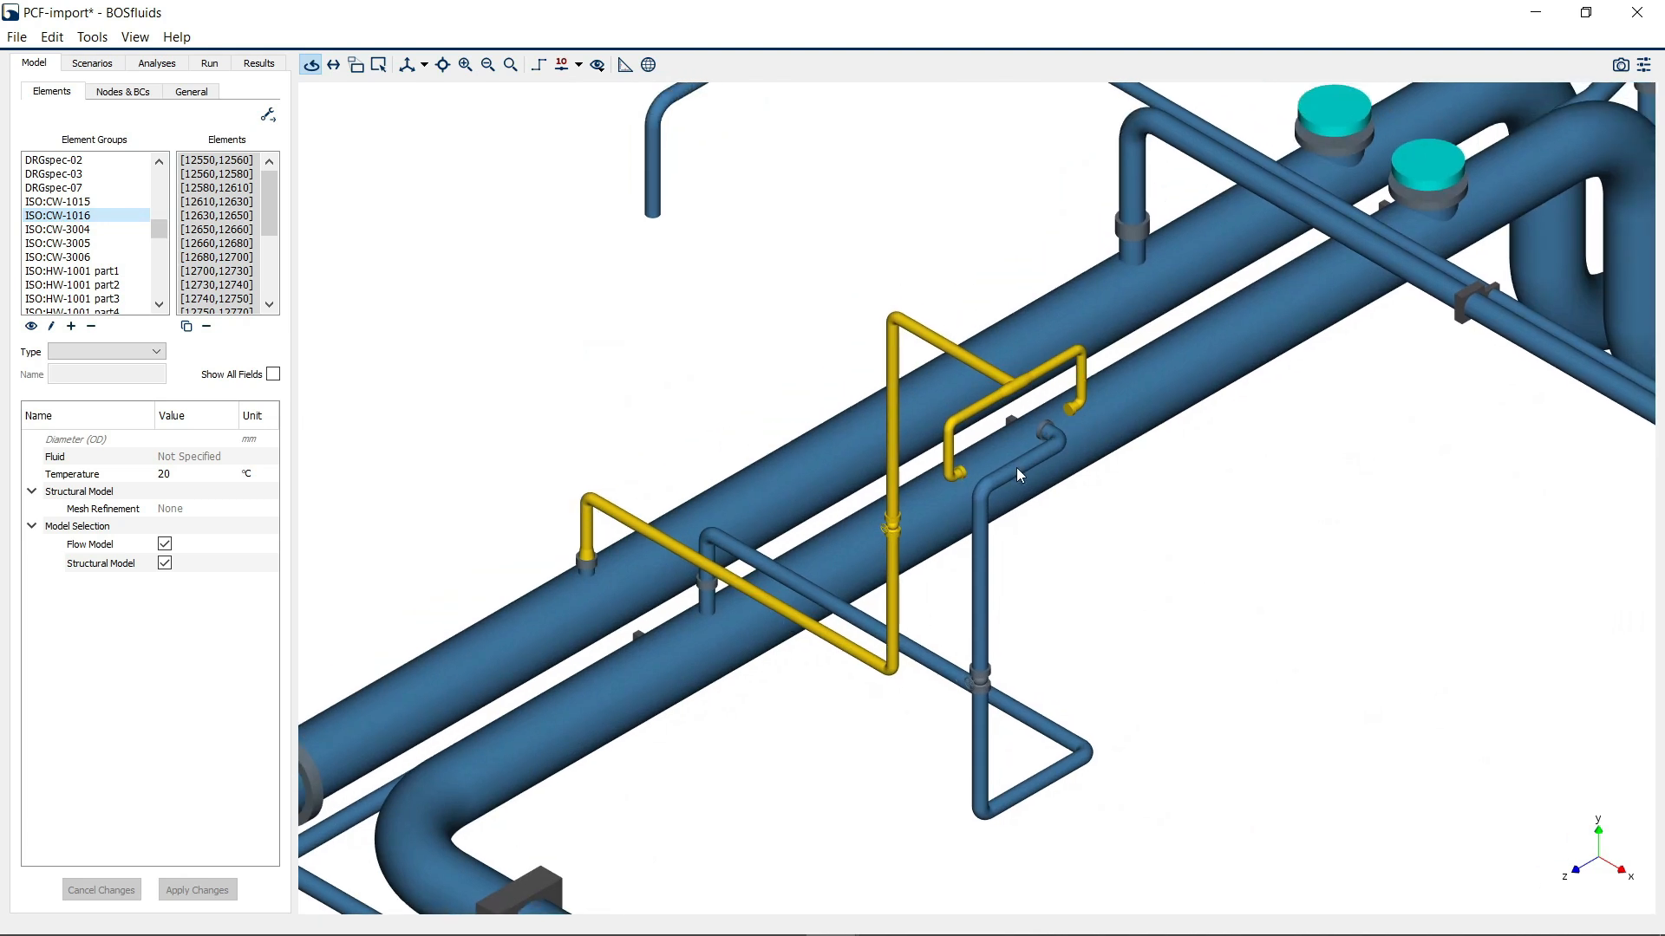
Find the Instrument group below the isometric groups and select all its elements to check their properties
left_click_drag(952, 589, 988, 502)
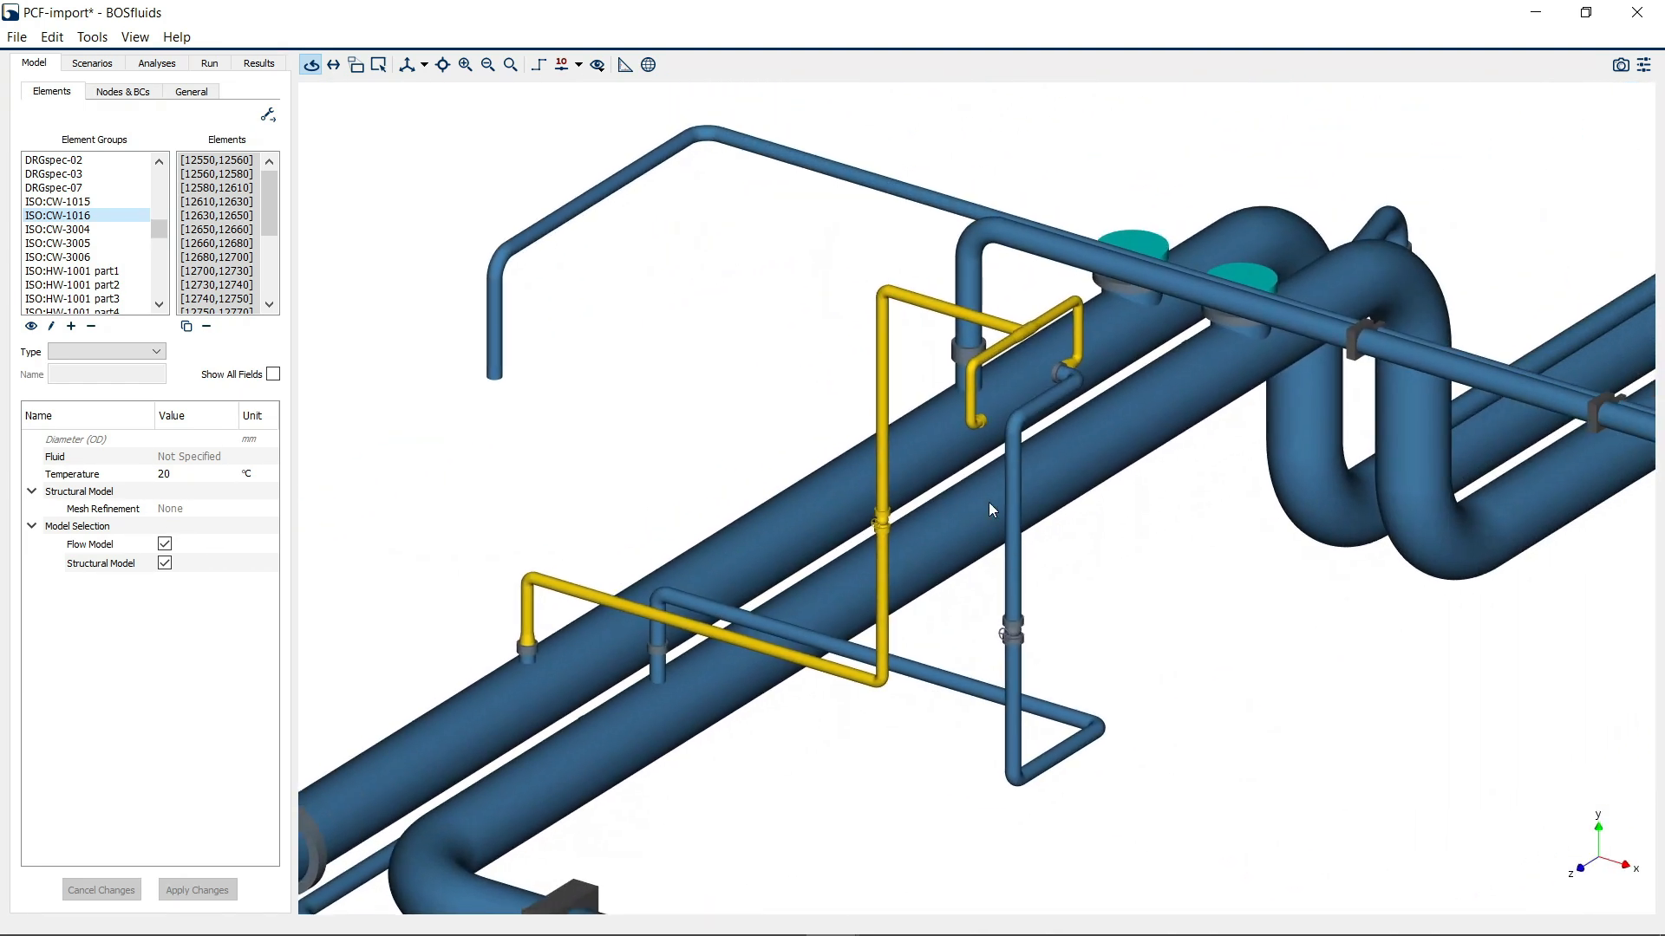
scroll(978, 496, "down", 5)
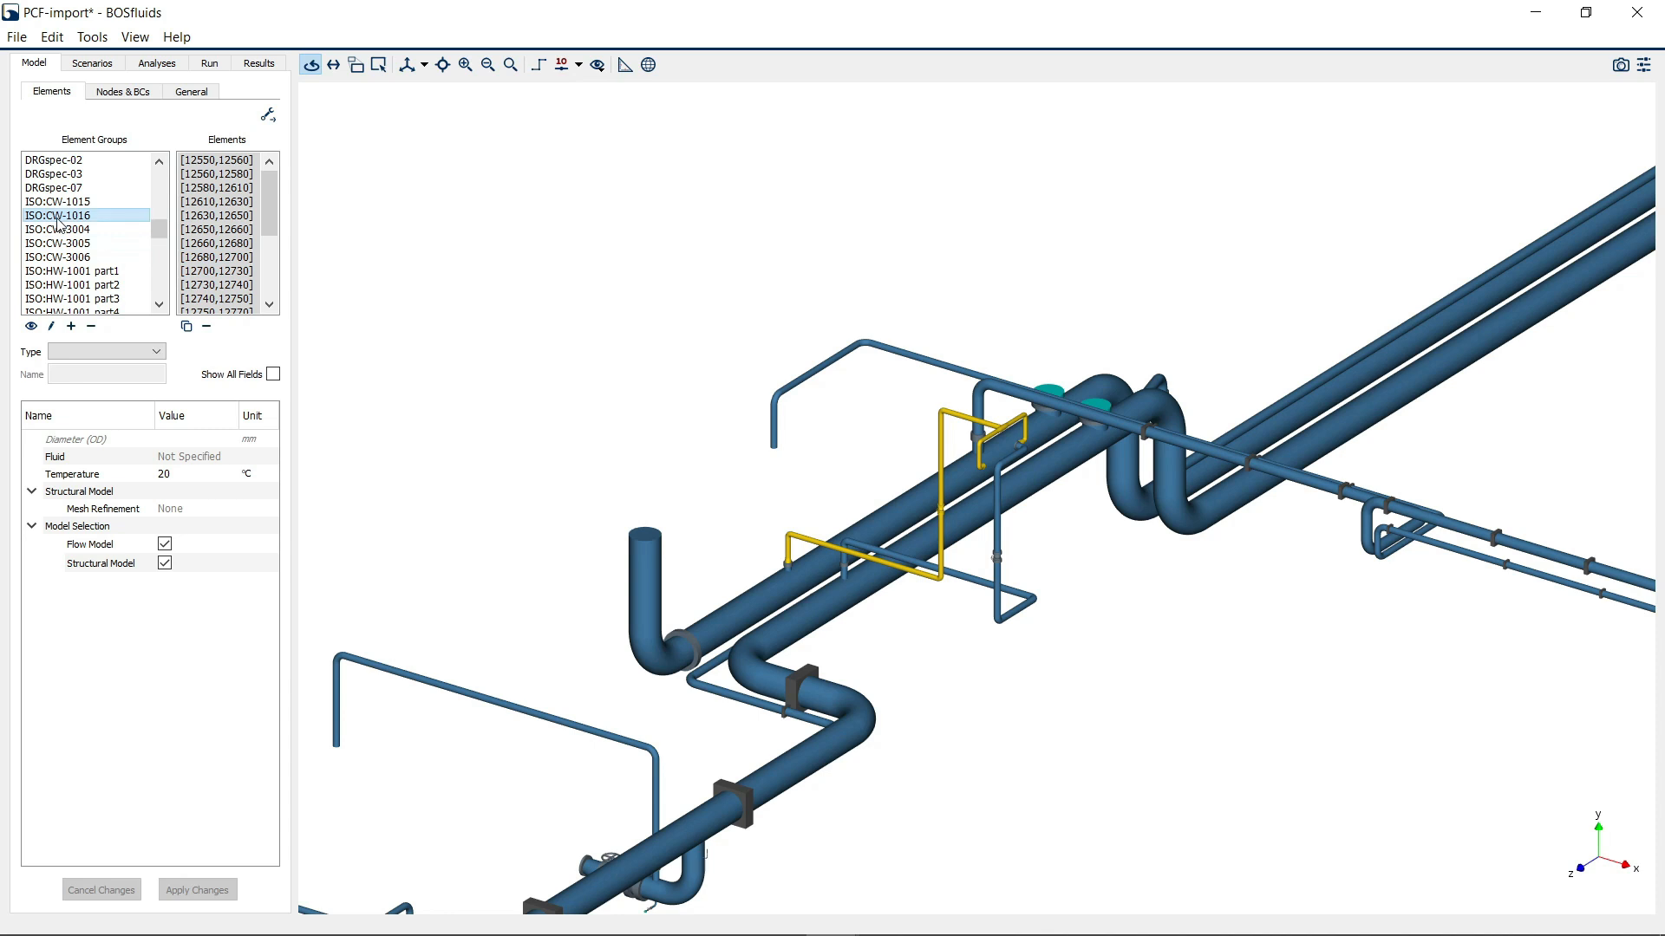
scroll(90, 246, "down", 3)
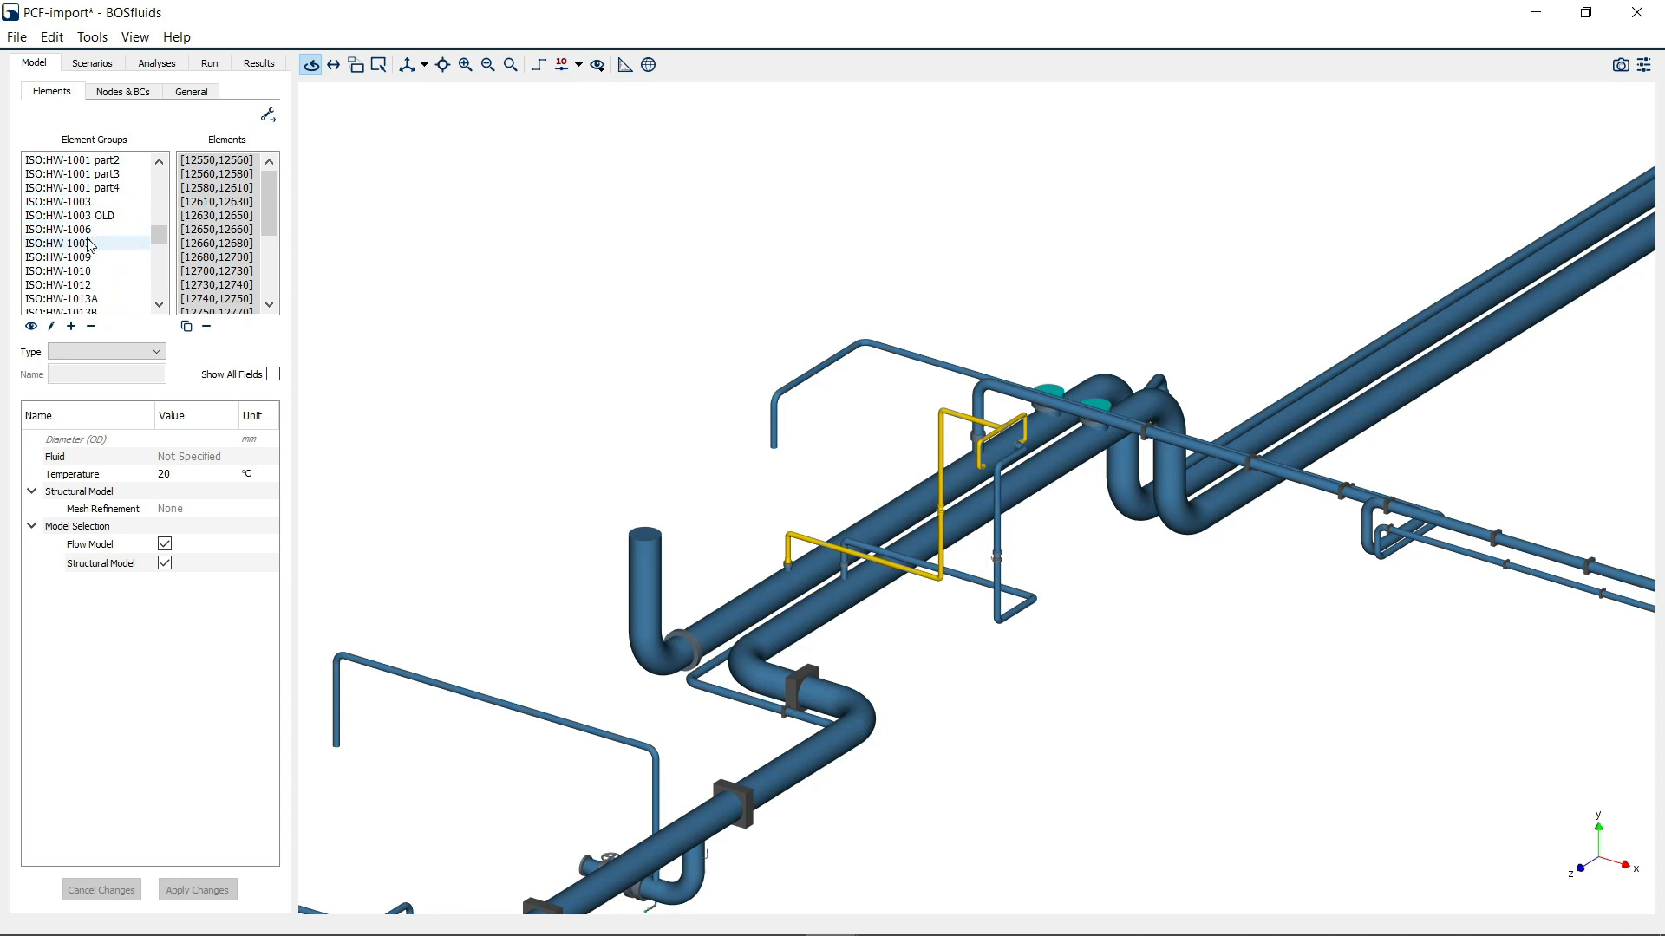
scroll(91, 243, "down", 4)
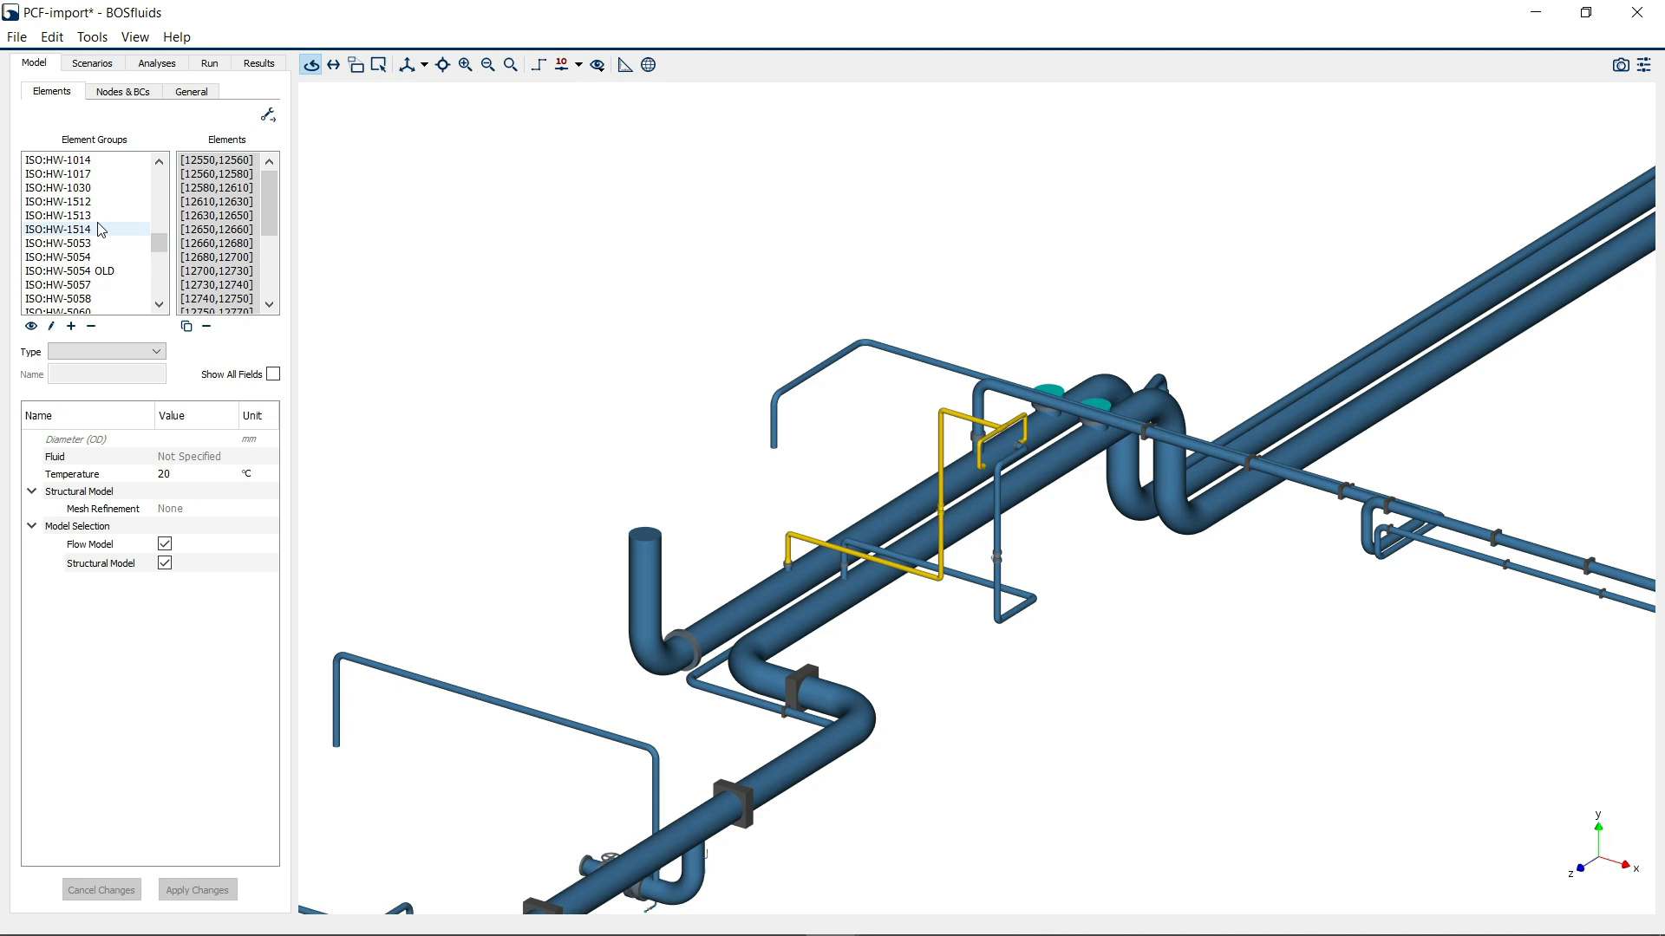
scroll(100, 229, "down", 8)
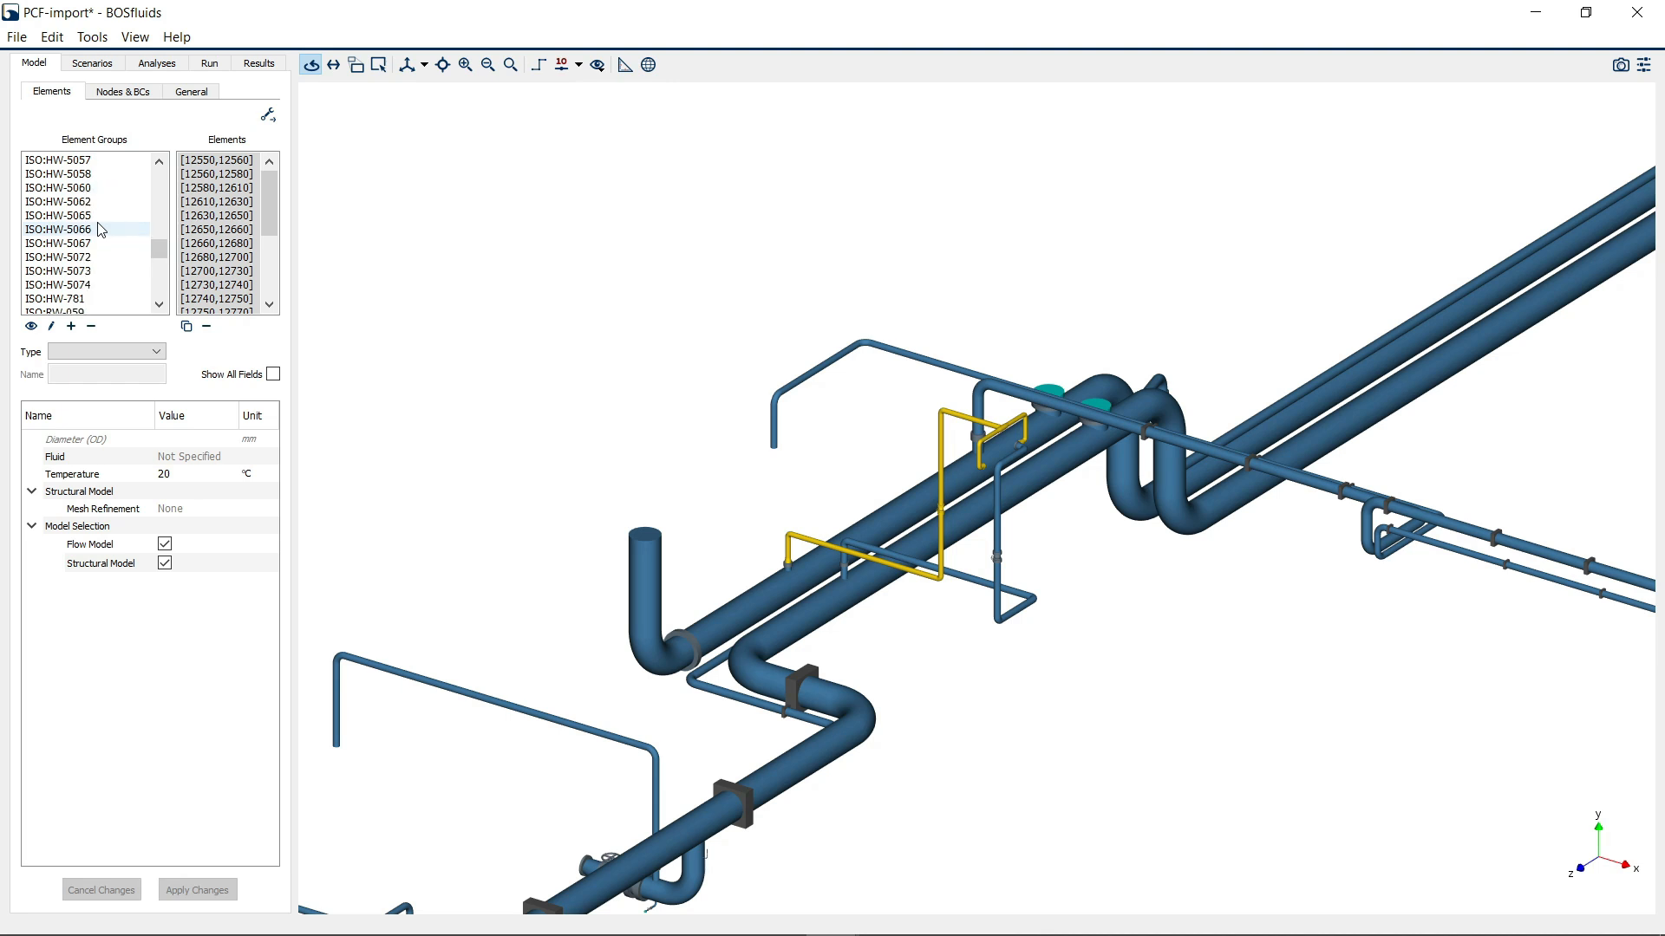
scroll(100, 229, "down", 8)
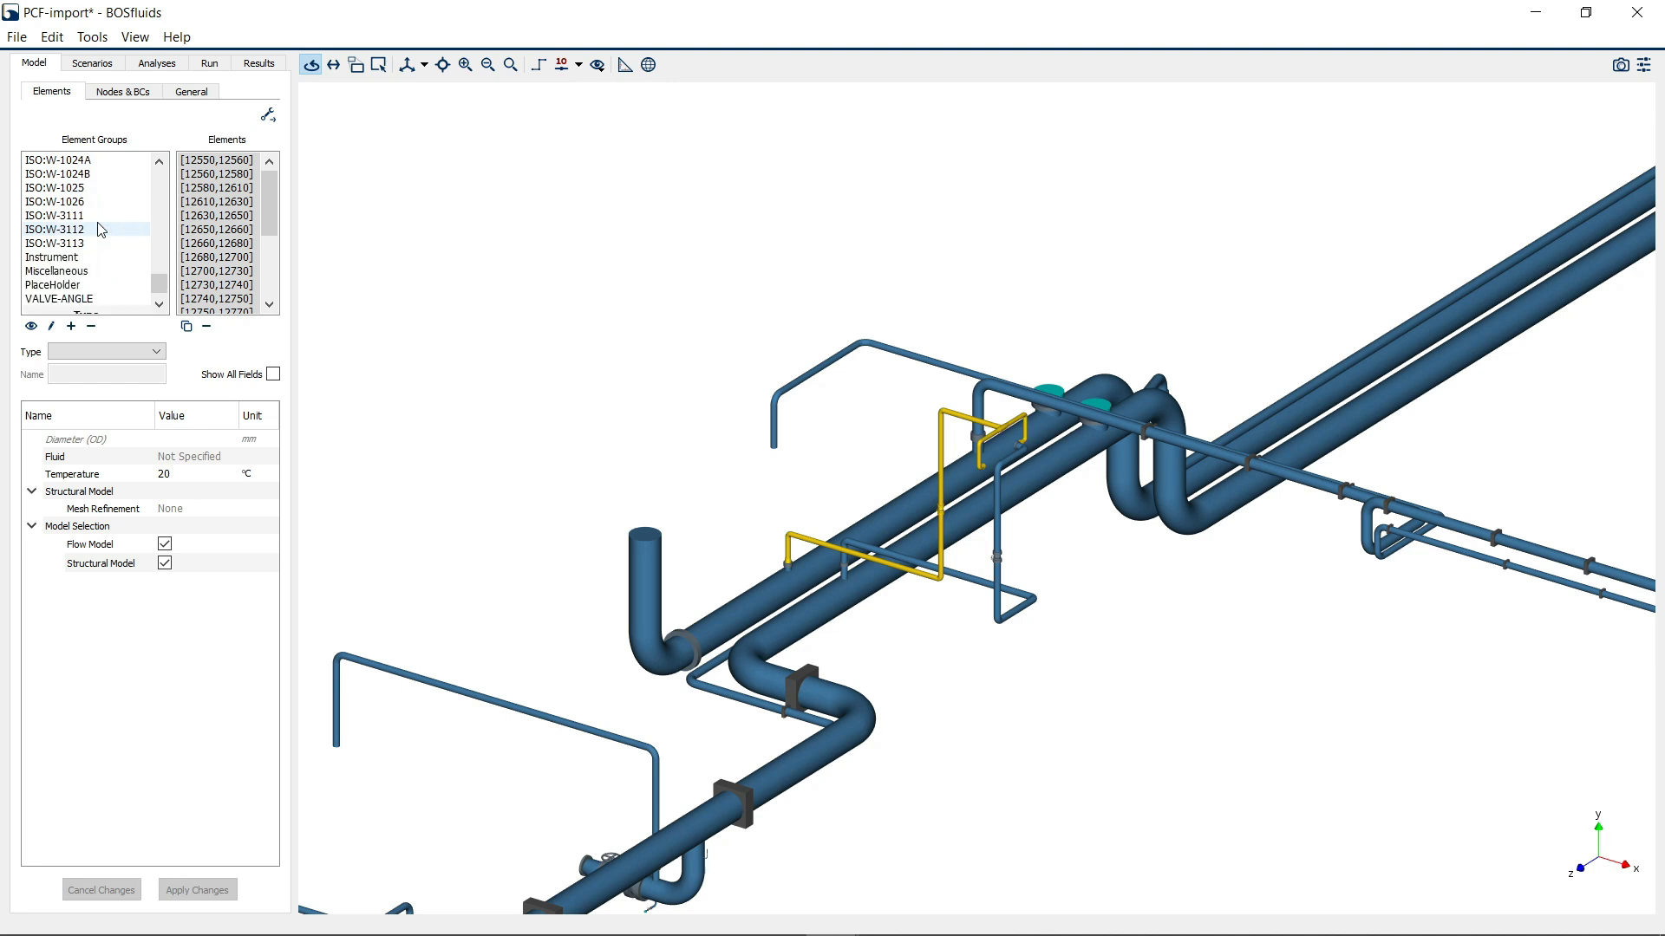
scroll(100, 229, "down", 1)
left_click(98, 217)
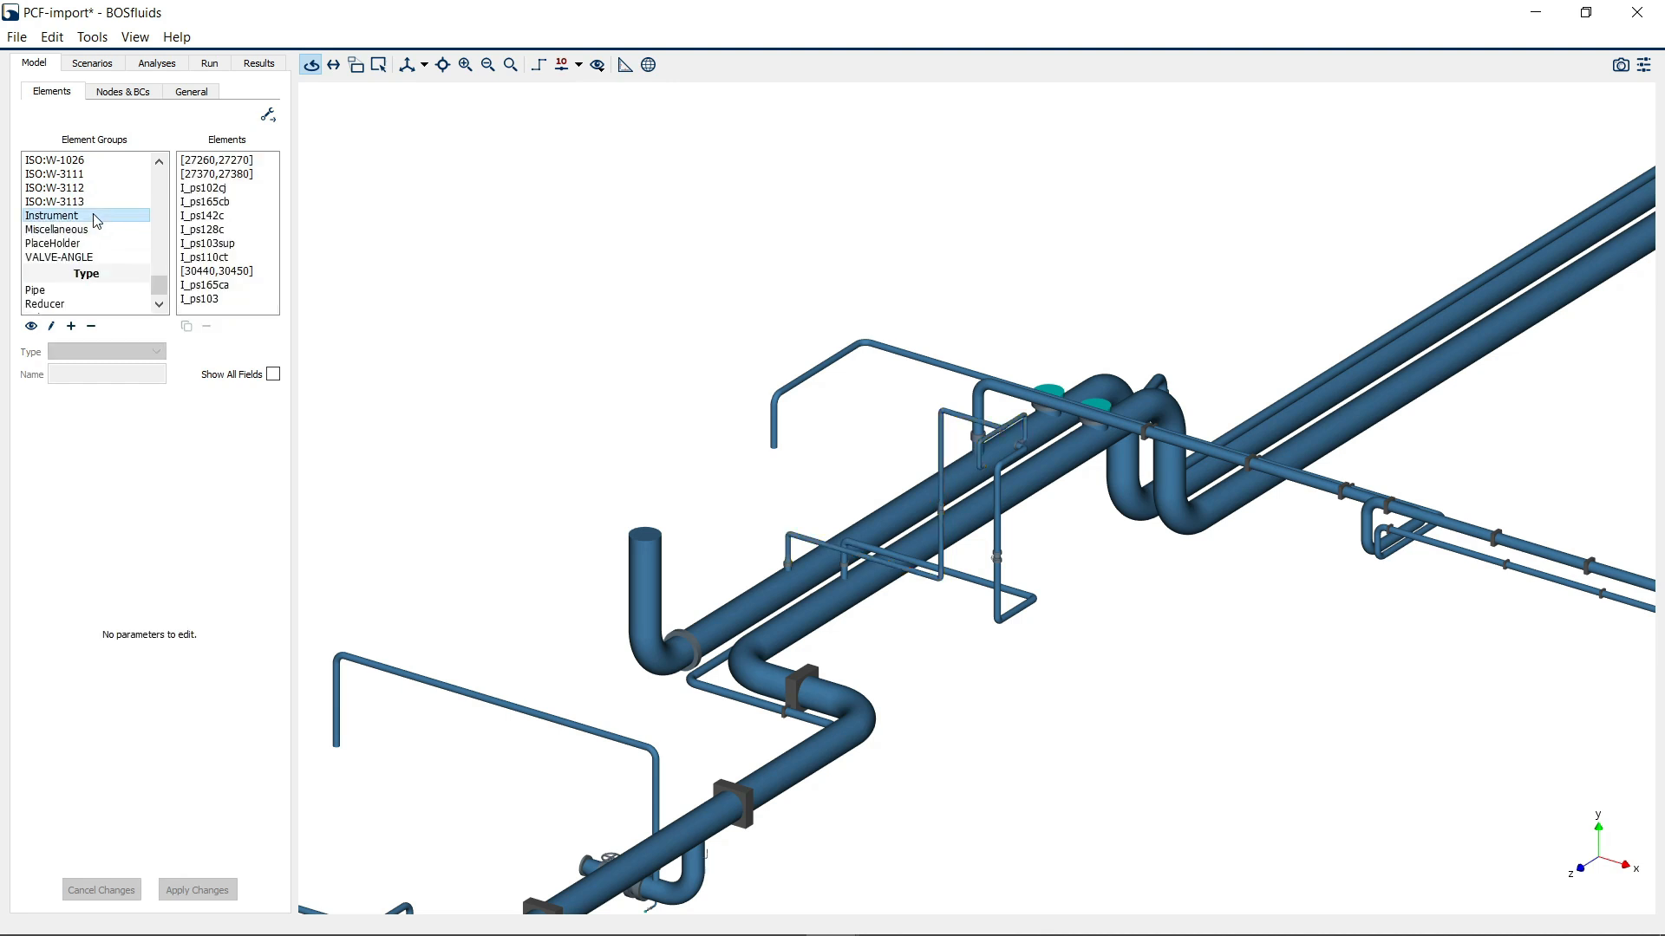
left_click(75, 221)
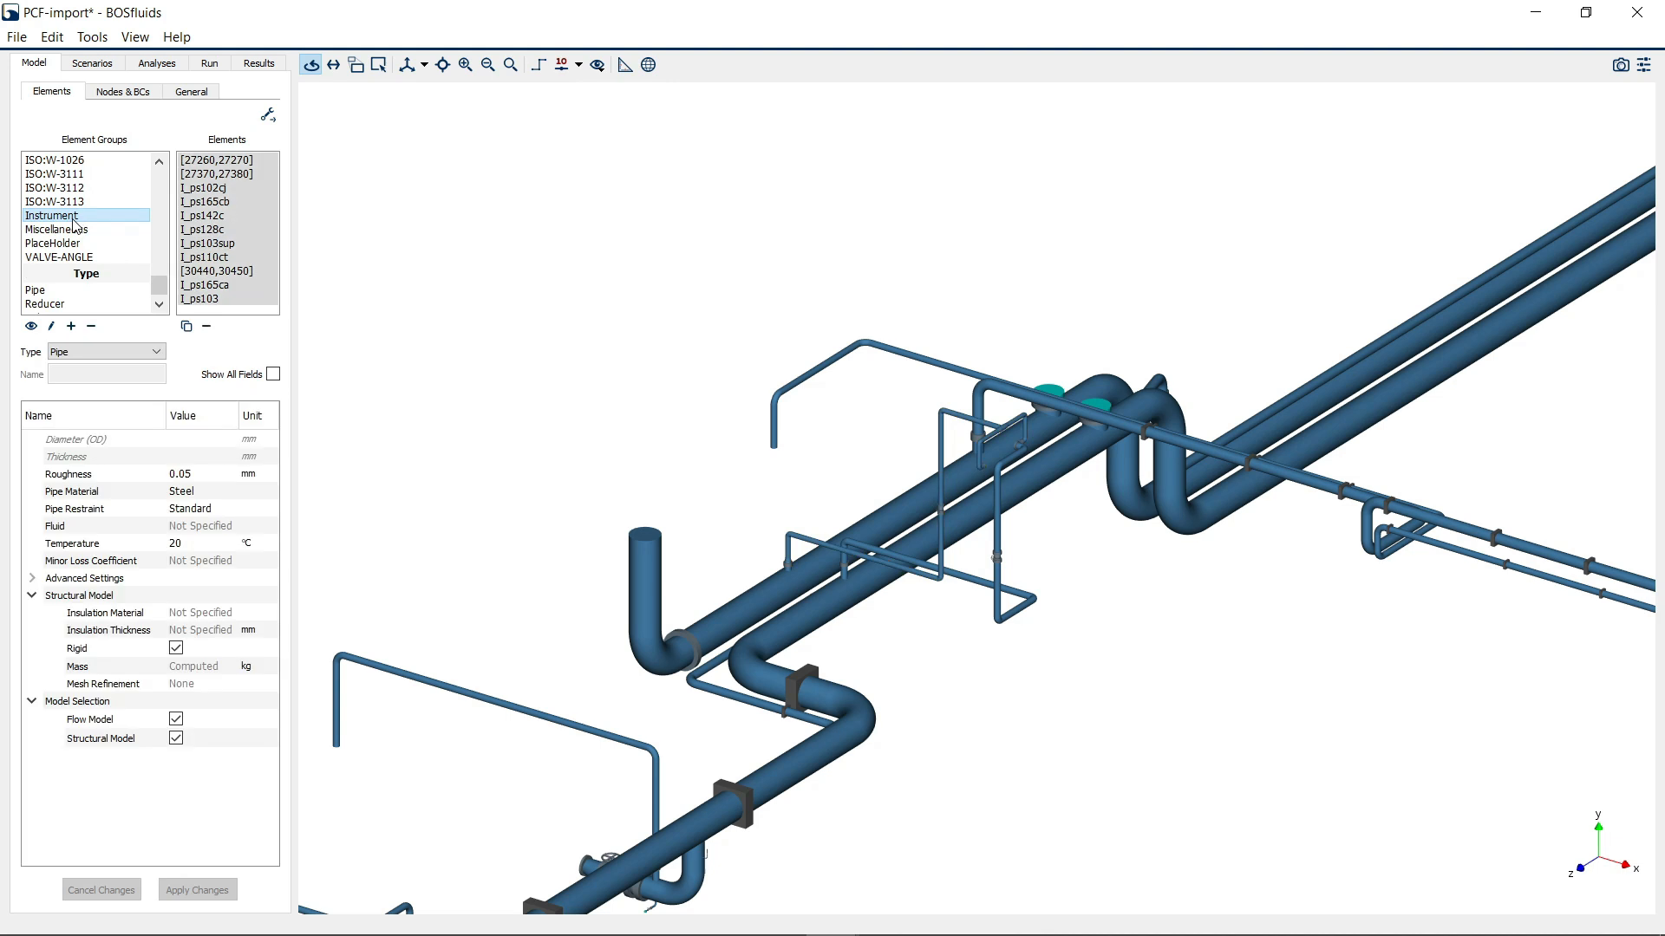
Locate the Instrument element [27260,27270] in the model and examine it up close beside the header valve
left_click(217, 162)
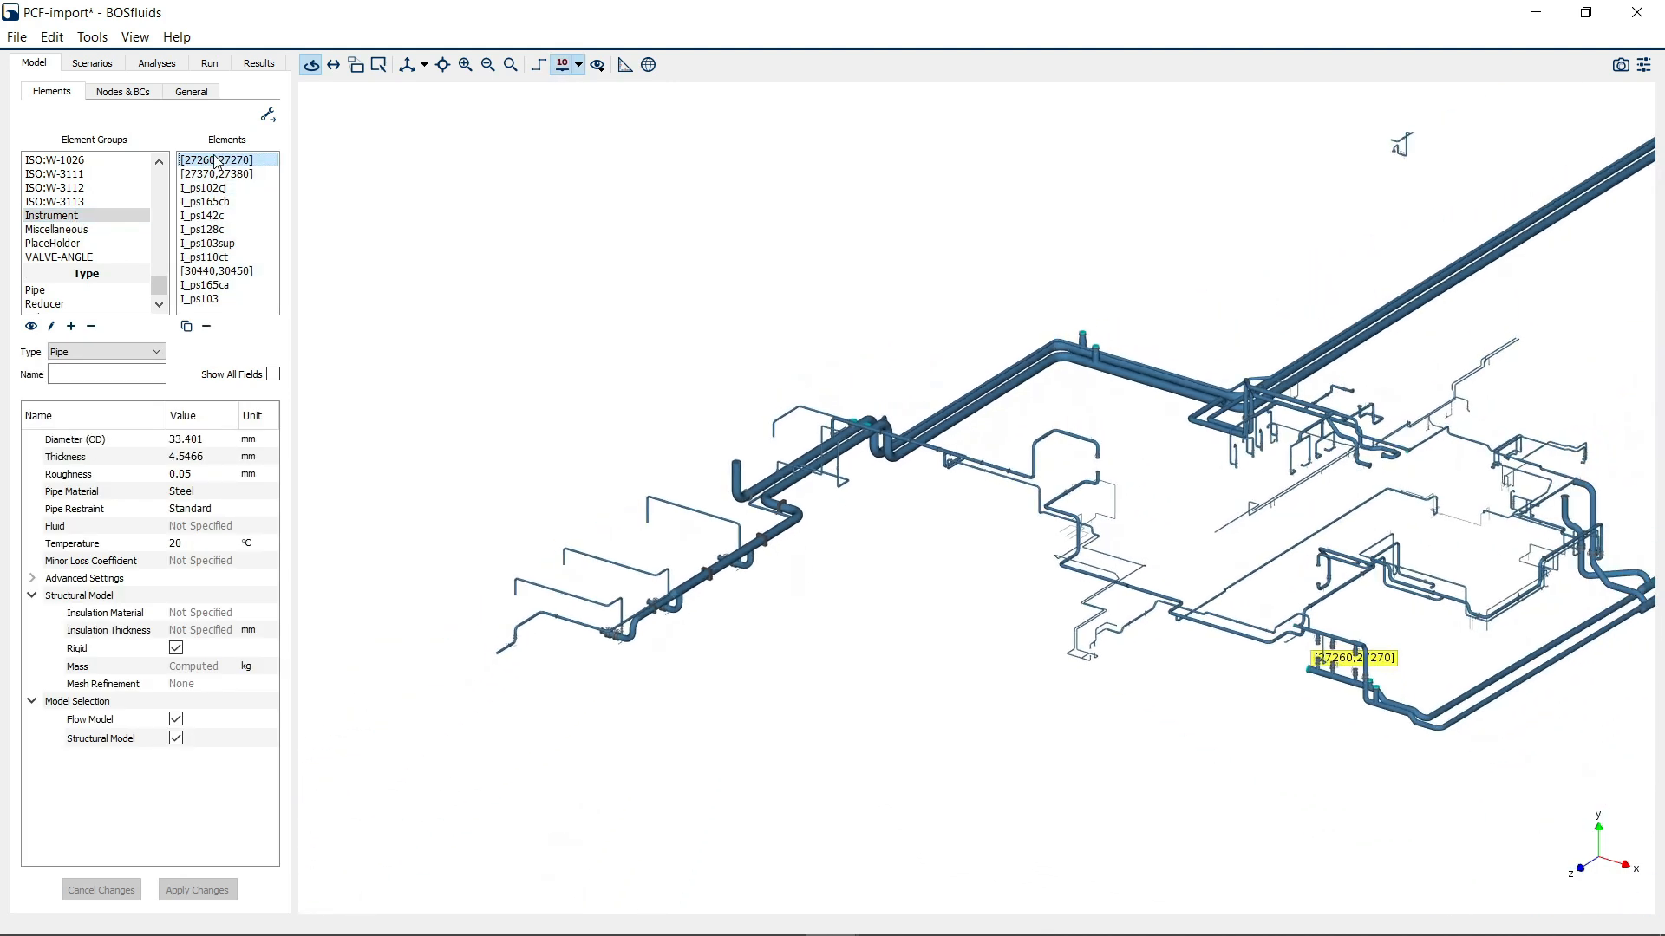
left_click_drag(878, 503, 1075, 519)
scroll(959, 522, "up", 4)
left_click_drag(955, 521, 766, 480)
scroll(765, 479, "down", 5)
middle_click_drag(766, 479, 952, 514)
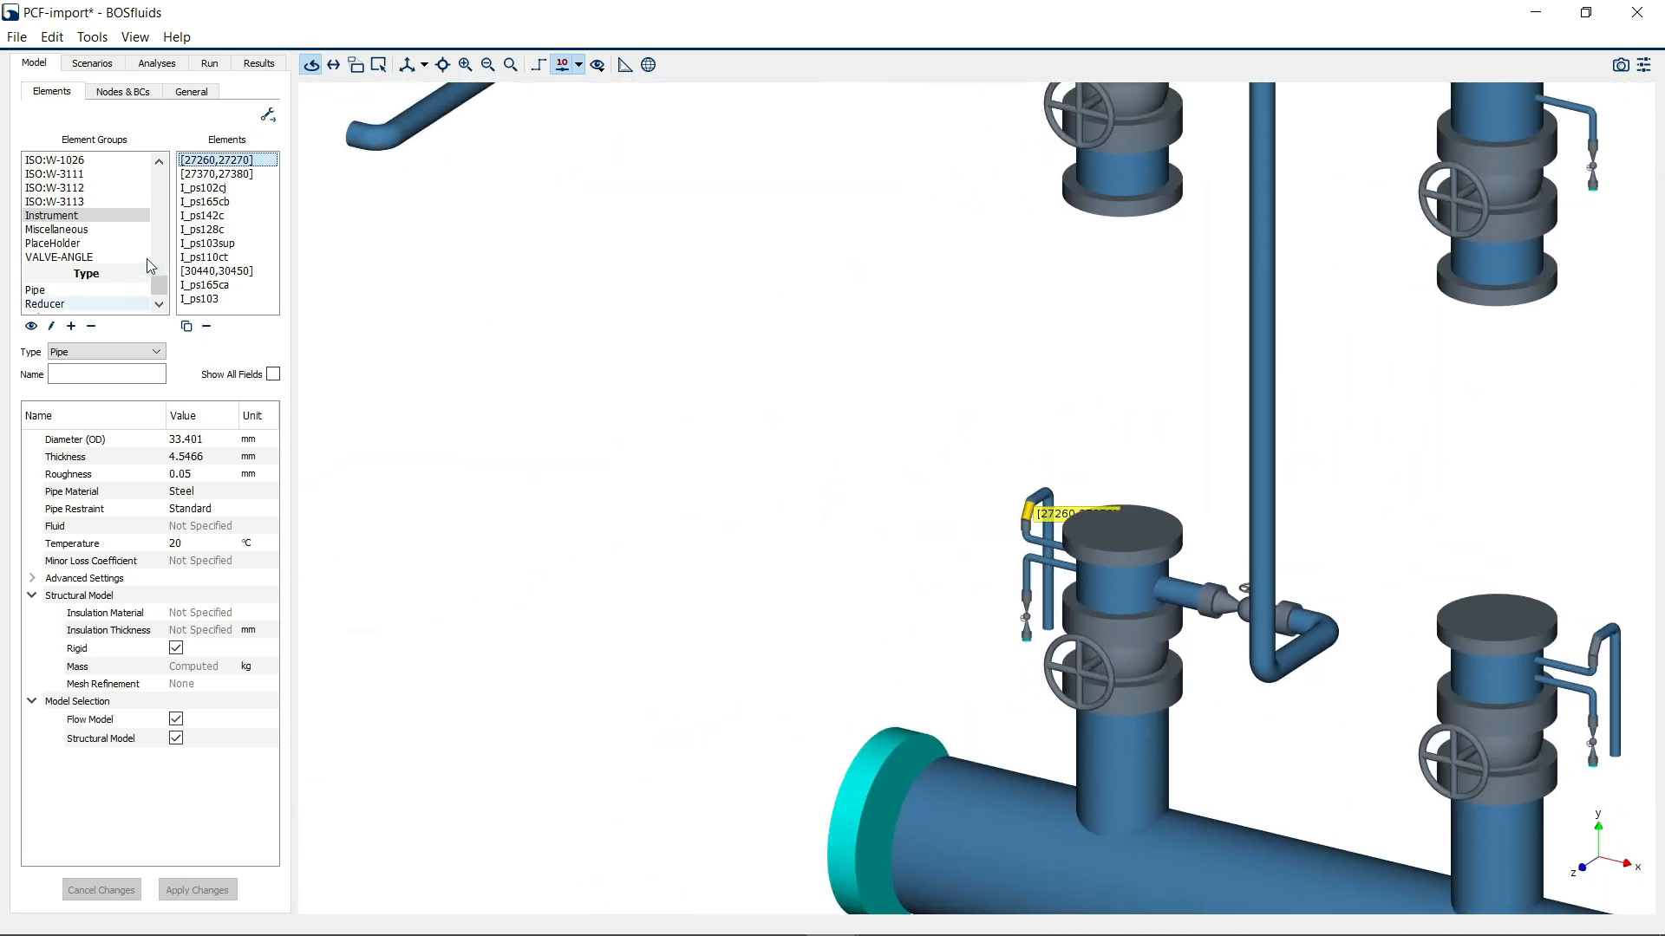
Locate element [31810,31830] of the Miscellaneous group and examine it below the large lines together with its properties
left_click(80, 230)
left_click(210, 174)
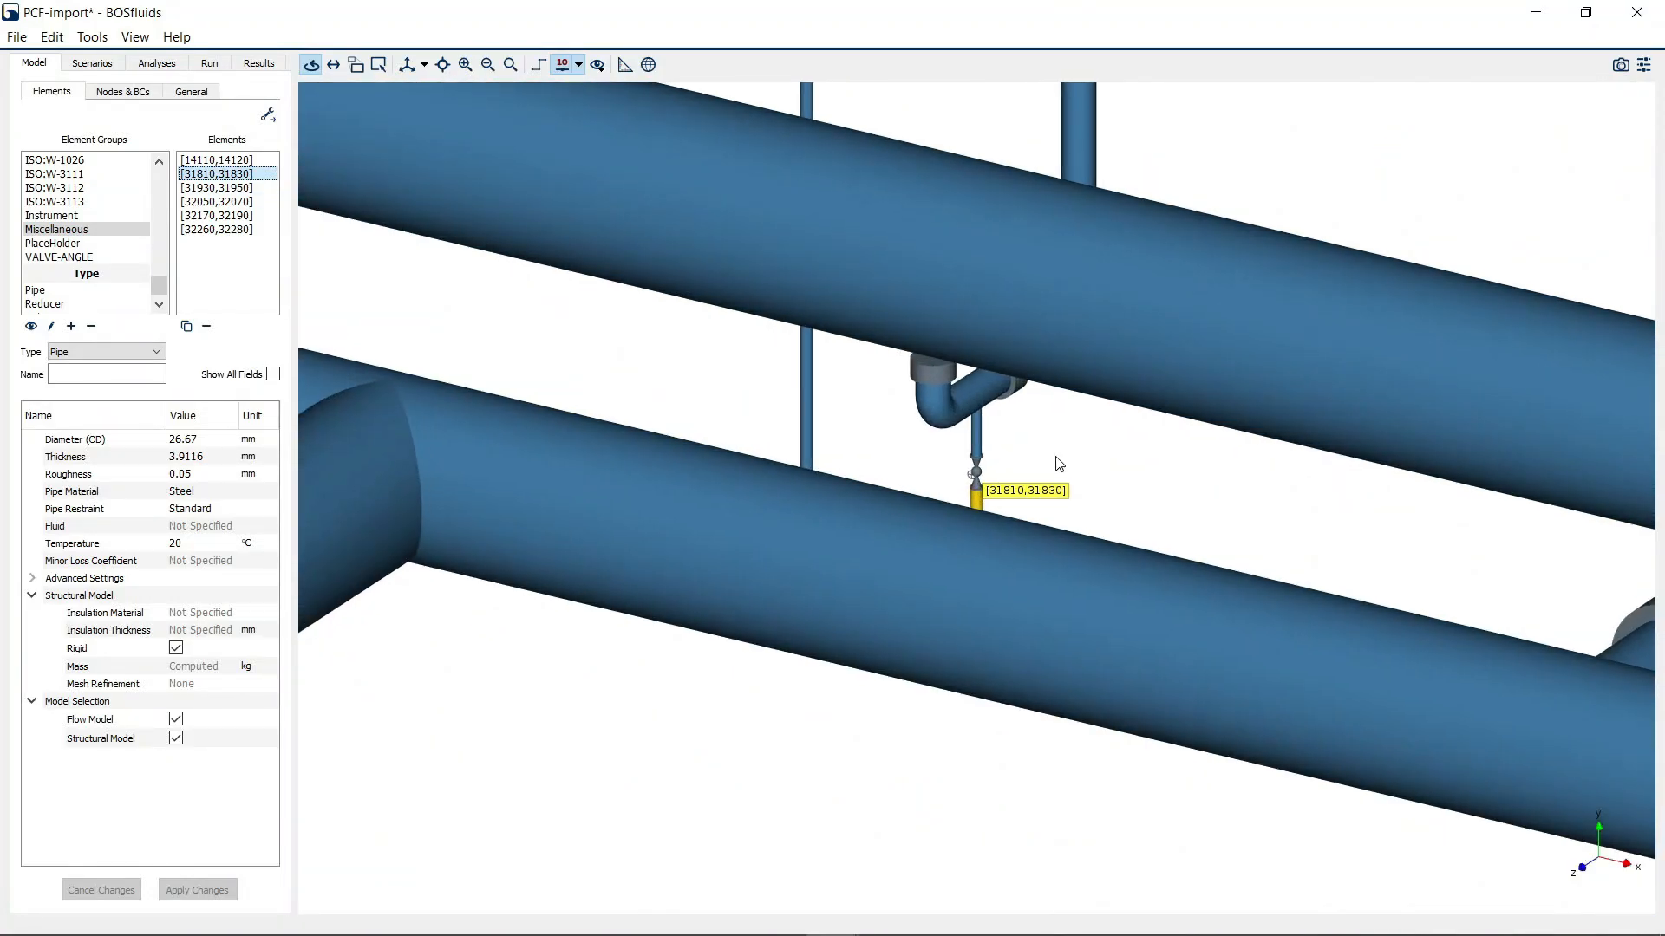
left_click_drag(1058, 464, 976, 502)
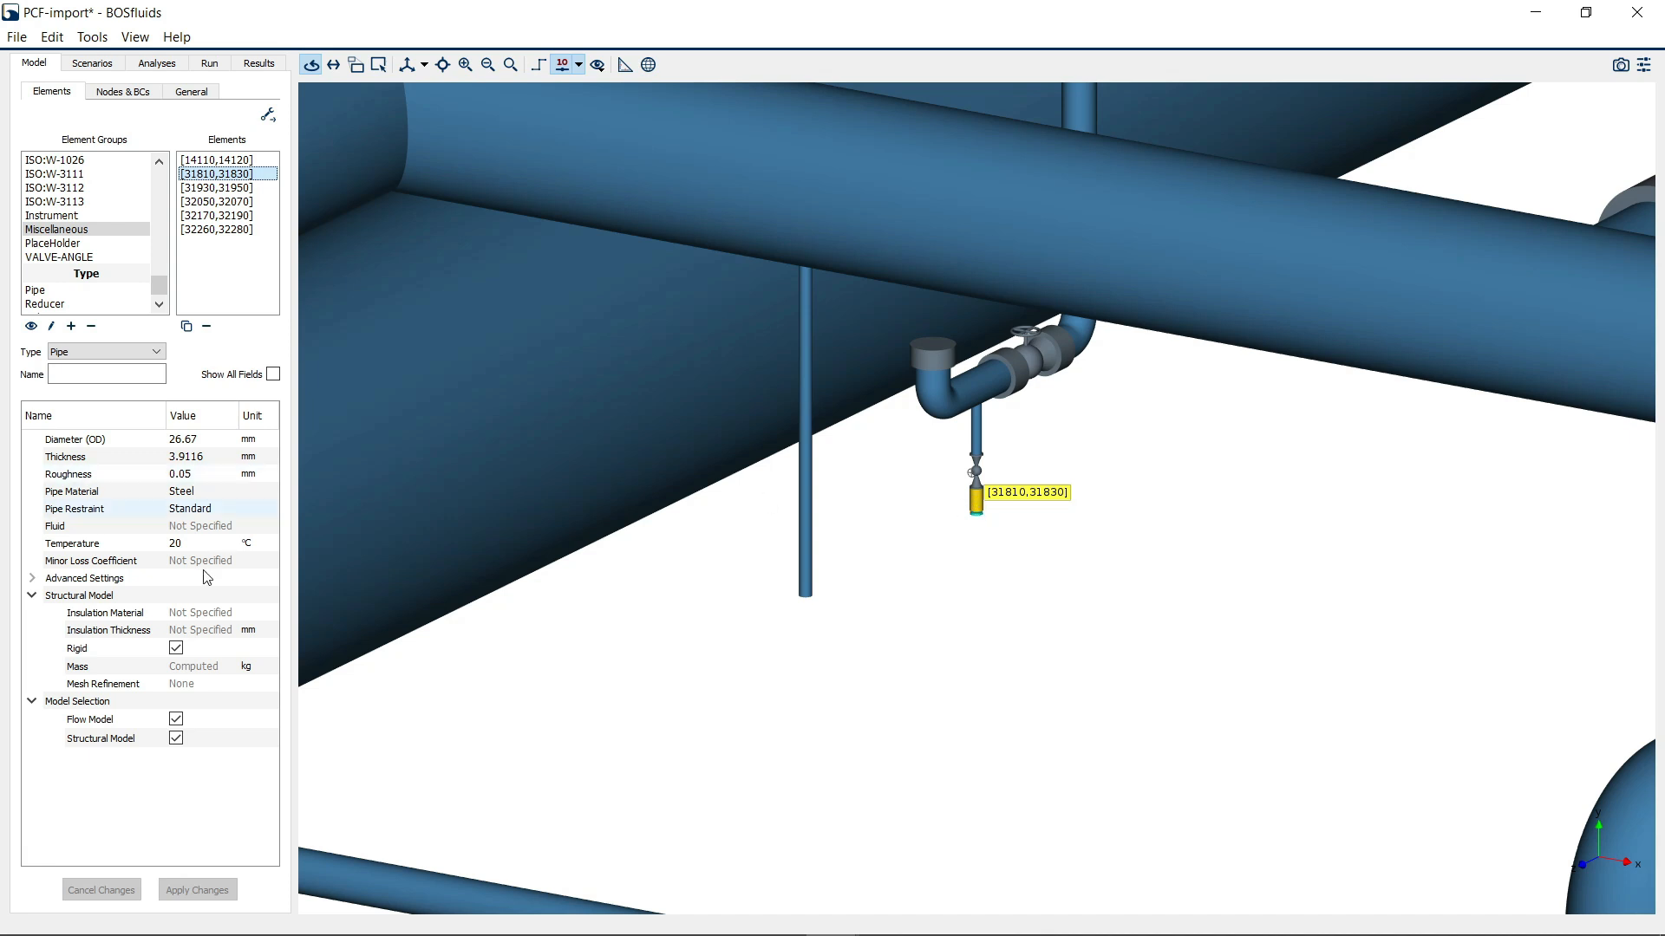
middle_click_drag(1040, 583, 989, 573)
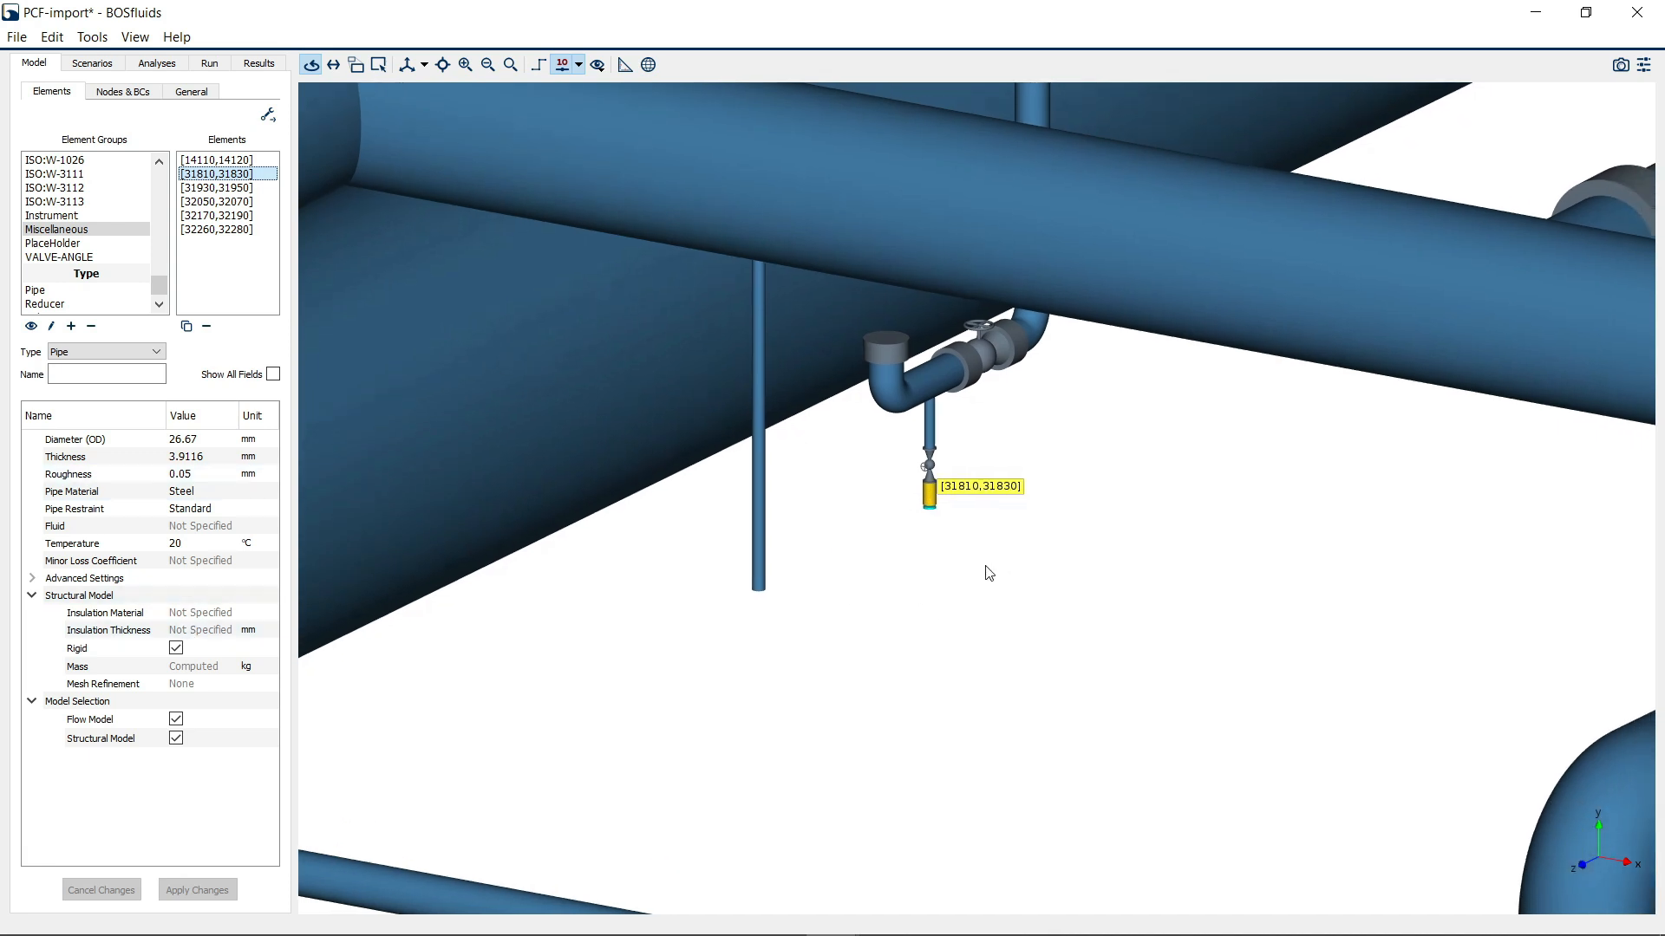
scroll(966, 533, "down", 3)
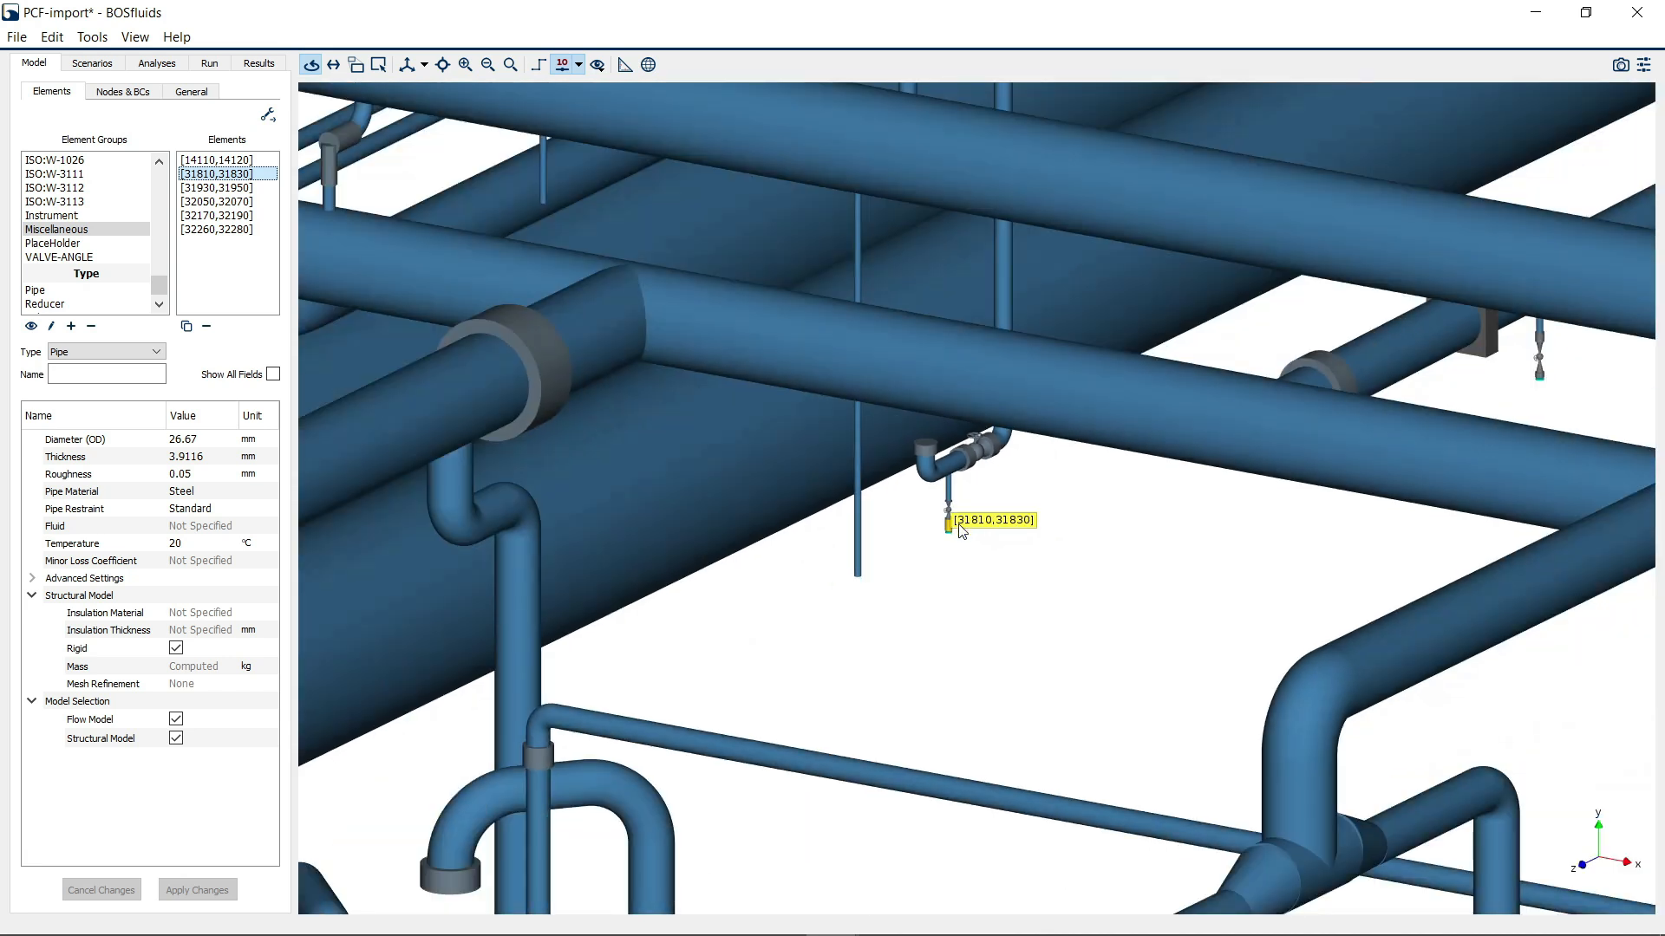
Highlight the custom group Part 1 across the model and examine the unconnected small vent and drain branches on its header up close
left_click(159, 305)
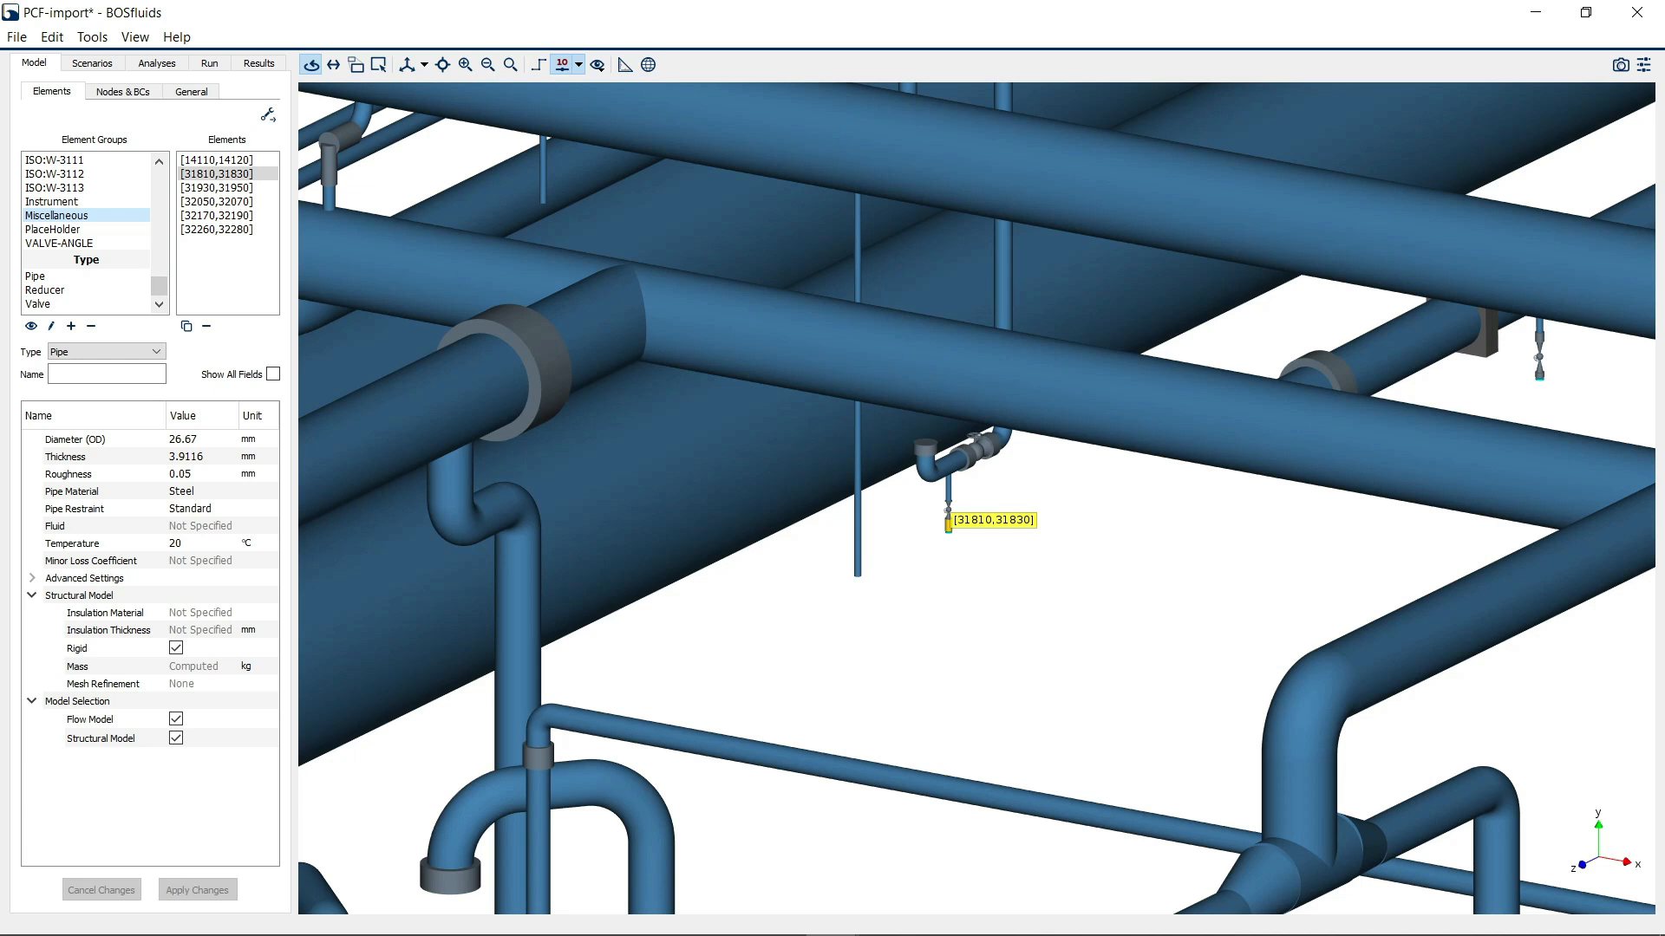
left_click(1062, 531)
scroll(1061, 531, "down", 5)
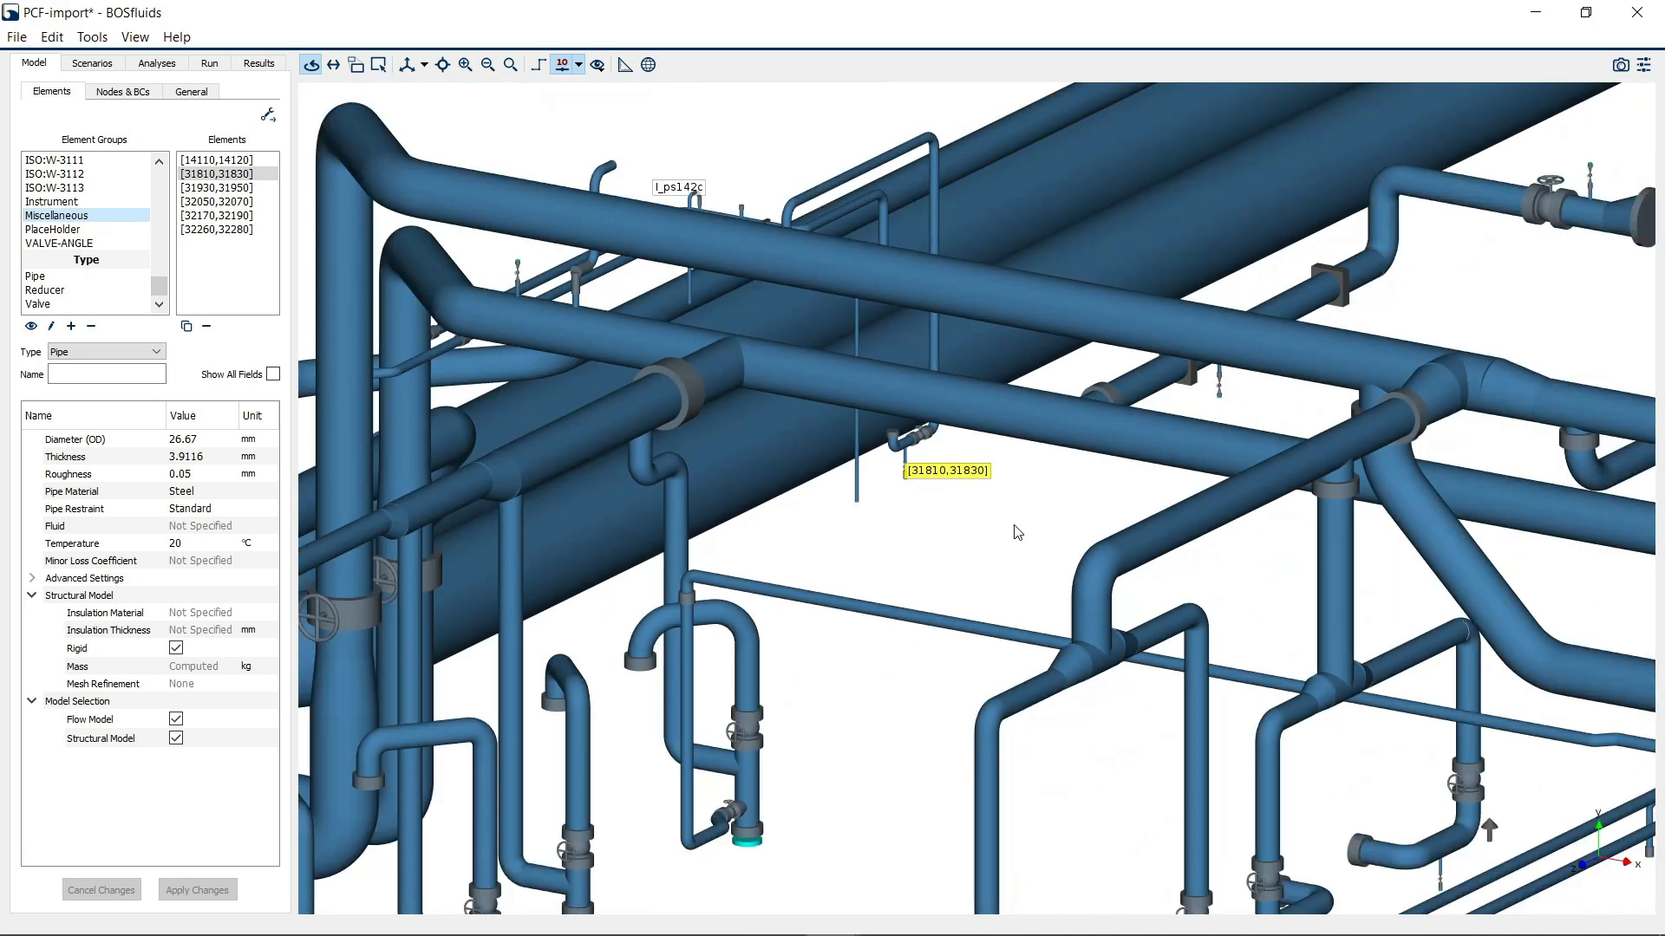
scroll(1017, 532, "down", 6)
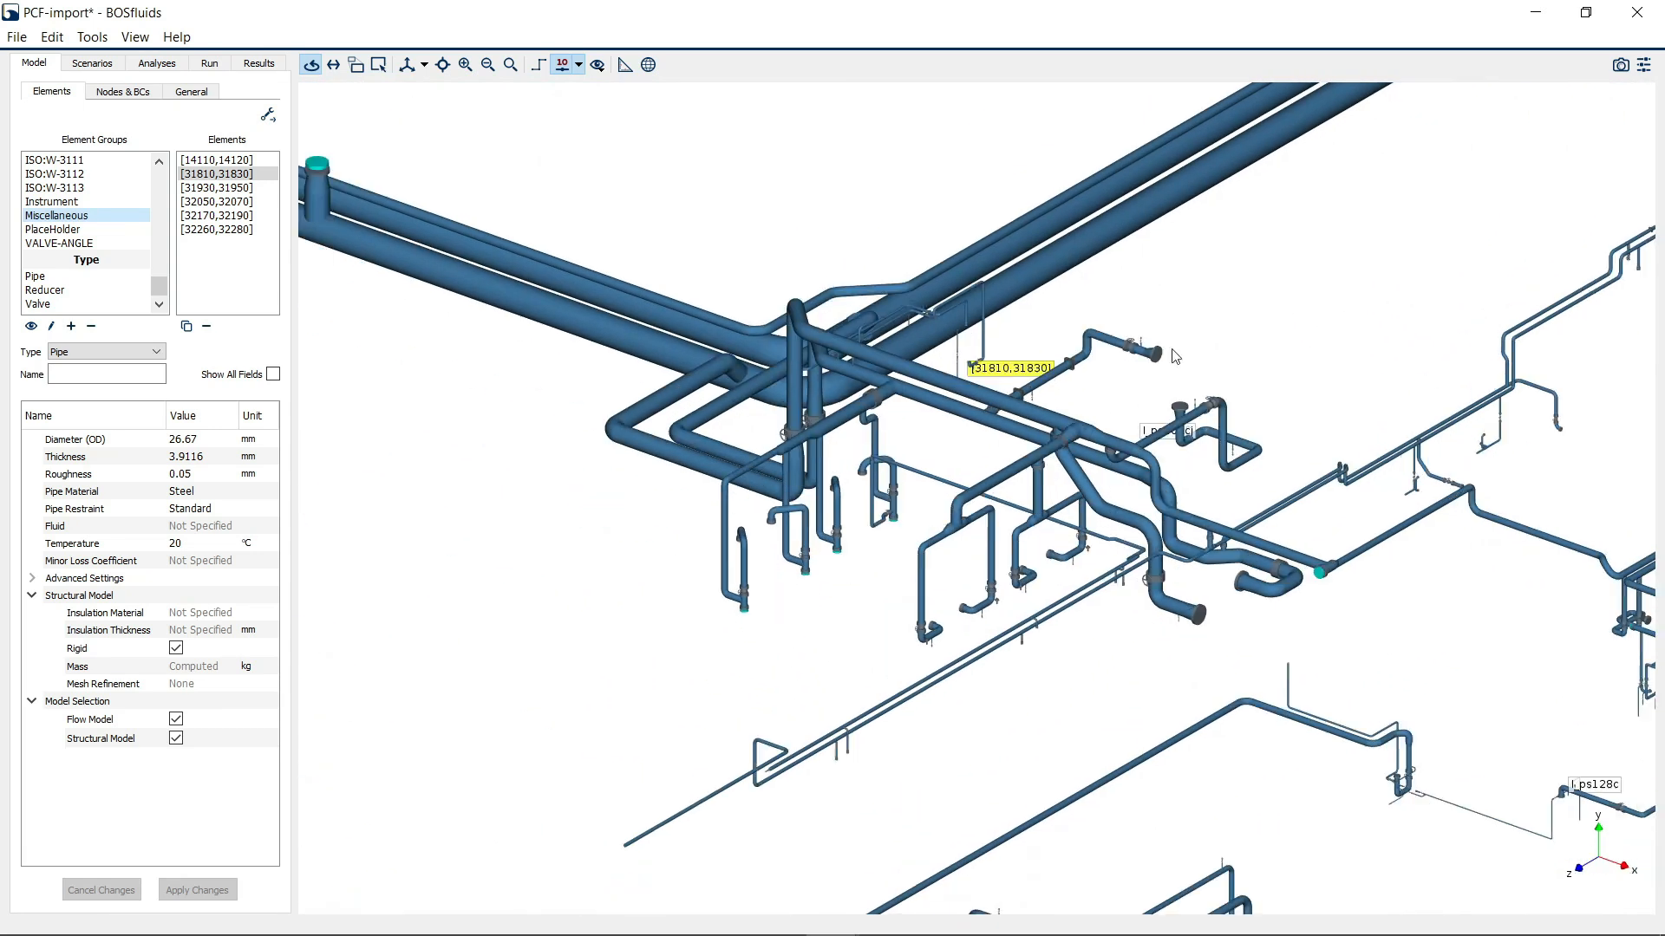
scroll(1175, 356, "down", 5)
left_click_drag(159, 286, 169, 139)
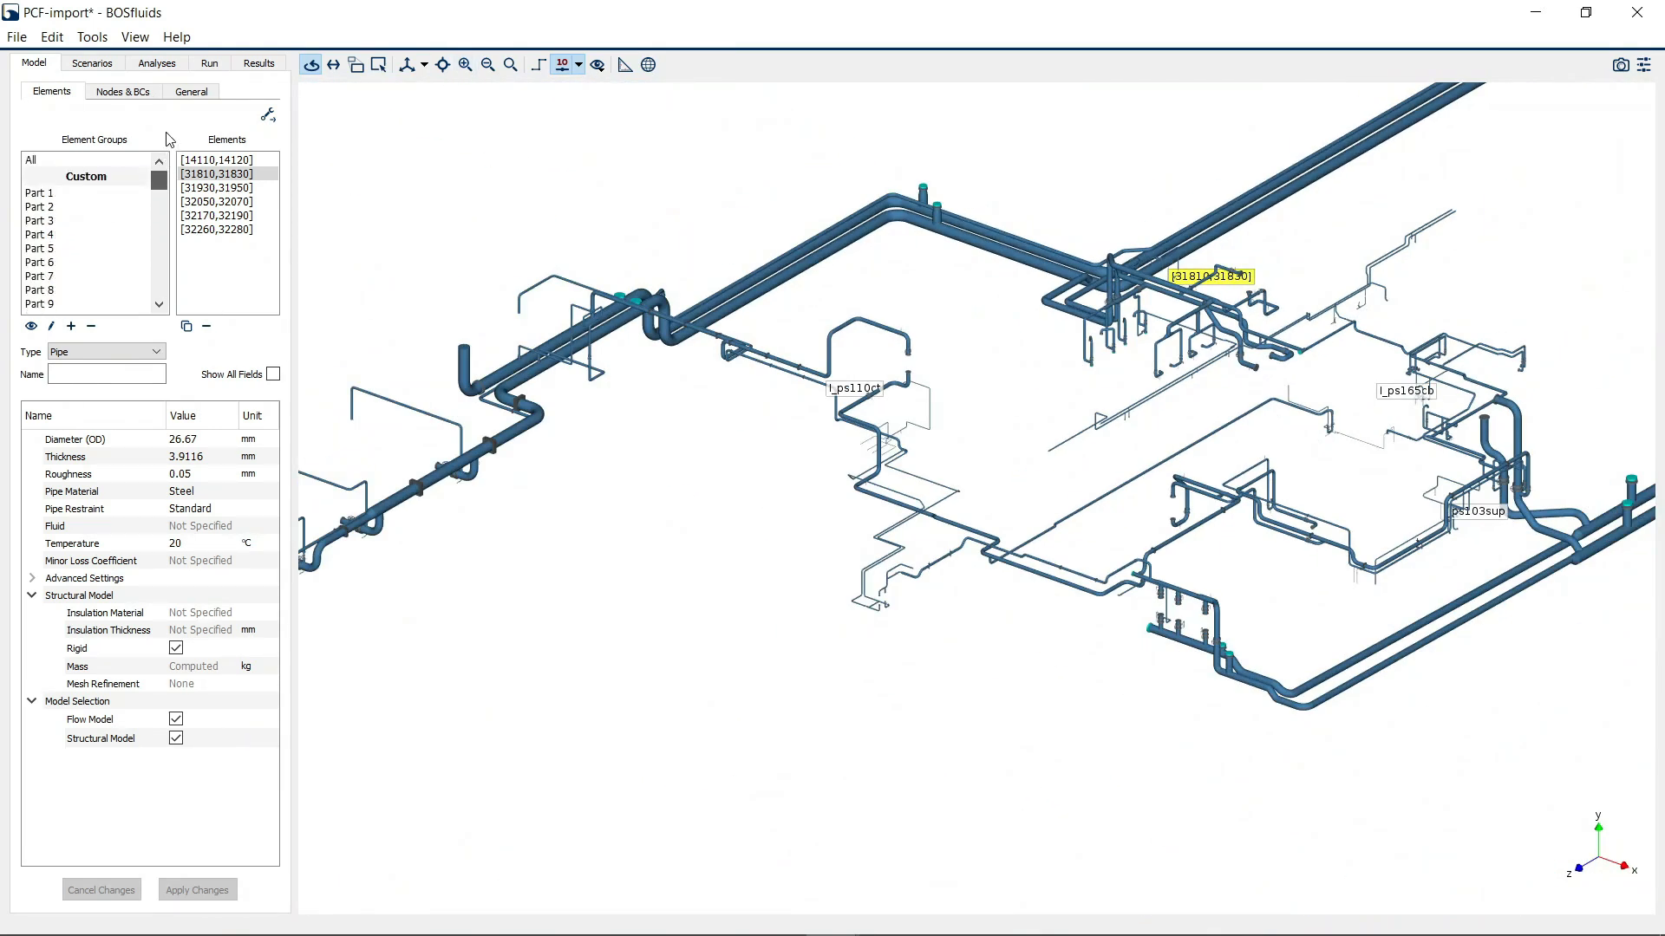
left_click(96, 193)
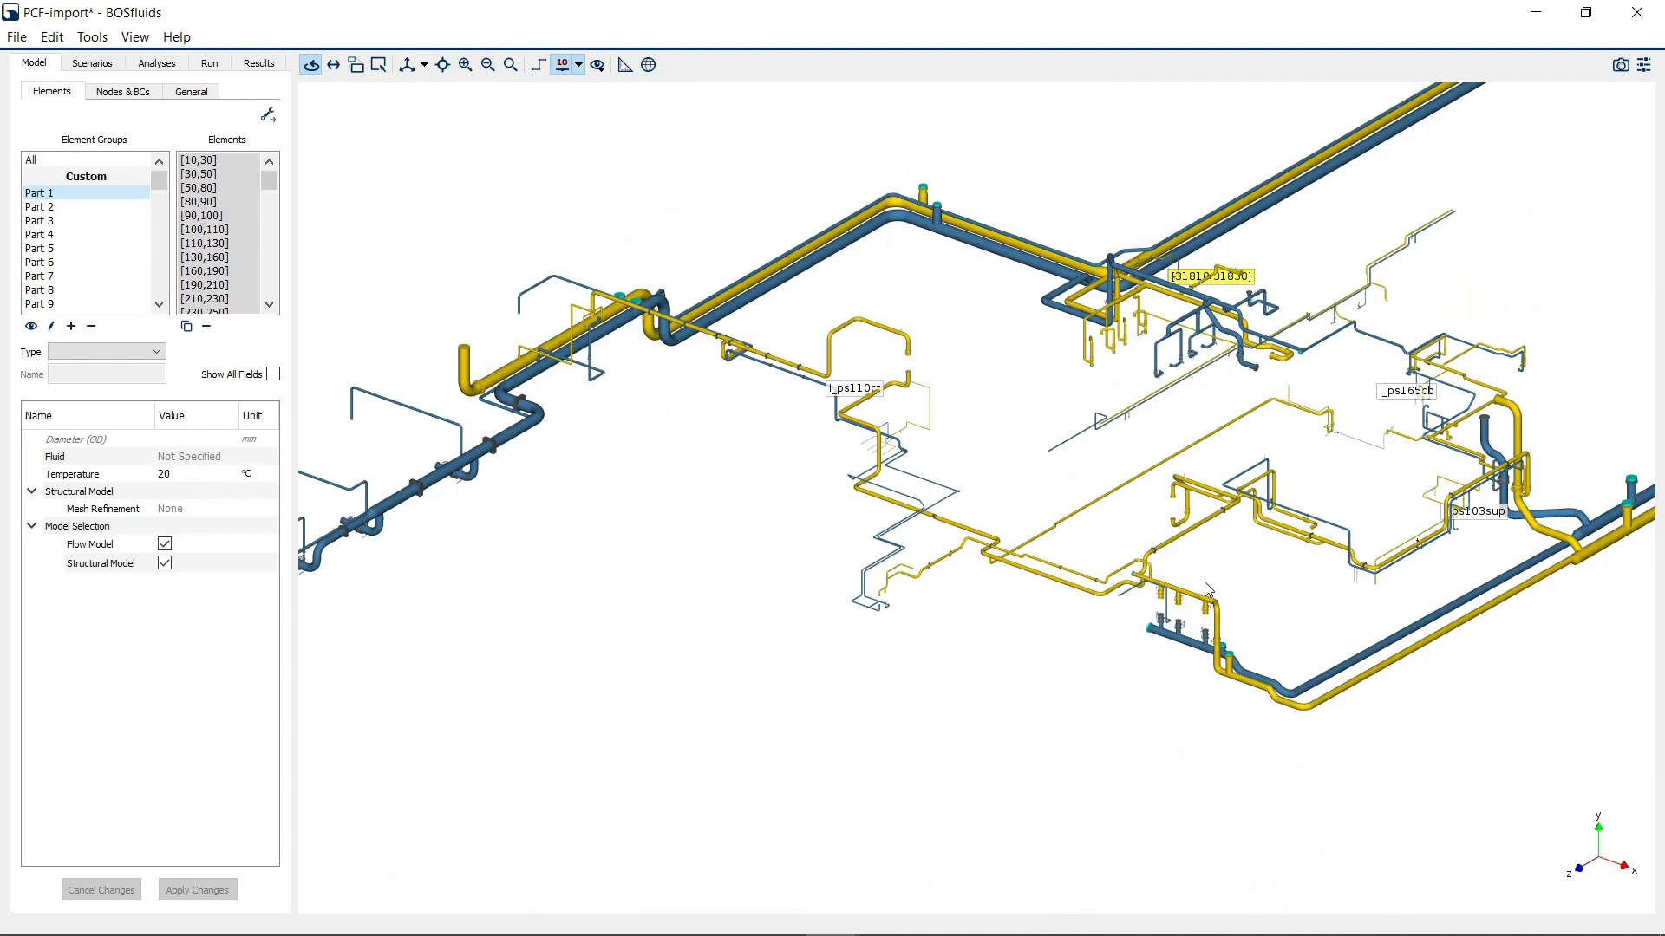
scroll(1208, 590, "up", 10)
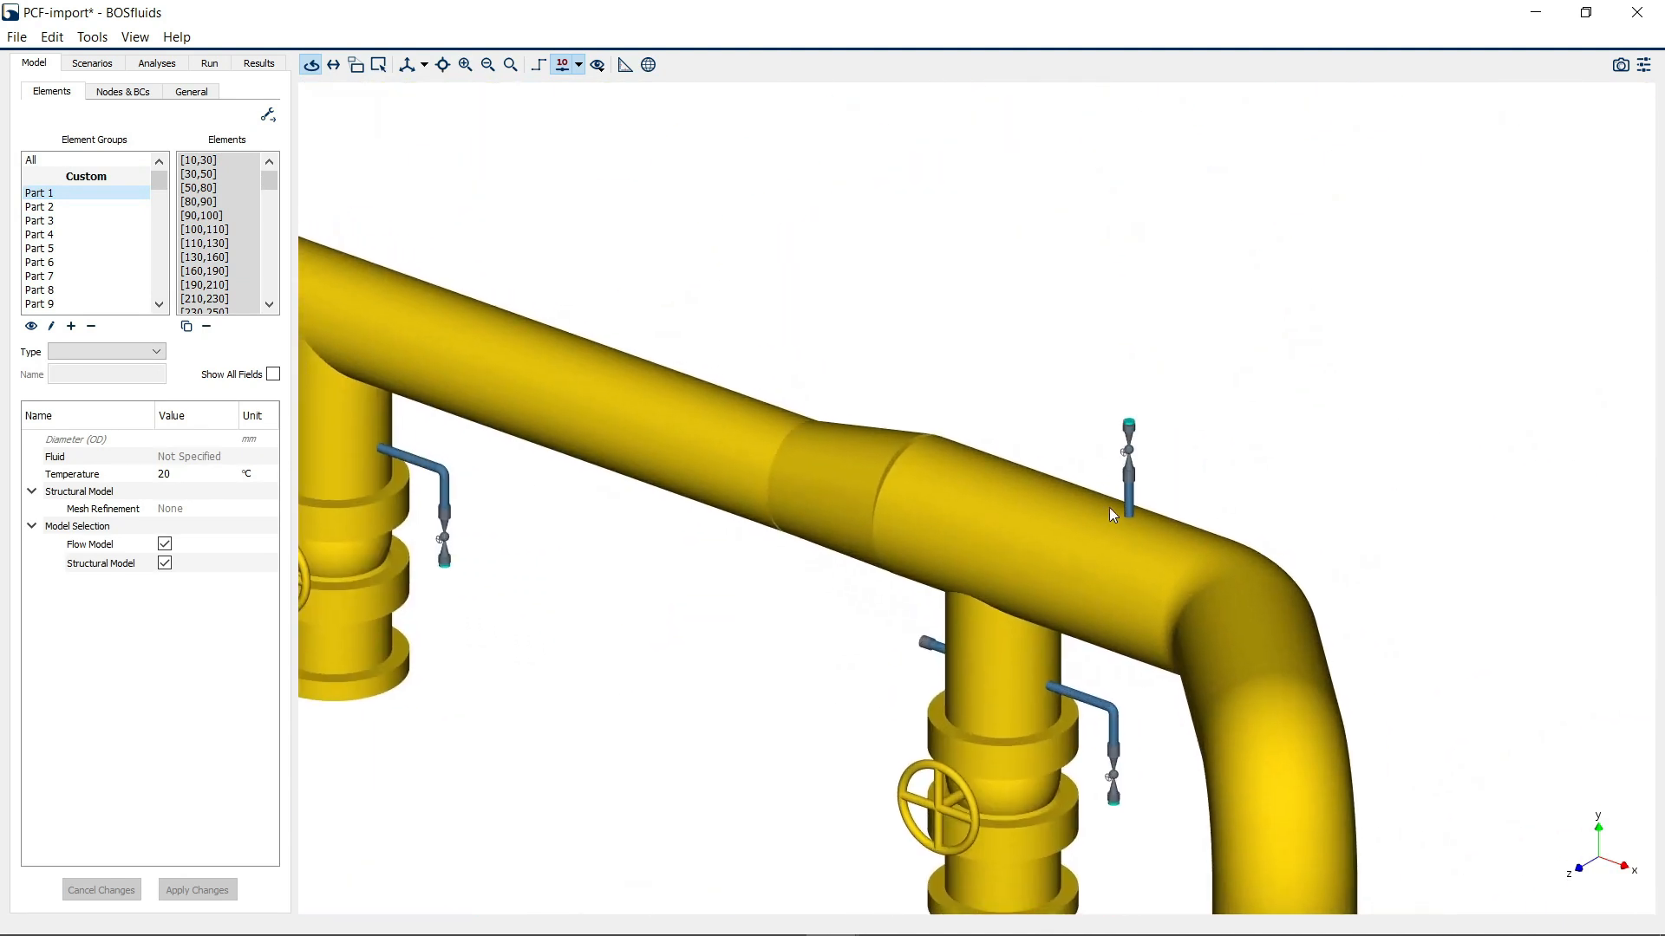
middle_click_drag(1110, 507, 1018, 482)
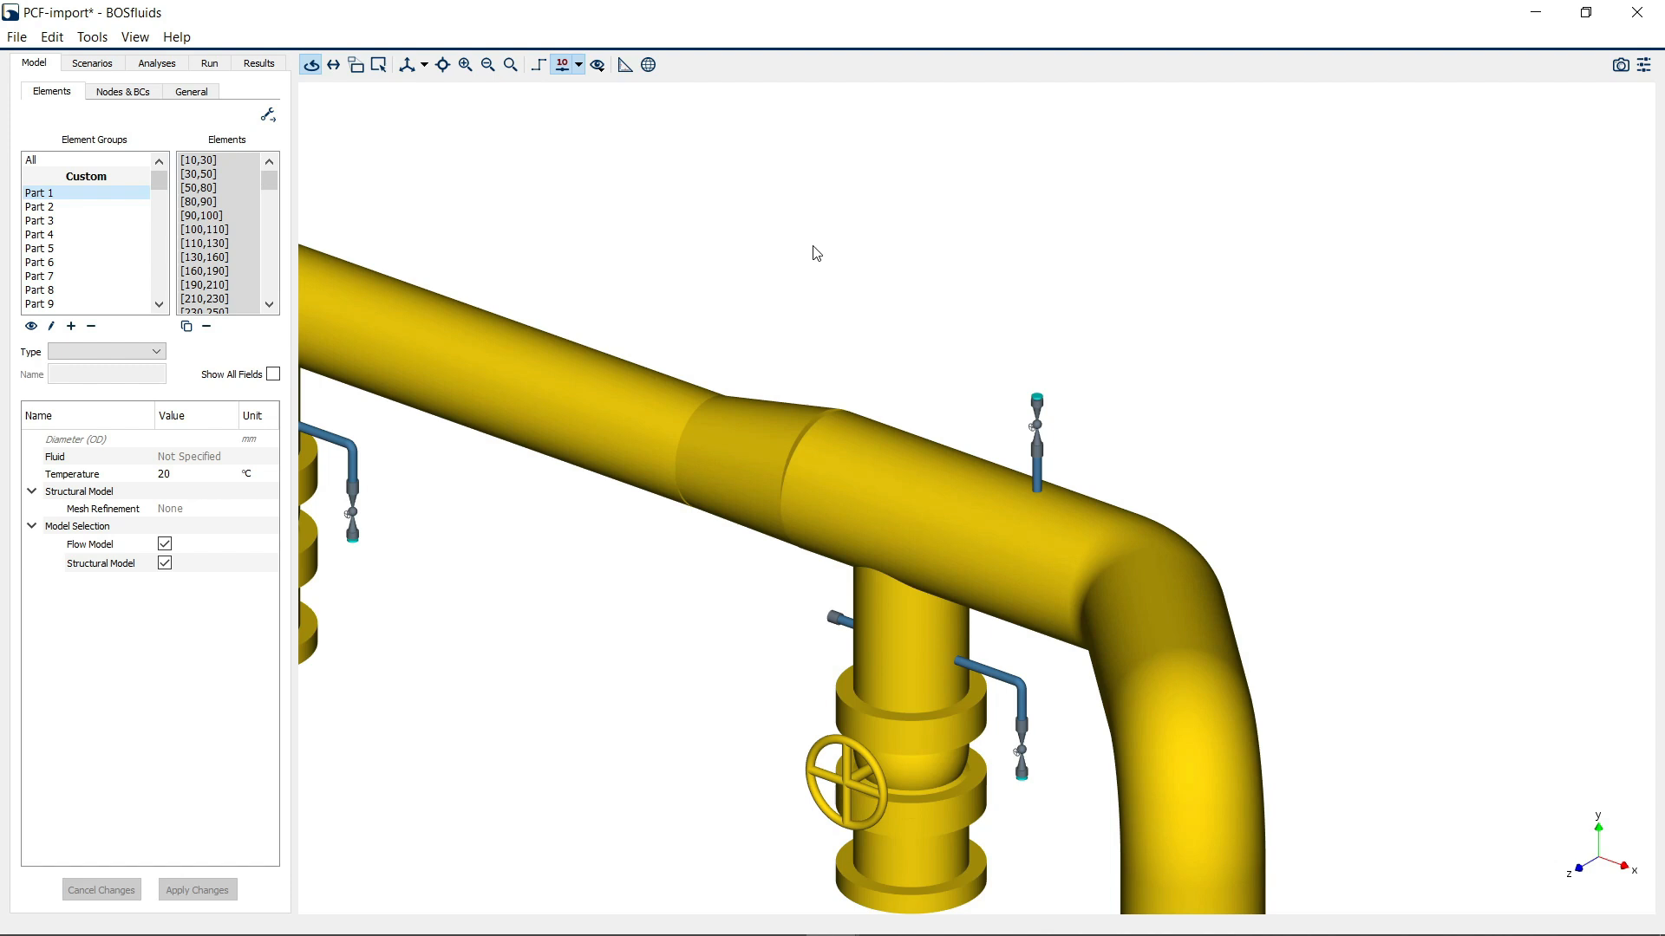
Measure the distance from node 700 at the header's reducer to node 28660 on the small vent branch
left_click(622, 67)
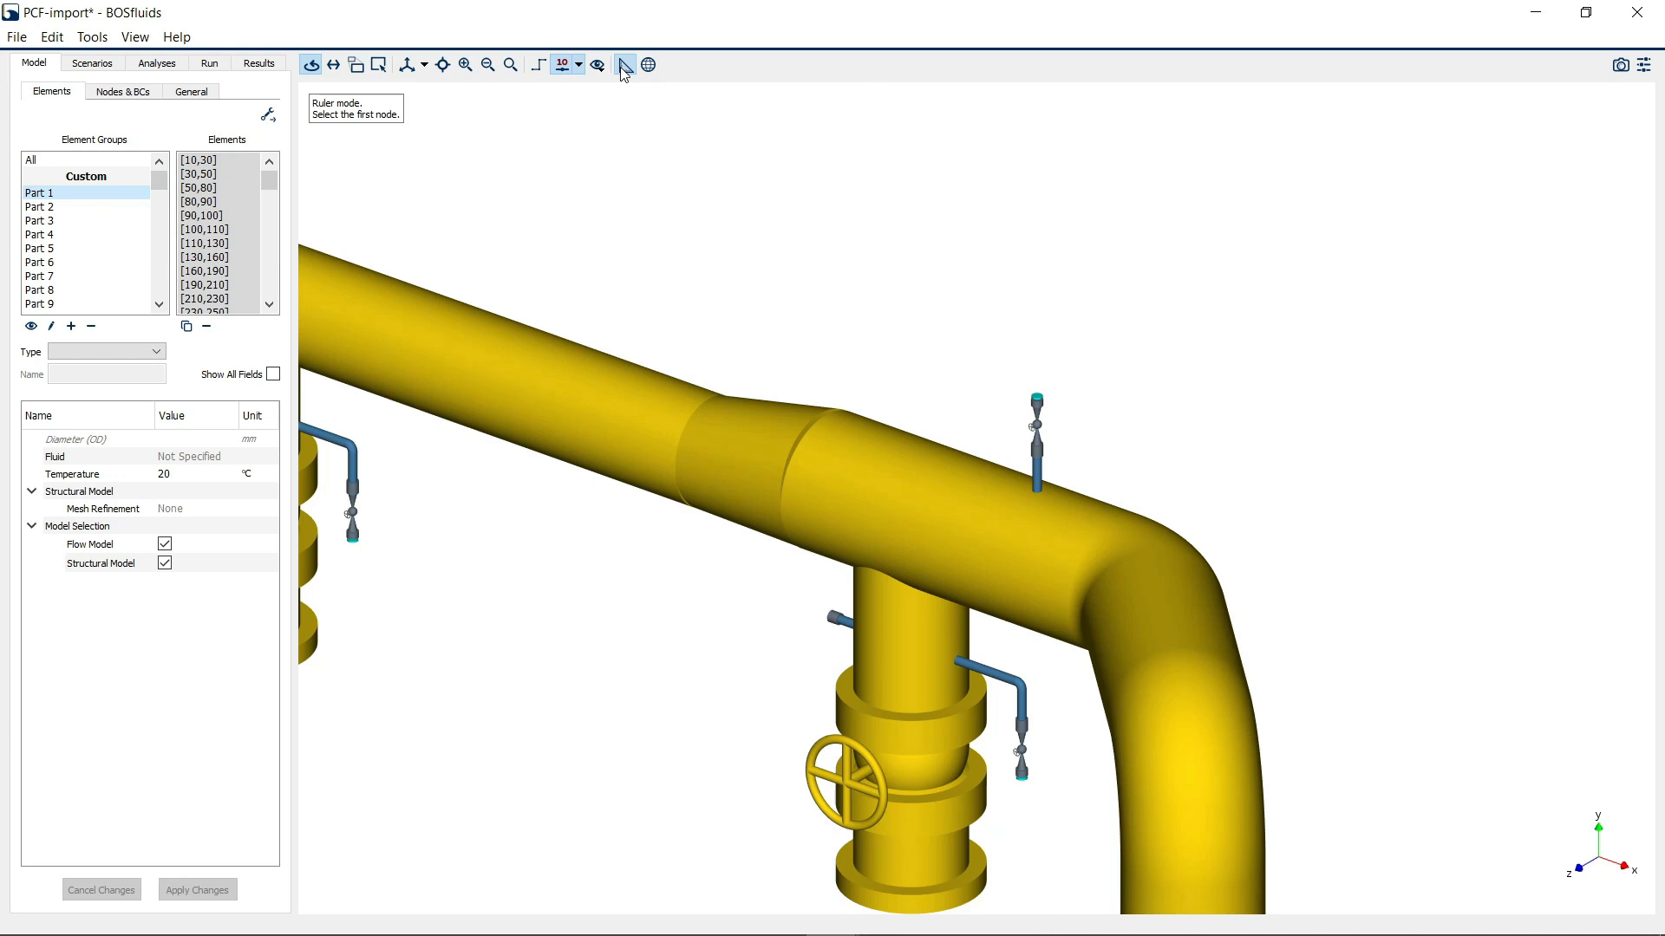
left_click(677, 467)
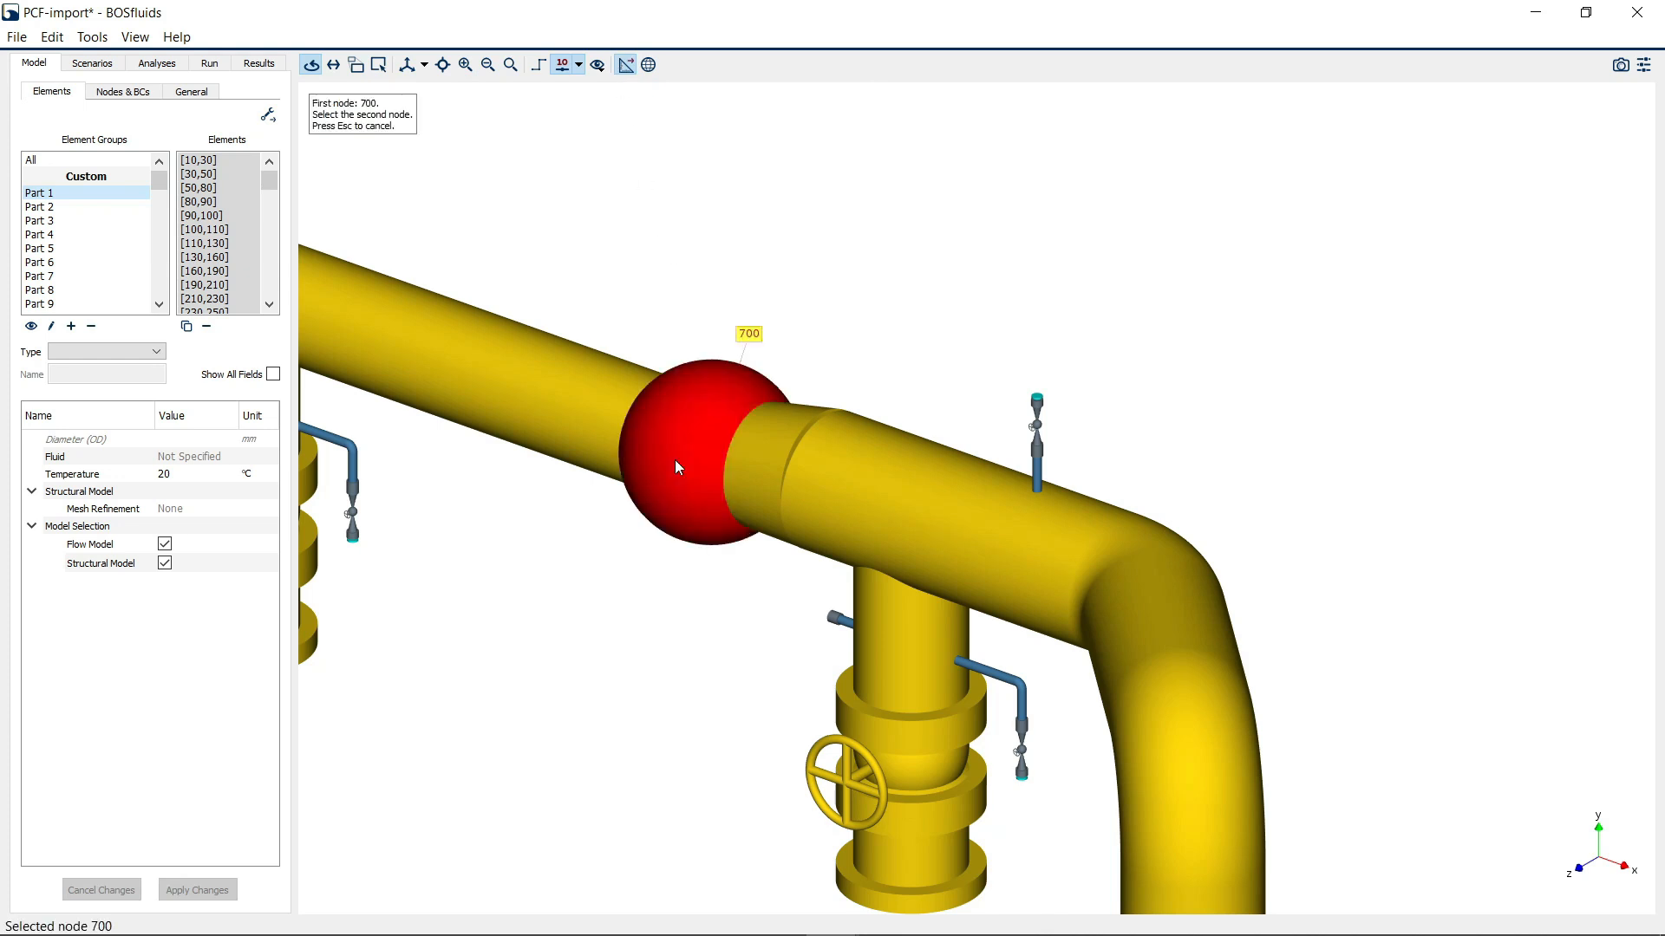
left_click(1038, 408)
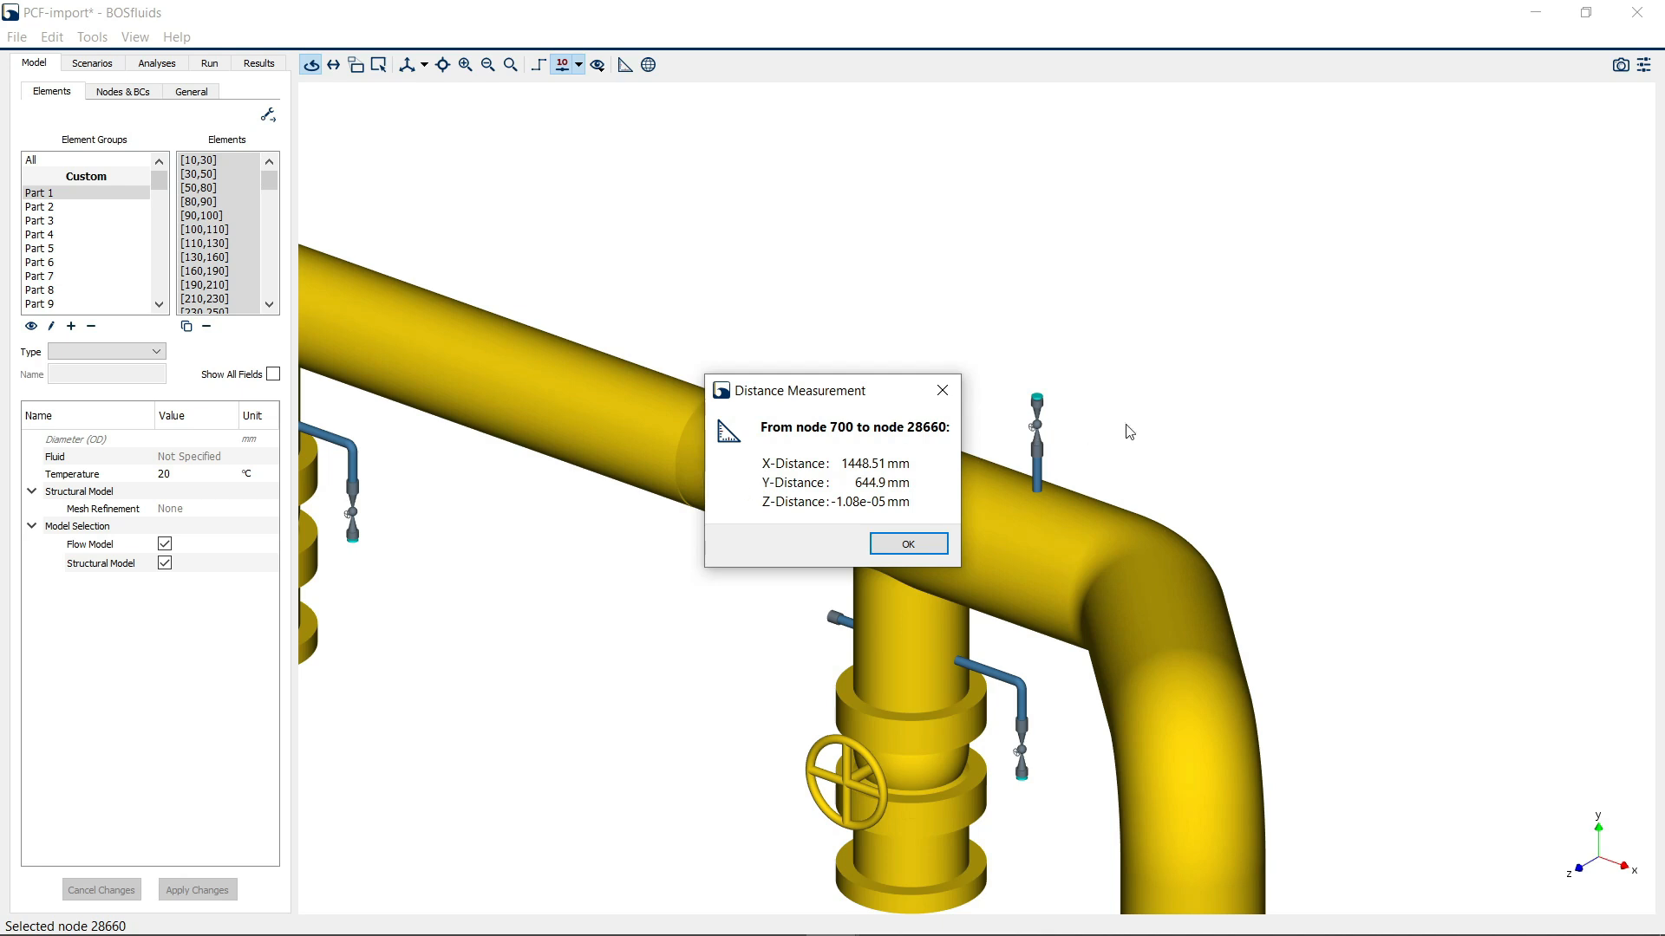
left_click(908, 544)
Measure the distance and path lengths along Part 1 from node 950 to node 370 at the large line's junction
scroll(884, 353, "down", 5)
scroll(867, 334, "down", 6)
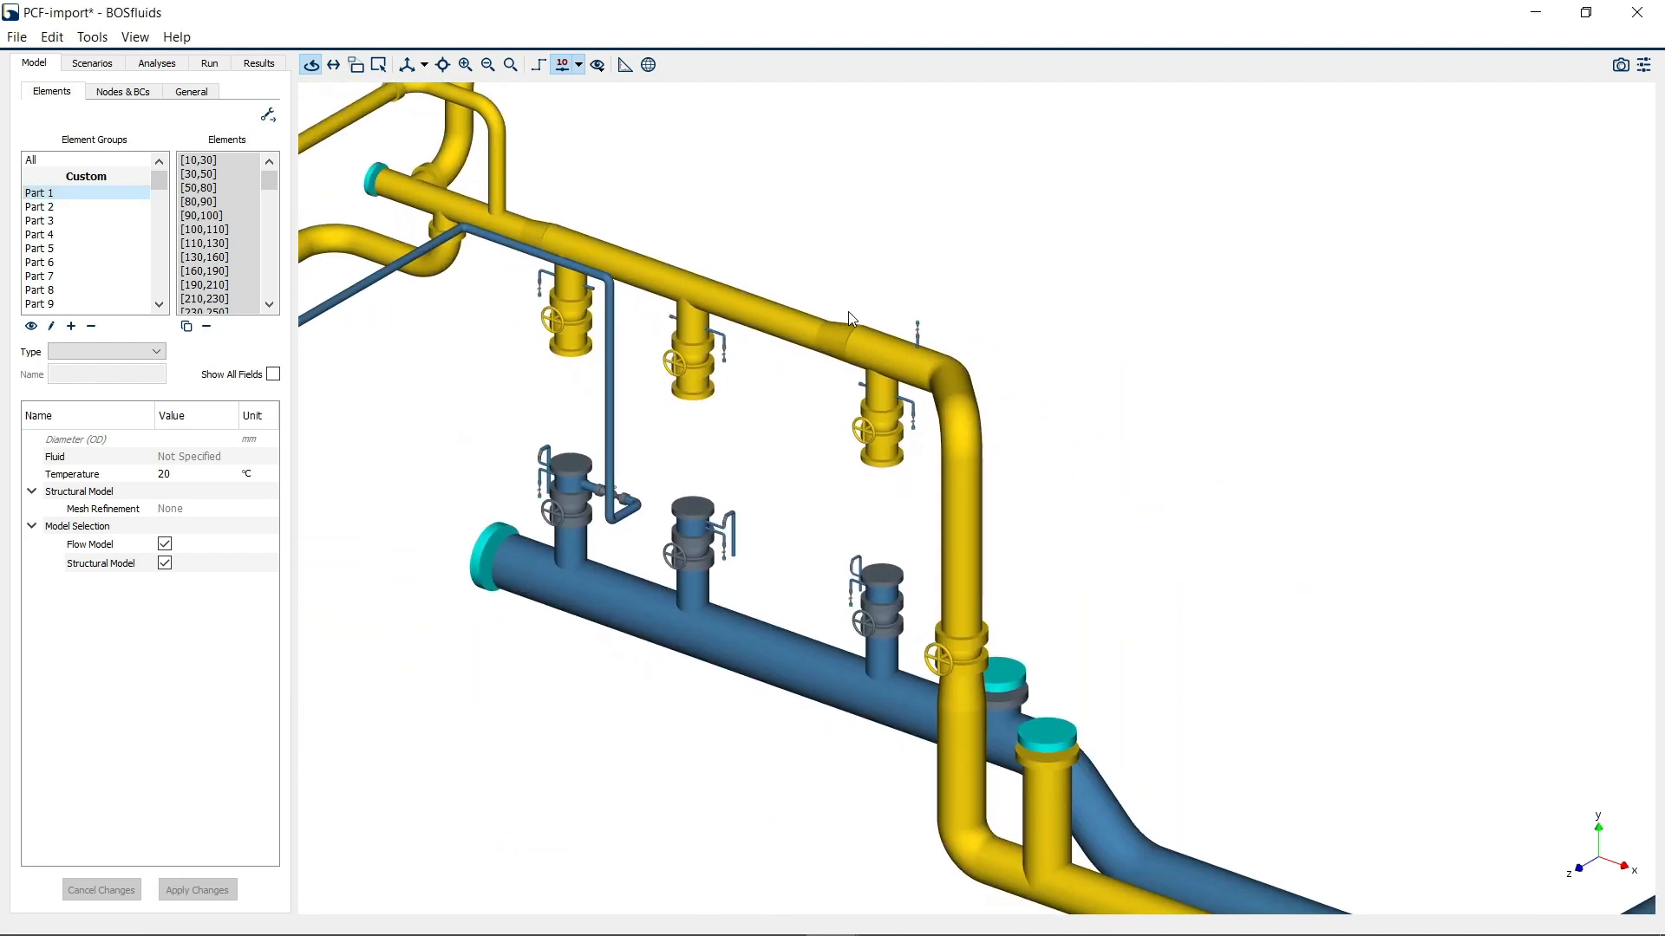
left_click(624, 66)
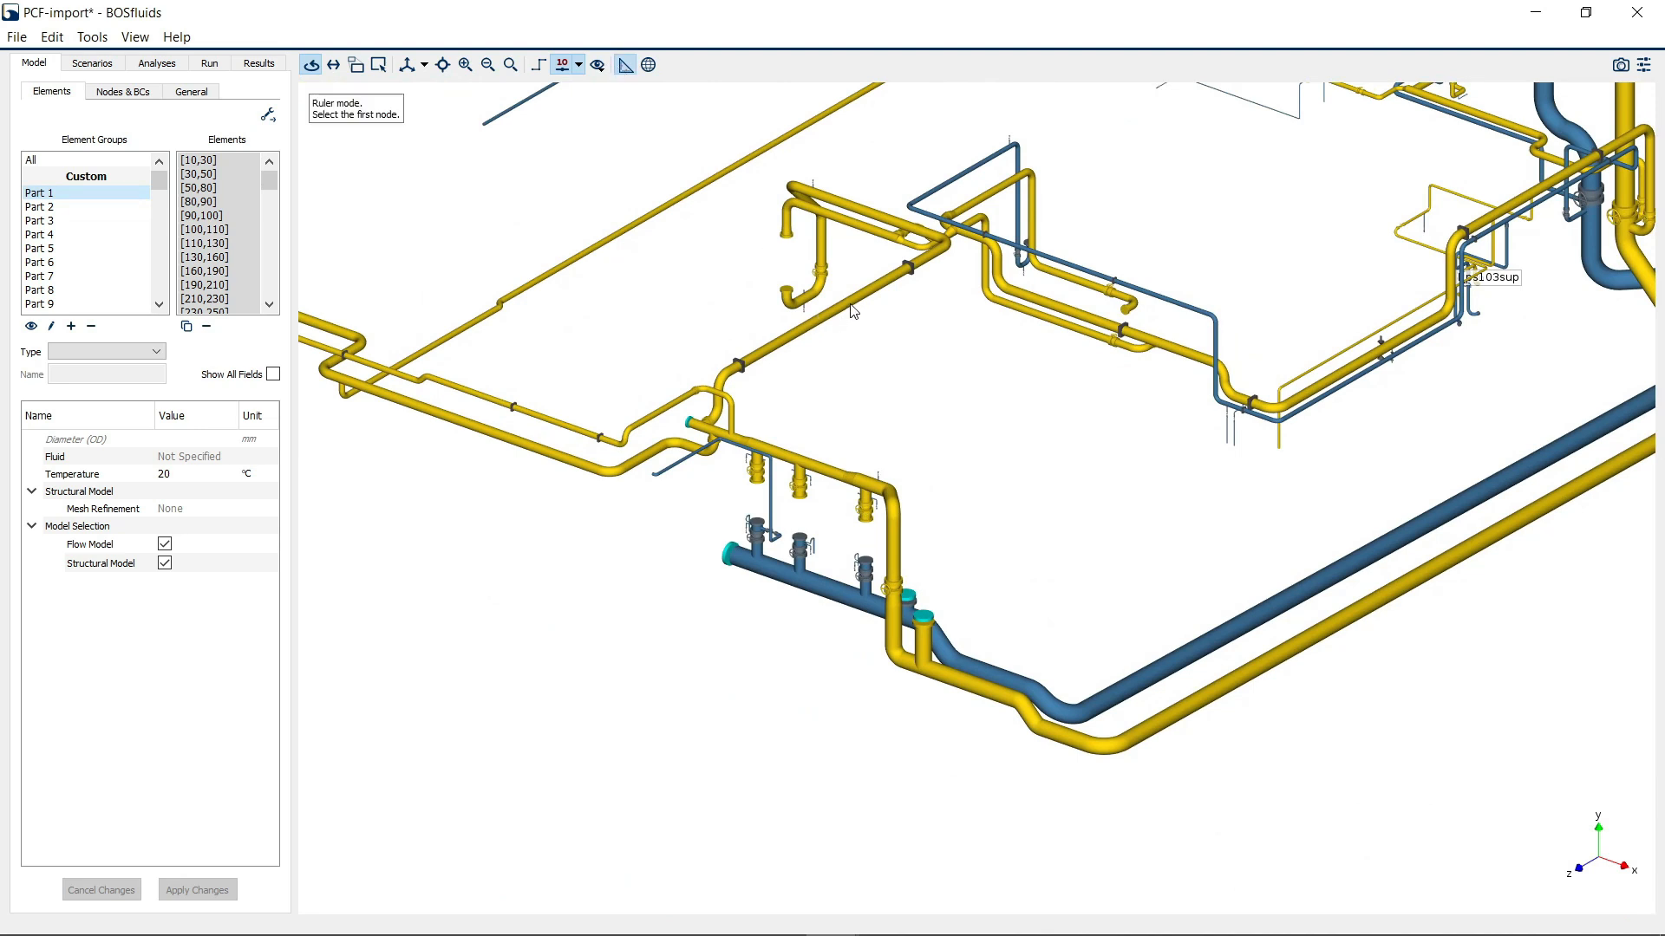
left_click(909, 269)
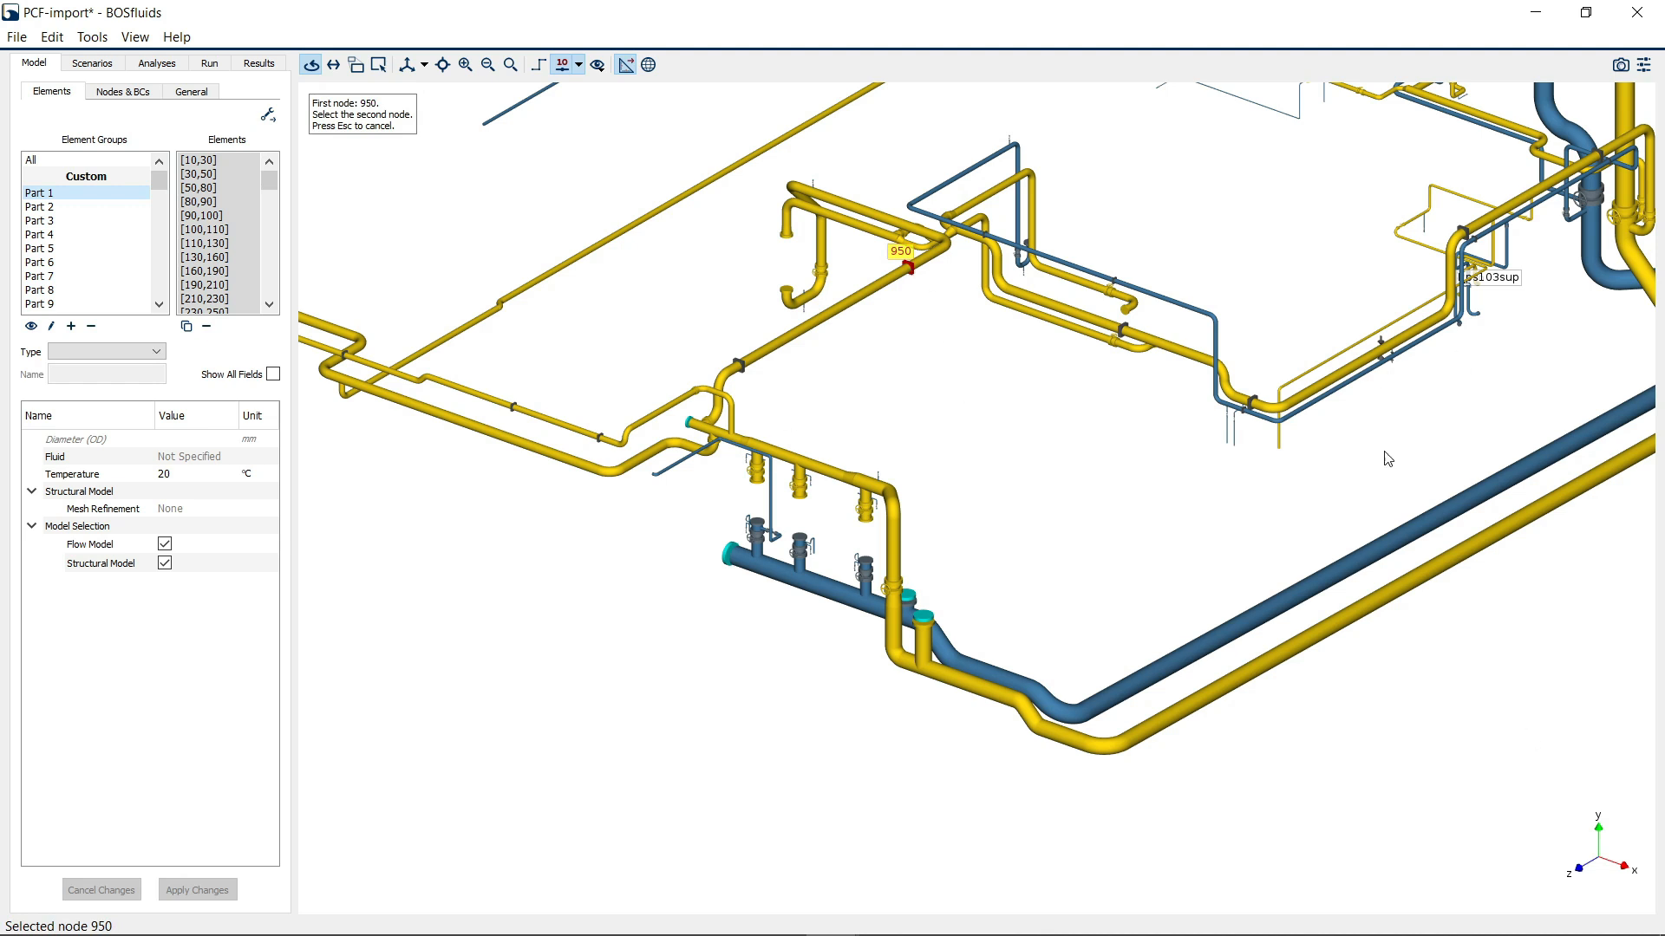
middle_click_drag(1502, 522, 1212, 554)
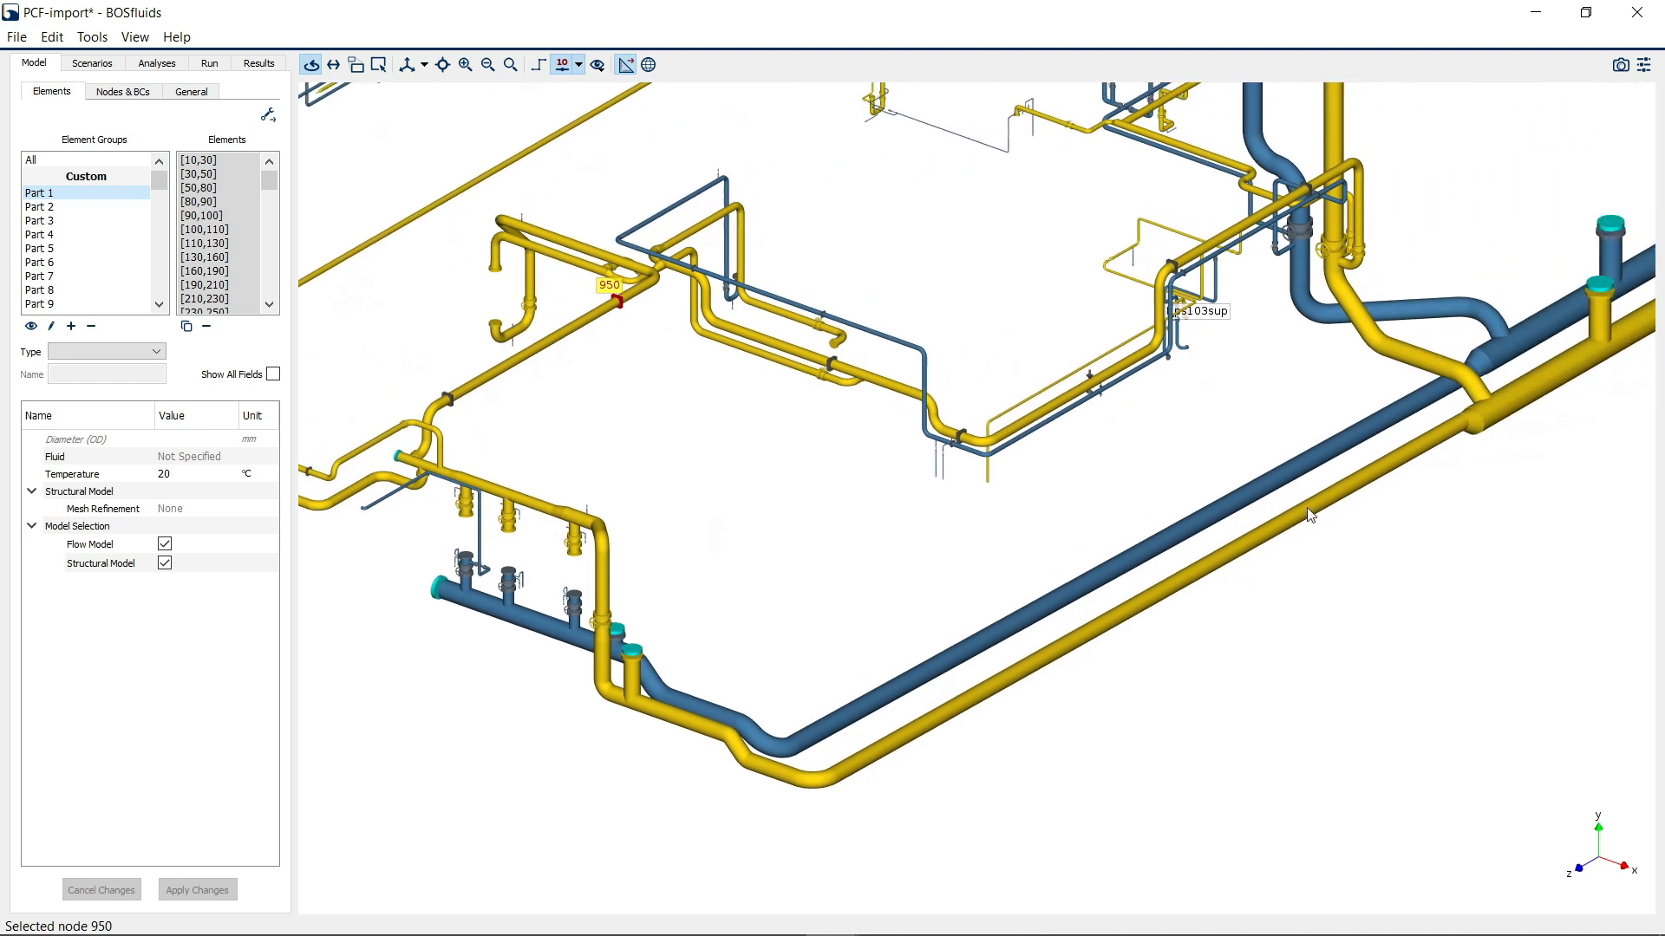
left_click(1503, 417)
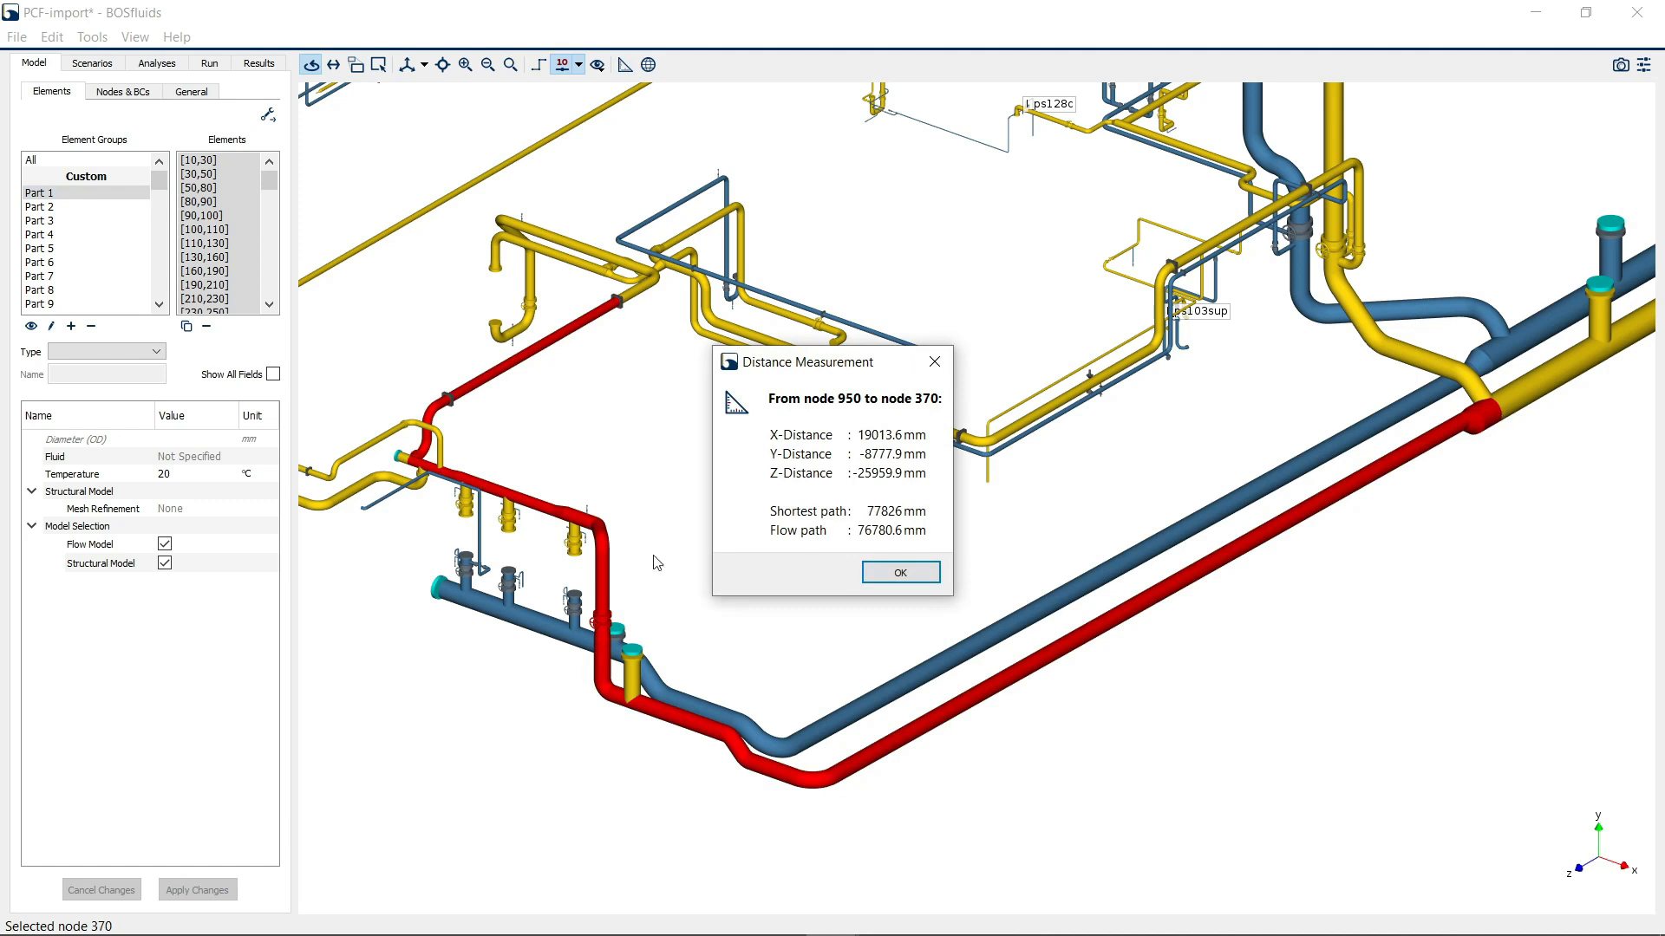
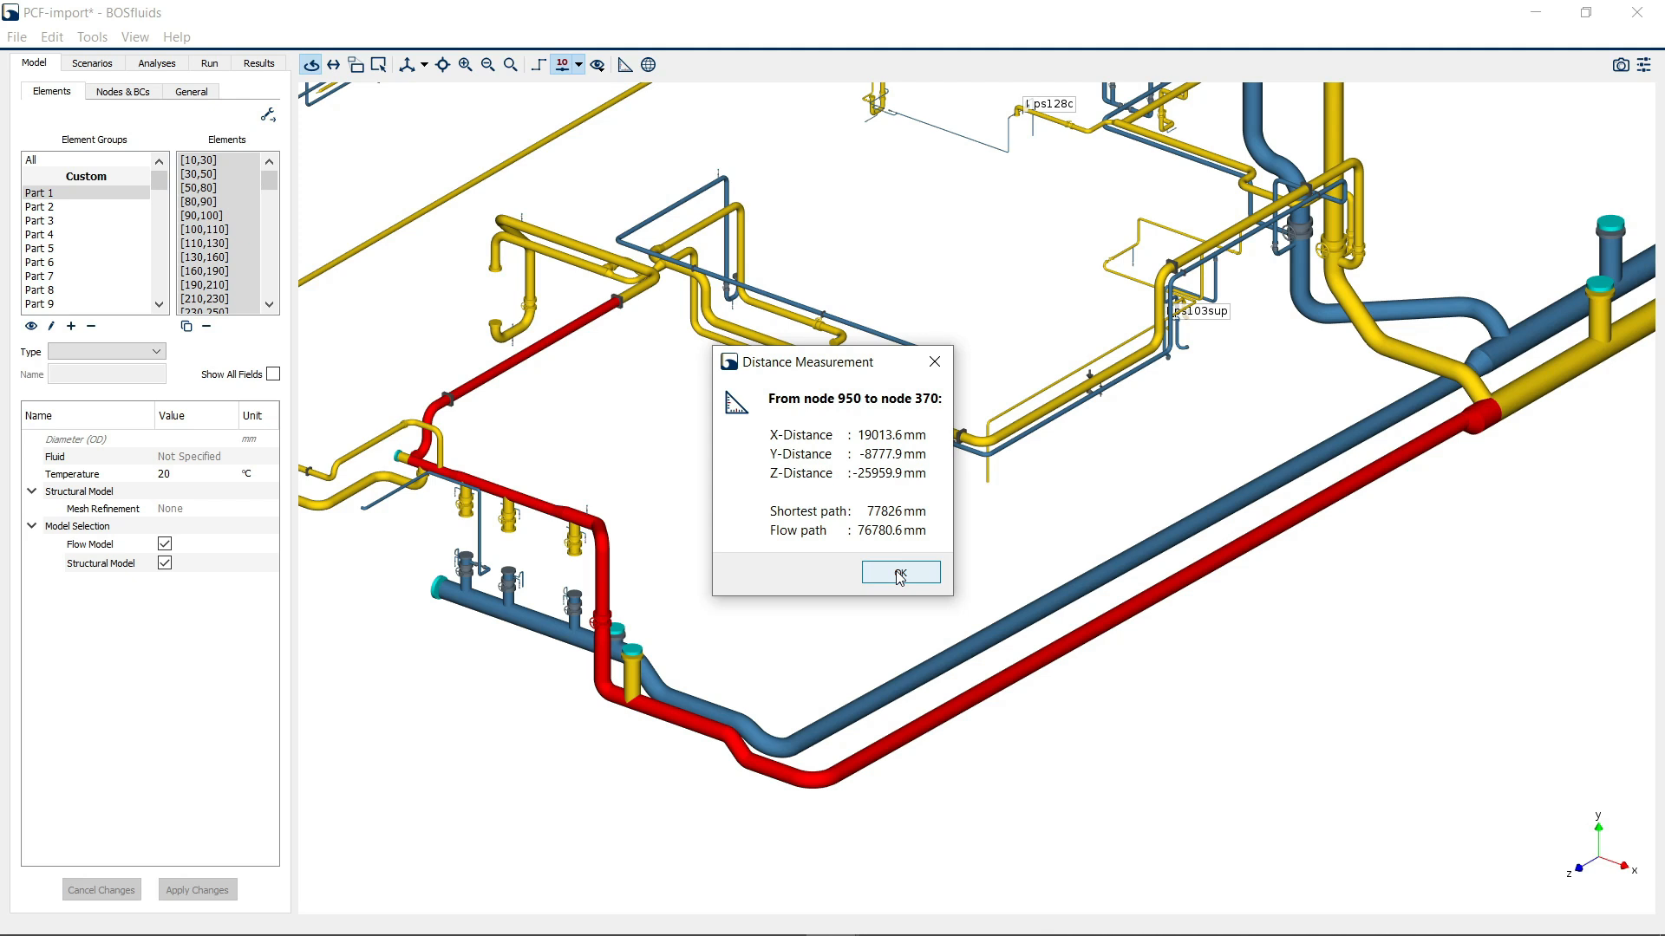
left_click(900, 574)
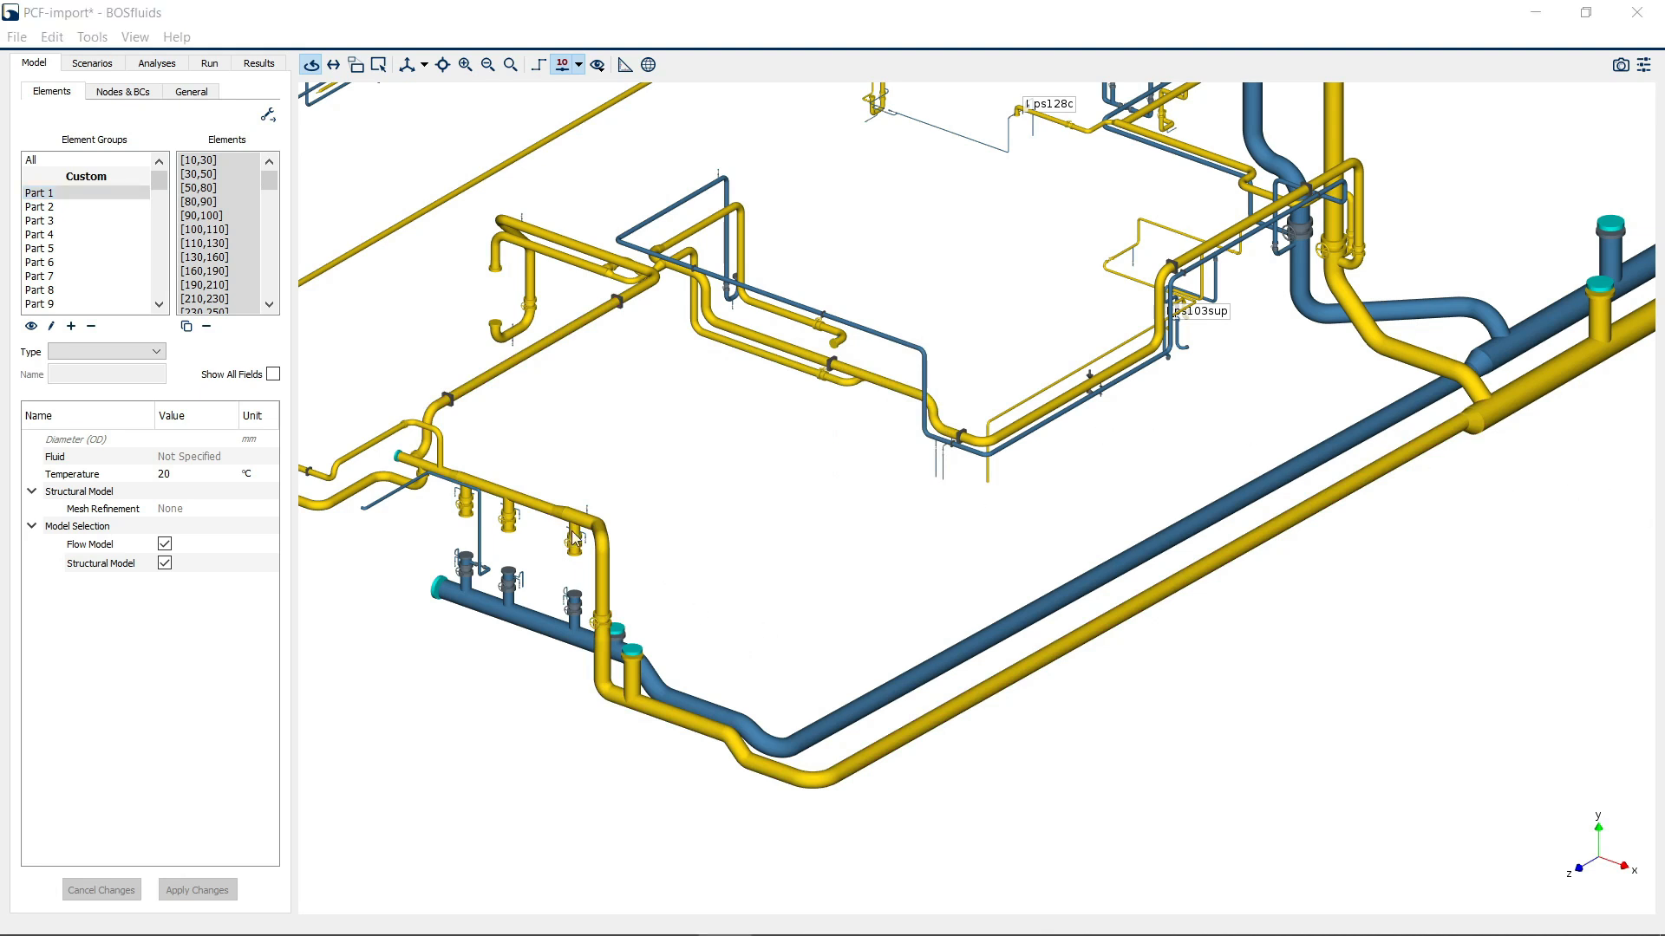
Start a new Piping Component File import with CW-1015.pcf from the set3 folder
scroll(592, 527, "up", 5)
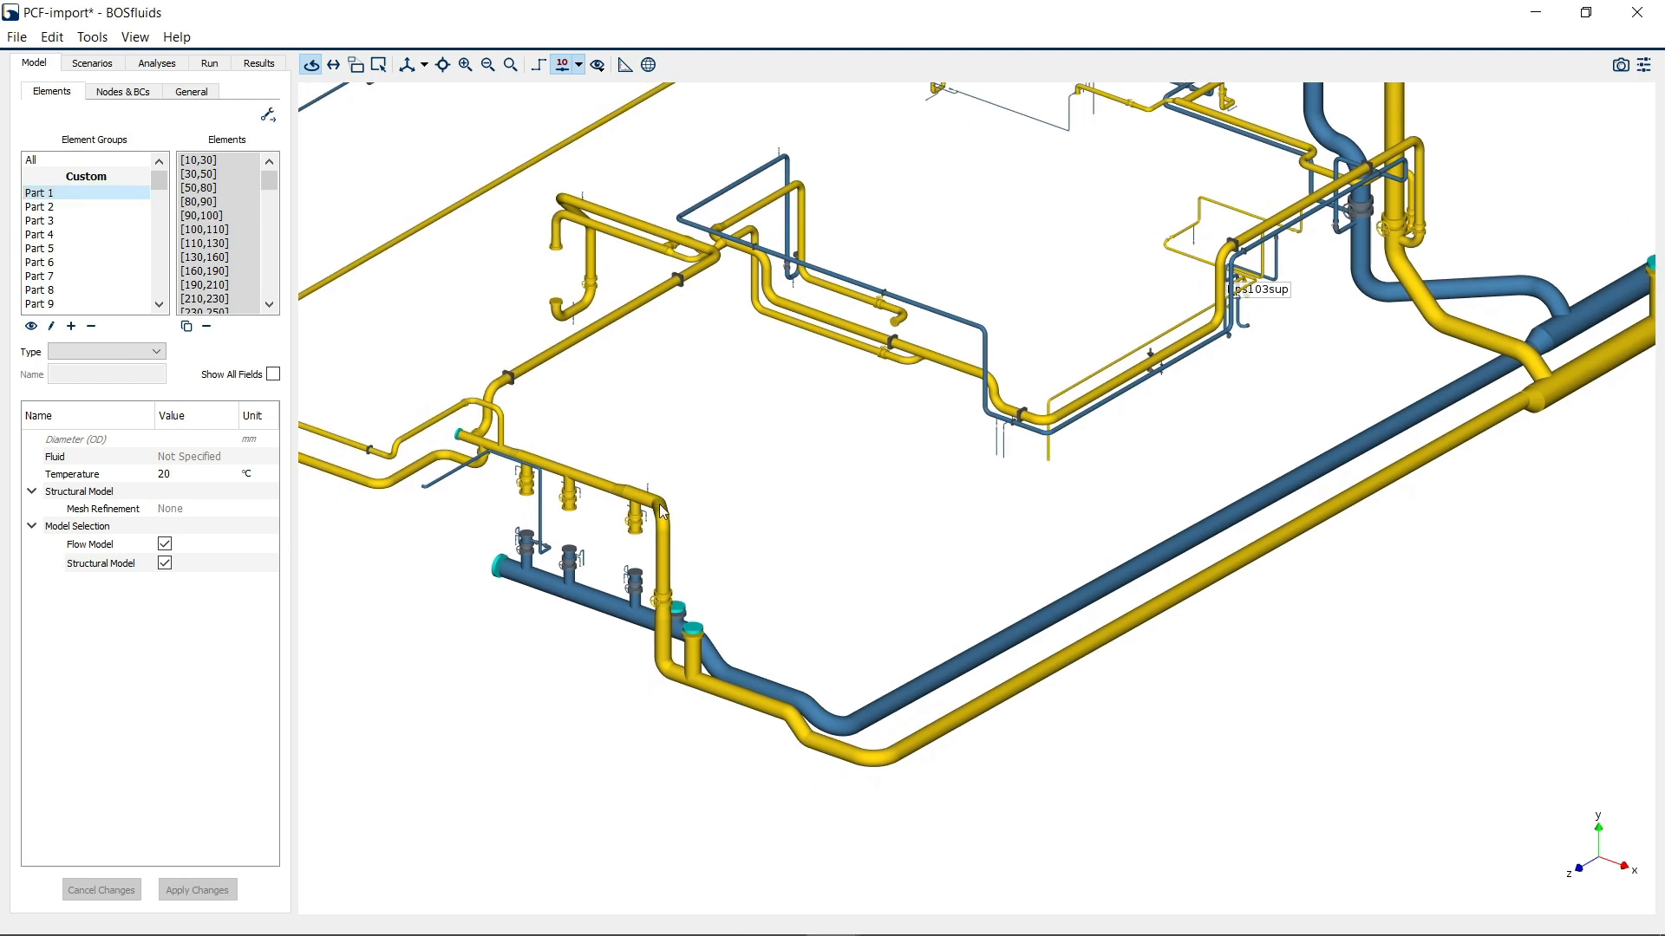
scroll(627, 477, "down", 5)
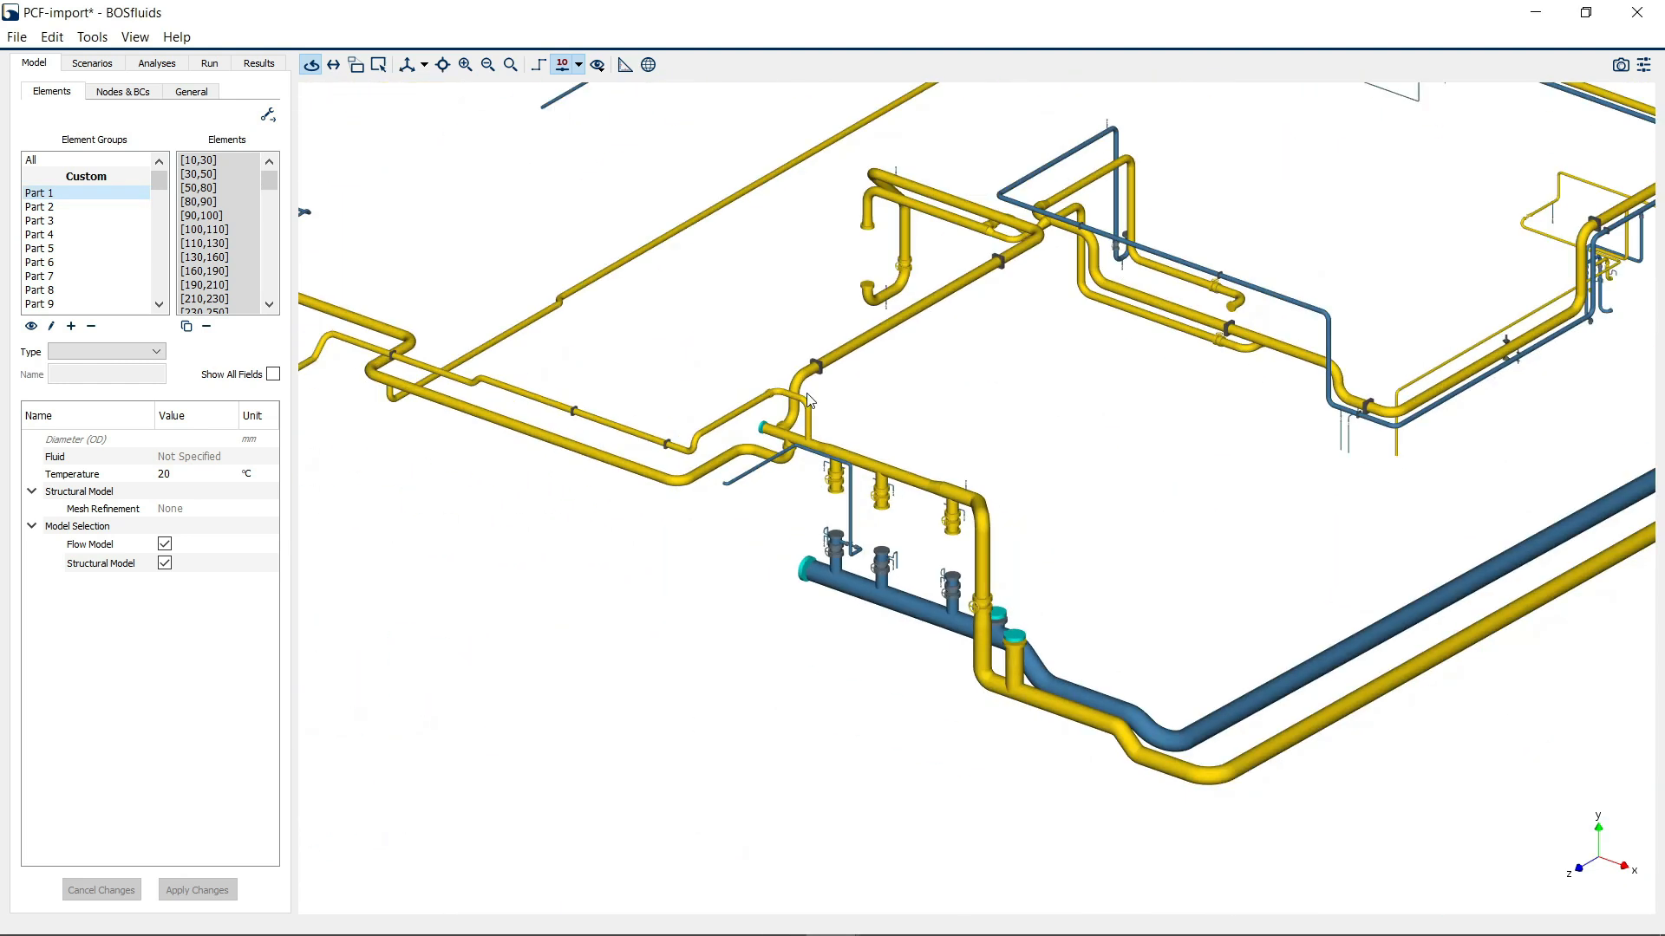
left_click(9, 39)
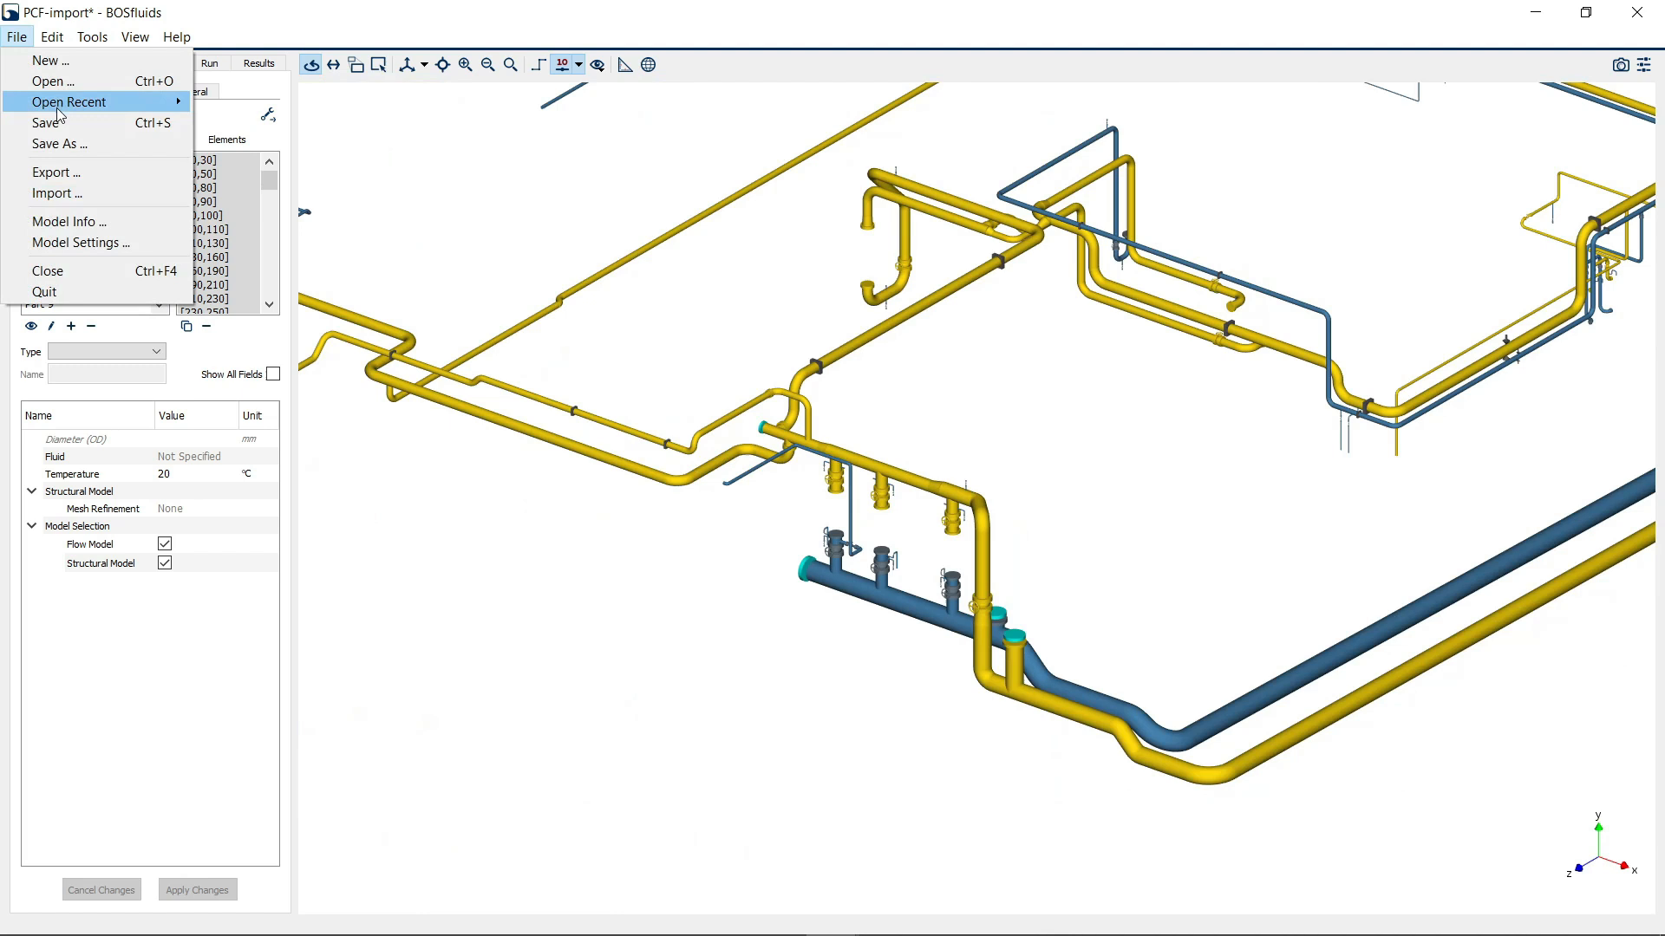
left_click(93, 198)
left_click(959, 410)
left_click(904, 439)
left_click(1484, 903)
left_click(883, 561)
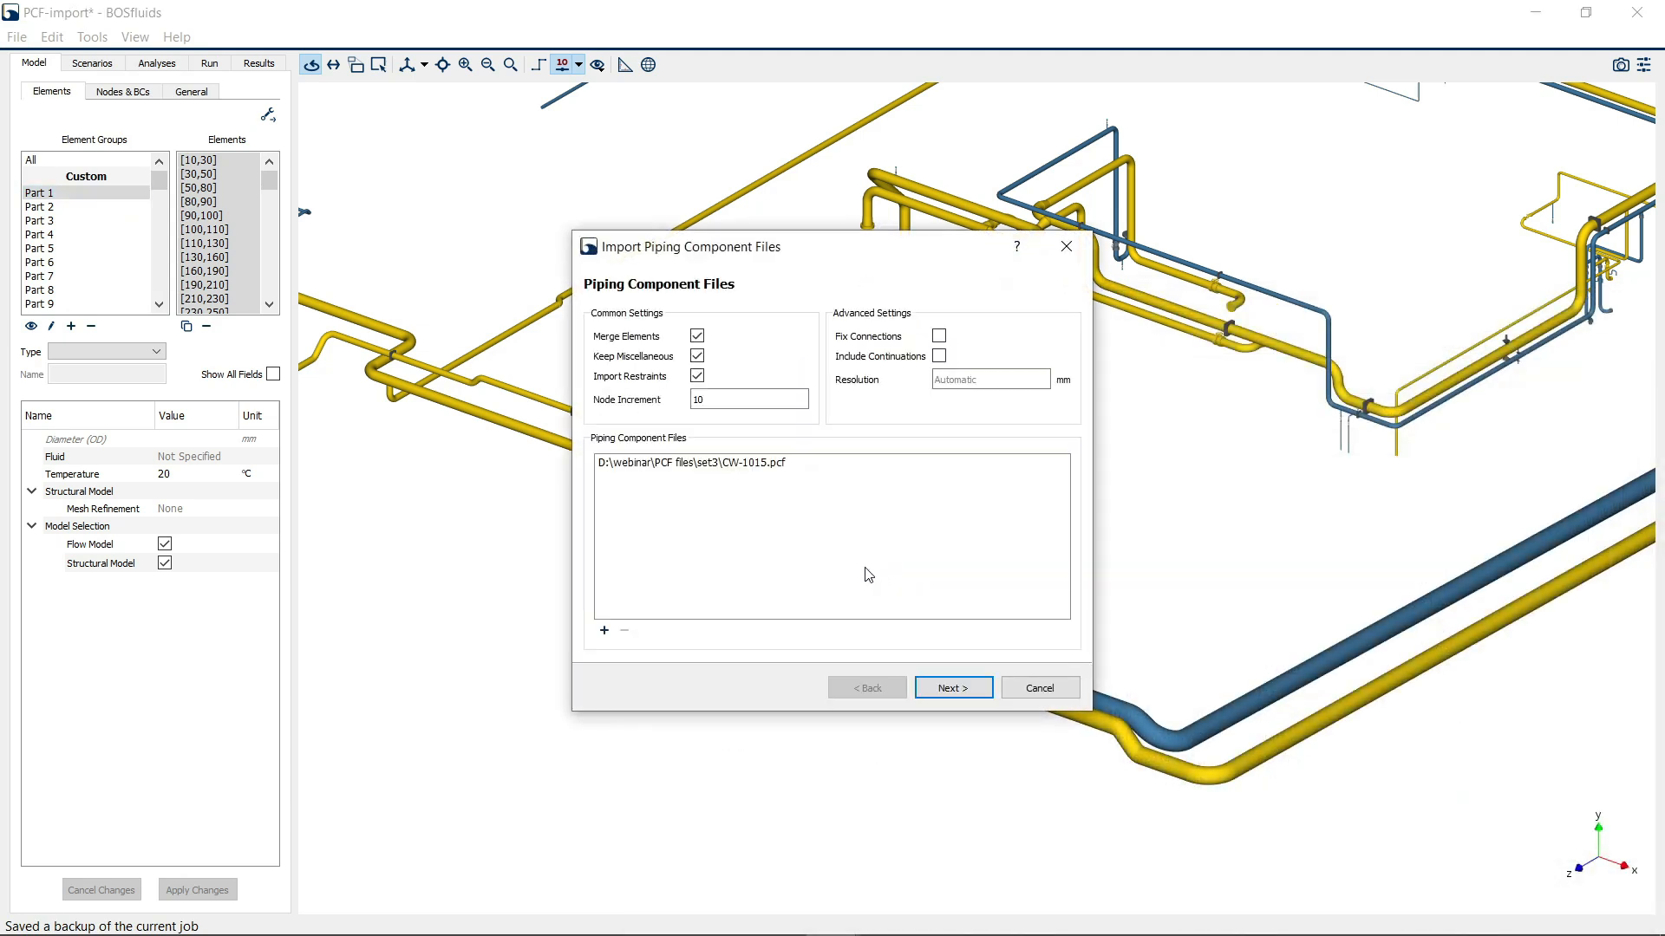
Add all PCF files in the set3 folder to the import list
left_click(604, 631)
left_click(832, 485)
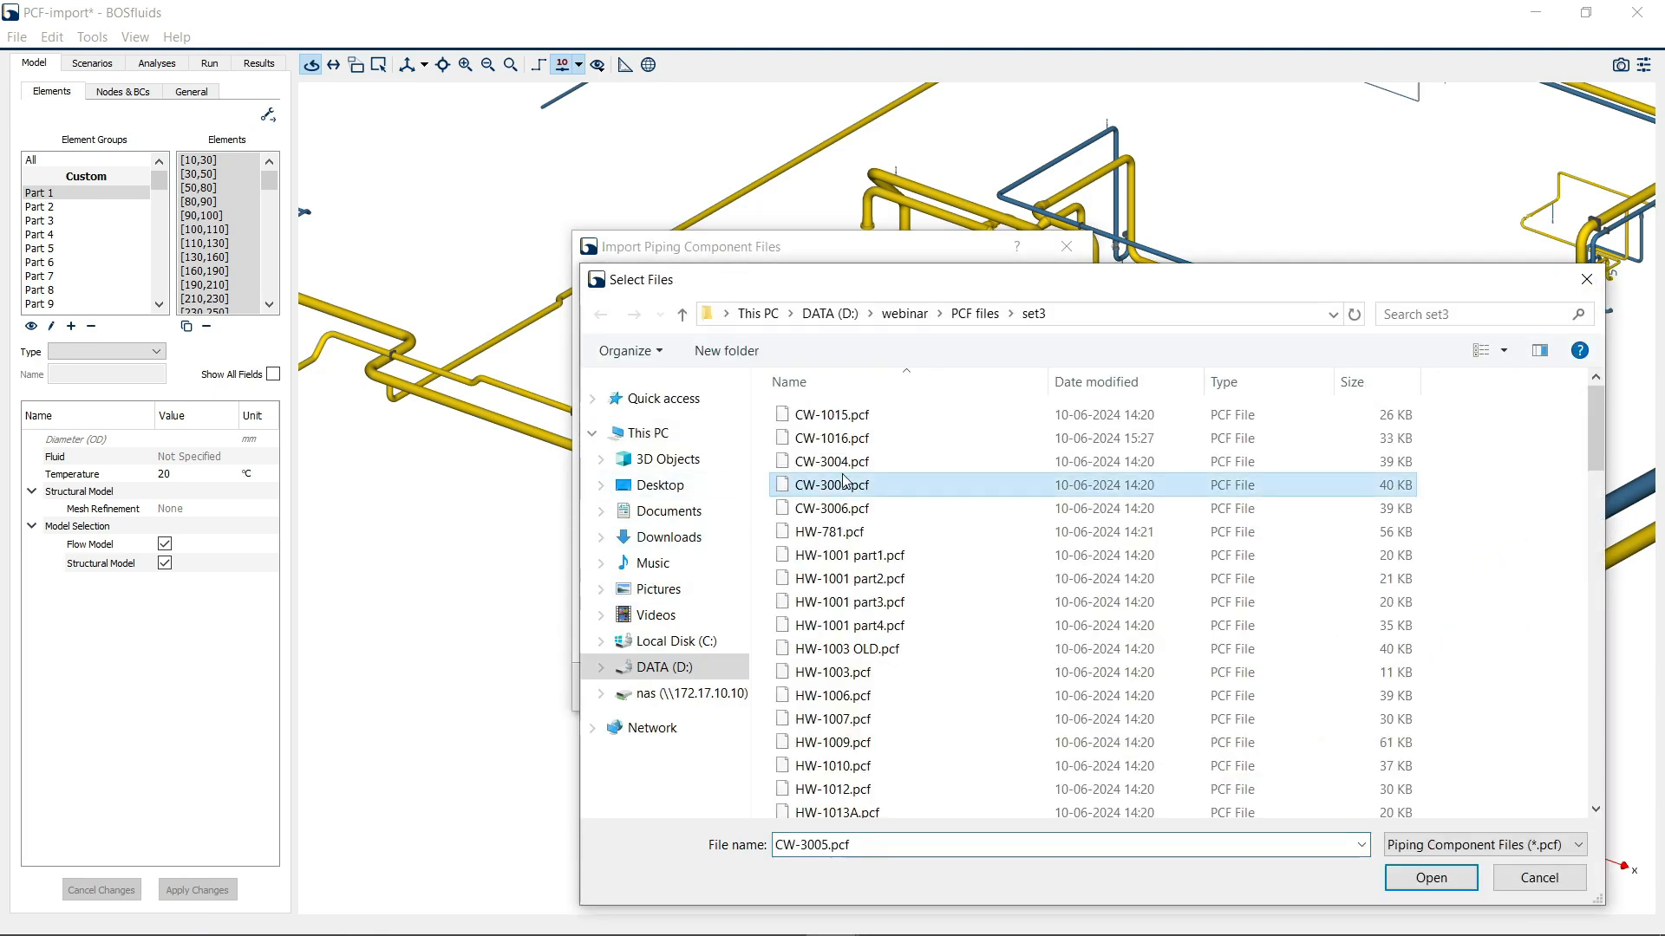
key("ctrl+a")
left_click(1423, 874)
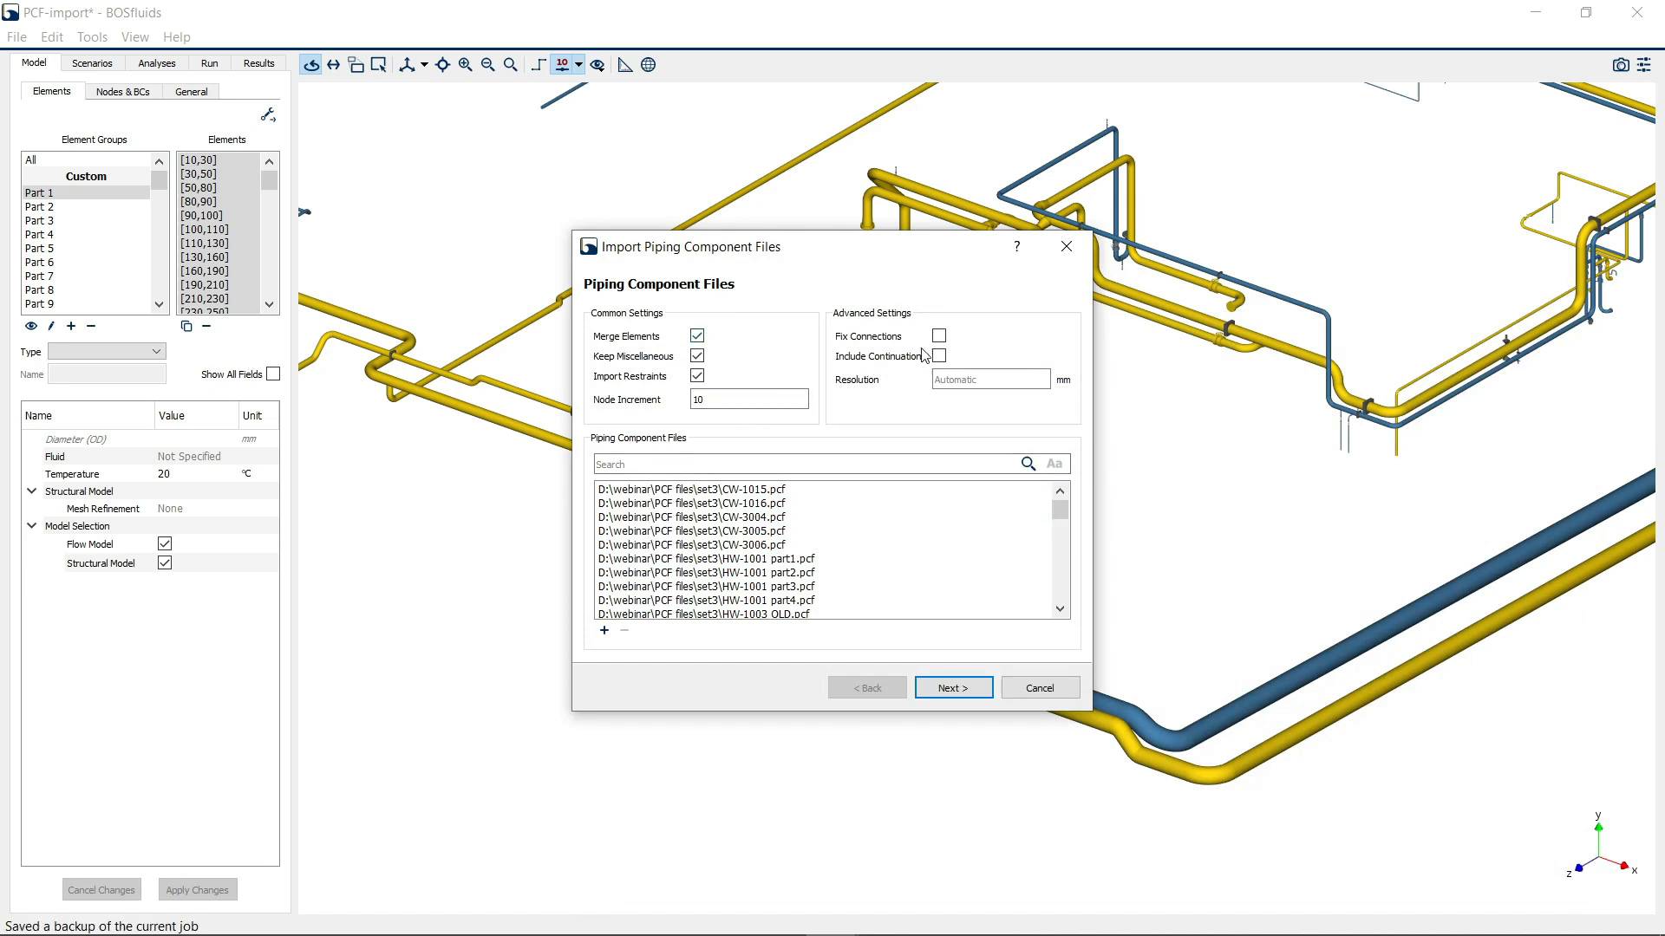
Set the import resolution to 5 mm and proceed to the piping specifications
left_click(952, 380)
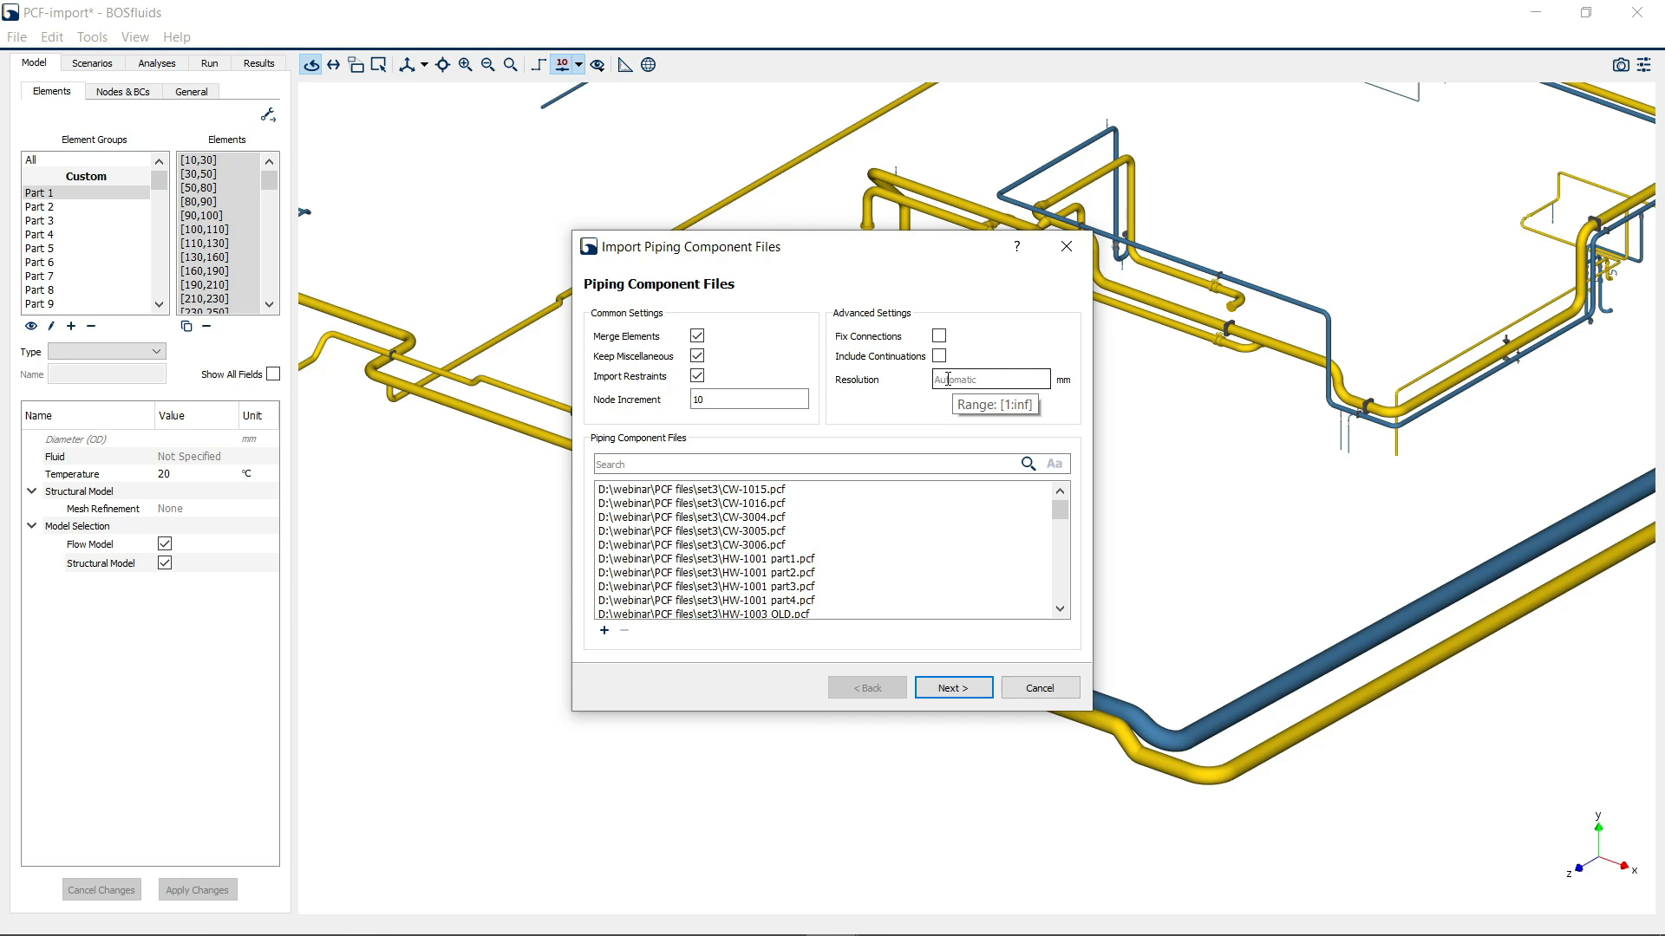
left_click(948, 379)
type("5")
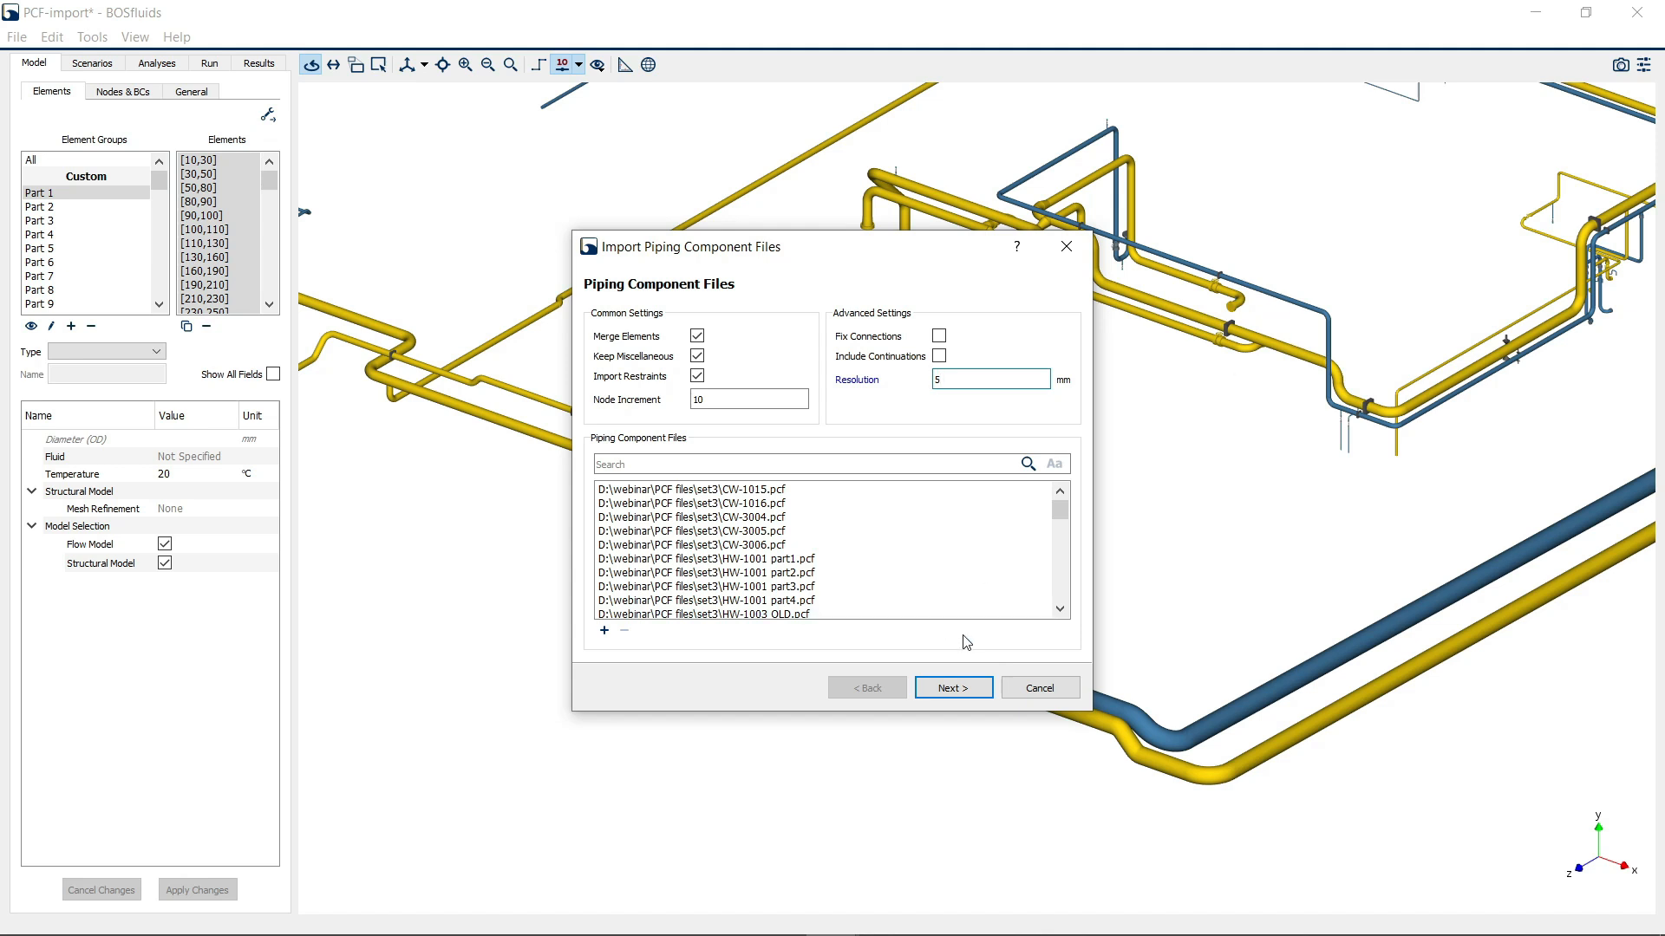
left_click(971, 691)
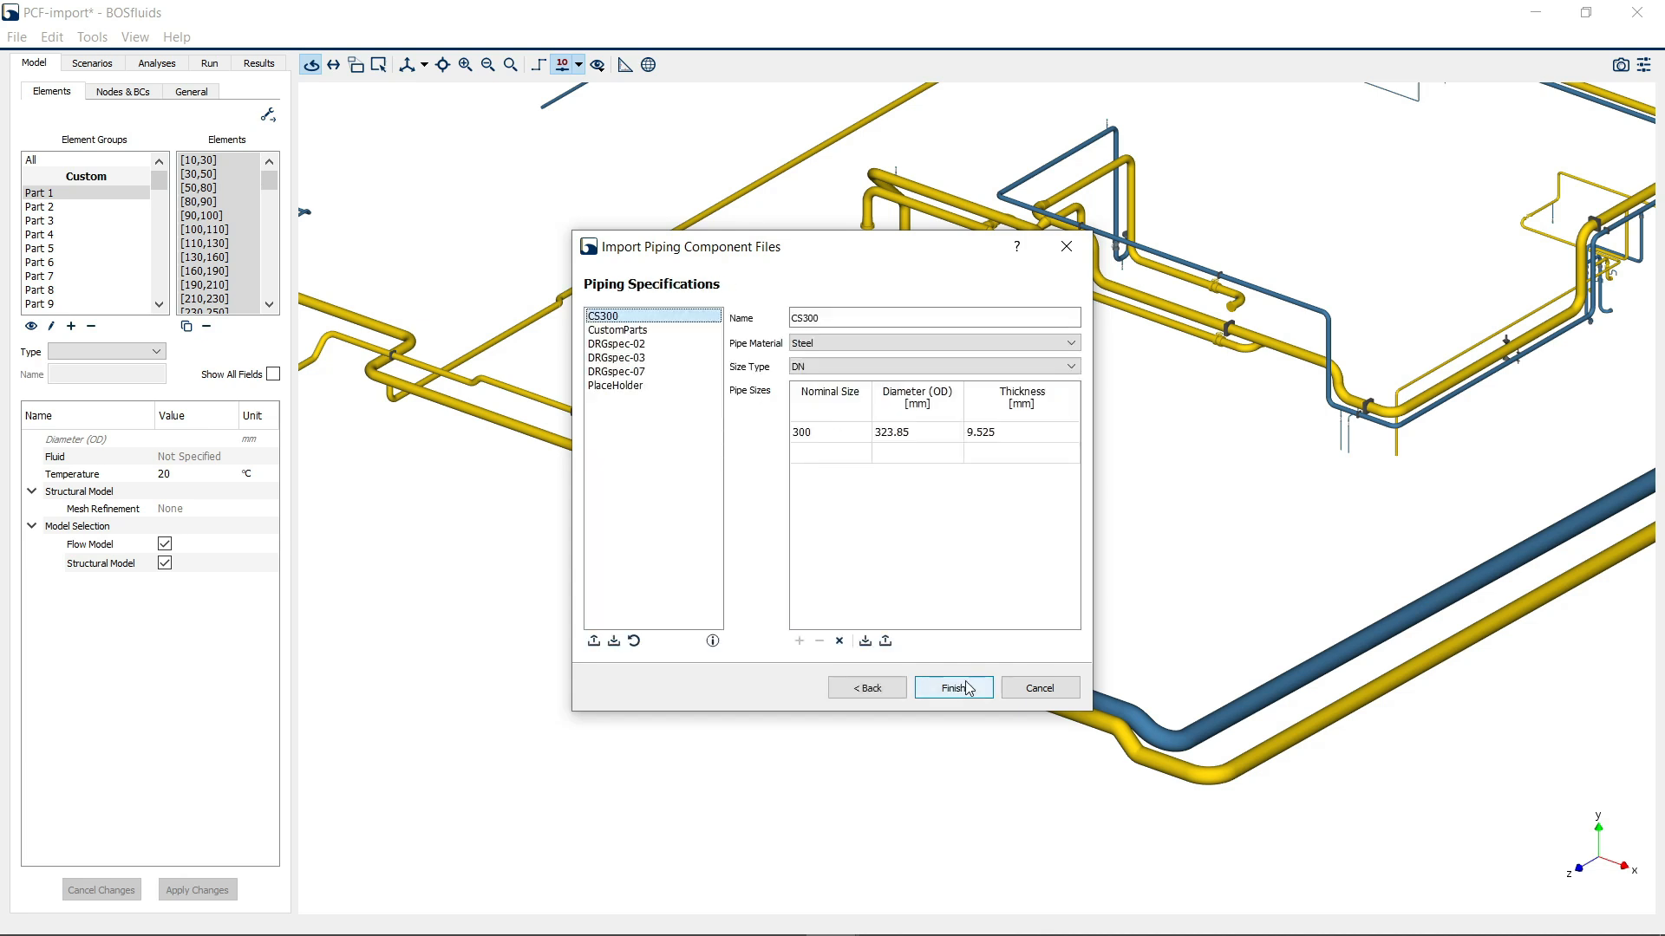
Review the pipe sizes of DRGspec-07 and set the pipe material of DRGspec-03 to GRE55
left_click(646, 379)
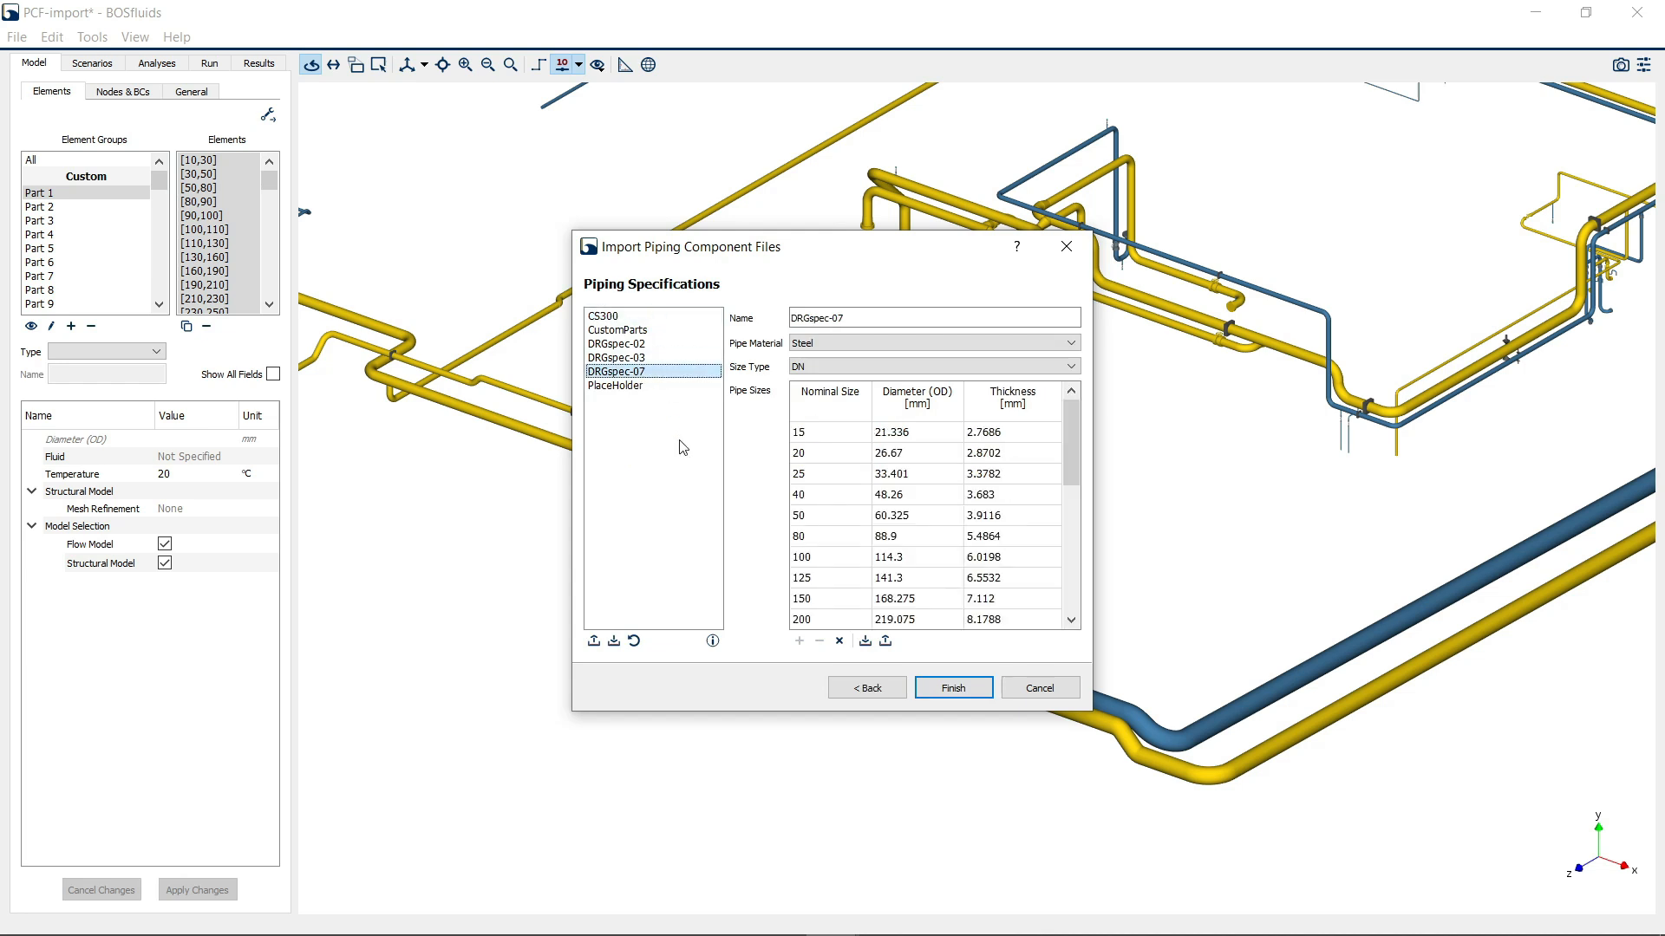
left_click(639, 360)
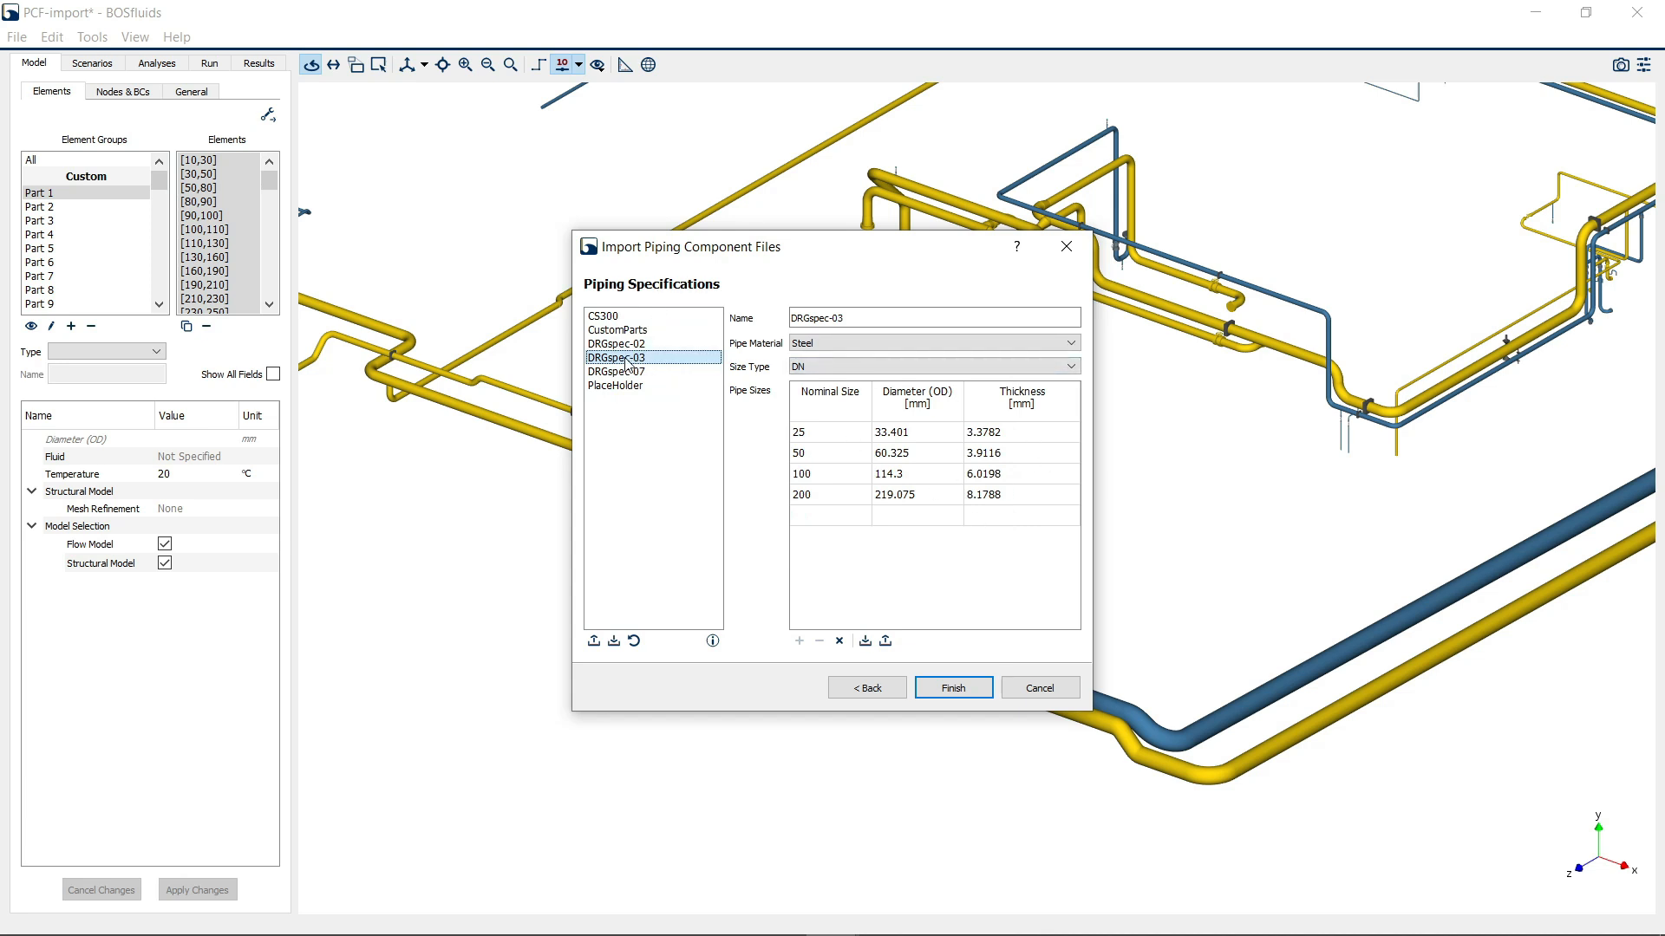
left_click(883, 345)
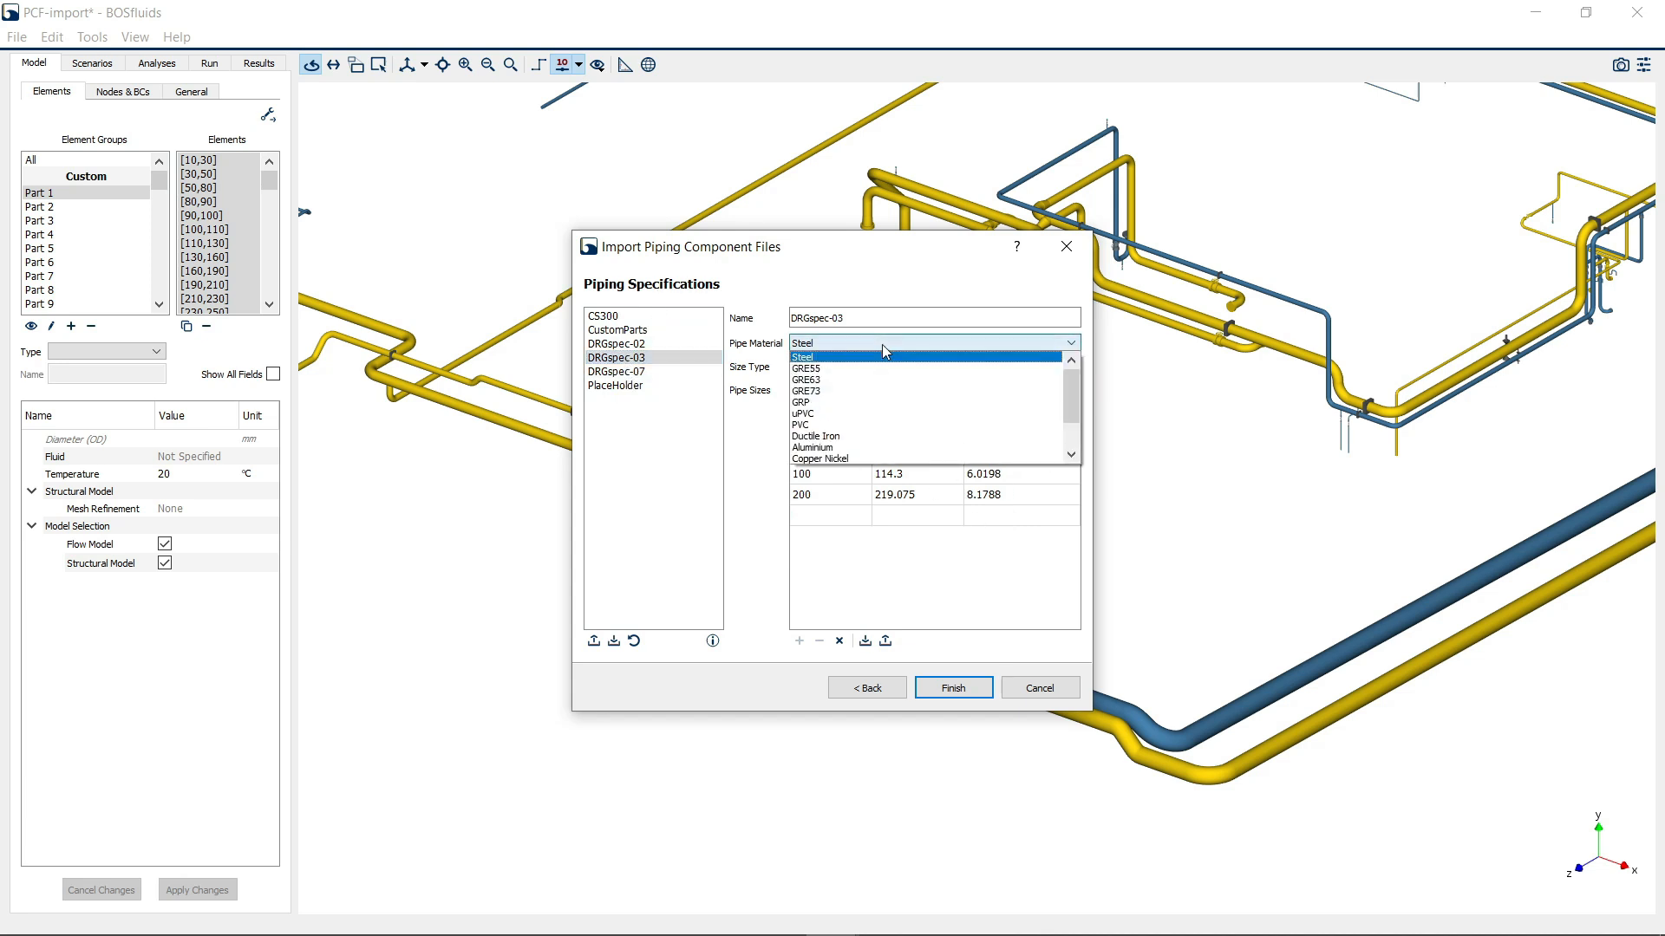
left_click(843, 368)
Load the DRGspec-07 pipe sizes from spec07.csv and carry out the import
left_click(624, 373)
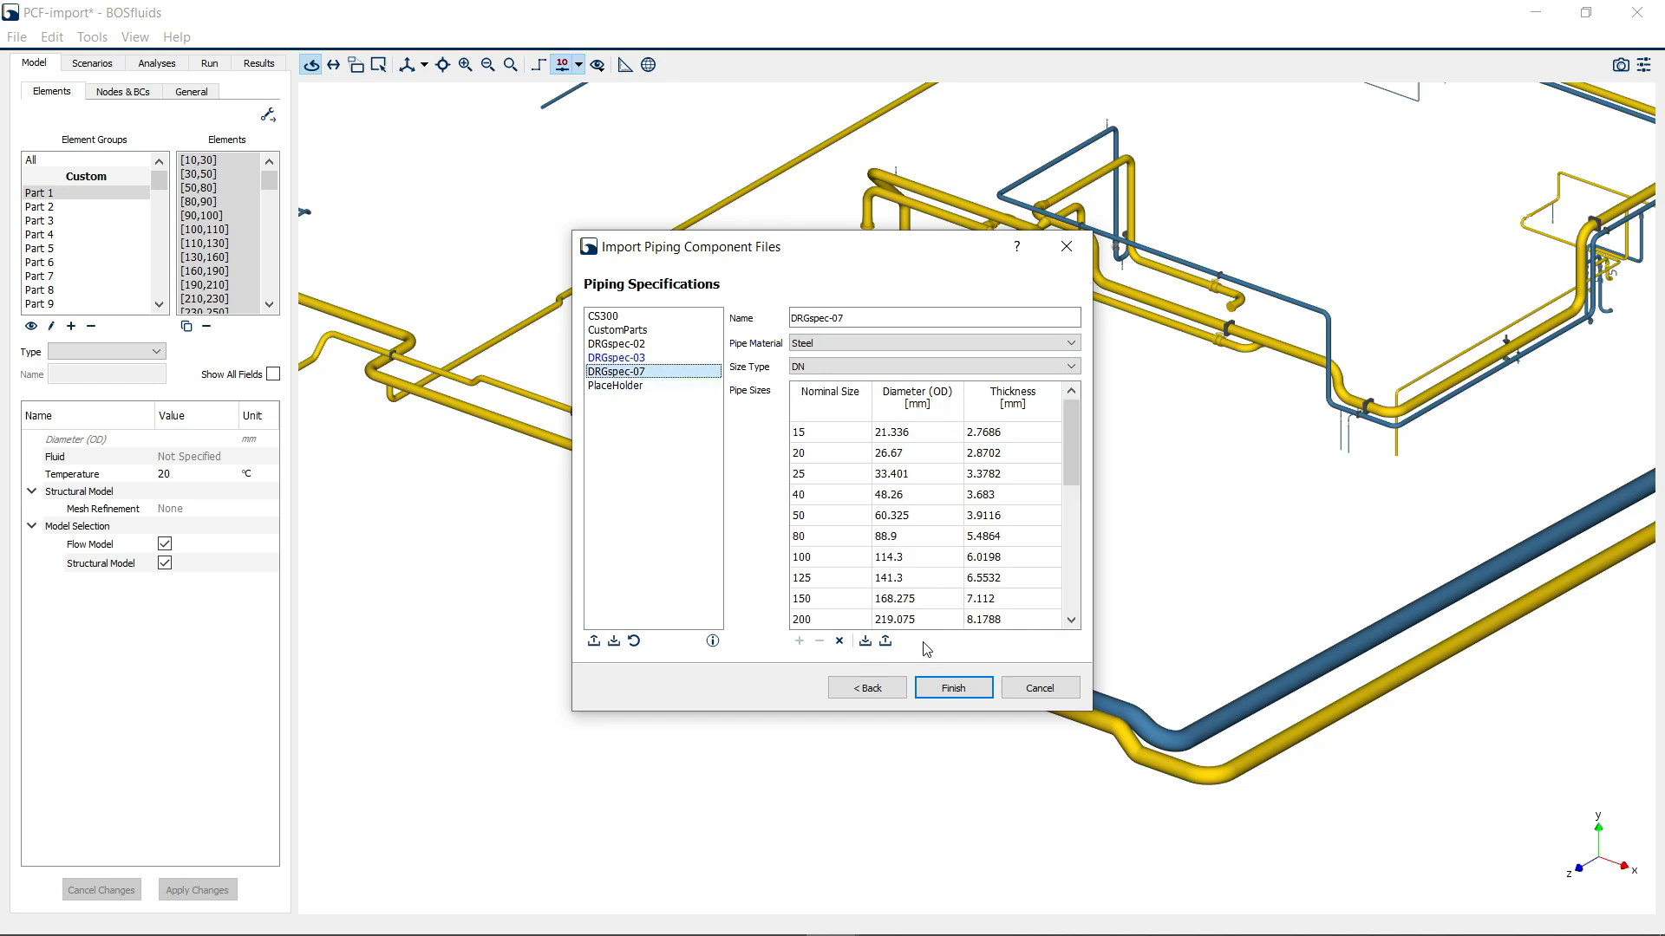
left_click(885, 641)
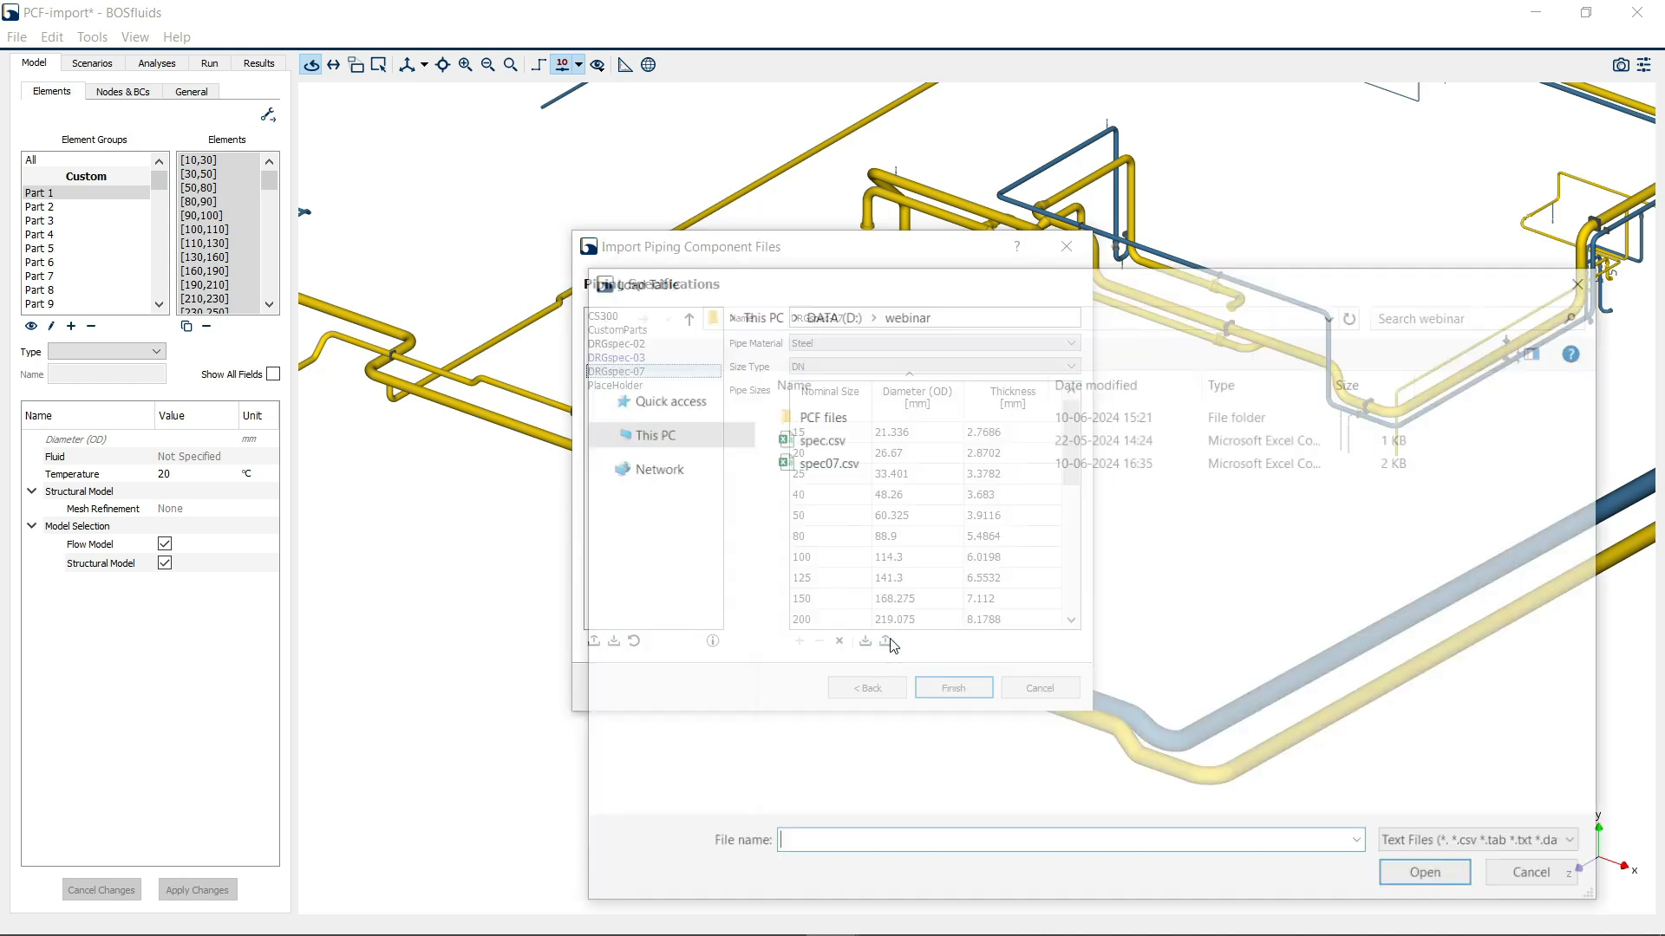
left_click(817, 462)
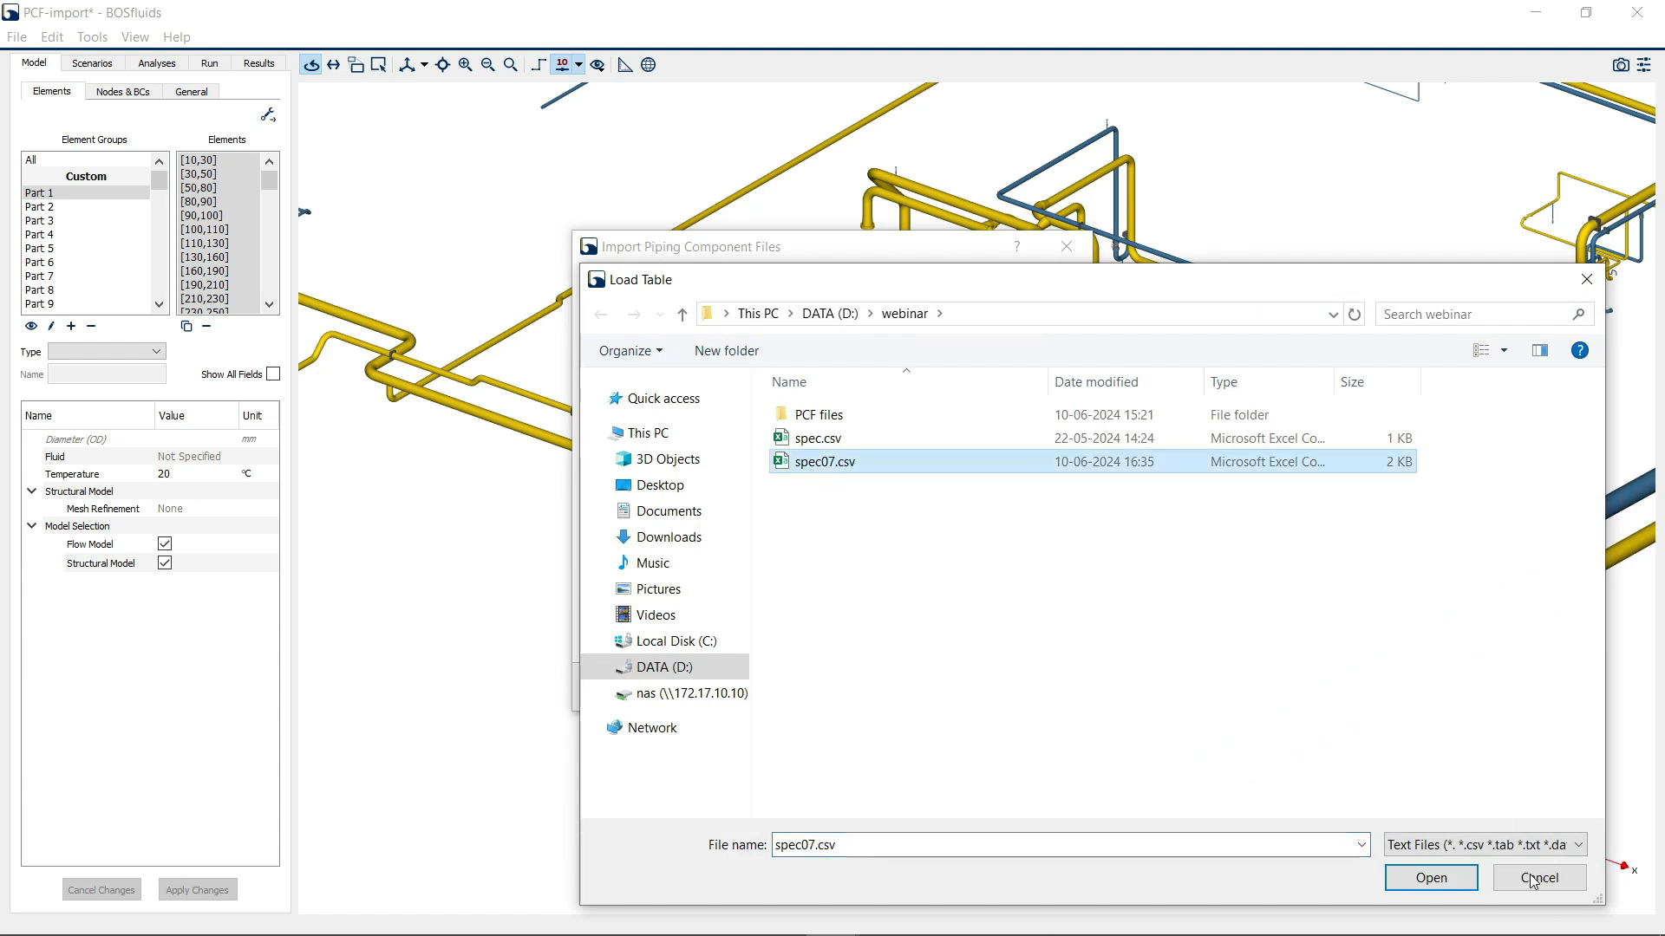
left_click(1432, 877)
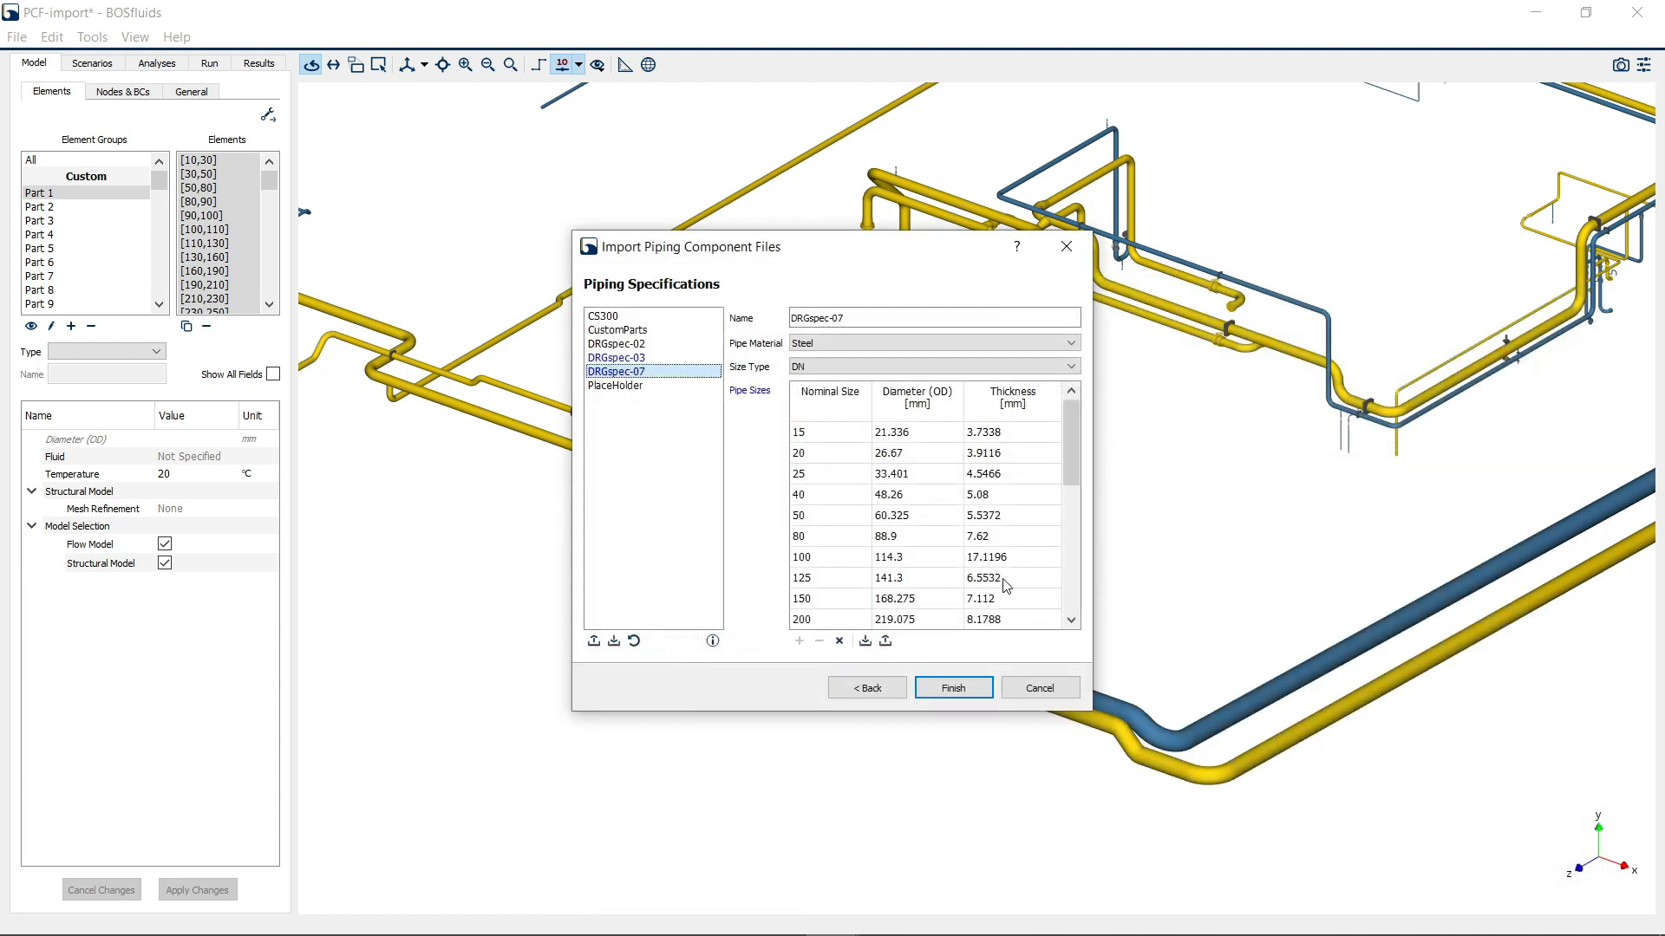
left_click(968, 690)
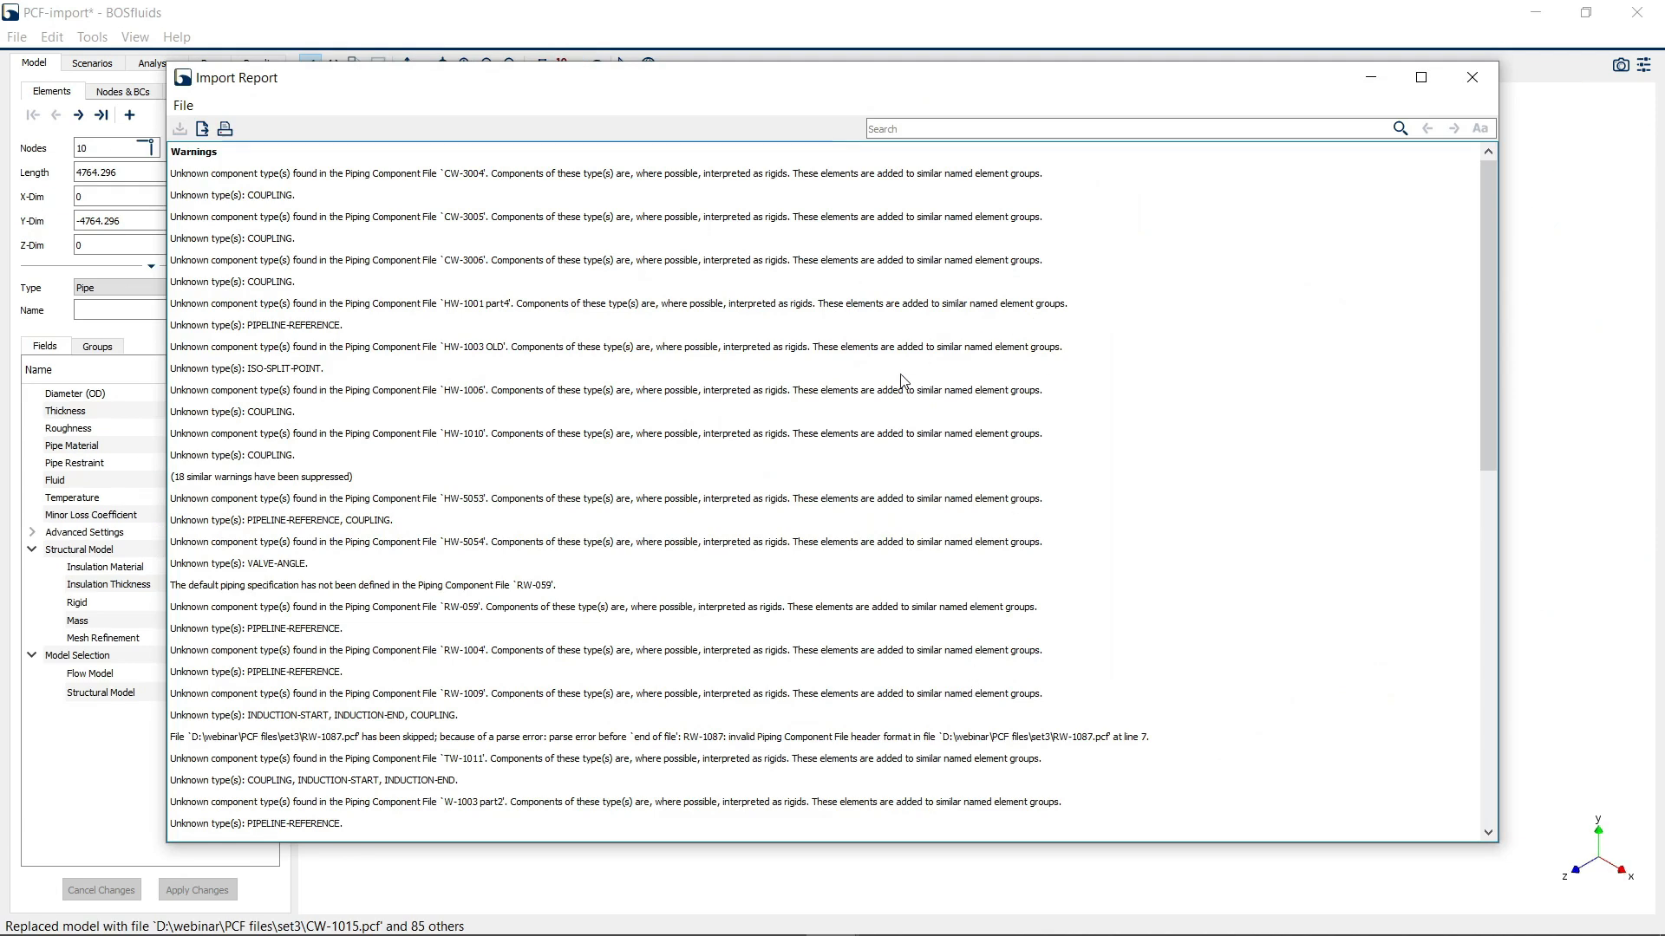
Read the import report's warnings and its statement on disconnected parts, and move the report out of the way
scroll(824, 405, "down", 3)
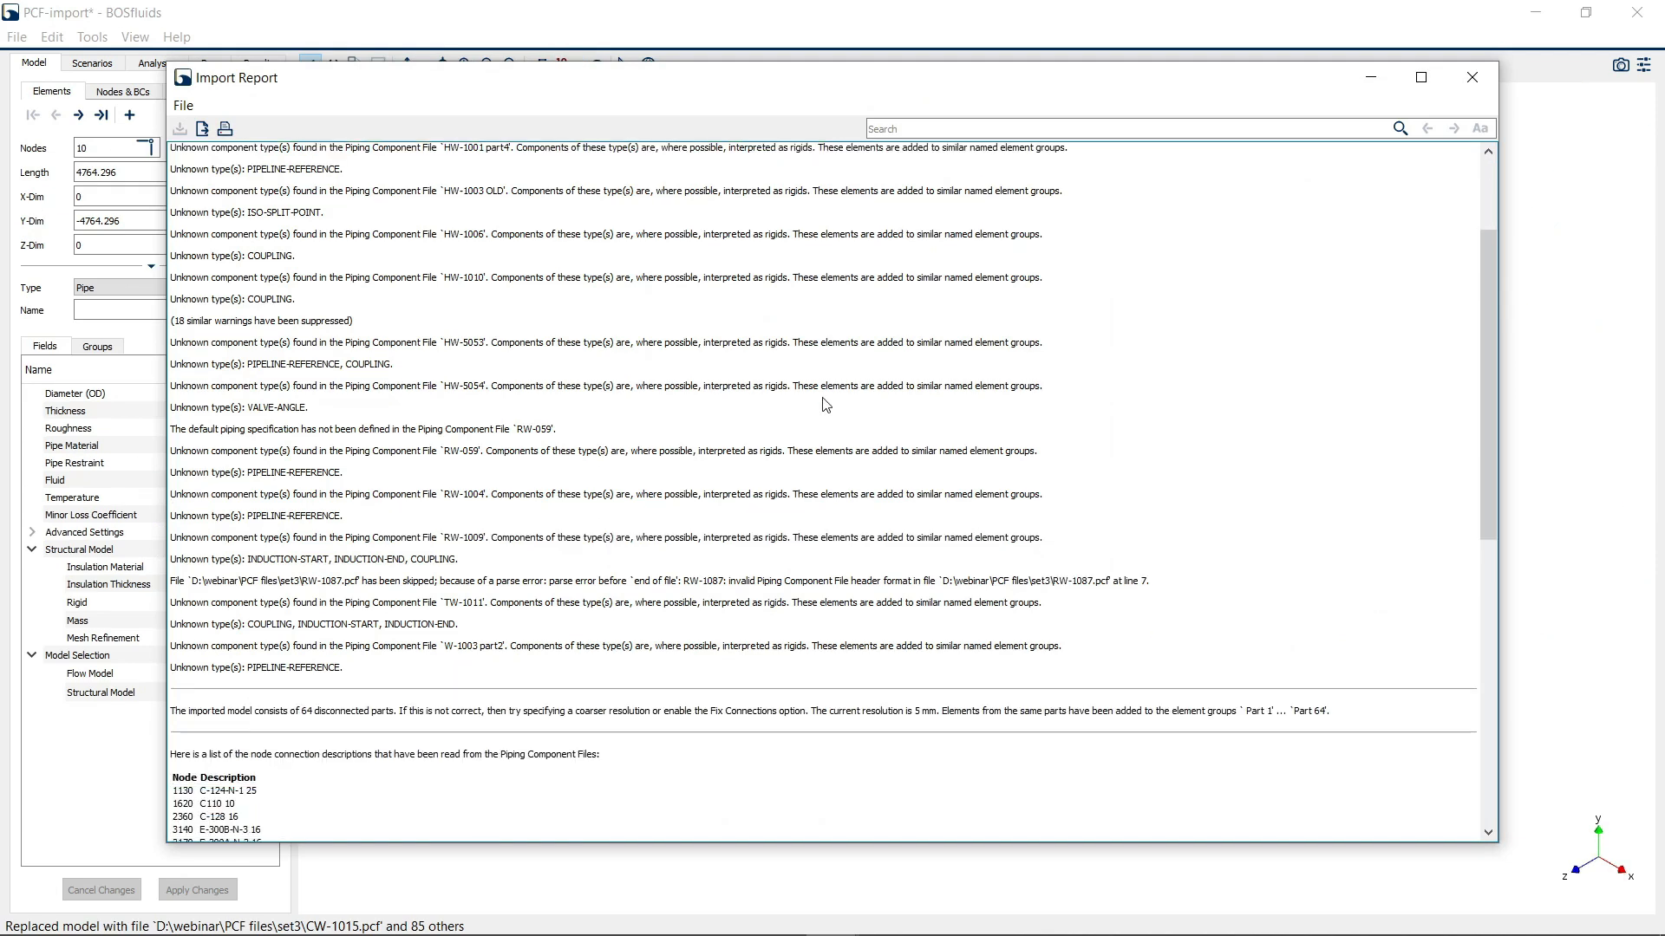
scroll(824, 405, "down", 2)
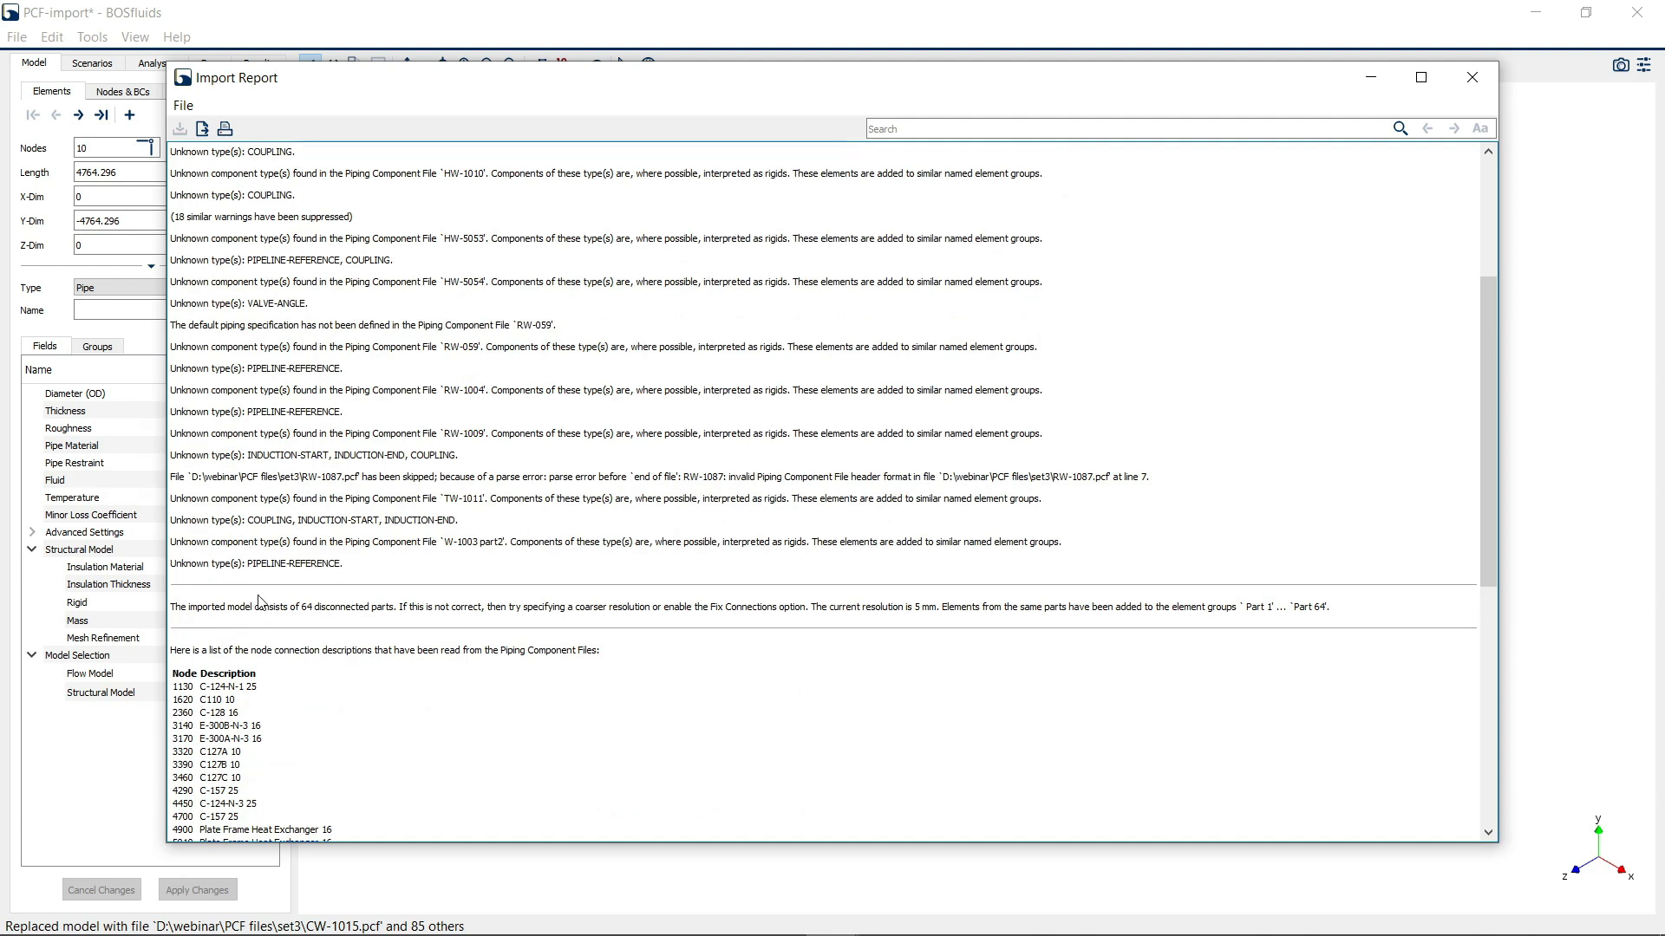
double_click(306, 607)
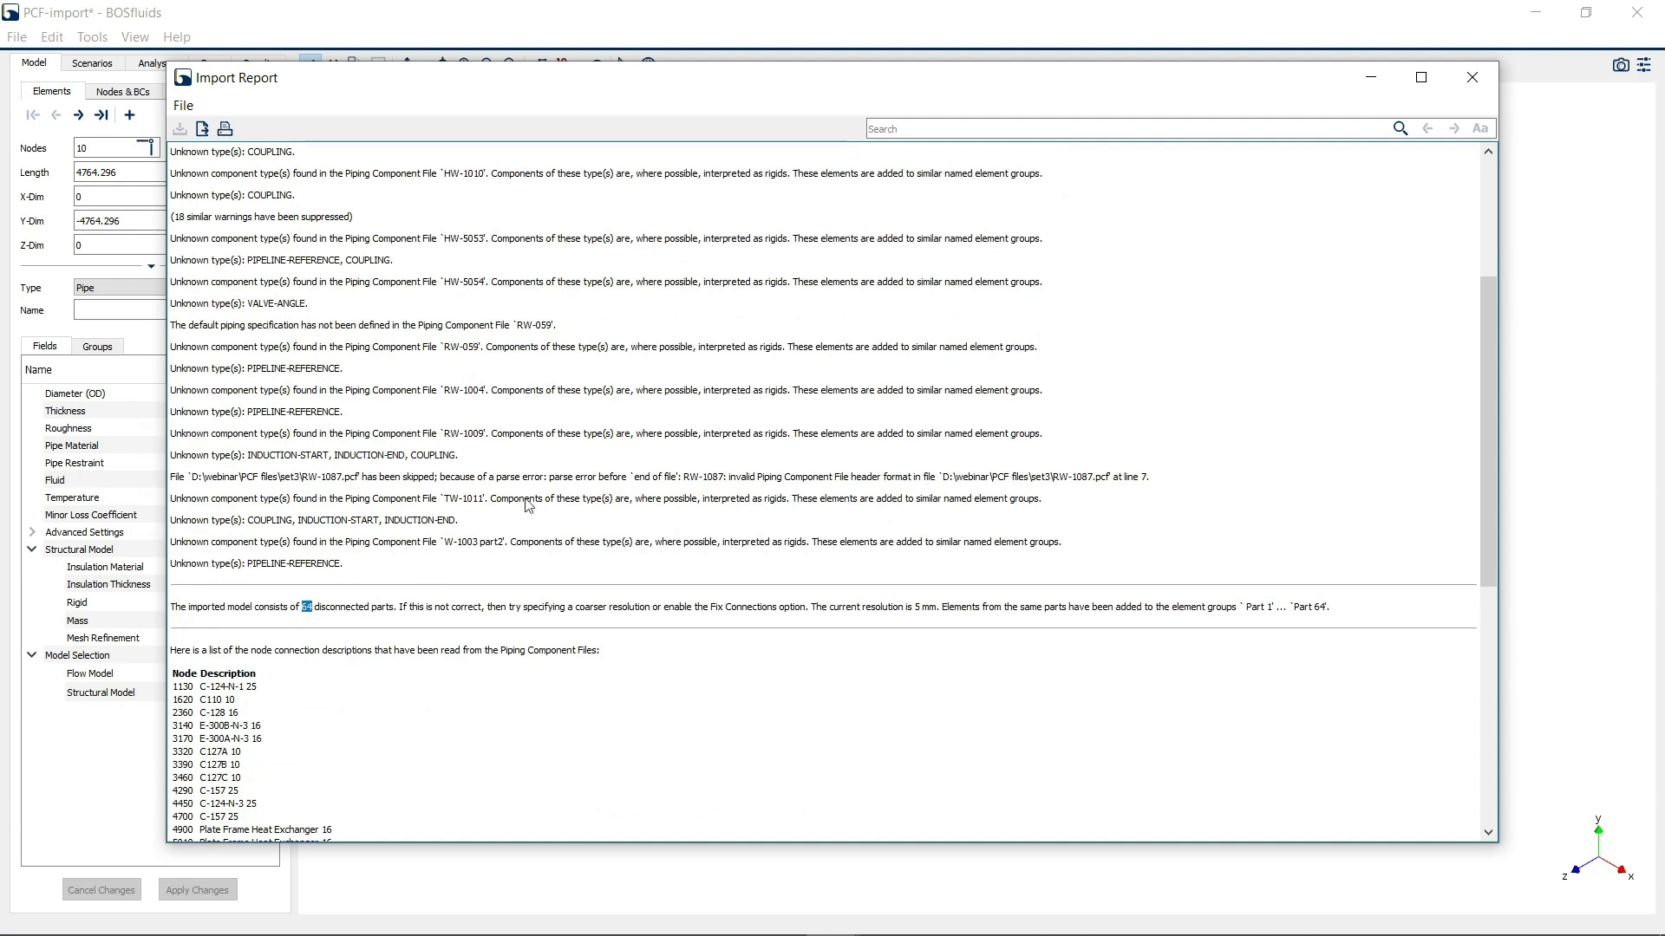
left_click_drag(482, 84, 1664, 87)
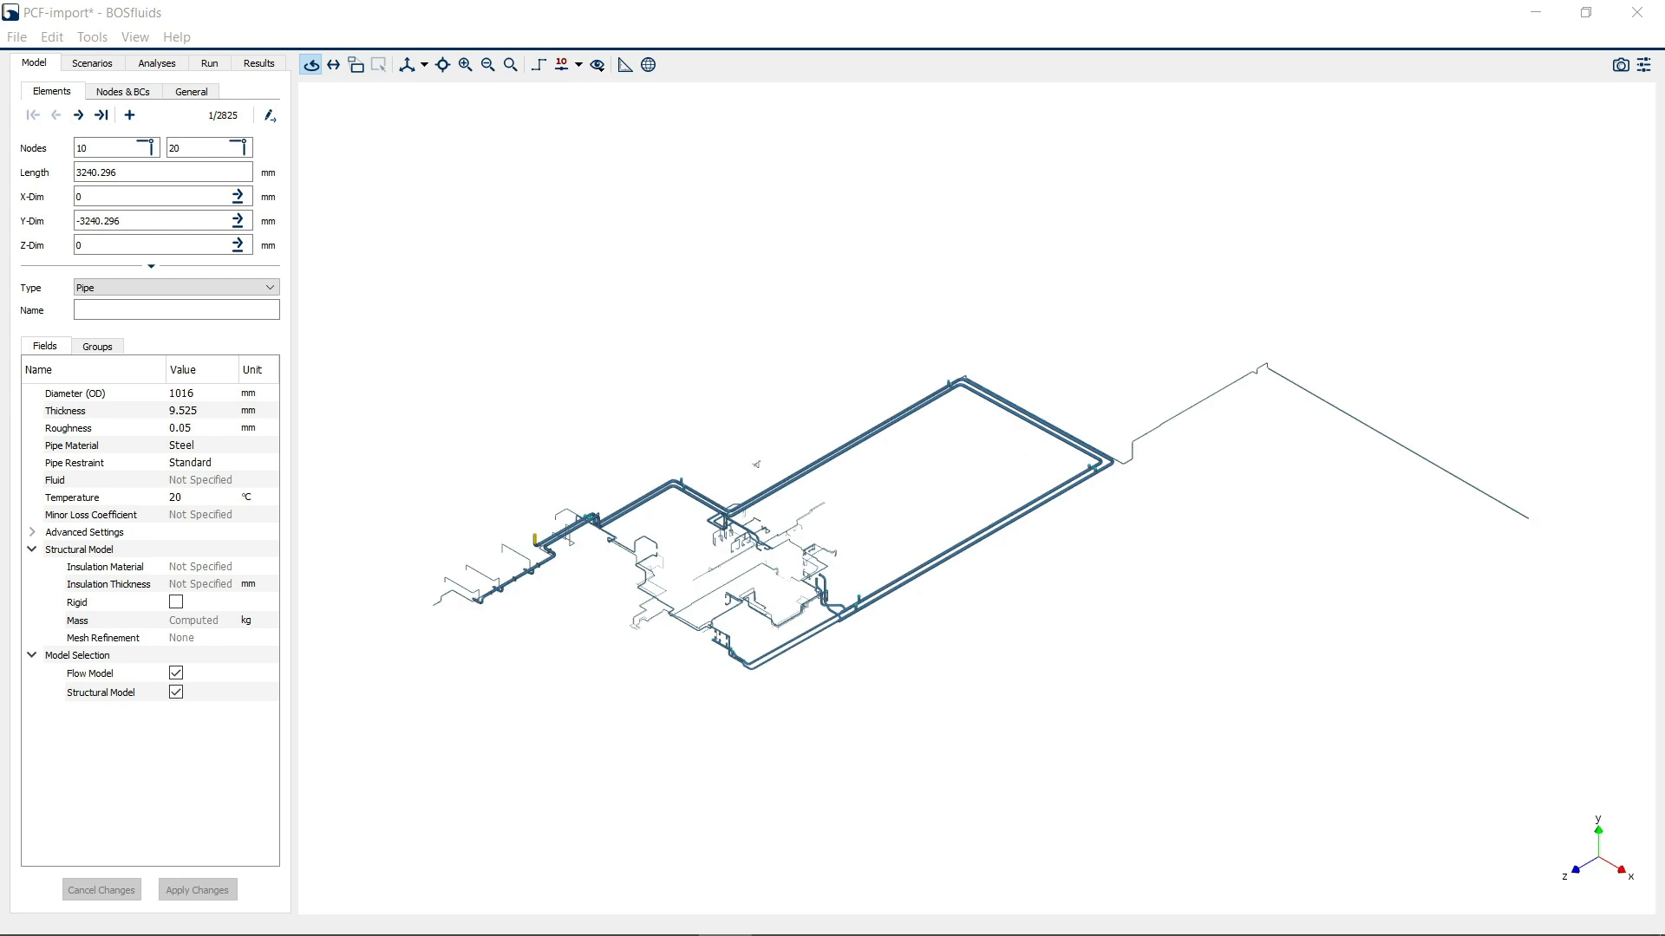
Highlight the custom group Part 1 in the reimported model and examine the vent and drain branches near the header's end bend
scroll(781, 620, "up", 6)
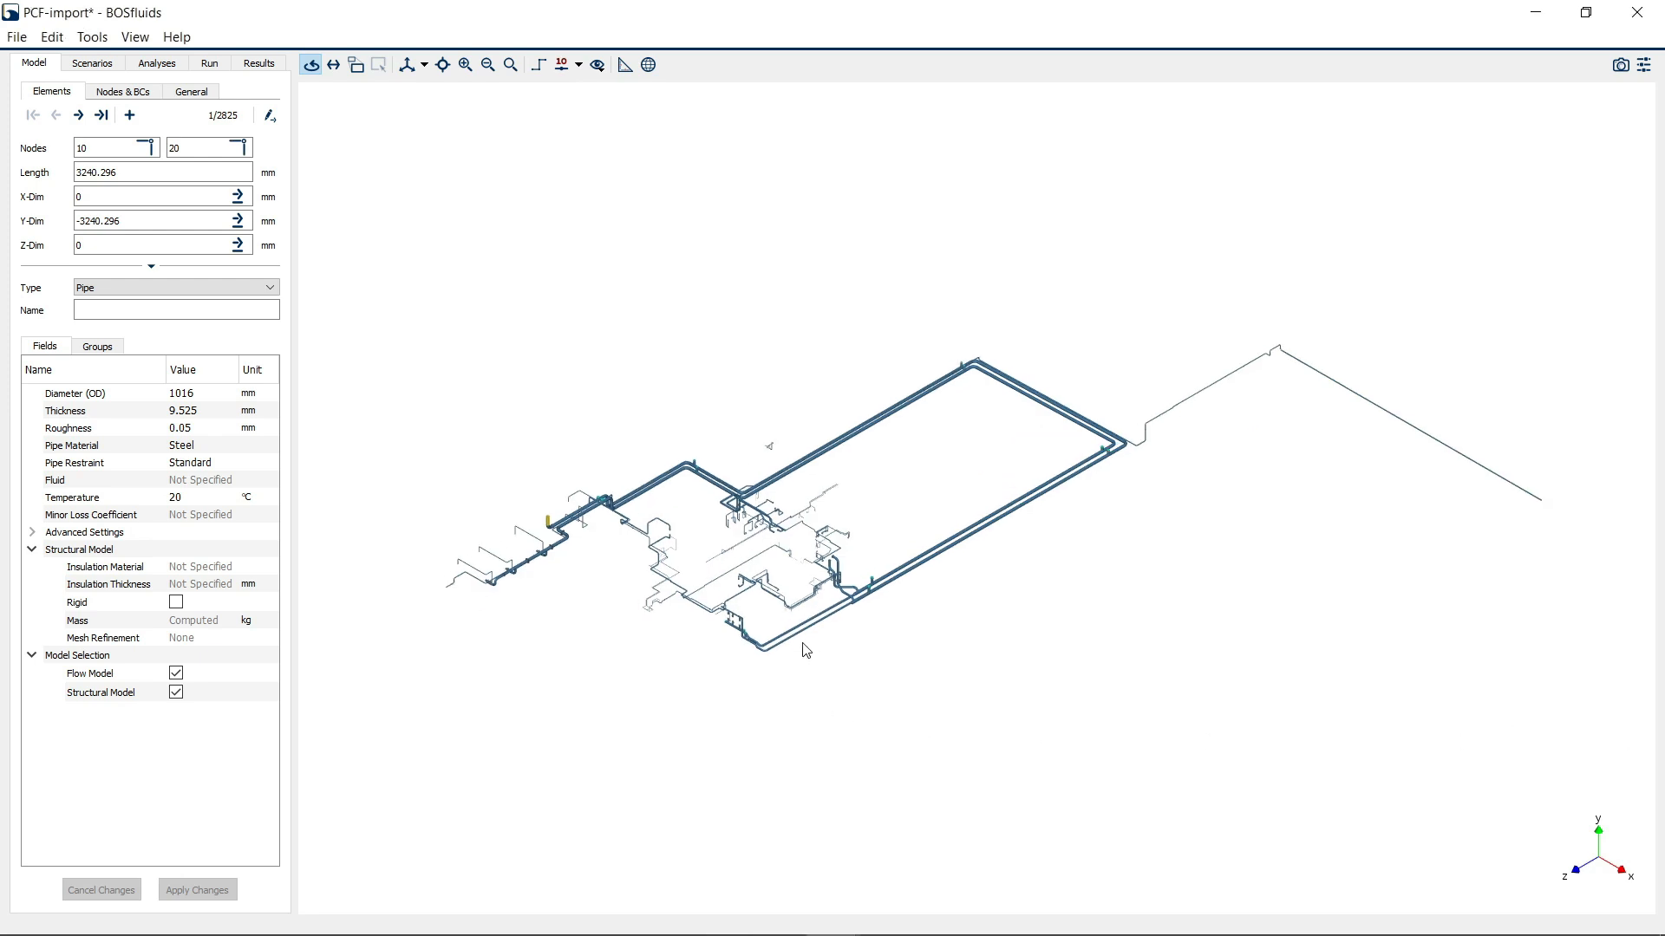
scroll(755, 592, "up", 8)
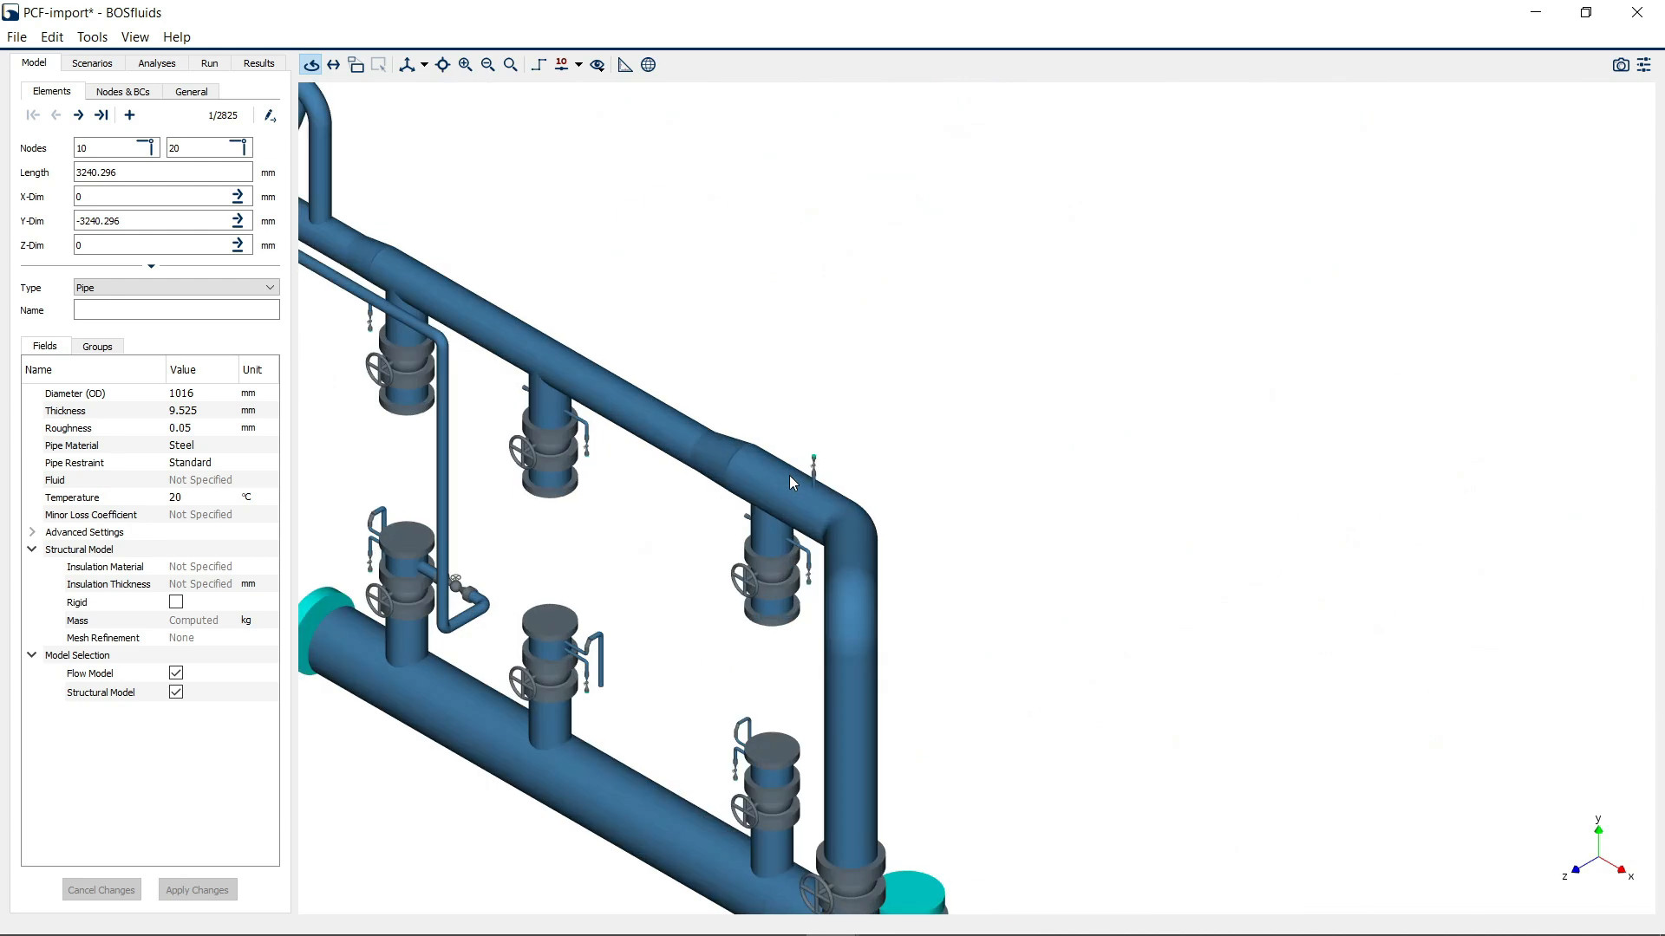
scroll(789, 506, "down", 2)
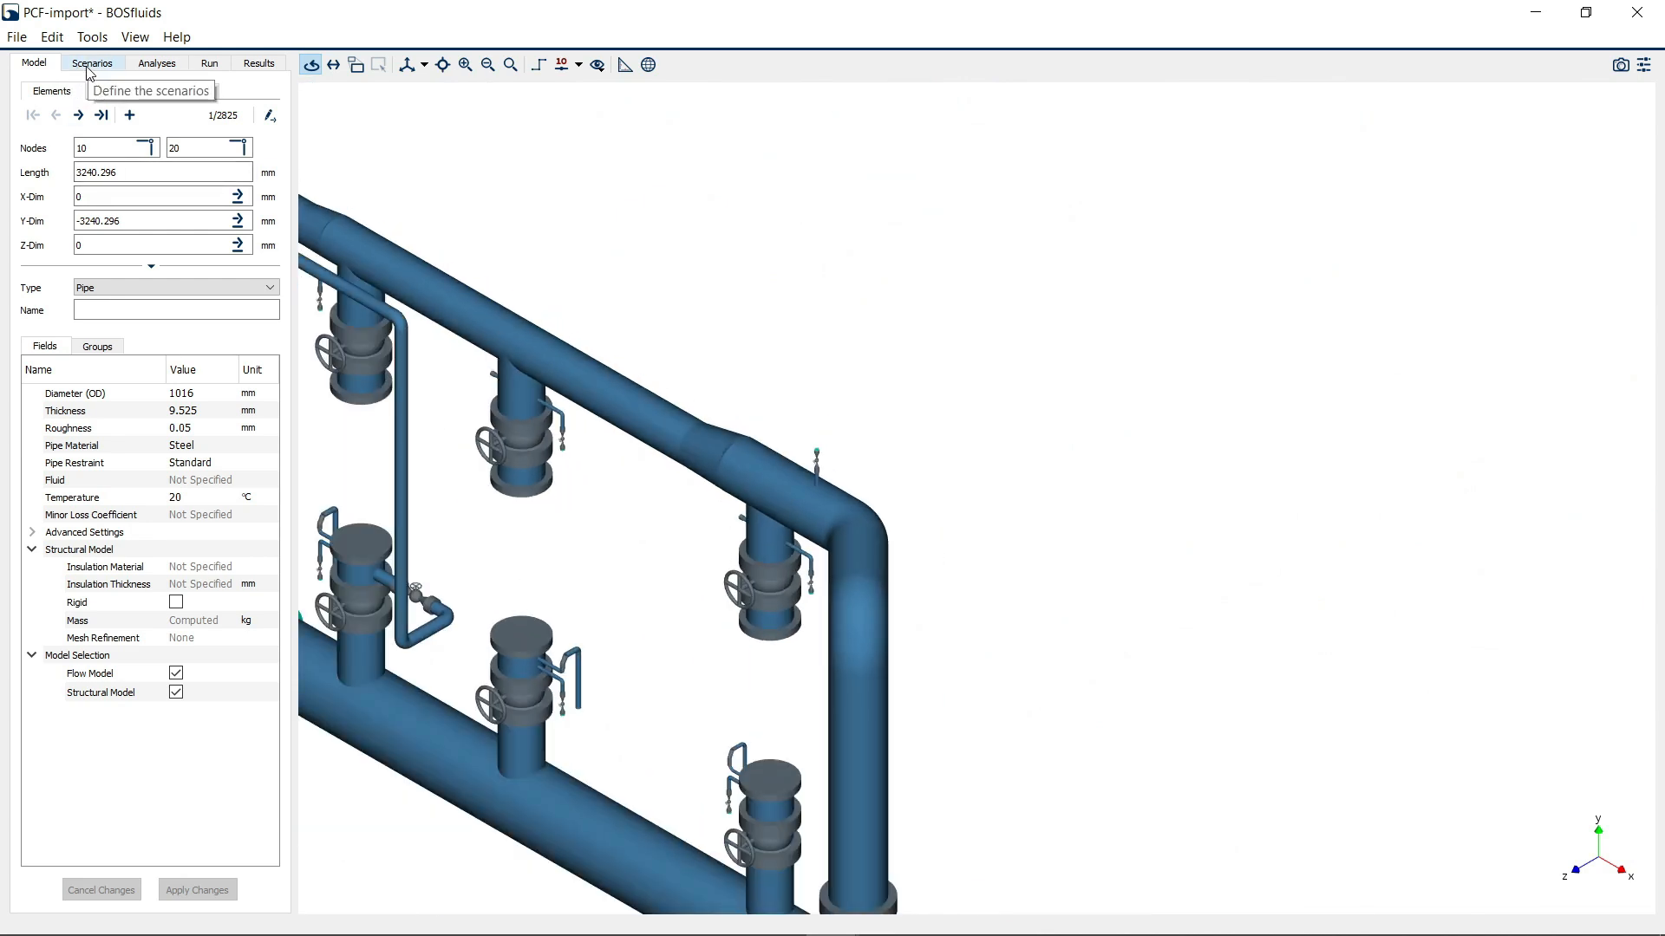
left_click(270, 115)
left_click(78, 192)
middle_click_drag(587, 490, 721, 527)
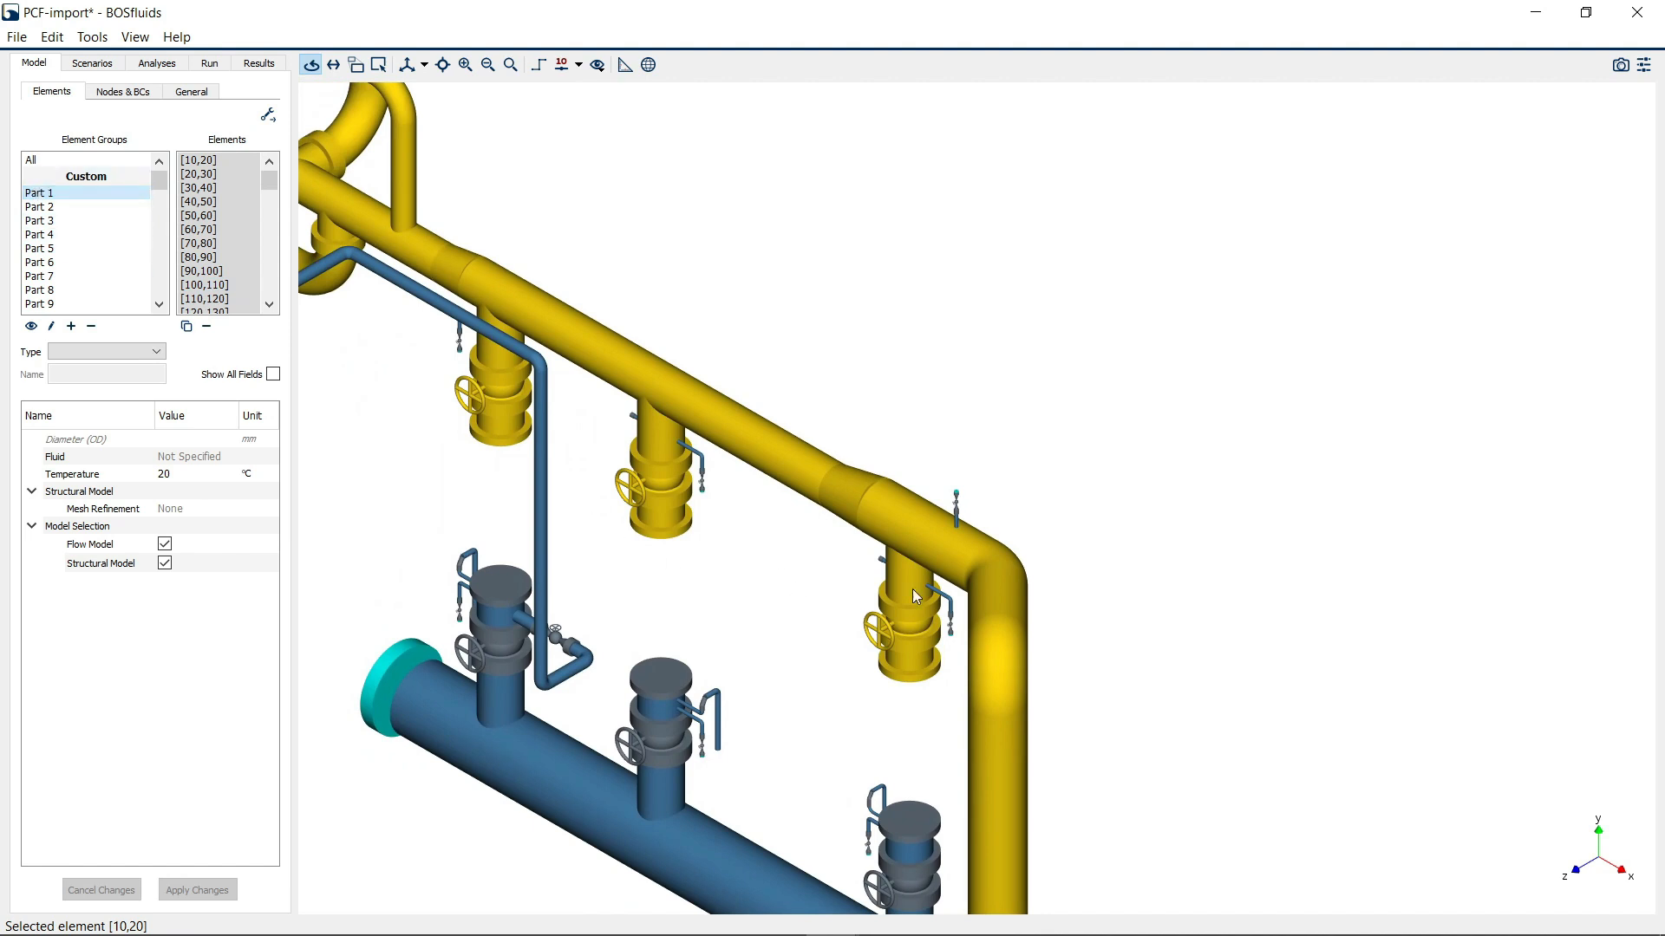
middle_click_drag(744, 559, 680, 550)
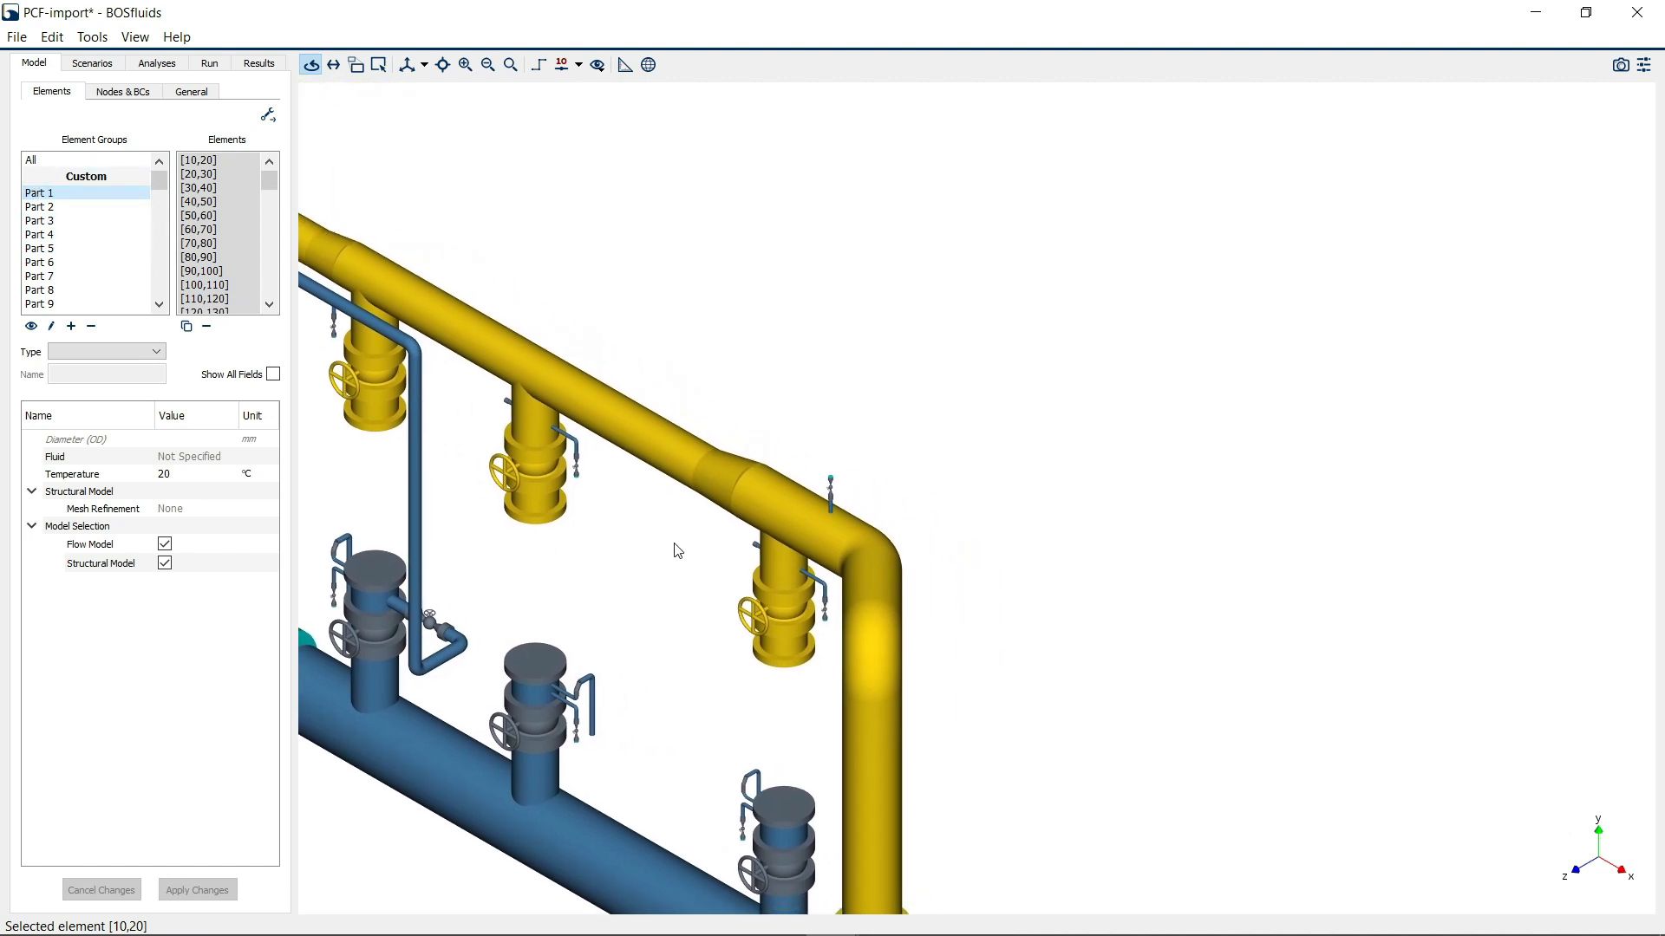
scroll(845, 536, "up", 2)
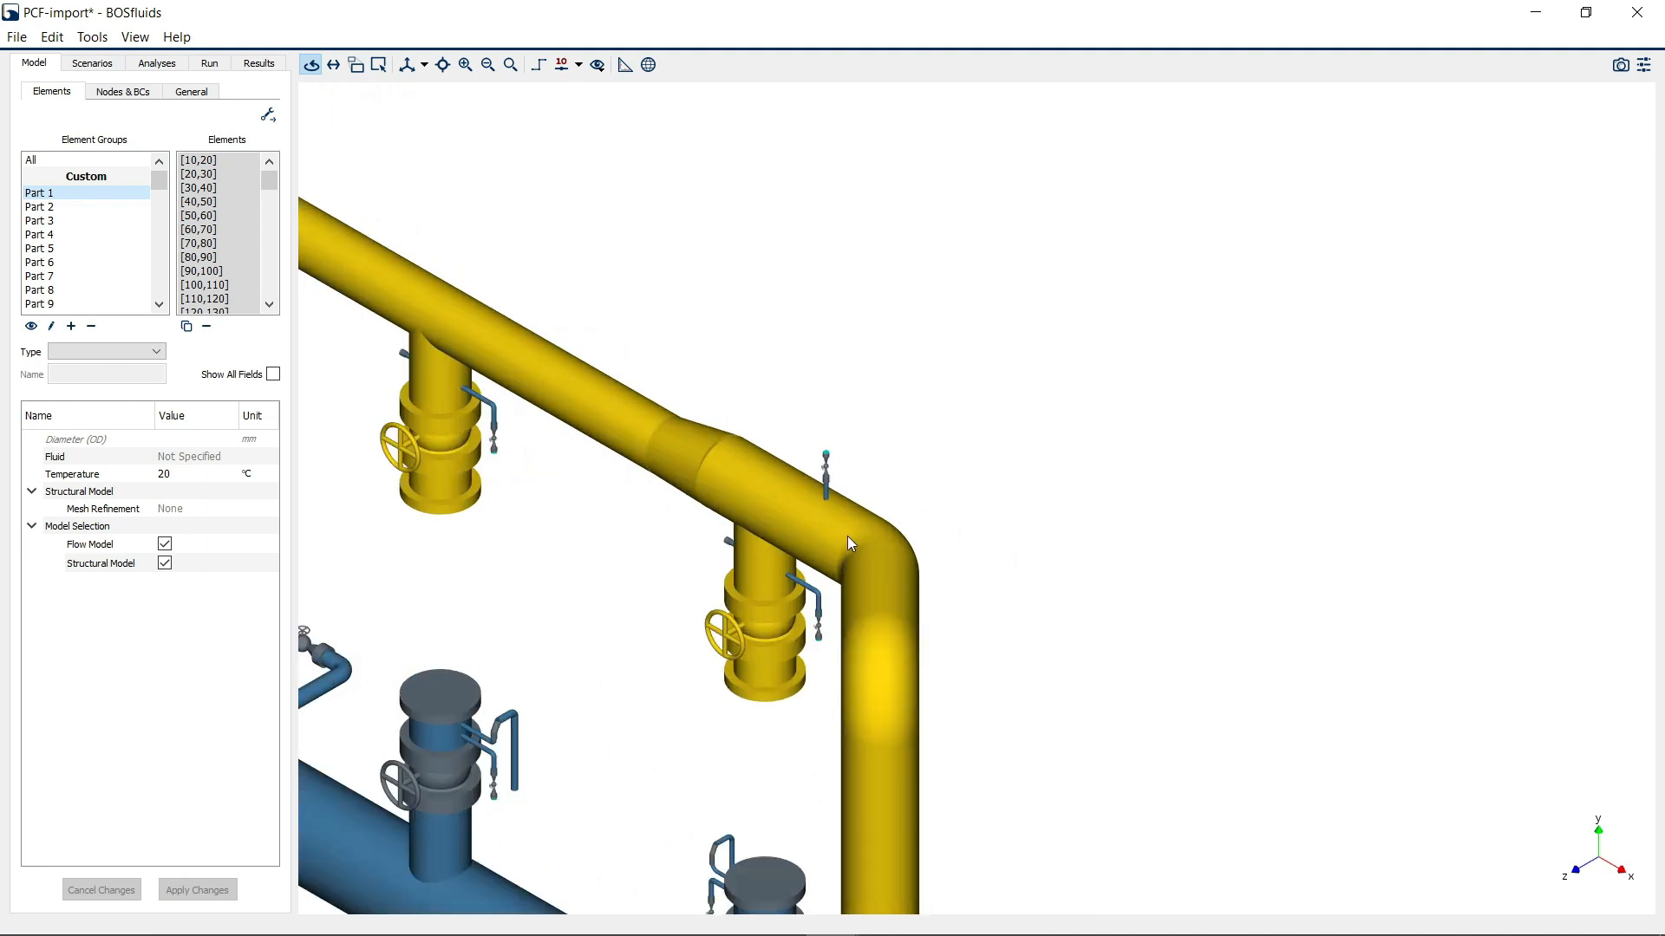
left_click_drag(723, 529, 851, 551)
middle_click_drag(852, 552, 948, 455)
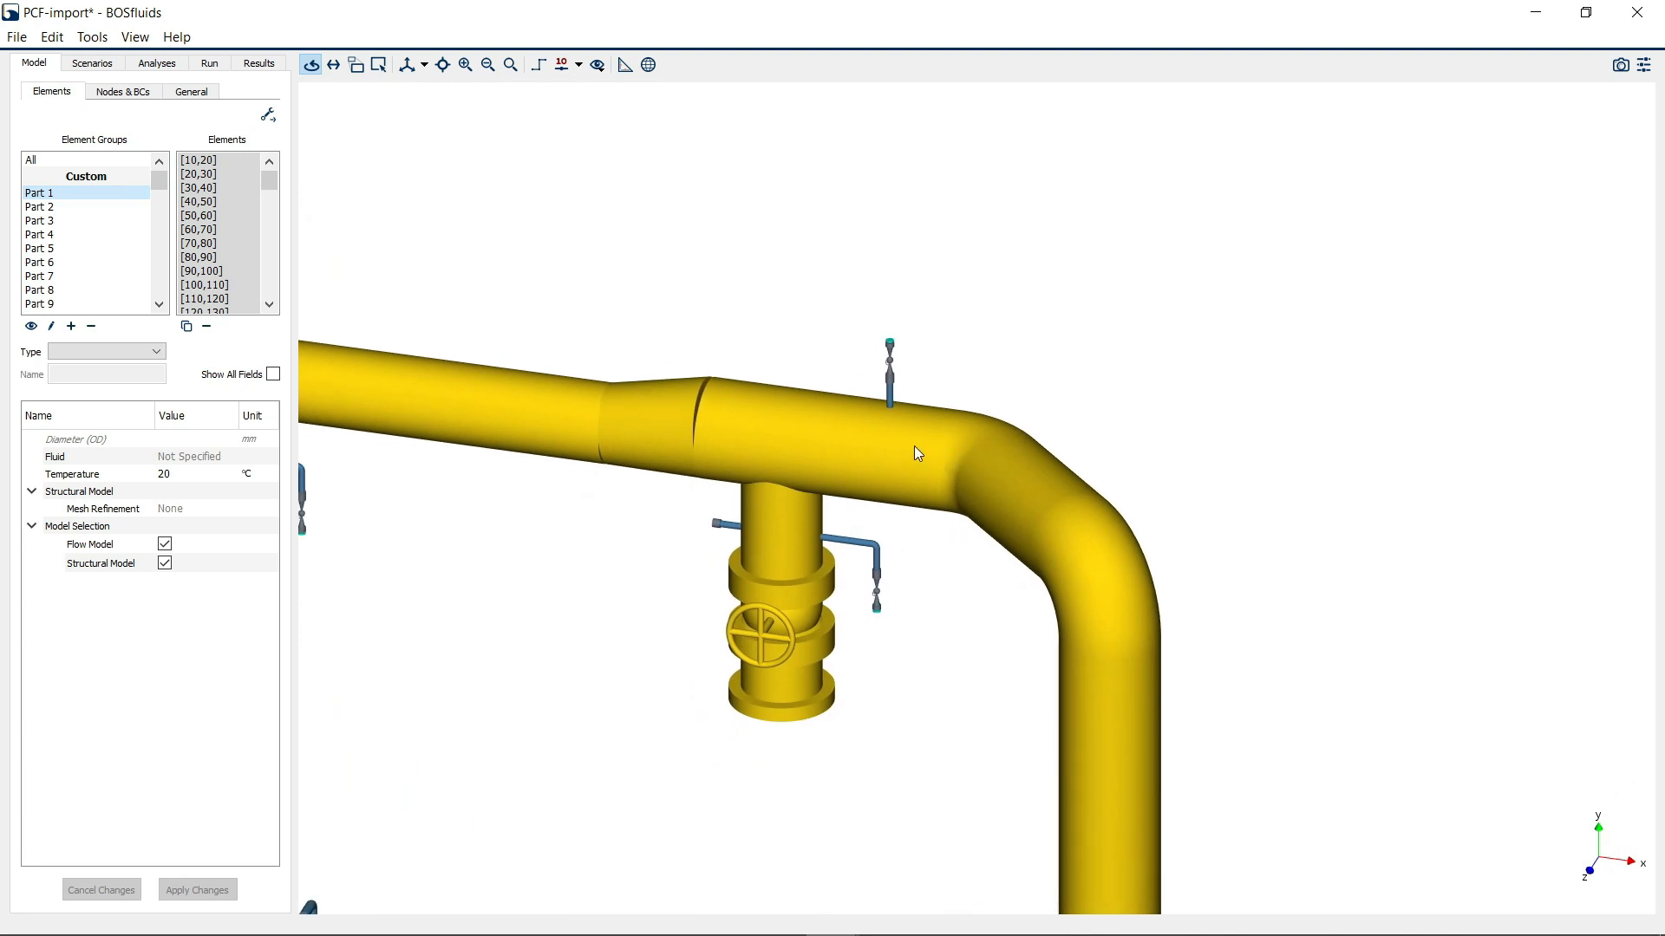
scroll(907, 439, "up", 1)
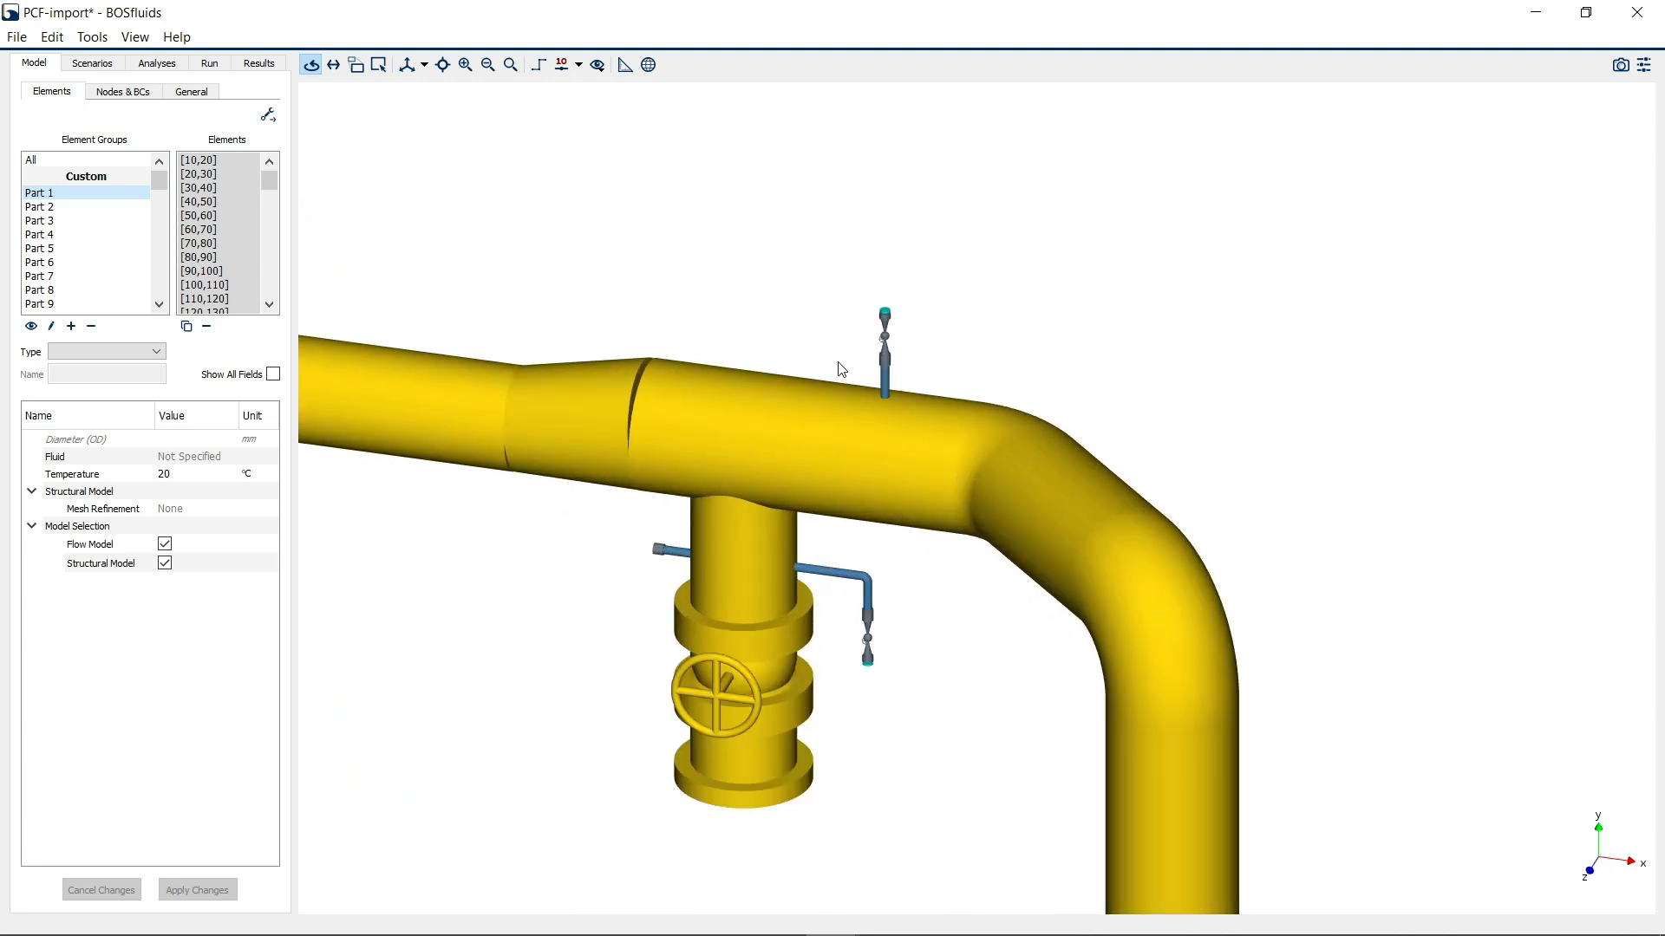
Show the piping as centerlines, select element [630,640] on the header and examine how the vent branch meets it
left_click(538, 67)
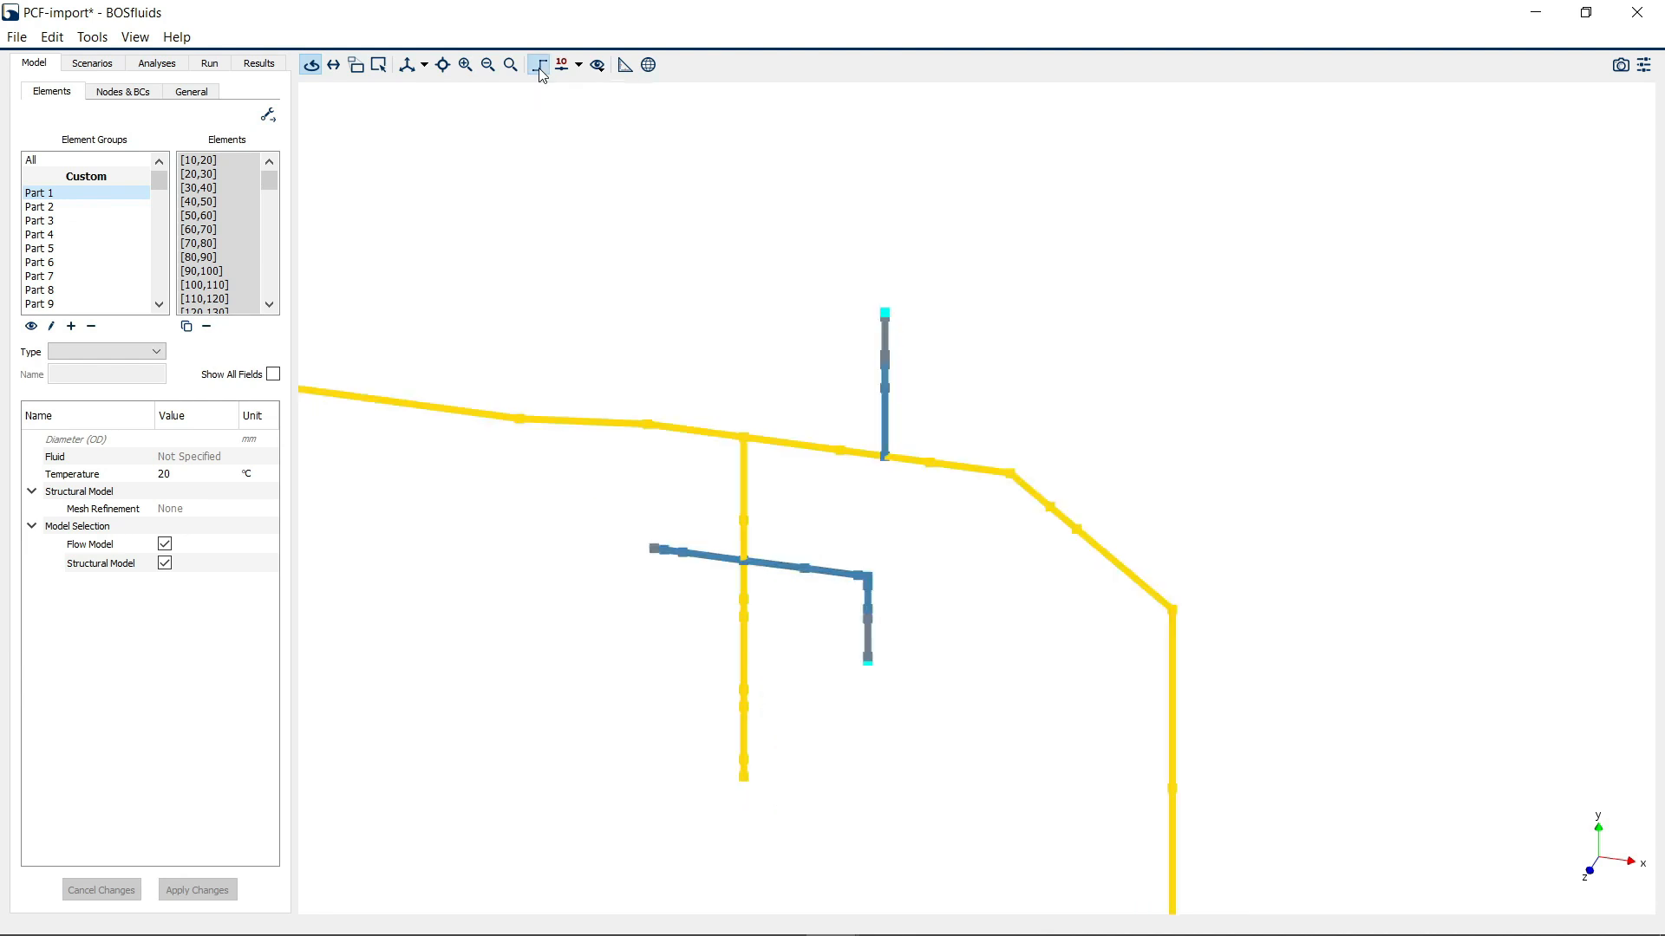
scroll(882, 476, "up", 3)
middle_click_drag(790, 438, 743, 486)
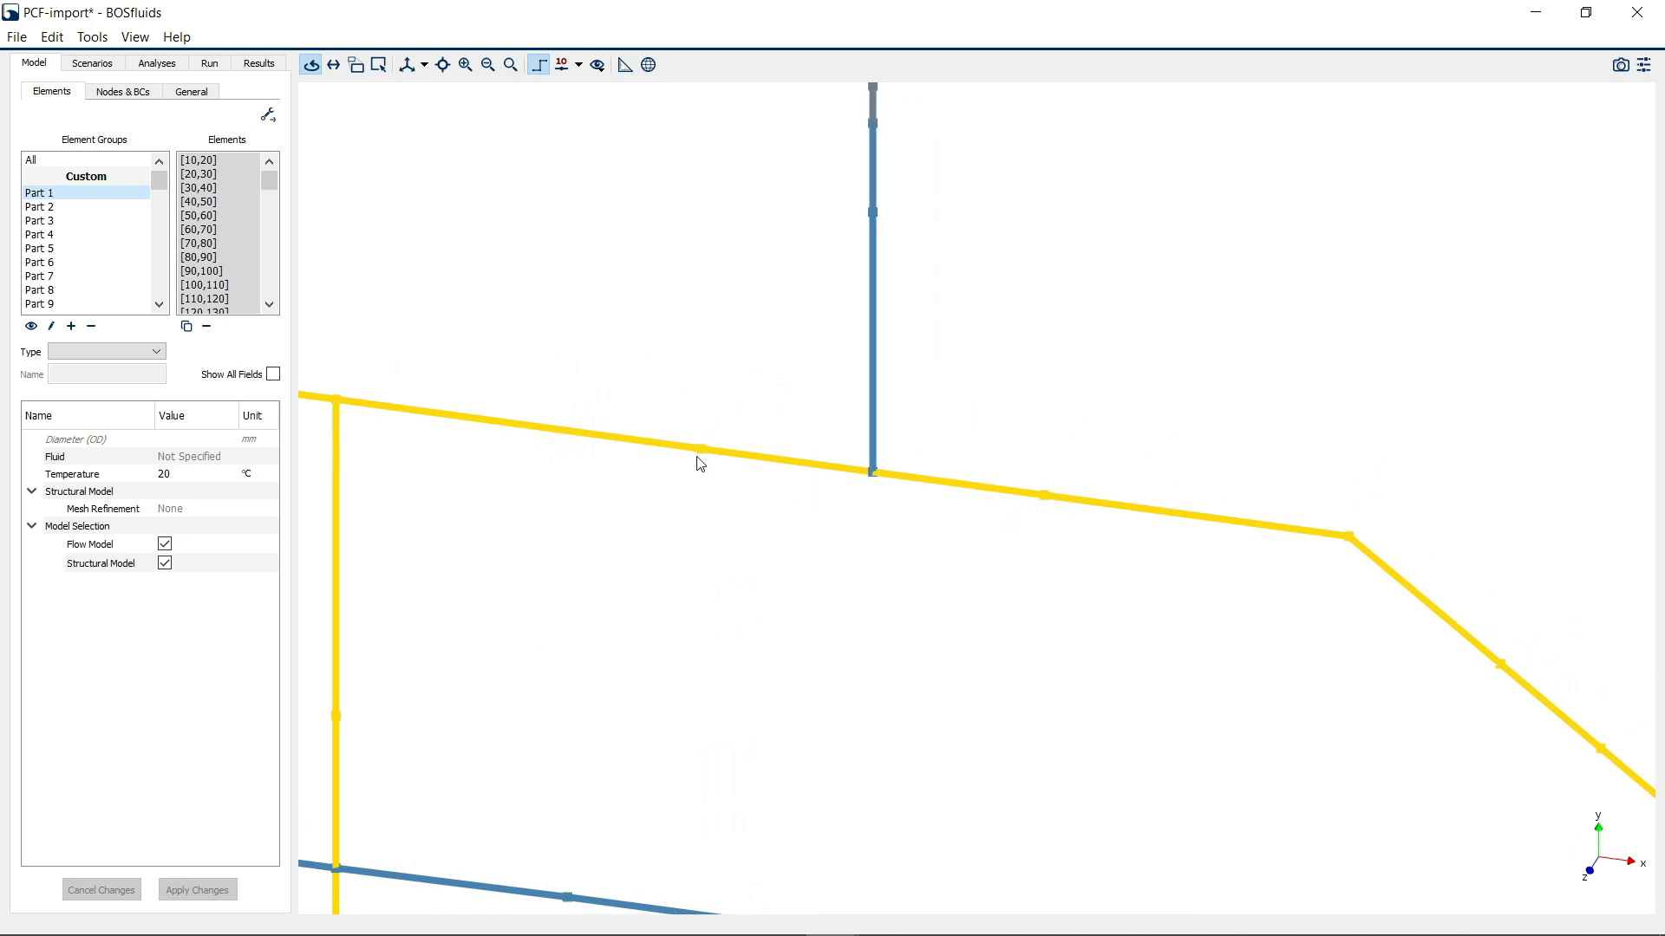
left_click(850, 477)
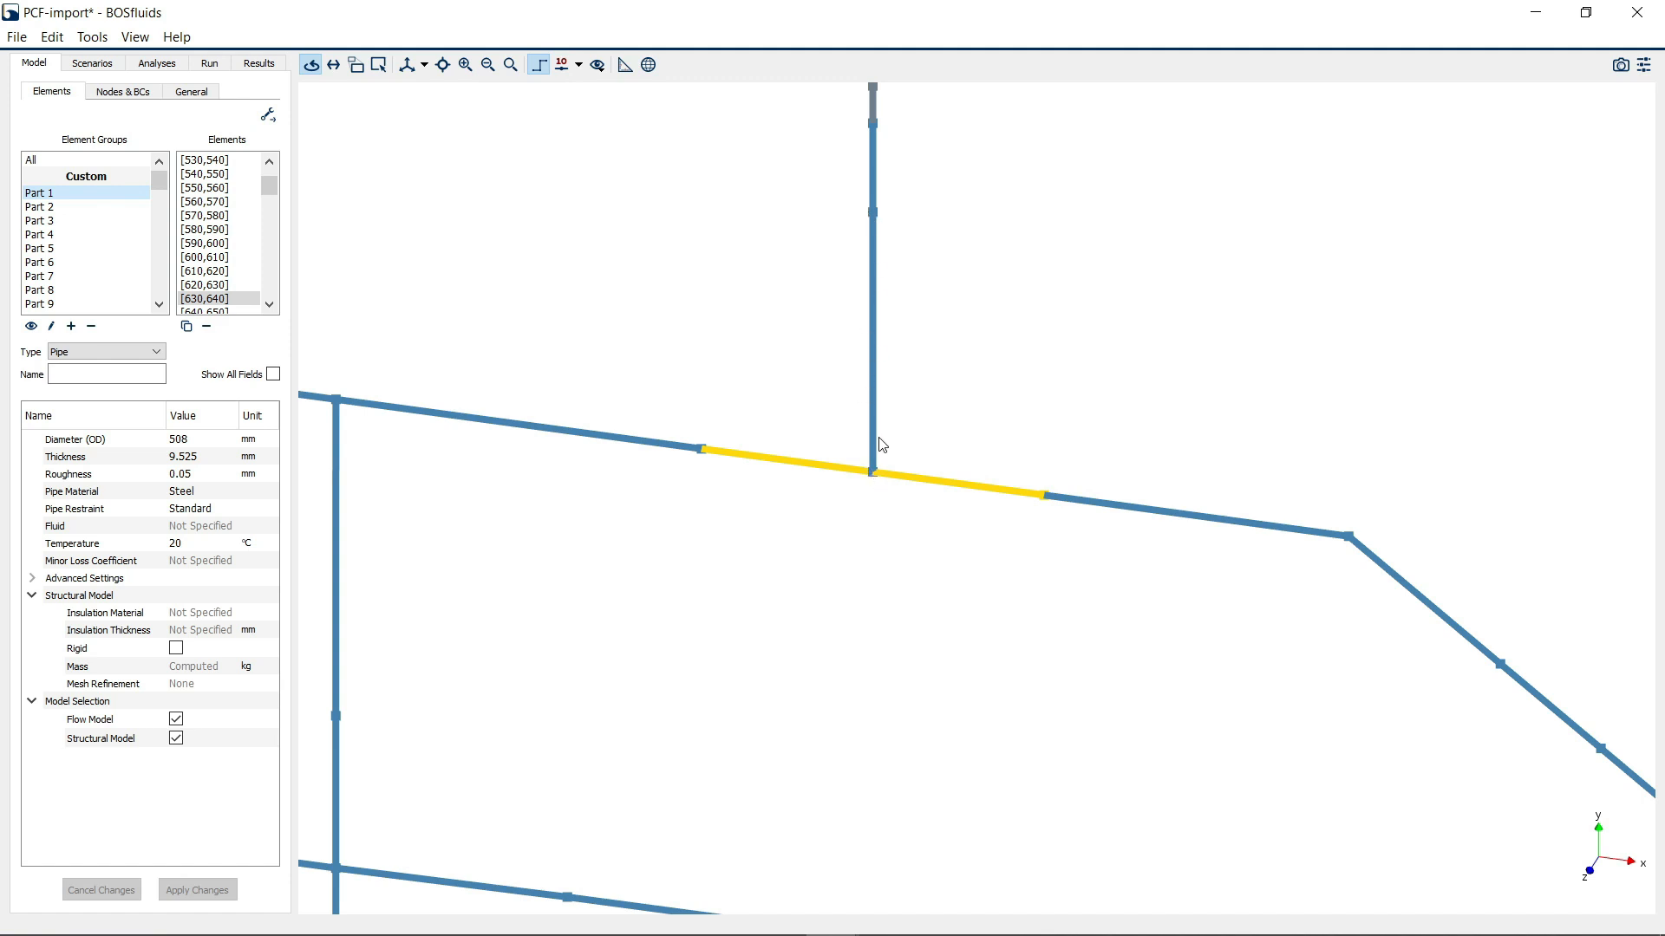
scroll(882, 444, "down", 5)
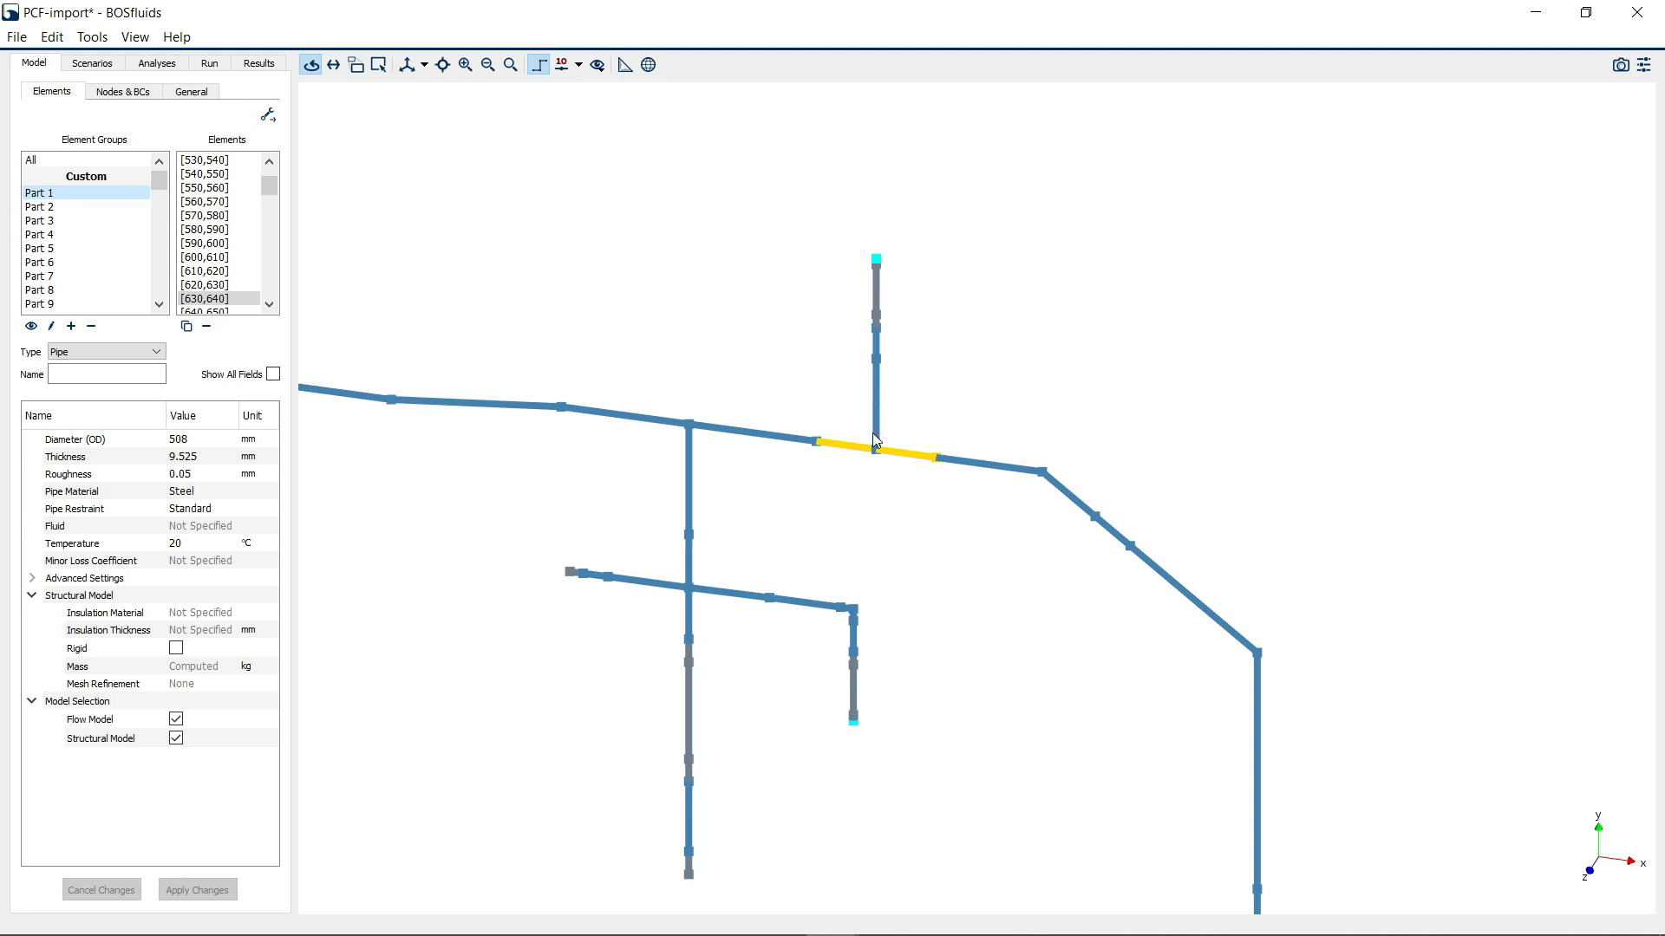
scroll(865, 442, "up", 5)
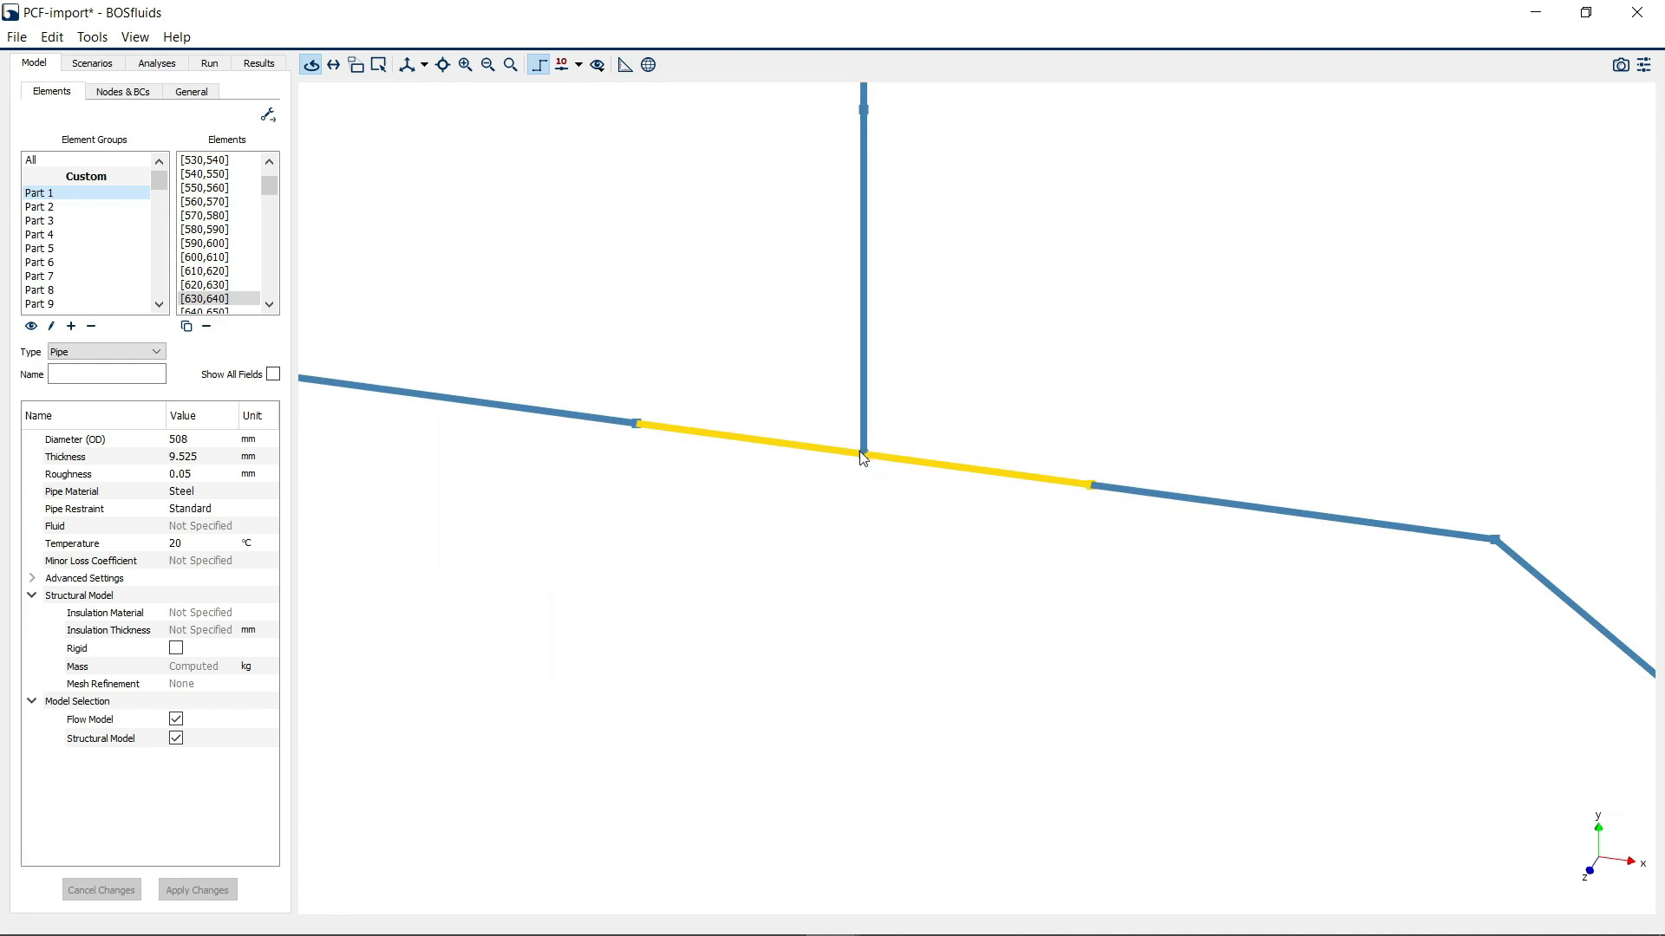
scroll(863, 457, "down", 5)
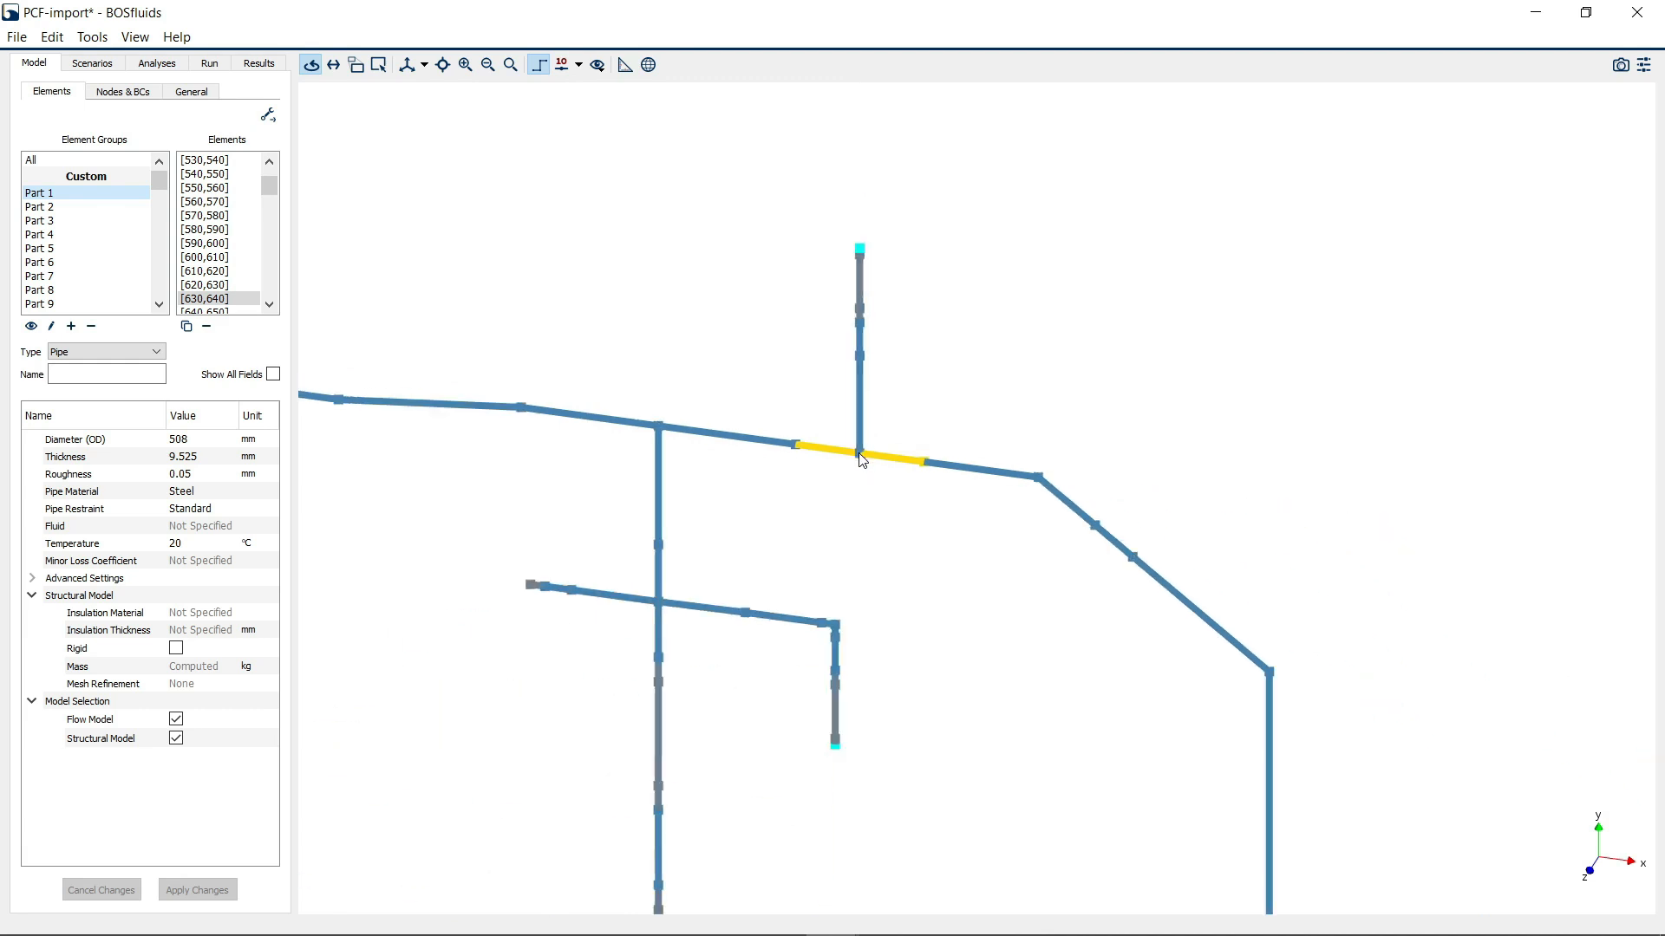
Switch the piping from centerlines back to full pipe display and view the overall network
scroll(863, 457, "down", 5)
left_click_drag(866, 460, 831, 578)
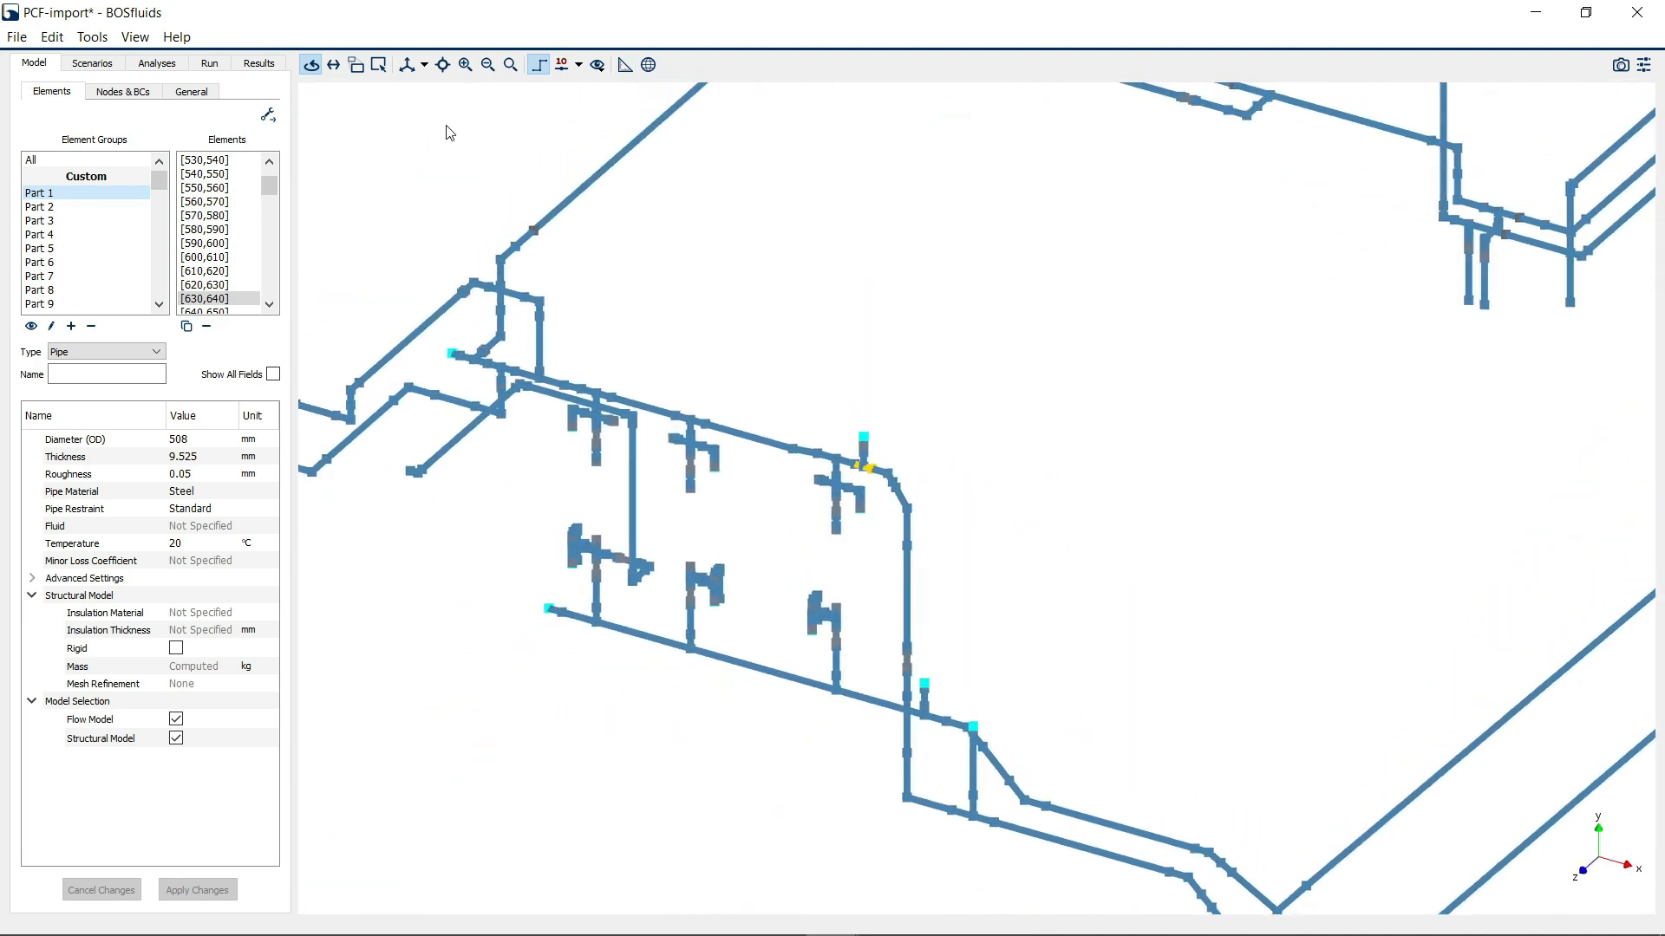
left_click(540, 66)
scroll(746, 446, "down", 5)
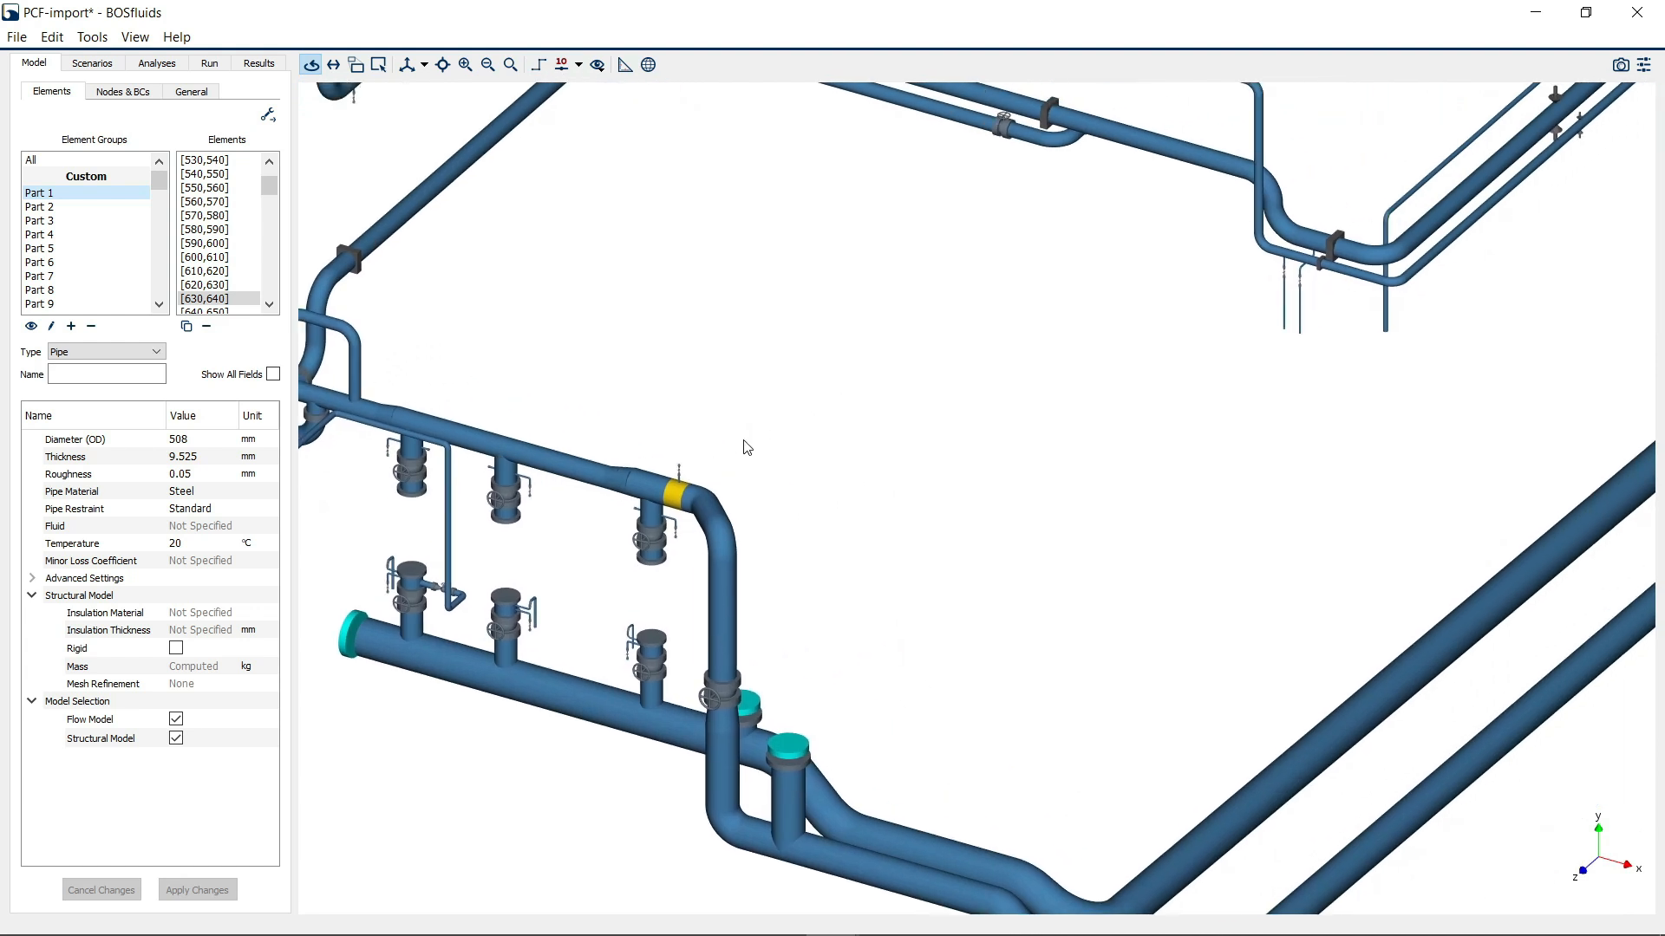
scroll(872, 628, "down", 3)
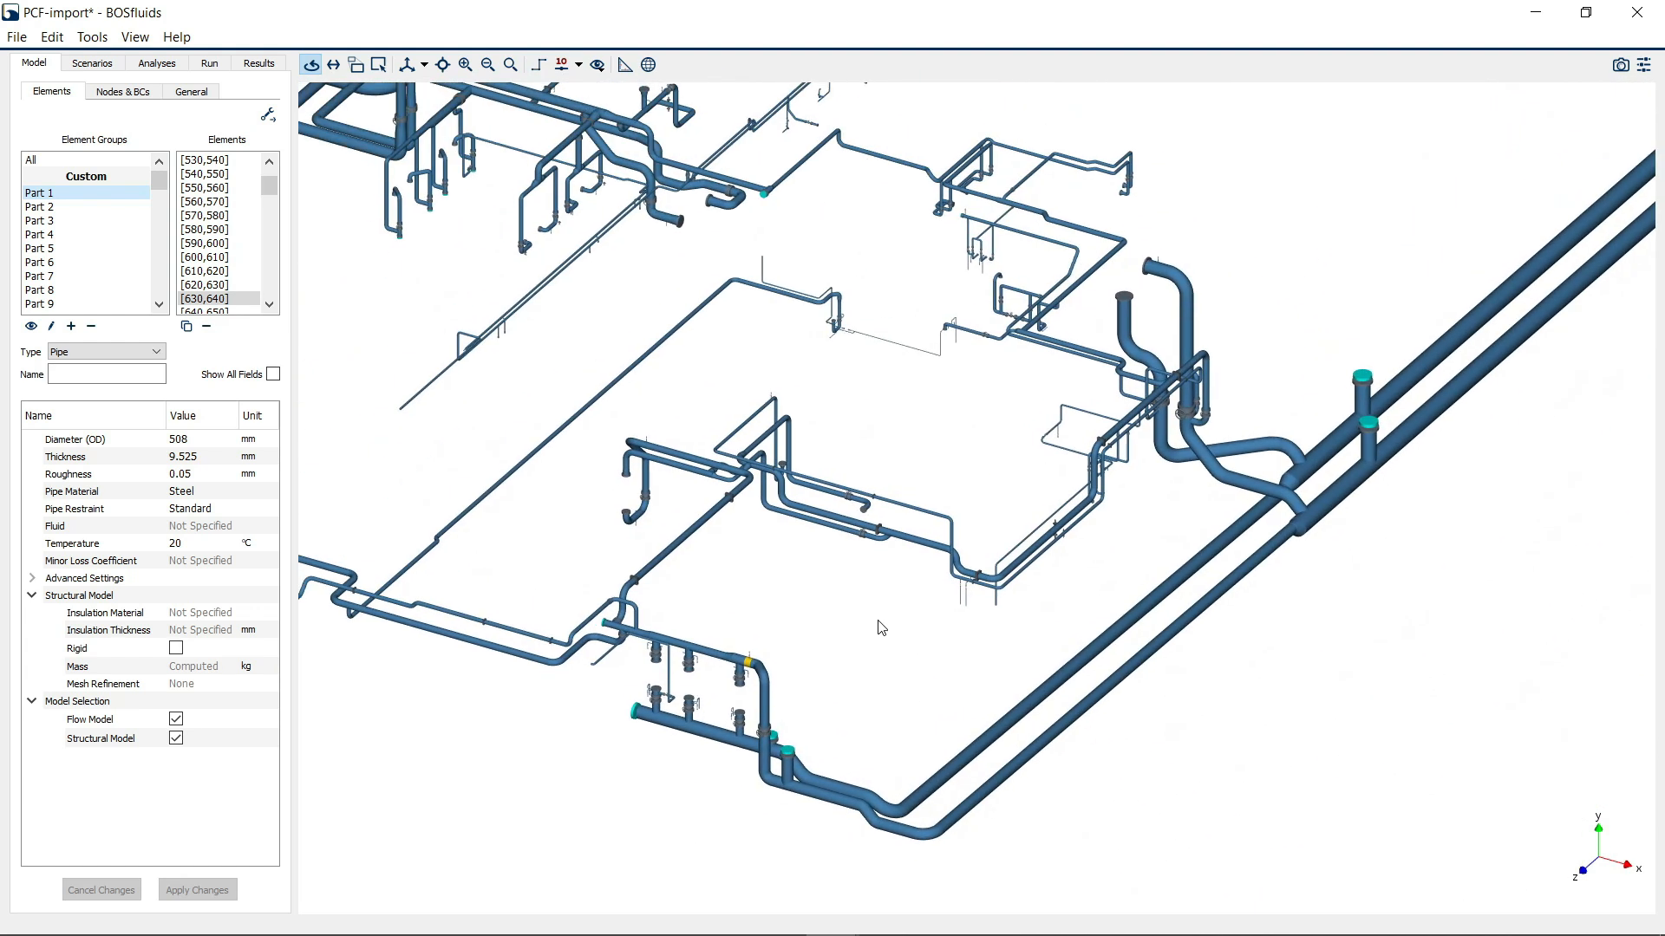
scroll(933, 706, "down", 3)
scroll(935, 711, "down", 1)
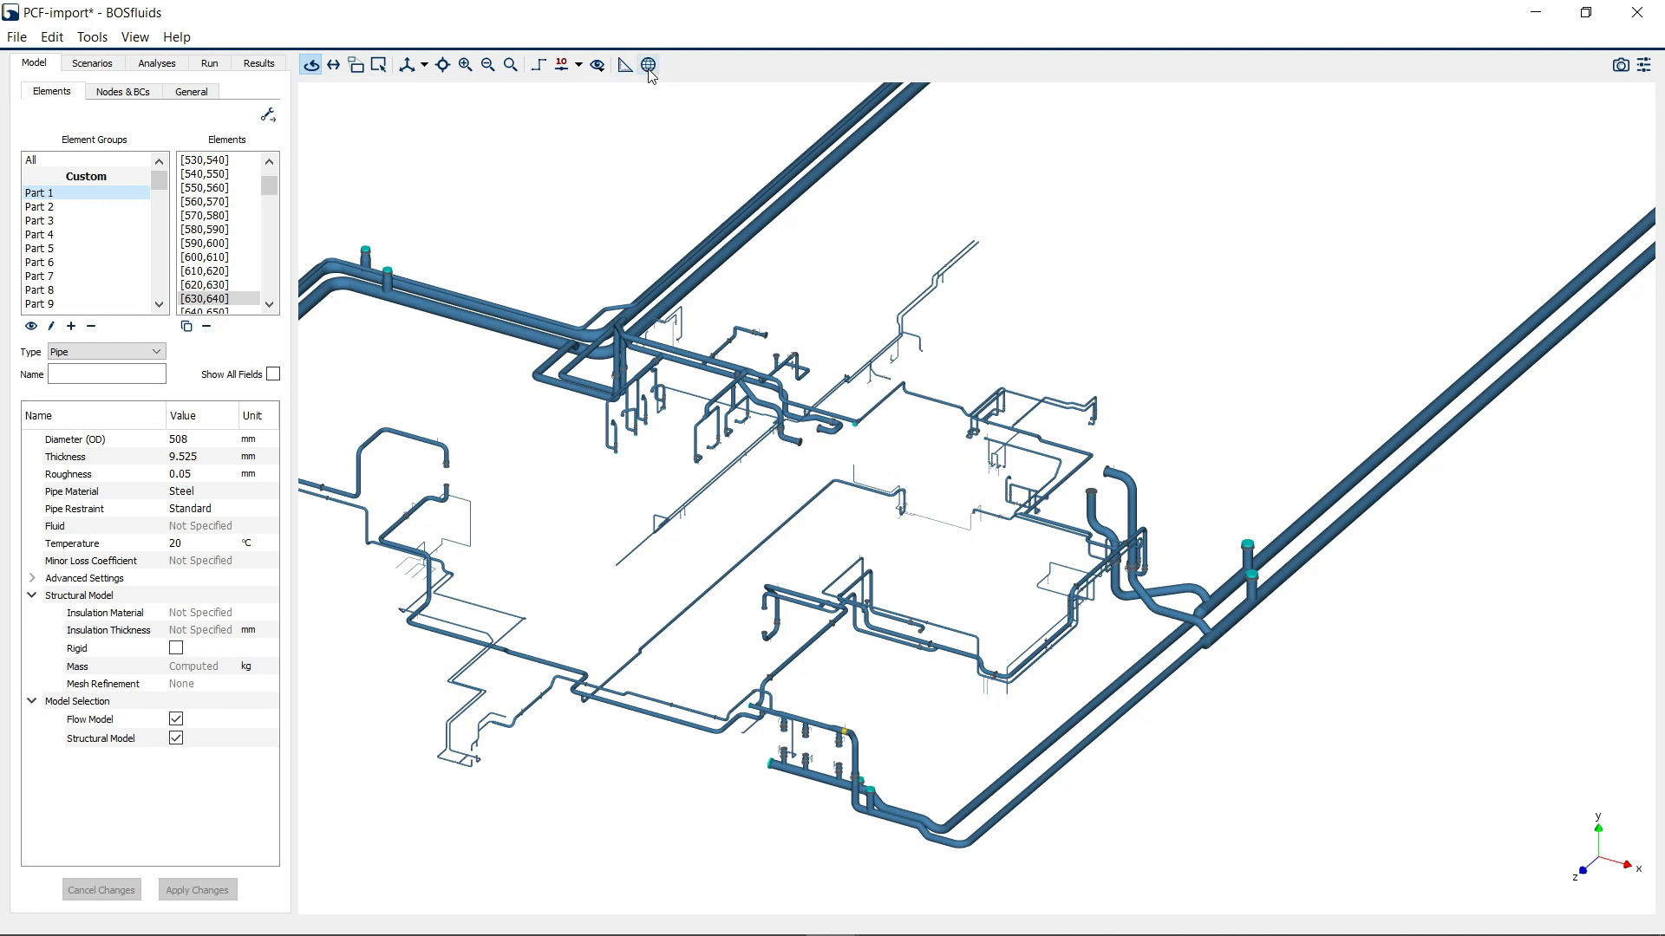
middle_click_drag(839, 214, 940, 336)
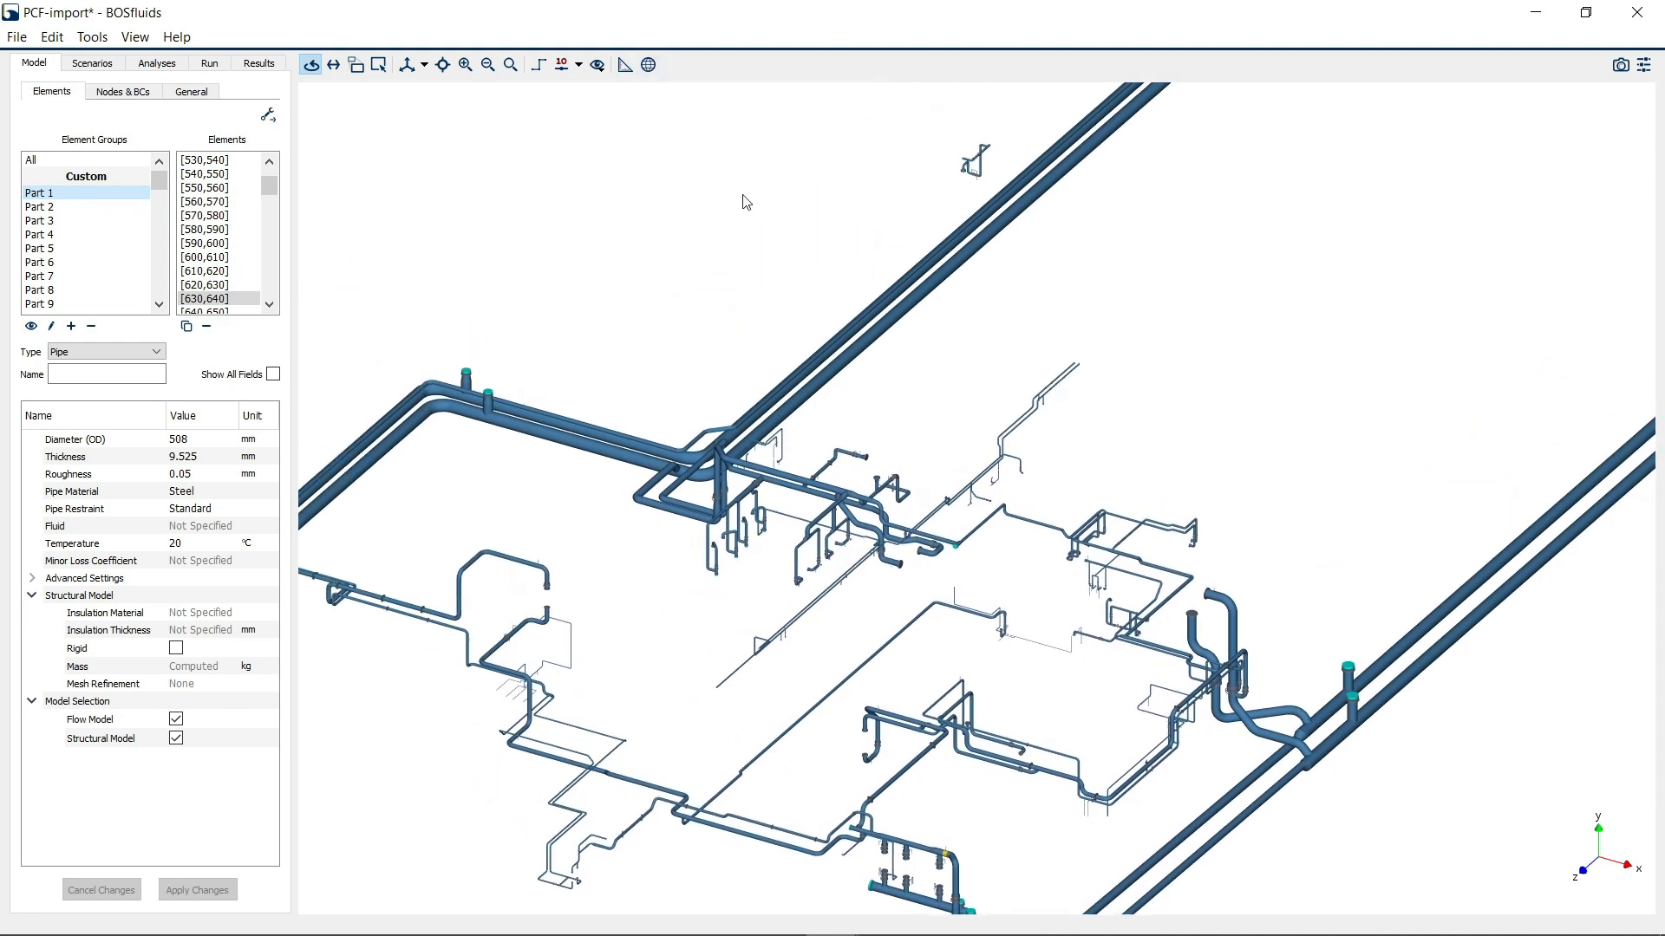
Open the field display and color the piping by Elevation with the scope set to Model
left_click(598, 66)
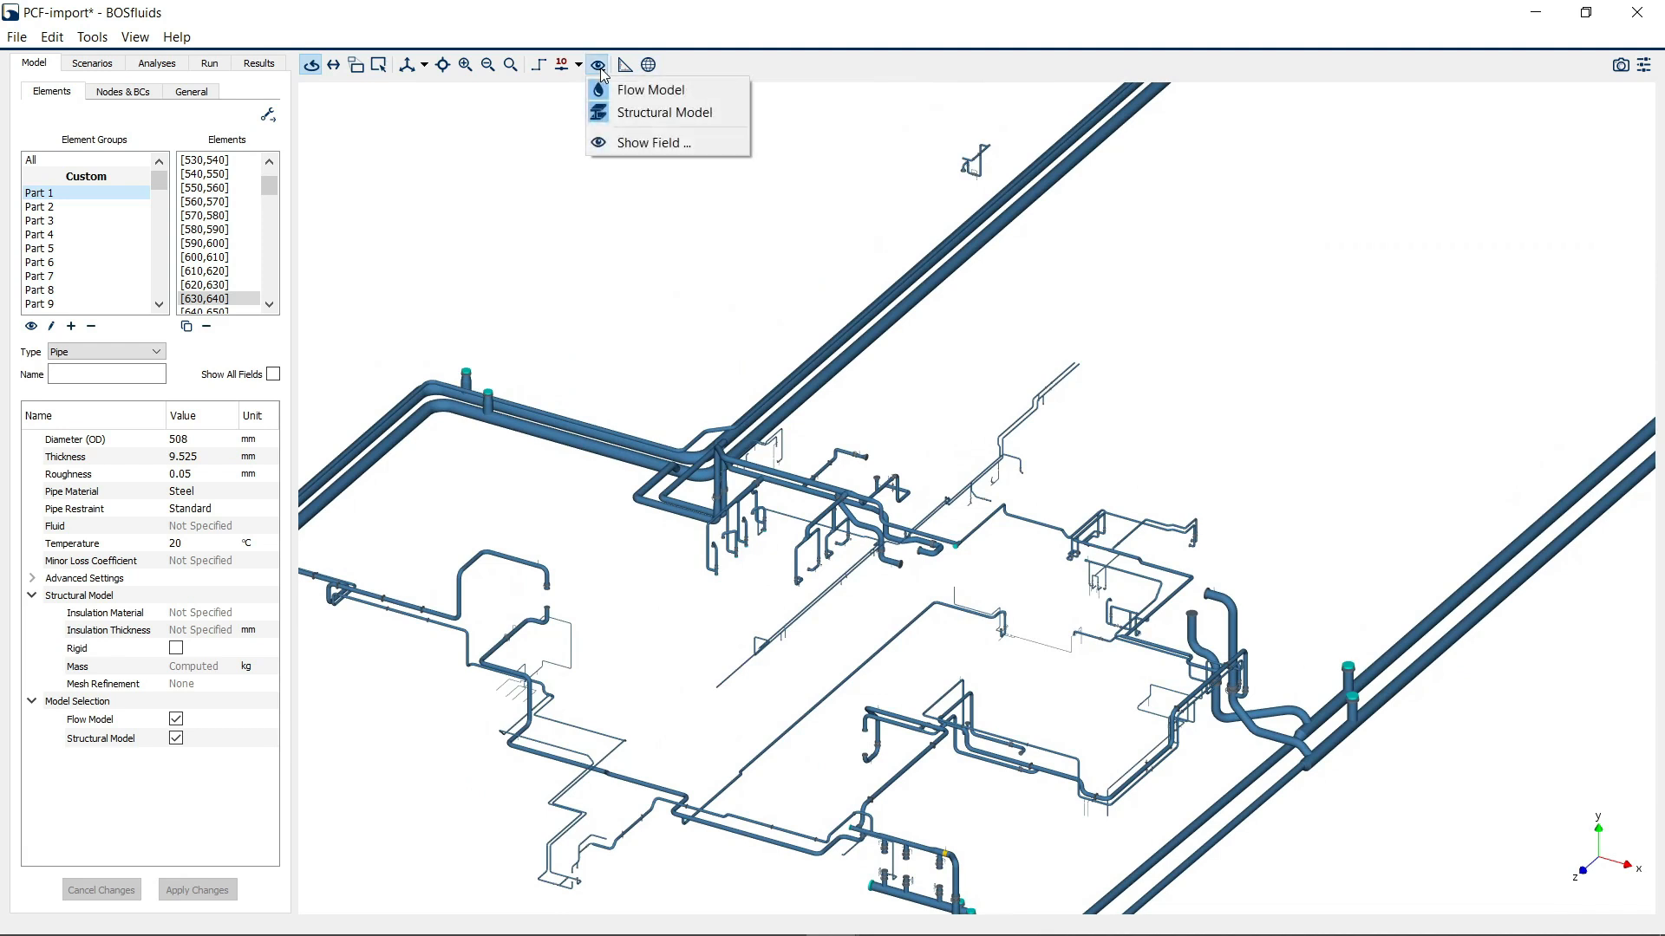
left_click(643, 147)
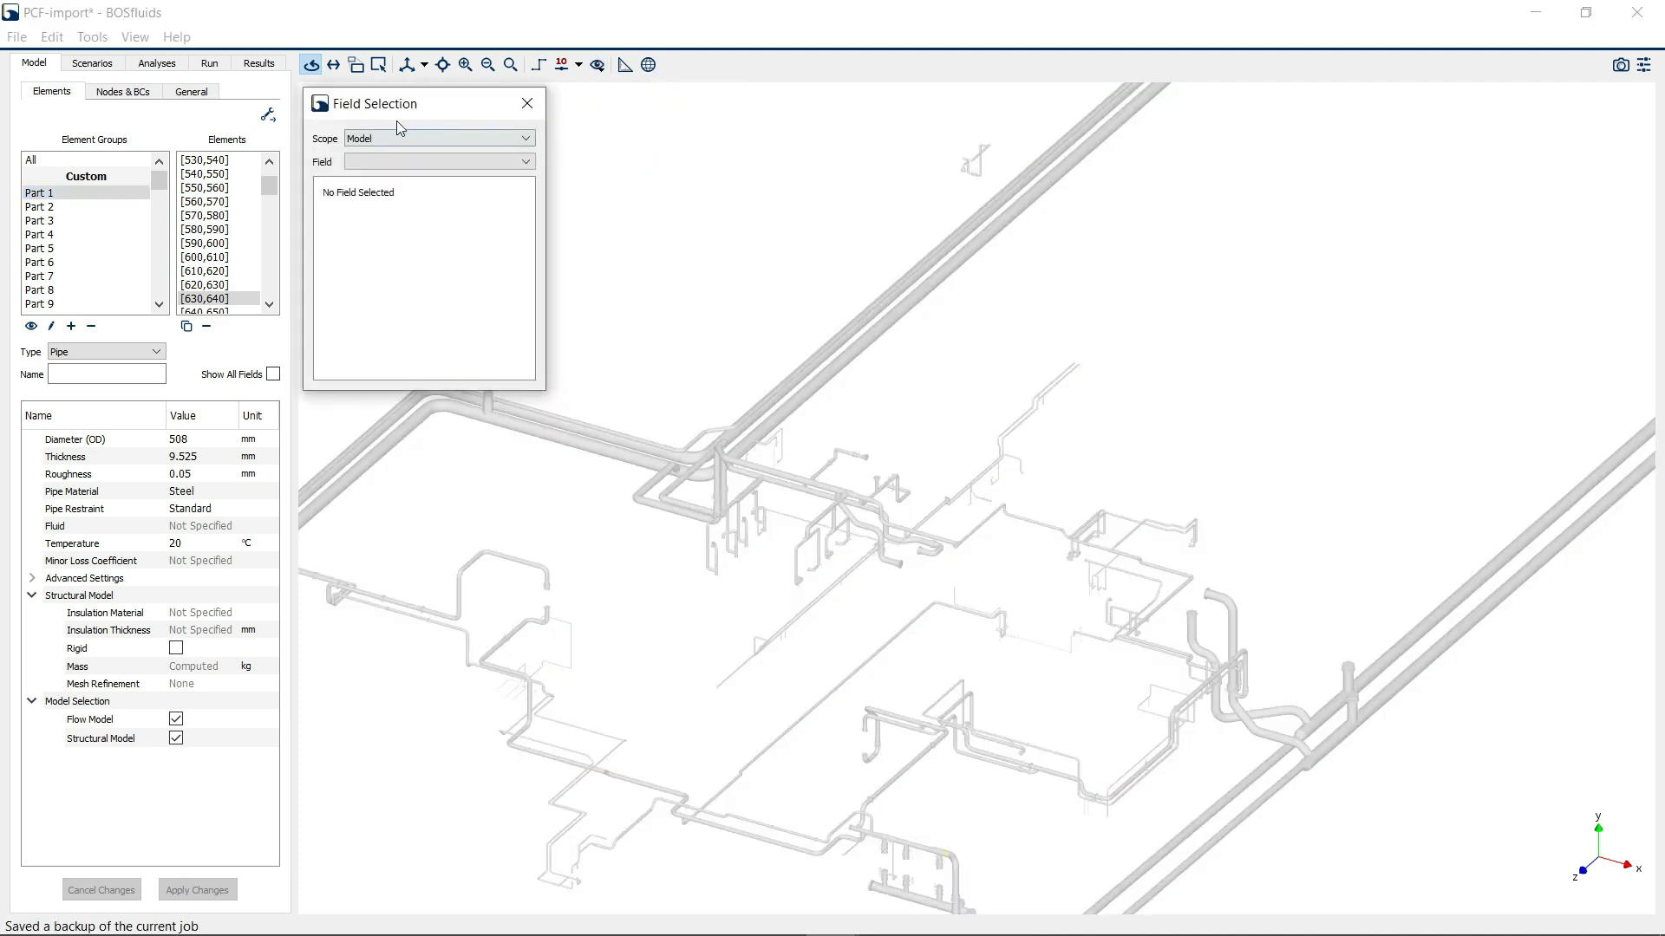
left_click(444, 138)
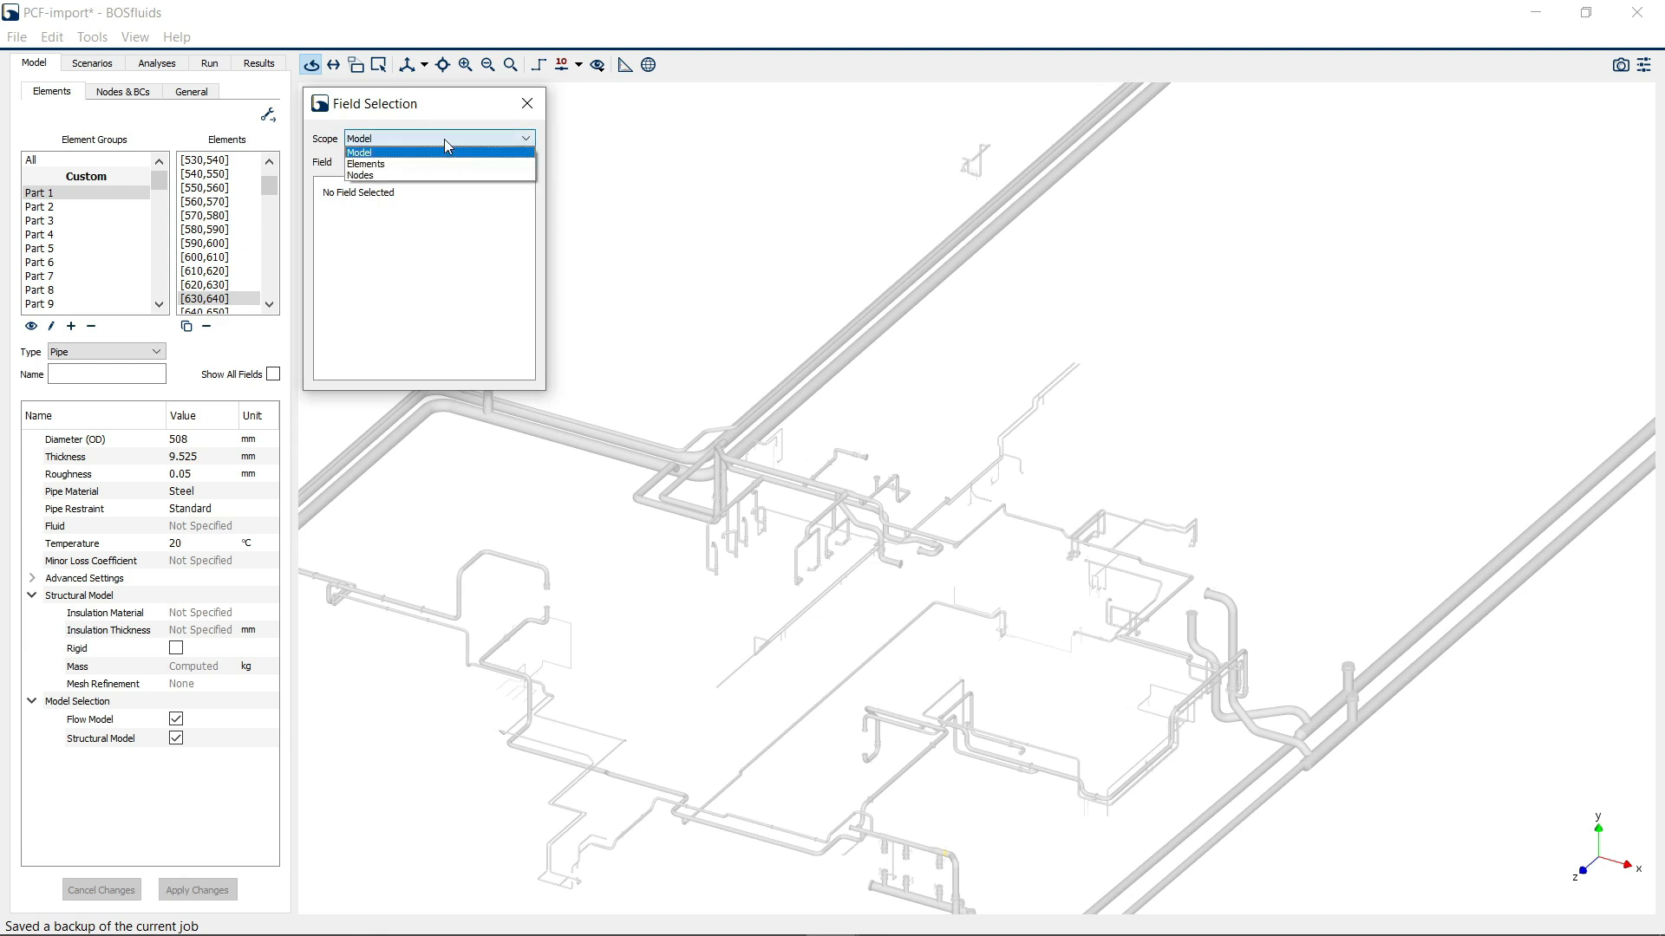
left_click(391, 154)
left_click(391, 165)
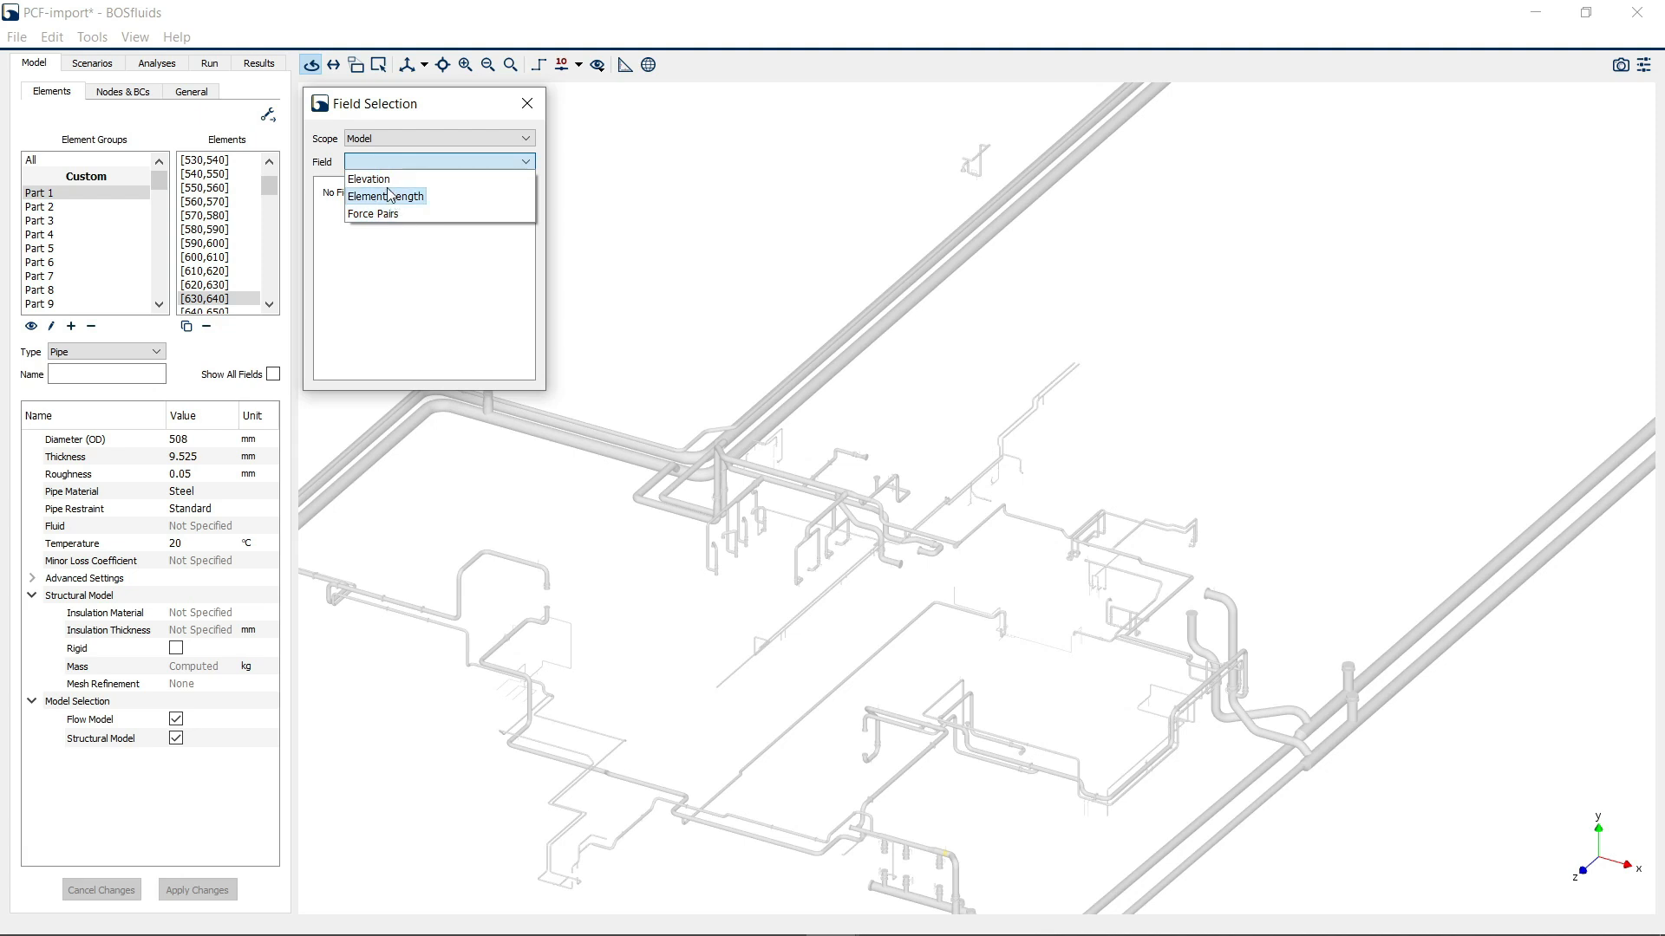
left_click(386, 181)
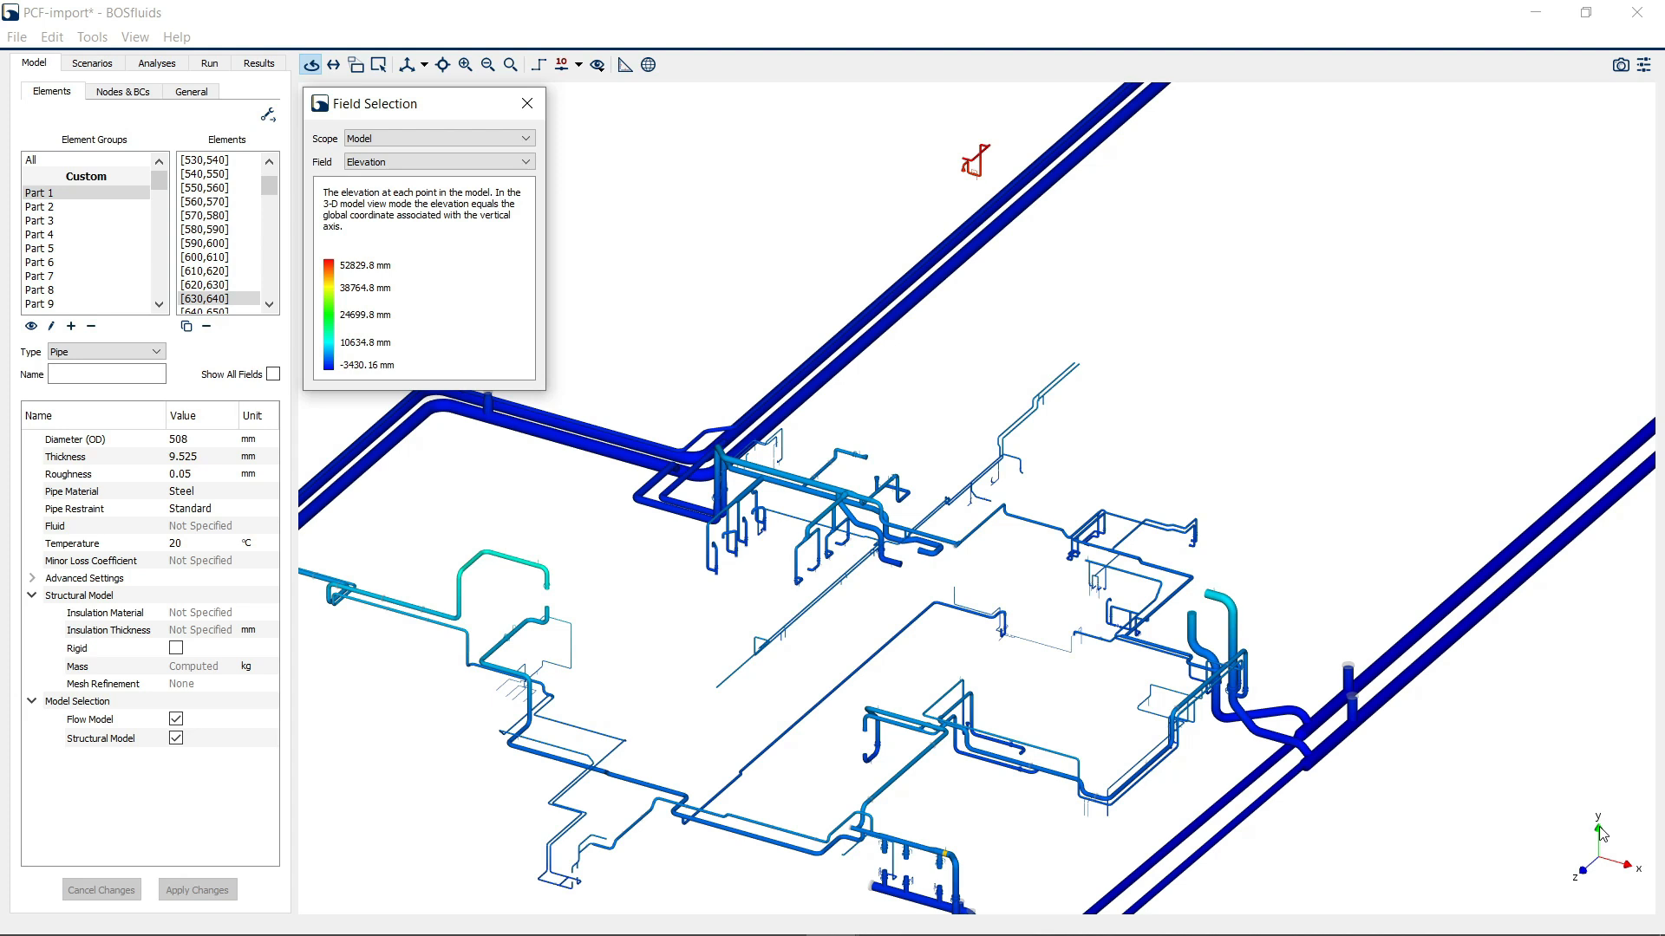
Color the model by Element Length and examine the lengths along the long parallel pipe runs
left_click(466, 162)
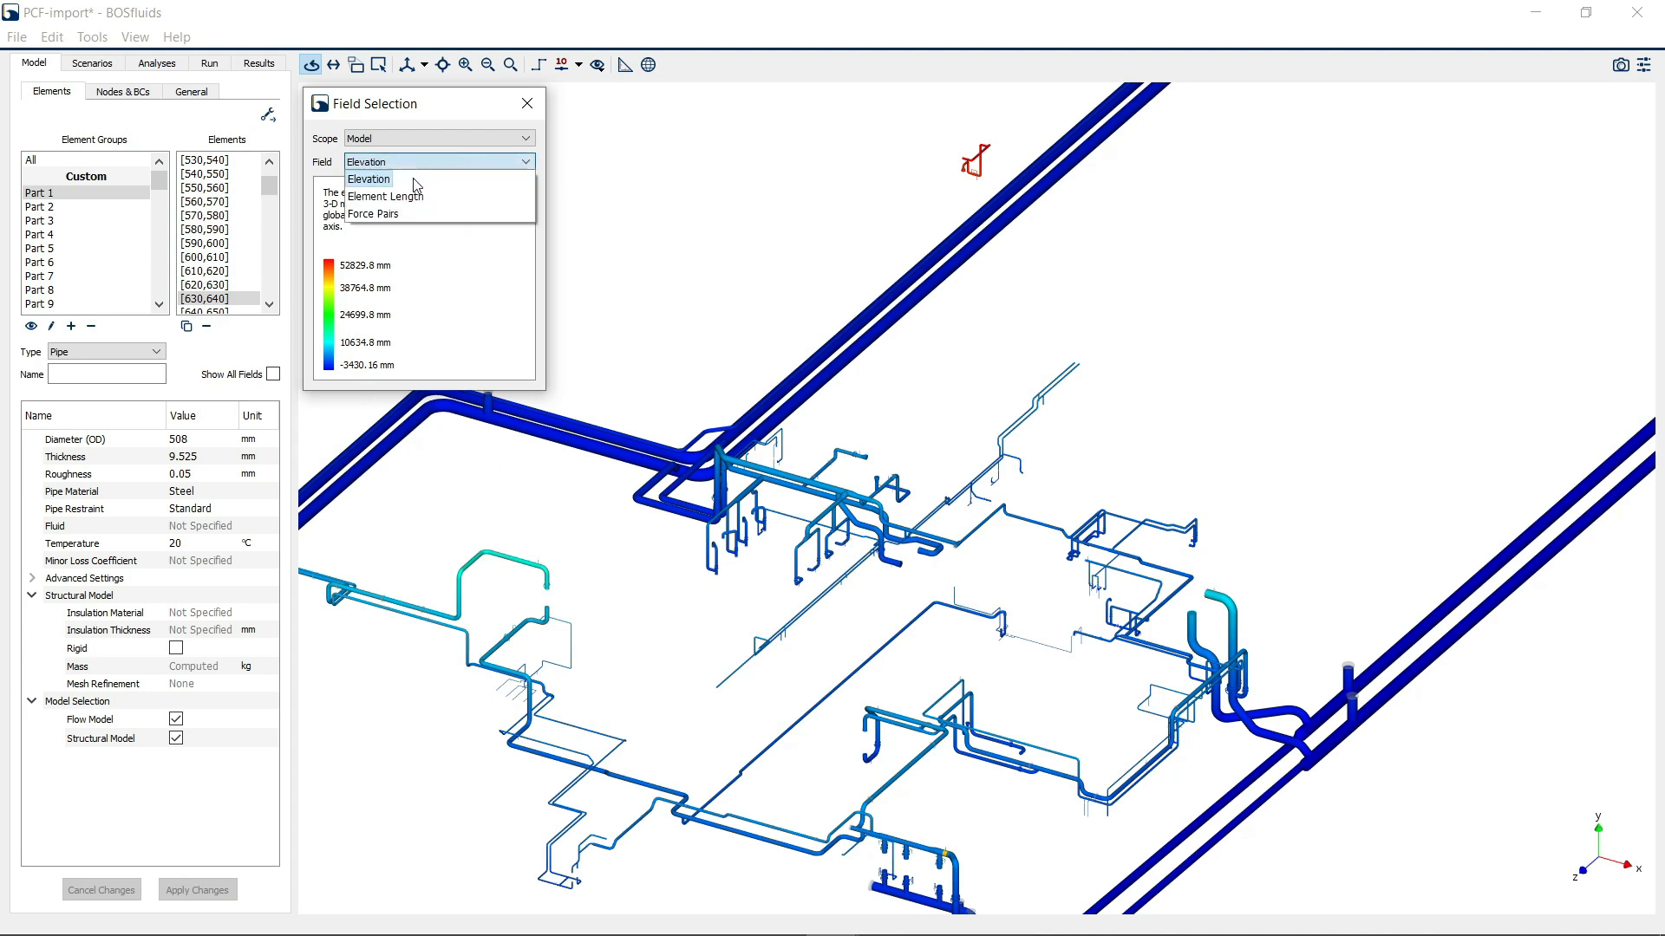
left_click(412, 197)
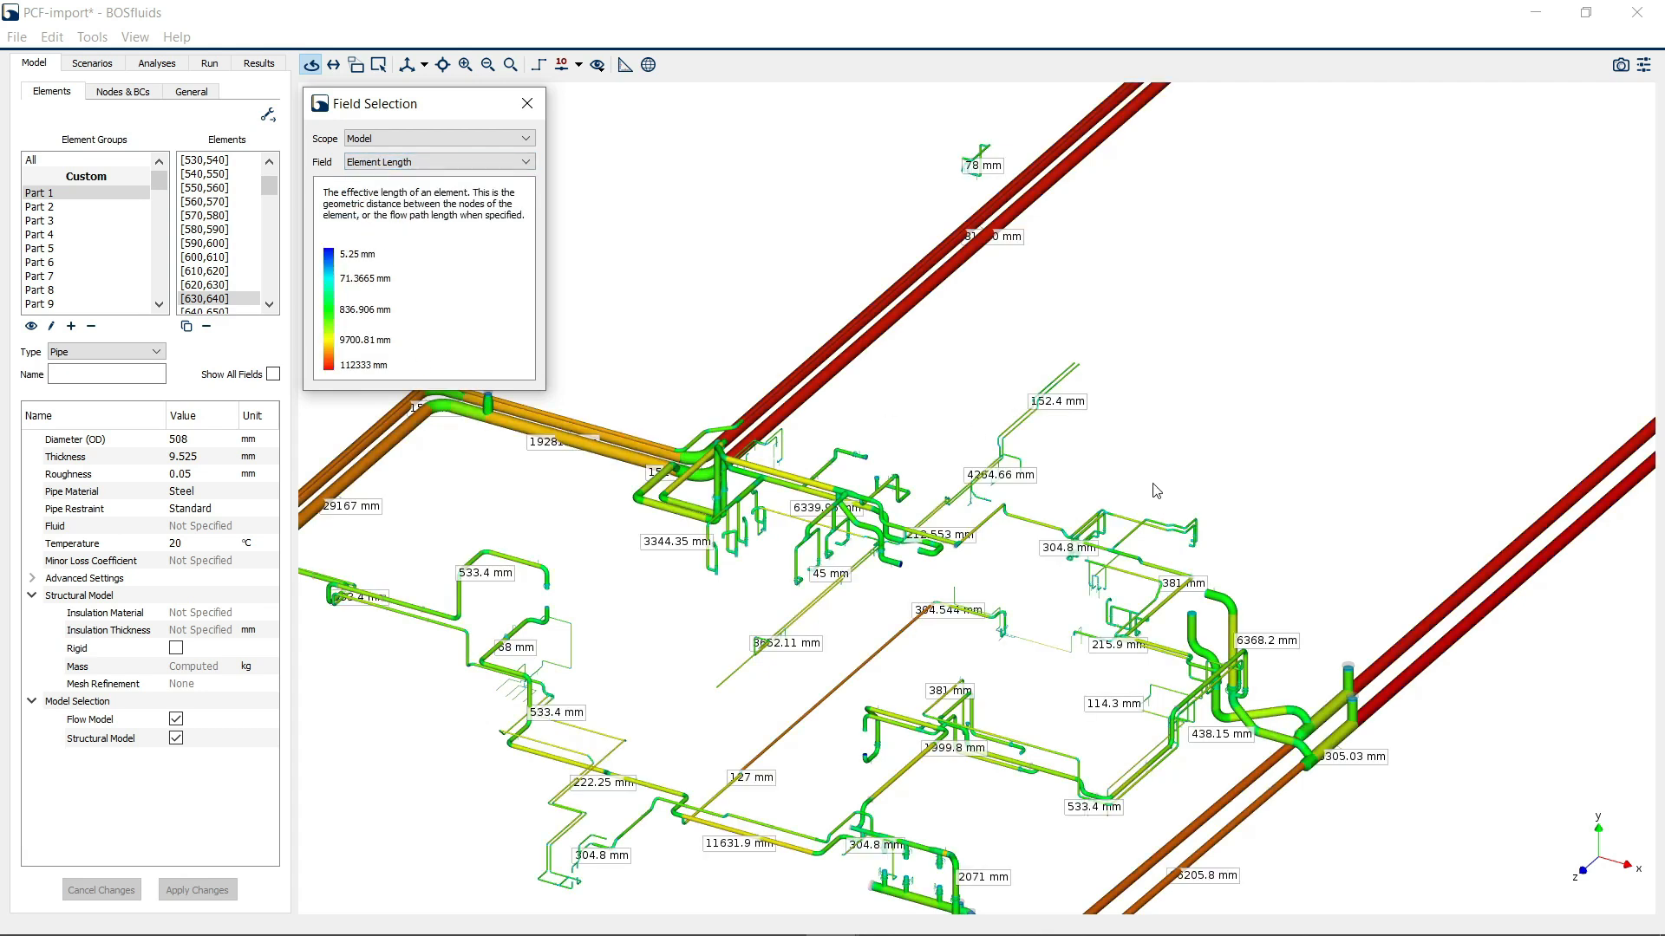
middle_click_drag(1208, 504, 1039, 580)
scroll(1079, 496, "down", 3)
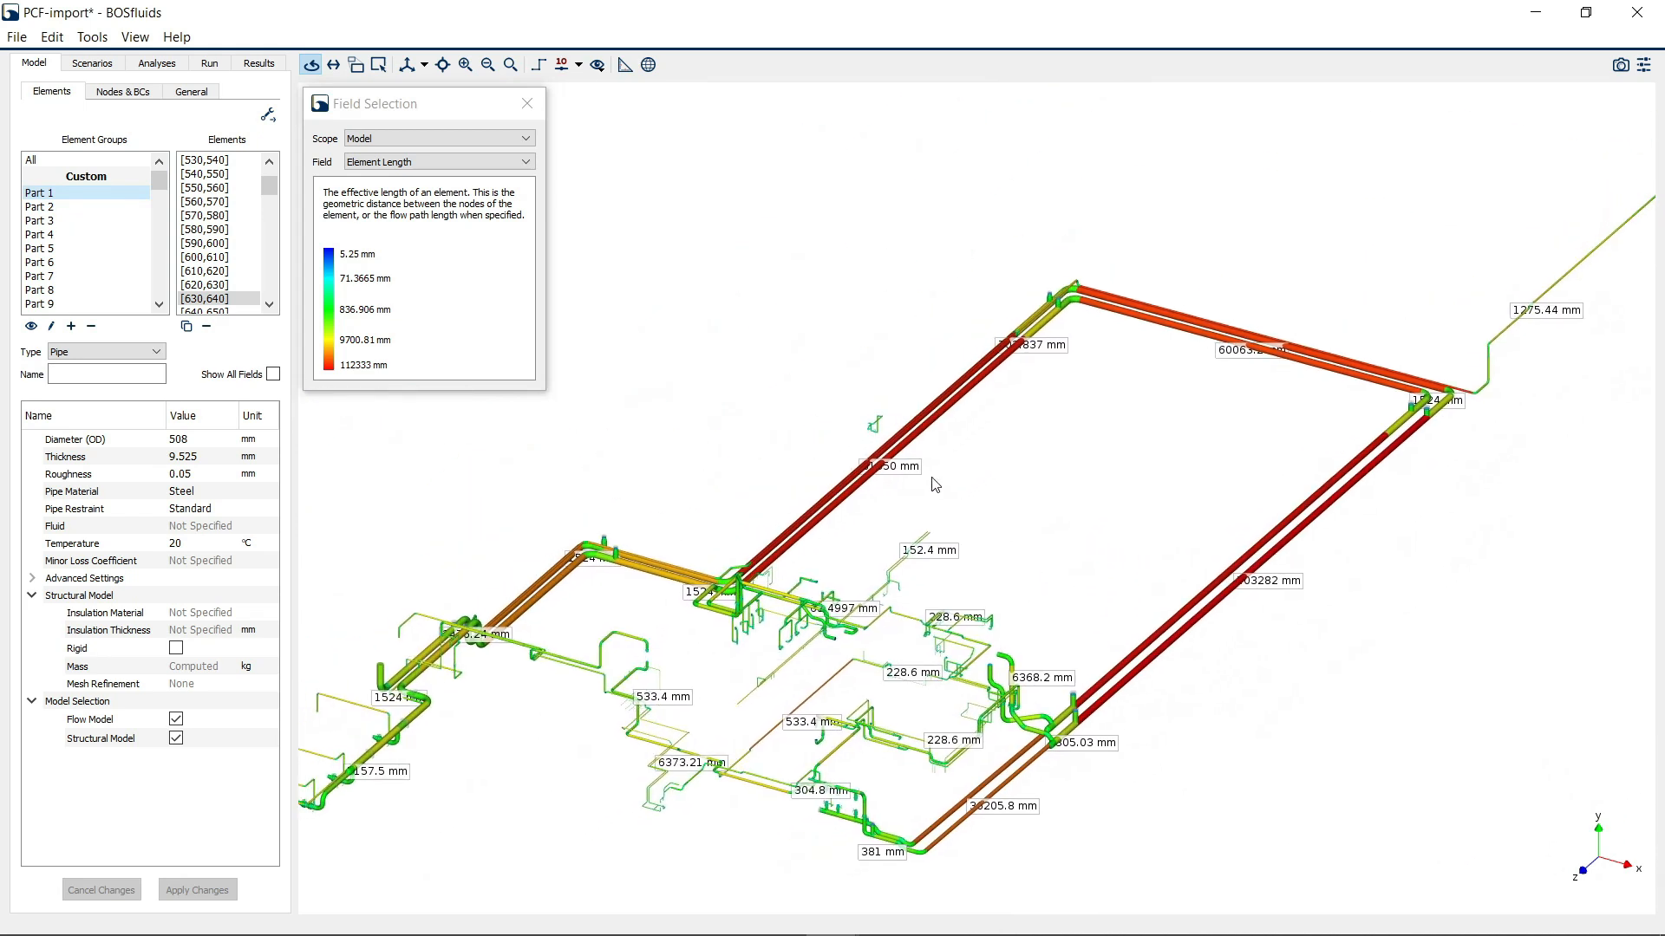
scroll(881, 477, "up", 3)
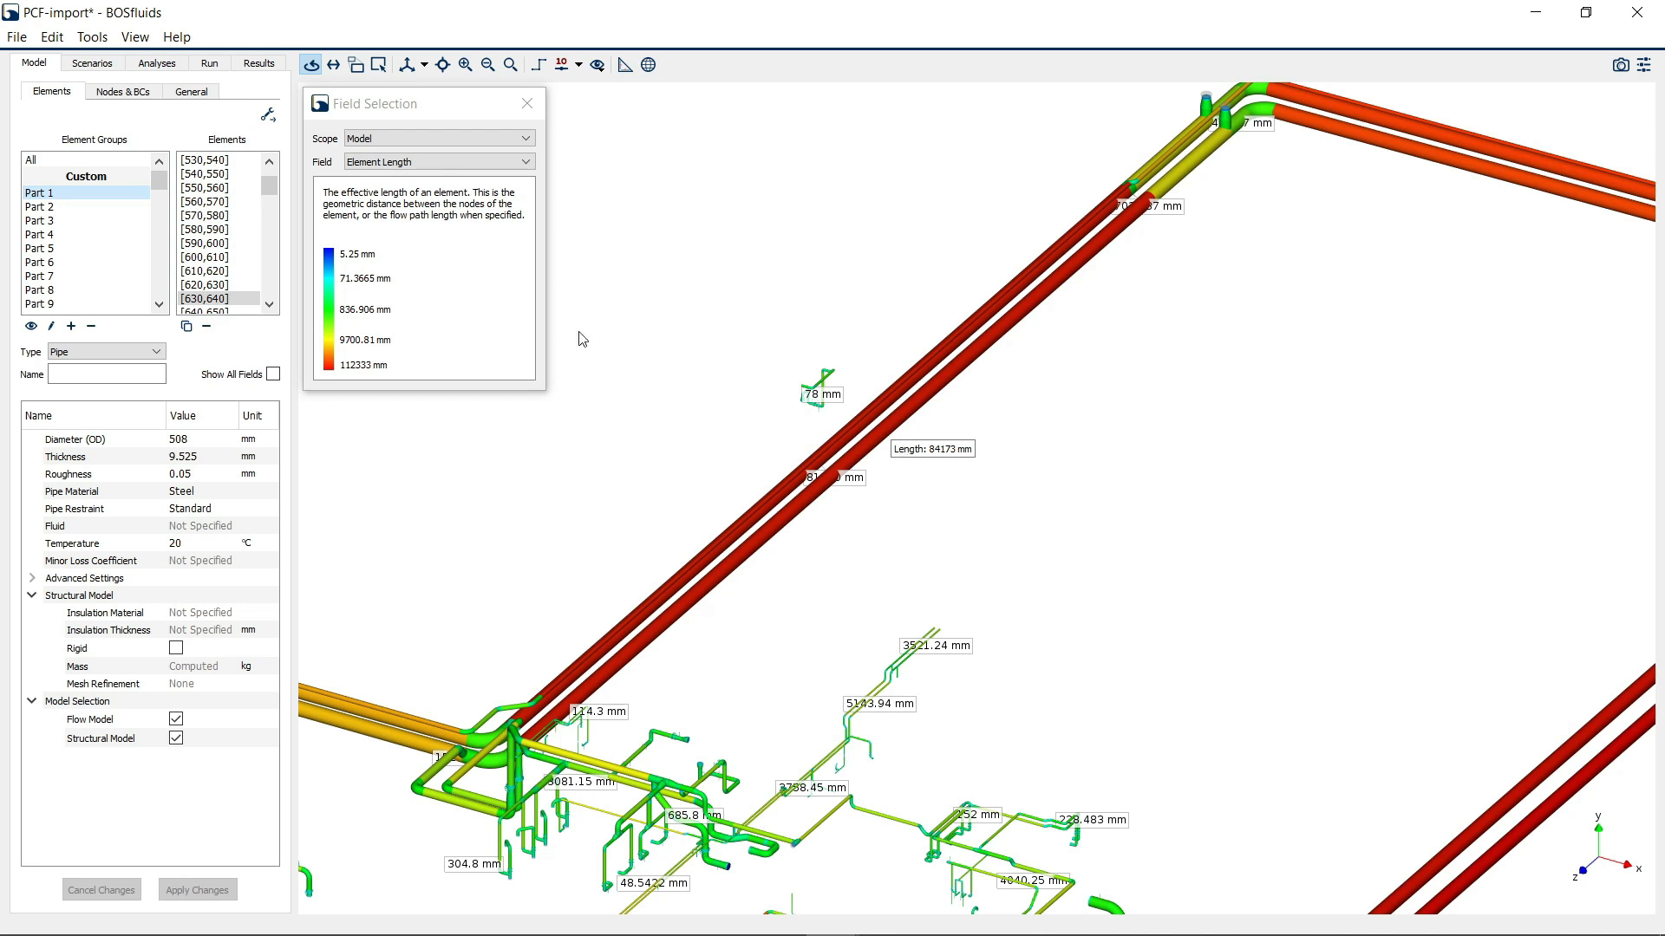
Set the field scope to Elements, color the piping by Nominal Pipe Size and examine the size legend
left_click(455, 163)
left_click(433, 136)
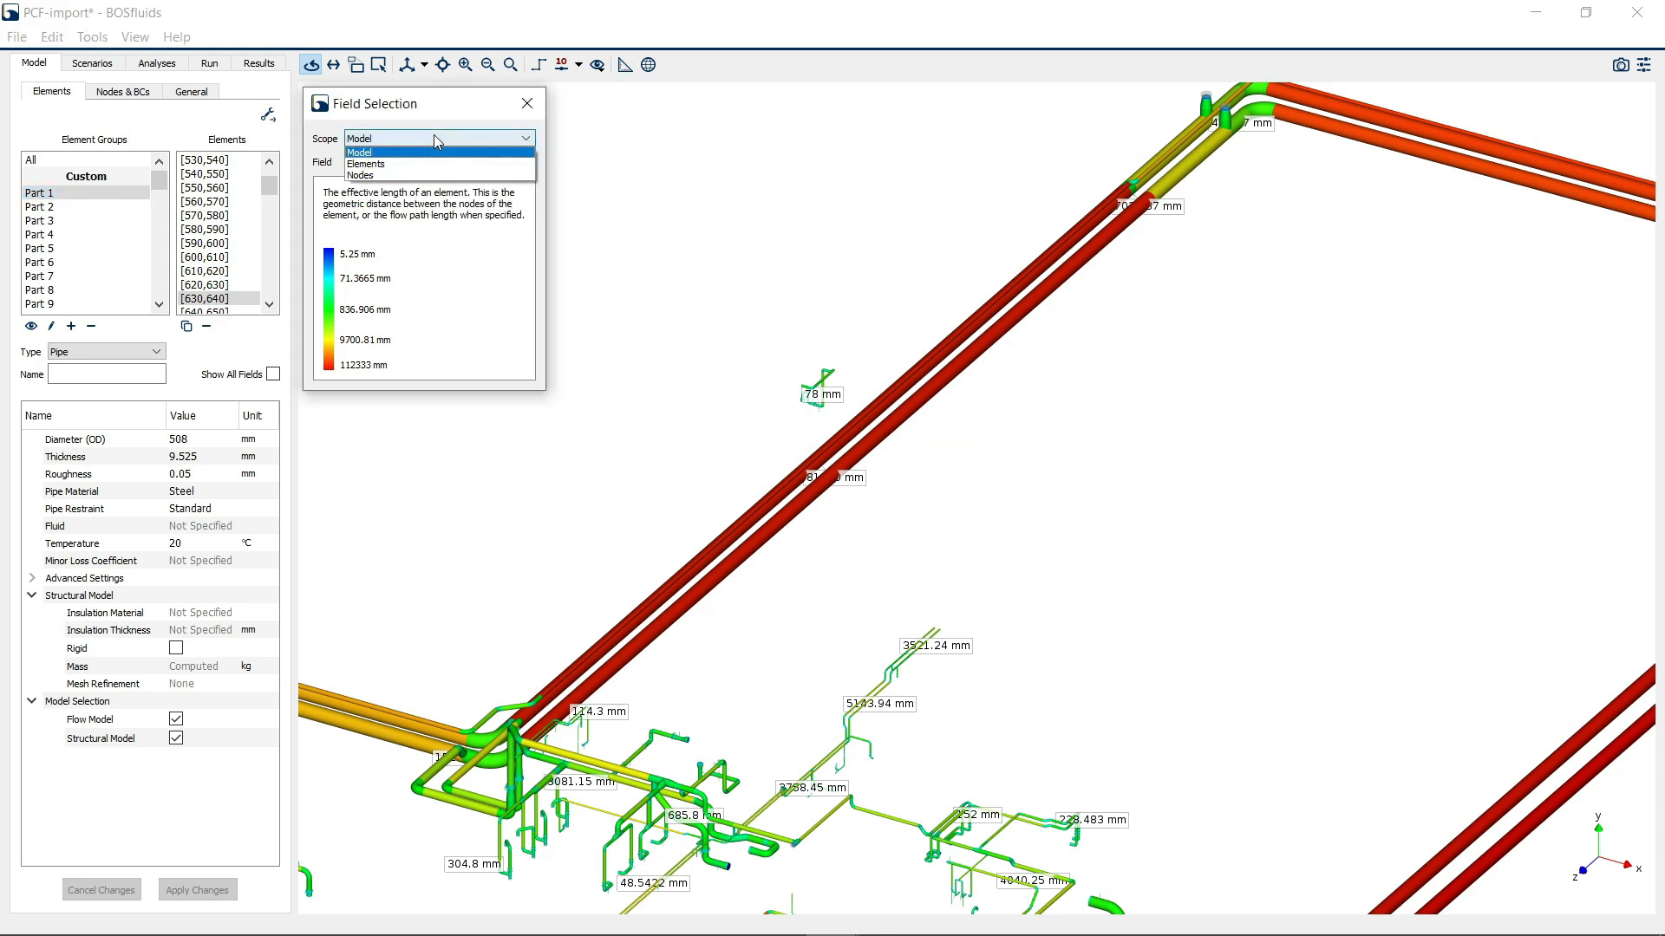
left_click(403, 141)
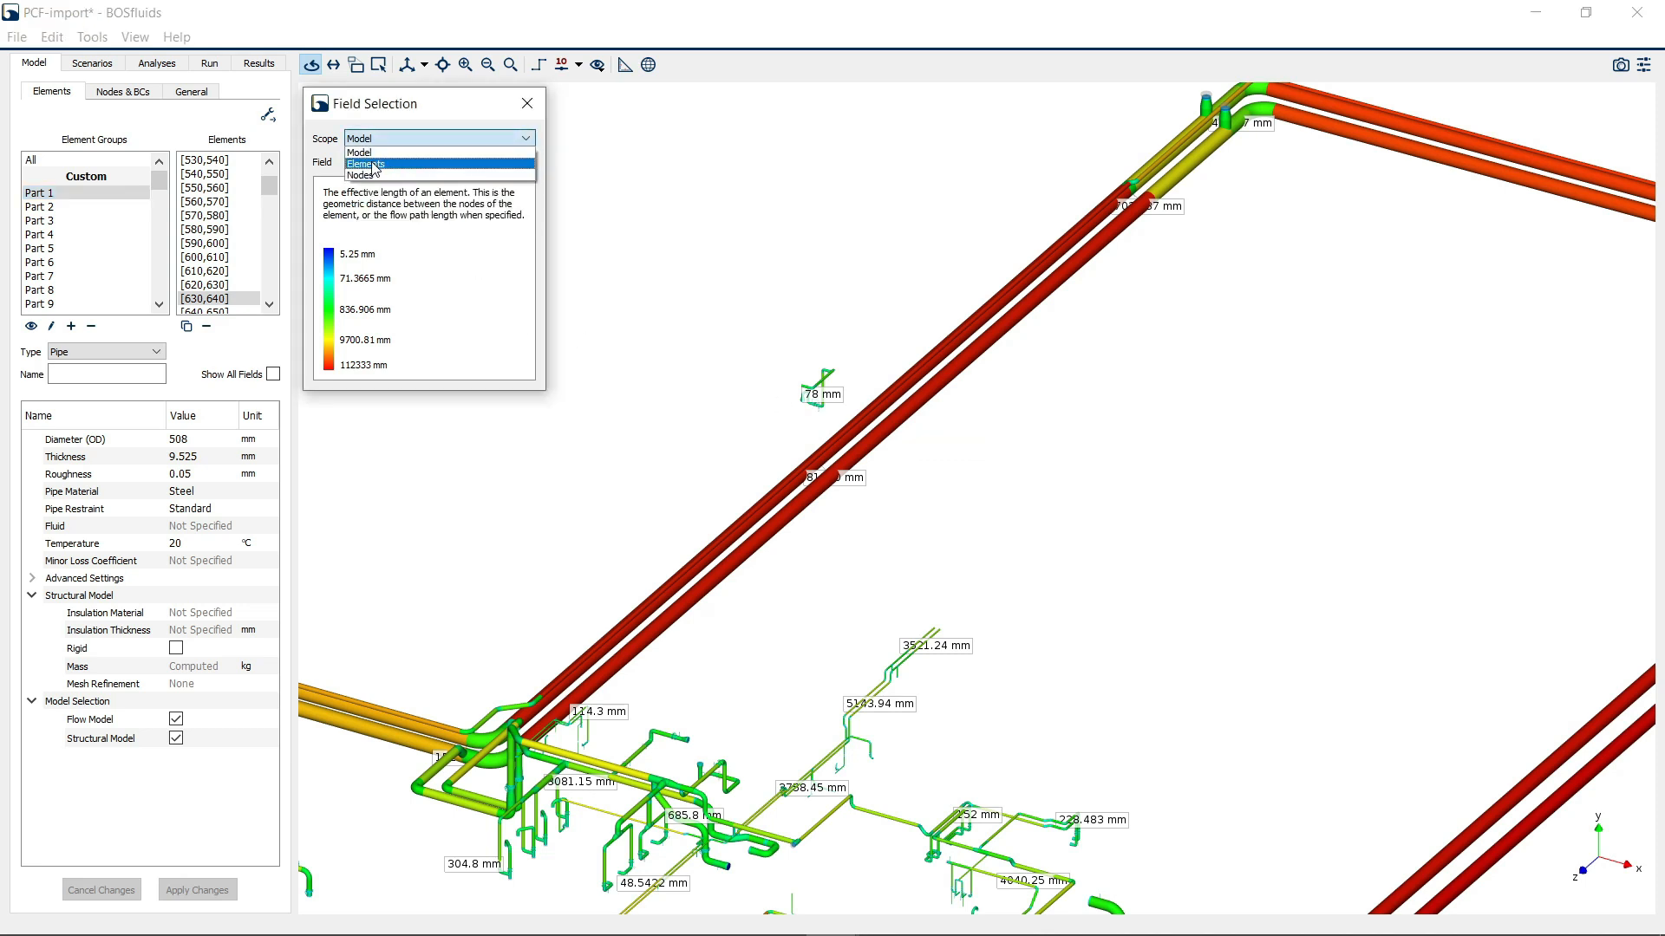
left_click(374, 164)
left_click(391, 163)
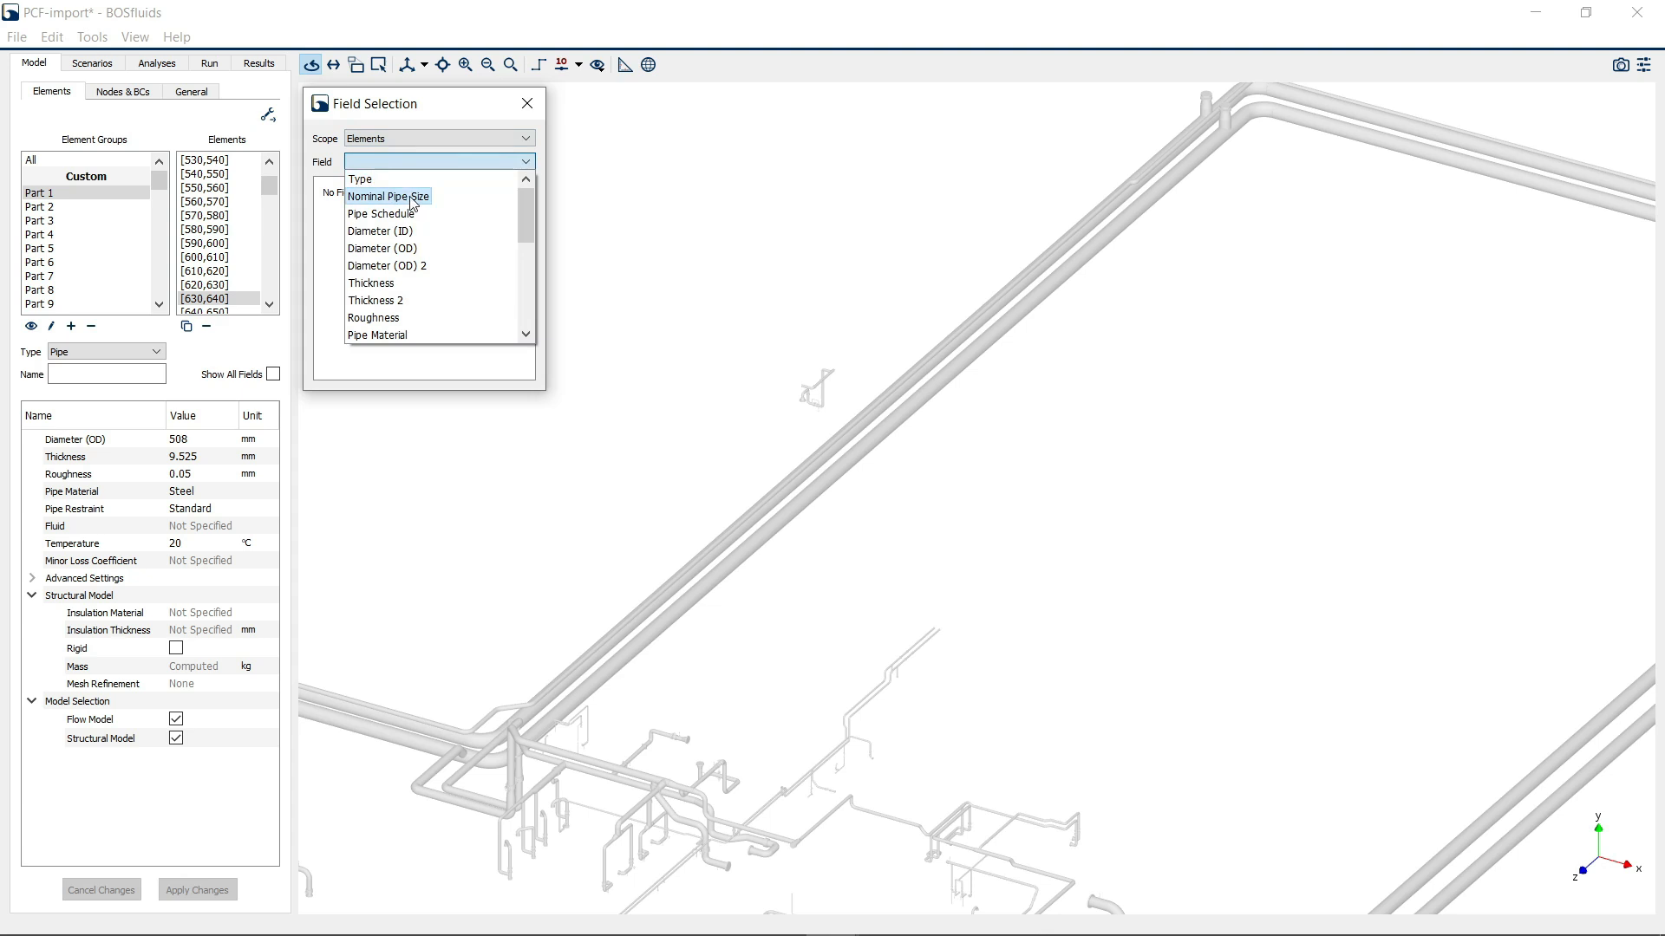
left_click(412, 198)
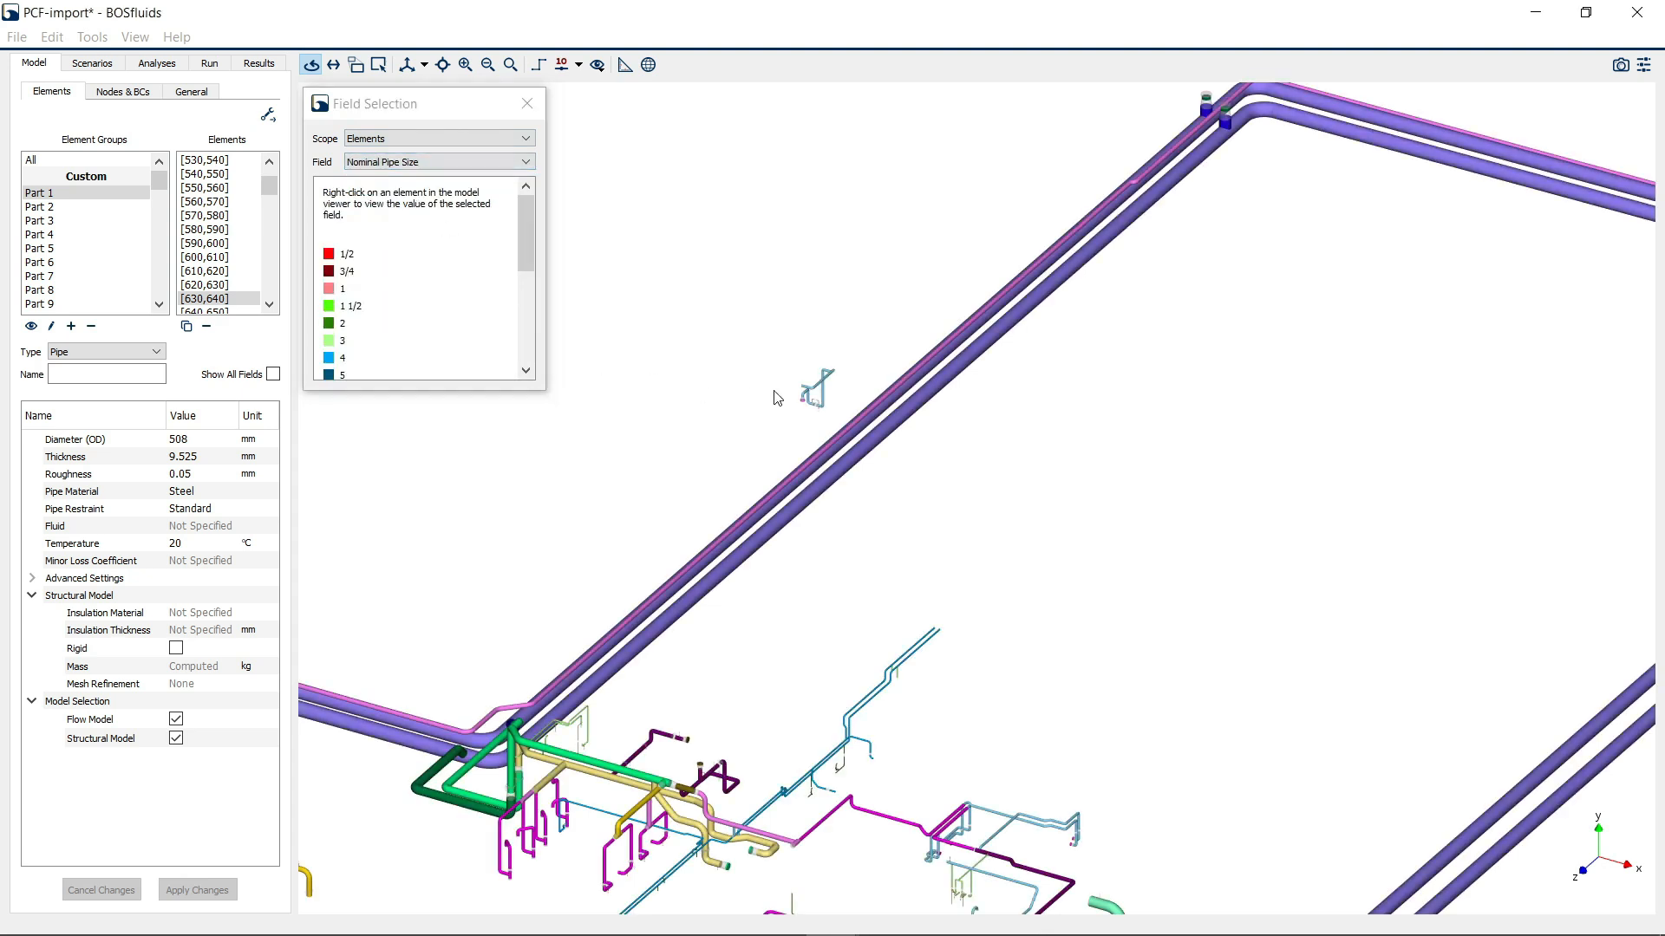
middle_click_drag(781, 390, 871, 304)
scroll(875, 299, "down", 5)
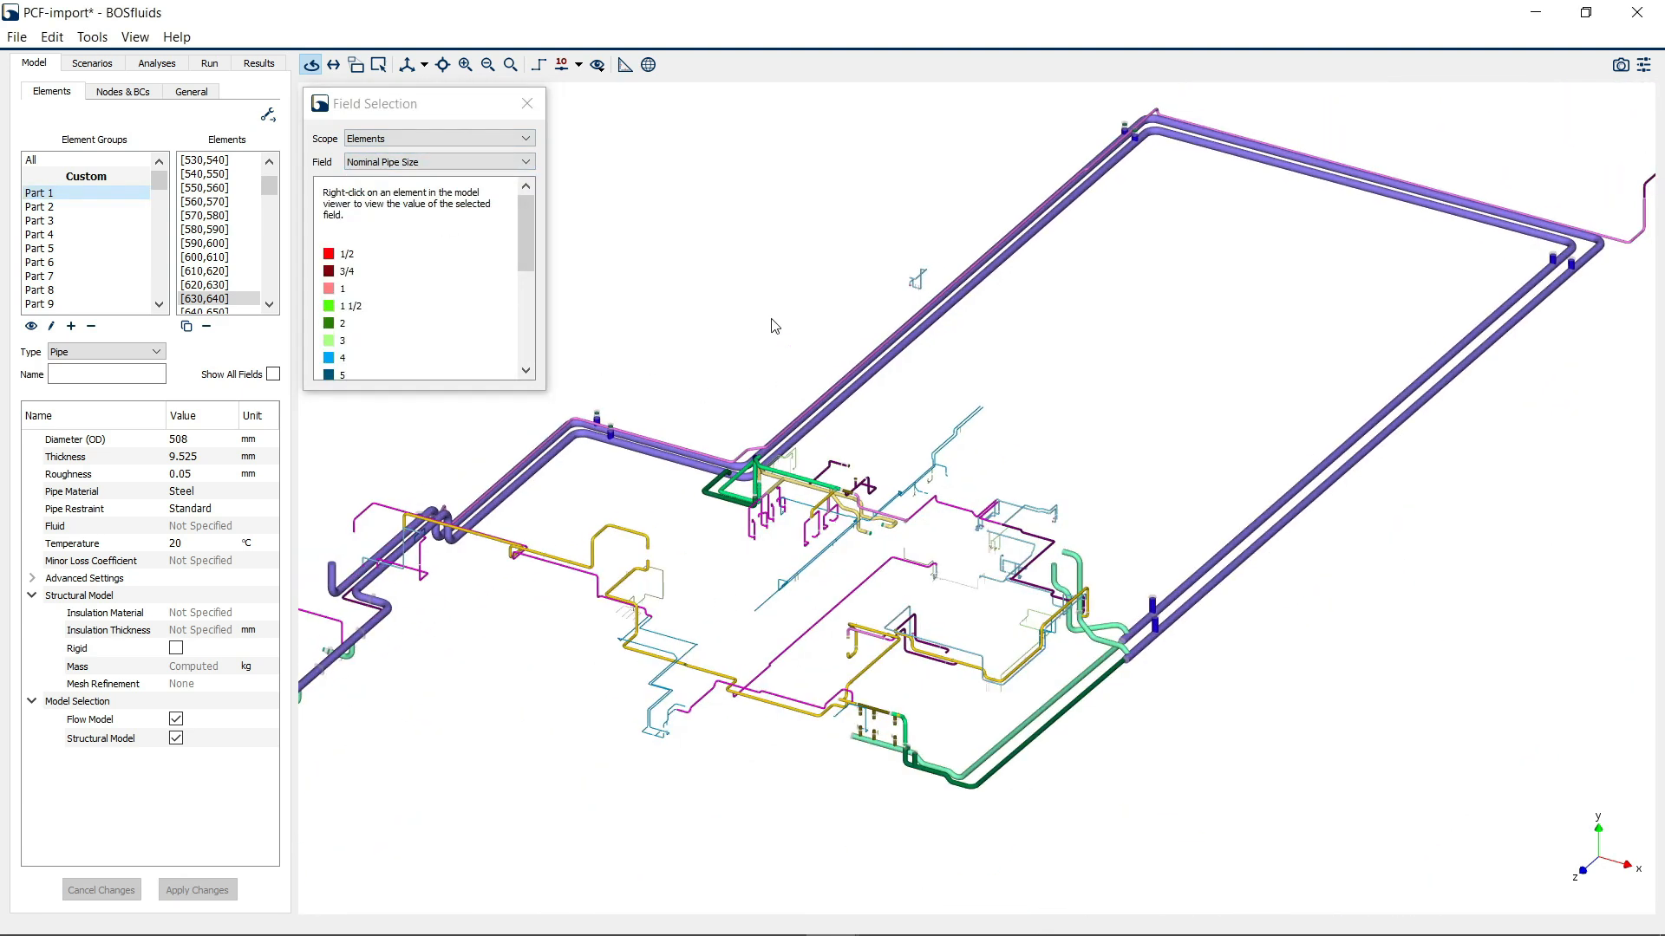
left_click_drag(524, 257, 526, 333)
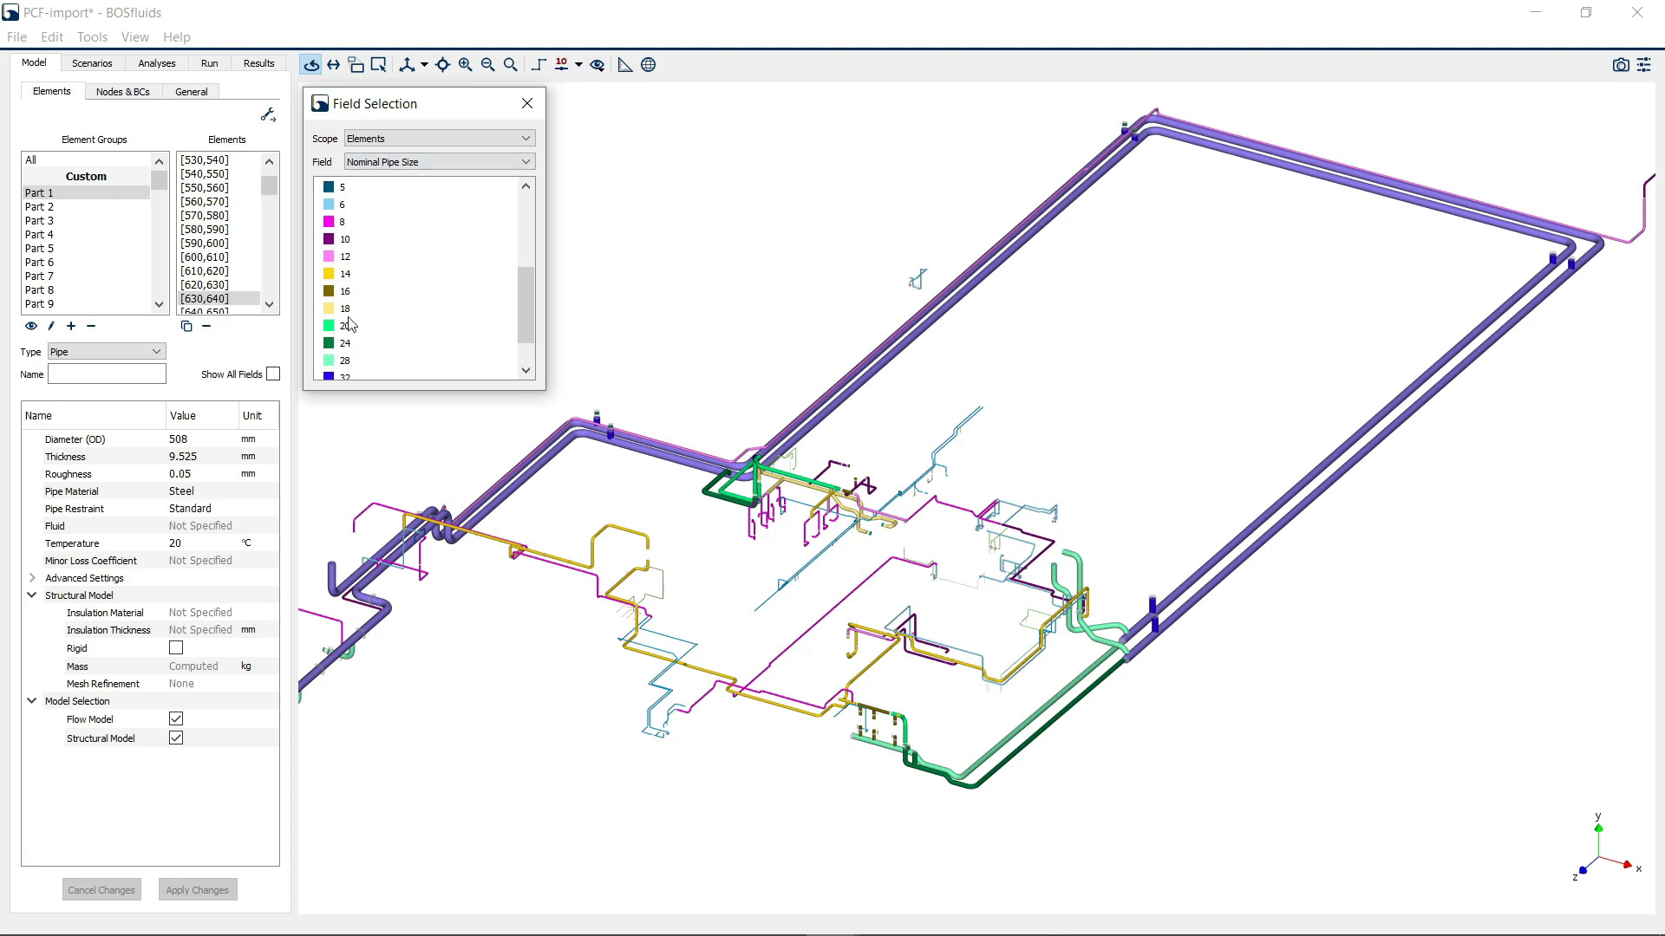
Color the elements by Pipe Schedule and examine how the schedules are distributed over the small-bore and main lines
left_click(453, 165)
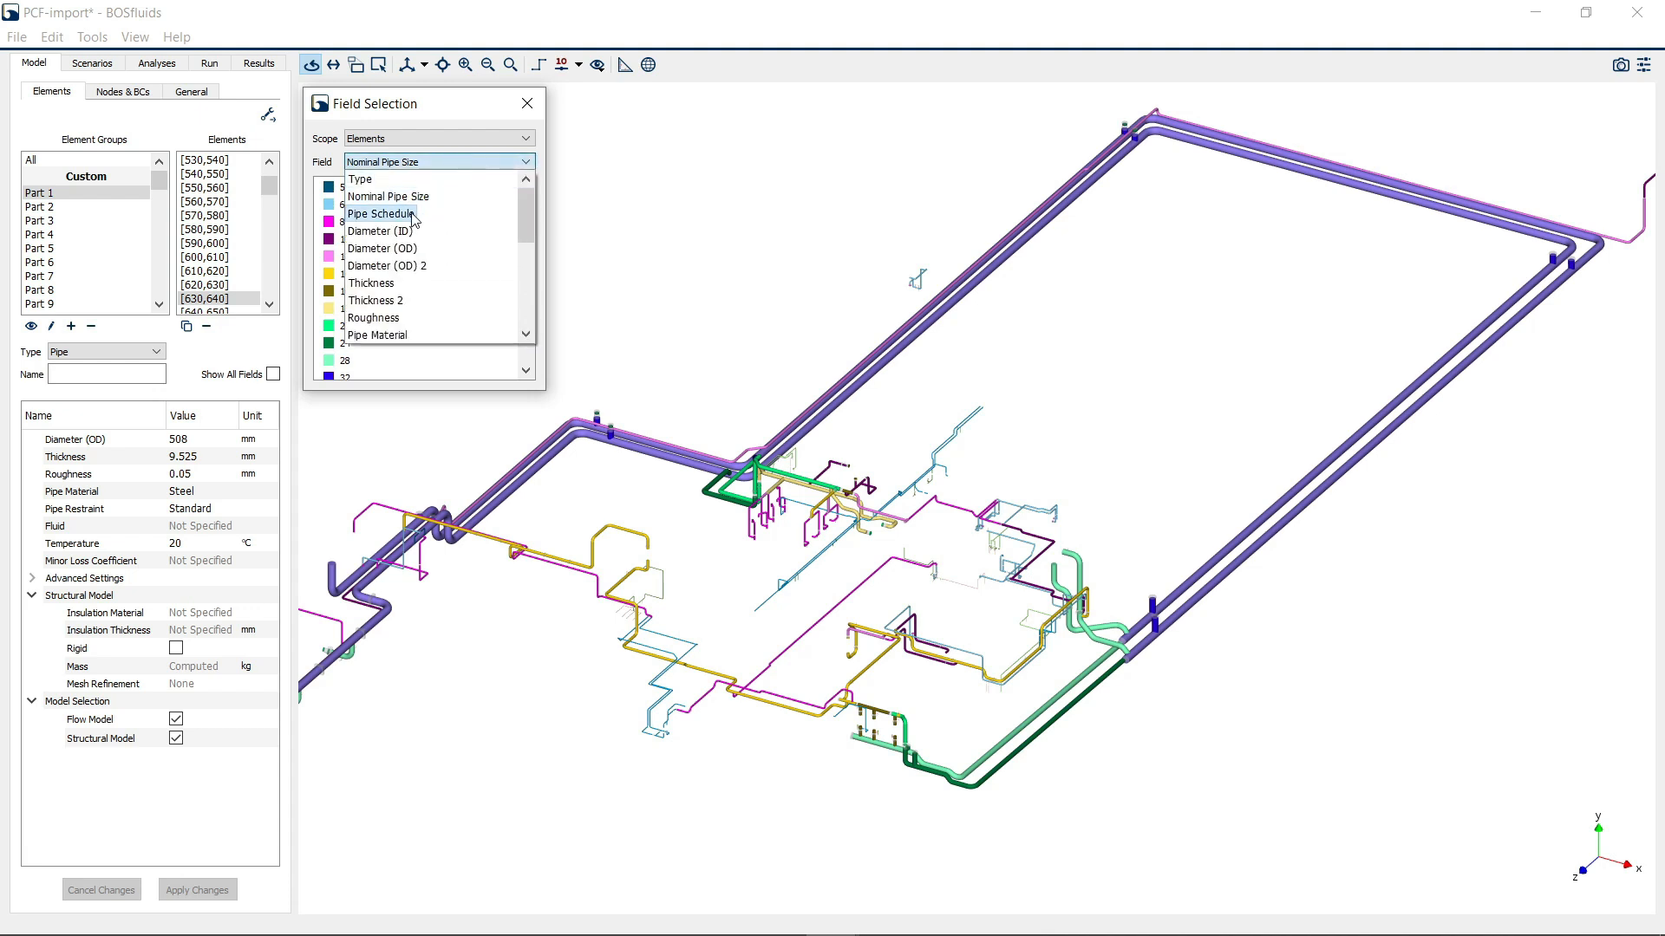
left_click(411, 216)
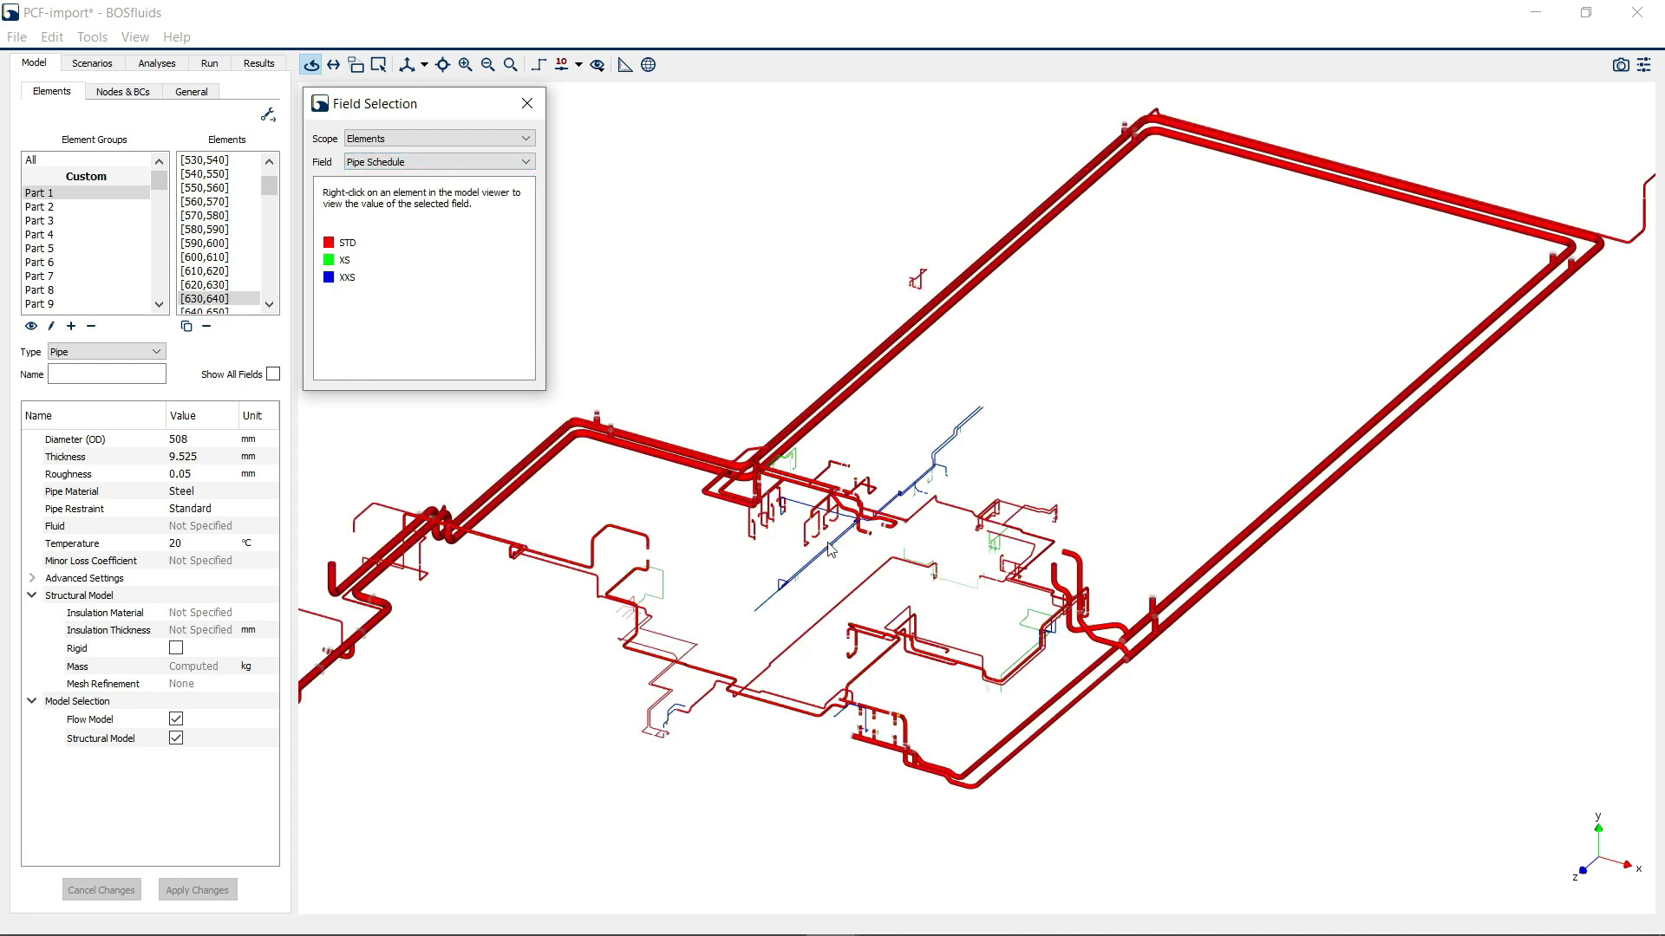
scroll(831, 548, "up", 10)
middle_click_drag(797, 551, 807, 557)
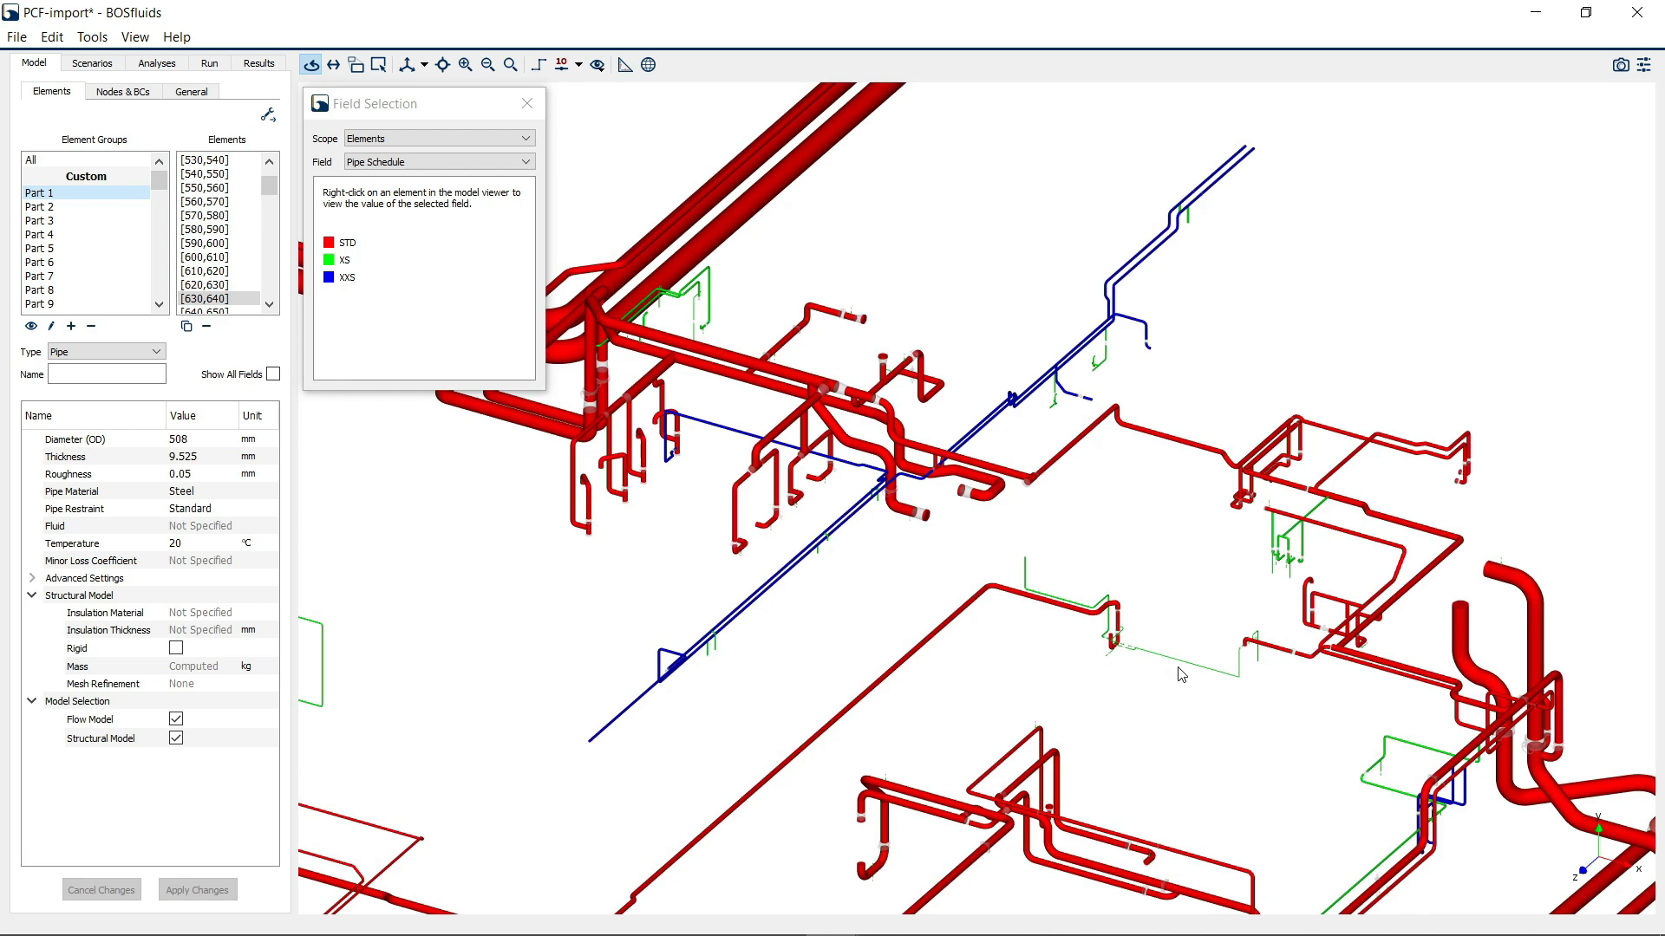
scroll(1181, 675, "down", 8)
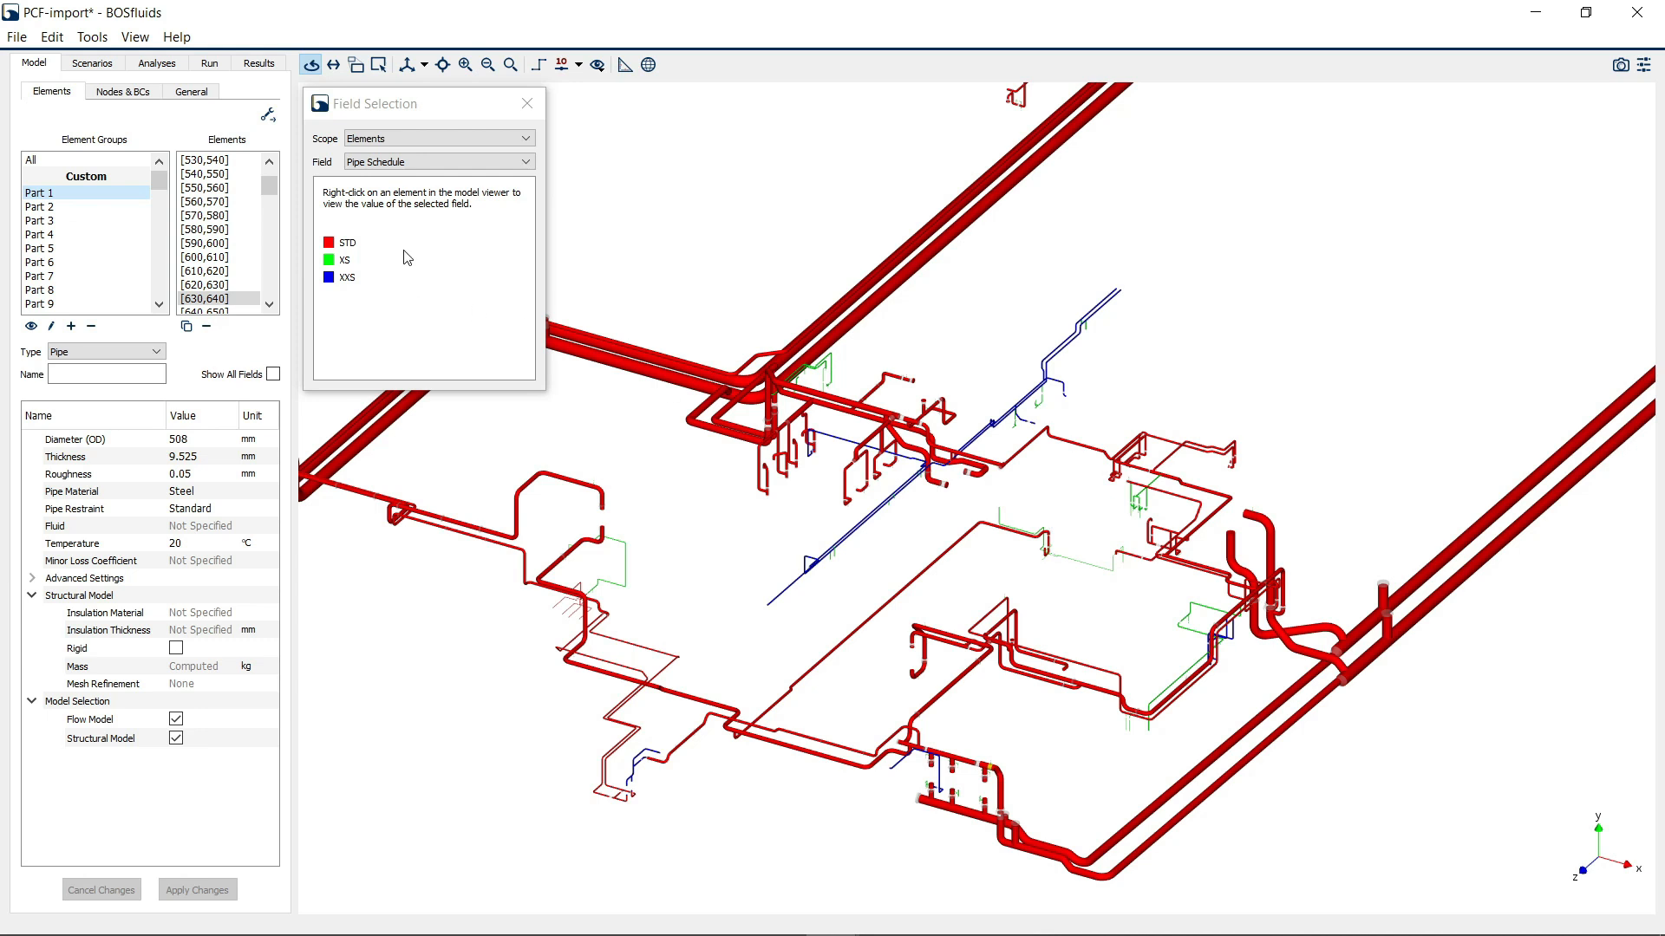
Color the elements by Diameter (ID) and look through the legend of inner diameters
left_click(405, 166)
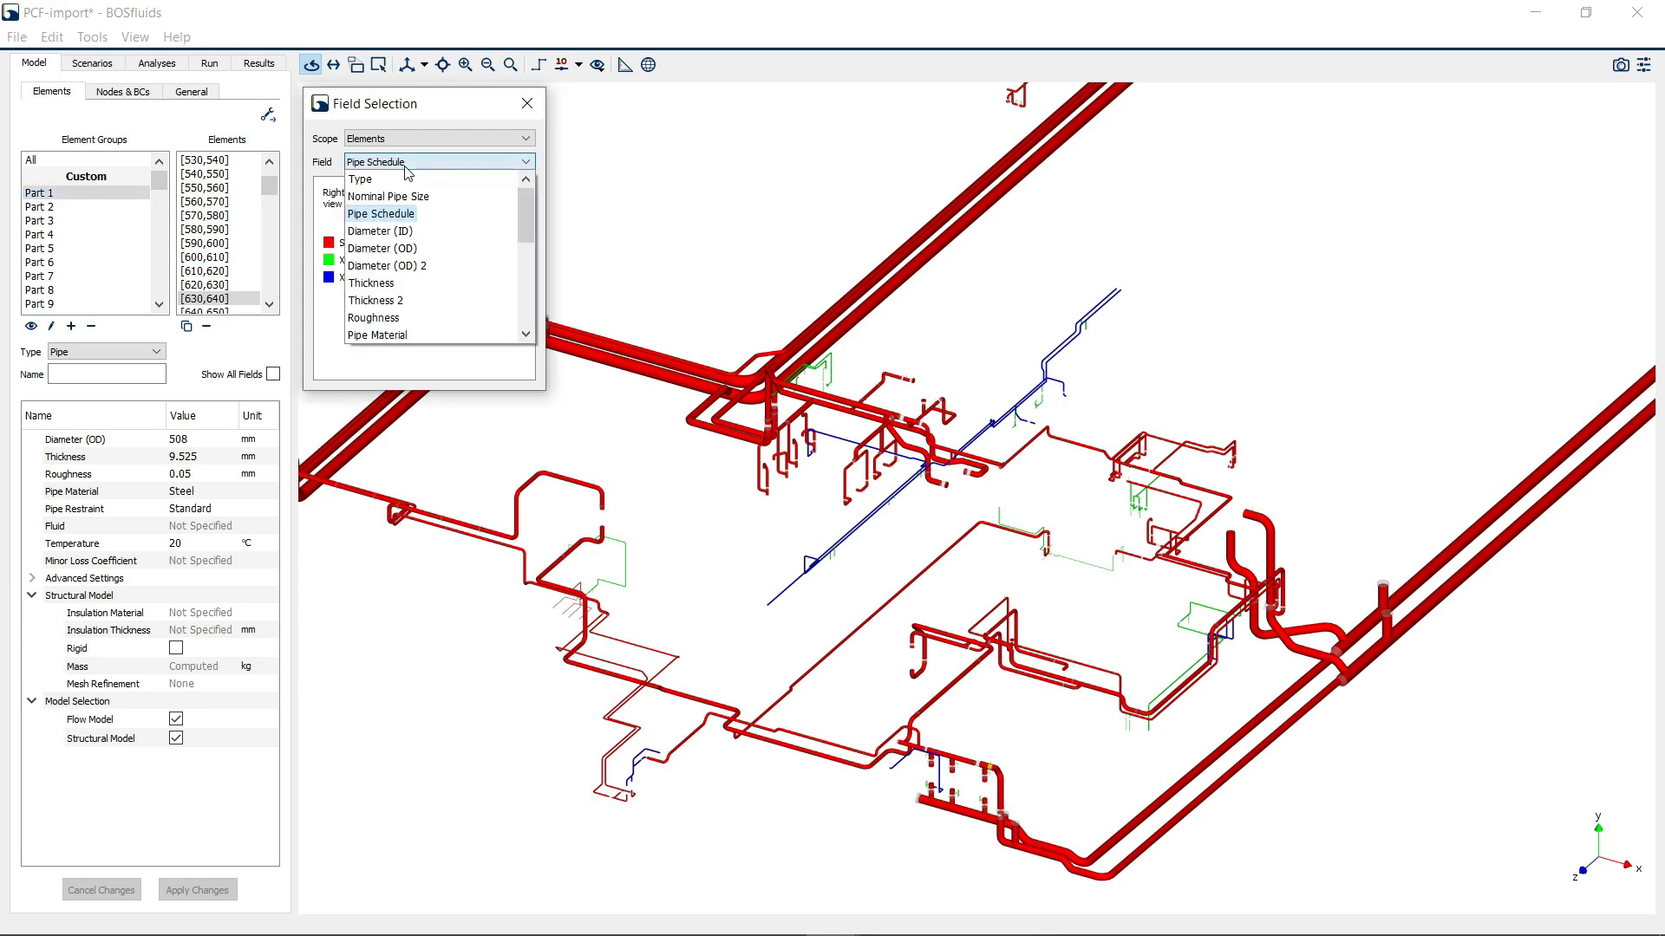
left_click(401, 232)
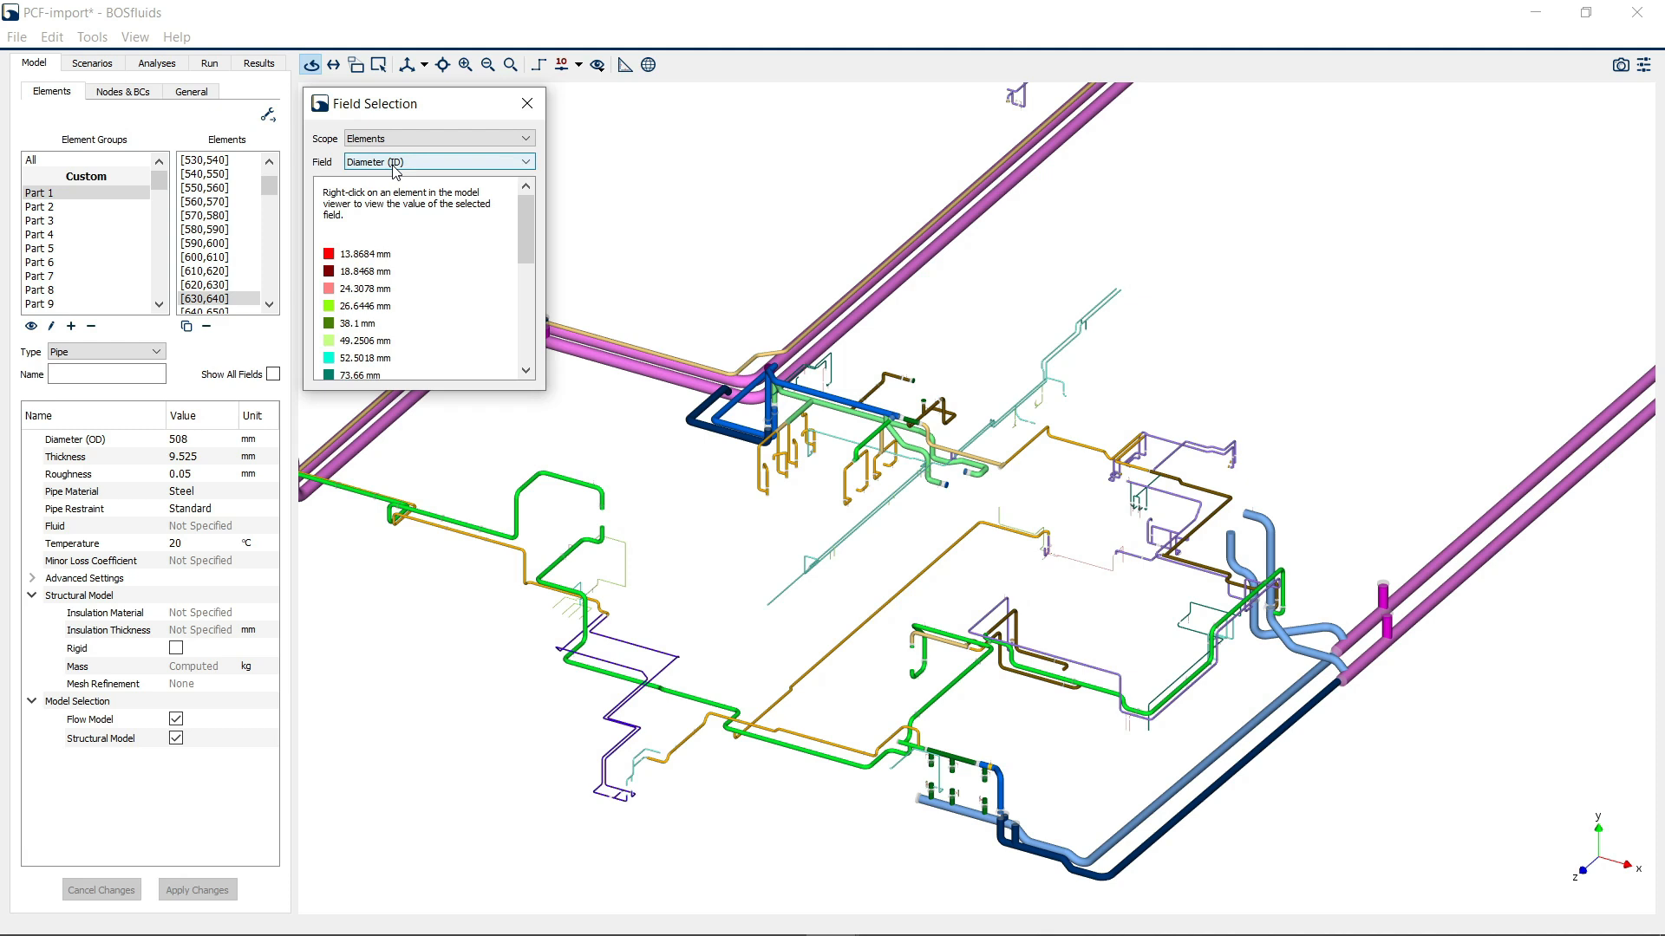
left_click_drag(522, 238, 525, 317)
scroll(523, 319, "up", 5)
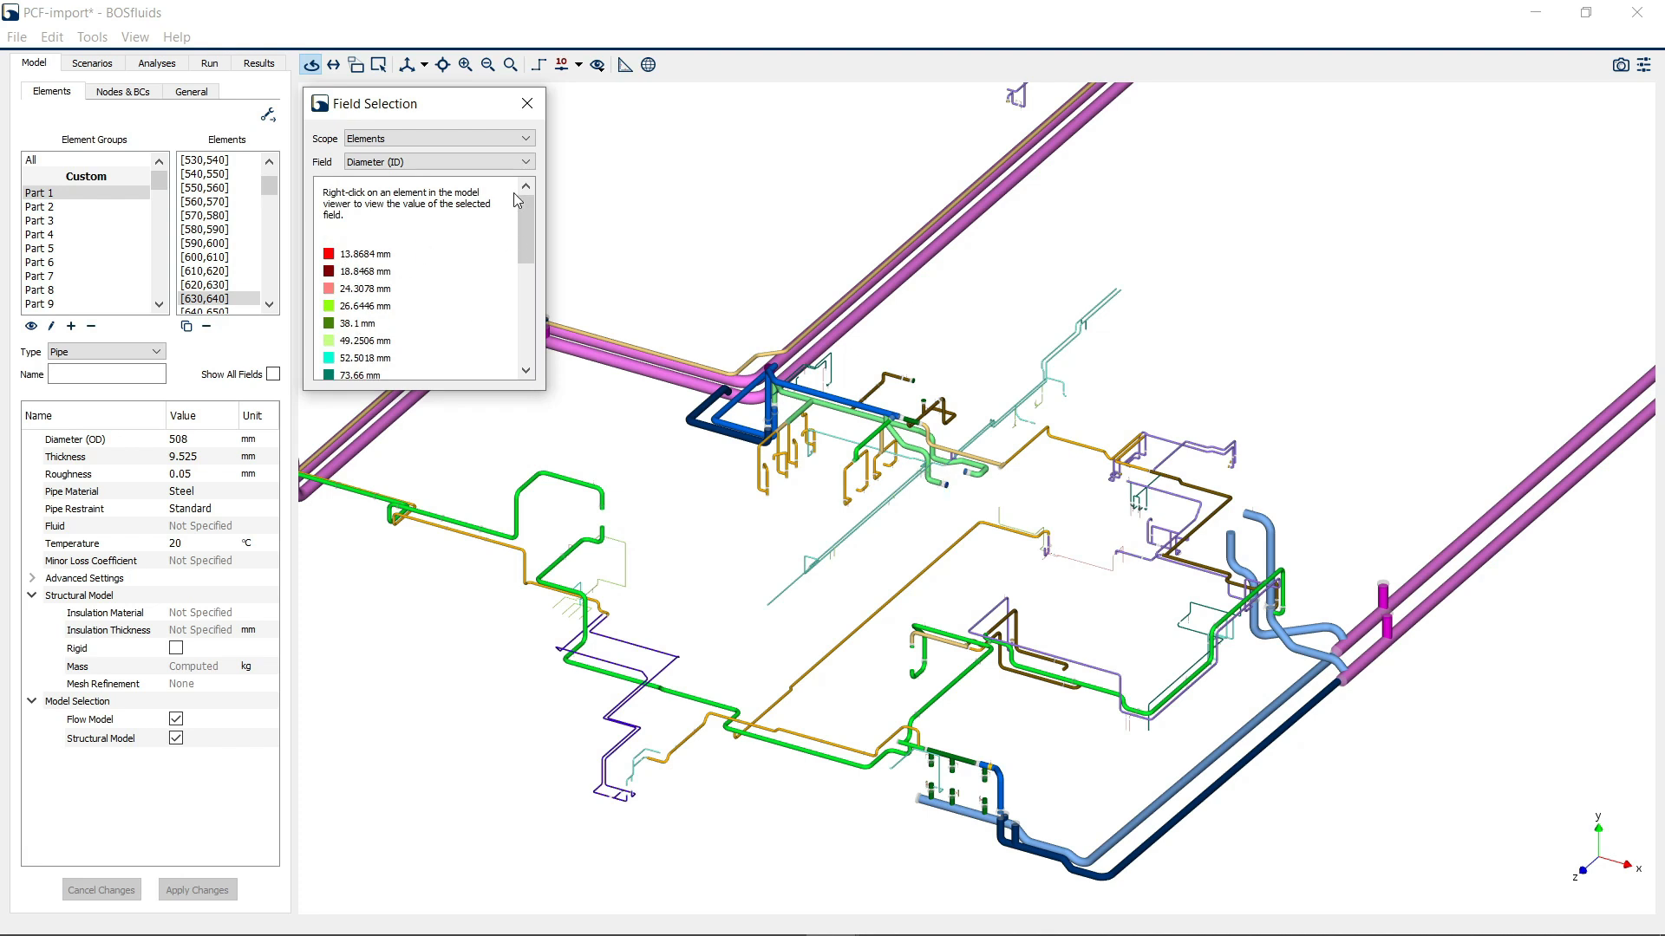
Color the elements by Pipe Material and examine which lines in the network are steel and which are GRE55
left_click(524, 164)
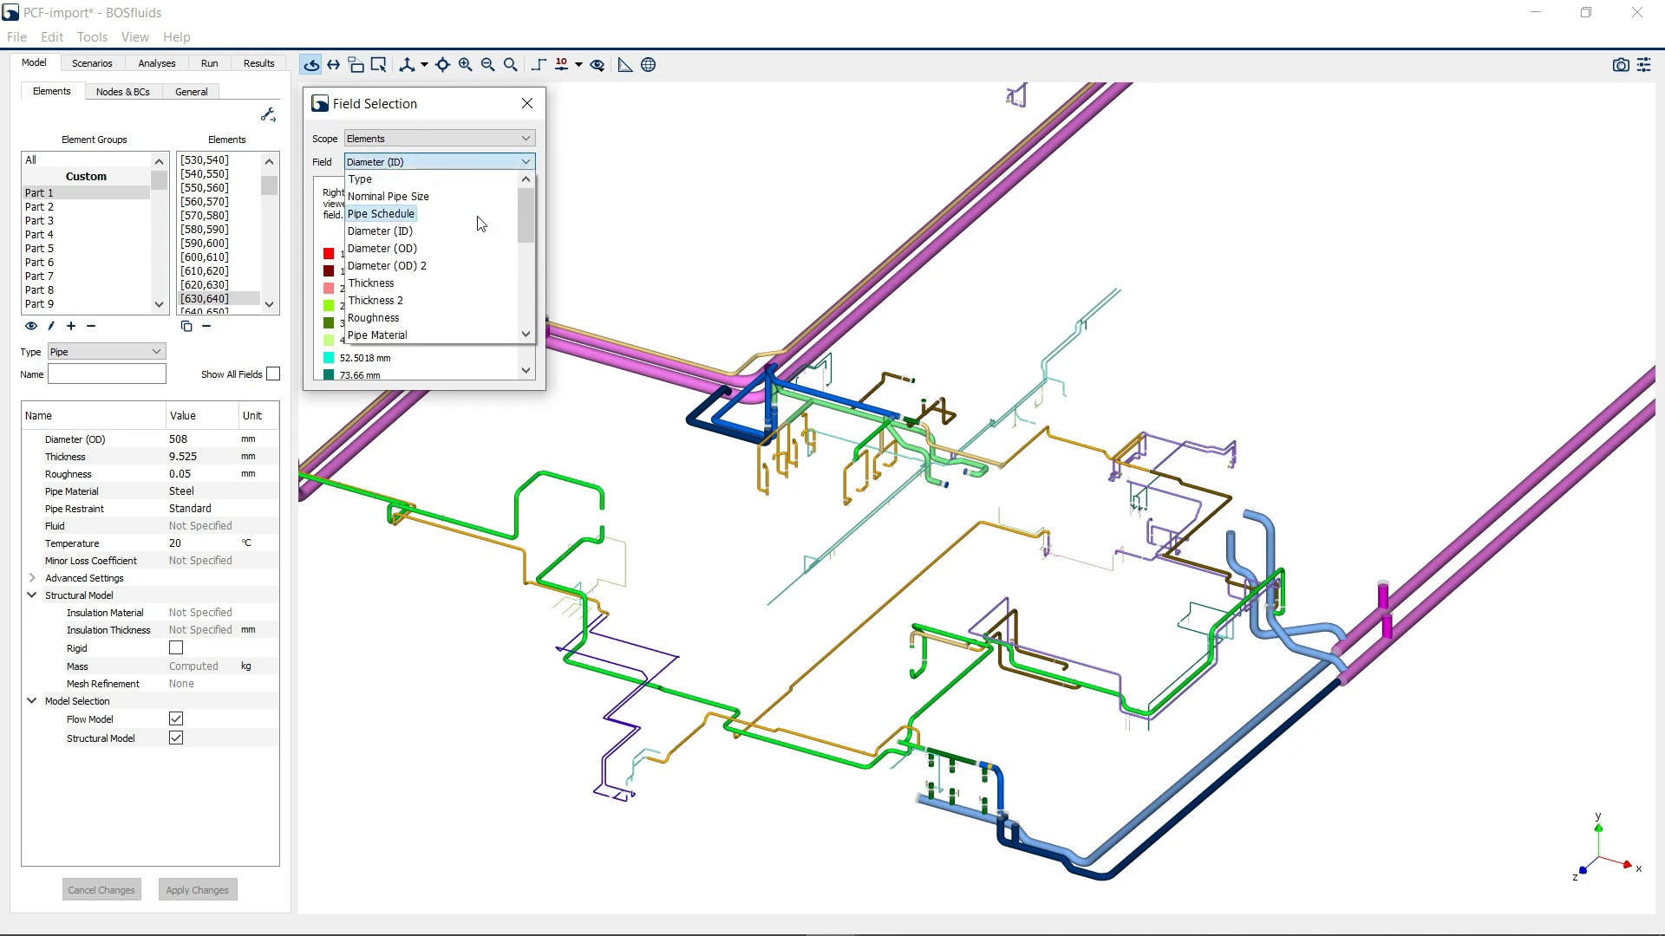
scroll(451, 309, "down", 1)
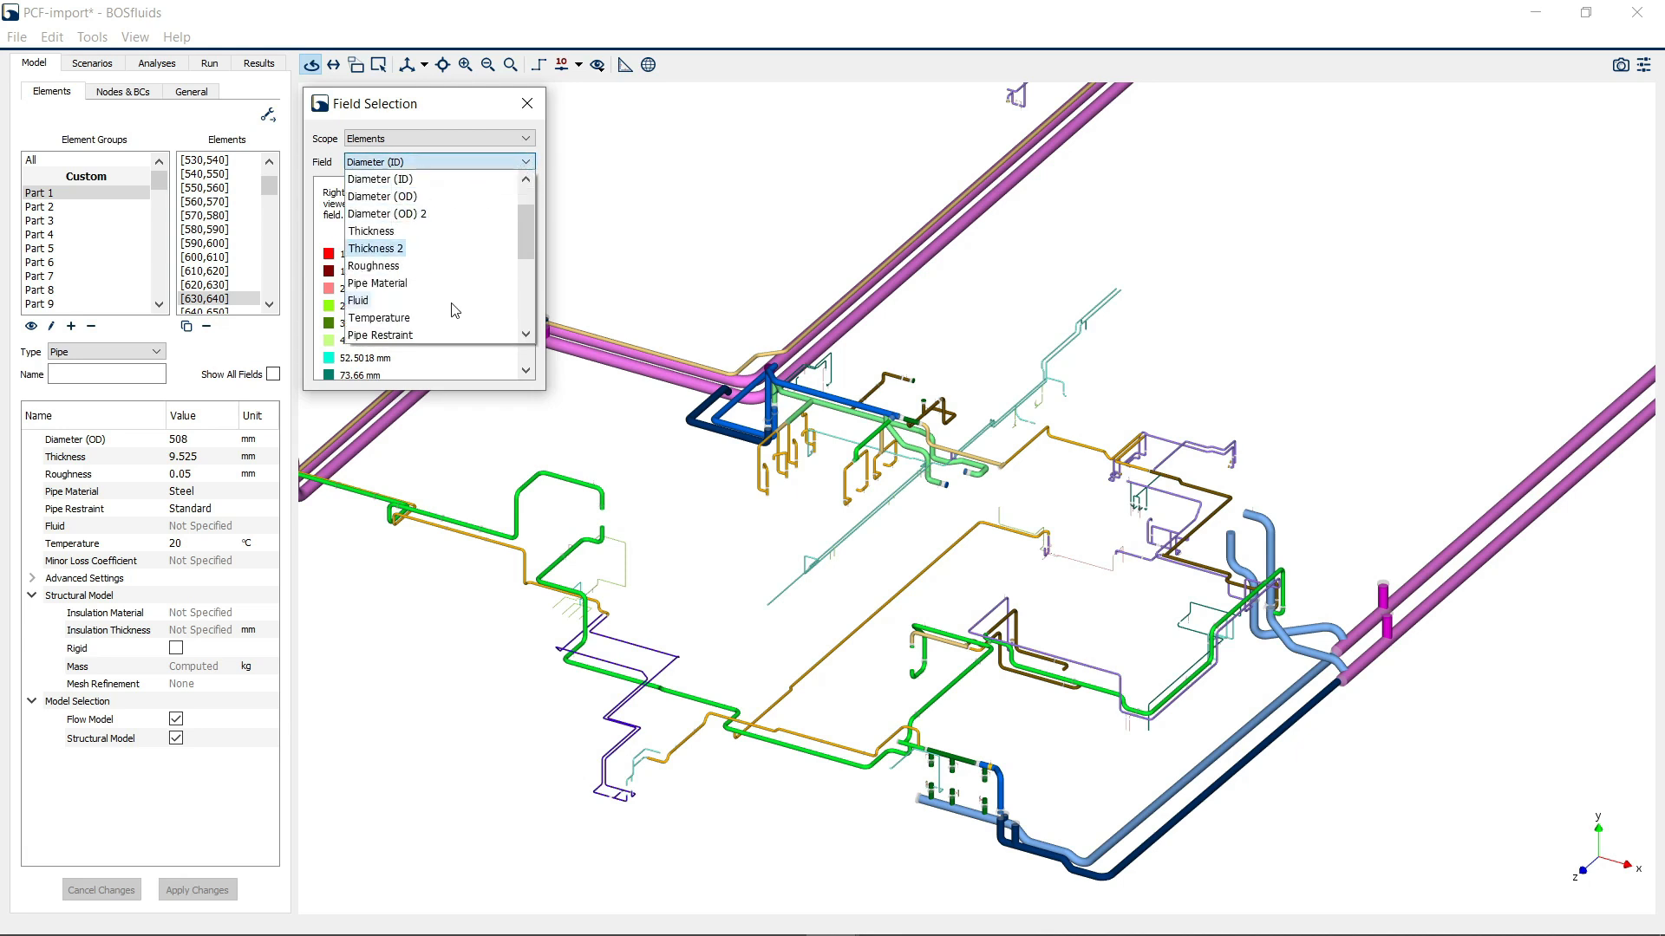
left_click(402, 284)
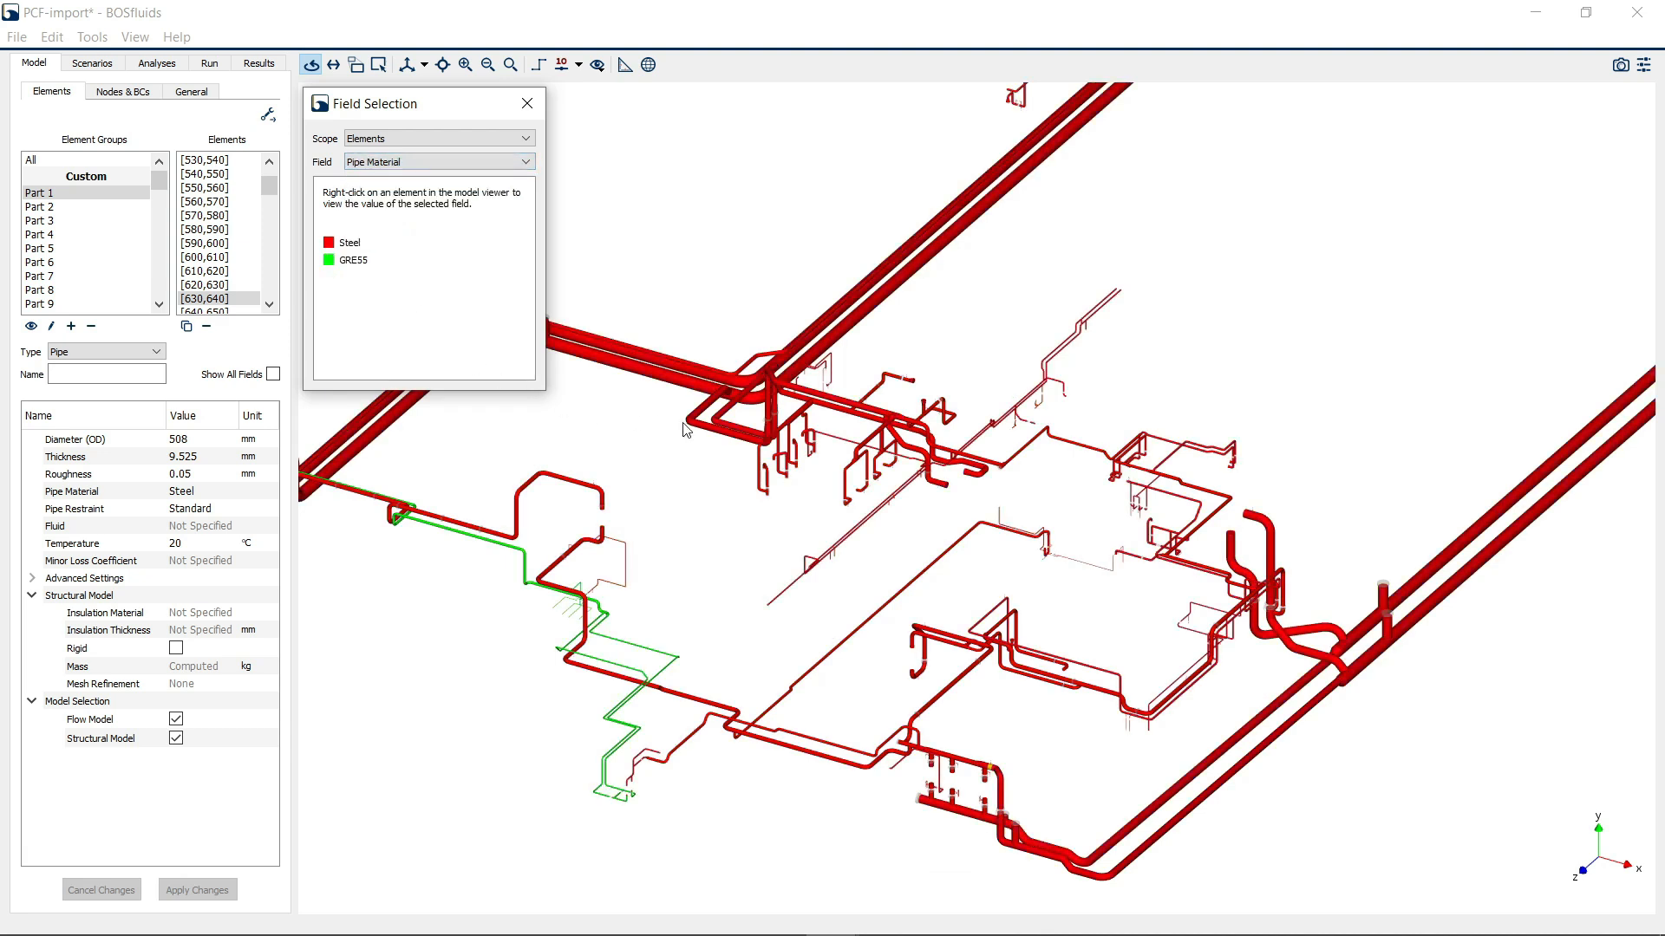
scroll(870, 394, "up", 2)
scroll(869, 394, "down", 3)
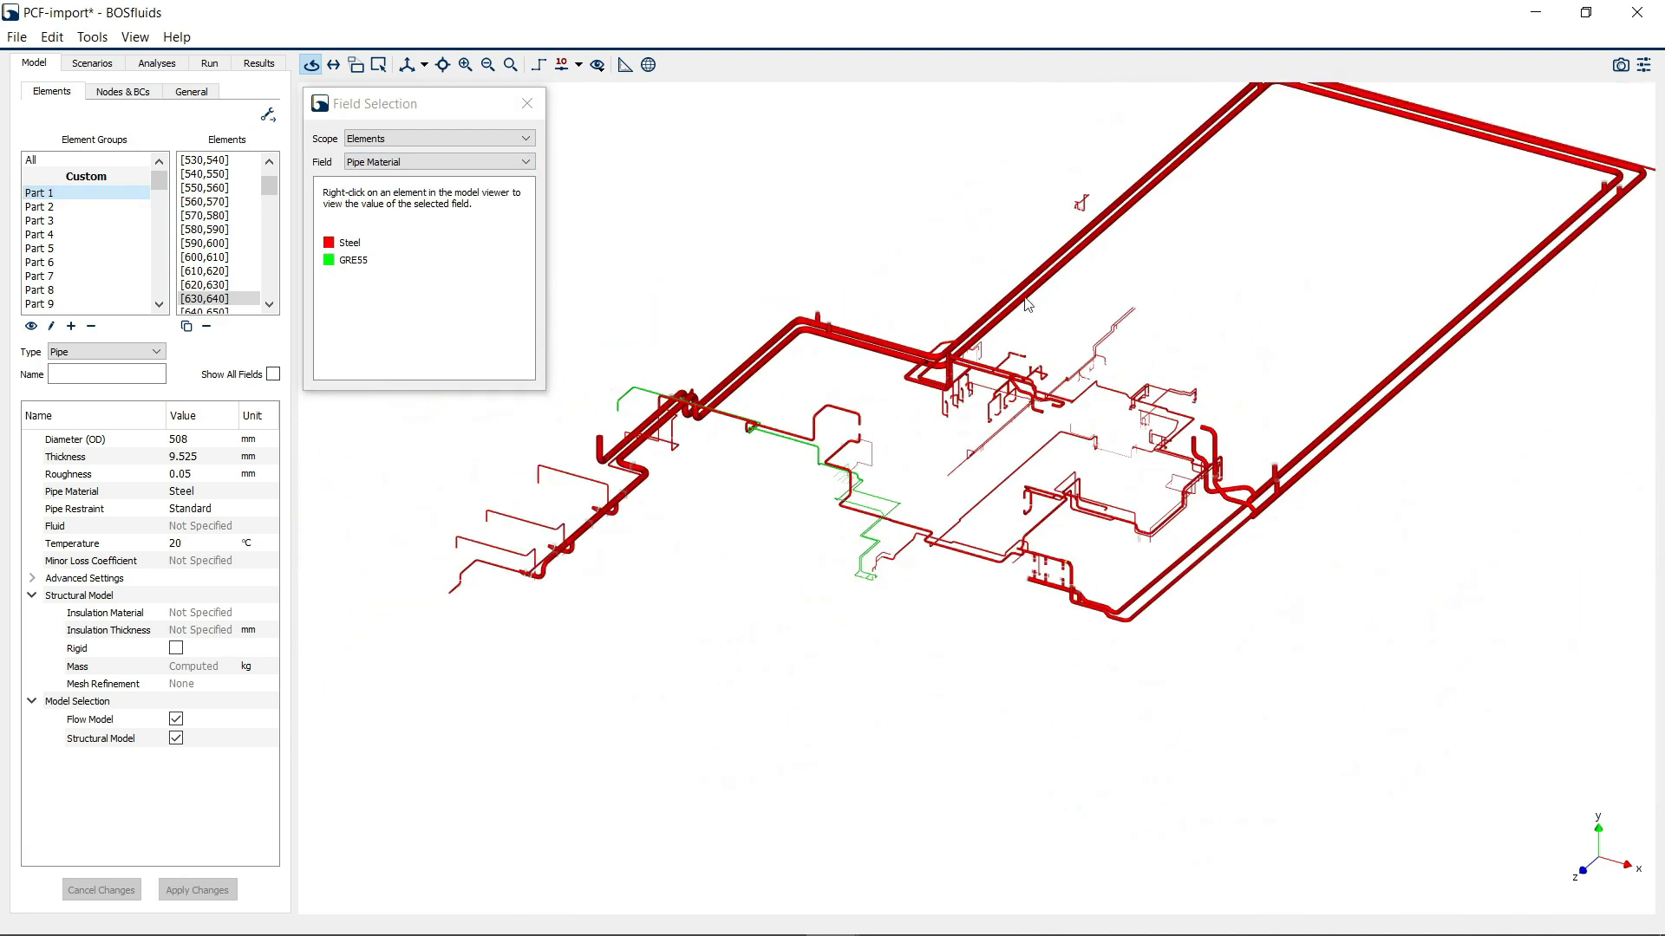
scroll(828, 488, "up", 4)
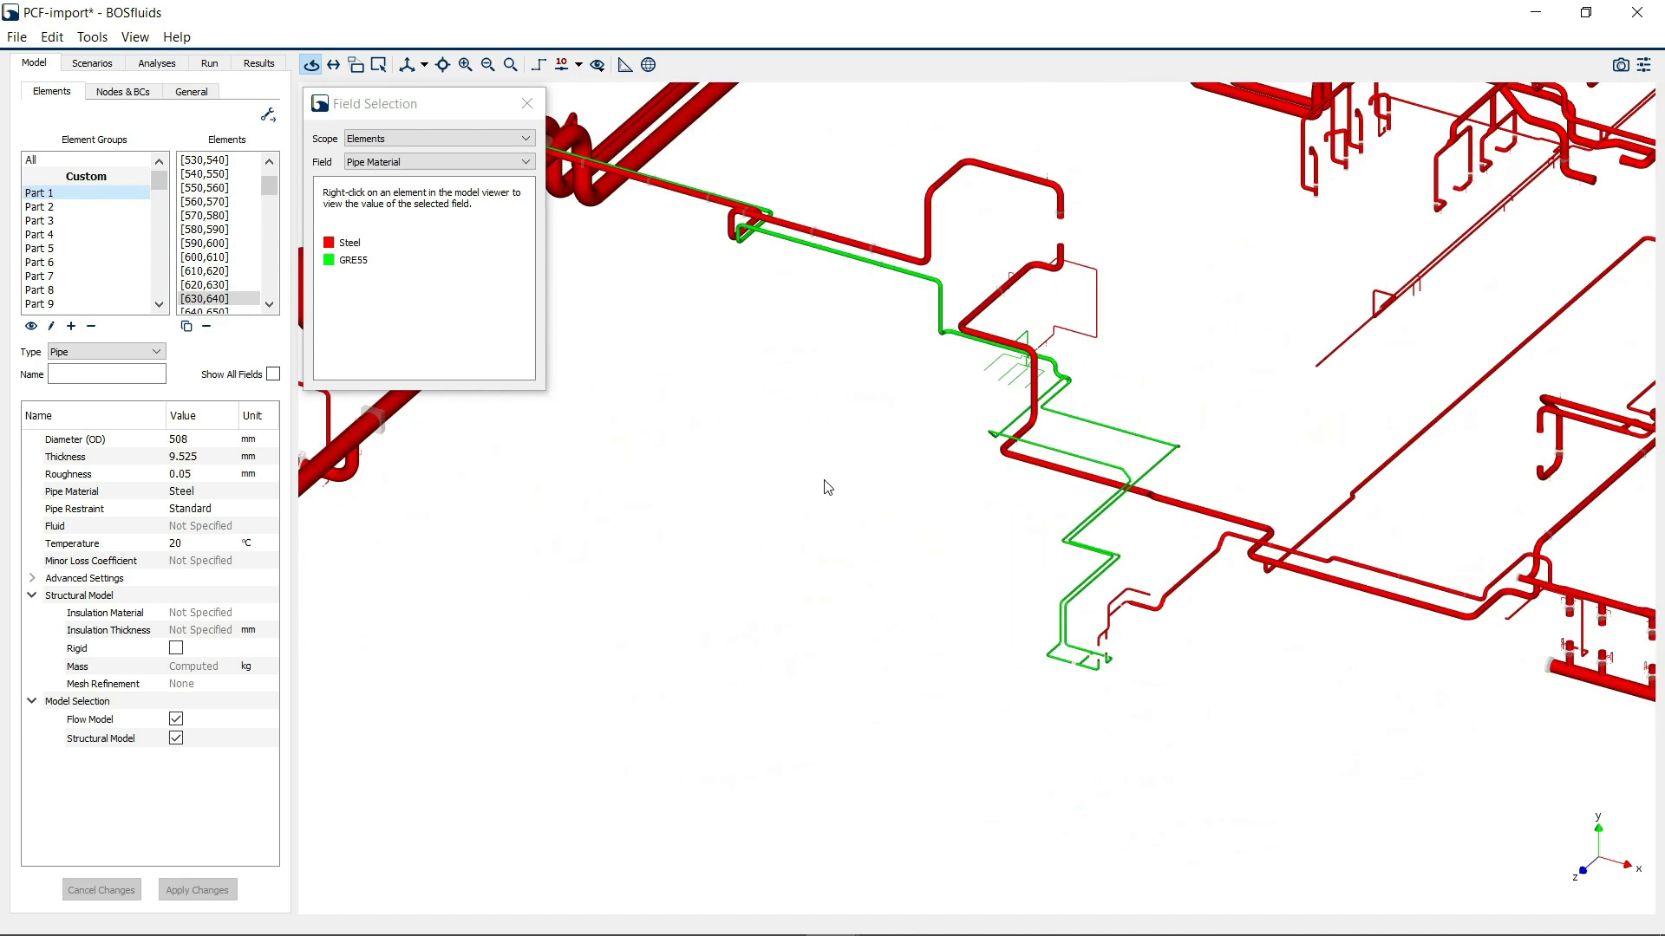
middle_click_drag(999, 638, 1135, 672)
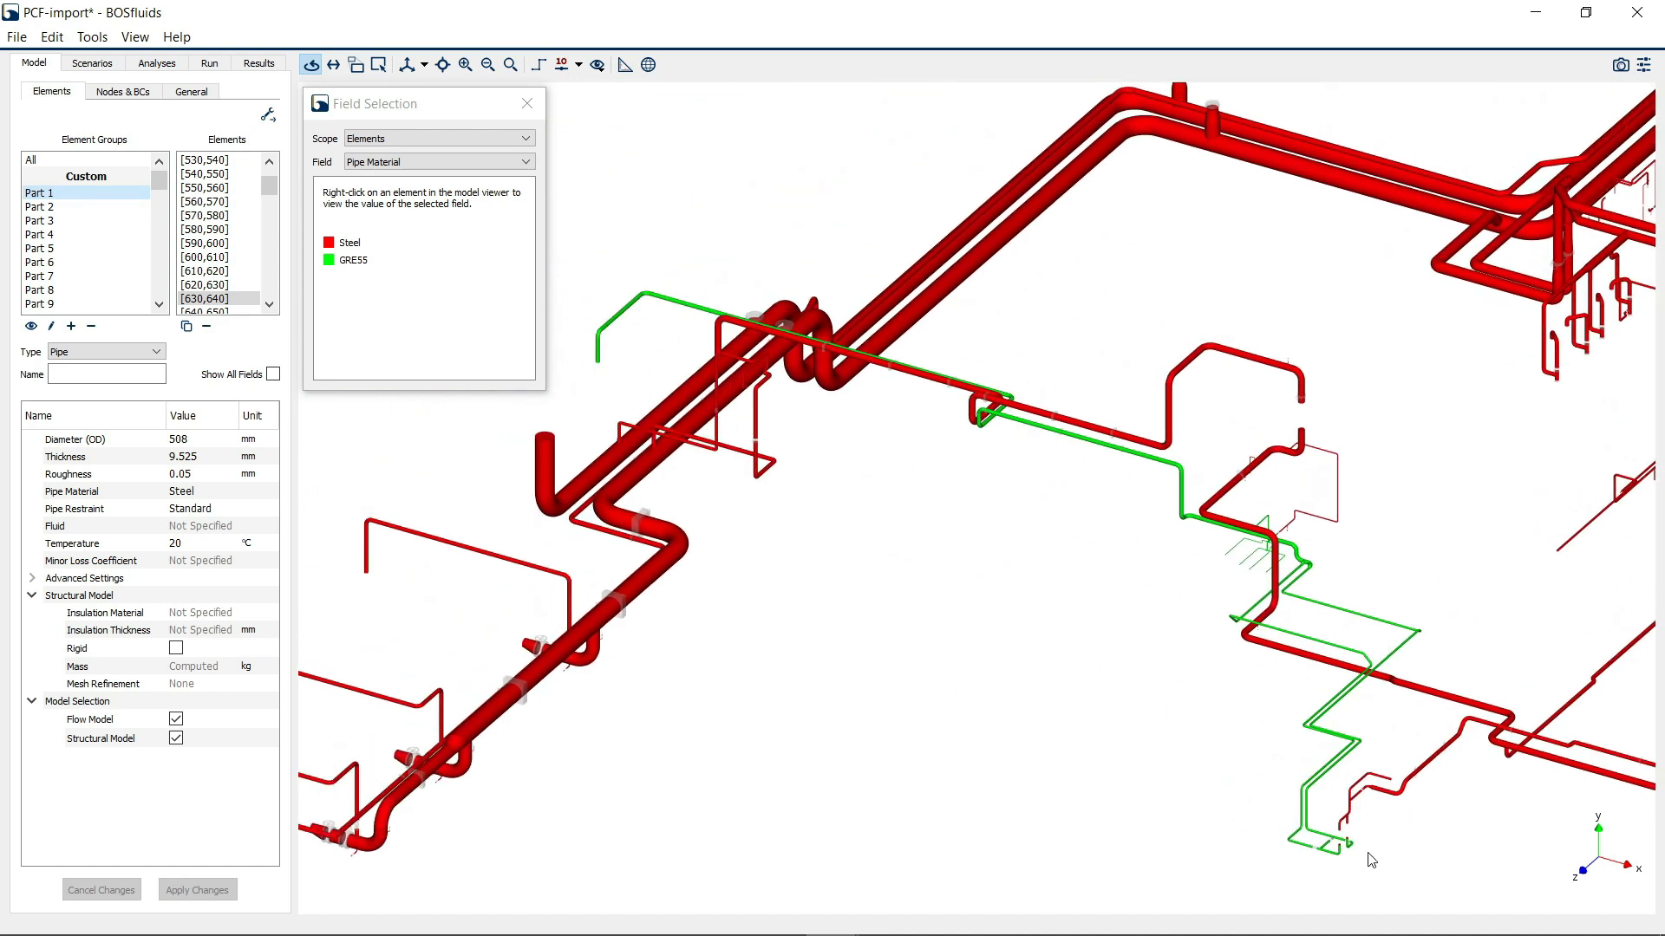
middle_click_drag(1370, 867, 1008, 791)
middle_click_drag(1023, 453, 1055, 609)
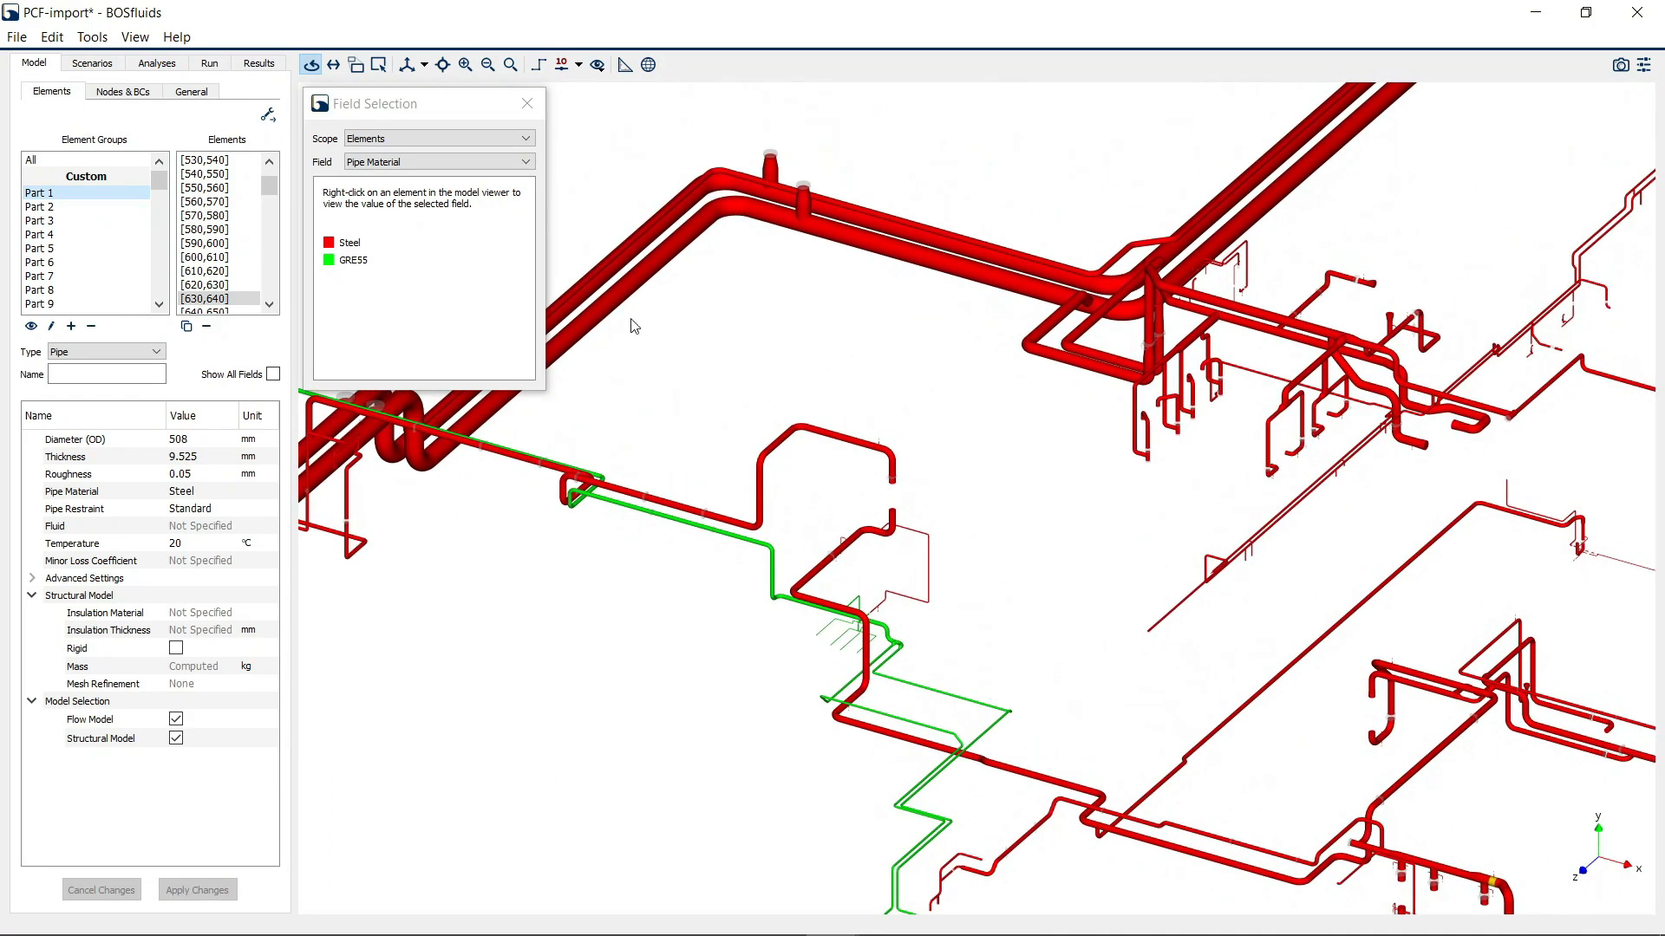
Look through the remaining element fields, view the whole network colored by Pipe Material, and close the field coloring
left_click(449, 165)
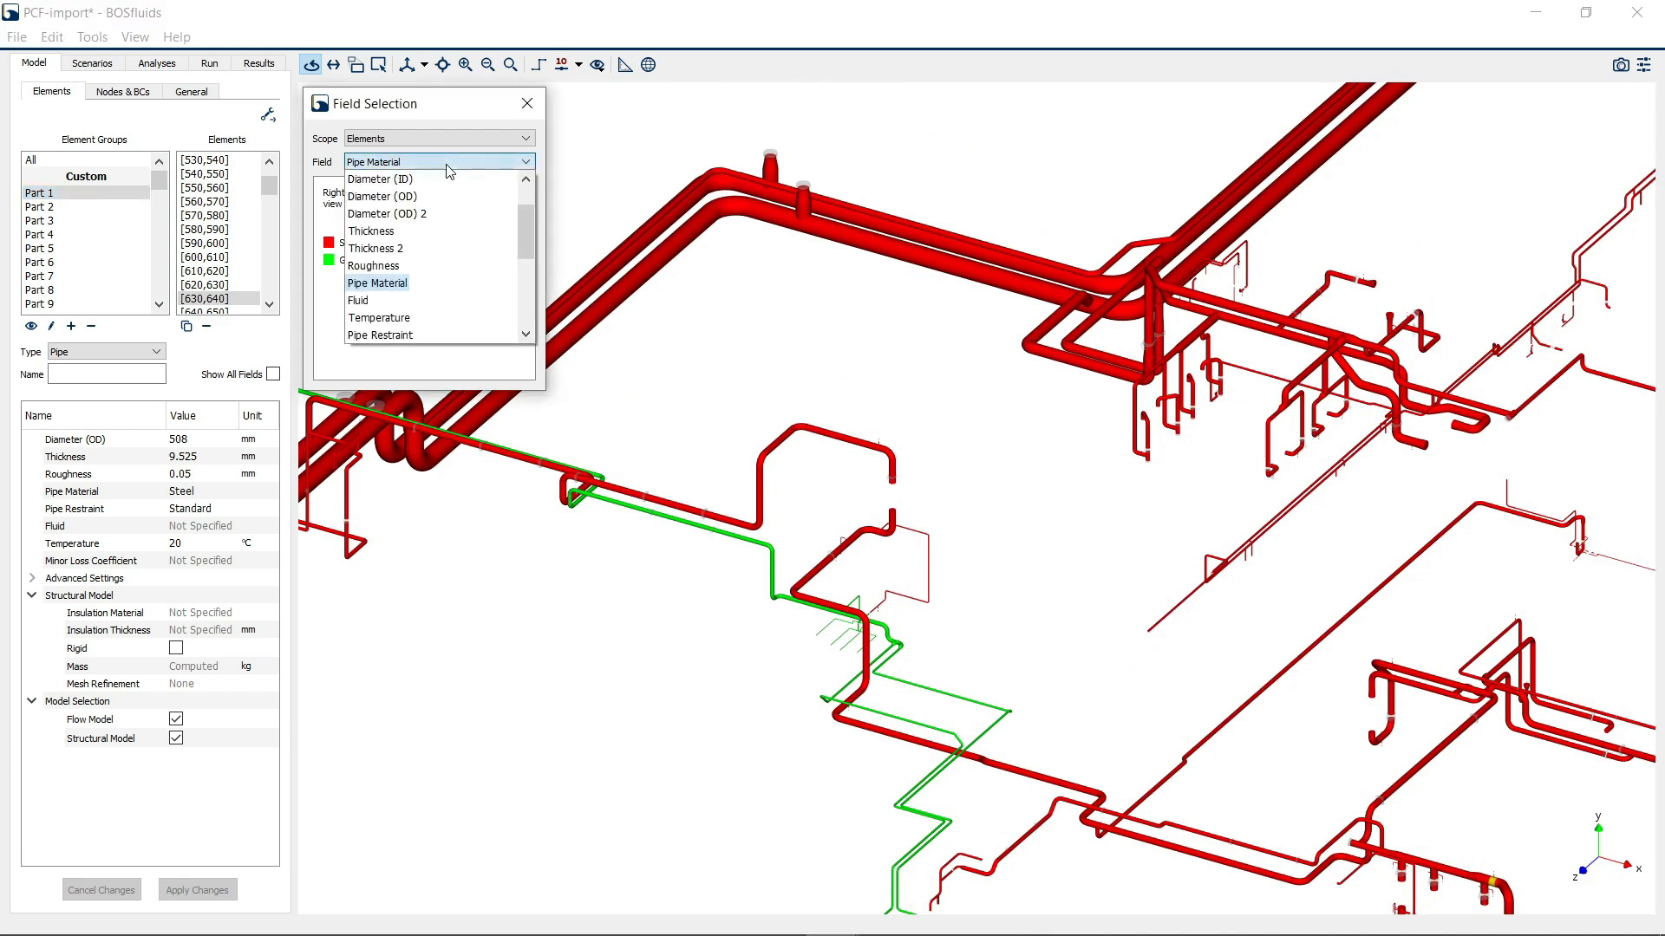
scroll(463, 251, "down", 1)
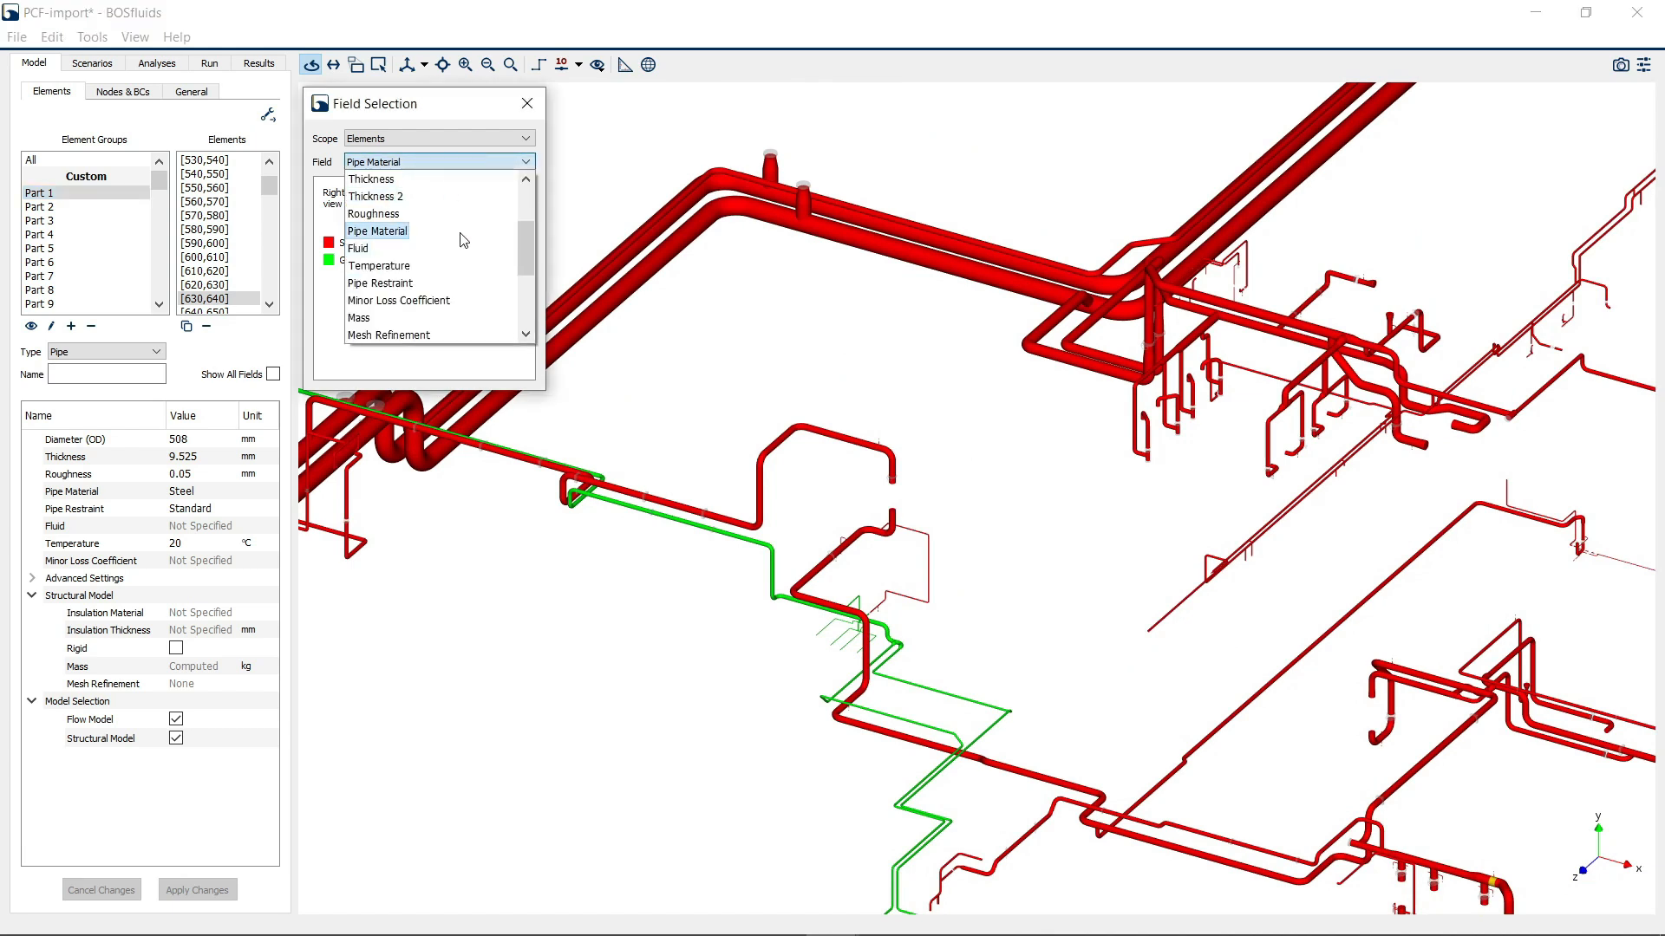
left_click(501, 159)
middle_click_drag(933, 407, 742, 425)
scroll(742, 431, "down", 5)
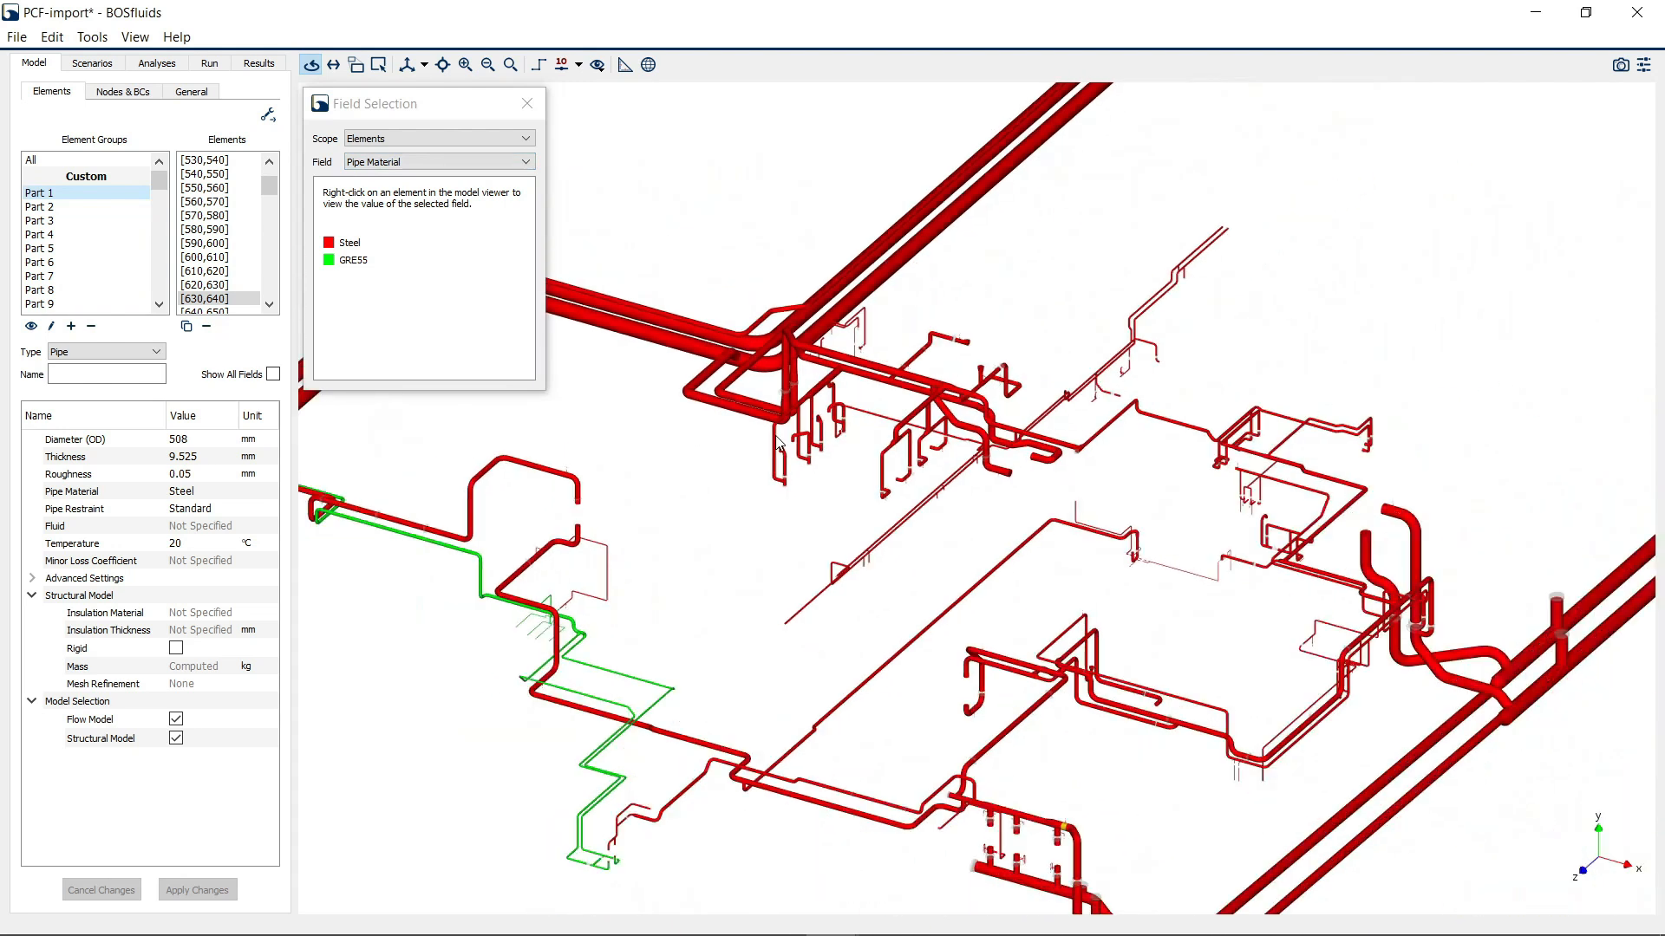
middle_click_drag(1531, 408, 1352, 278)
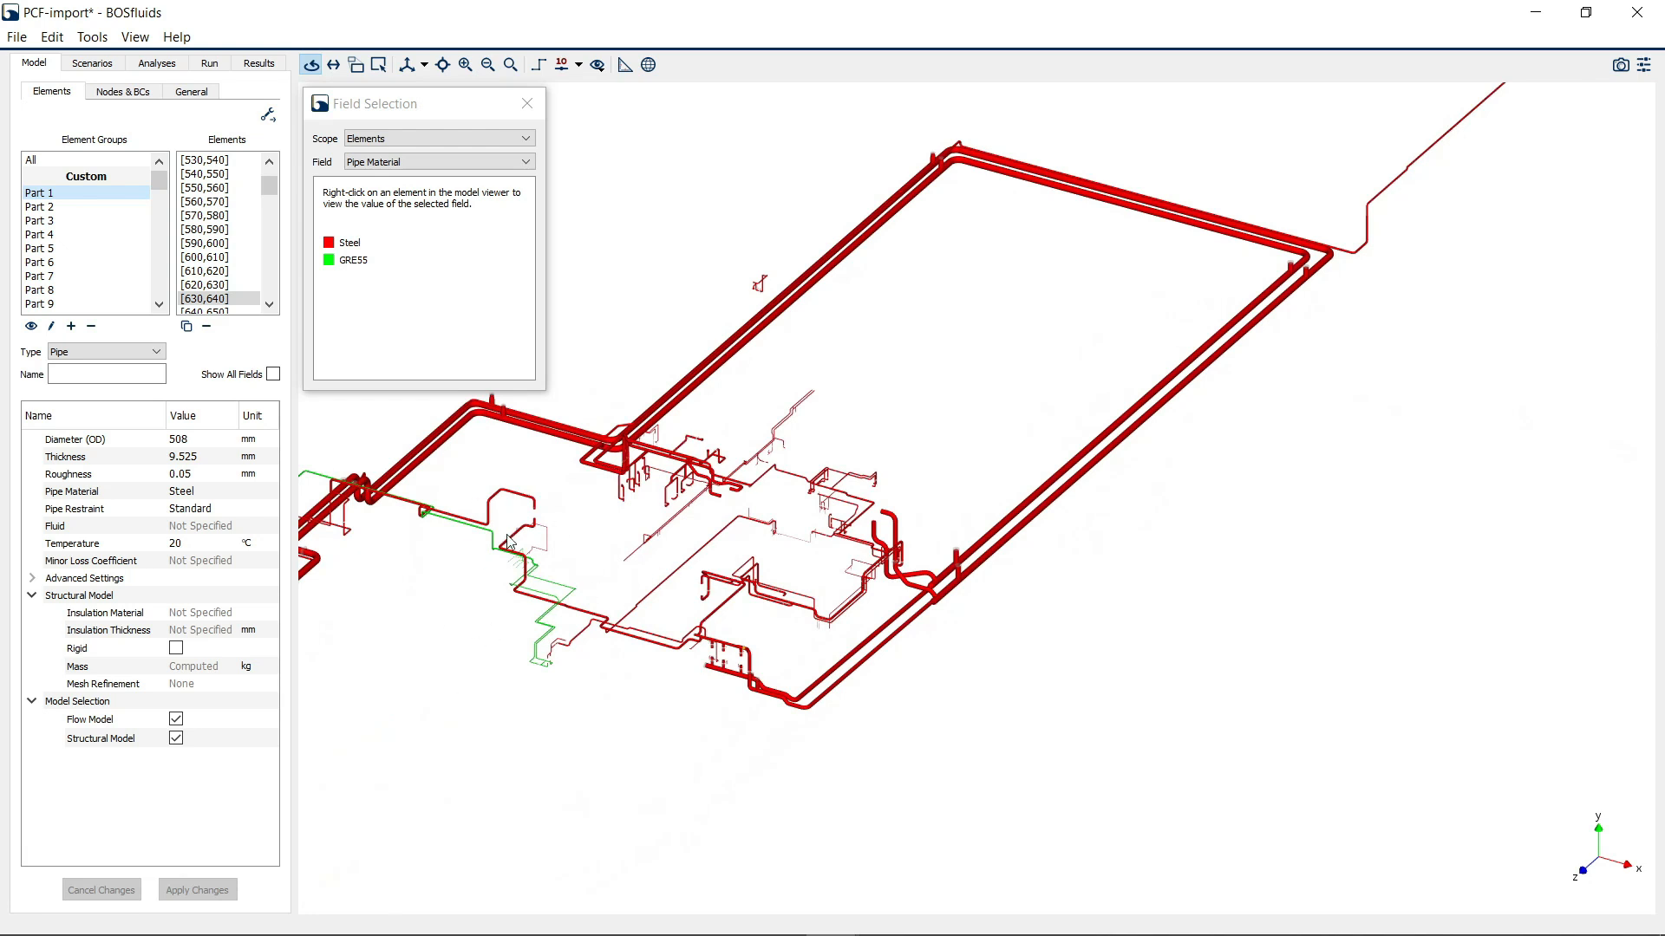
middle_click_drag(508, 536, 771, 527)
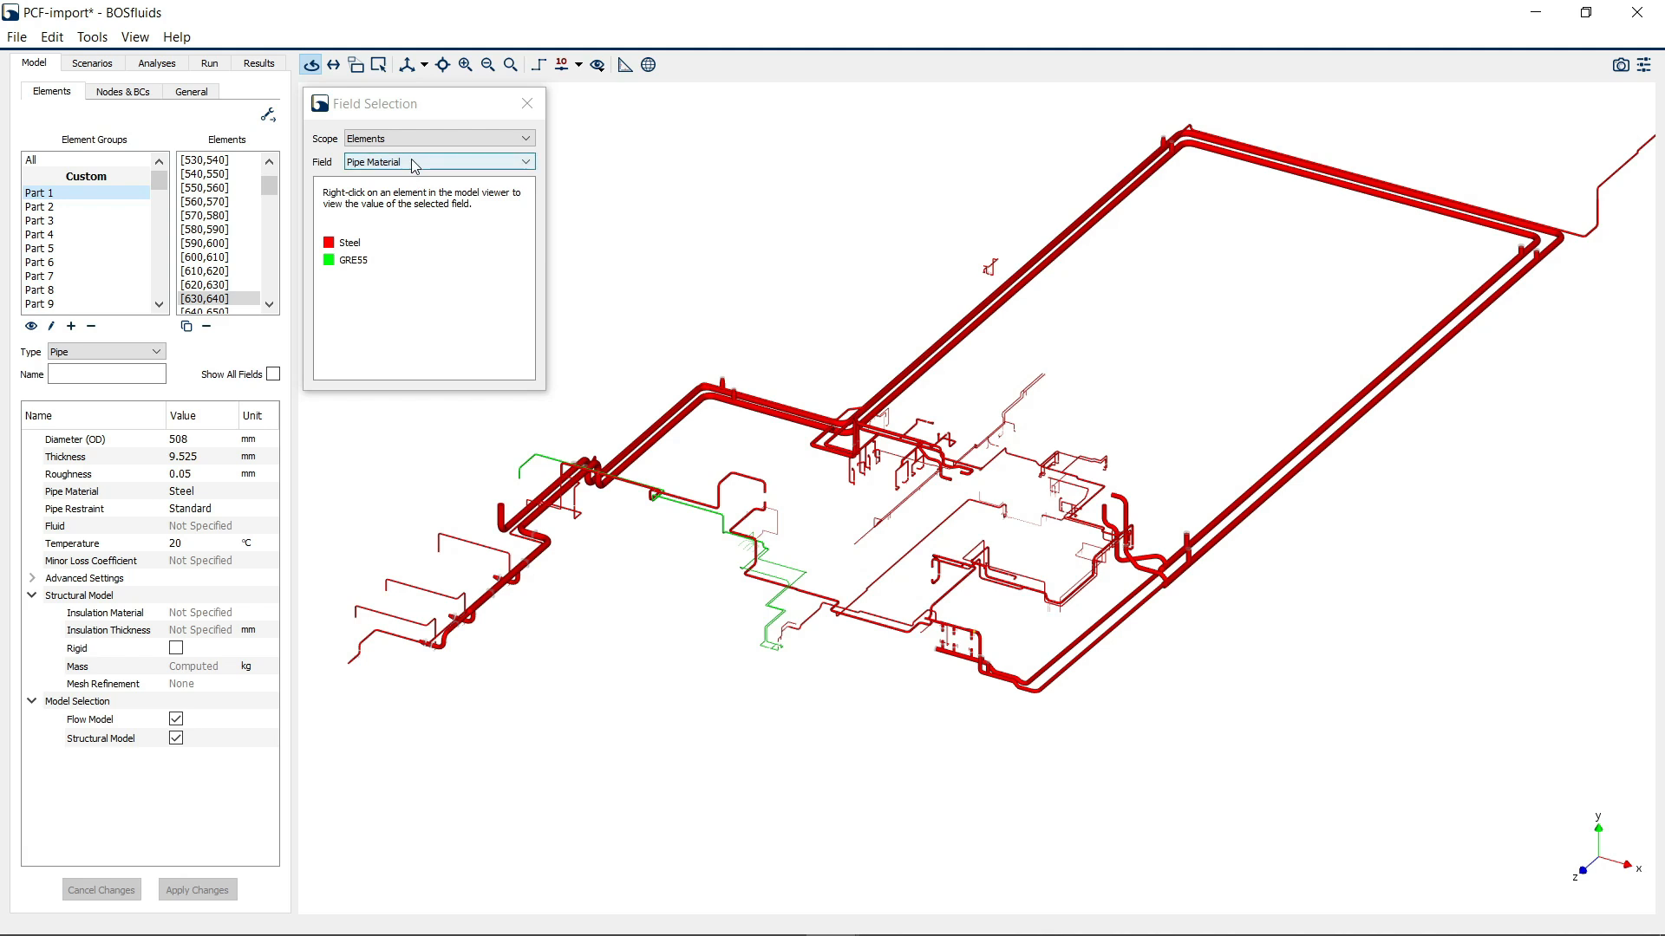
left_click(526, 105)
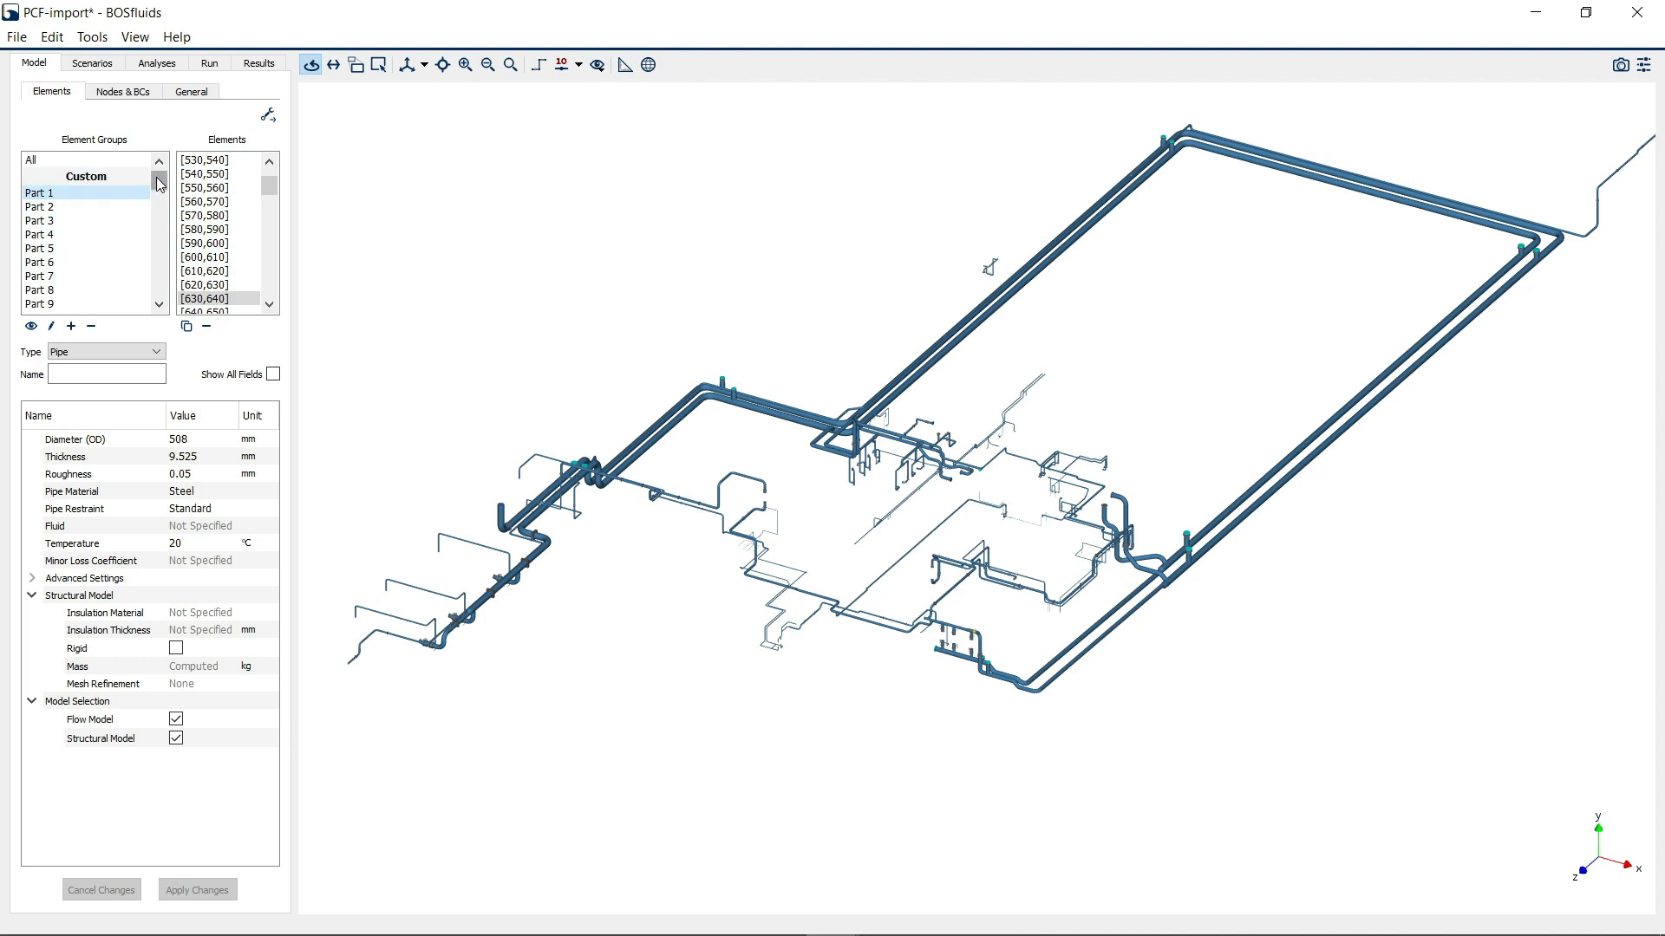
Select the Valve type group and examine the highlighted valves on the branch connections of the main header
scroll(159, 187, "down", 10)
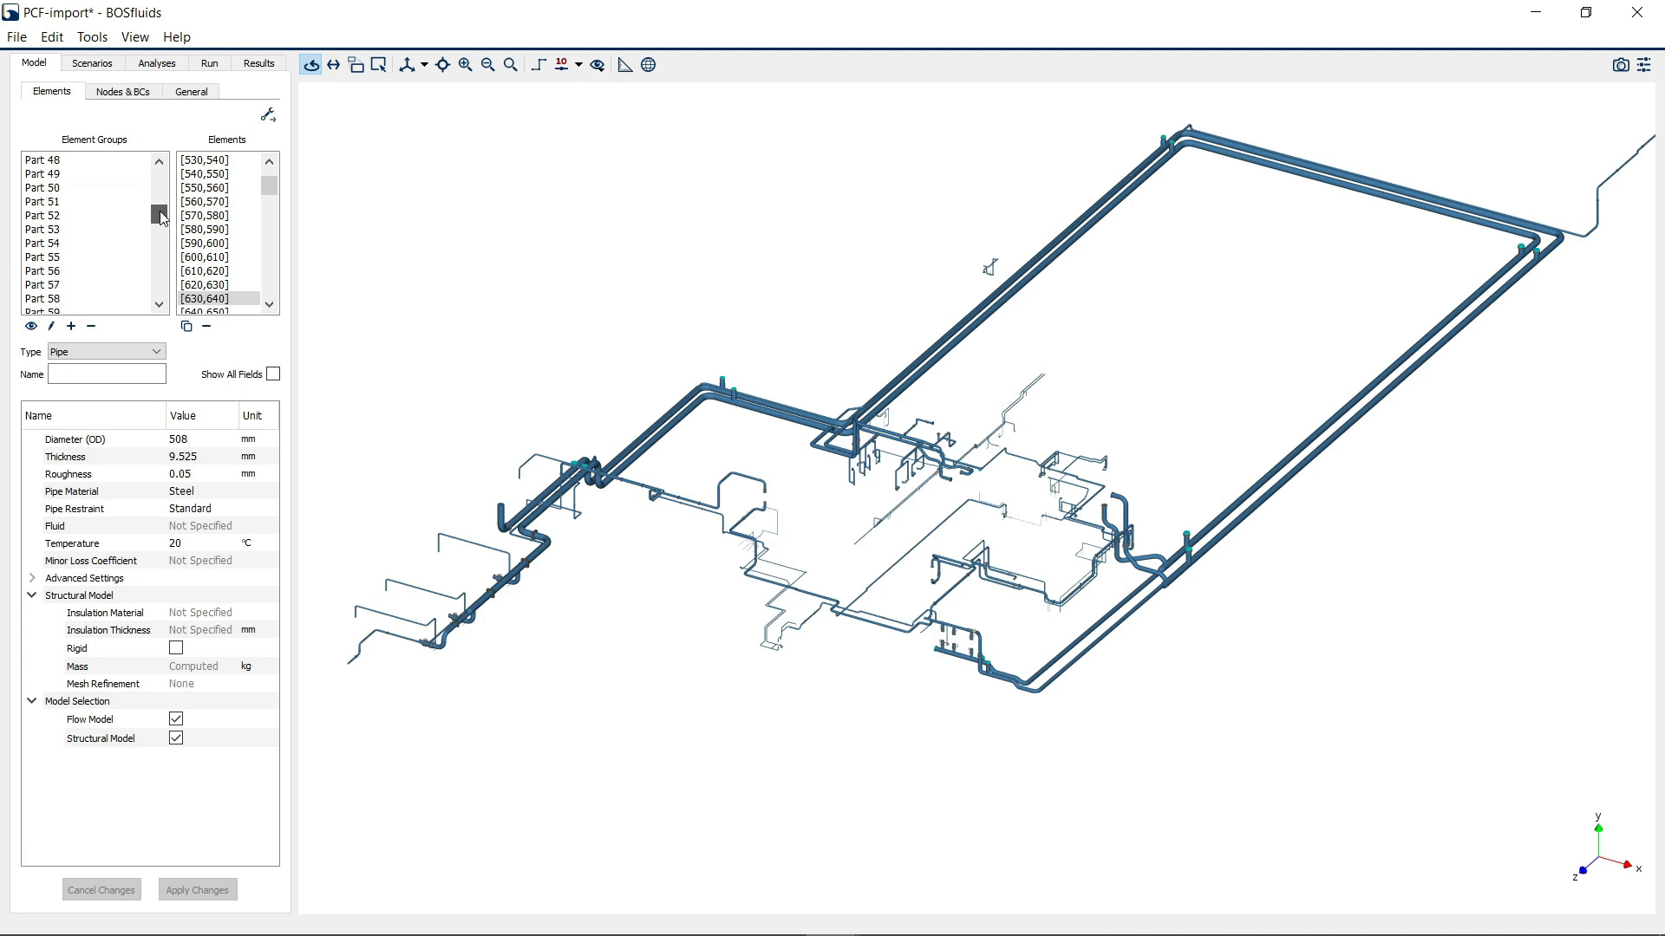
scroll(159, 208, "down", 10)
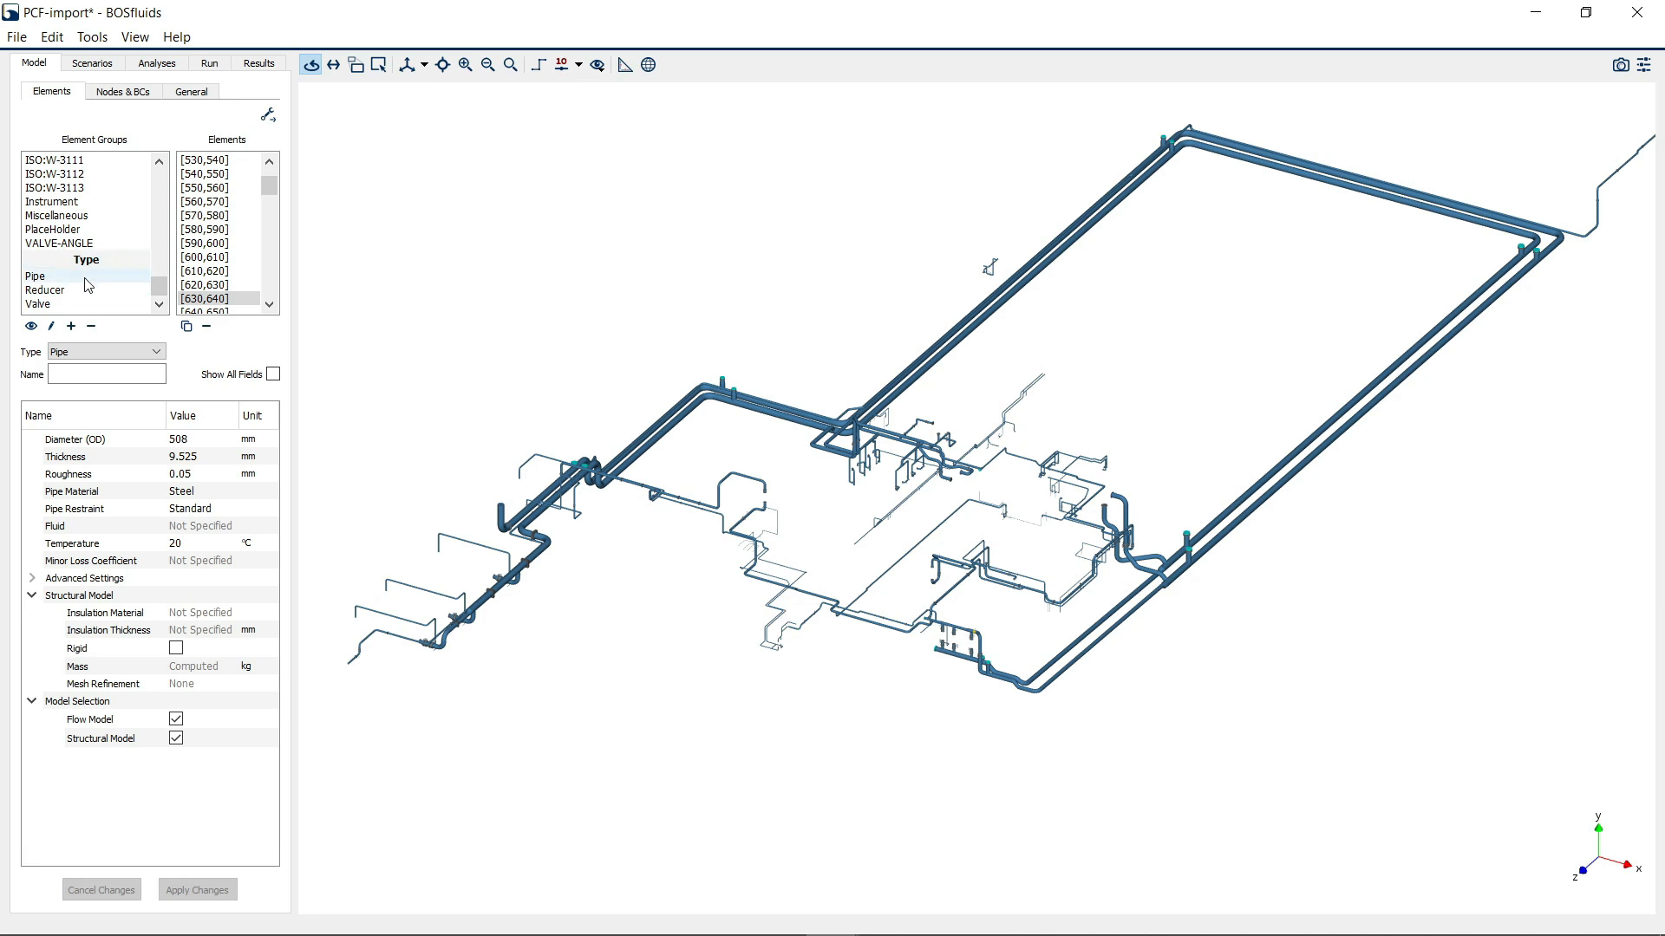
left_click(39, 304)
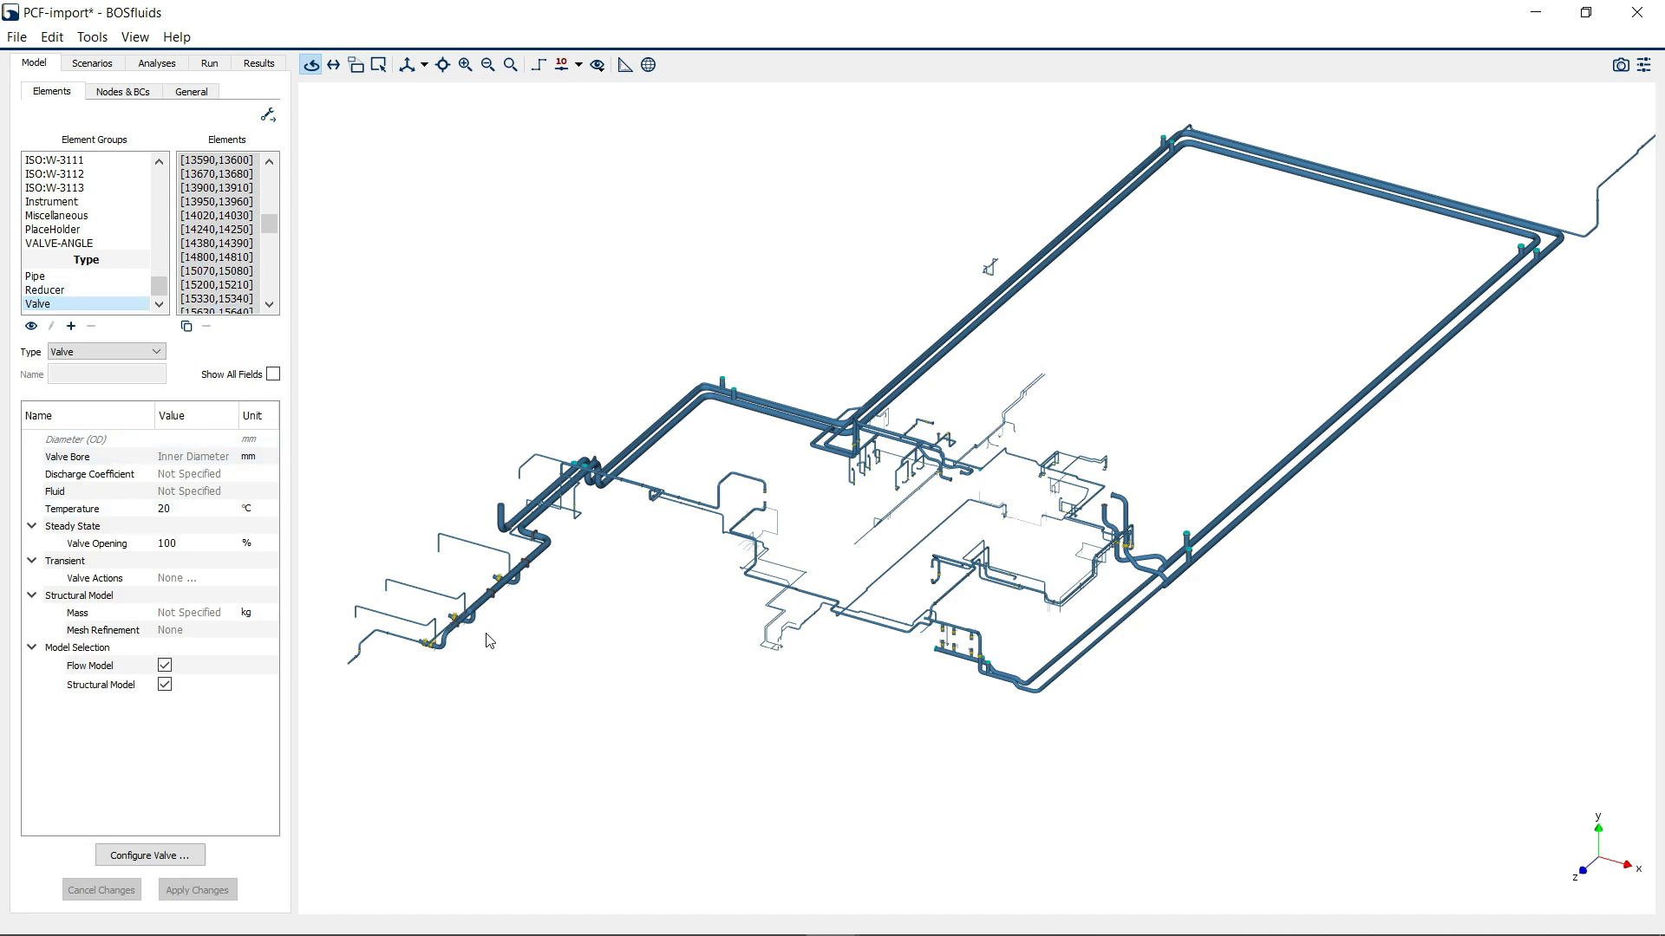
scroll(488, 640, "up", 5)
scroll(451, 568, "up", 5)
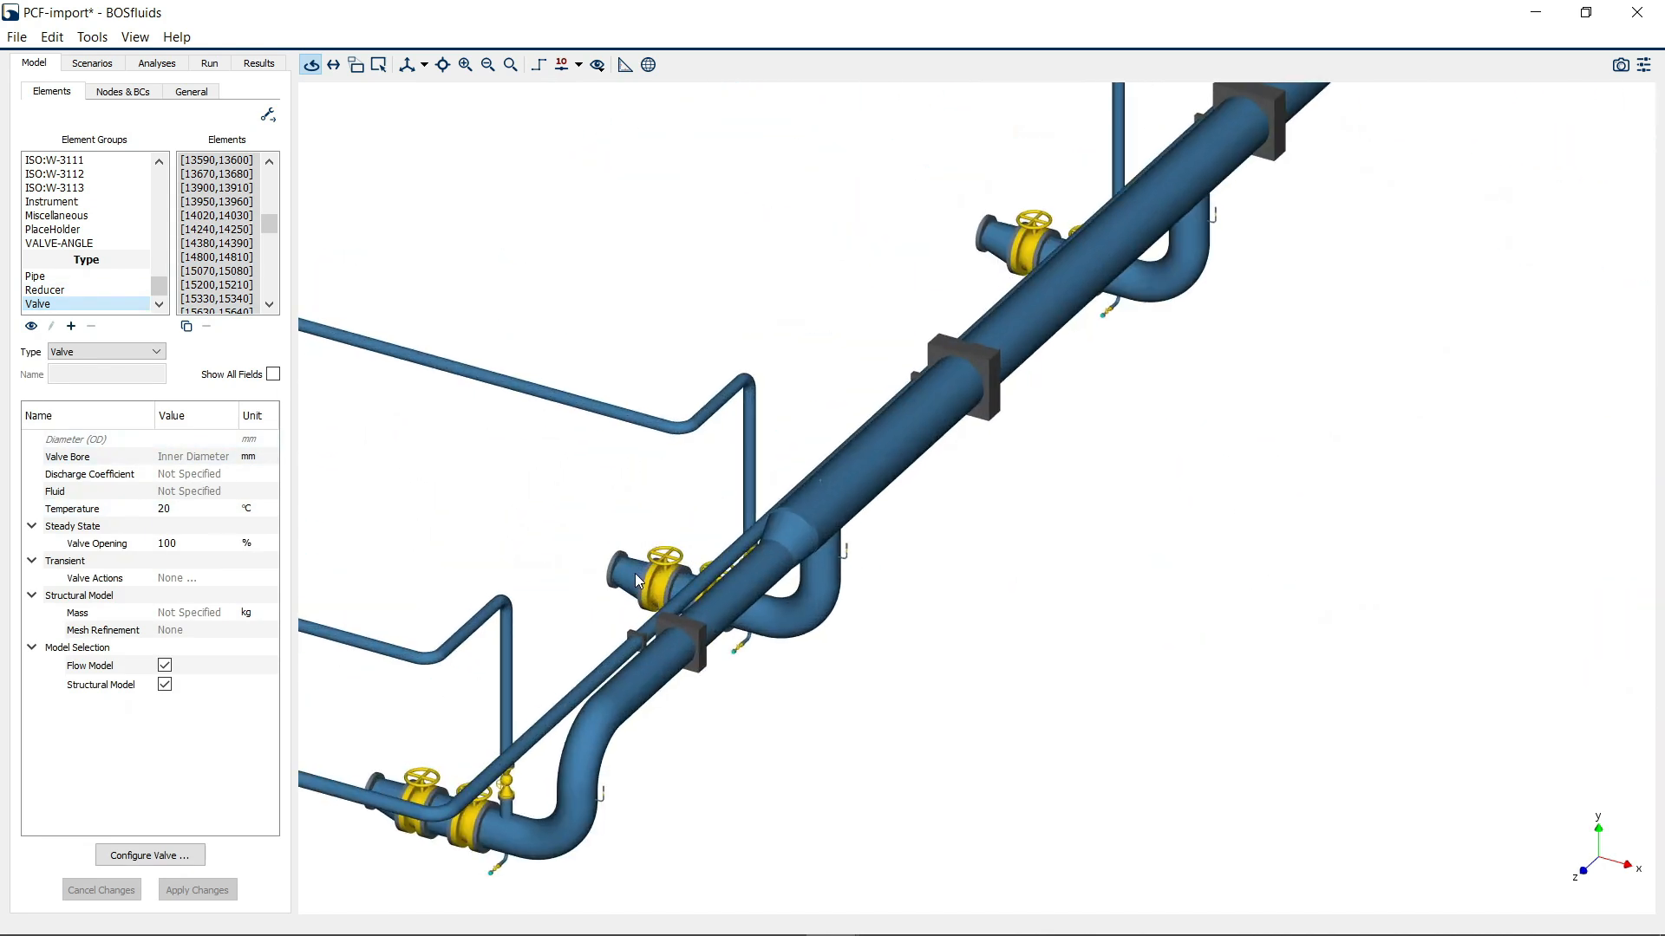
left_click_drag(756, 569, 839, 574)
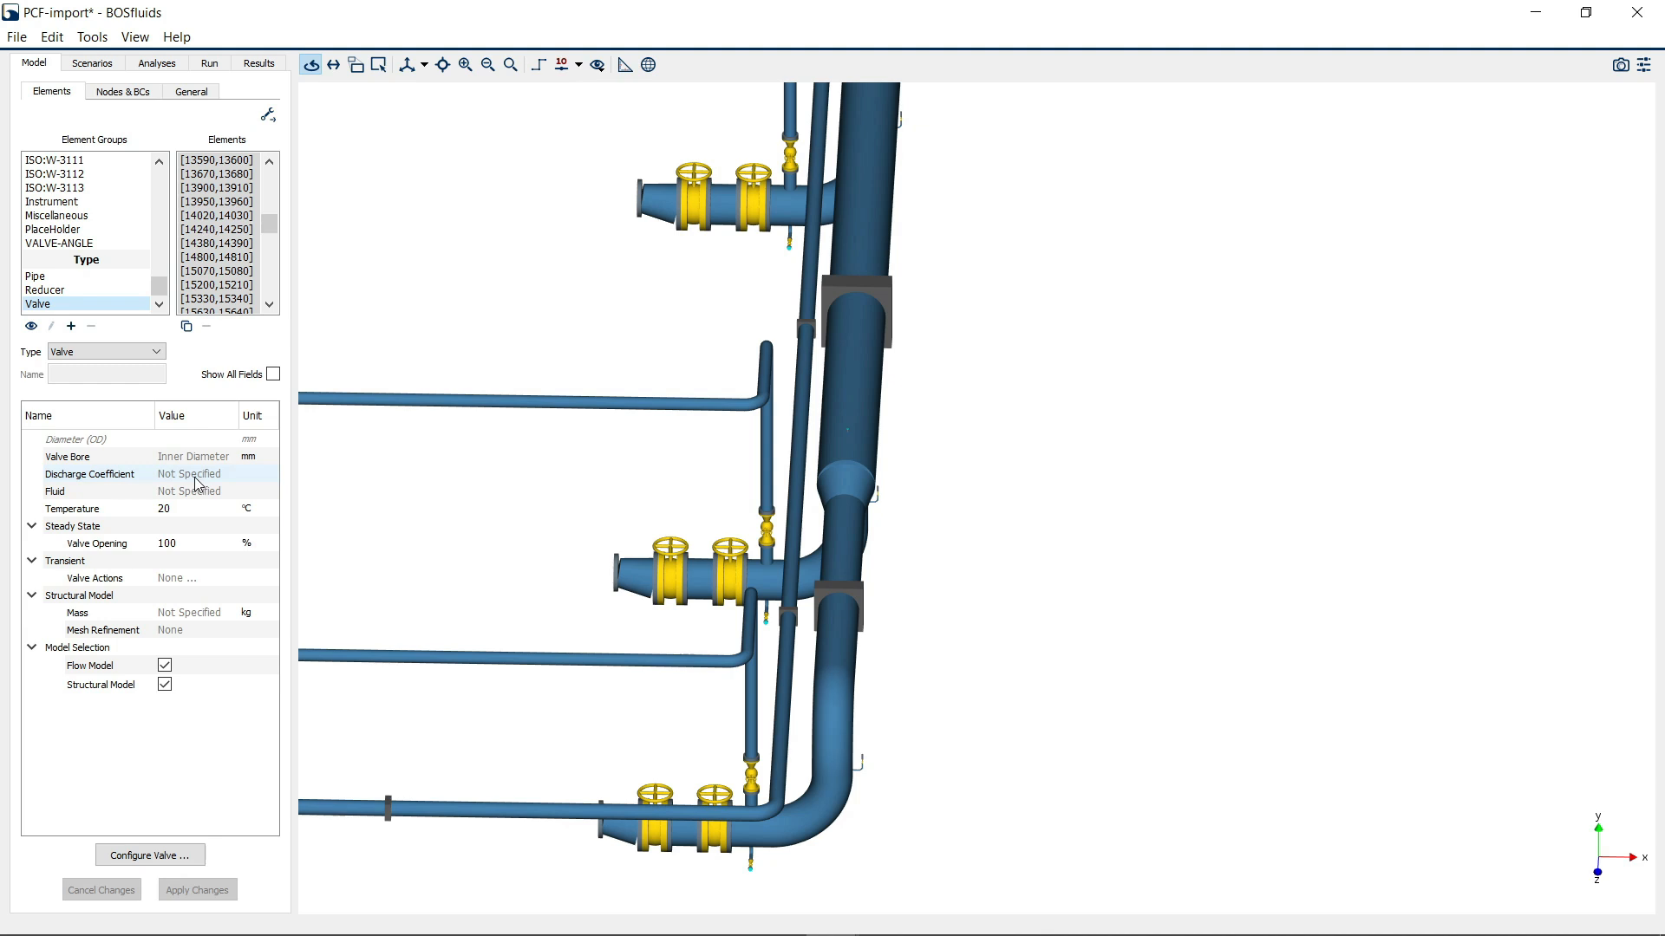
Add Pipe Schedule as an additional grouping for the element groups
left_click(32, 327)
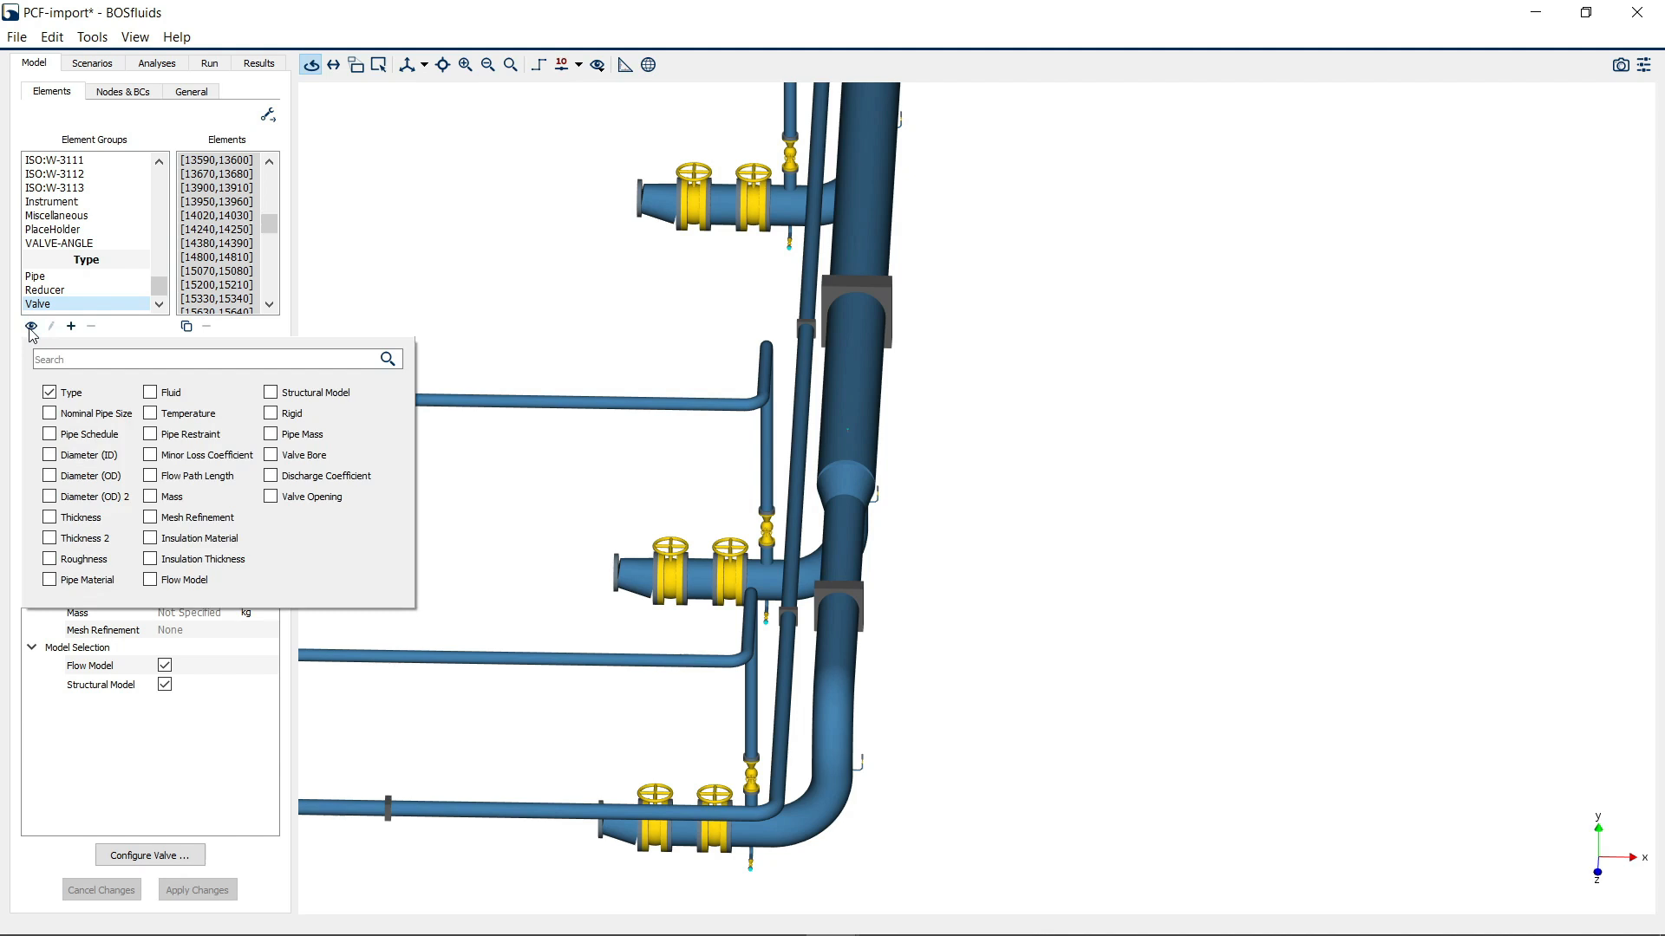
left_click(49, 435)
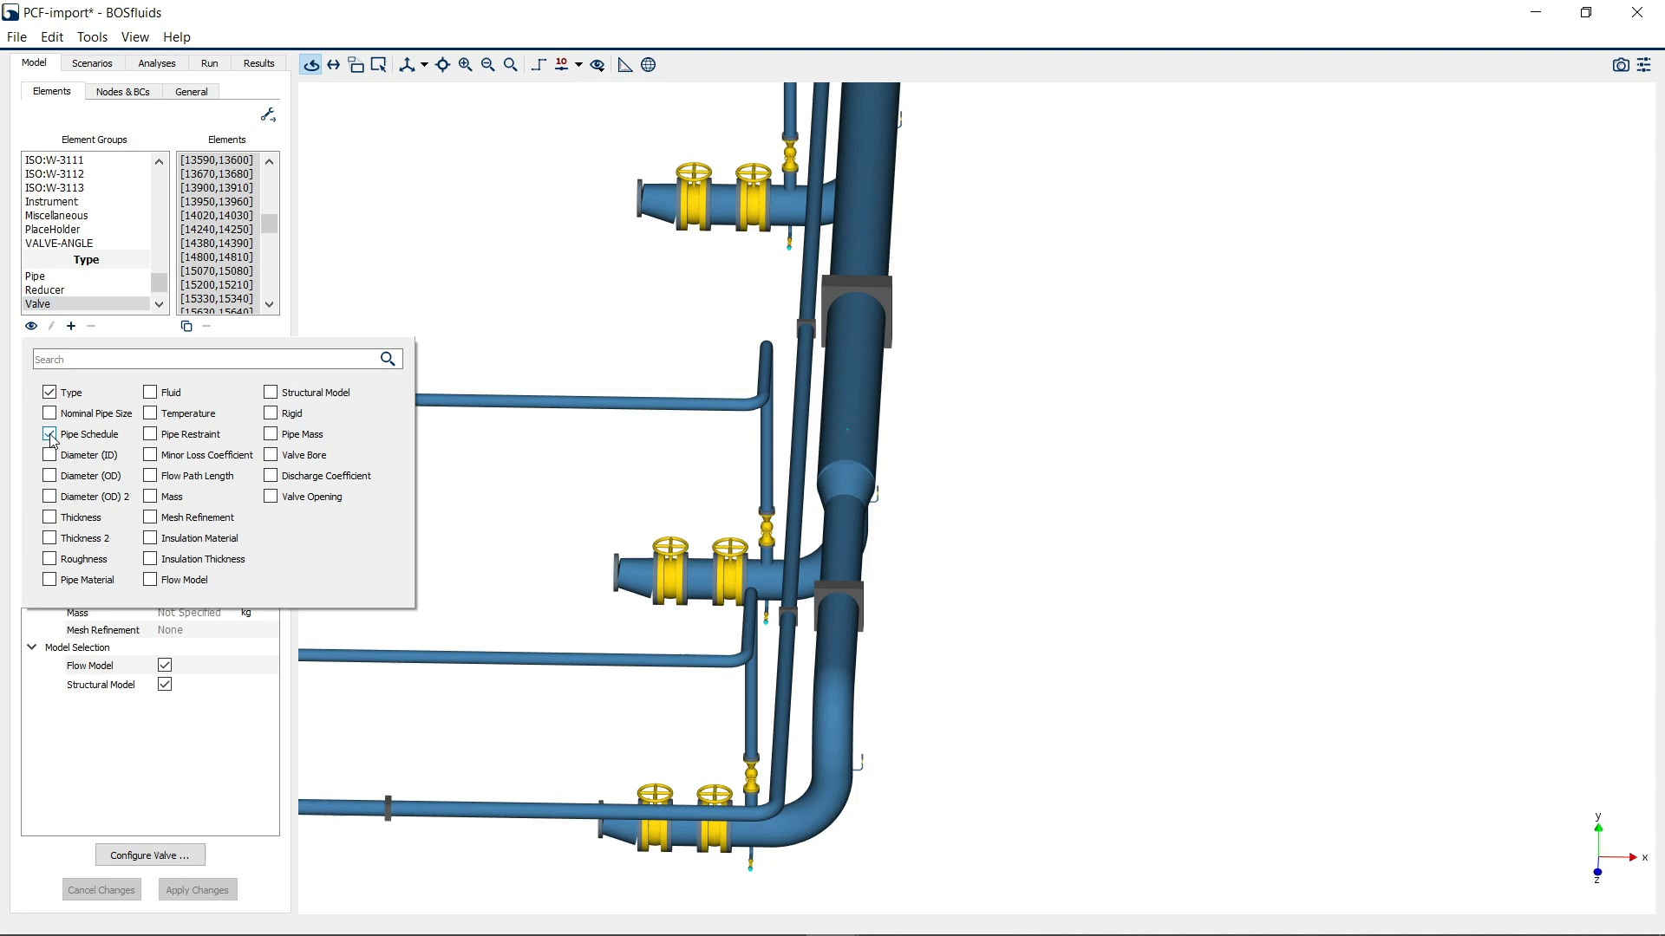
left_click(158, 285)
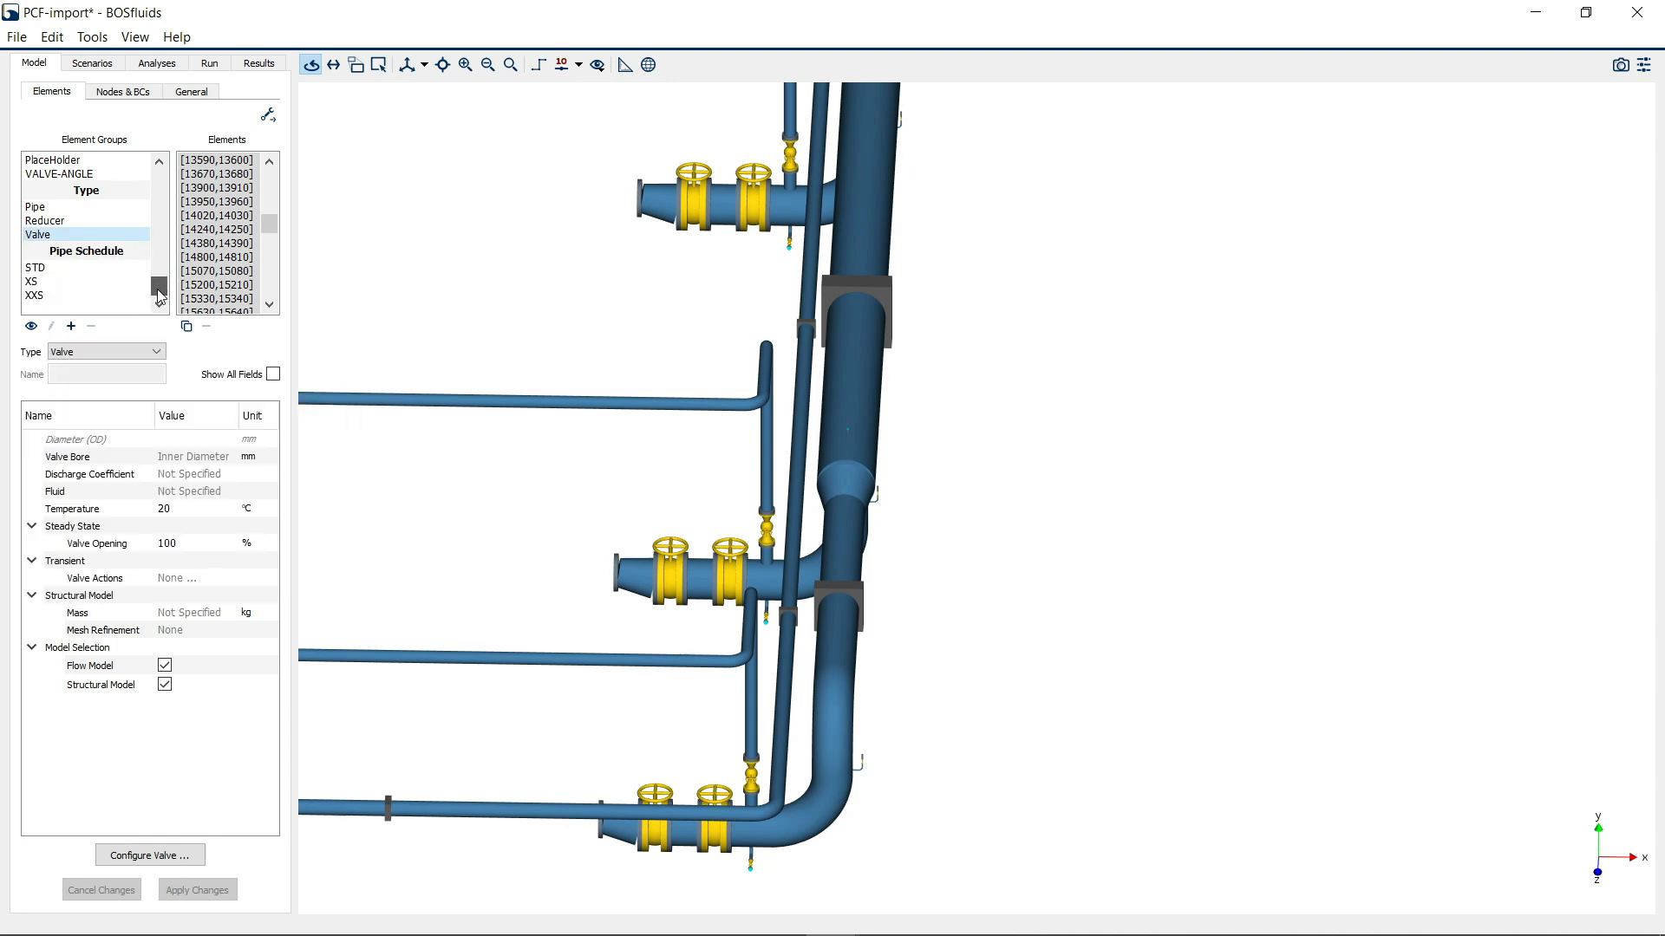
Select the STD pipe schedule group, examine where its elements run in the network, and highlight the XS group for comparison
left_click(54, 271)
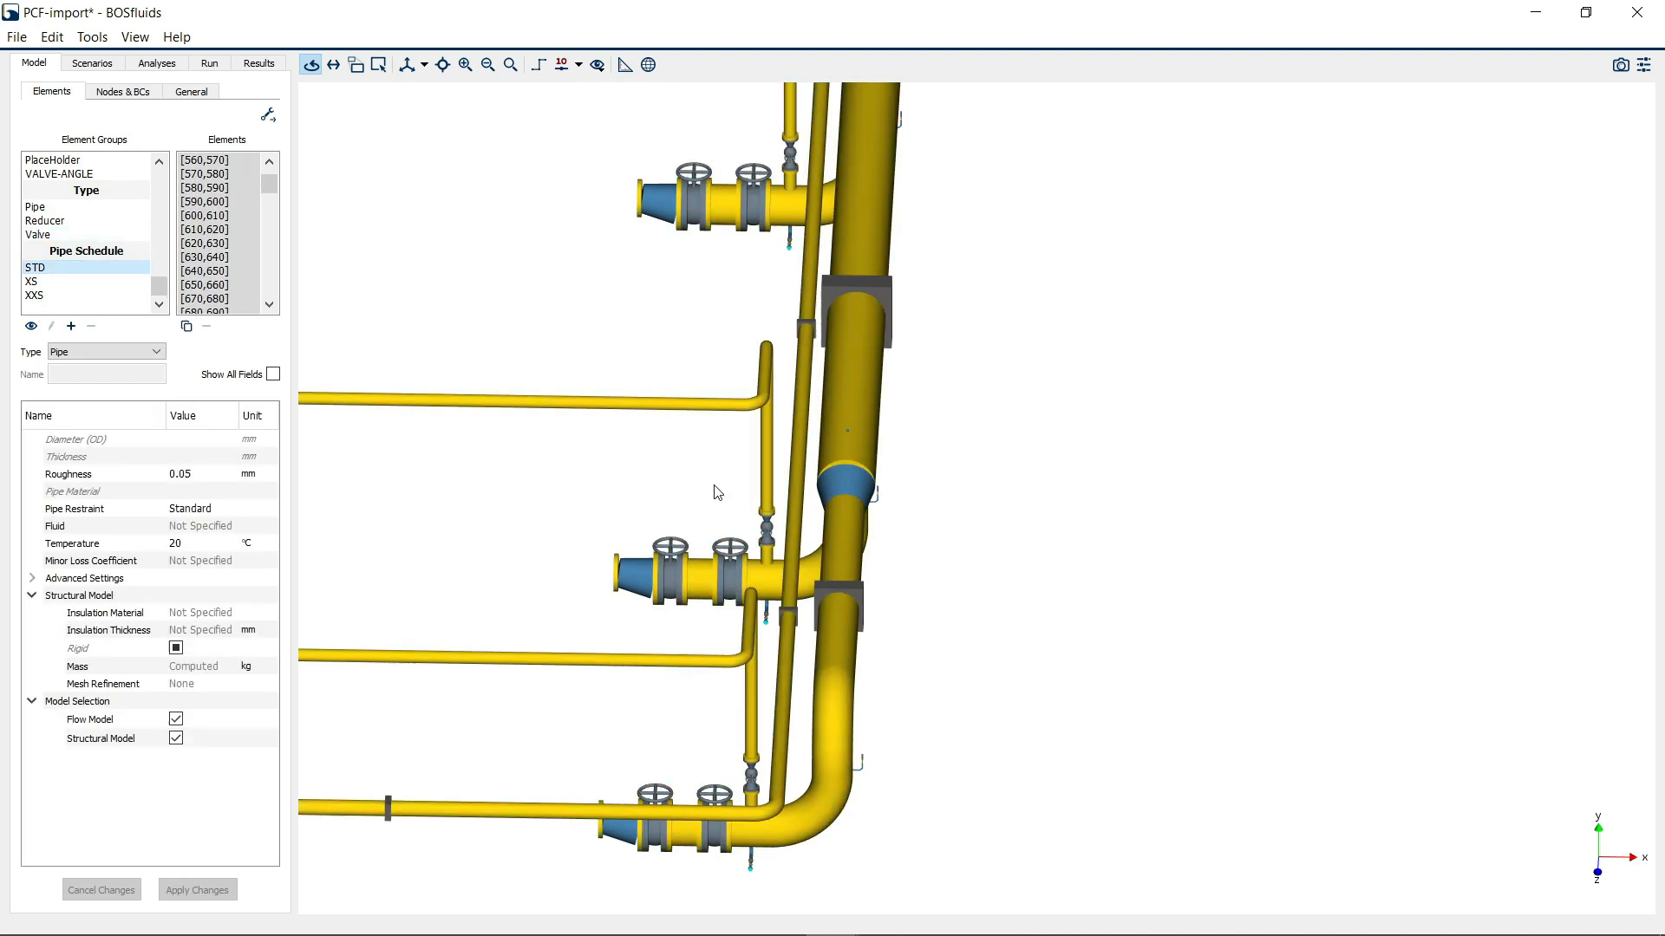
scroll(828, 512, "down", 4)
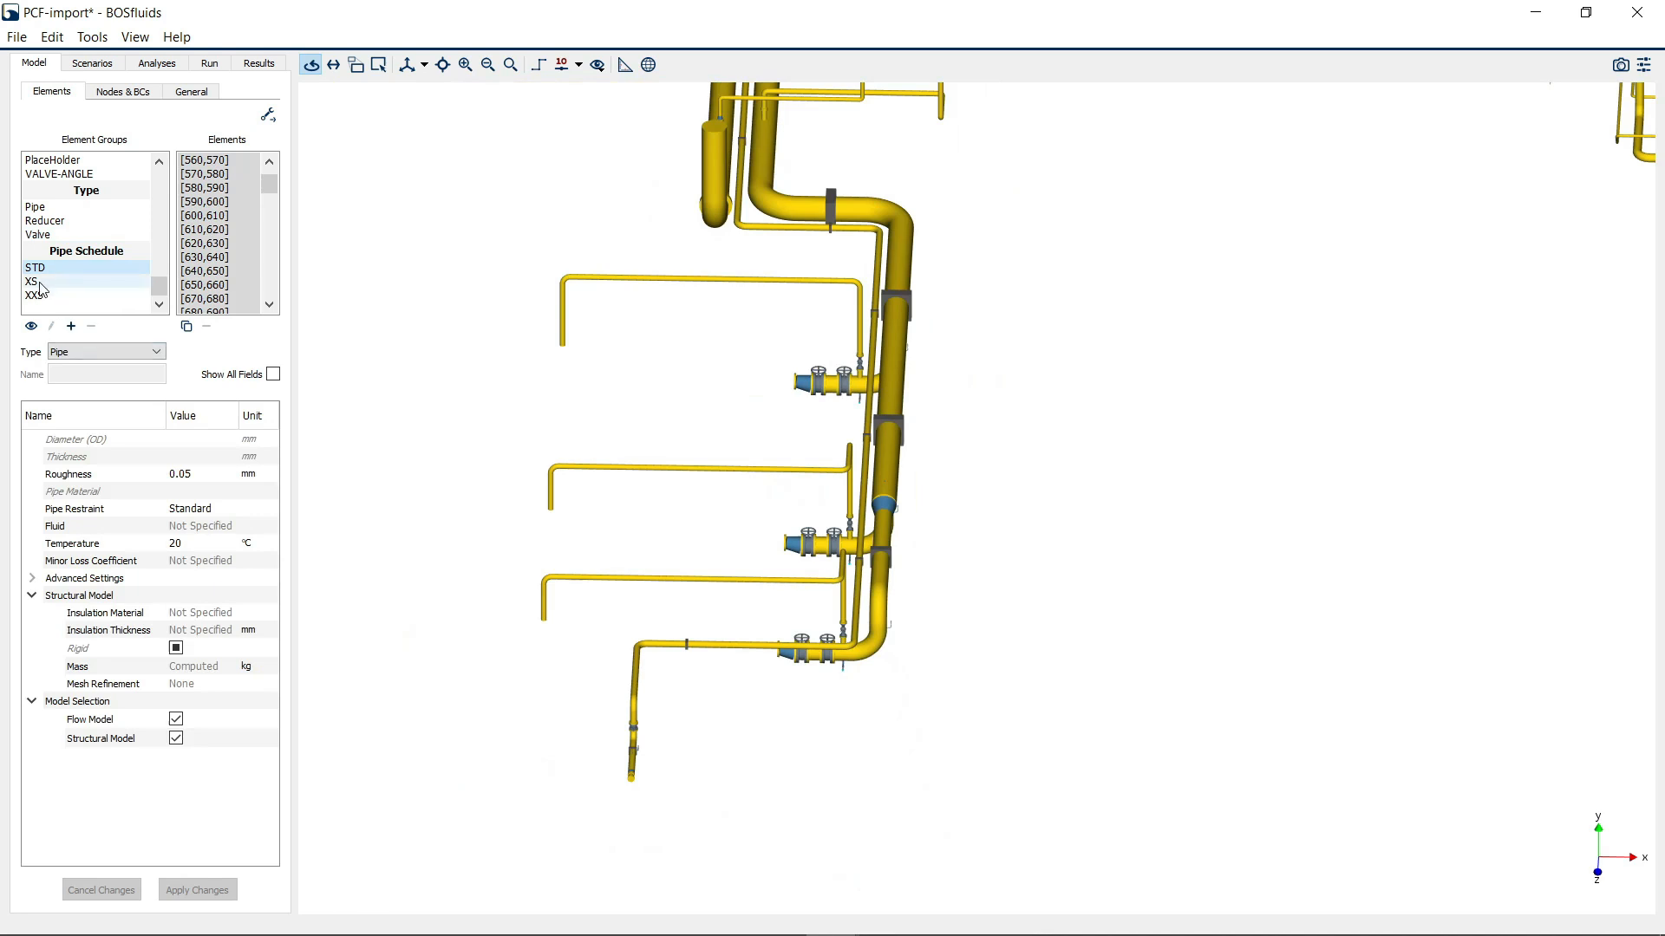
scroll(884, 576, "down", 5)
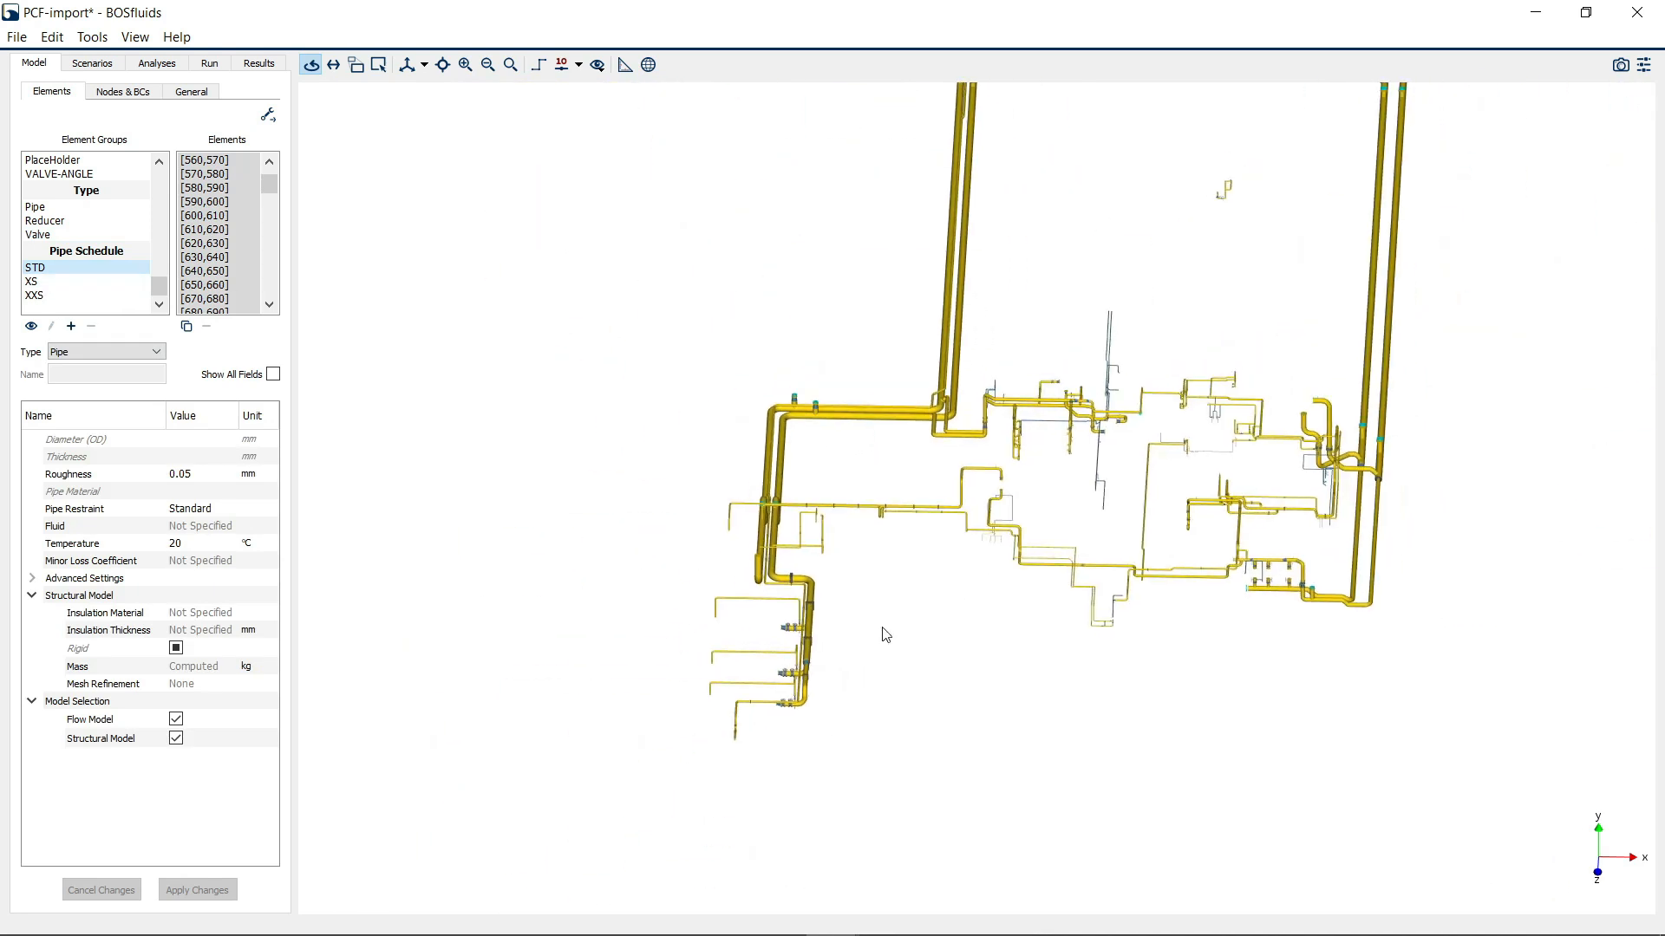
scroll(894, 566, "up", 5)
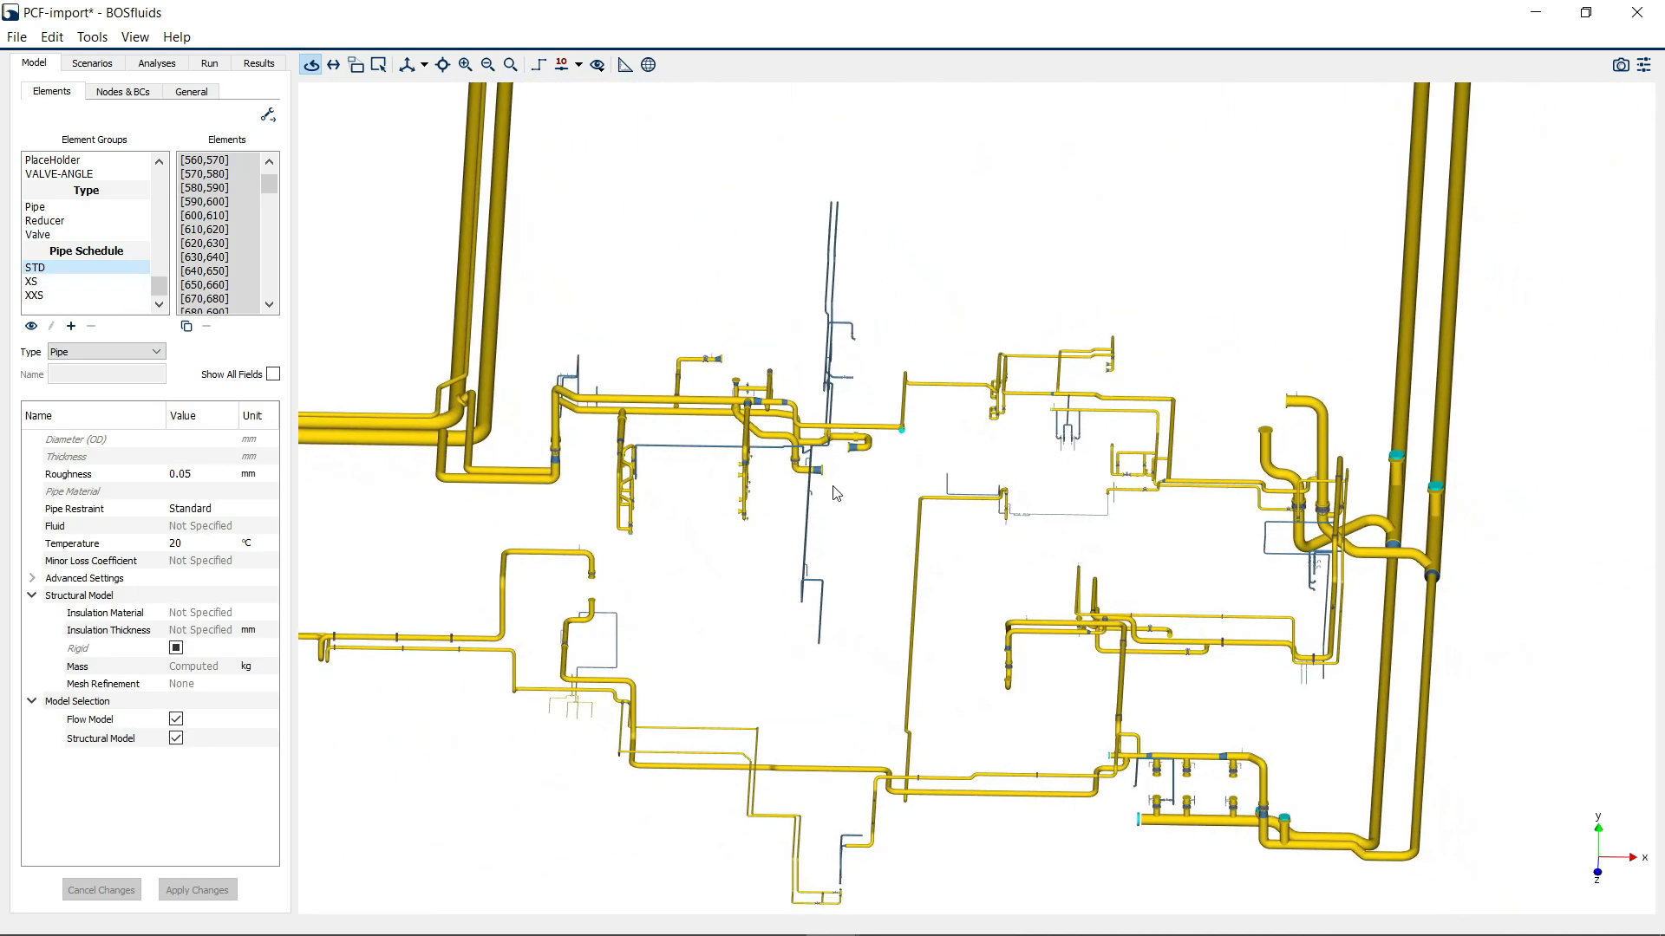
left_click(74, 283)
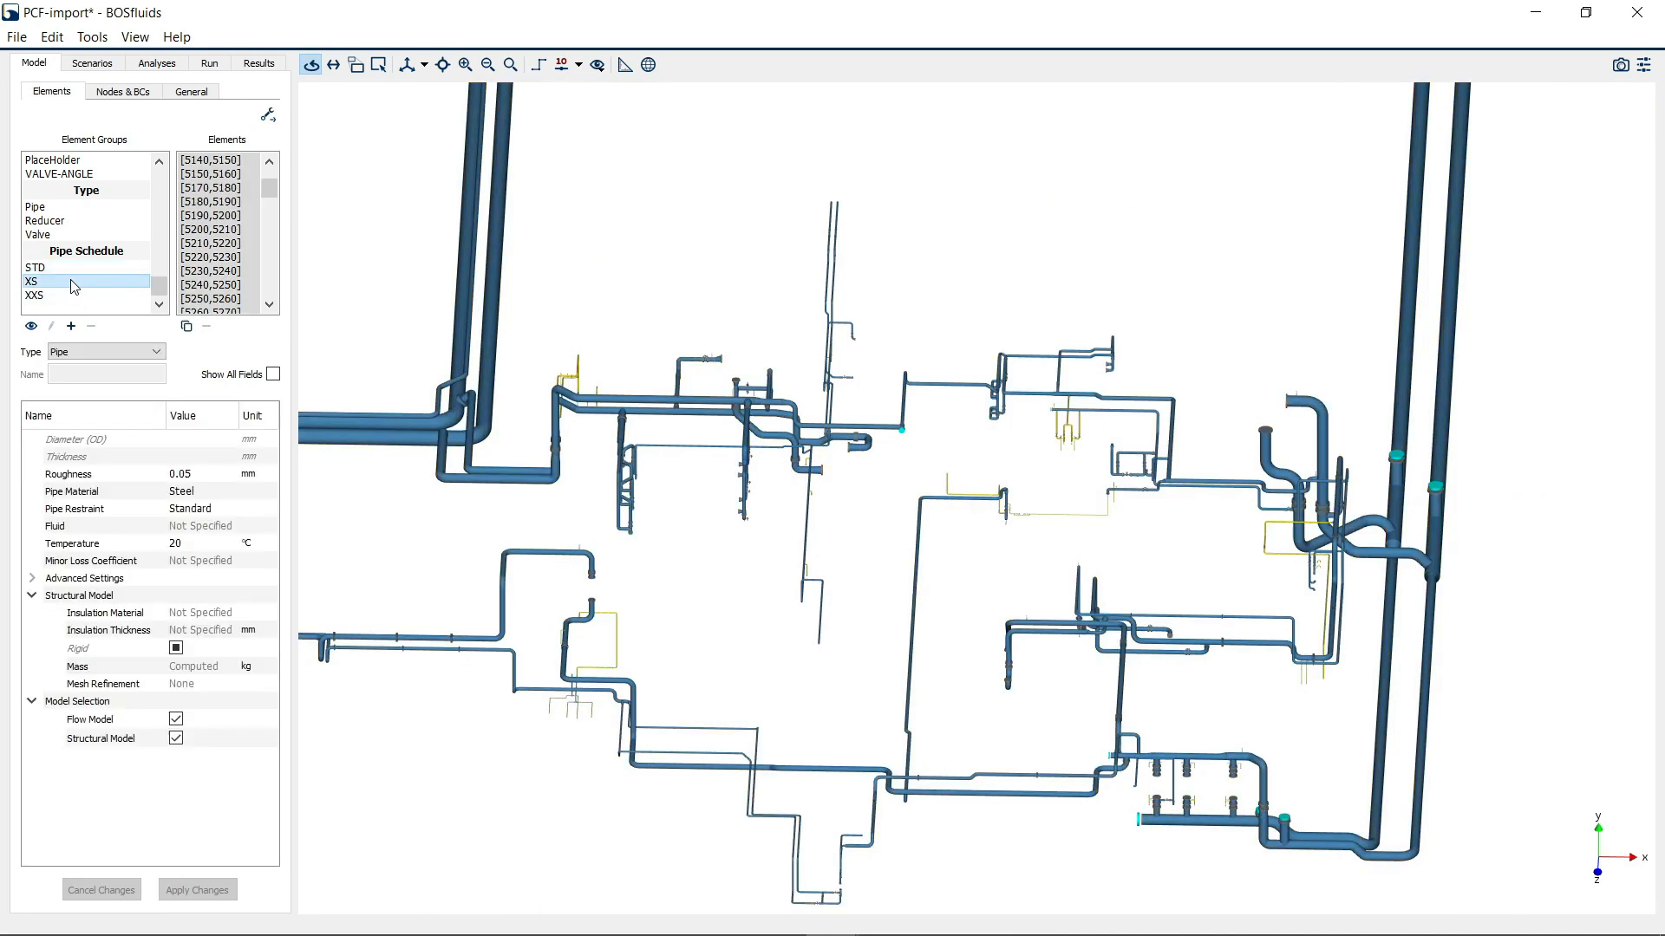
Select the XXS pipe schedule group and examine its highlighted lines throughout the network
left_click(71, 296)
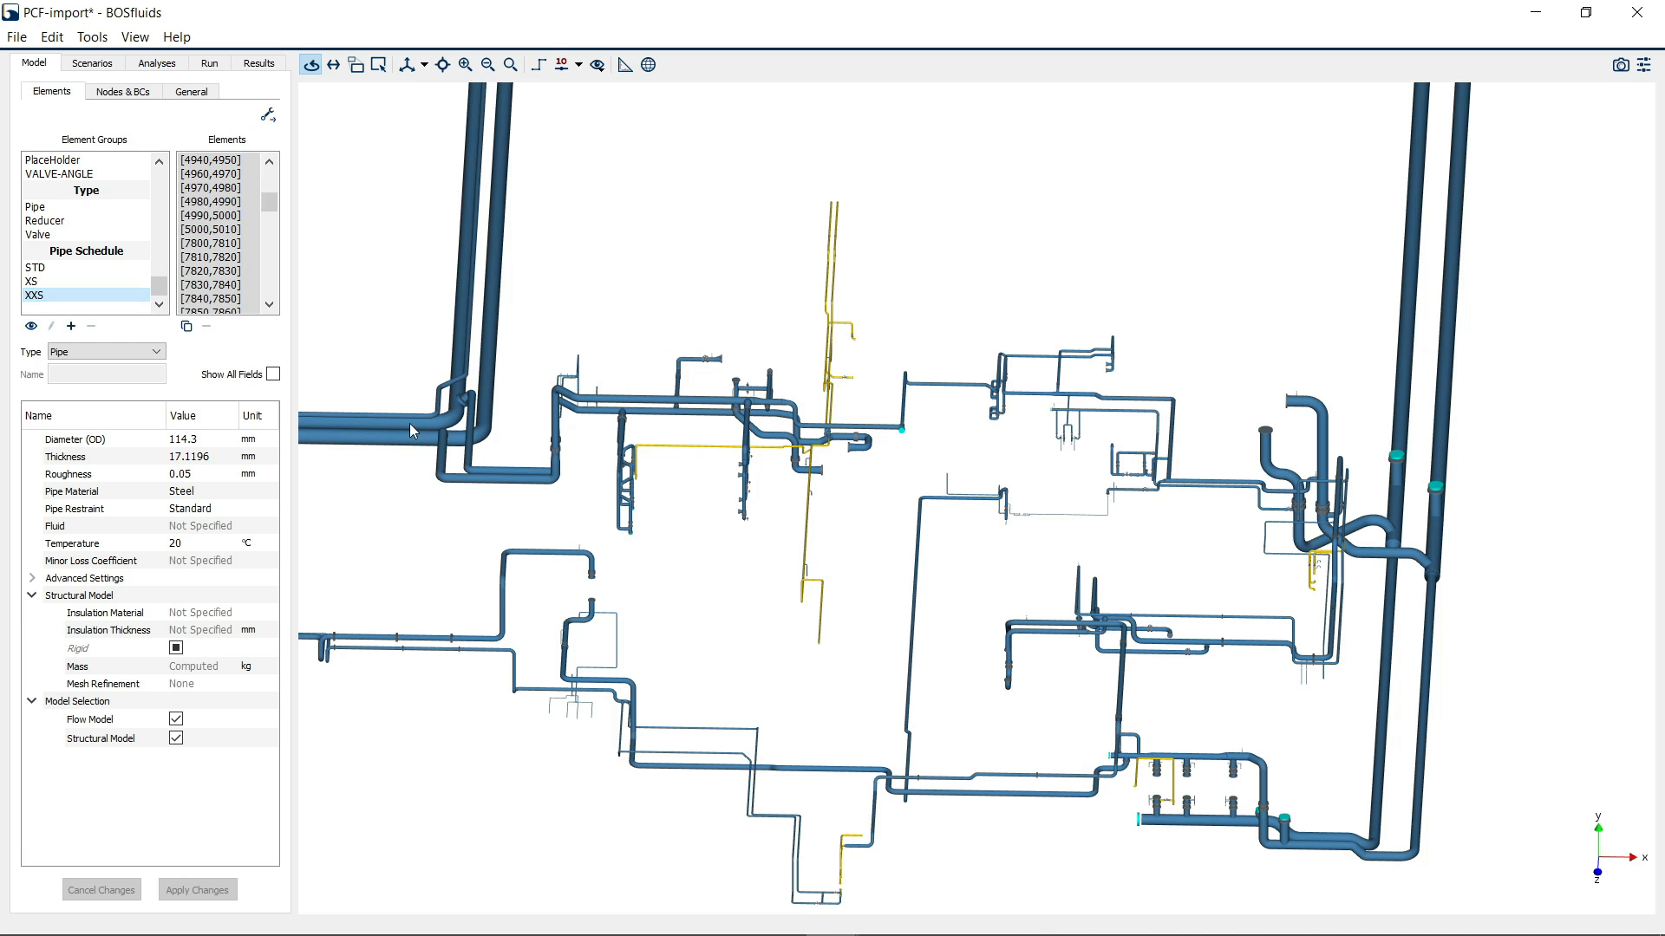
left_click_drag(876, 579, 729, 581)
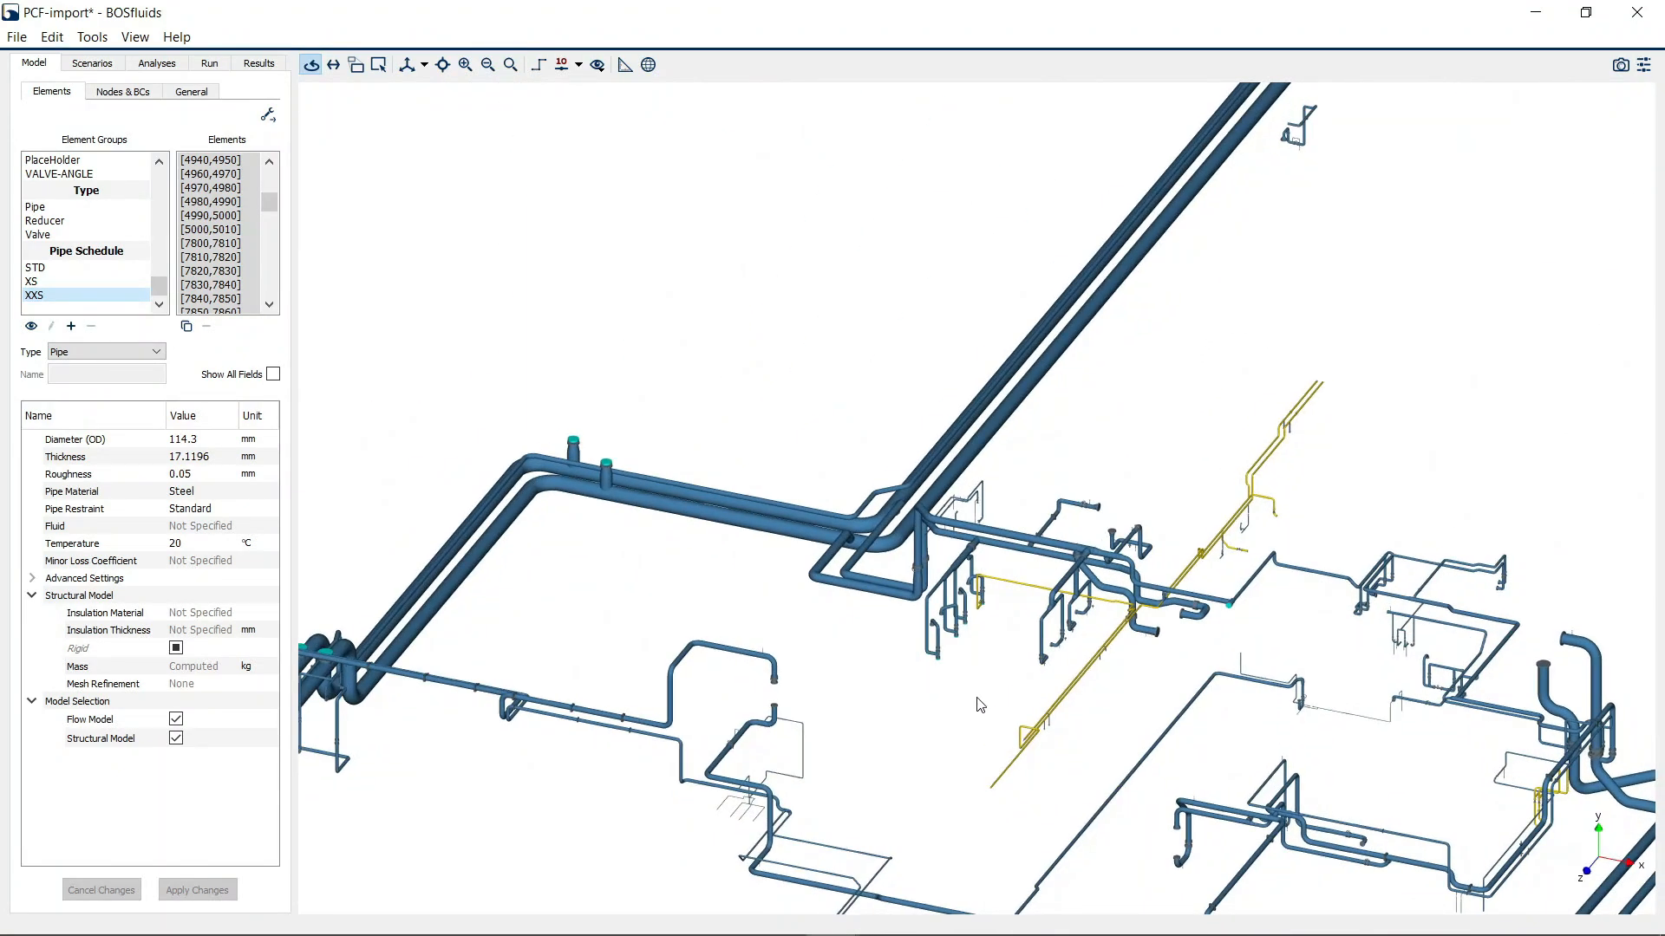
scroll(1078, 715, "up", 5)
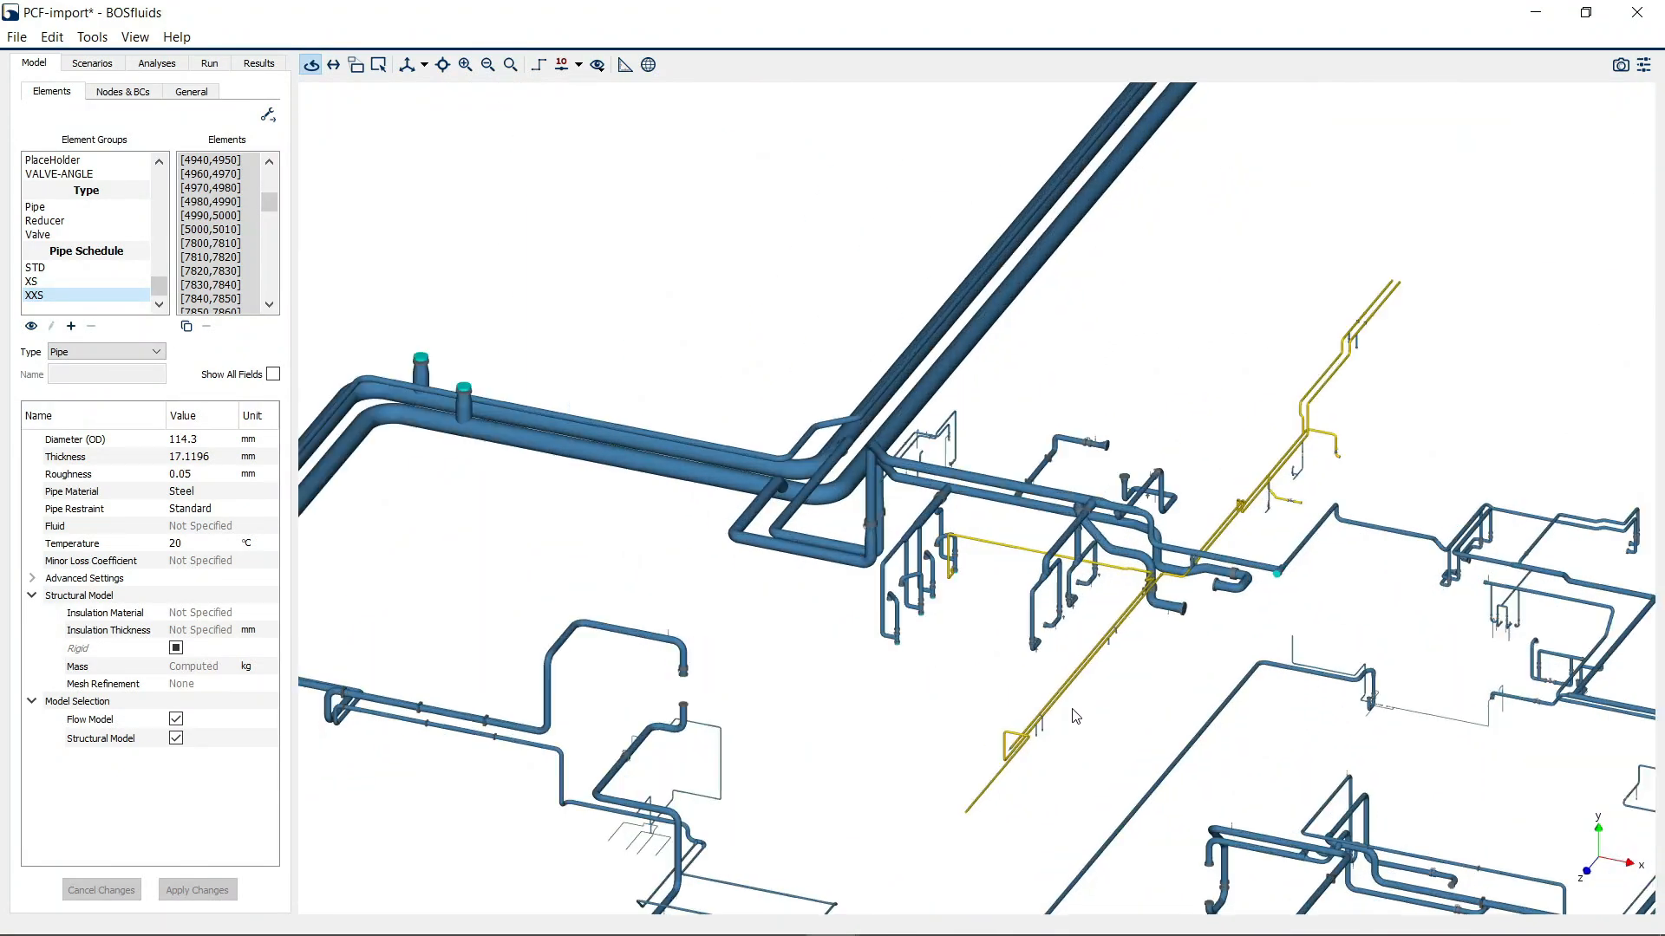
scroll(1028, 637, "down", 5)
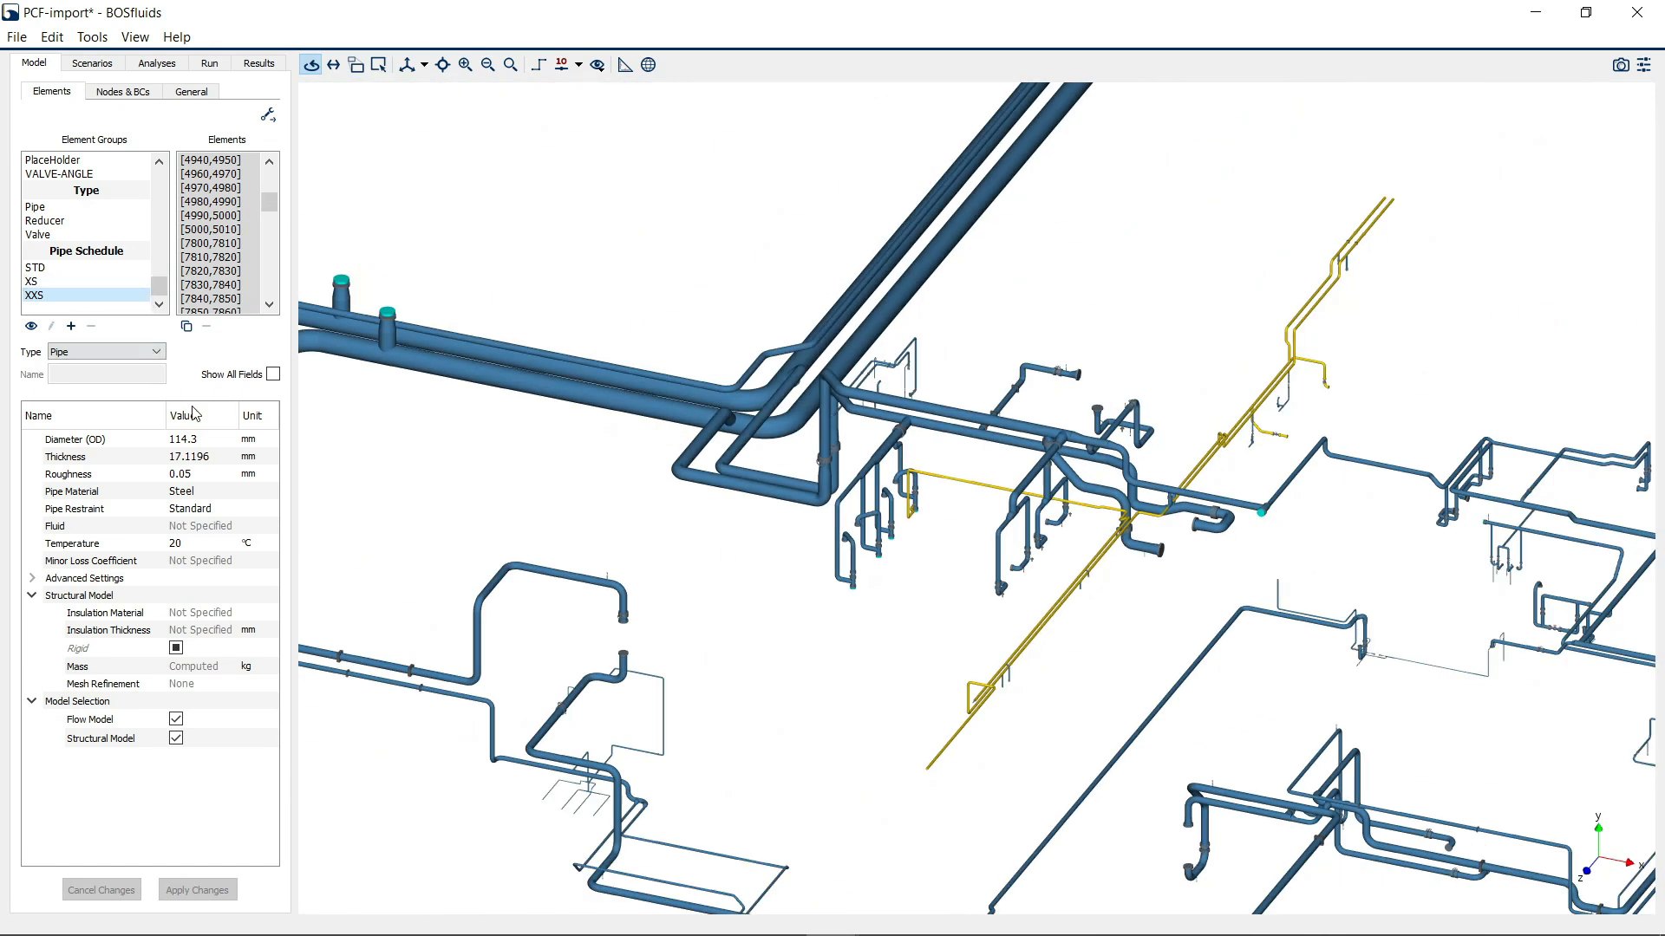
middle_click_drag(1006, 578, 945, 561)
middle_click_drag(881, 547, 732, 512)
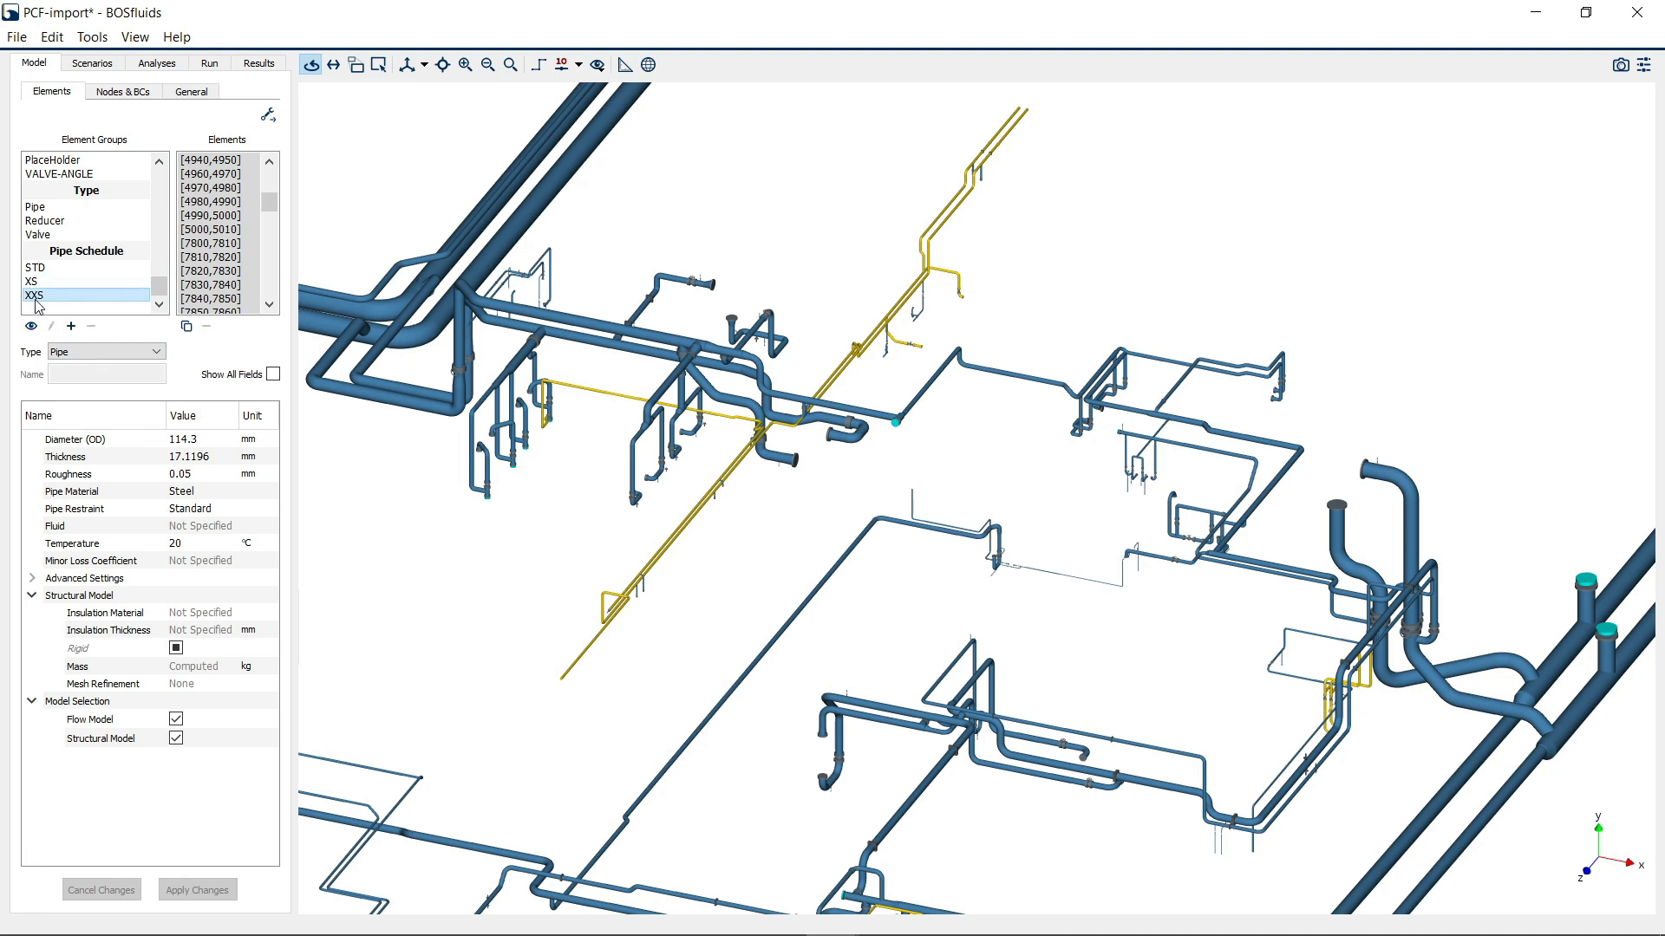
Set the wall thickness of all elements in the XXS group to schedule XS and select the XS group
double_click(192, 456)
type("X")
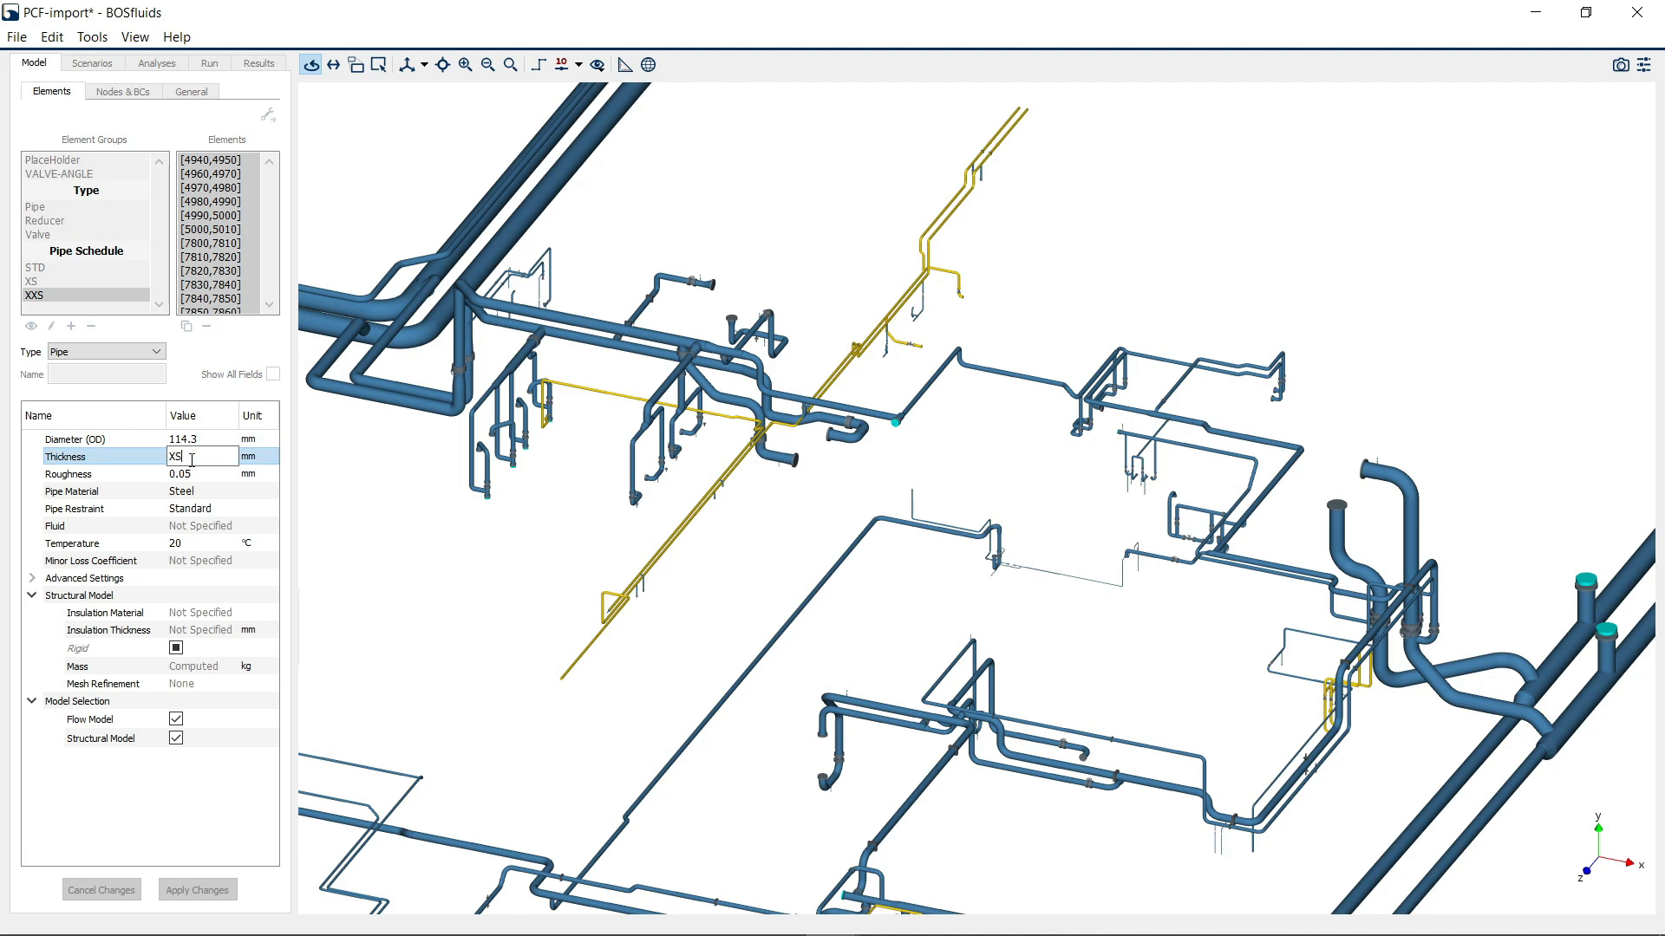
type("S")
key("Return")
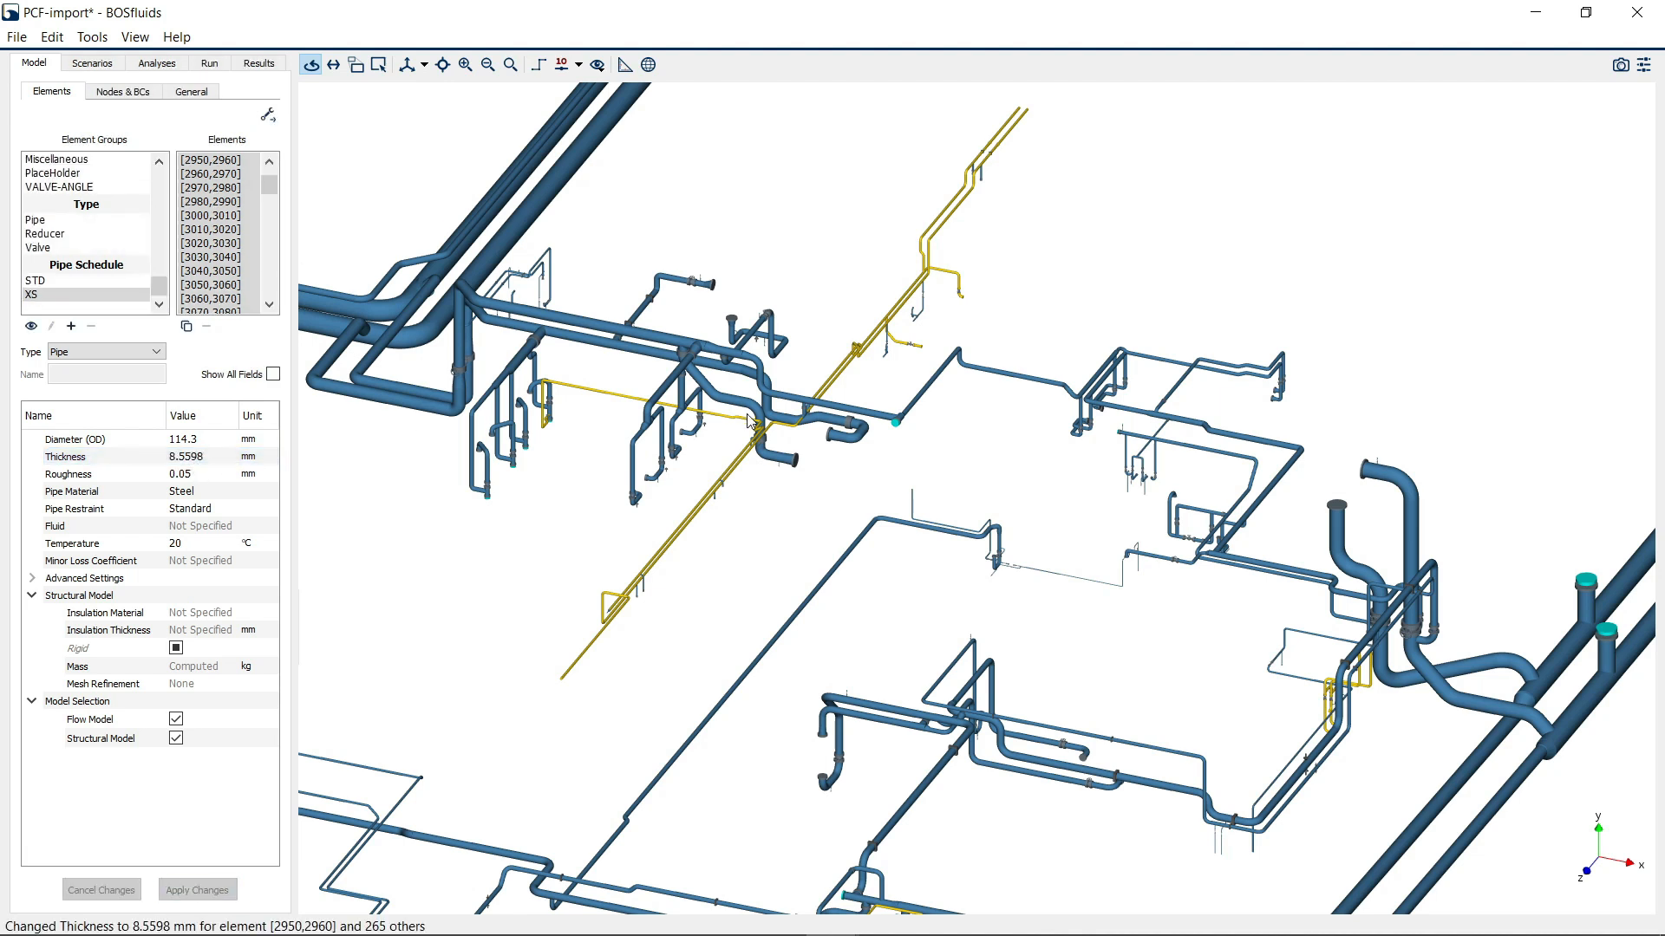
left_click(35, 296)
left_click(35, 298)
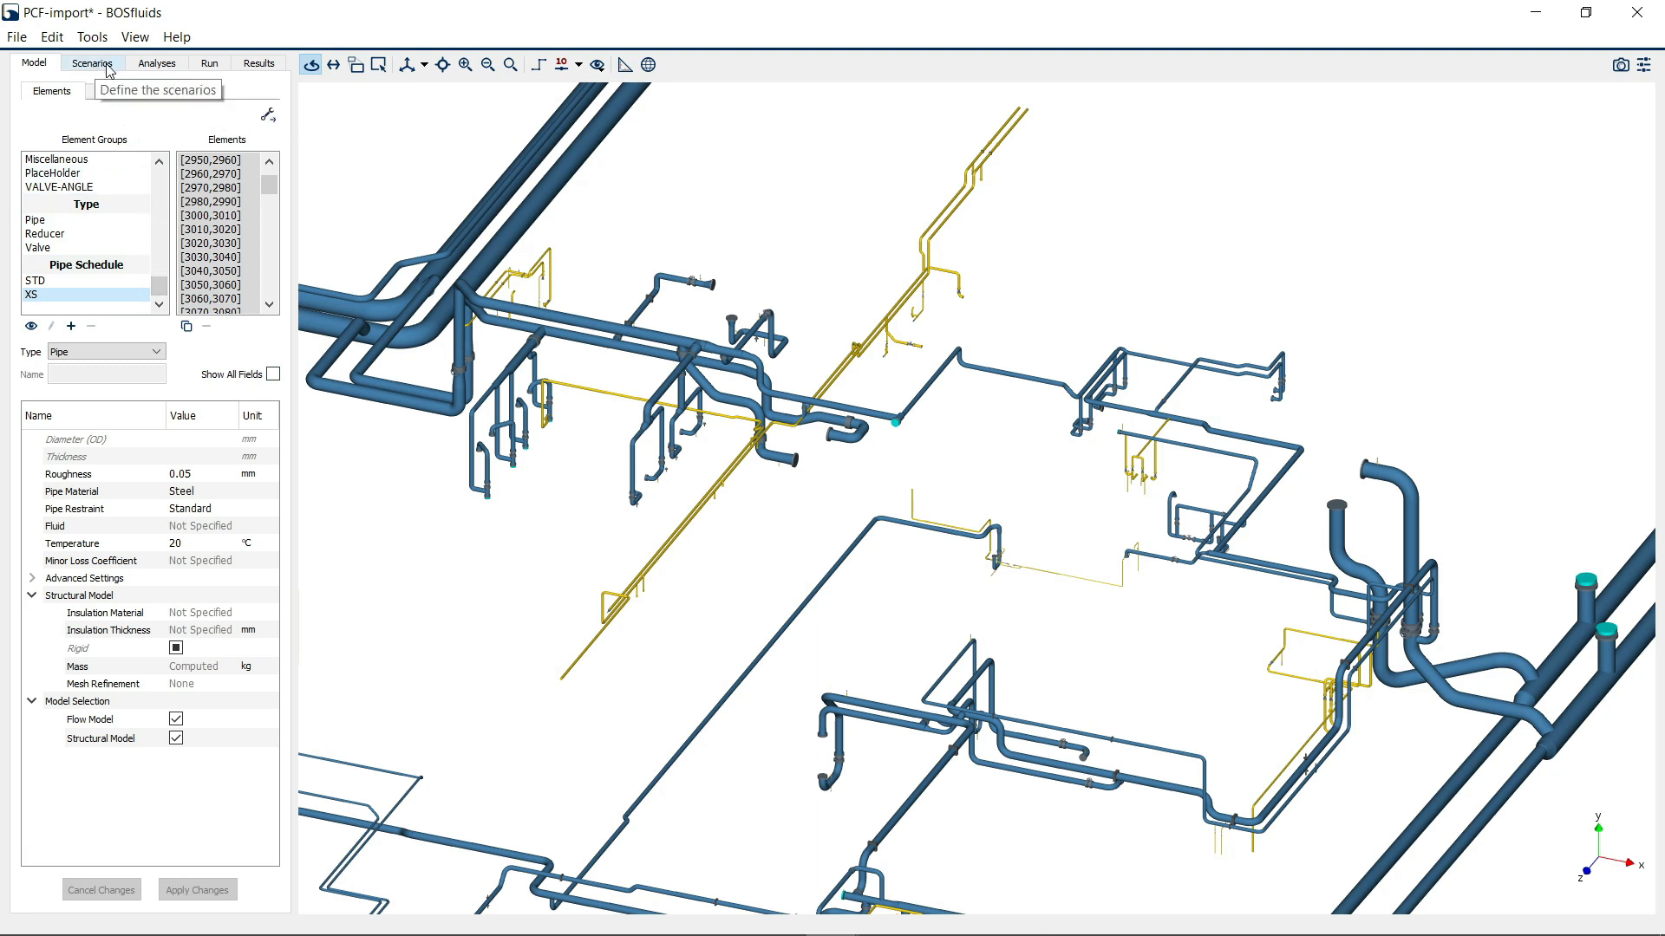
Look through the available grouping fields for the elements and inspect the highlighted XS lines in the network
left_click(32, 328)
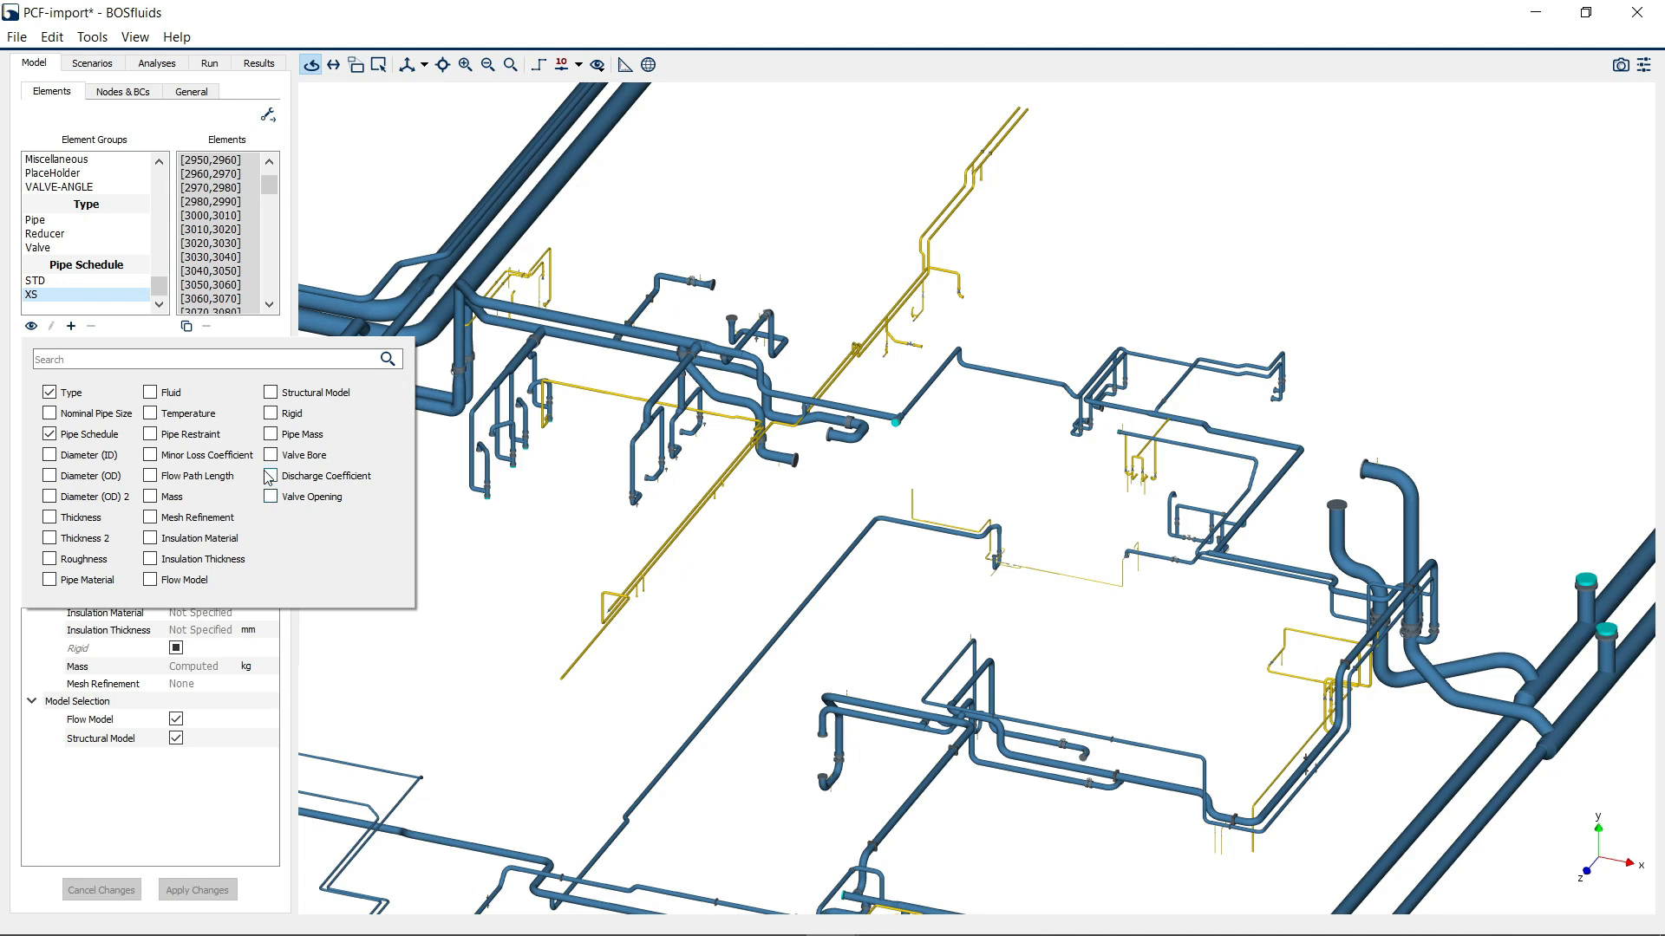
left_click(76, 304)
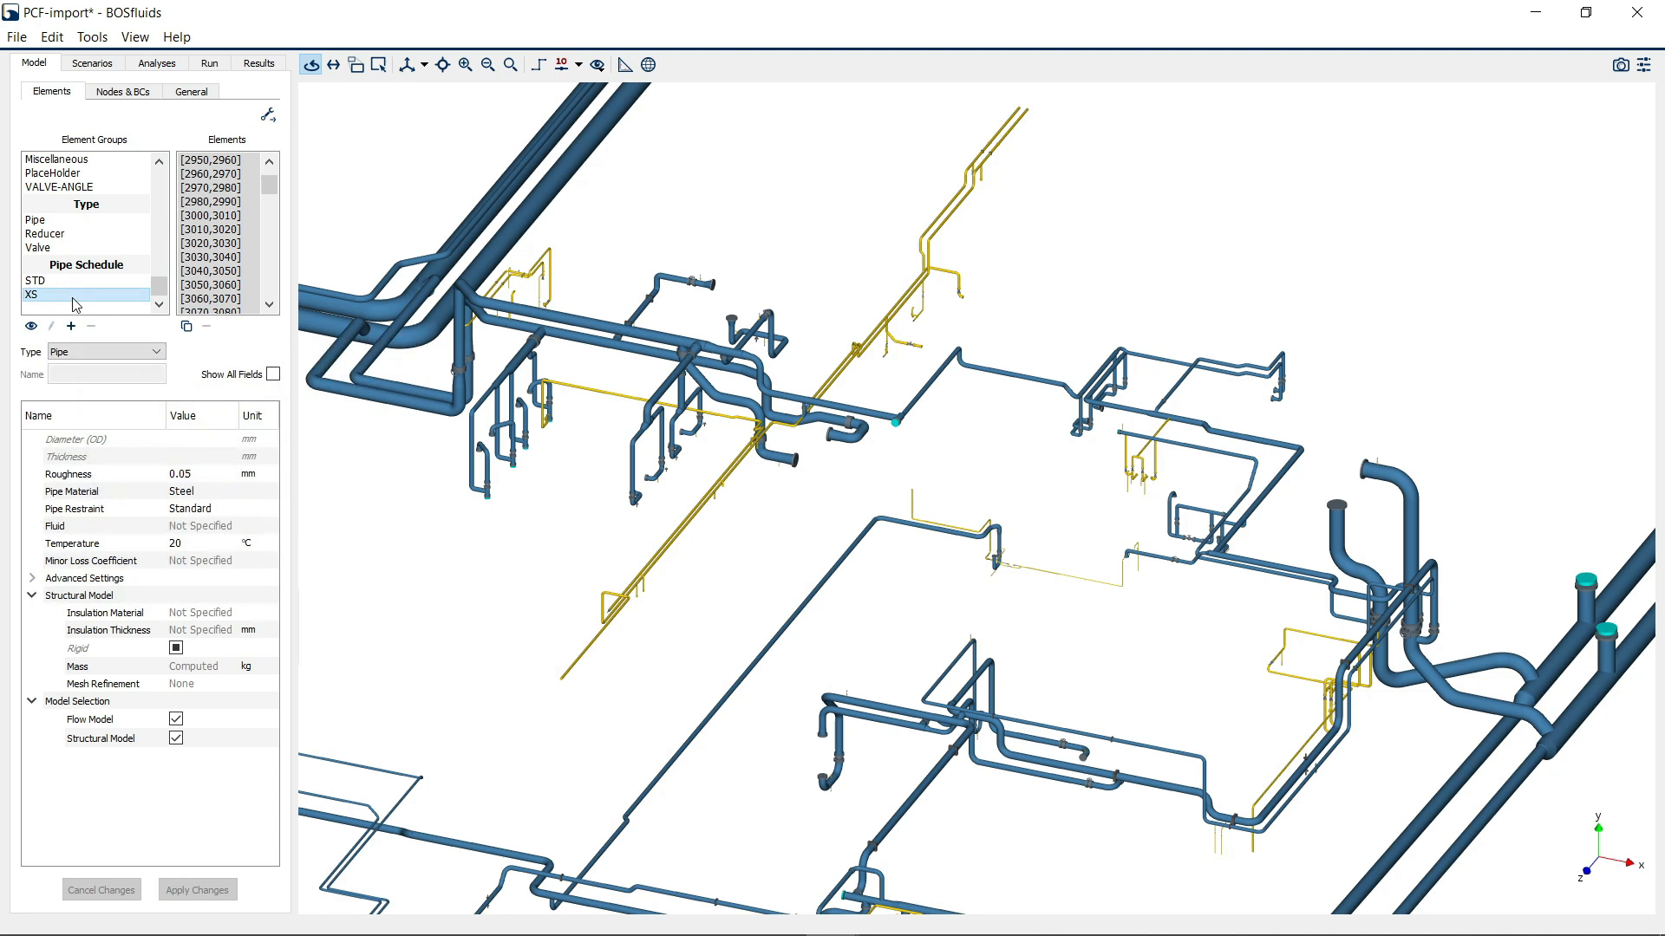
middle_click_drag(460, 435, 840, 395)
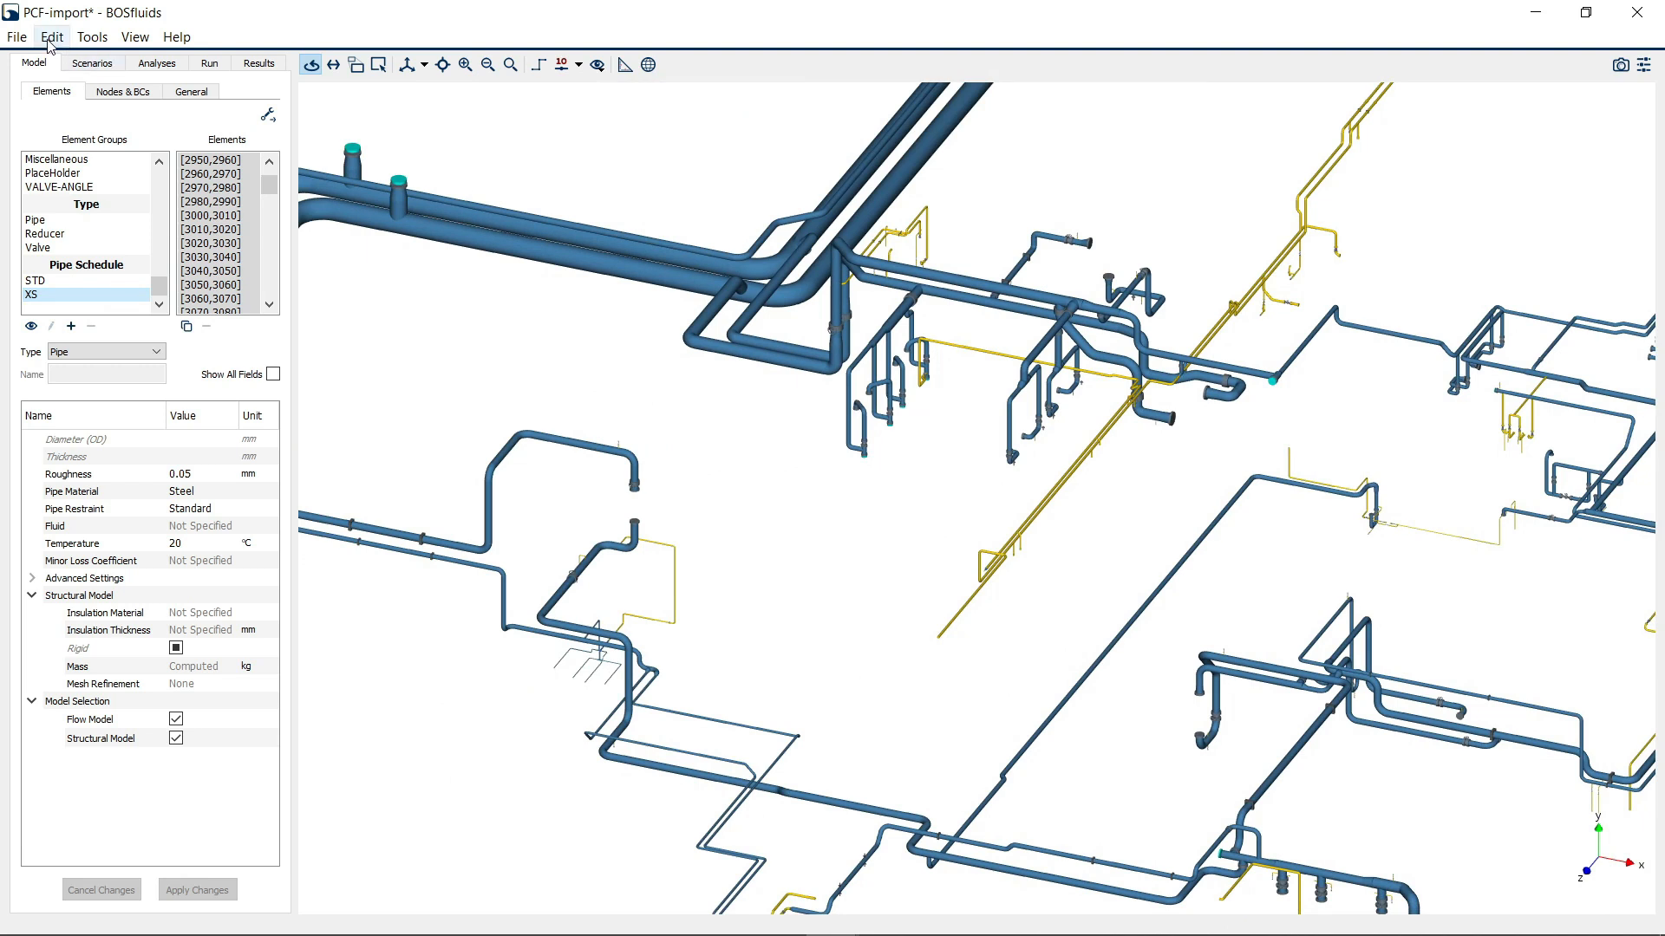
middle_click_drag(578, 306, 670, 365)
scroll(671, 364, "down", 1)
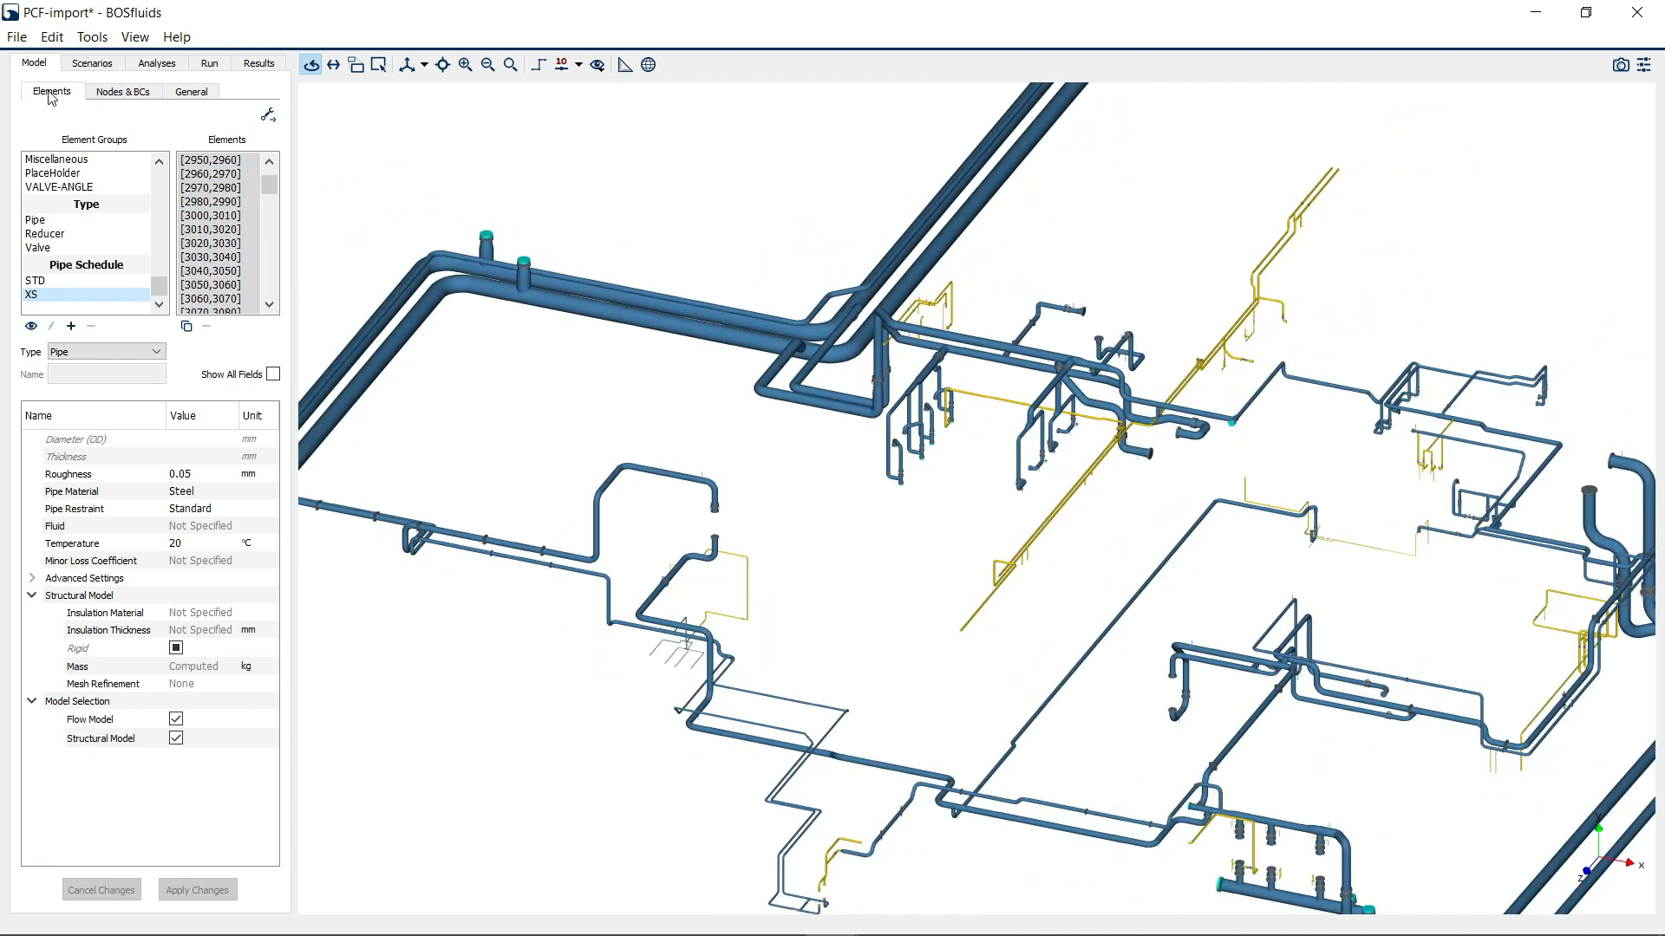
Select all end nodes of the network that have no flow boundary condition set
left_click(130, 93)
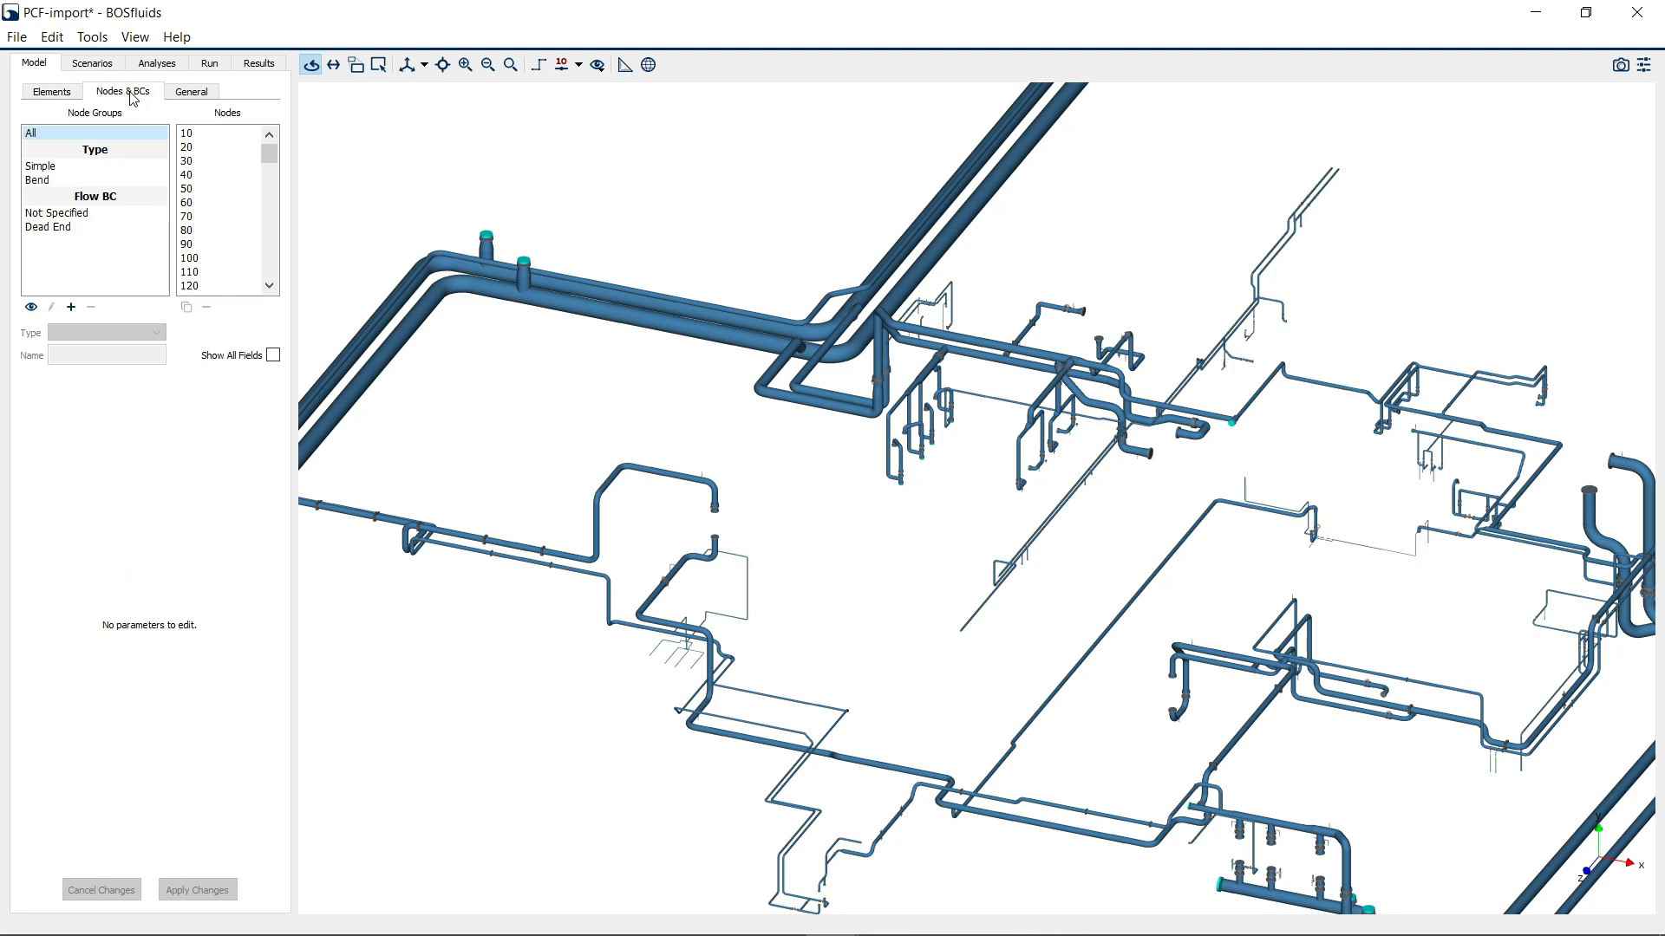
left_click(52, 37)
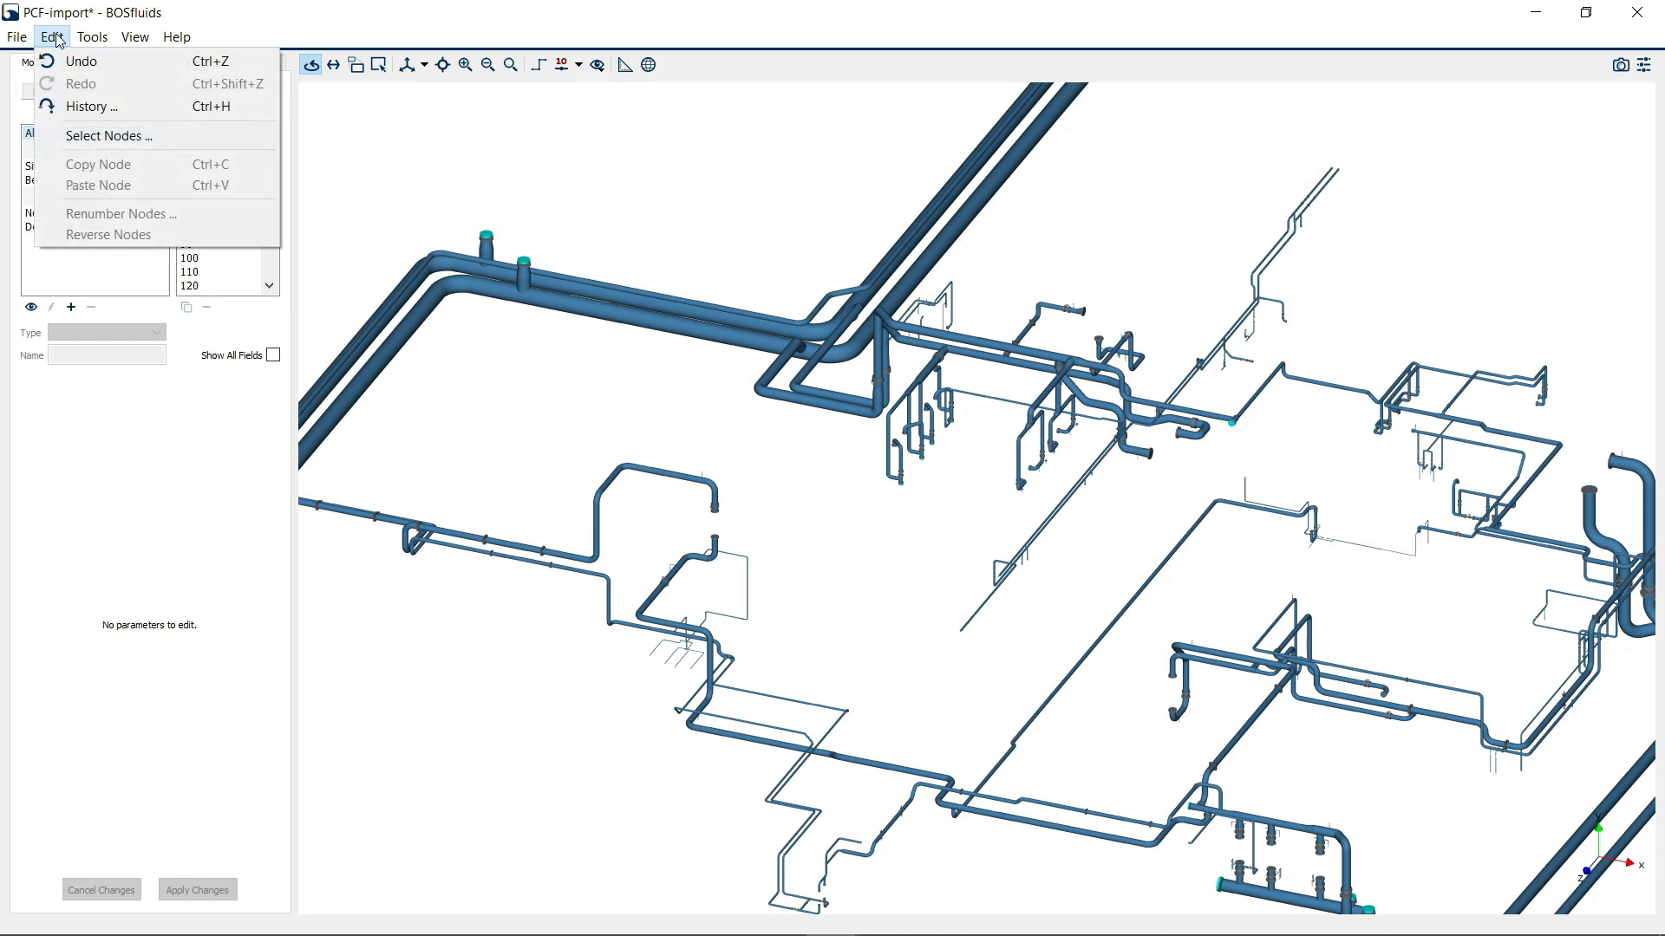
left_click(126, 139)
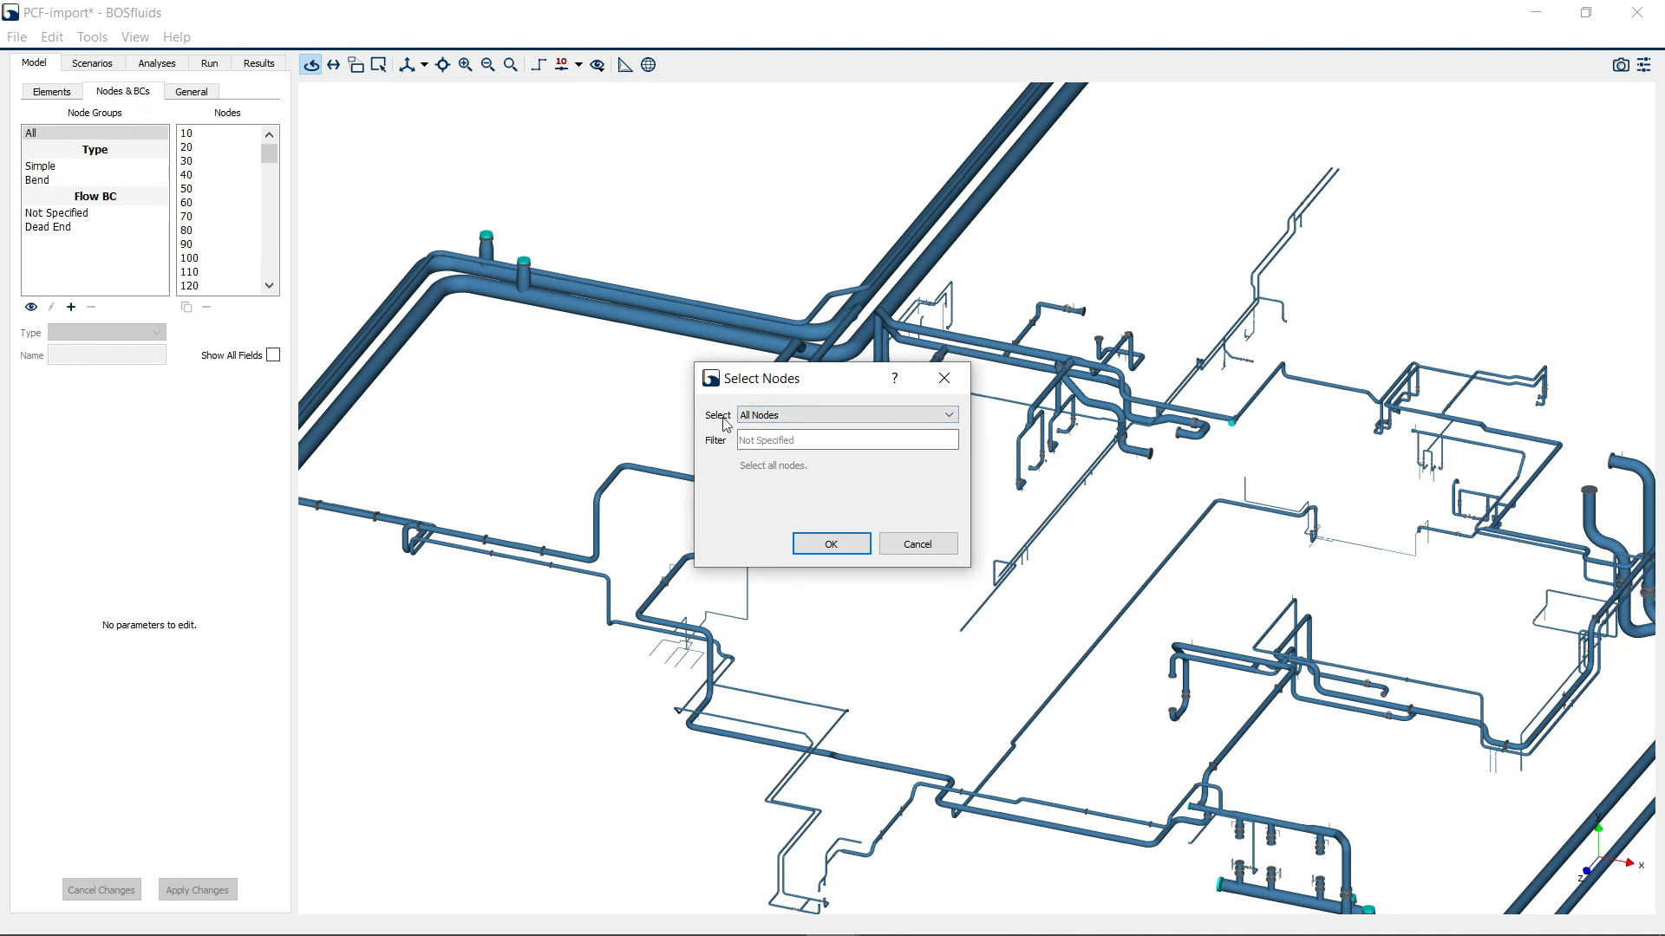
left_click(777, 417)
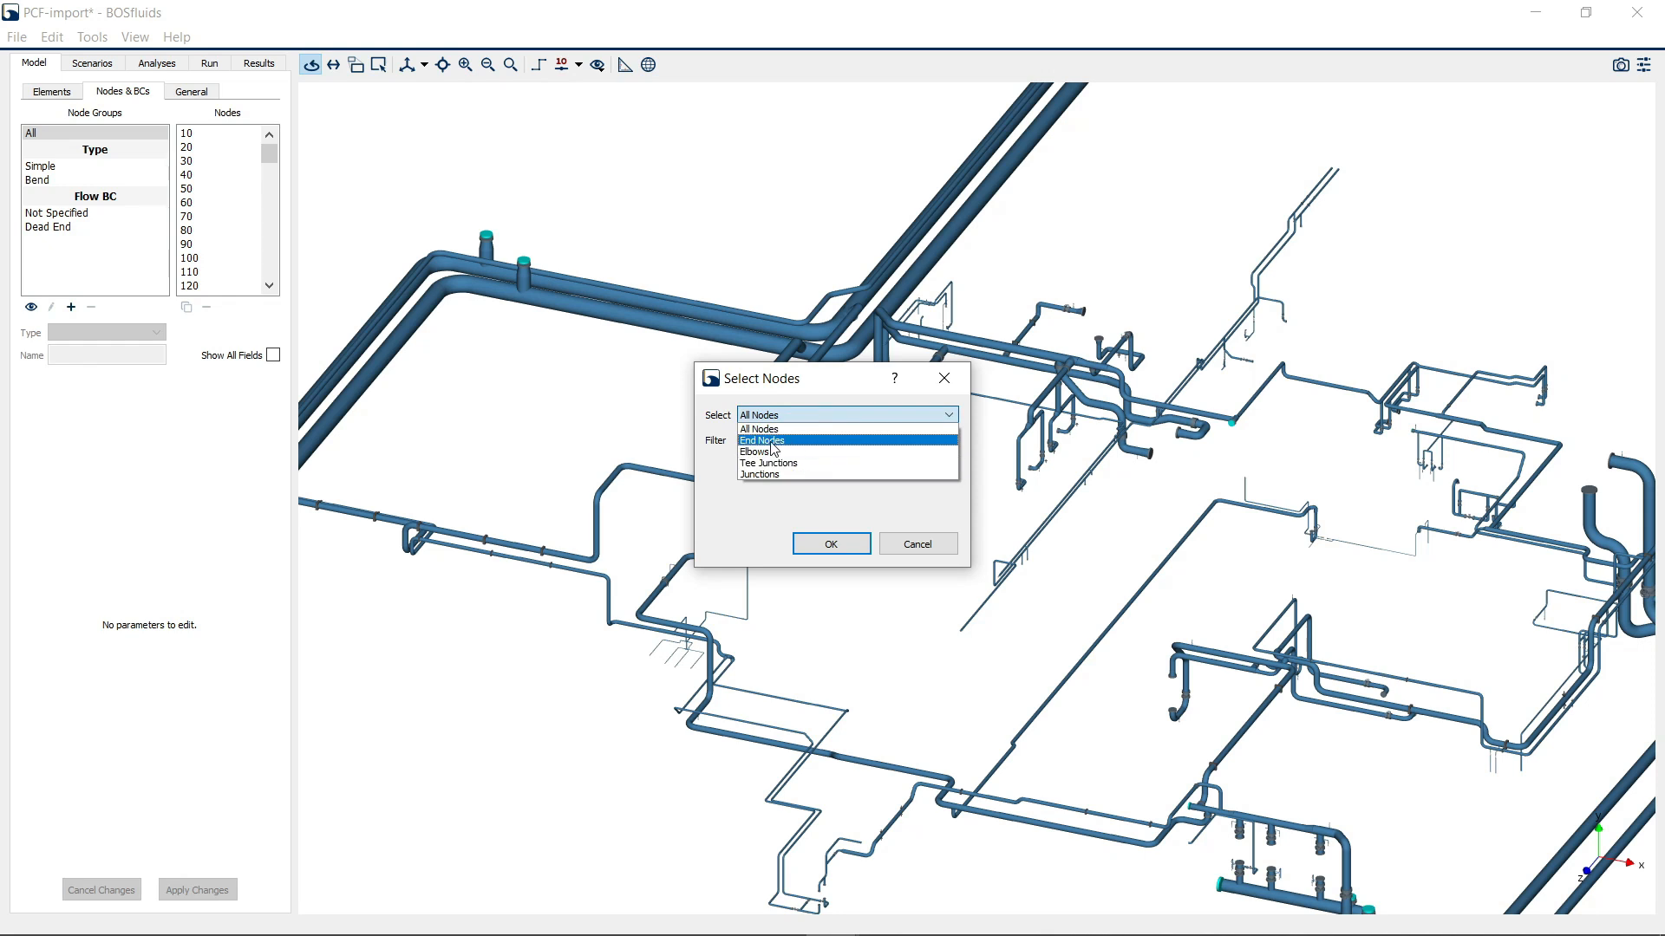
left_click(771, 441)
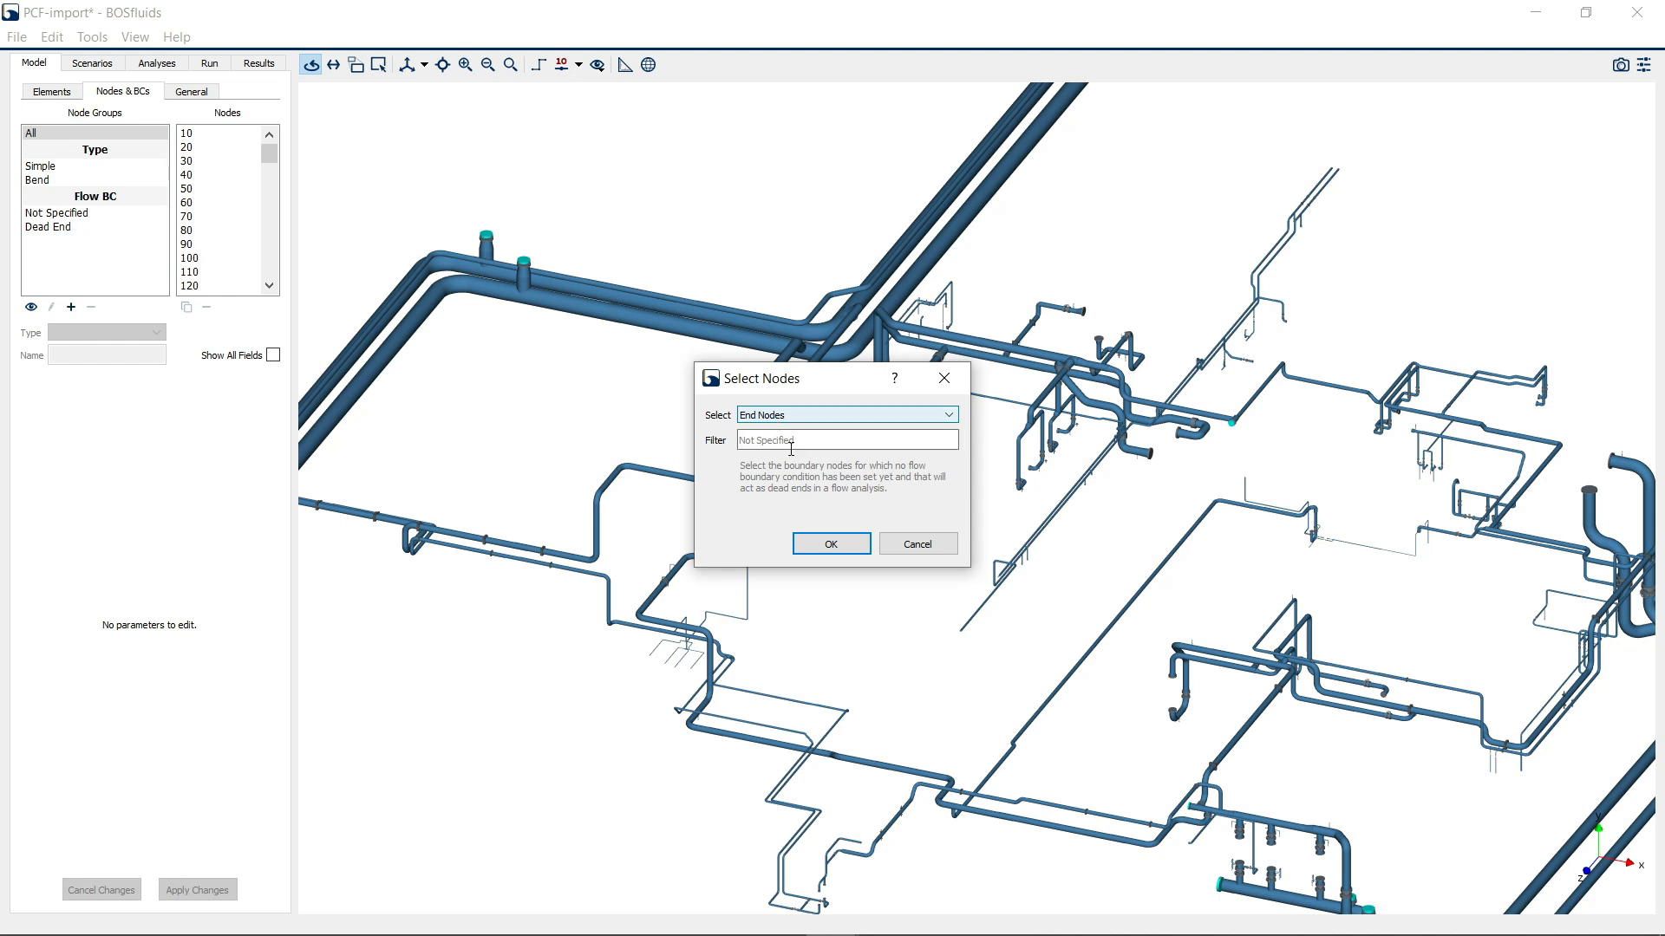
left_click(816, 545)
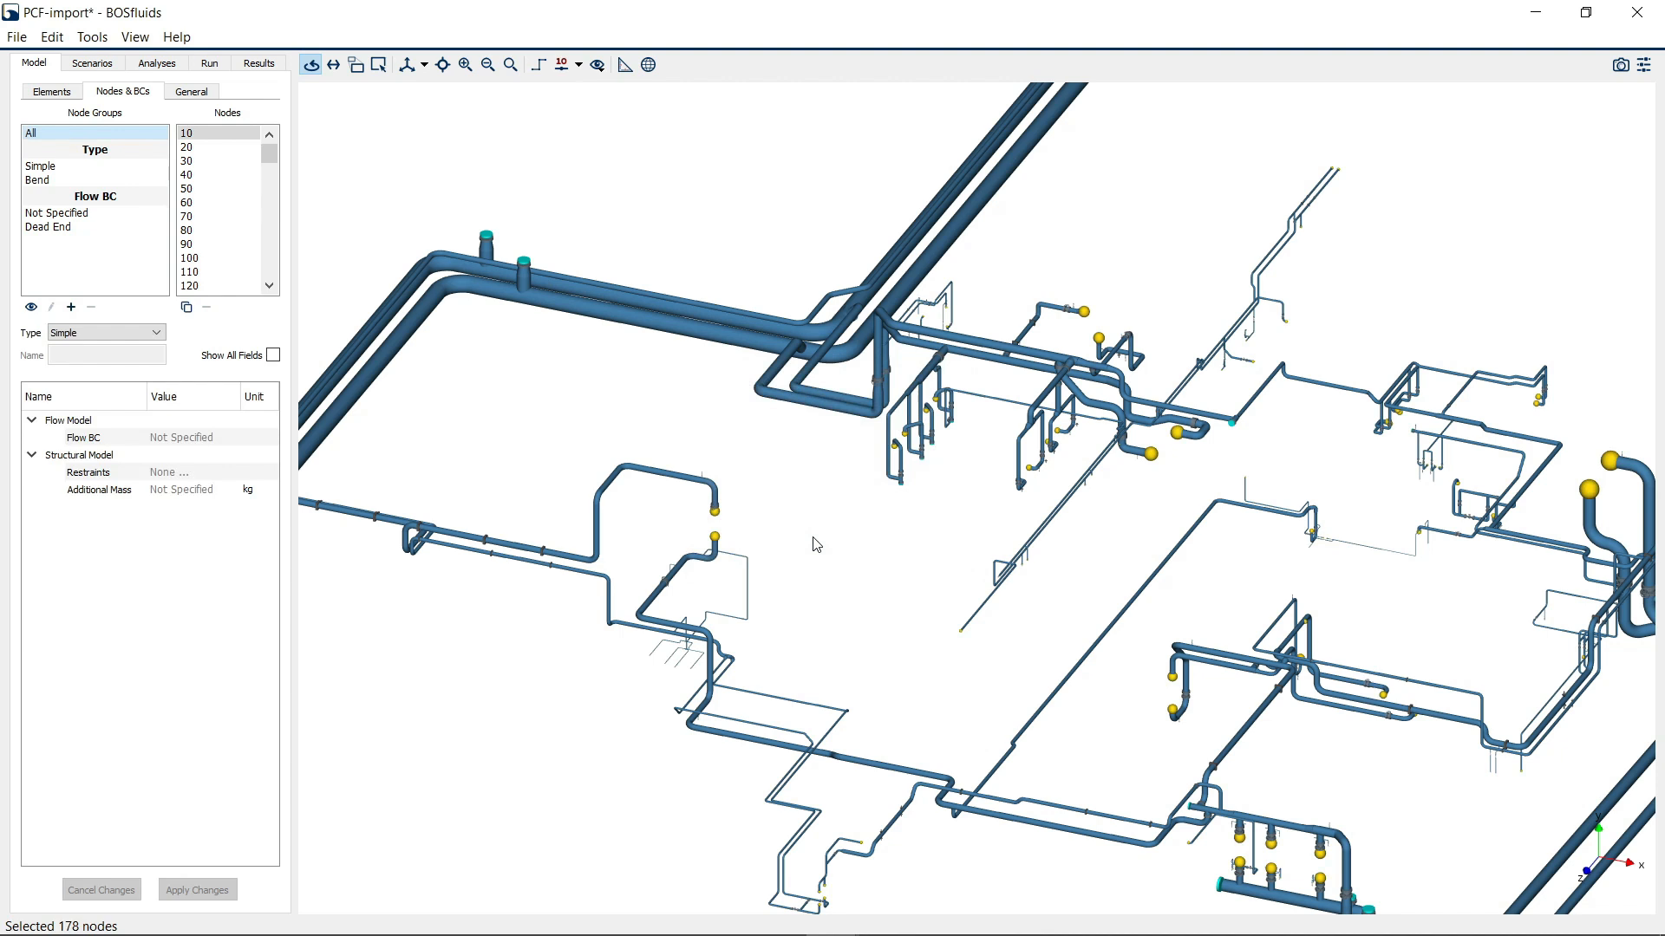
Examine where the highlighted end nodes lie along the pipe branches throughout the network
scroll(816, 545, "down", 5)
scroll(780, 674, "down", 7)
middle_click_drag(780, 606, 1011, 423)
scroll(709, 530, "up", 6)
scroll(854, 487, "up", 3)
scroll(960, 460, "up", 5)
scroll(960, 460, "down", 6)
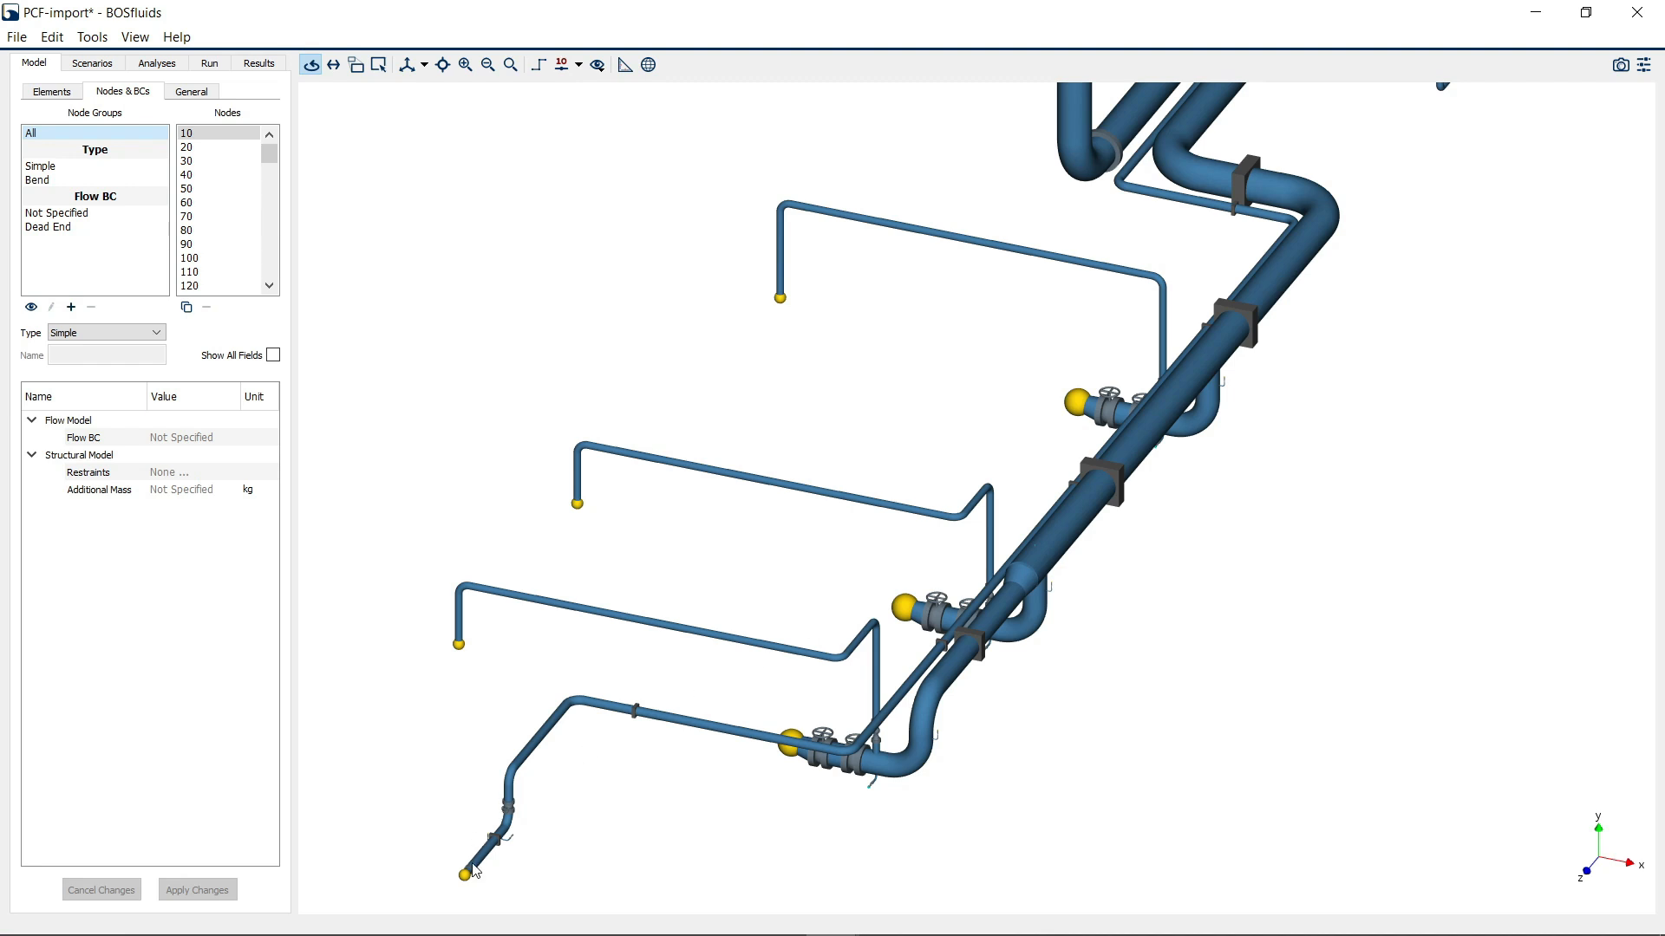
middle_click_drag(1241, 427, 1146, 485)
scroll(1146, 484, "down", 3)
mouse_move(1321, 426)
middle_mouse_down()
mouse_move(1175, 494)
mouse_move(919, 552)
mouse_move(1083, 482)
mouse_move(954, 450)
middle_mouse_up()
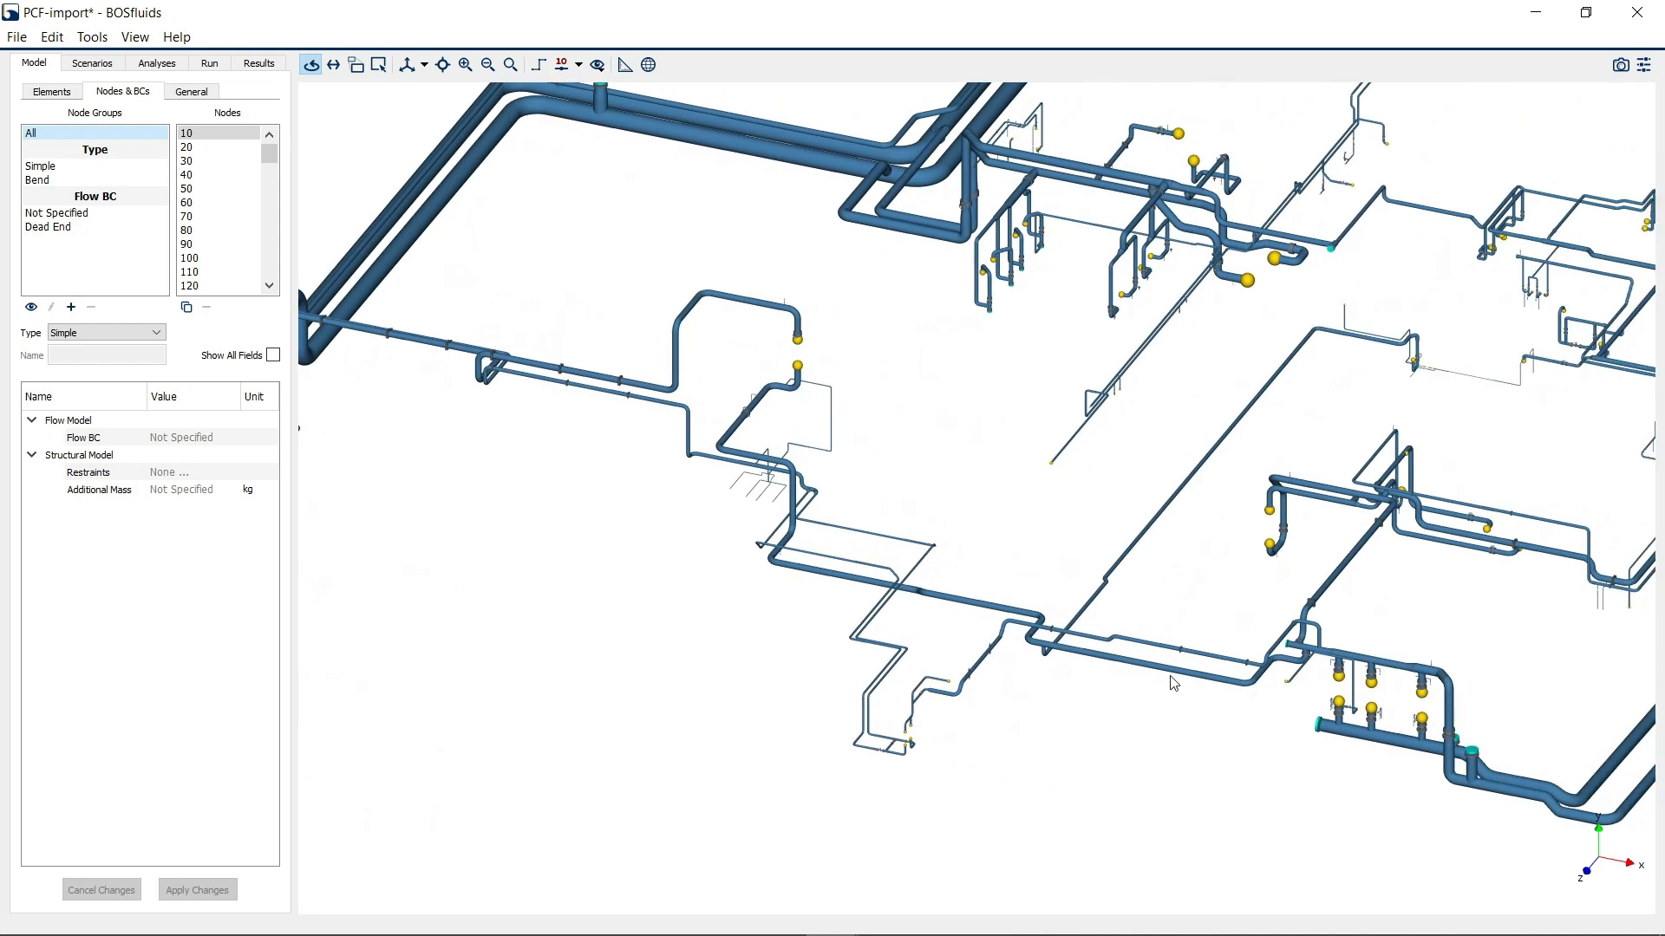
middle_click_drag(1322, 626, 916, 694)
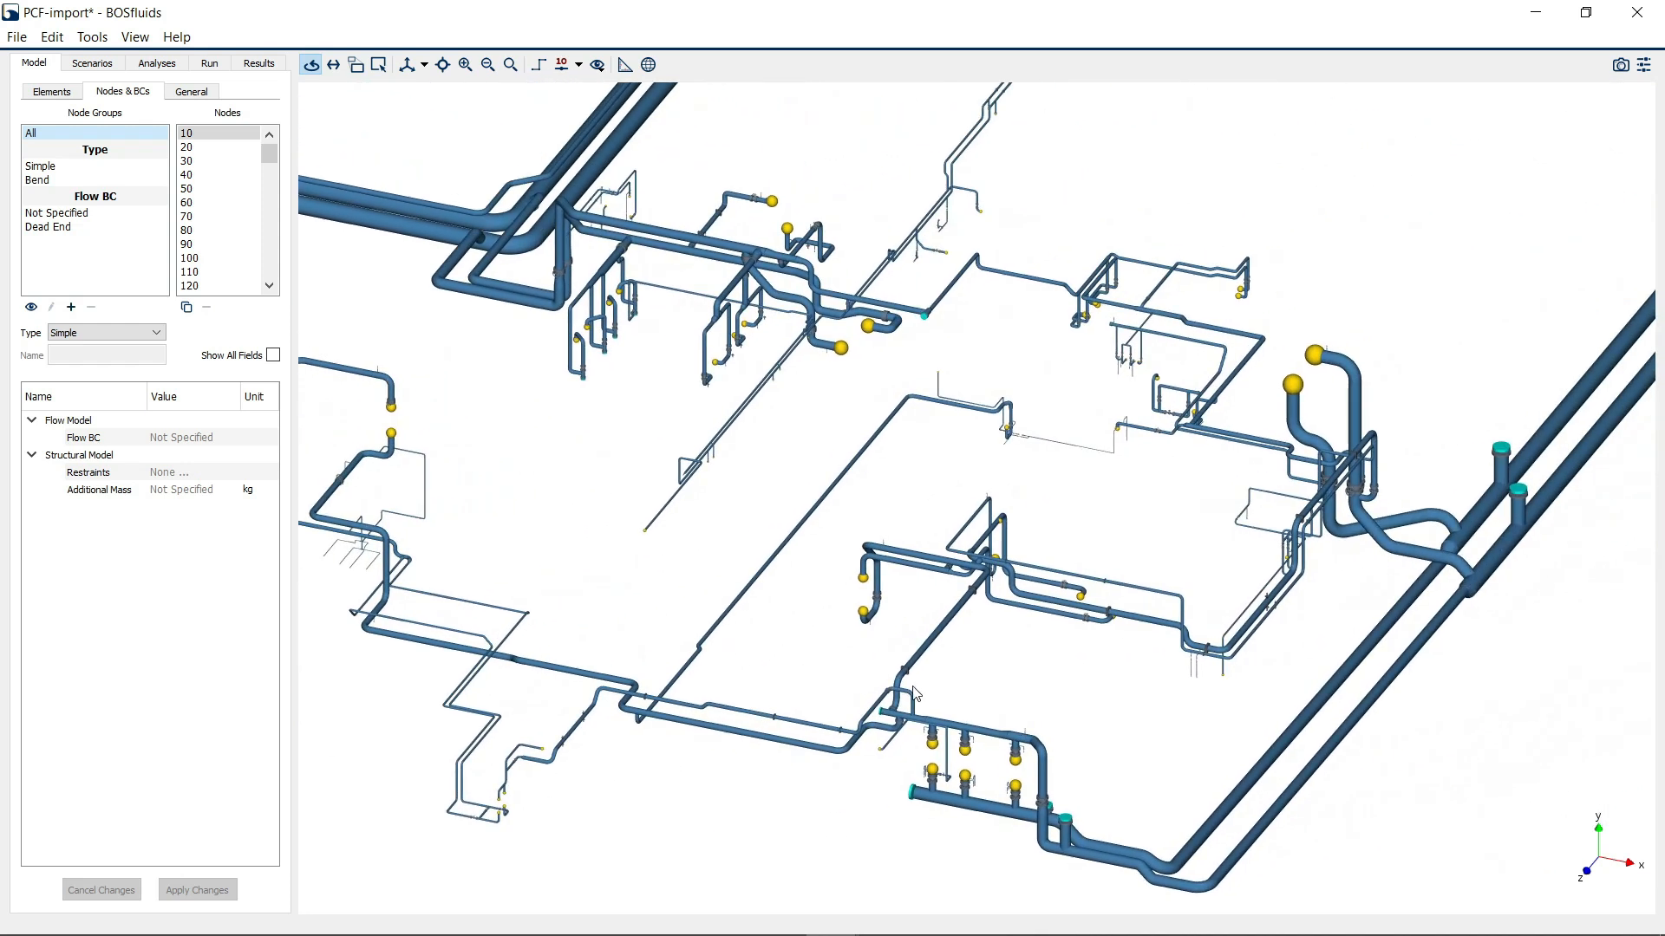
mouse_move(1116, 514)
middle_mouse_down()
mouse_move(1129, 579)
mouse_move(1141, 513)
middle_mouse_up()
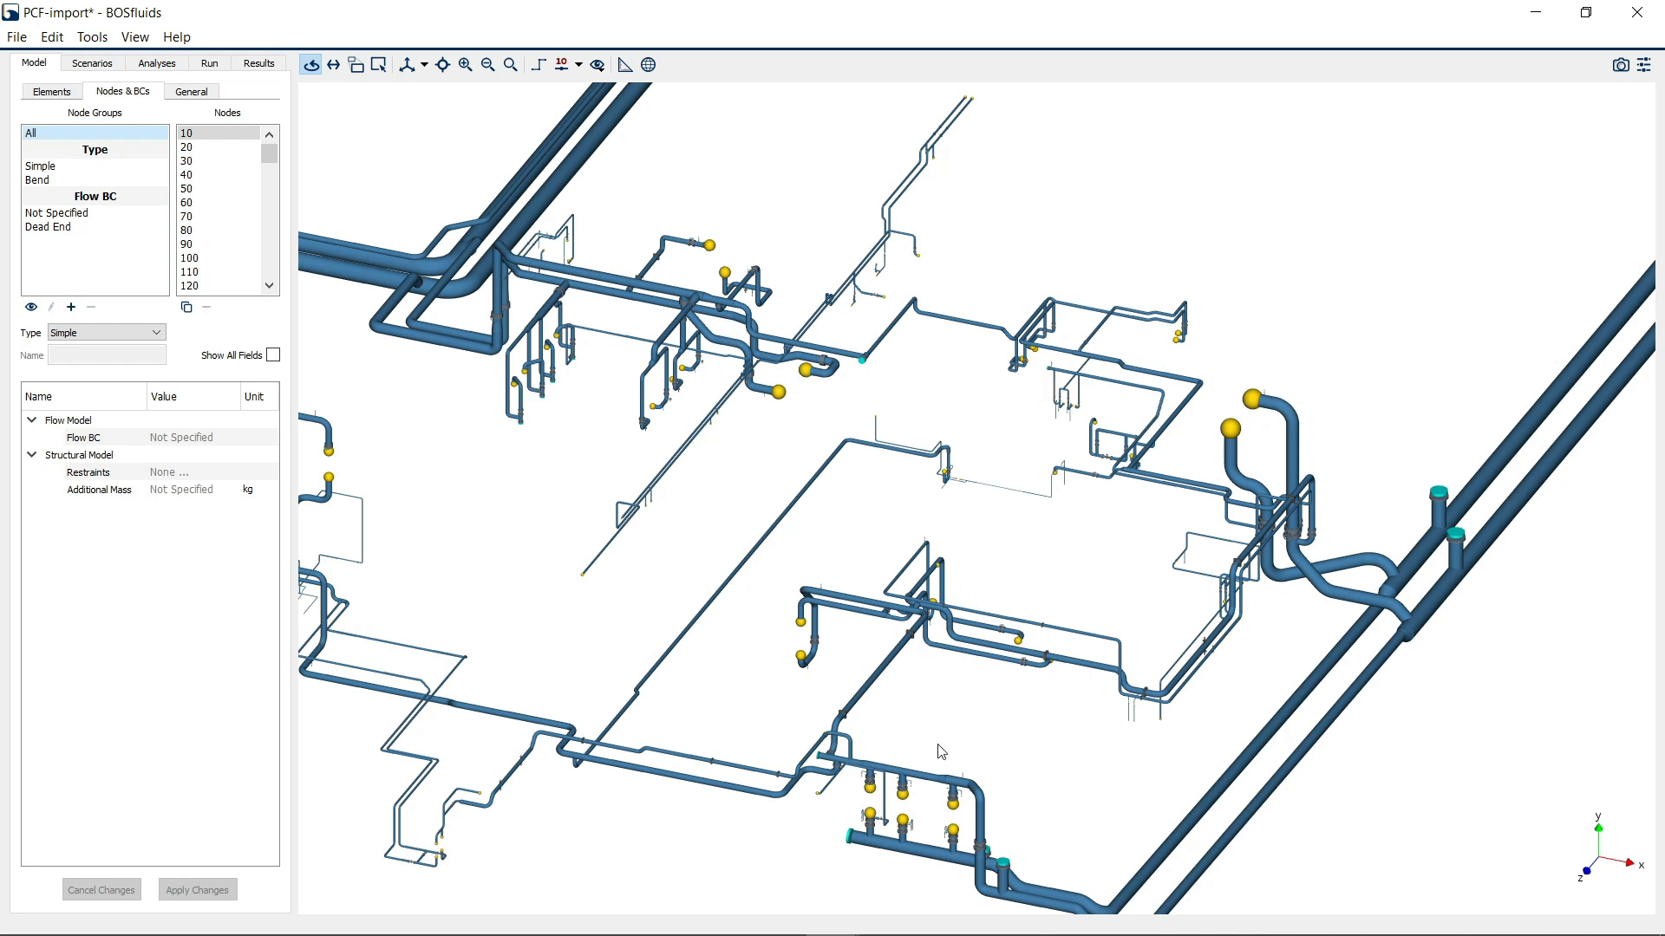
Inspect the small branch connection on the valve manifold's upper header as centerlines, and restore the full 3D pipe display
scroll(941, 751, "up", 5)
scroll(991, 550, "up", 3)
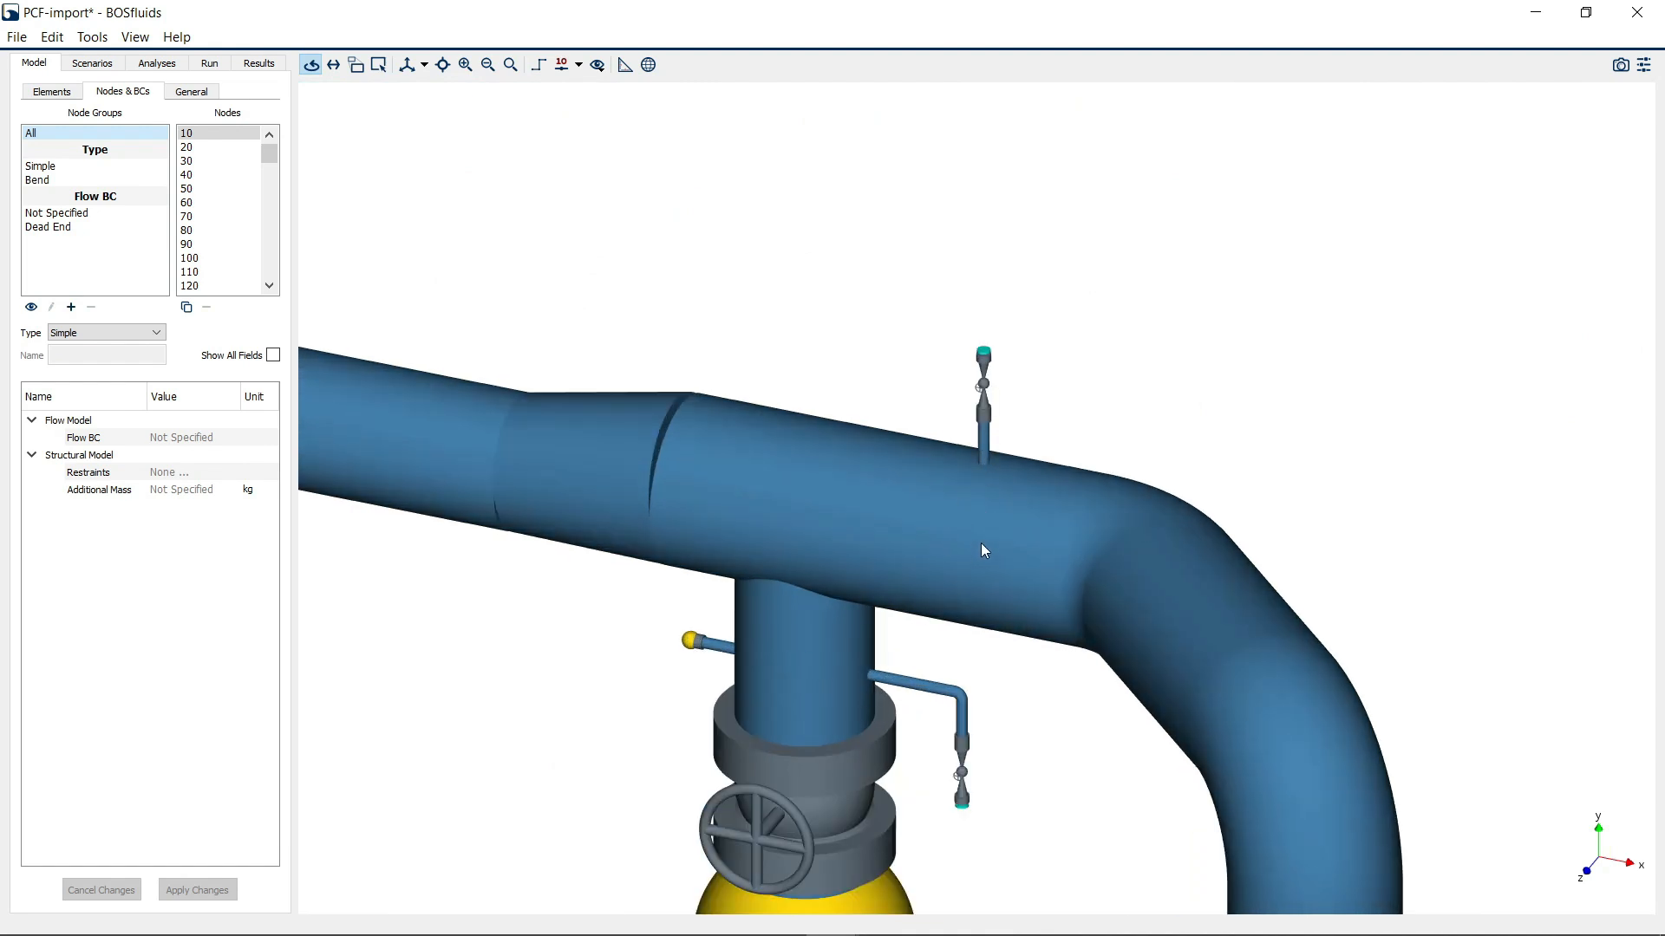
left_click(539, 65)
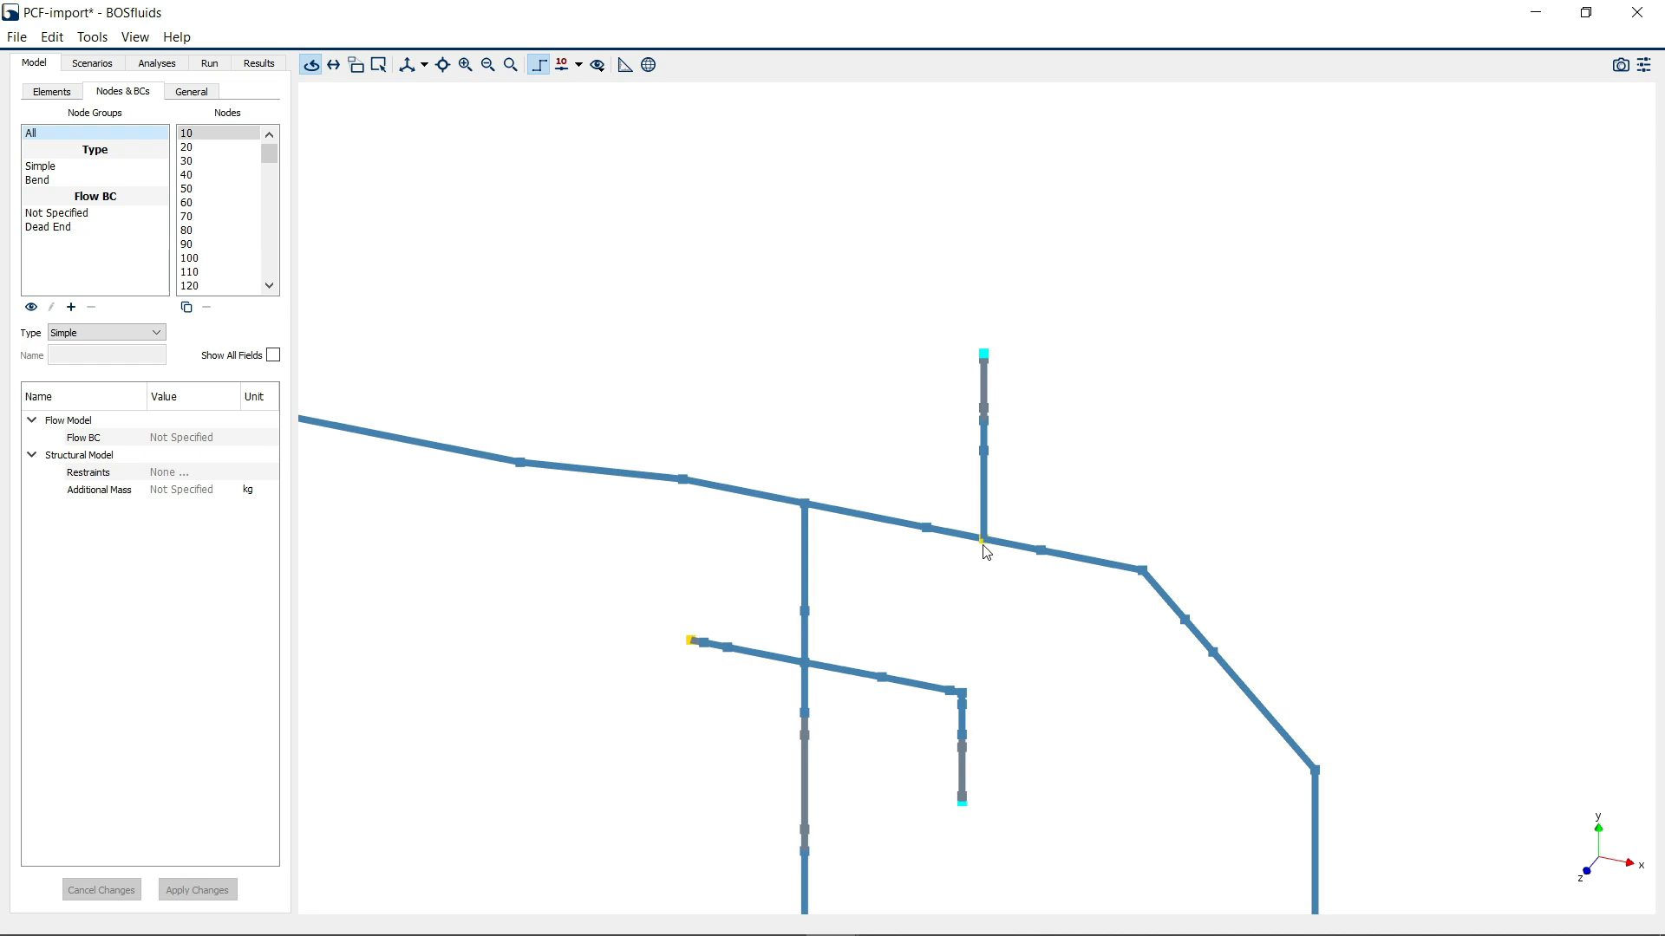
left_click(539, 67)
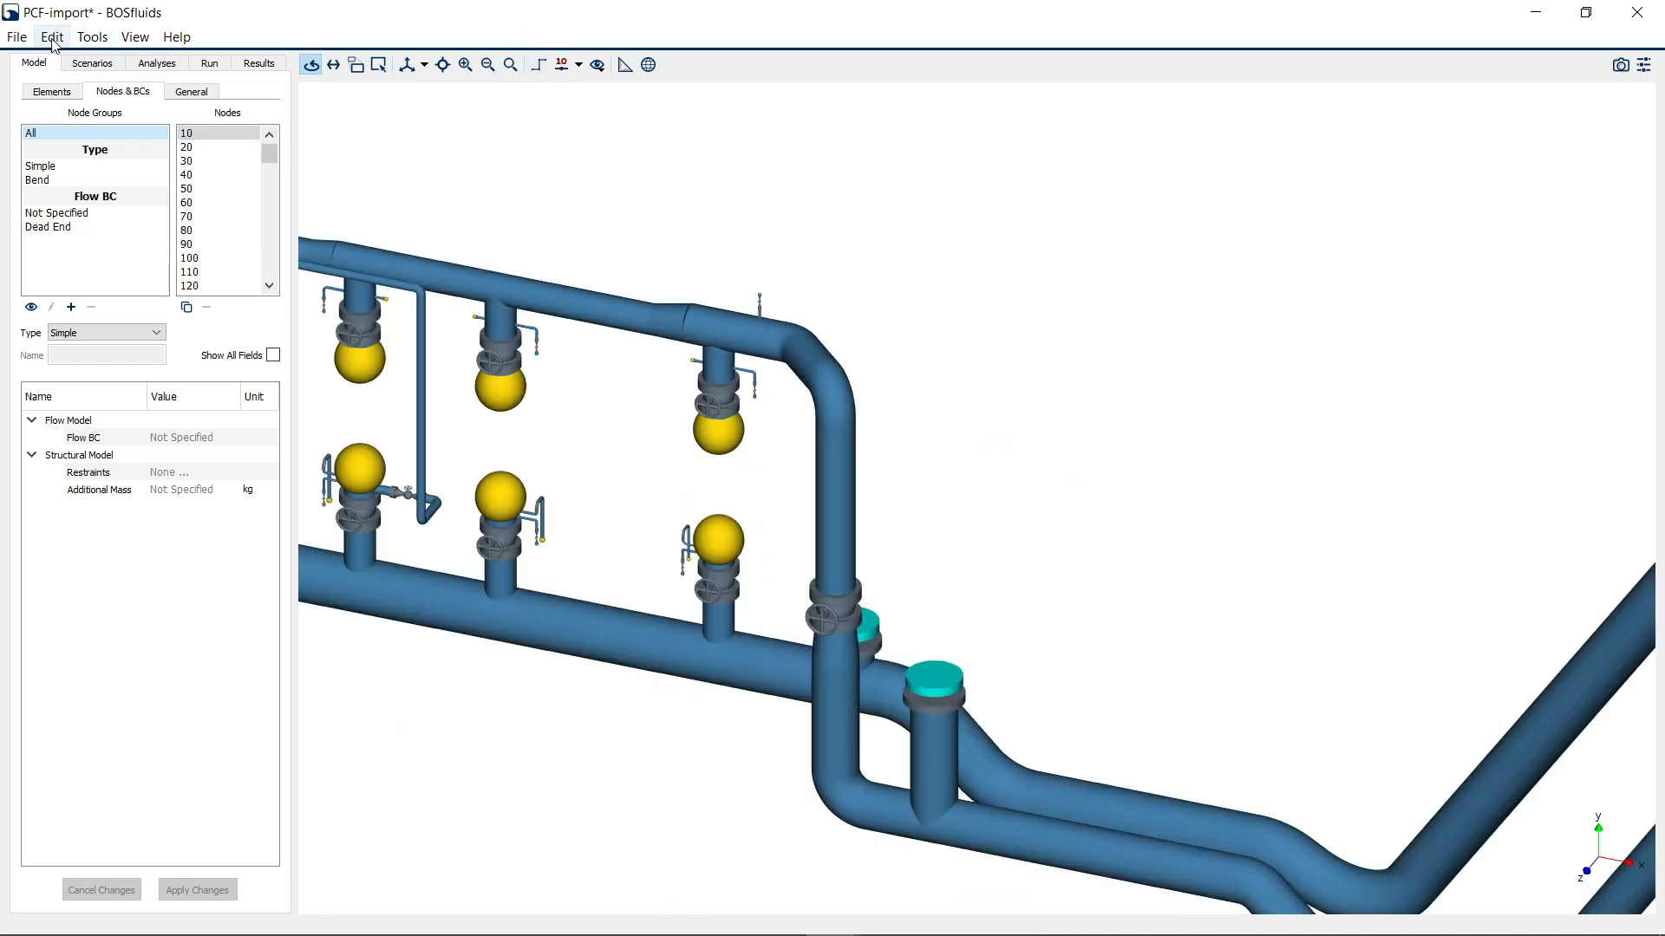
Select all nodes at elbows that have not been marked as bends
left_click(52, 36)
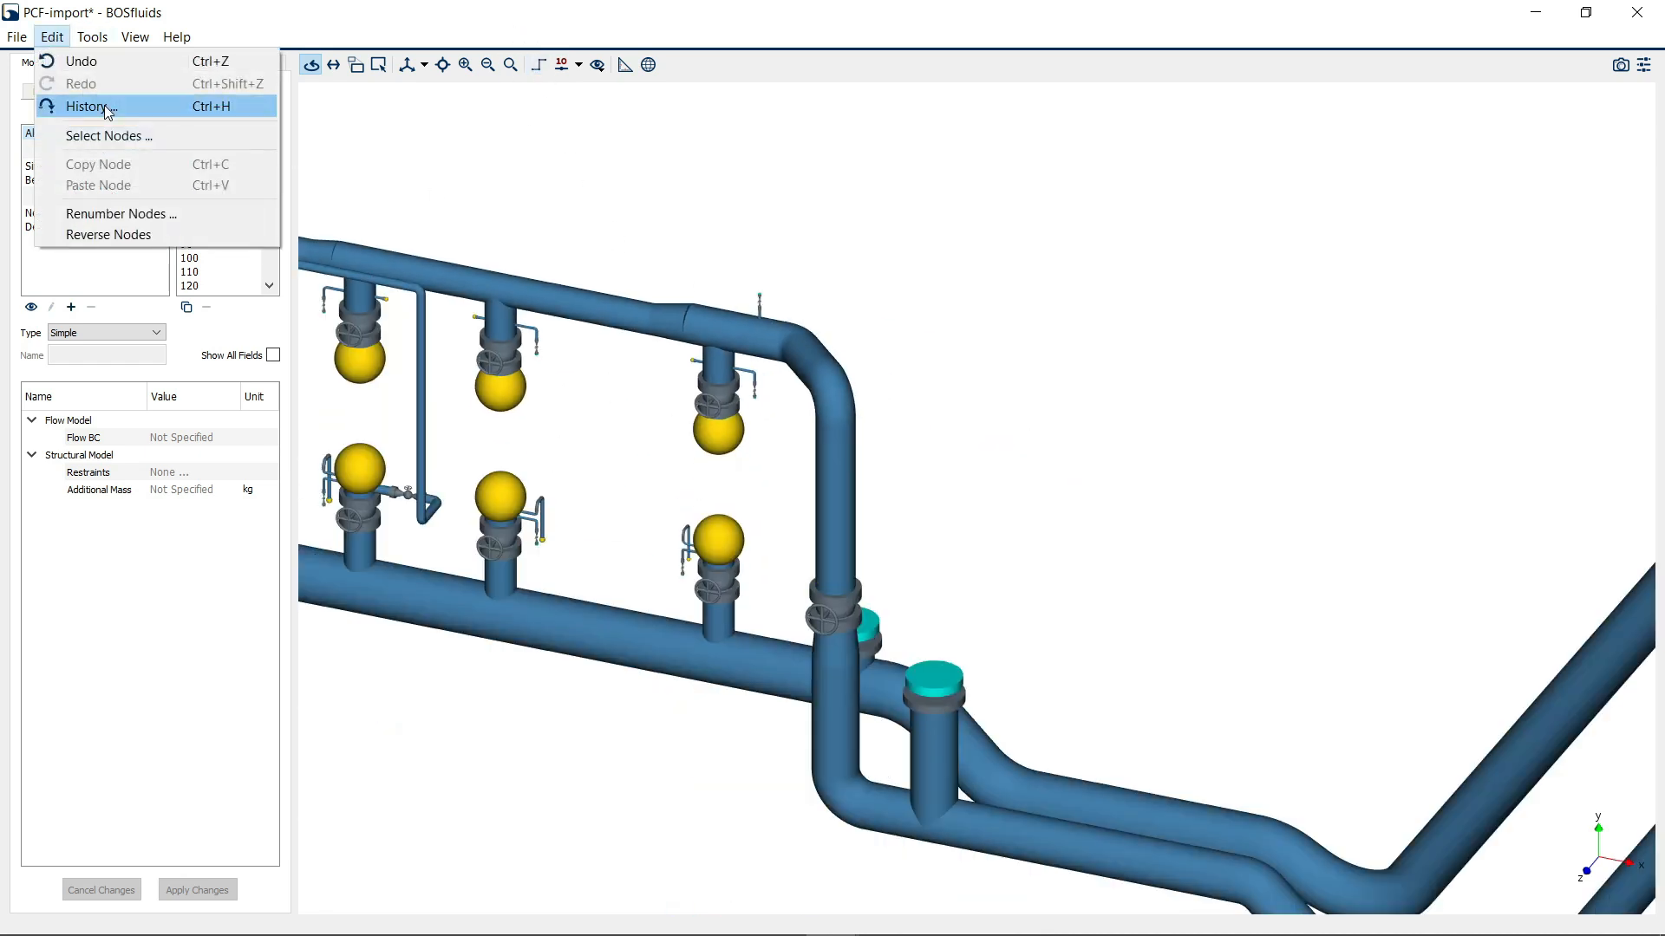
left_click(128, 143)
left_click(846, 416)
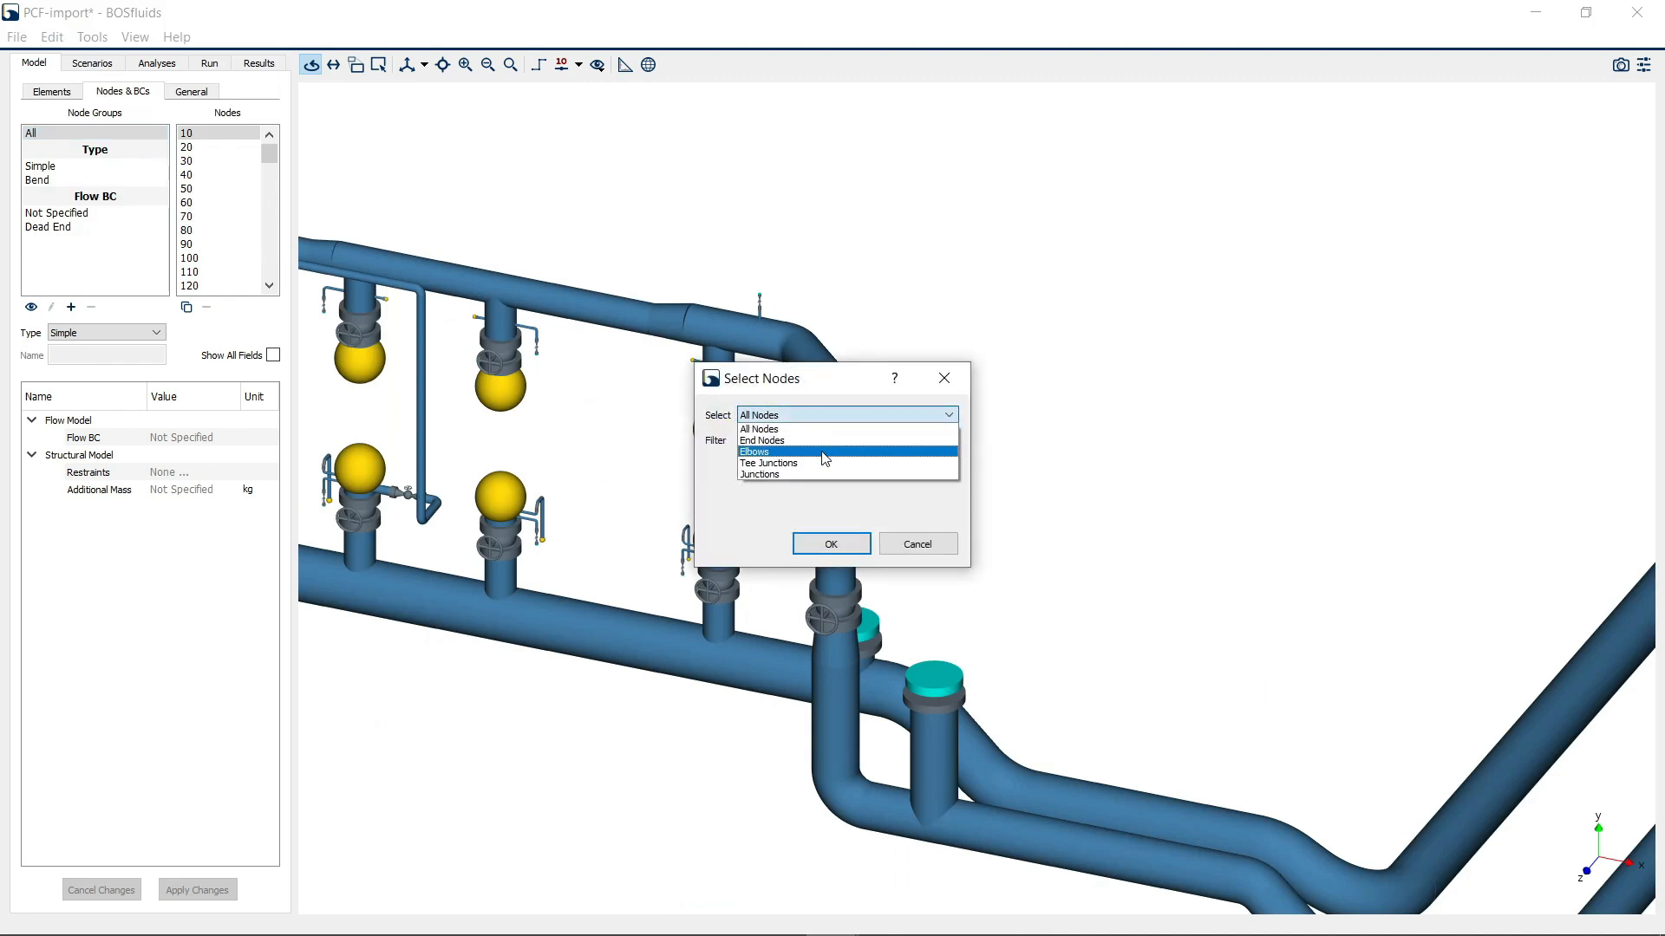
left_click(824, 453)
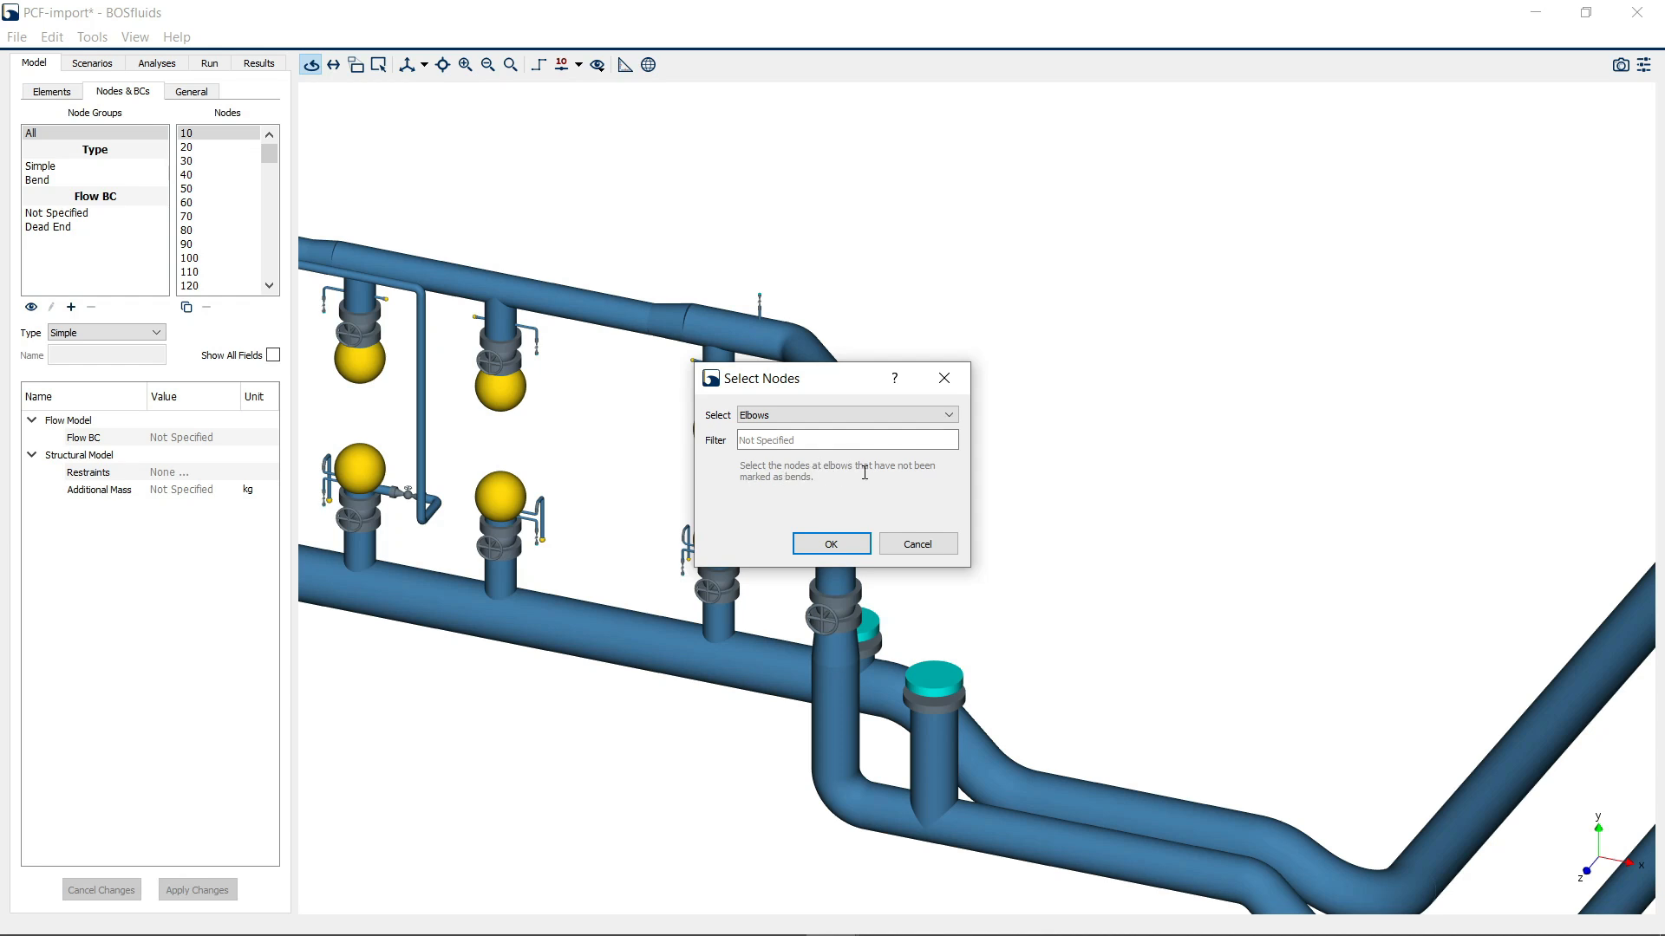
left_click(831, 544)
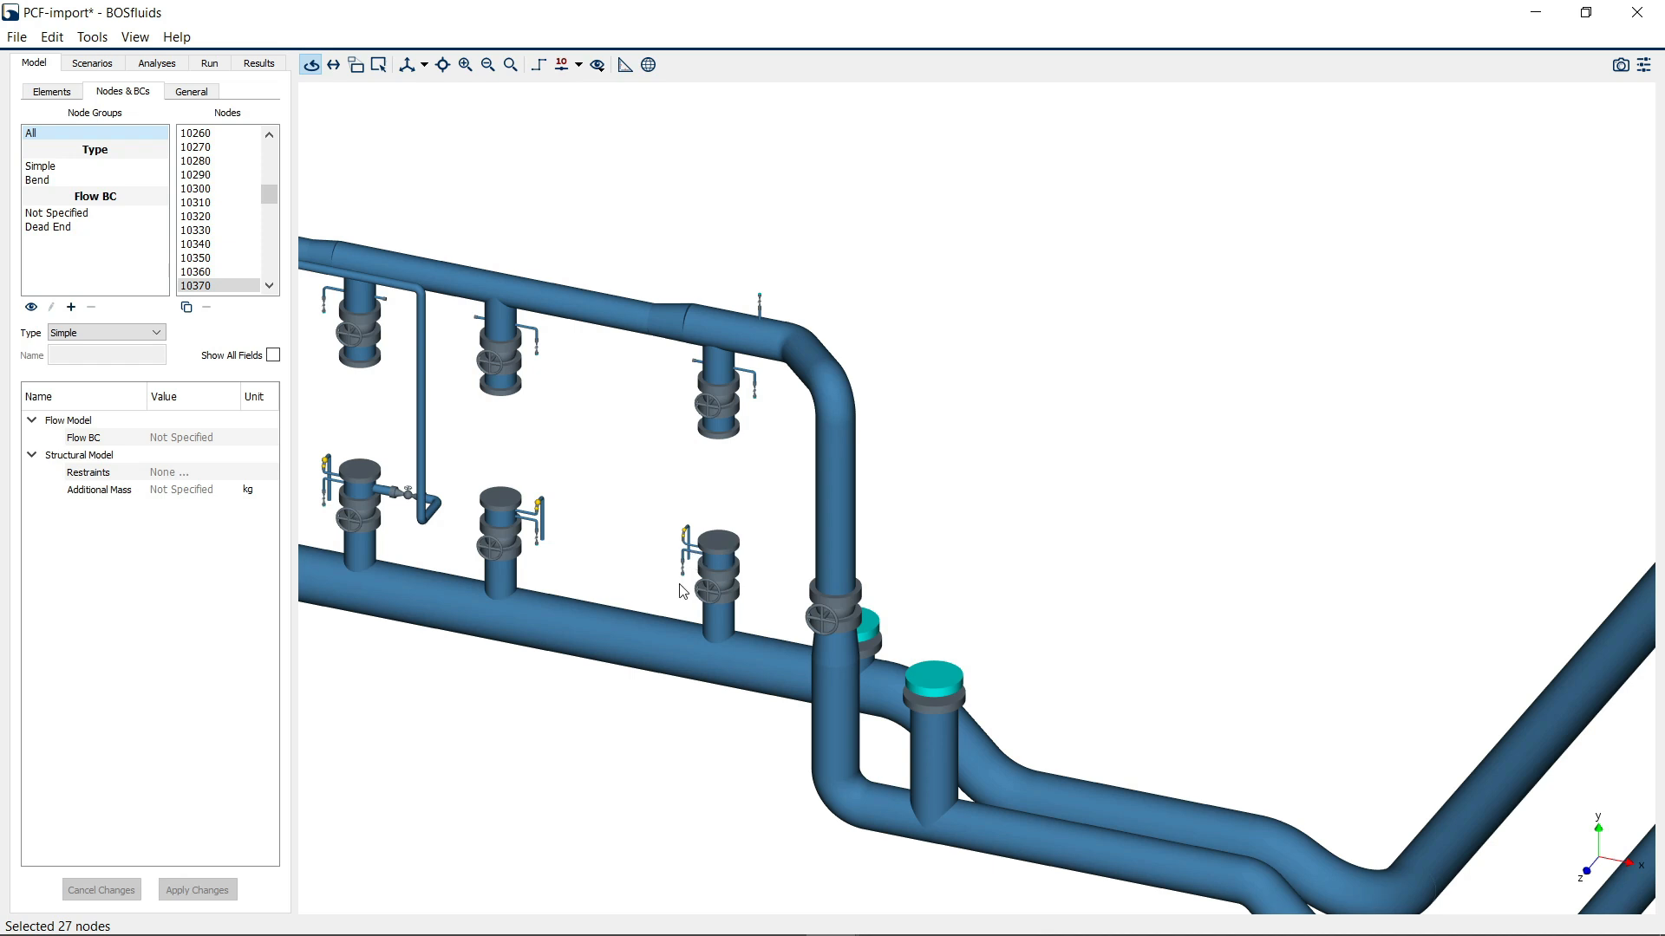
Examine the highlighted elbow nodes on the small bypass lines beside the manifold valves
scroll(684, 546, "up", 5)
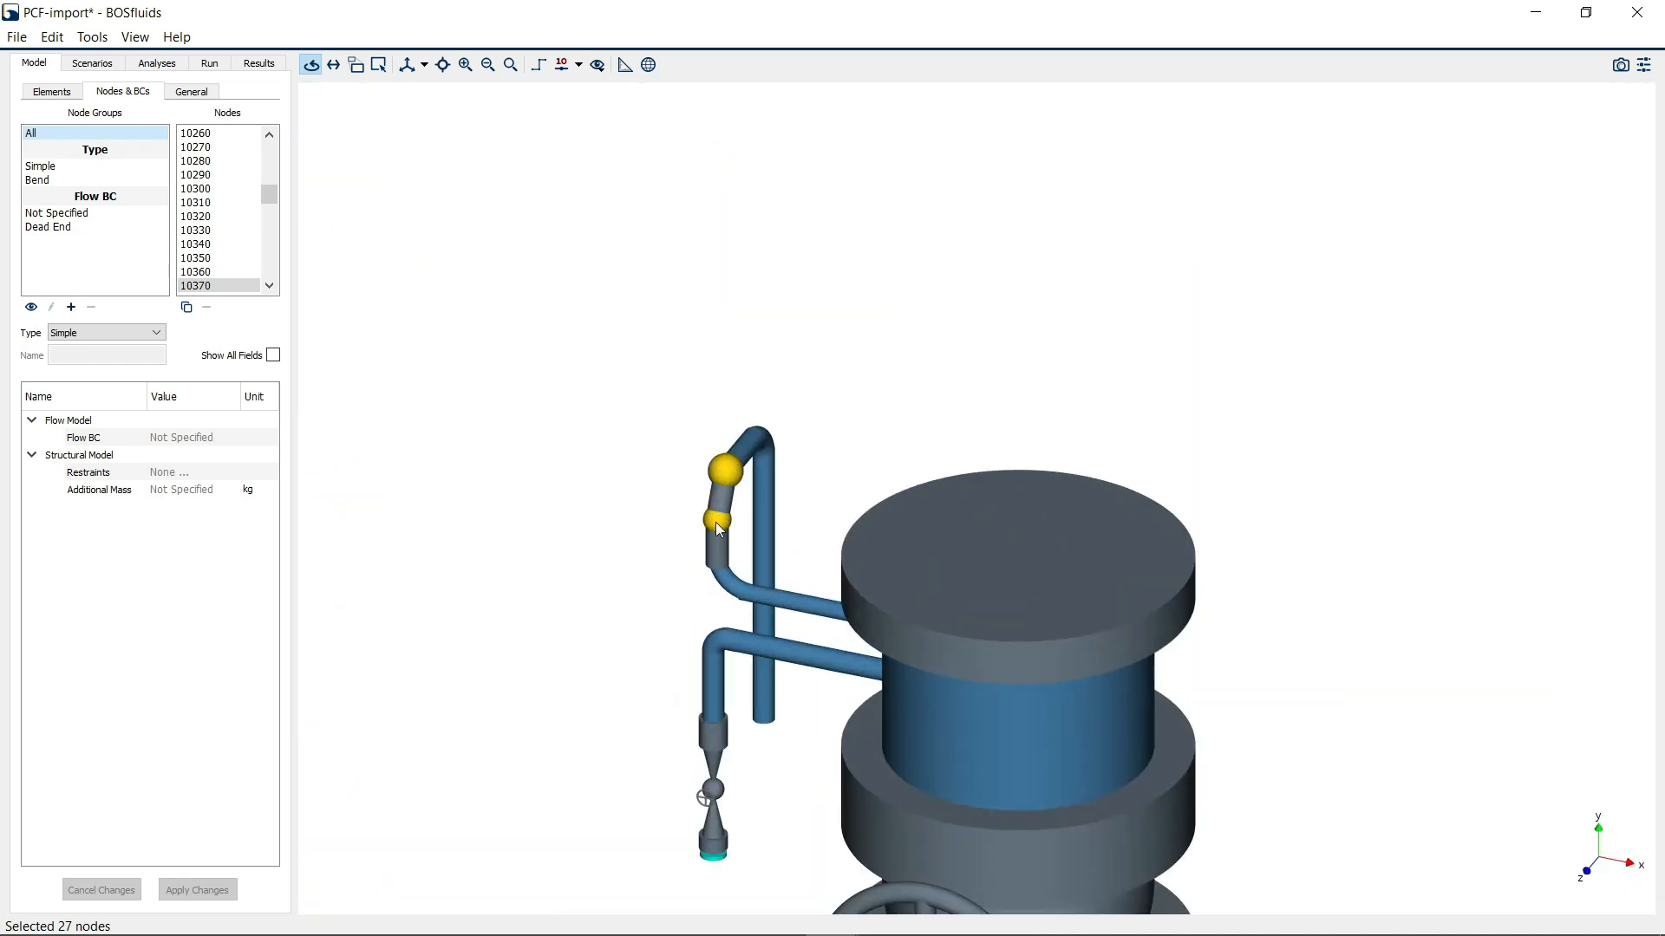
middle_click_drag(637, 511, 999, 493)
scroll(999, 493, "down", 4)
scroll(999, 493, "down", 1)
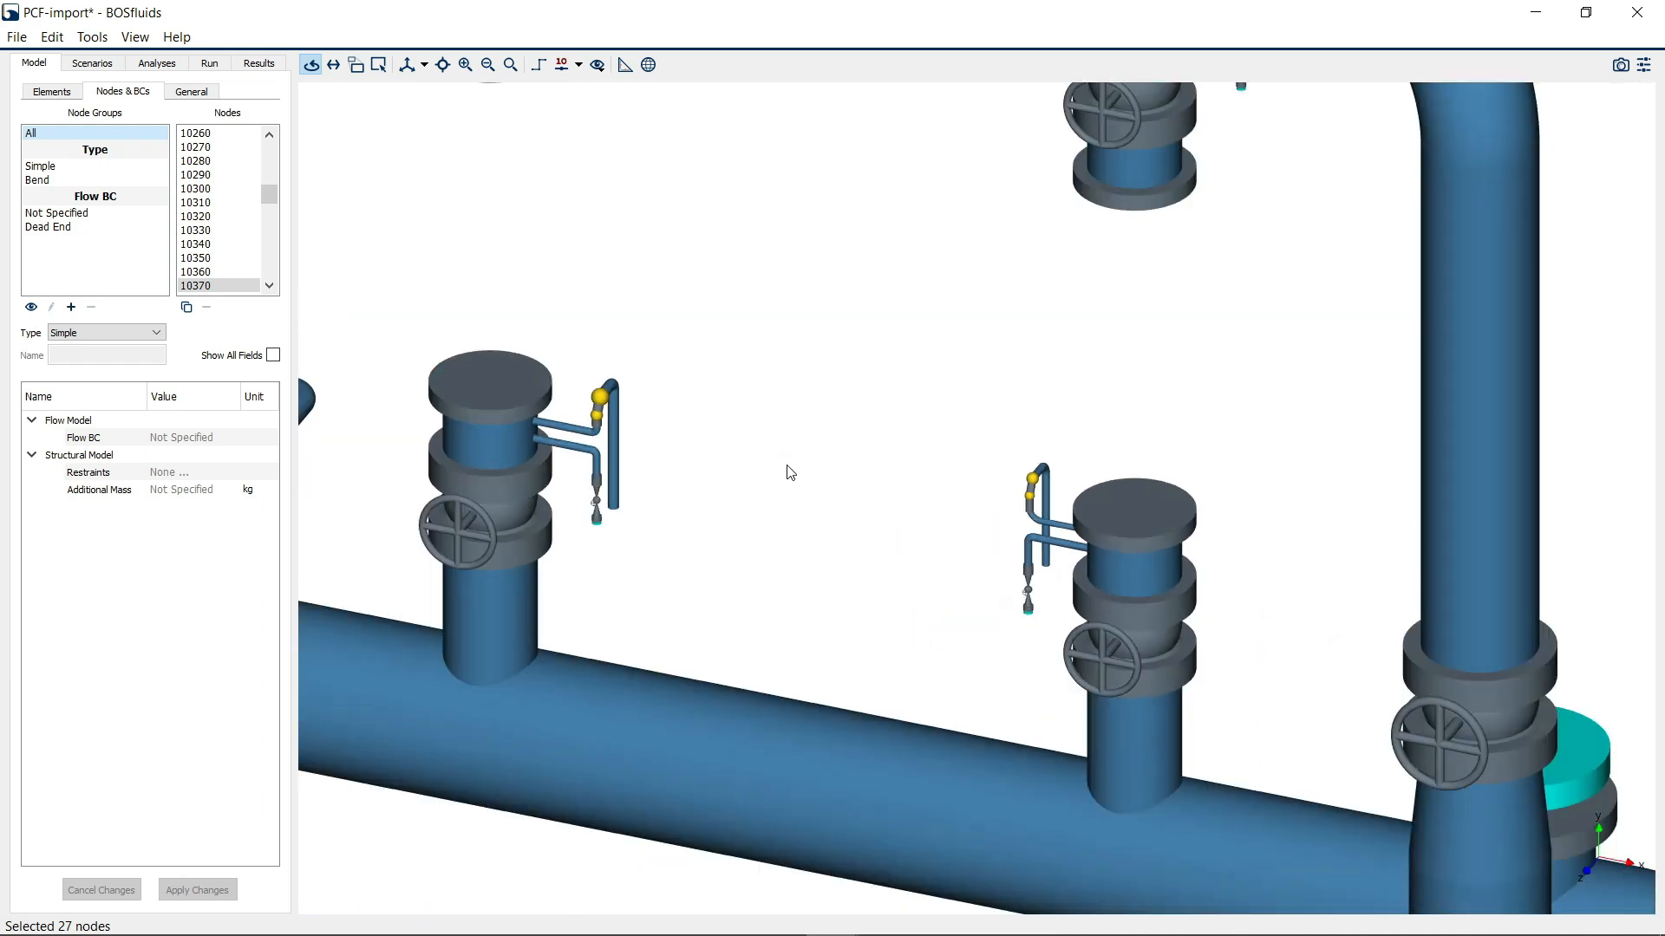
middle_click_drag(787, 464, 950, 512)
middle_click_drag(678, 402, 986, 462)
scroll(986, 462, "down", 2)
scroll(989, 468, "down", 5)
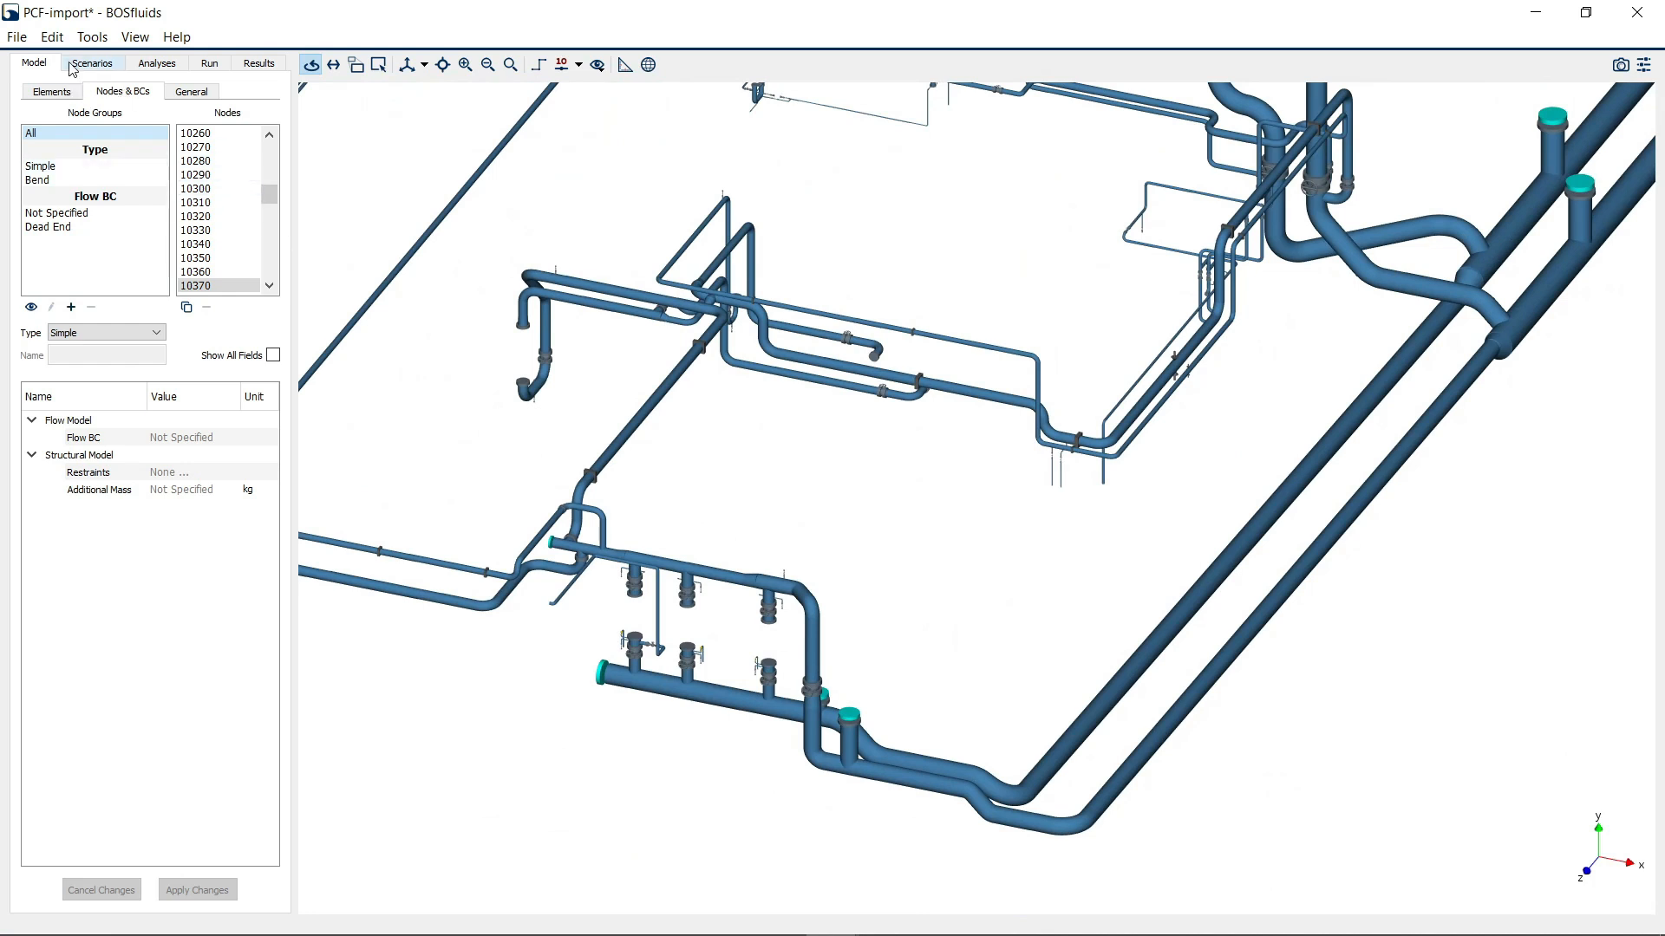
Select all nodes that qualify as tee junctions and check their highlighted locations in the network
left_click(52, 36)
left_click(104, 137)
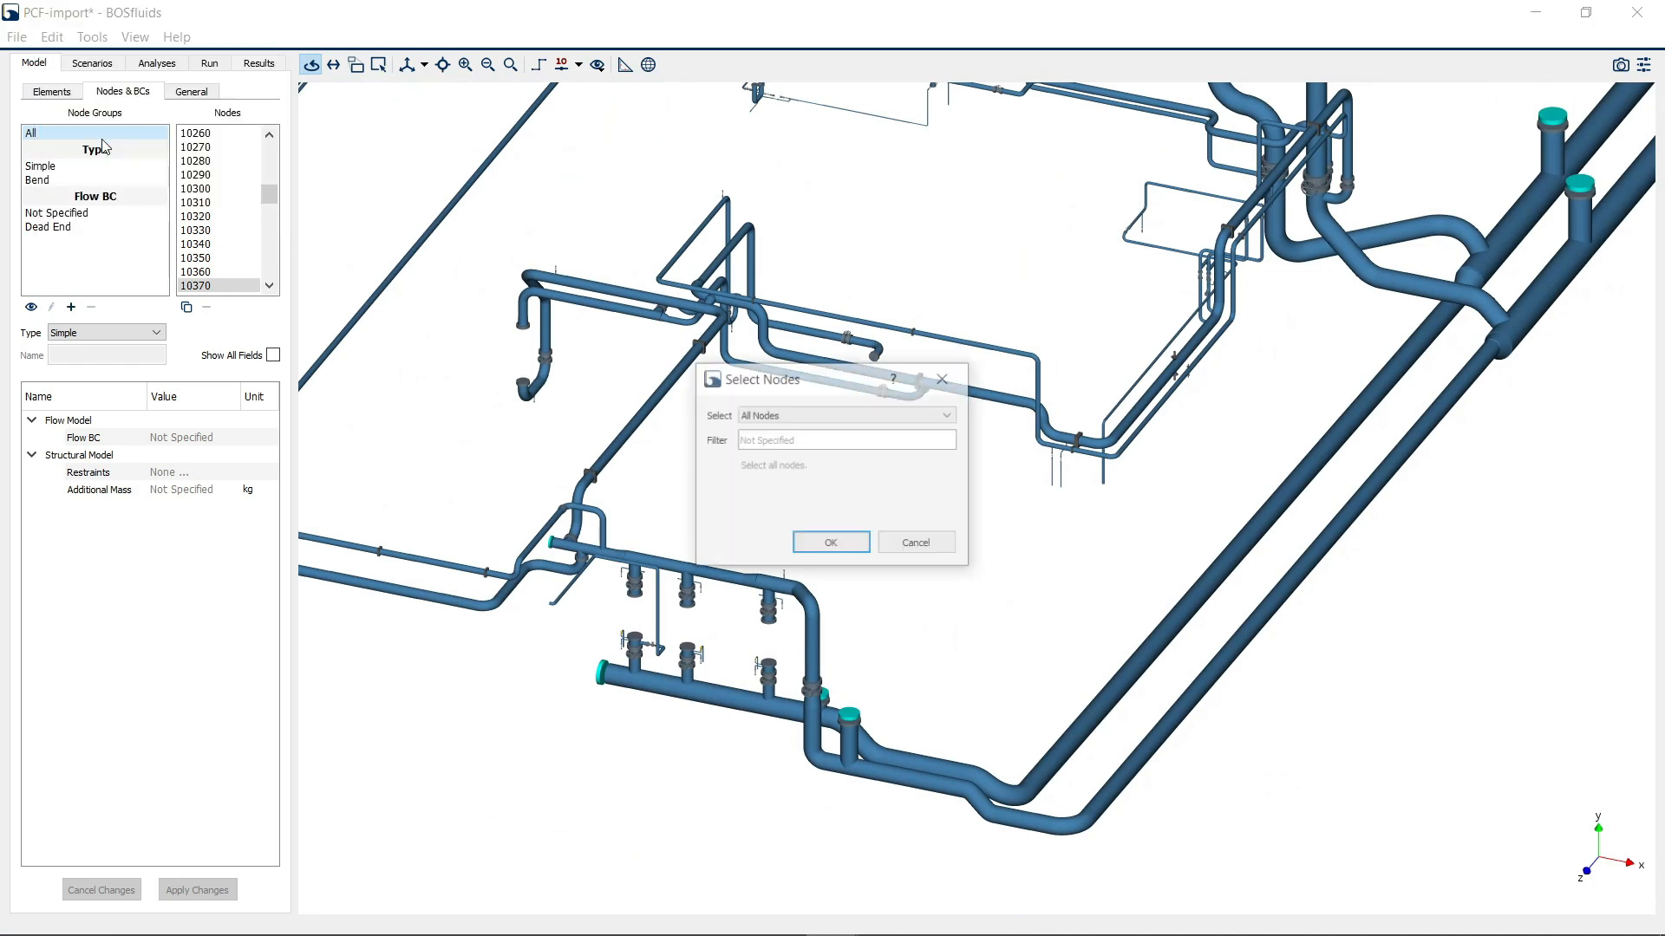
left_click(778, 415)
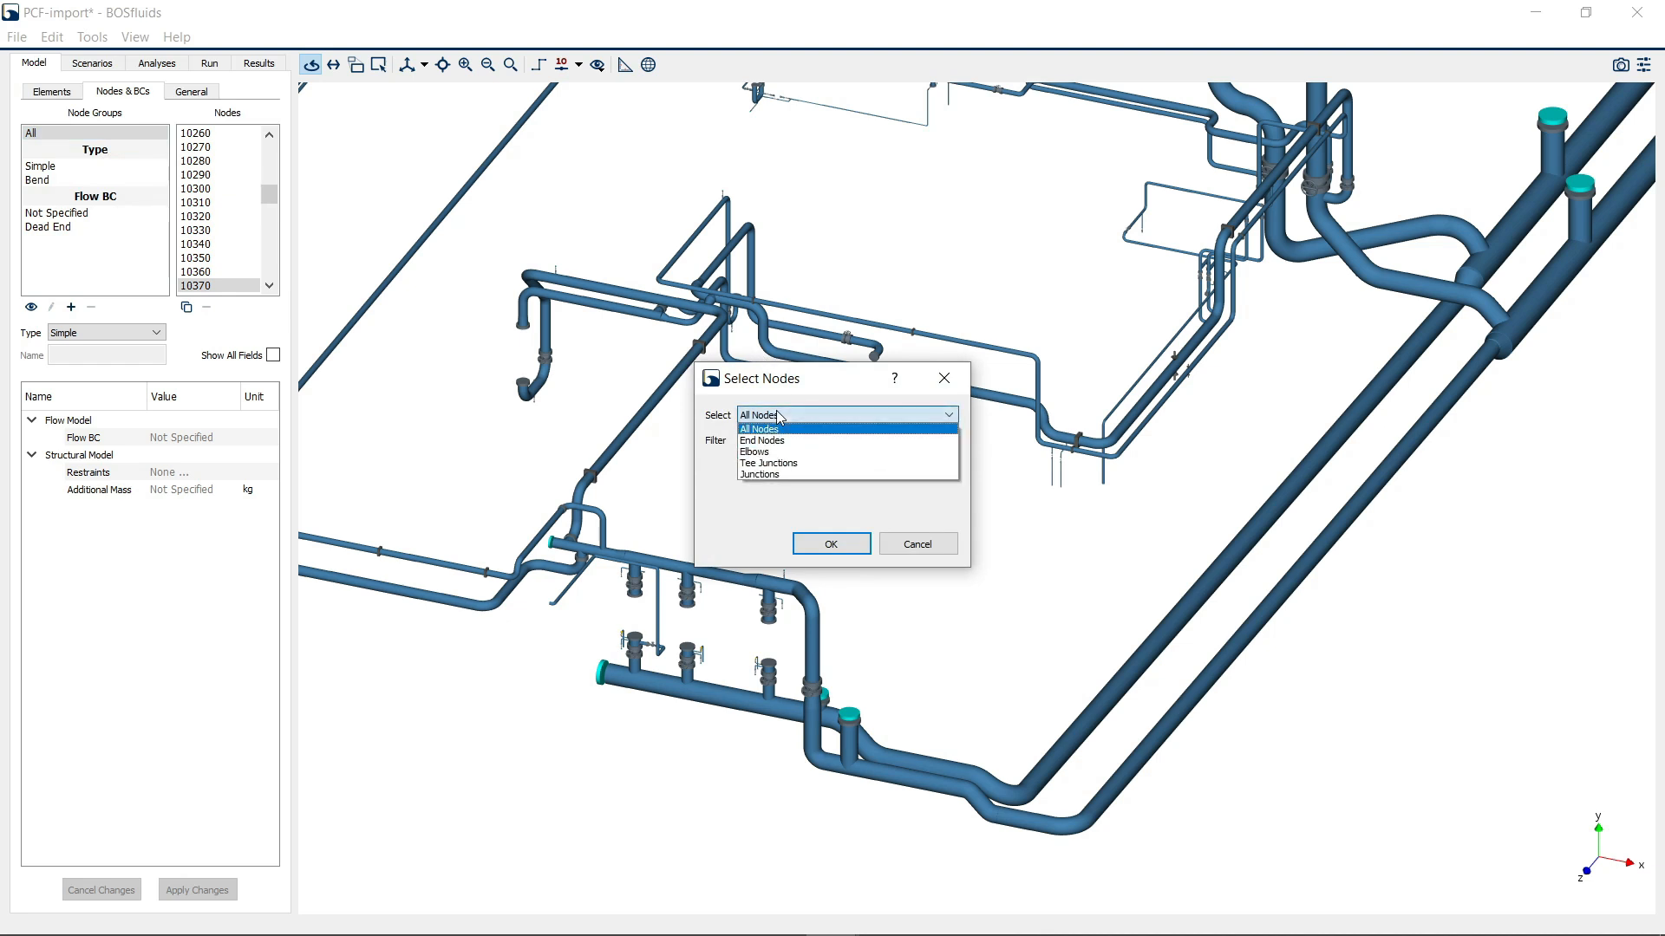
left_click(797, 464)
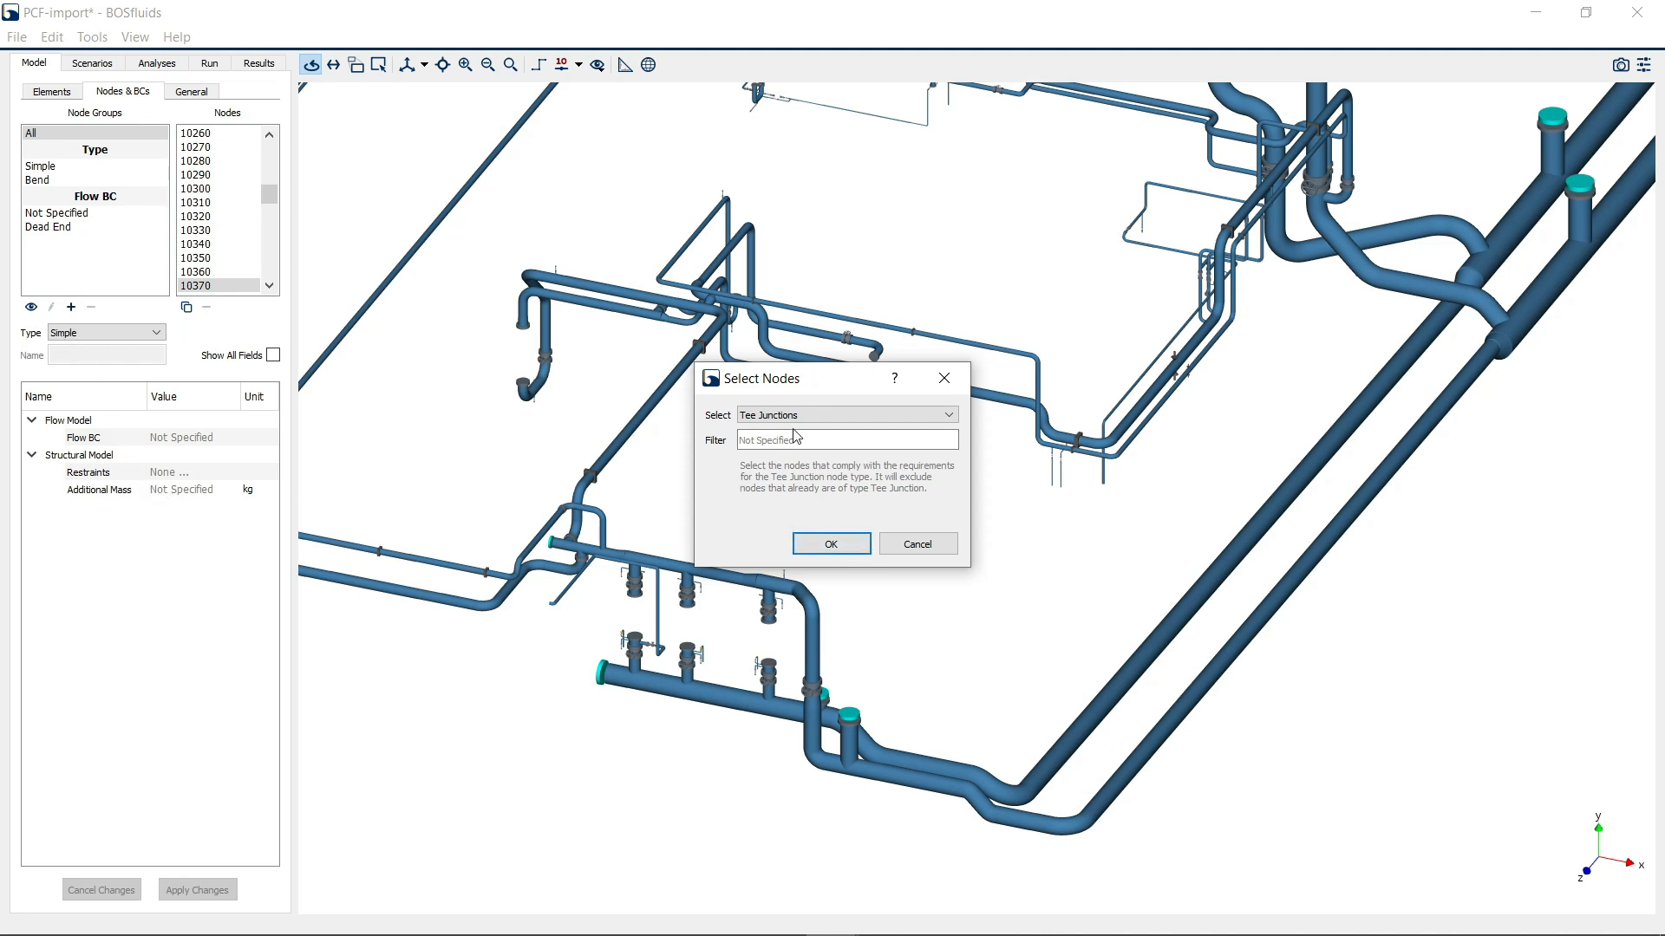
left_click(854, 546)
scroll(988, 668, "up", 4)
scroll(893, 720, "up", 2)
middle_click_drag(876, 706, 1063, 734)
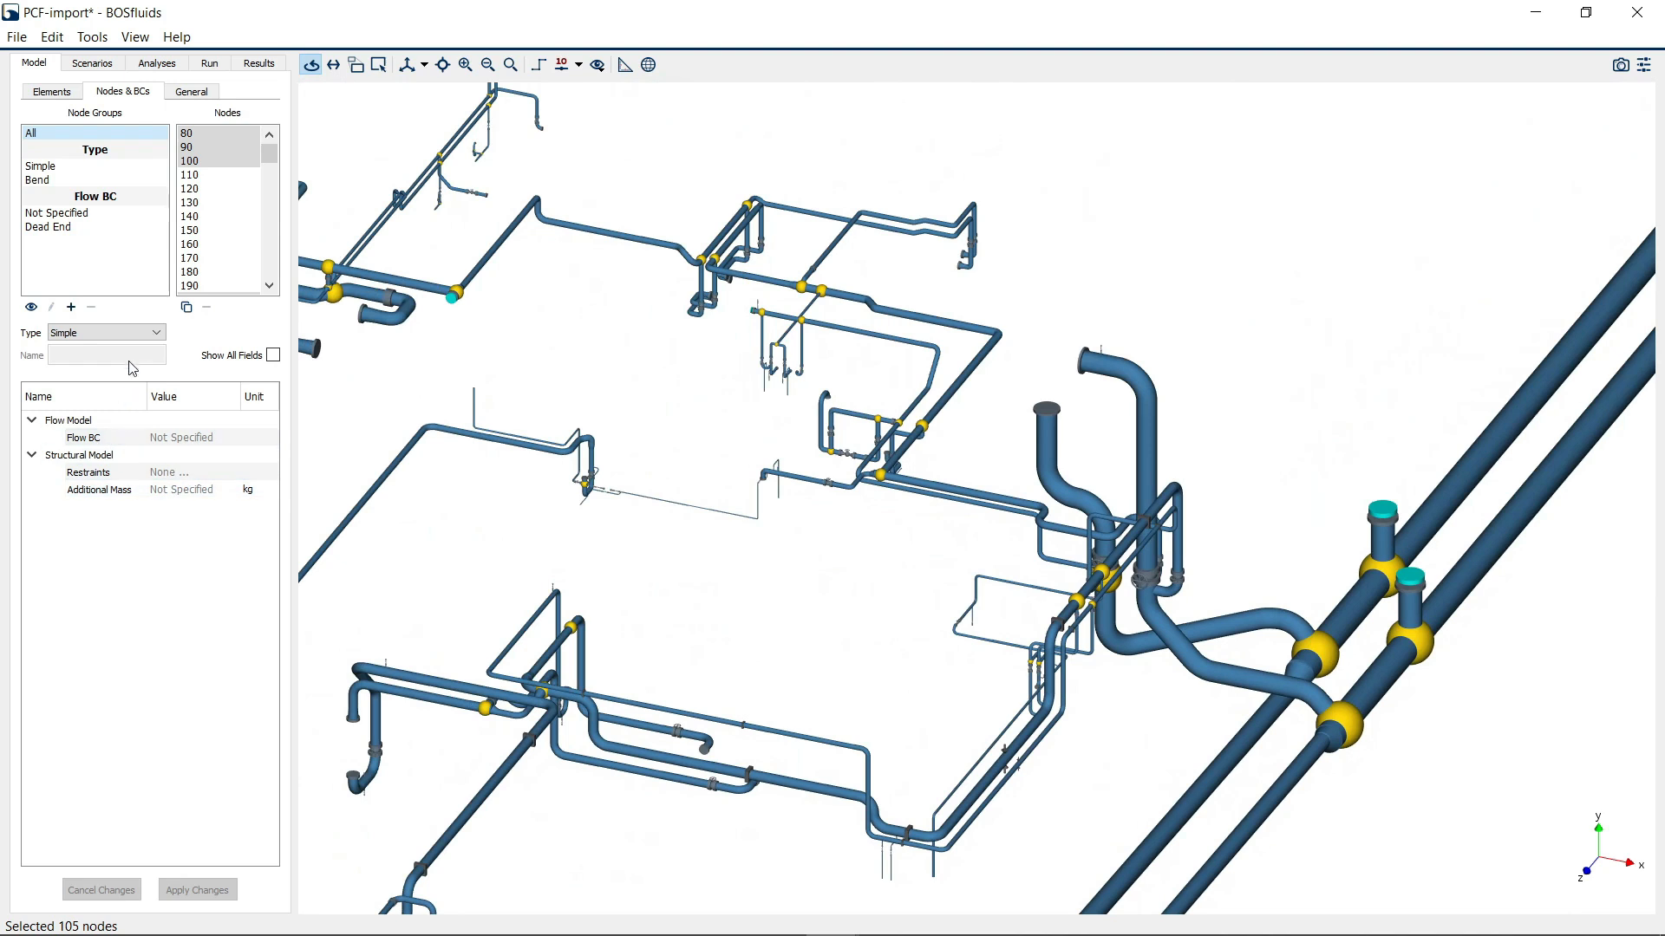
middle_click_drag(493, 421, 802, 522)
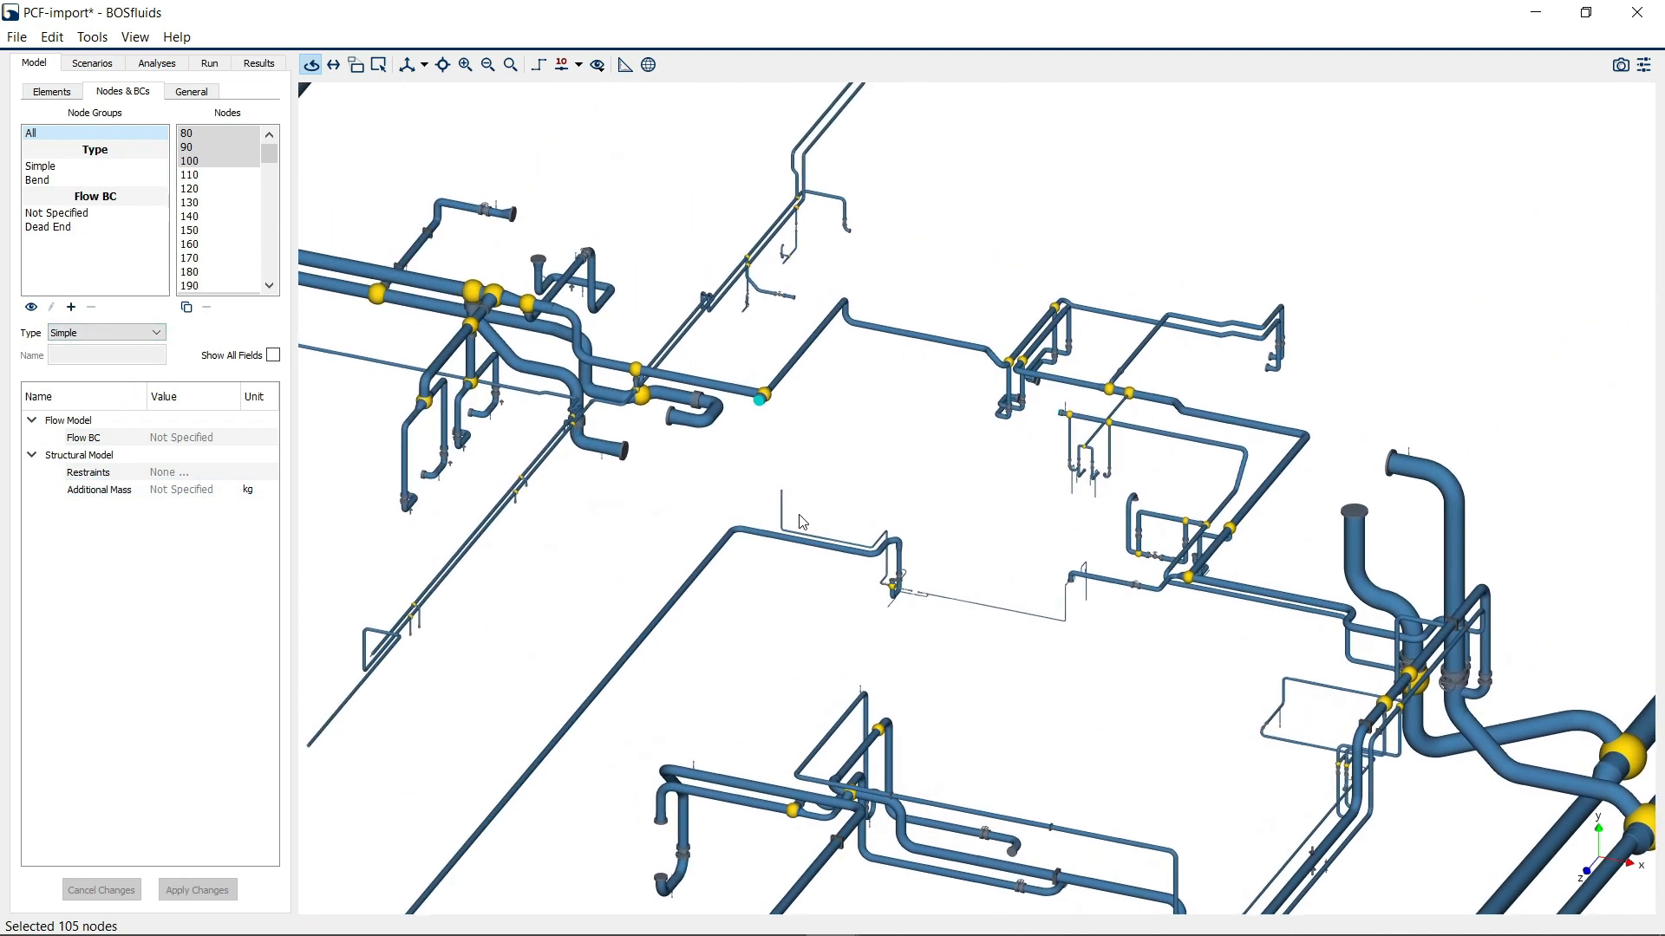
scroll(663, 393, "up", 8)
scroll(663, 393, "down", 5)
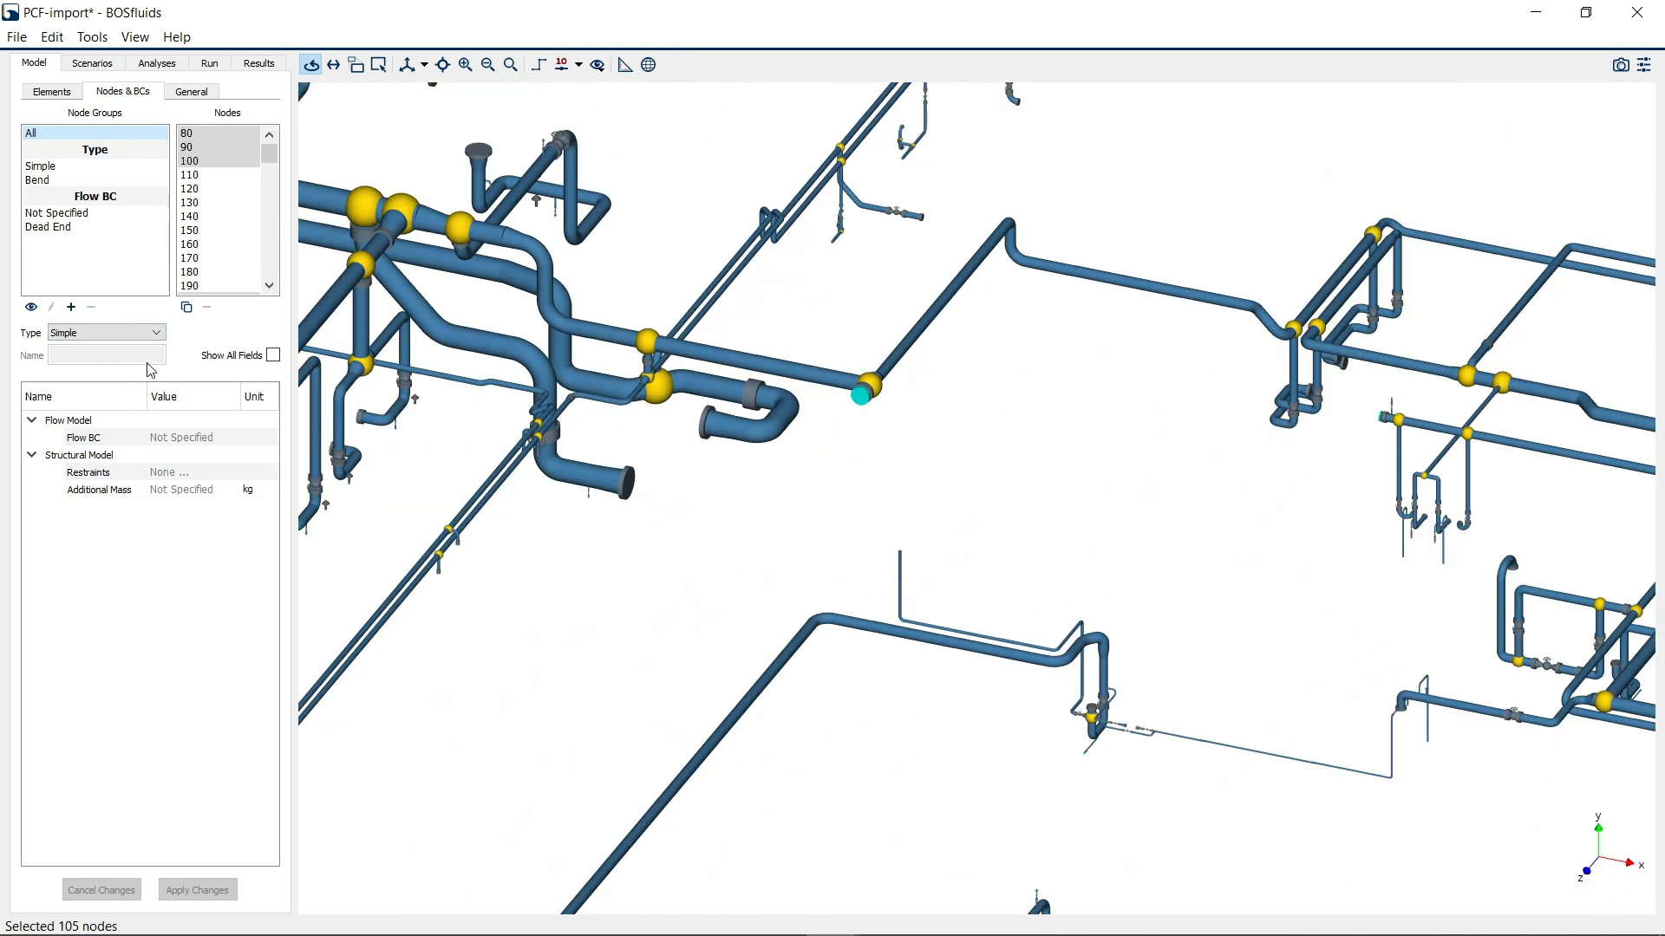
Change the type of the selected nodes to Tee Junction, apply it, and review the converted tees in the network
left_click(156, 335)
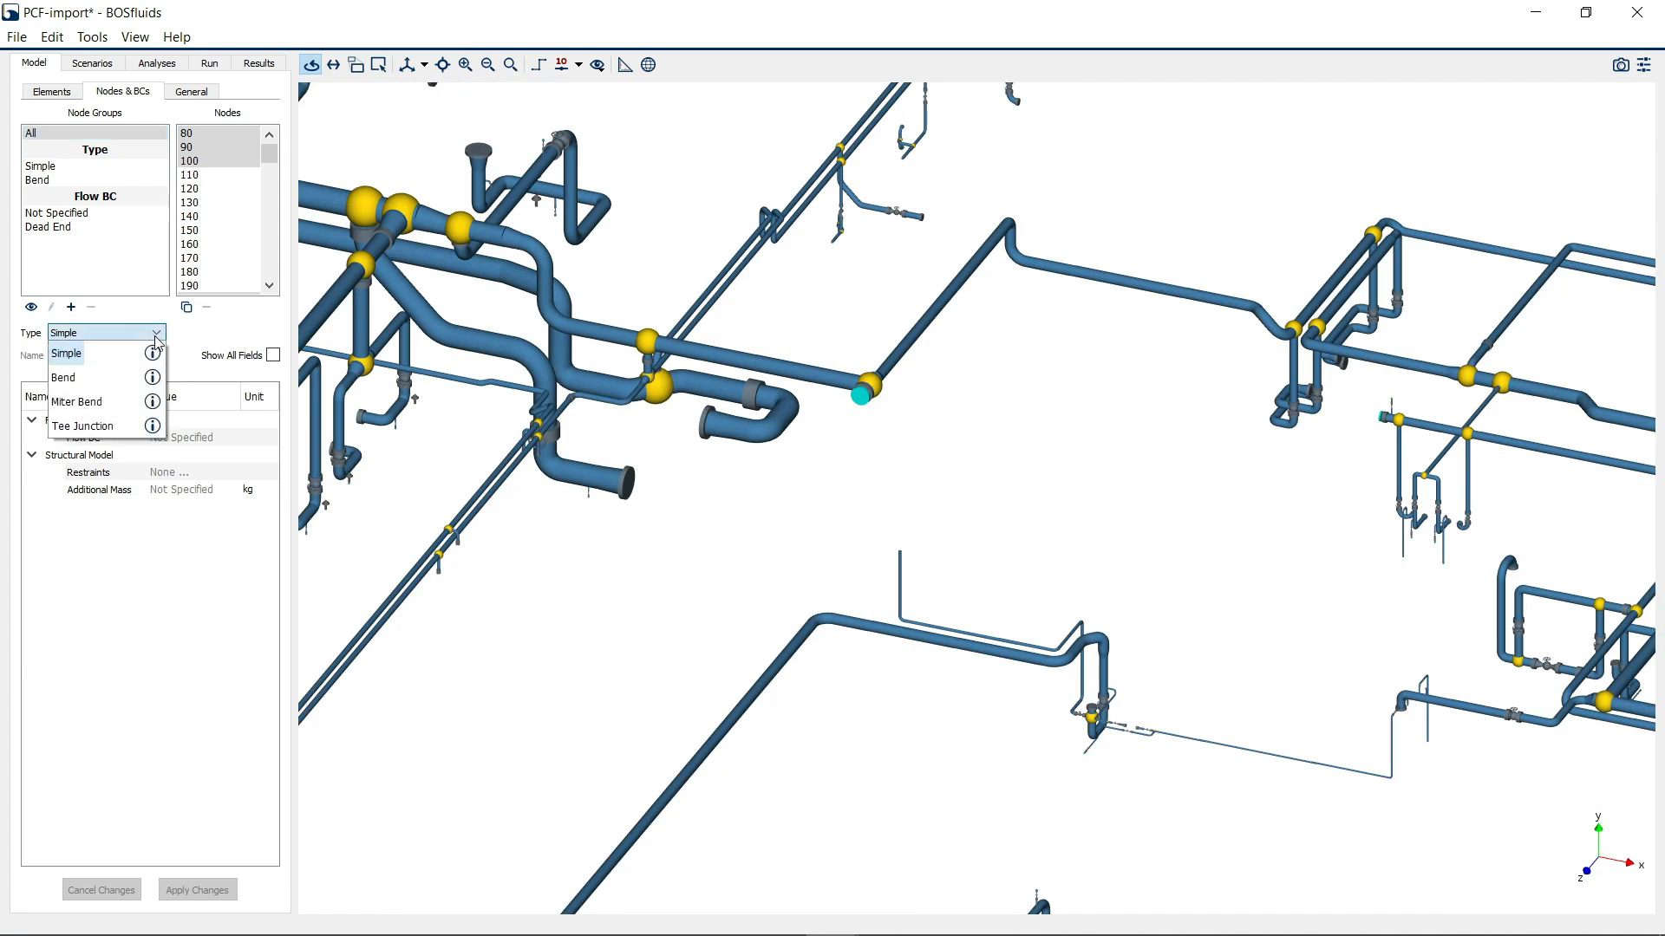
left_click(82, 427)
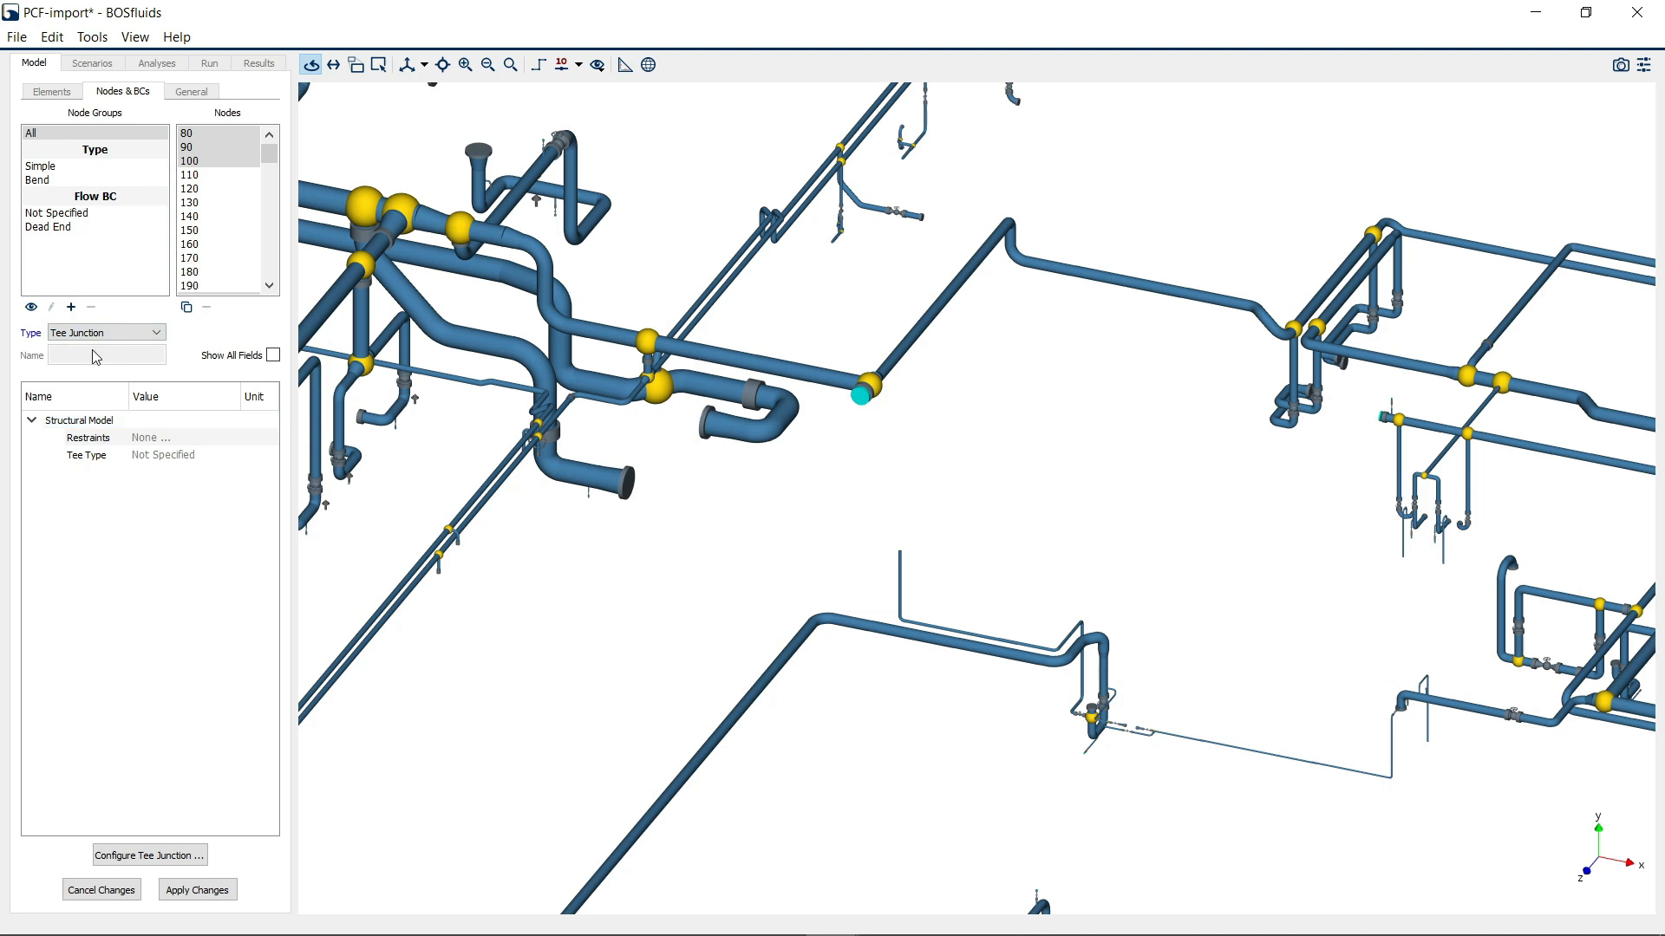
left_click(198, 890)
middle_click_drag(722, 512, 1004, 520)
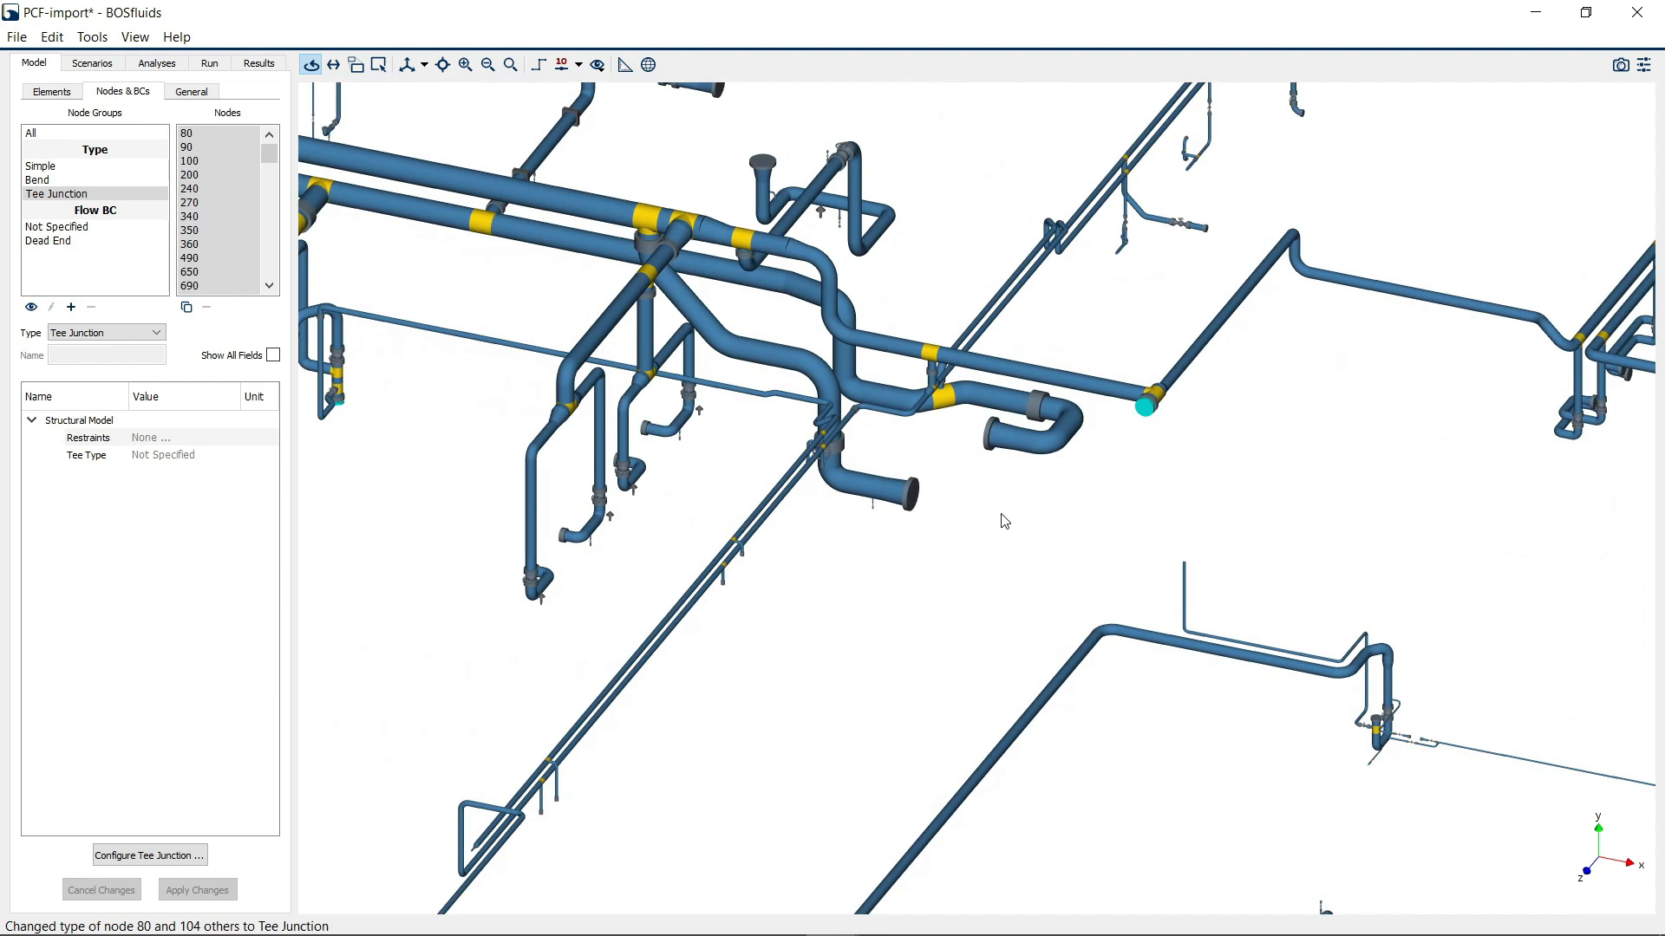
middle_click_drag(1004, 518, 1113, 522)
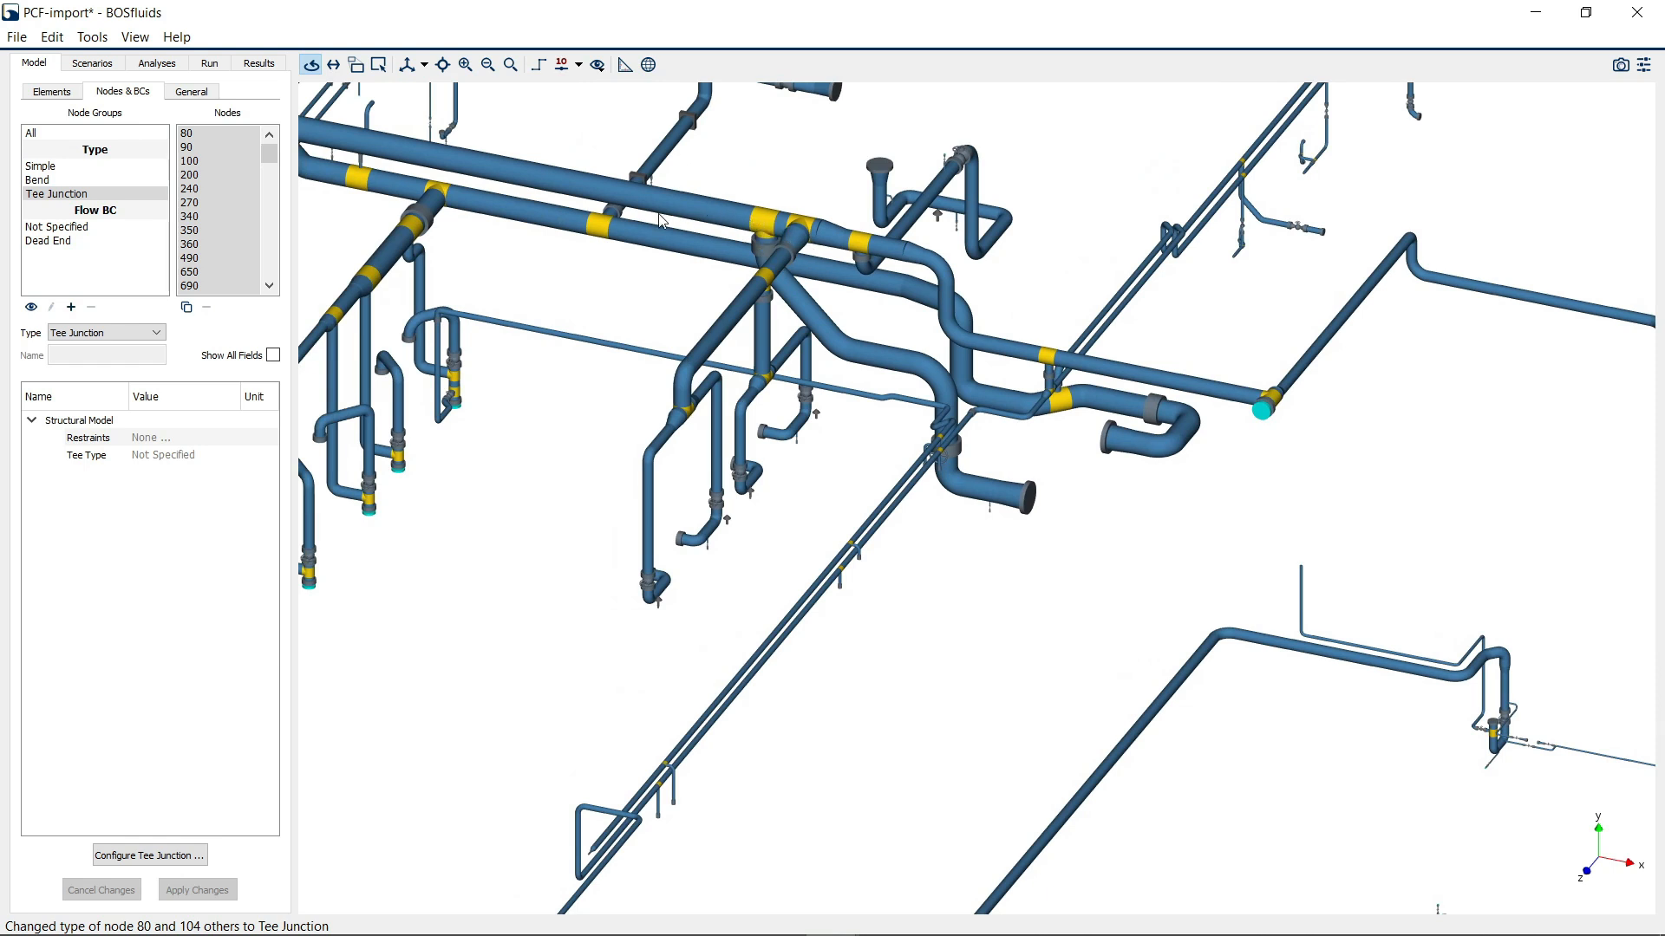
middle_click_drag(660, 222, 798, 327)
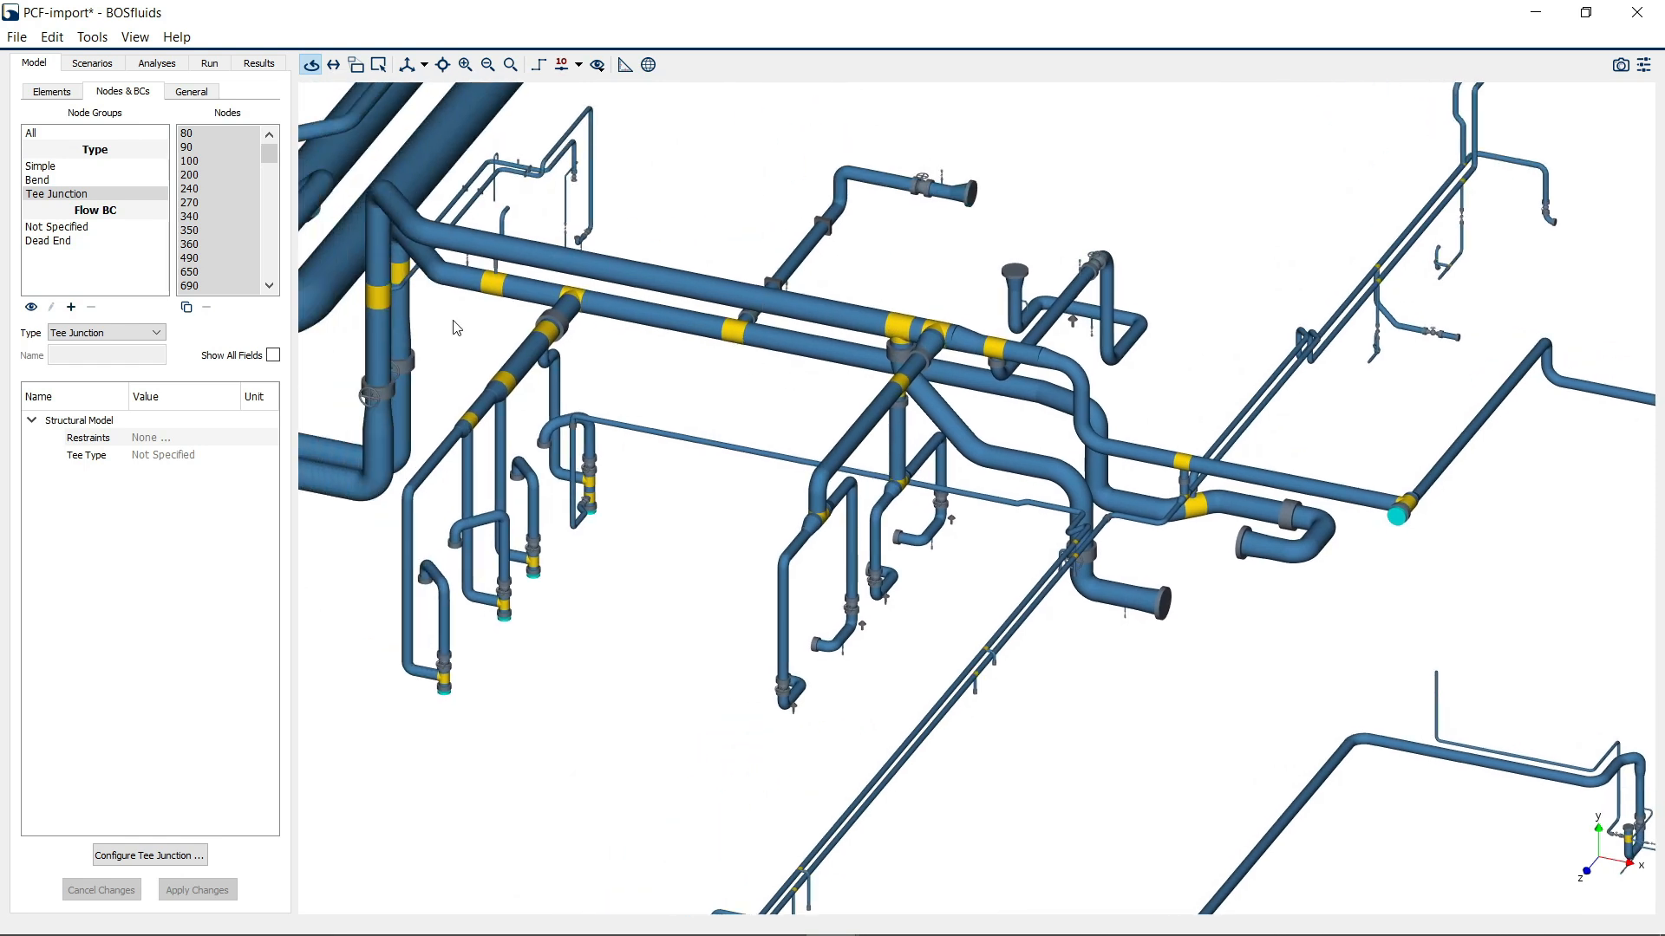
middle_click_drag(476, 284, 806, 369)
scroll(816, 375, "down", 5)
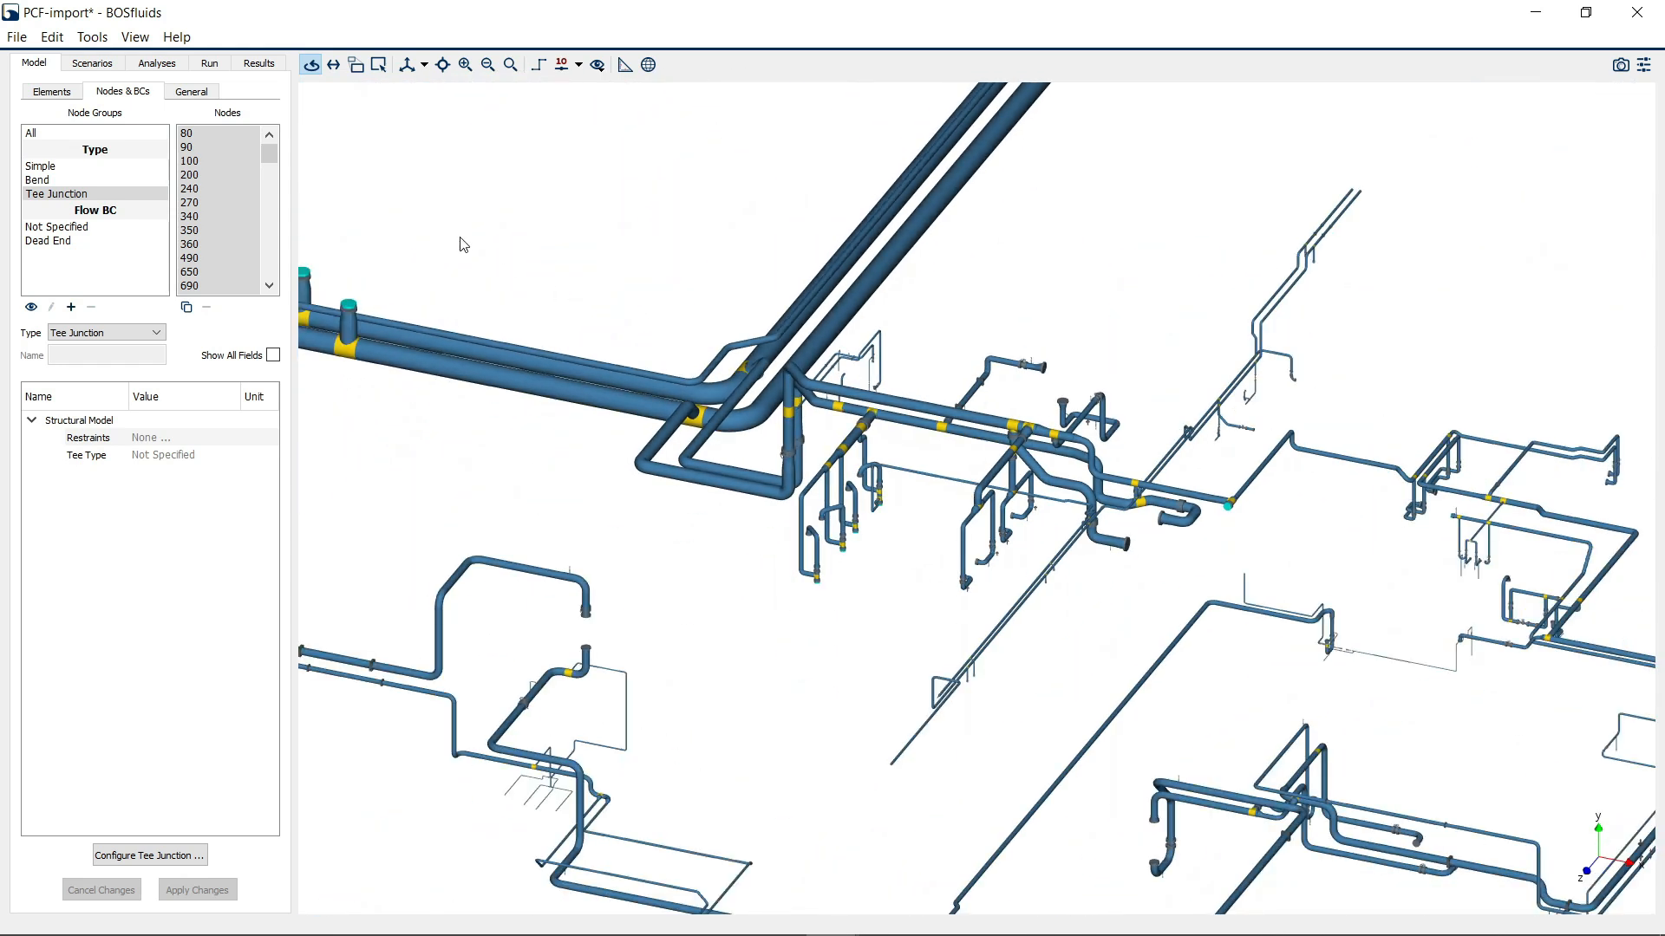